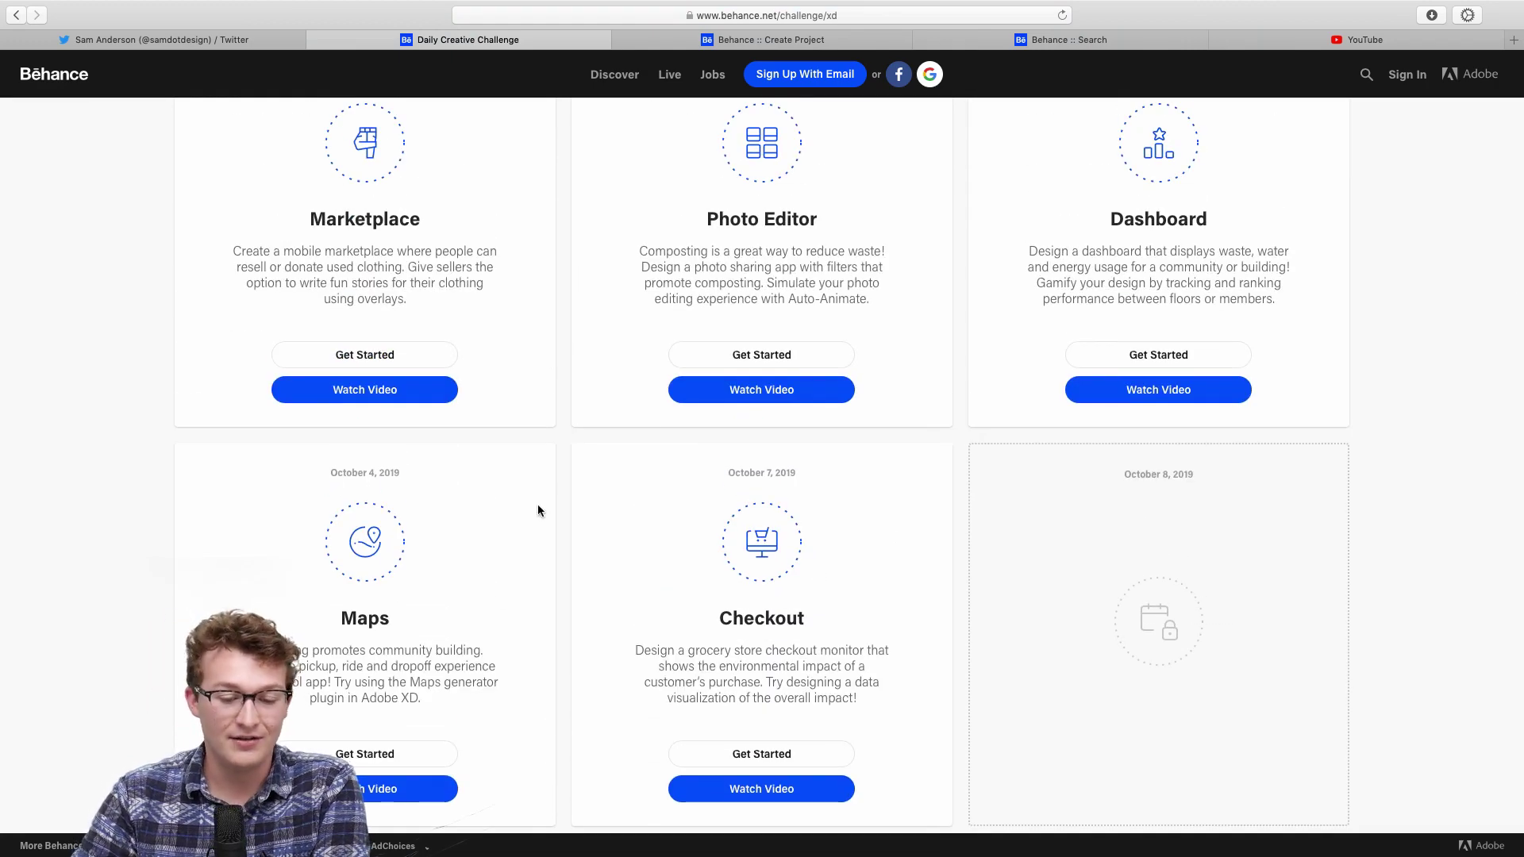
# Step: Review the Daily Creative Challenge page from the Maps and Checkout cards down to the Next Steps section
pyautogui.scroll(-3, 538, 511)
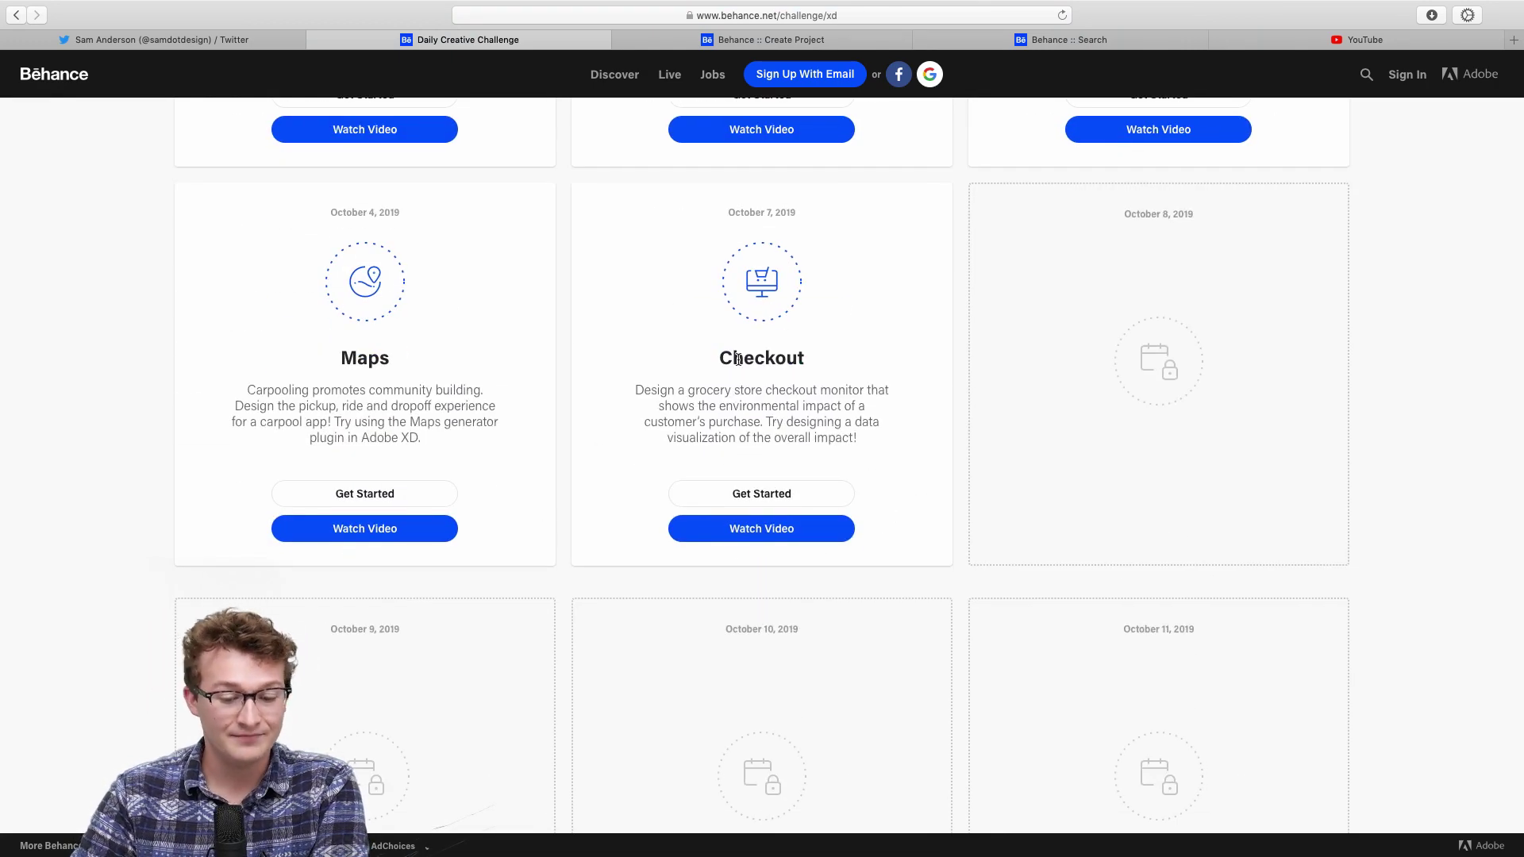
pyautogui.scroll(1, 644, 423)
pyautogui.scroll(1, 644, 423)
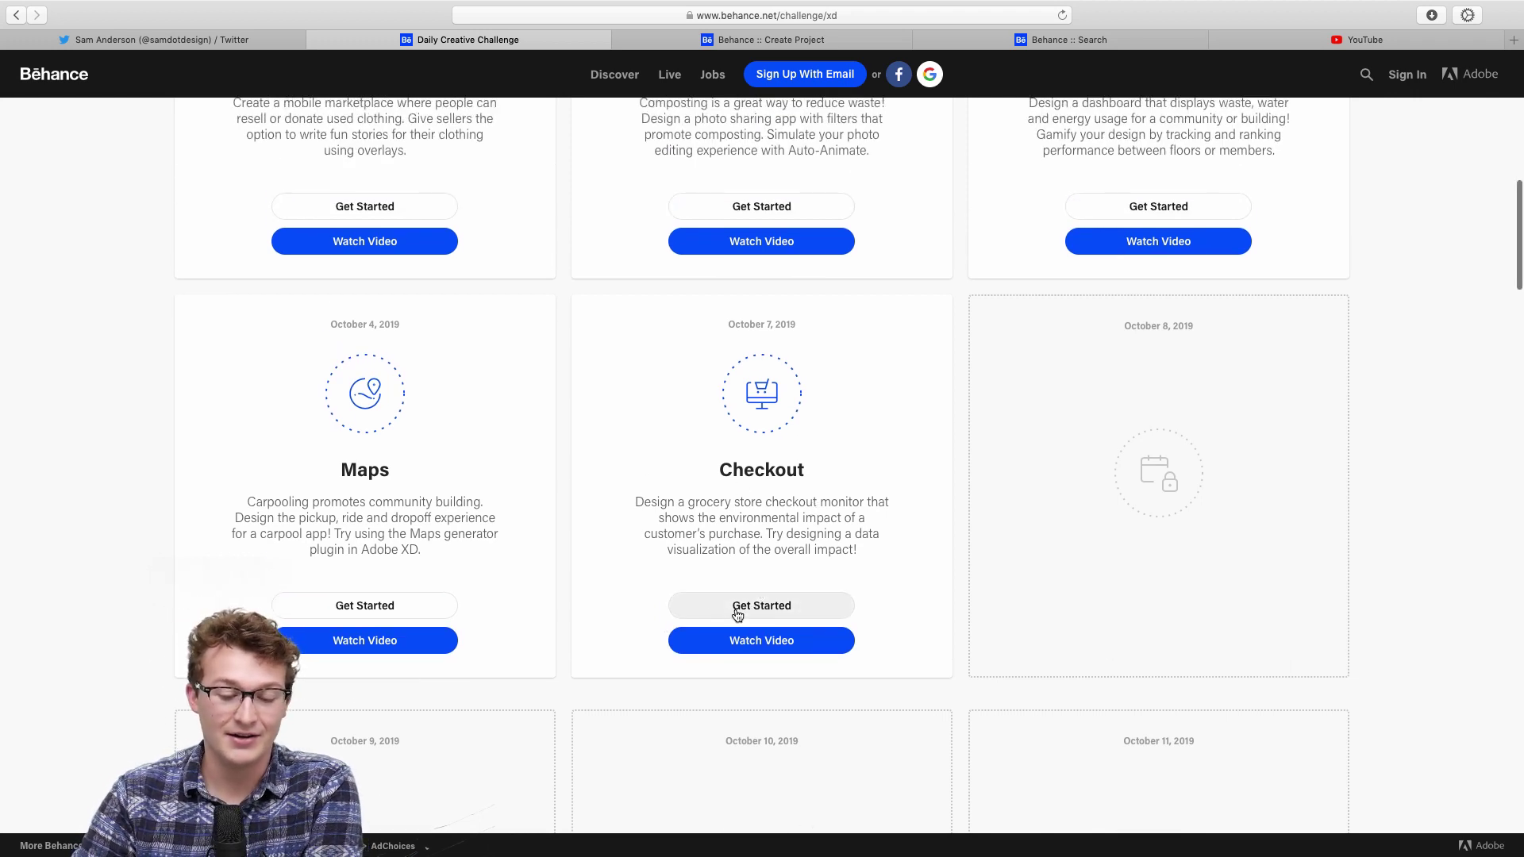
pyautogui.scroll(1, 735, 608)
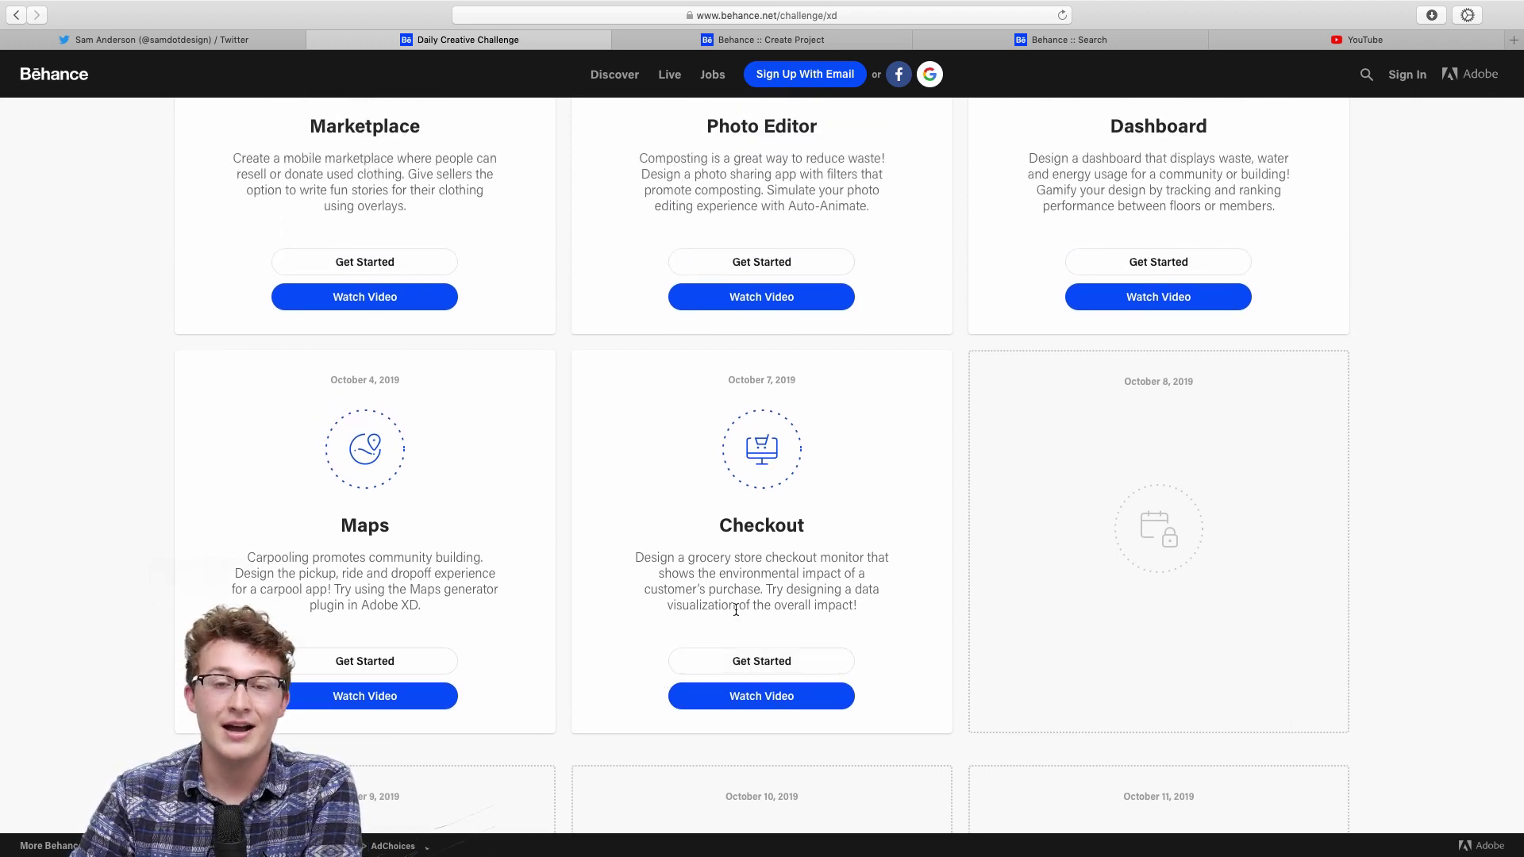
pyautogui.scroll(-5, 737, 548)
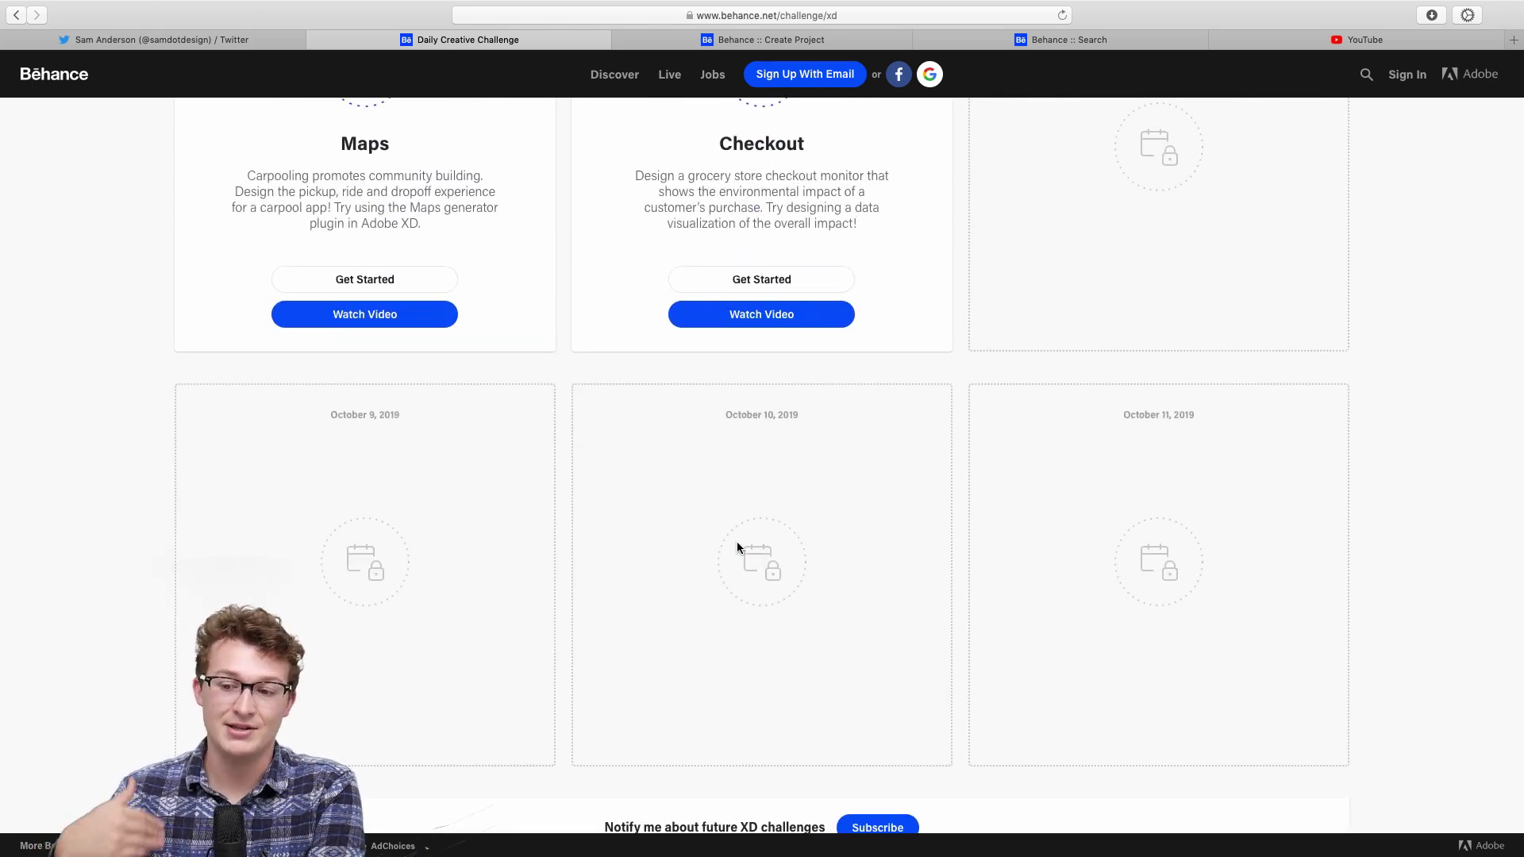
pyautogui.scroll(4, 737, 547)
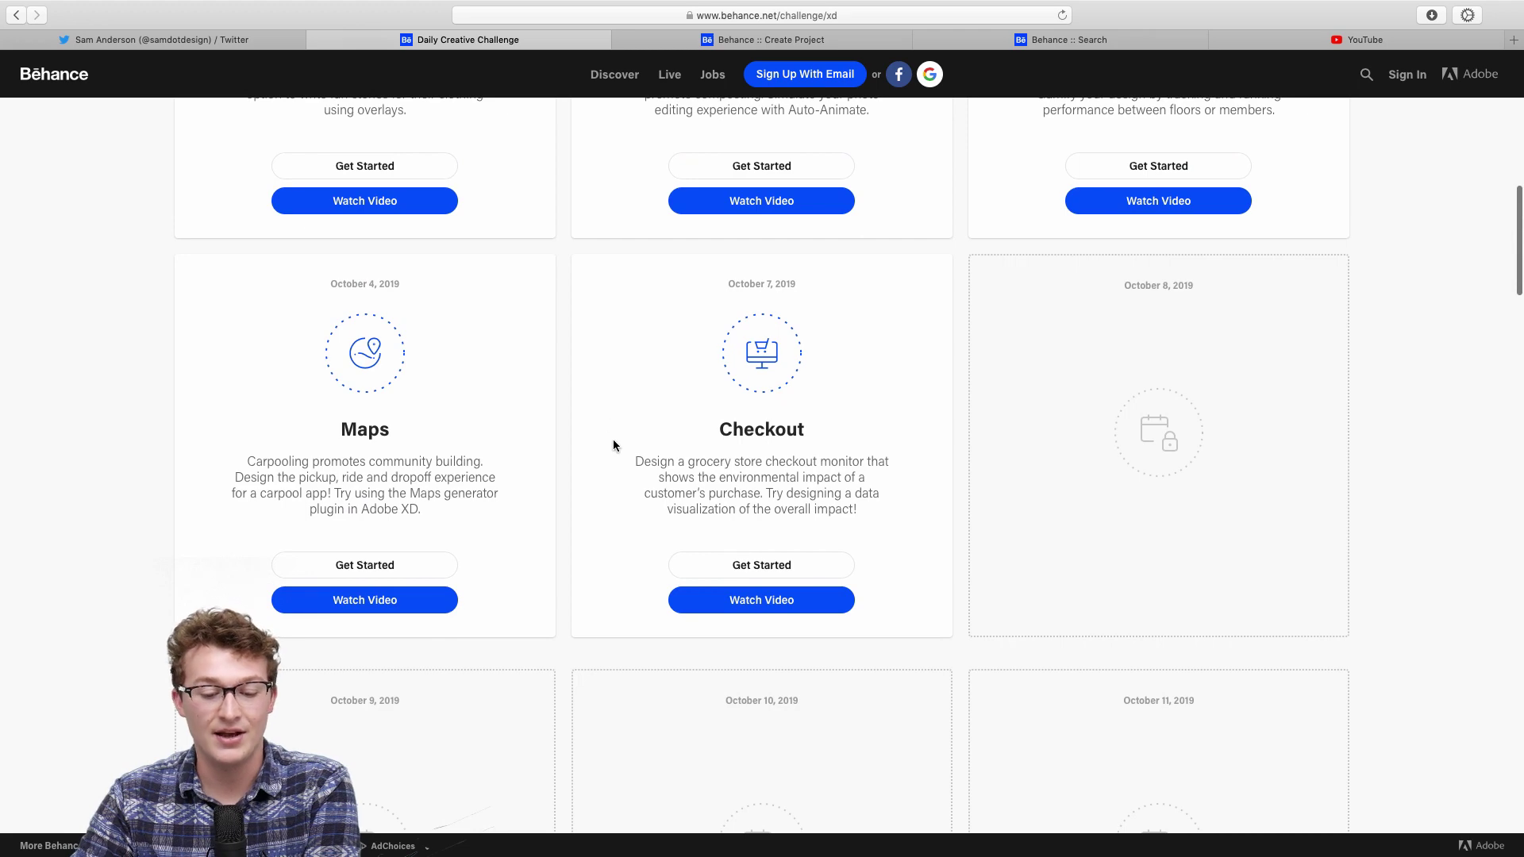
pyautogui.scroll(-7, 728, 500)
pyautogui.scroll(3, 730, 498)
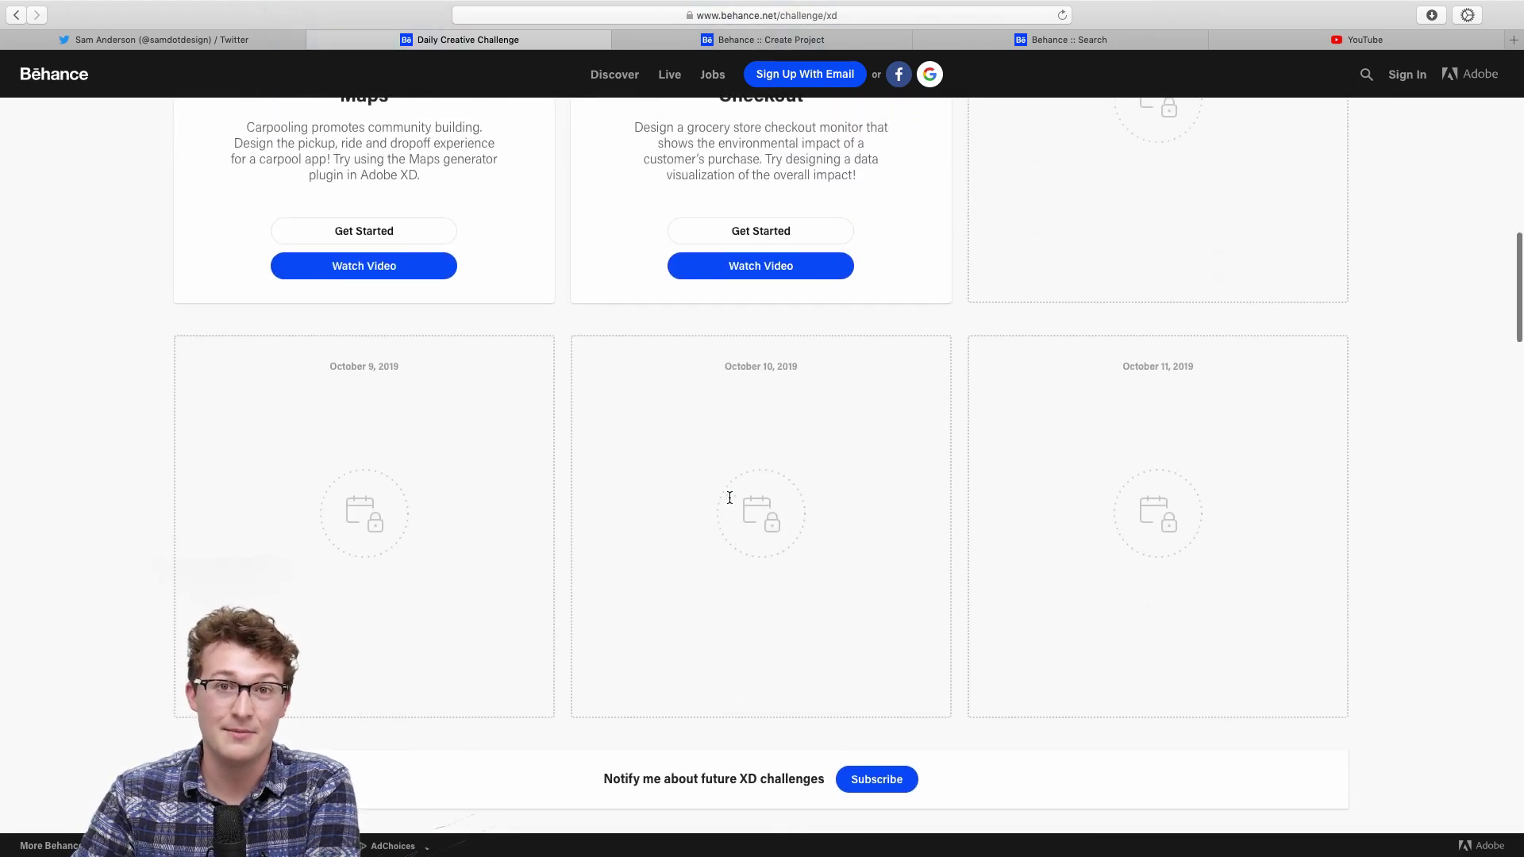
pyautogui.scroll(-6, 728, 497)
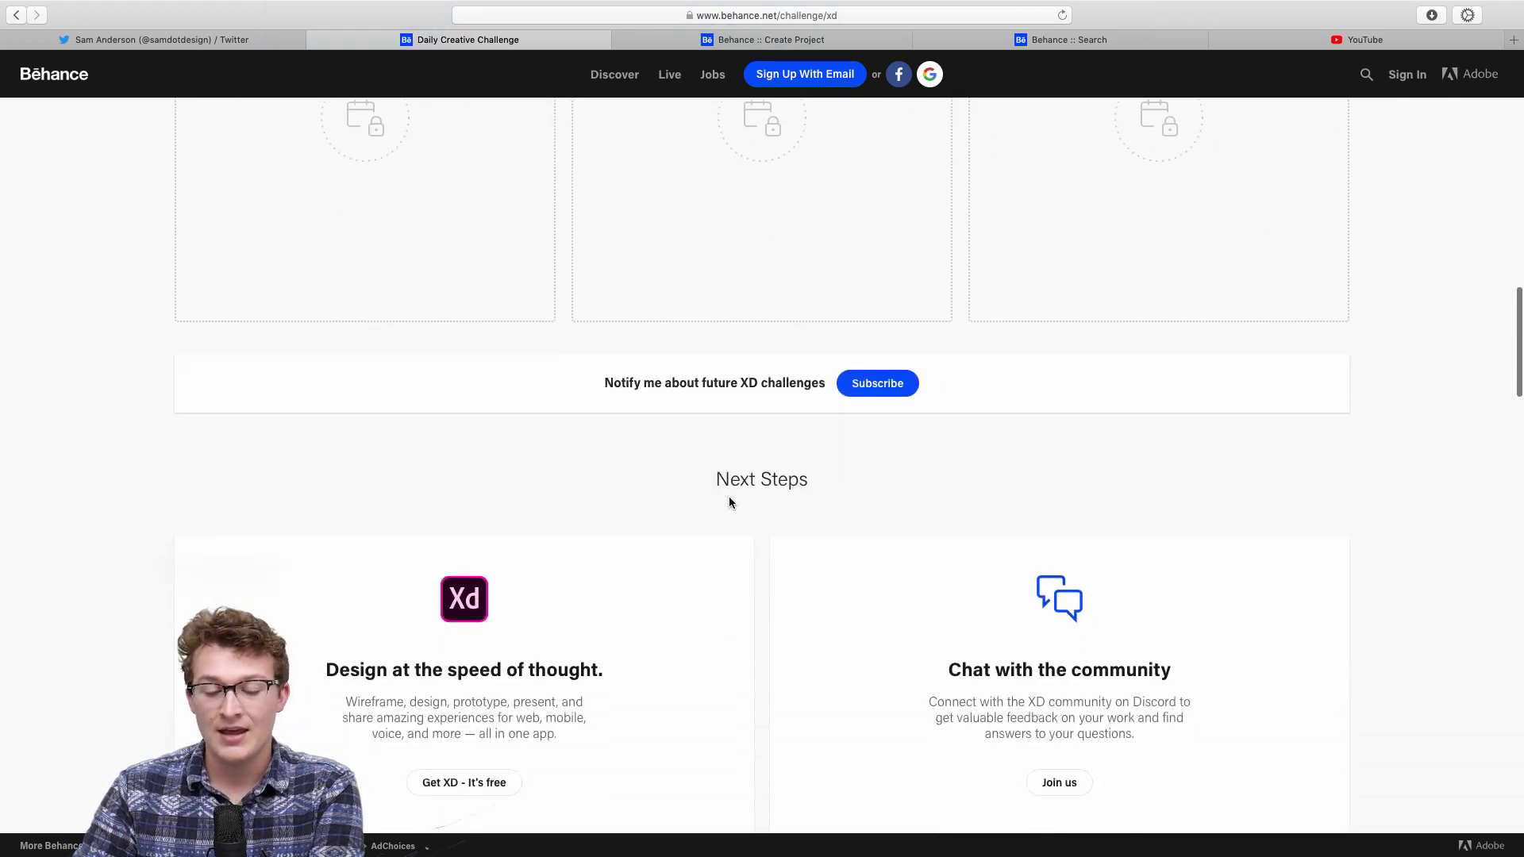
pyautogui.scroll(-1, 973, 488)
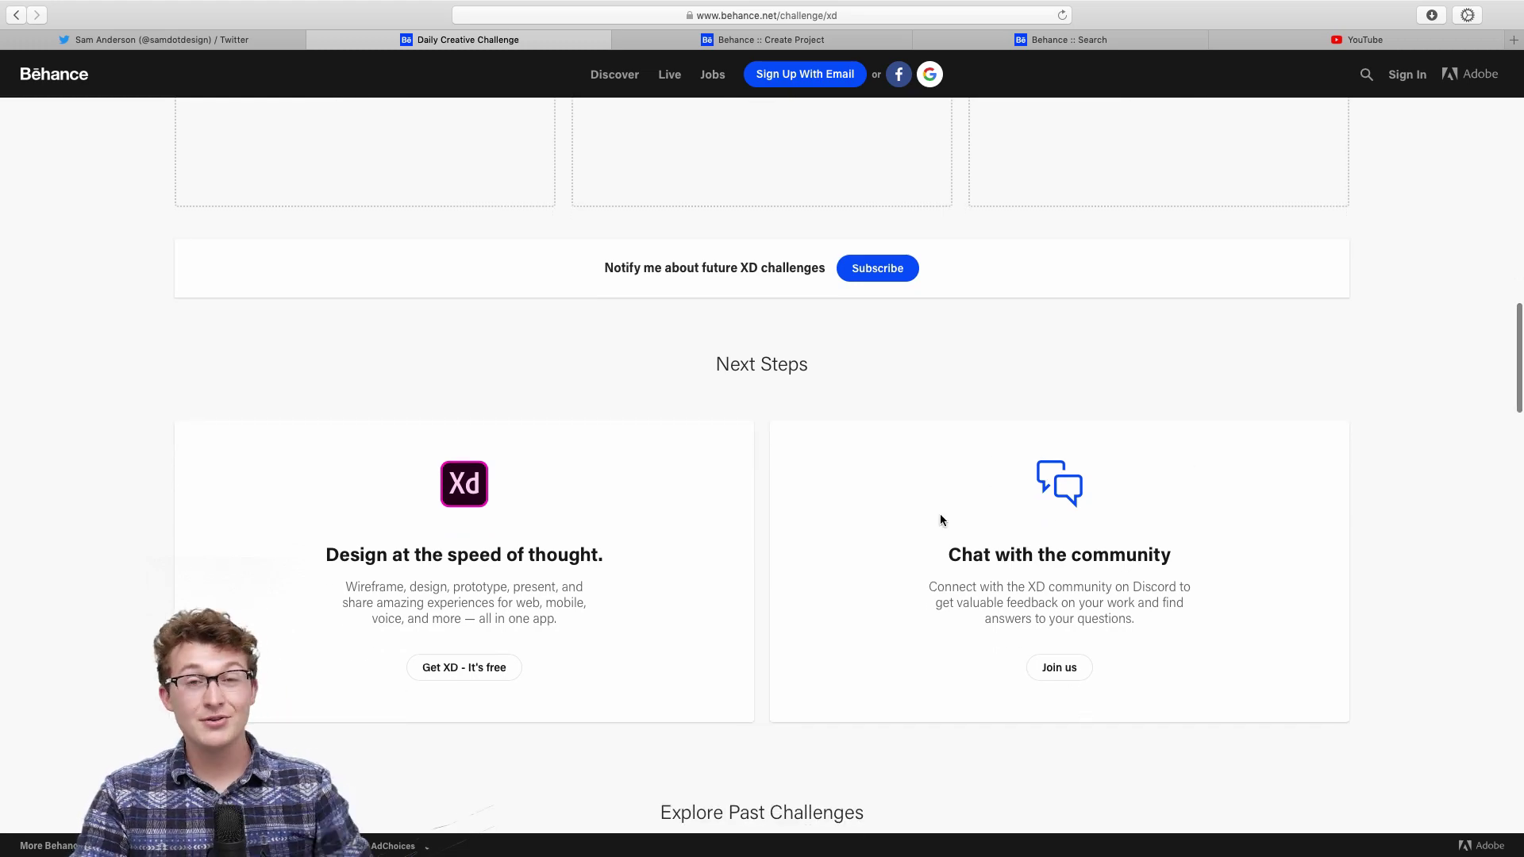
# Step: Switch to Discord, showing the Adobe XD server's current-challenge channel, and make its window full screen
pyautogui.hotkey('ctrl', 'Up')
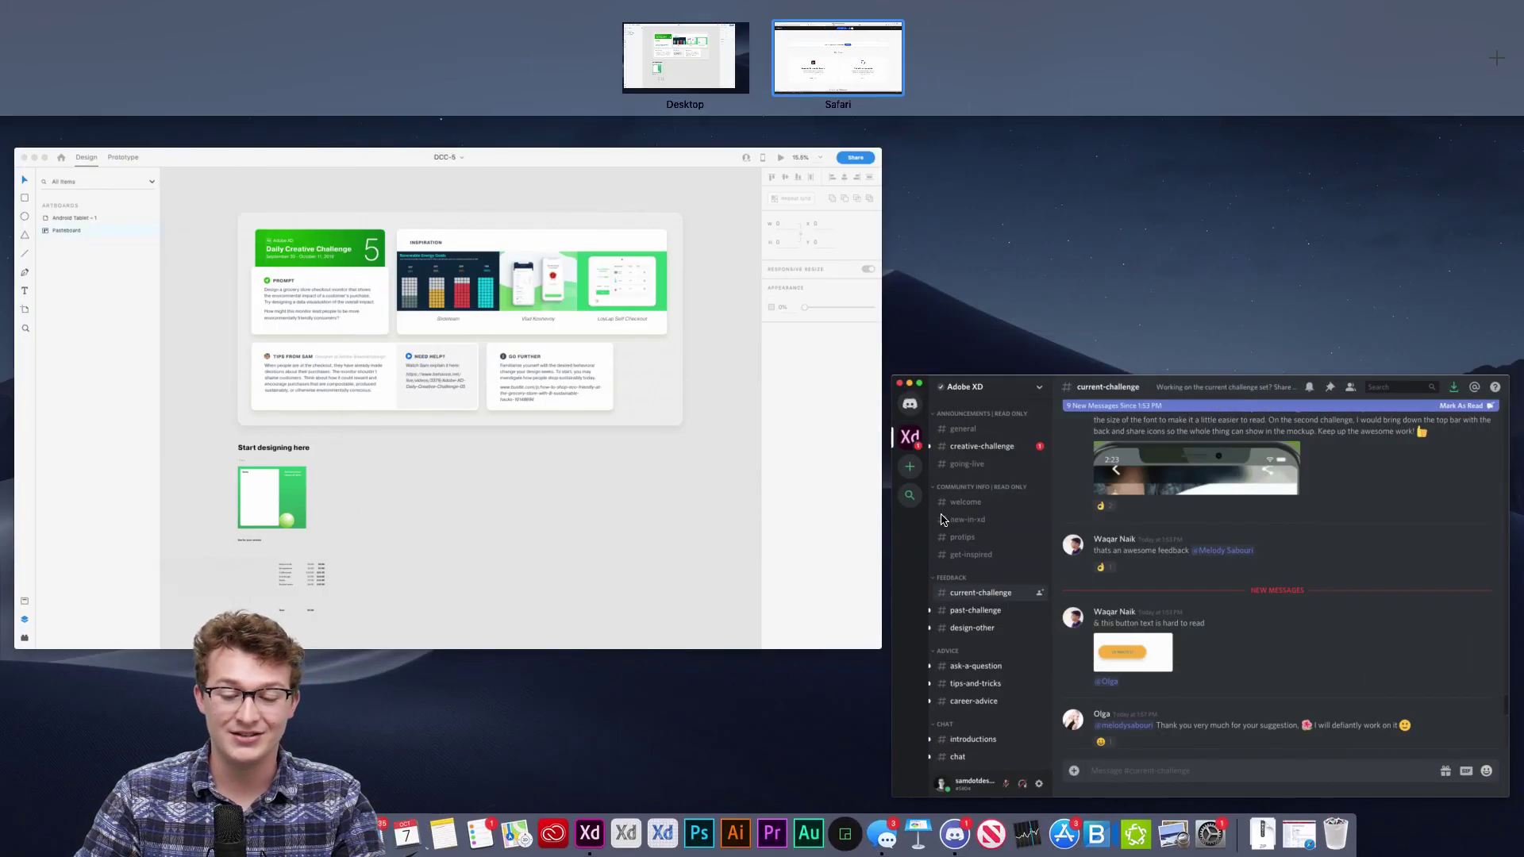
pyautogui.click(1113, 512)
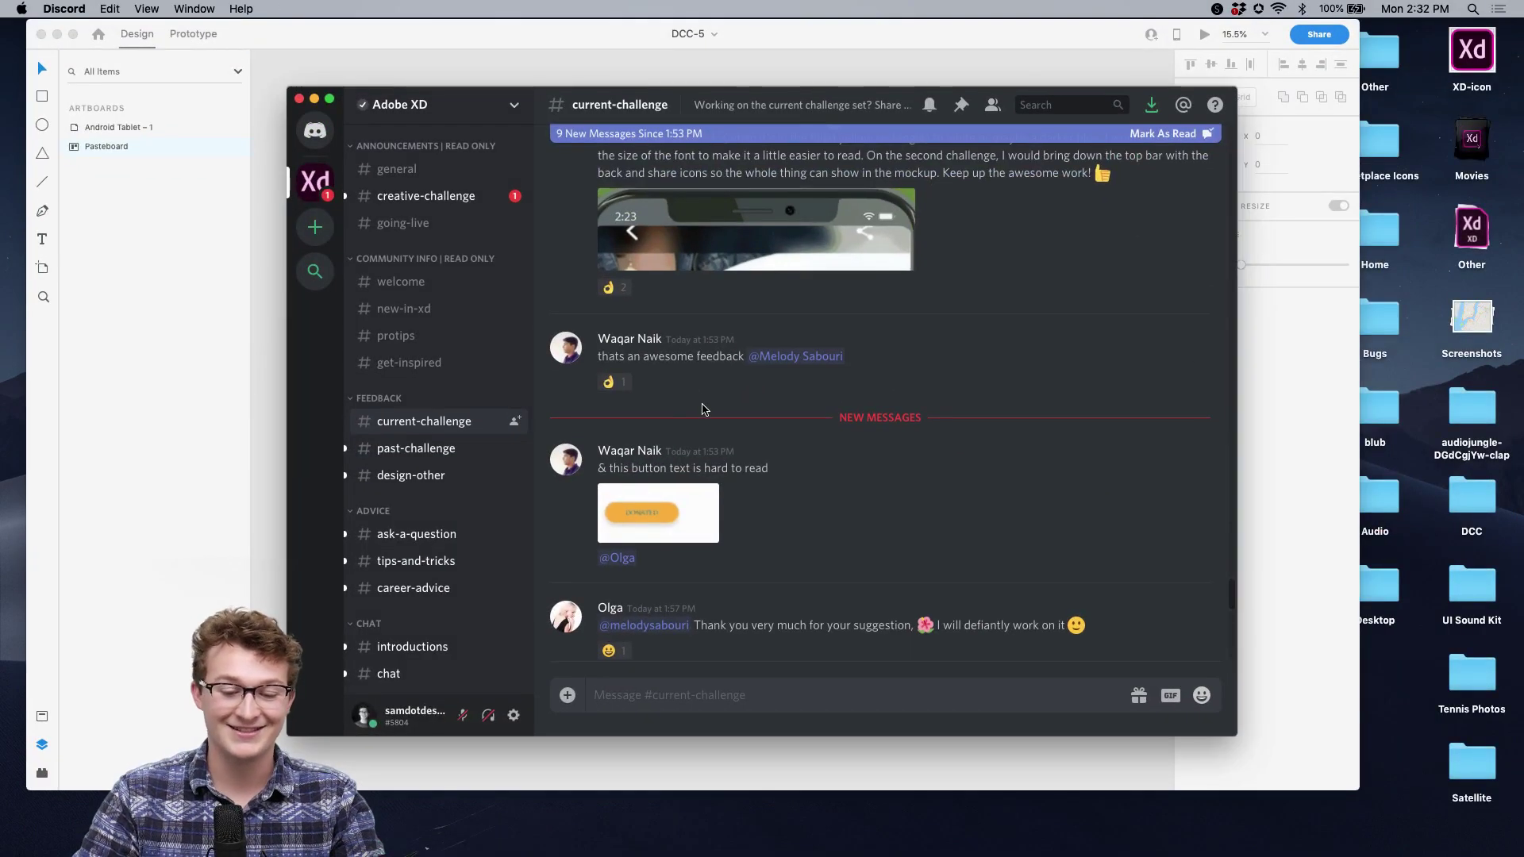
pyautogui.scroll(3, 706, 409)
pyautogui.click(328, 98)
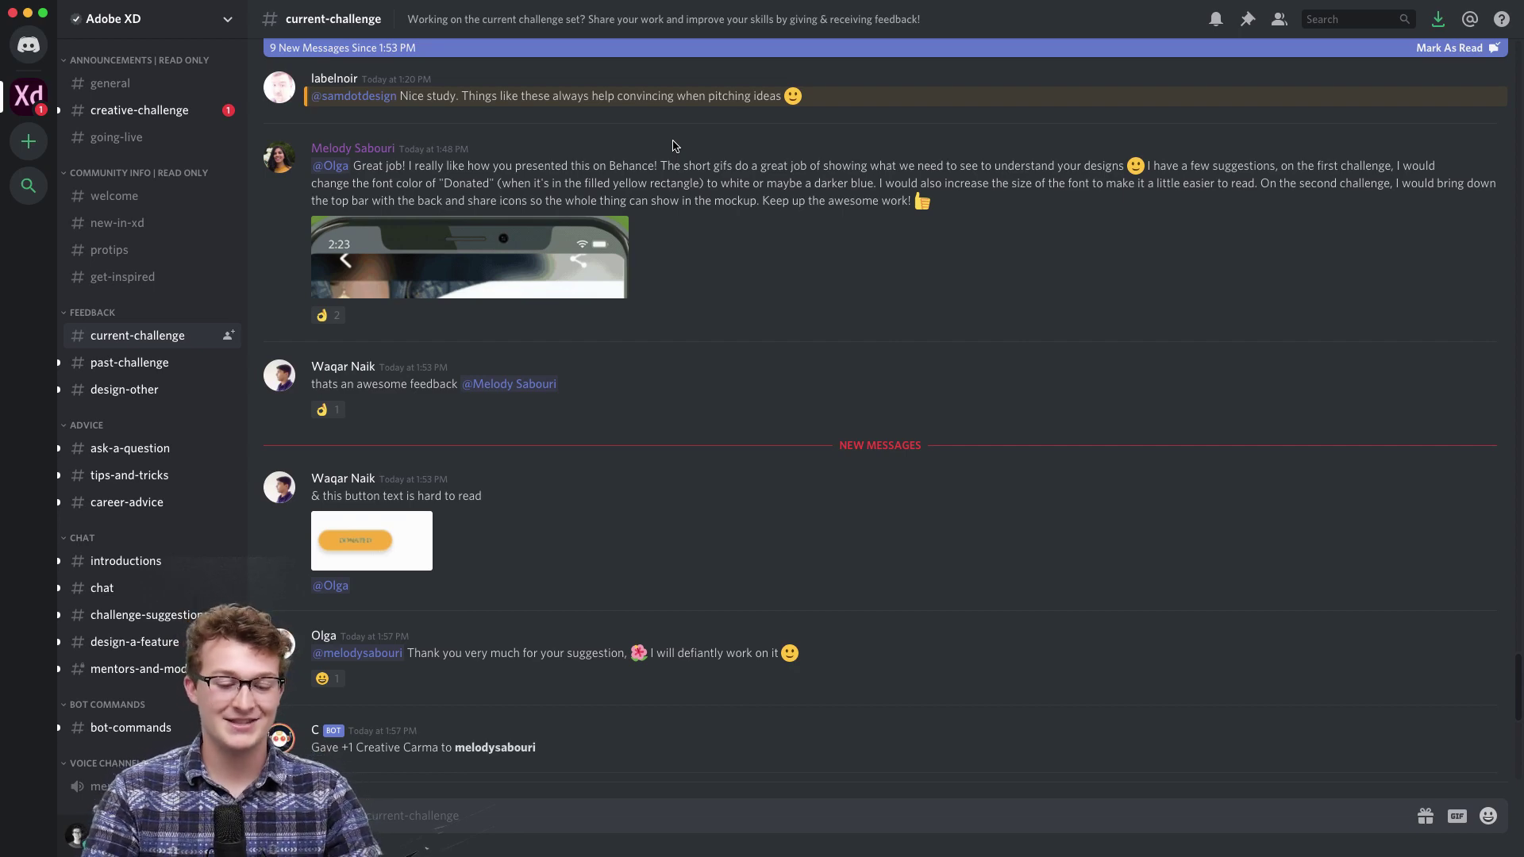
# Step: Skim the recent current-challenge messages back to yesterday's submissions and return to the newest post
pyautogui.scroll(-5, 673, 145)
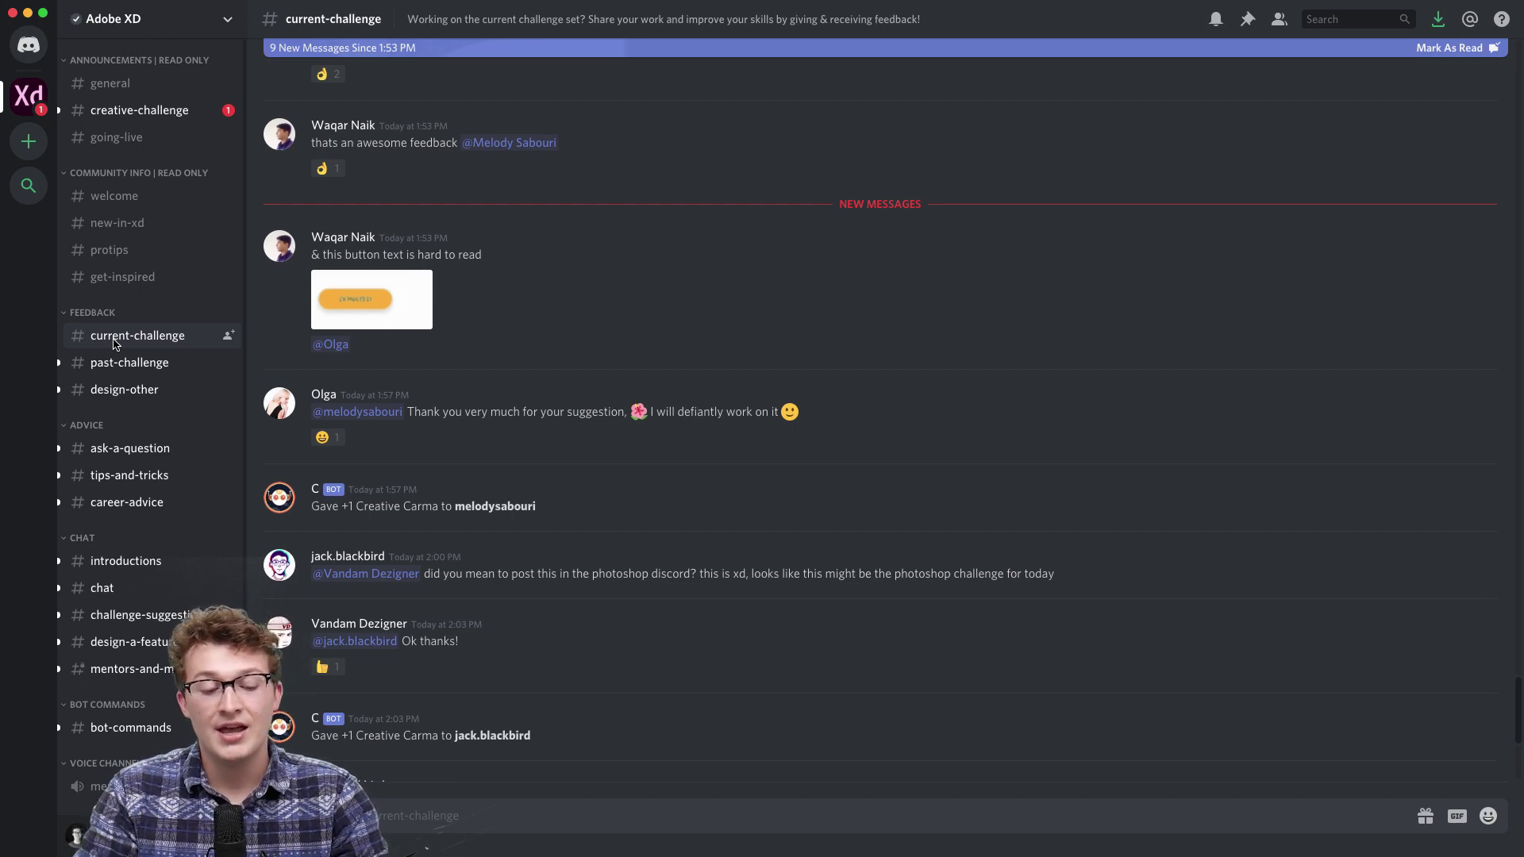
pyautogui.scroll(5, 696, 526)
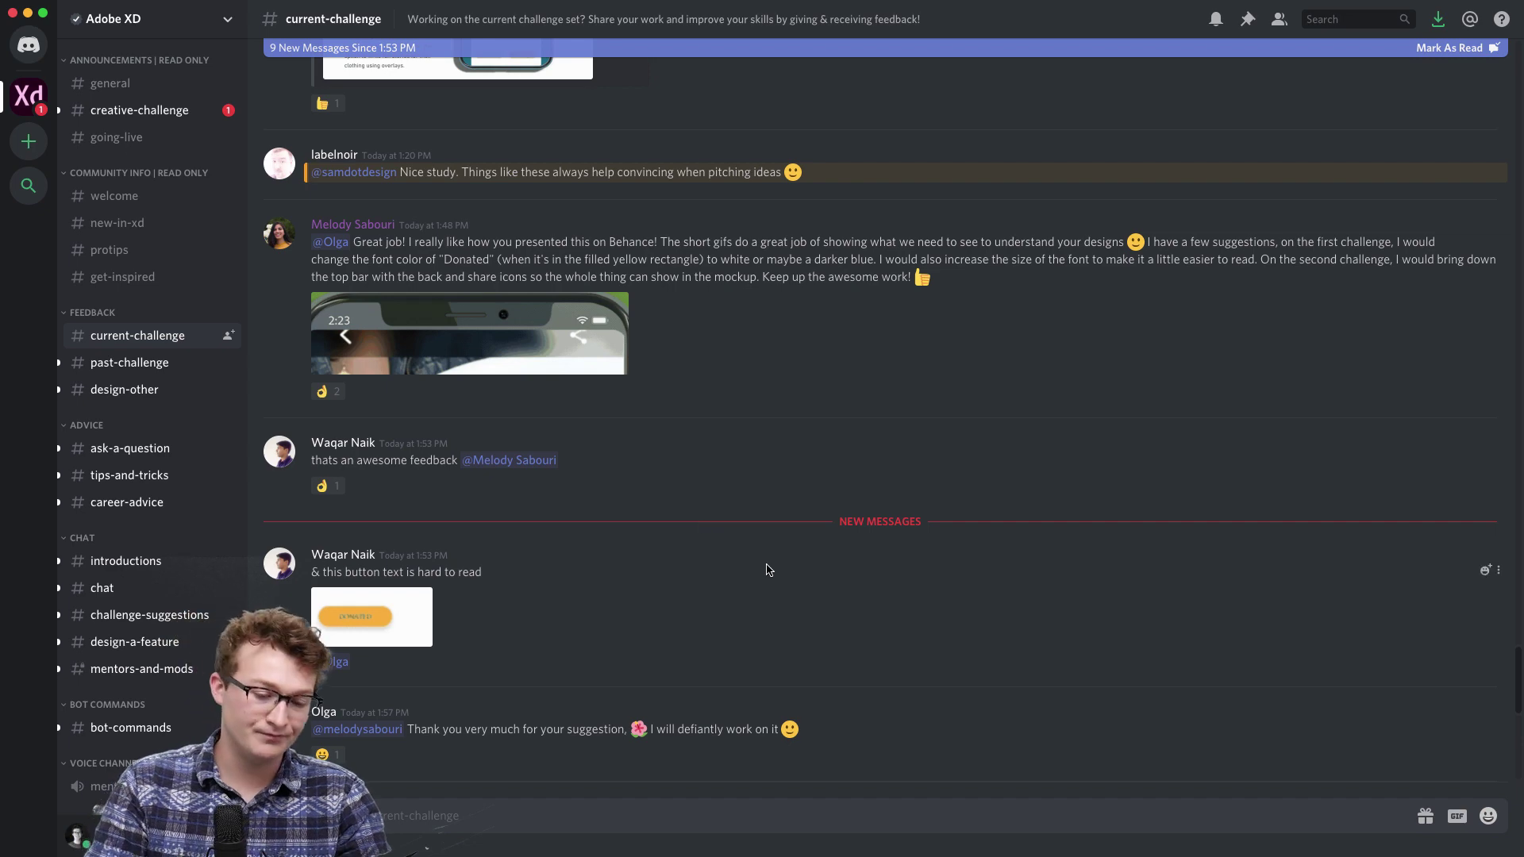
pyautogui.scroll(10, 767, 570)
pyautogui.scroll(15, 767, 570)
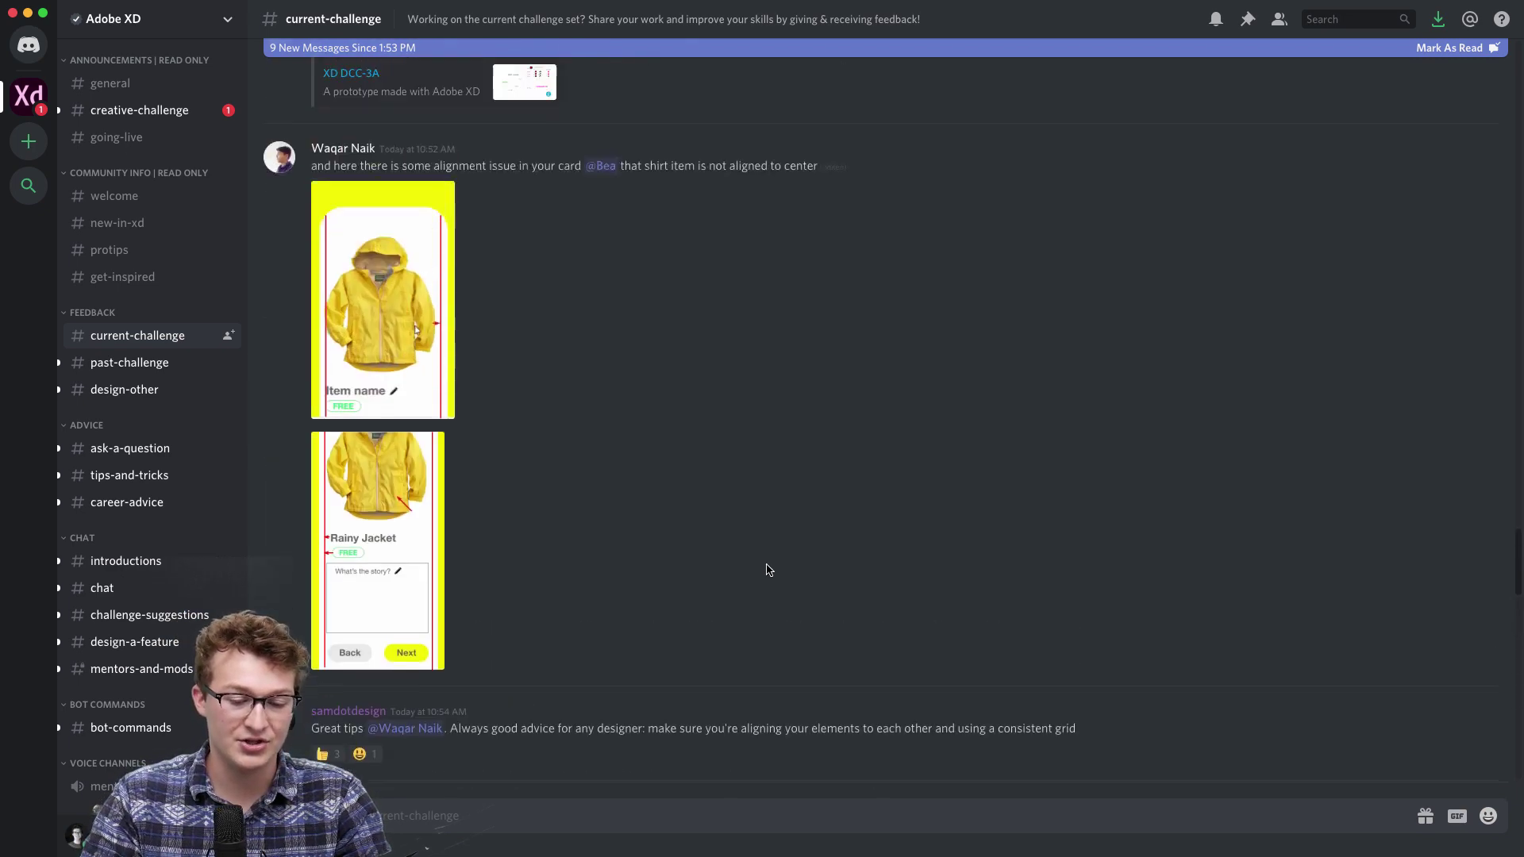
pyautogui.scroll(15, 767, 570)
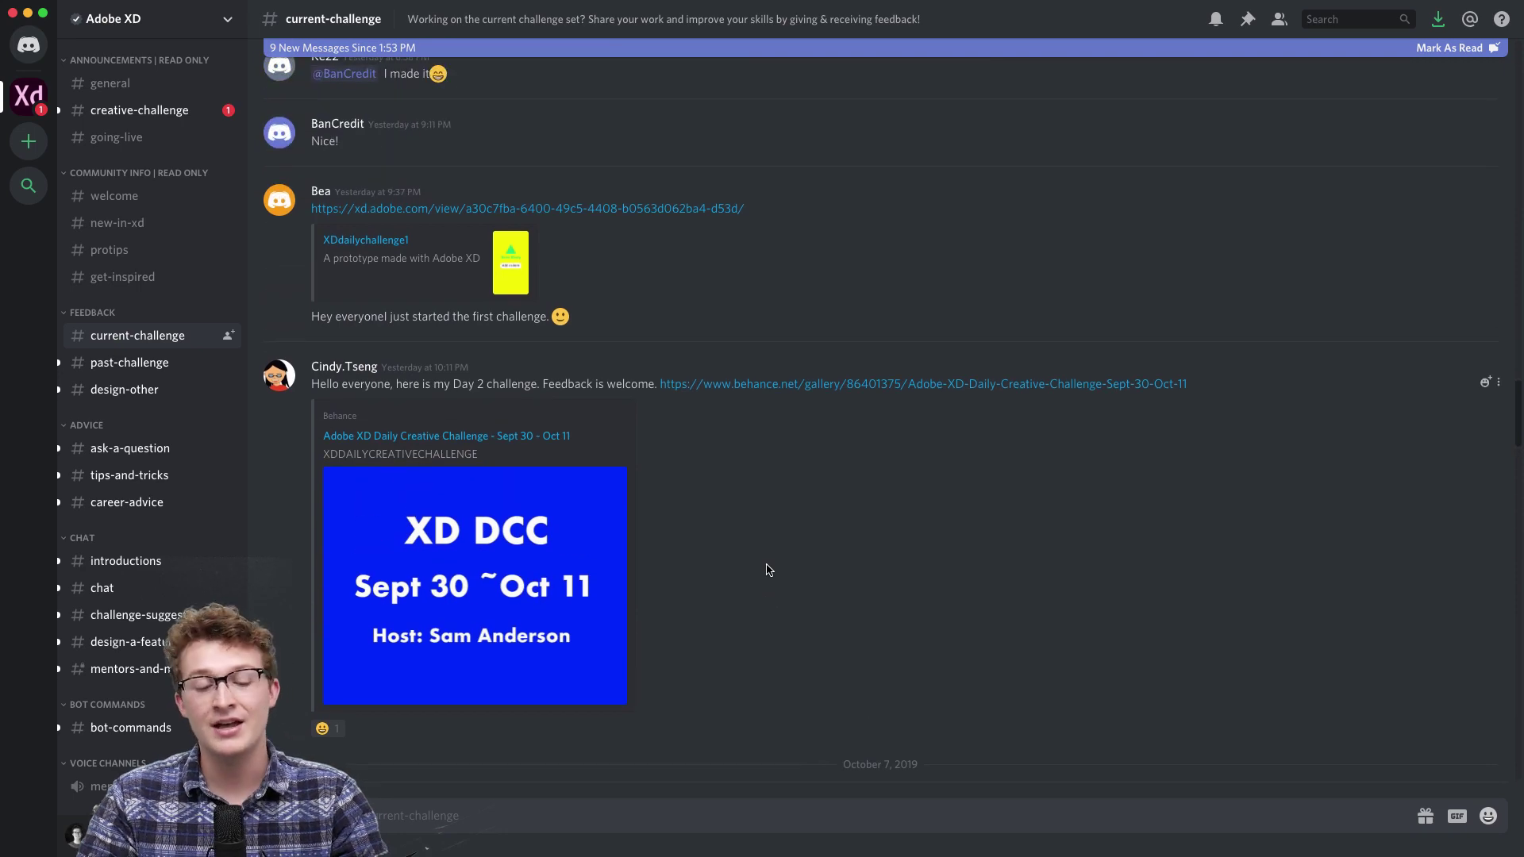
pyautogui.scroll(5, 767, 570)
pyautogui.scroll(-20, 762, 555)
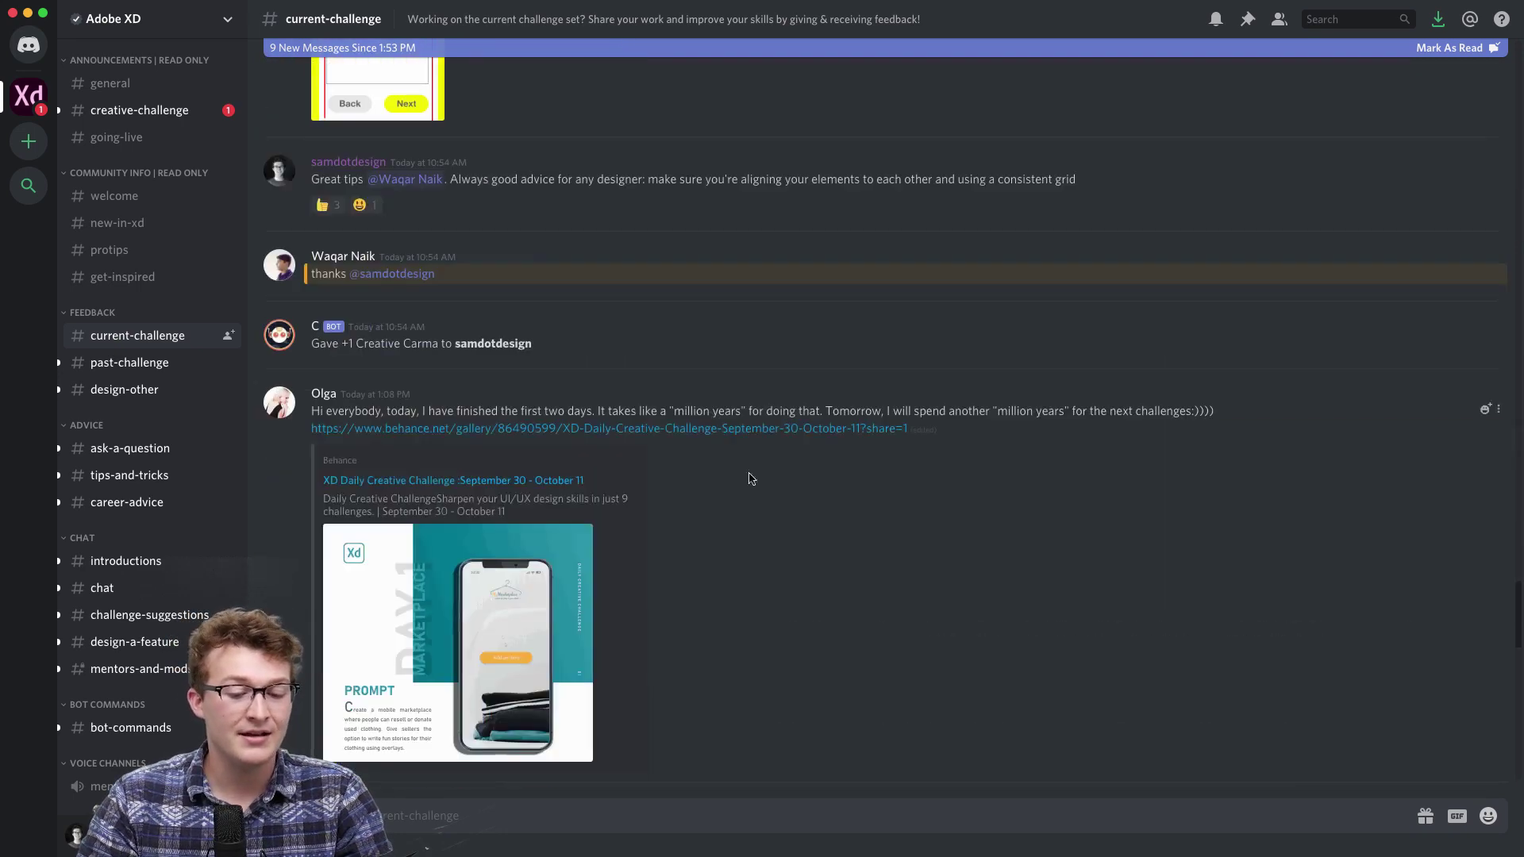
pyautogui.scroll(4, 535, 256)
pyautogui.scroll(-15, 535, 257)
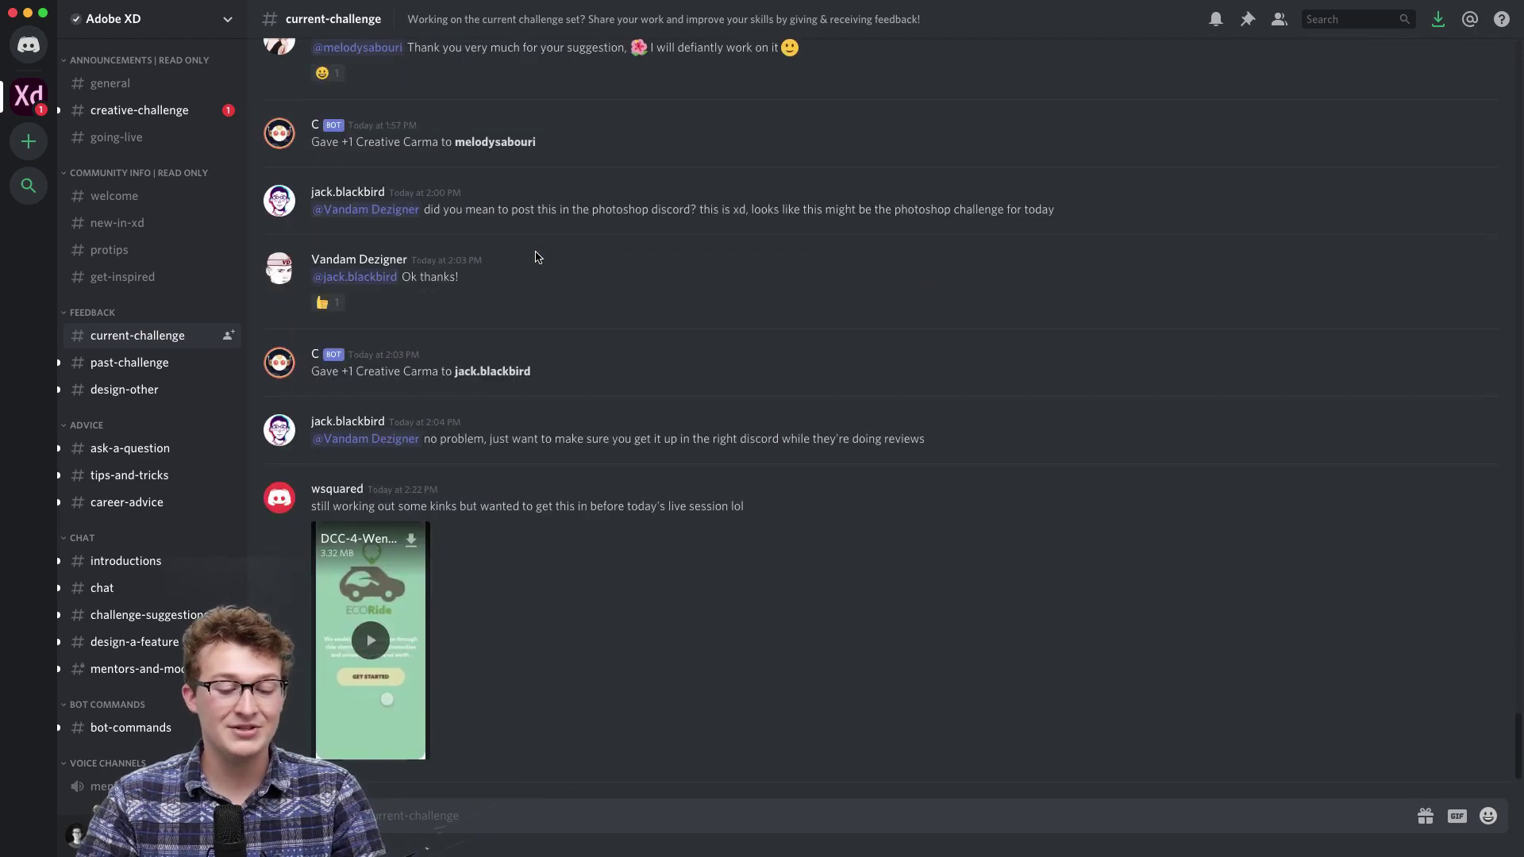
# Step: Examine the shared designs and feedback in current-challenge, including the Item Story alignment comments and the consumption dashboard post
pyautogui.scroll(20, 535, 257)
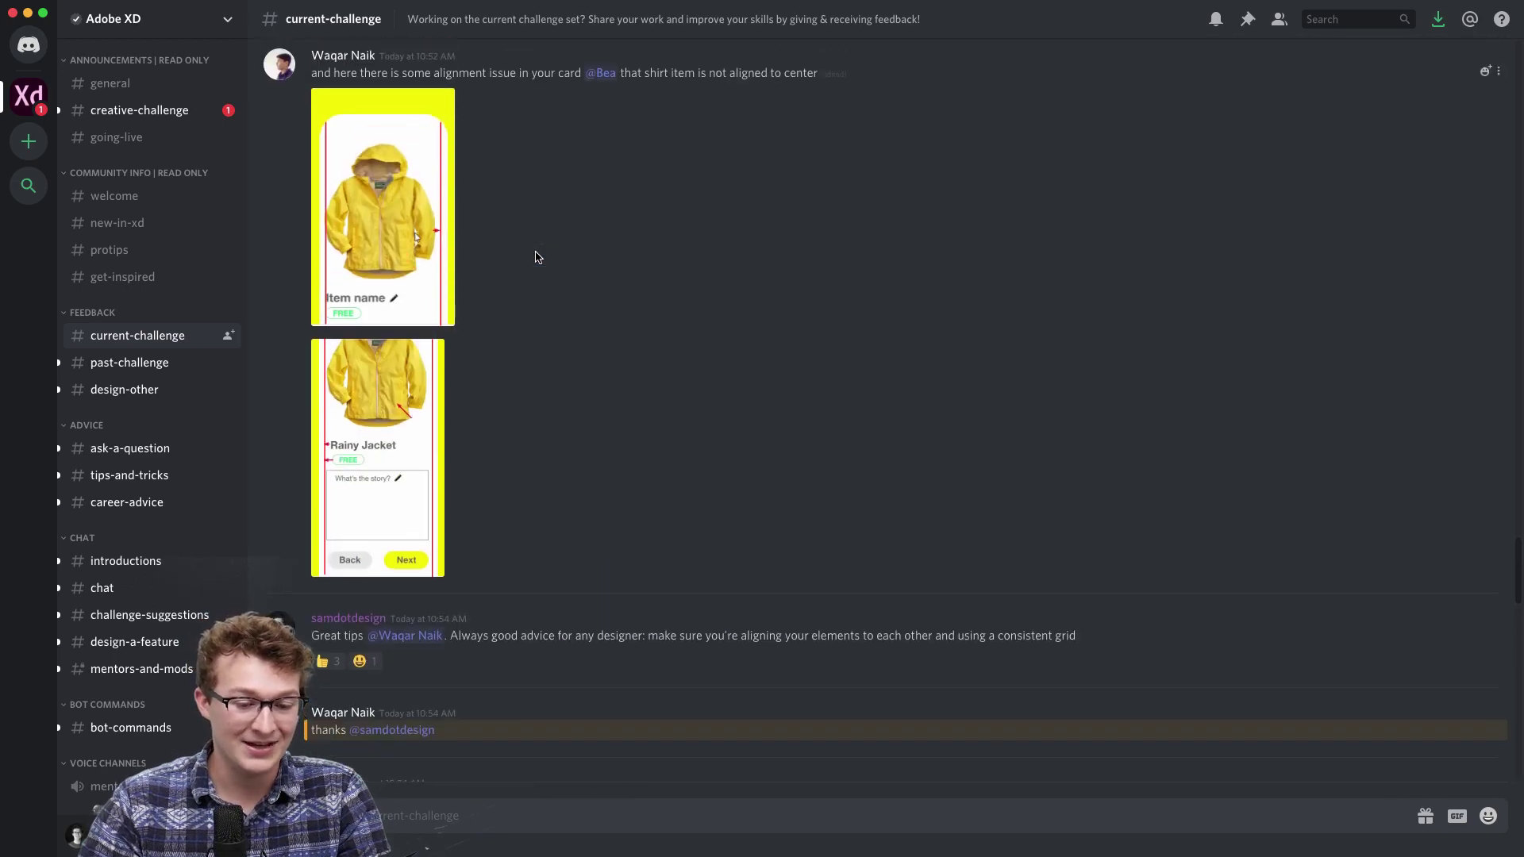
pyautogui.scroll(20, 535, 256)
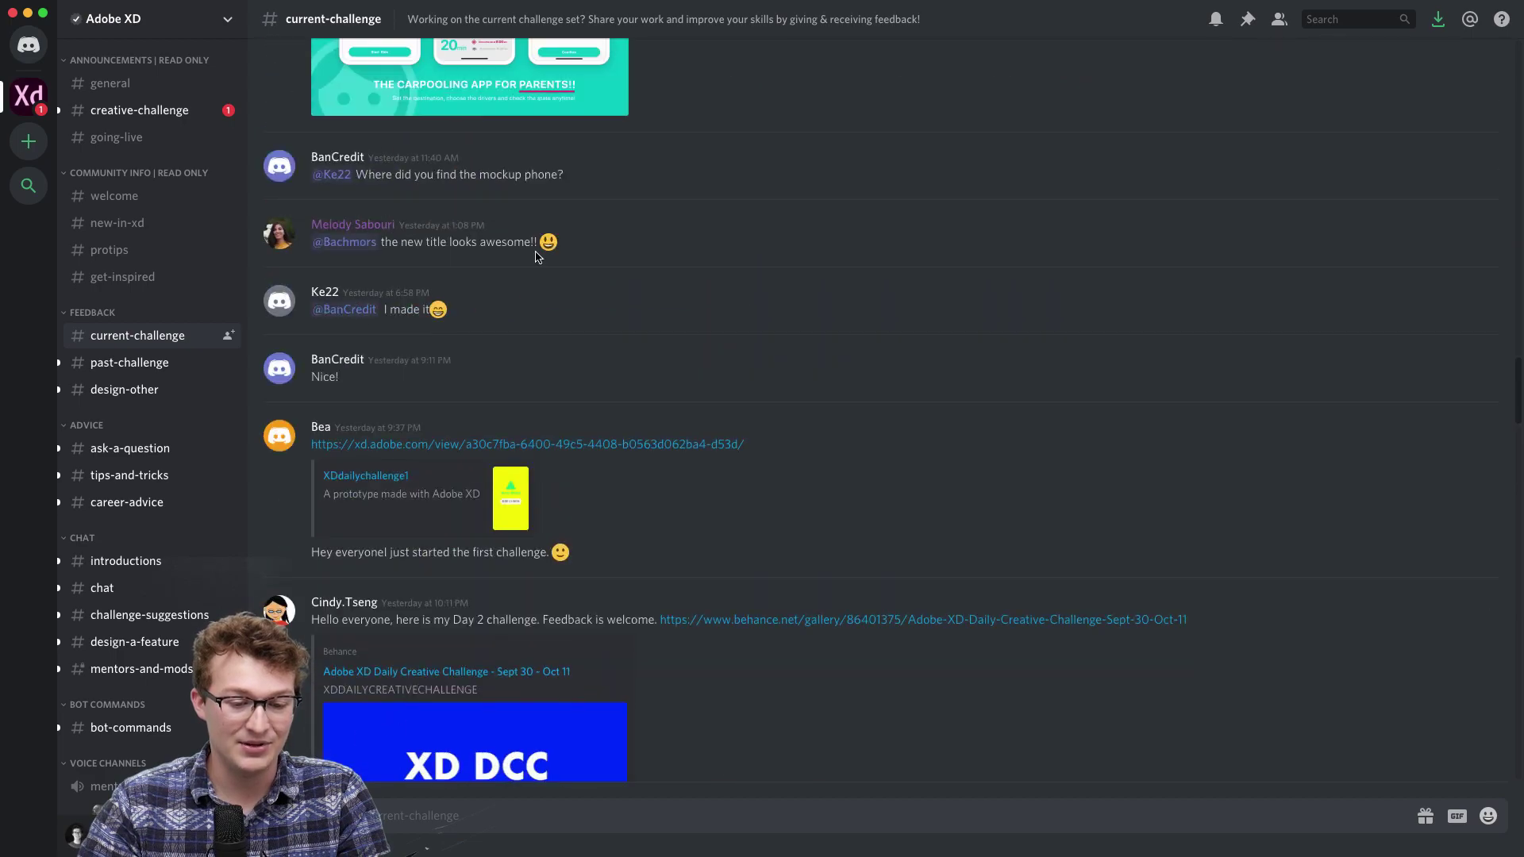
pyautogui.scroll(-15, 536, 258)
pyautogui.scroll(12, 539, 257)
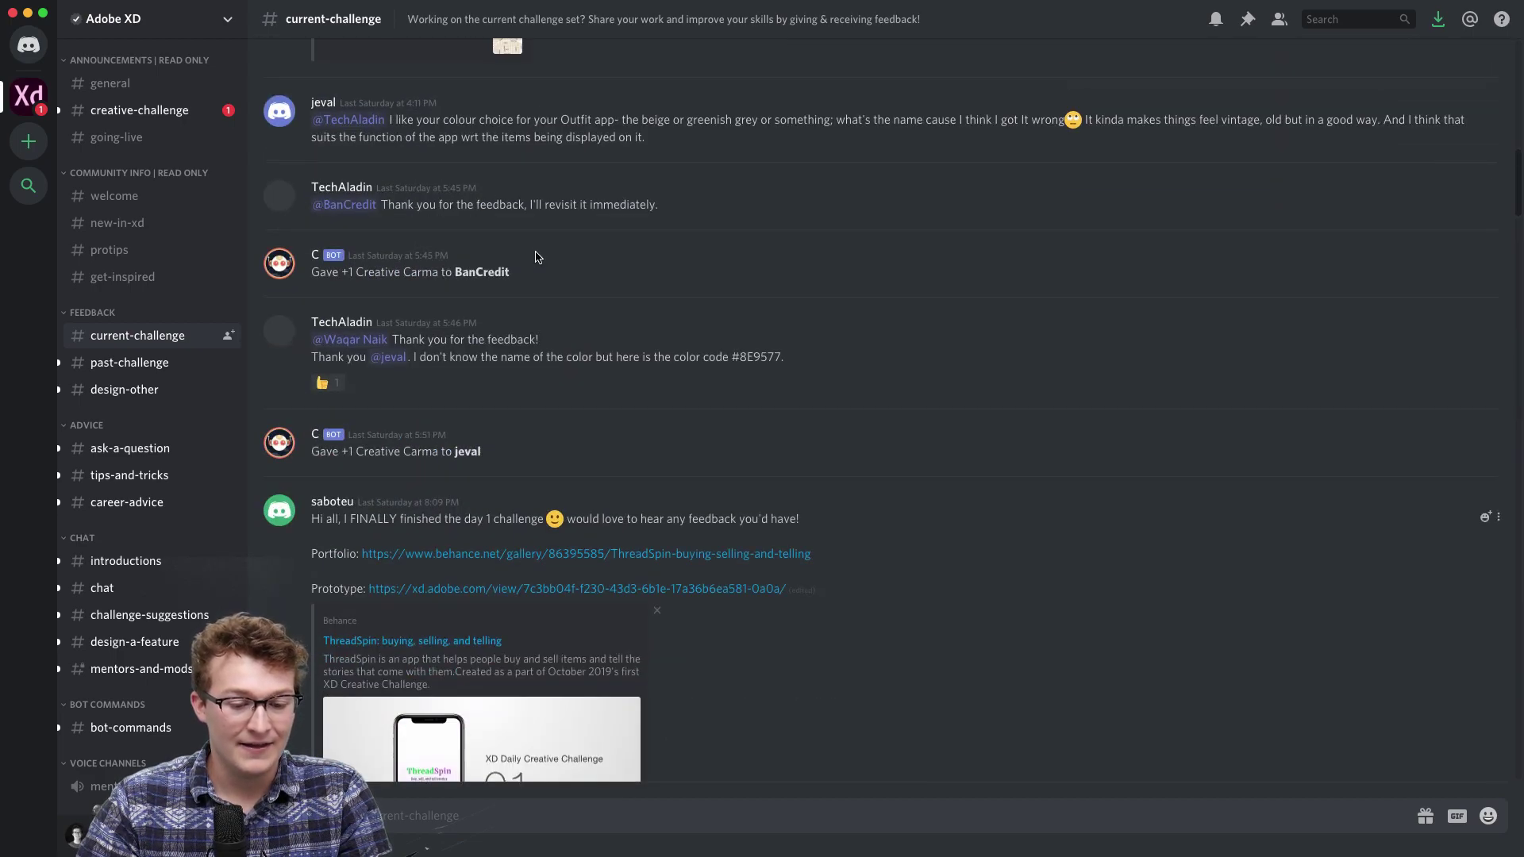
pyautogui.scroll(-15, 536, 257)
pyautogui.scroll(8, 536, 258)
pyautogui.scroll(8, 536, 258)
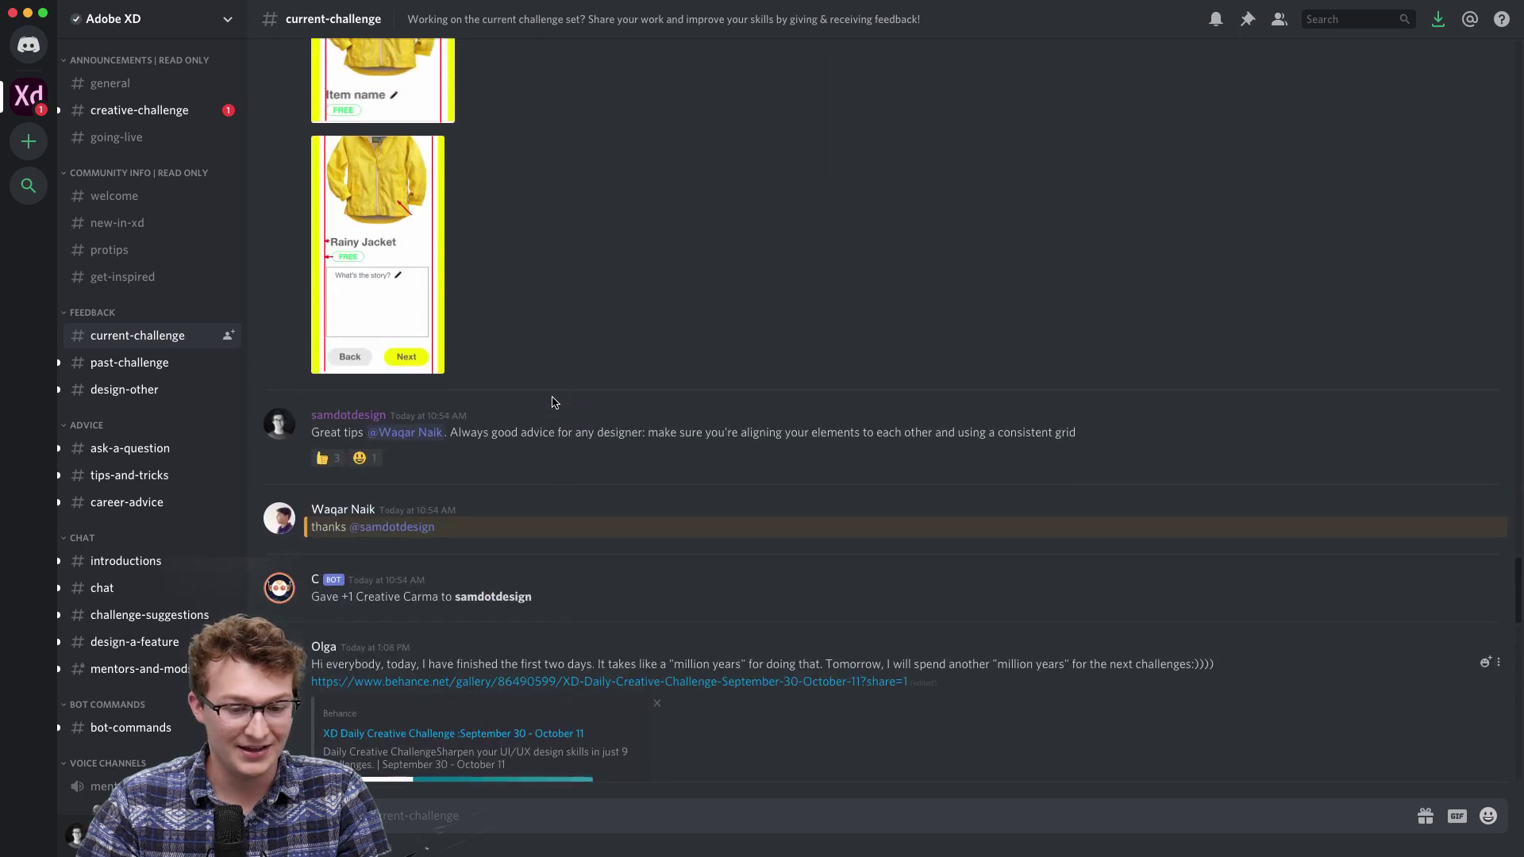
pyautogui.scroll(-3, 553, 402)
pyautogui.scroll(10, 554, 402)
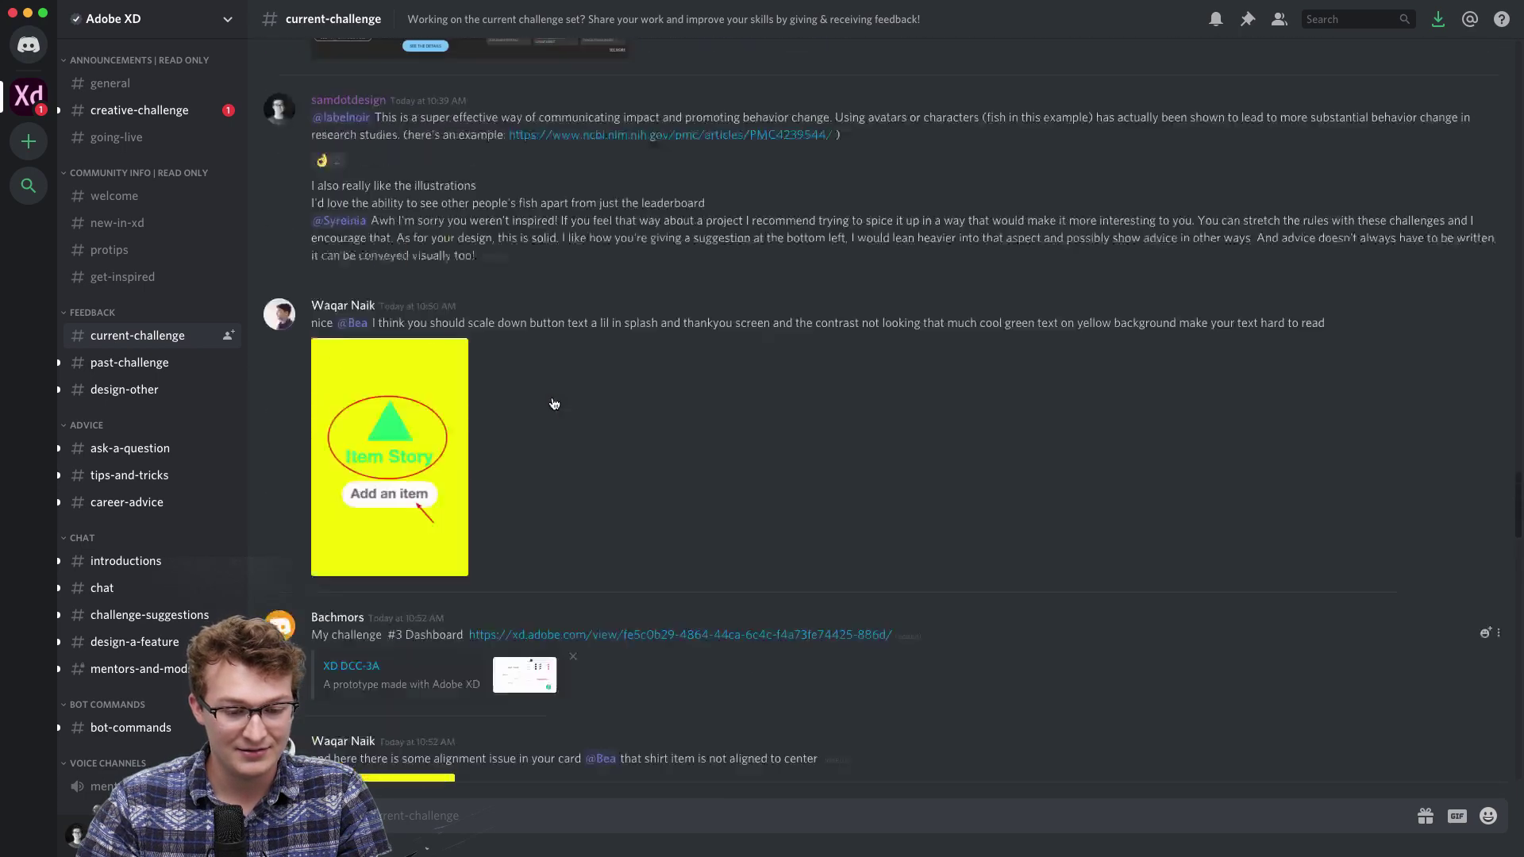
pyautogui.scroll(3, 553, 402)
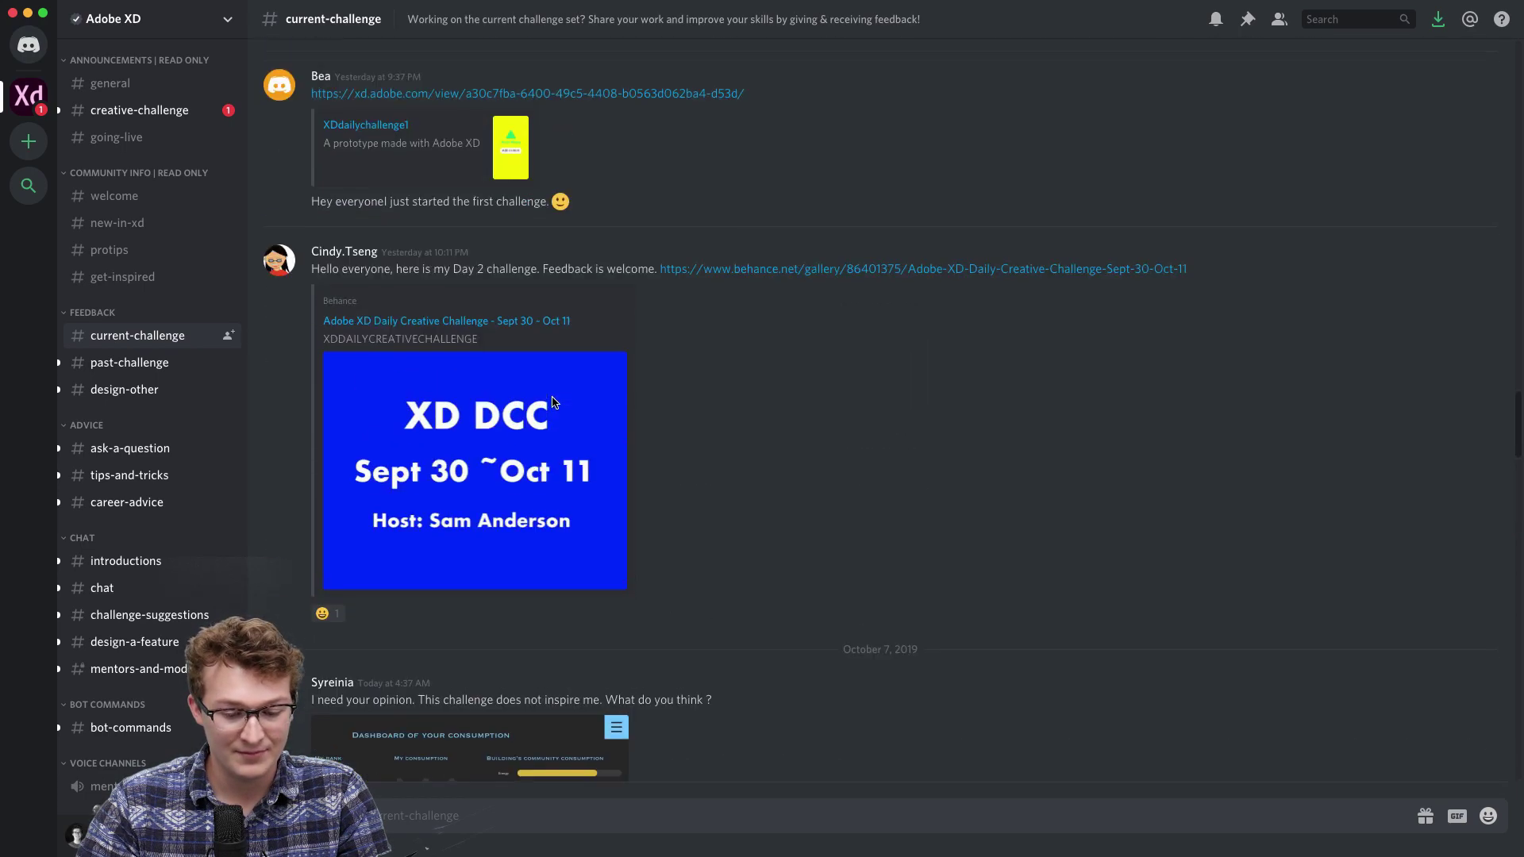
pyautogui.scroll(-8, 554, 403)
pyautogui.scroll(1, 450, 387)
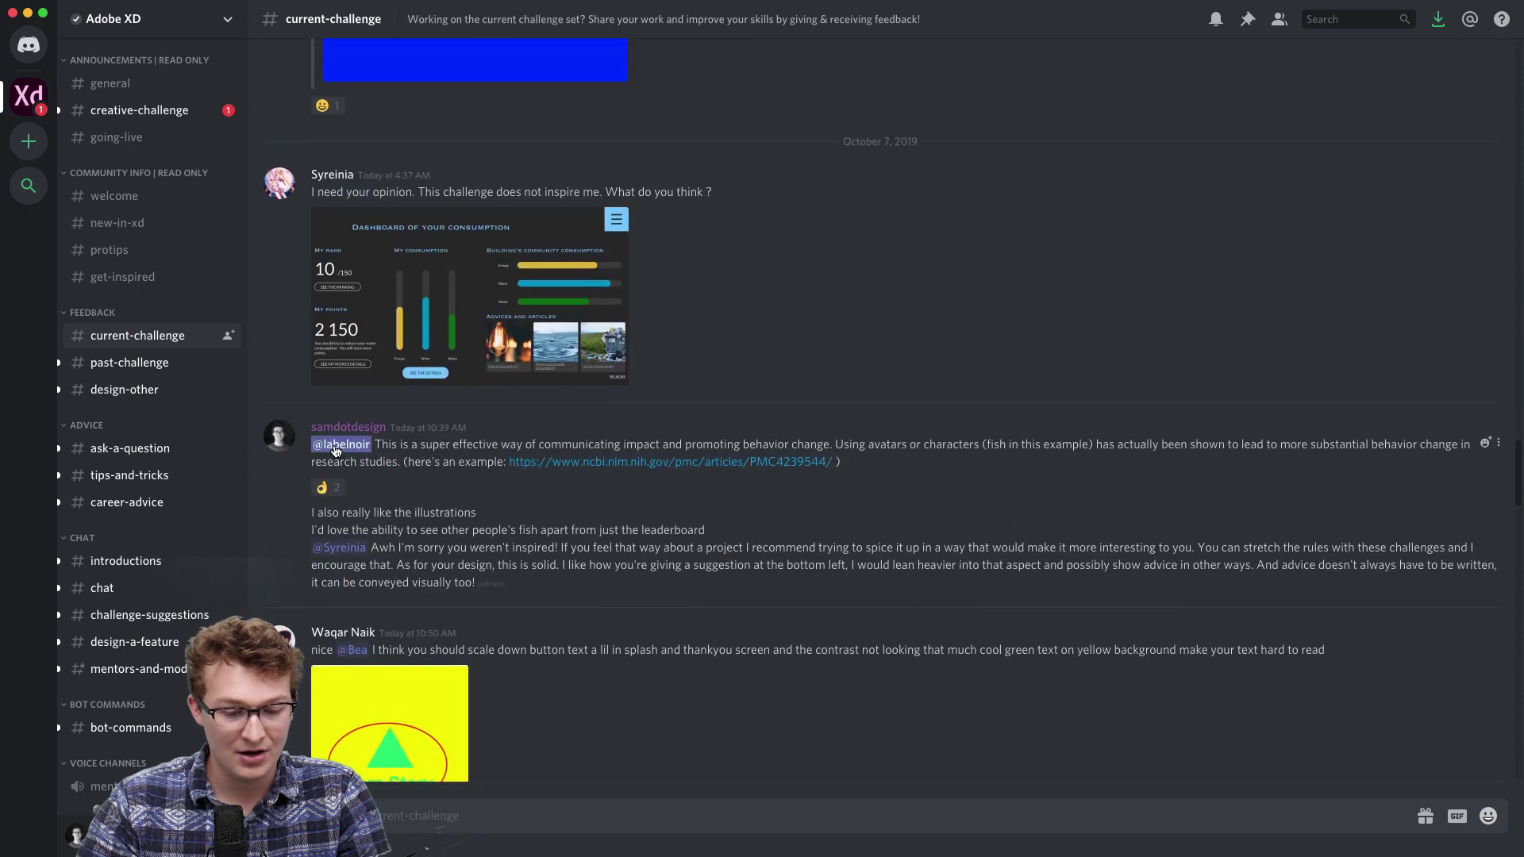
# Step: Browse the older challenge submissions and feedback in the channel back to last Friday's Day 3 dashboard posts
pyautogui.scroll(15, 450, 386)
pyautogui.scroll(20, 334, 446)
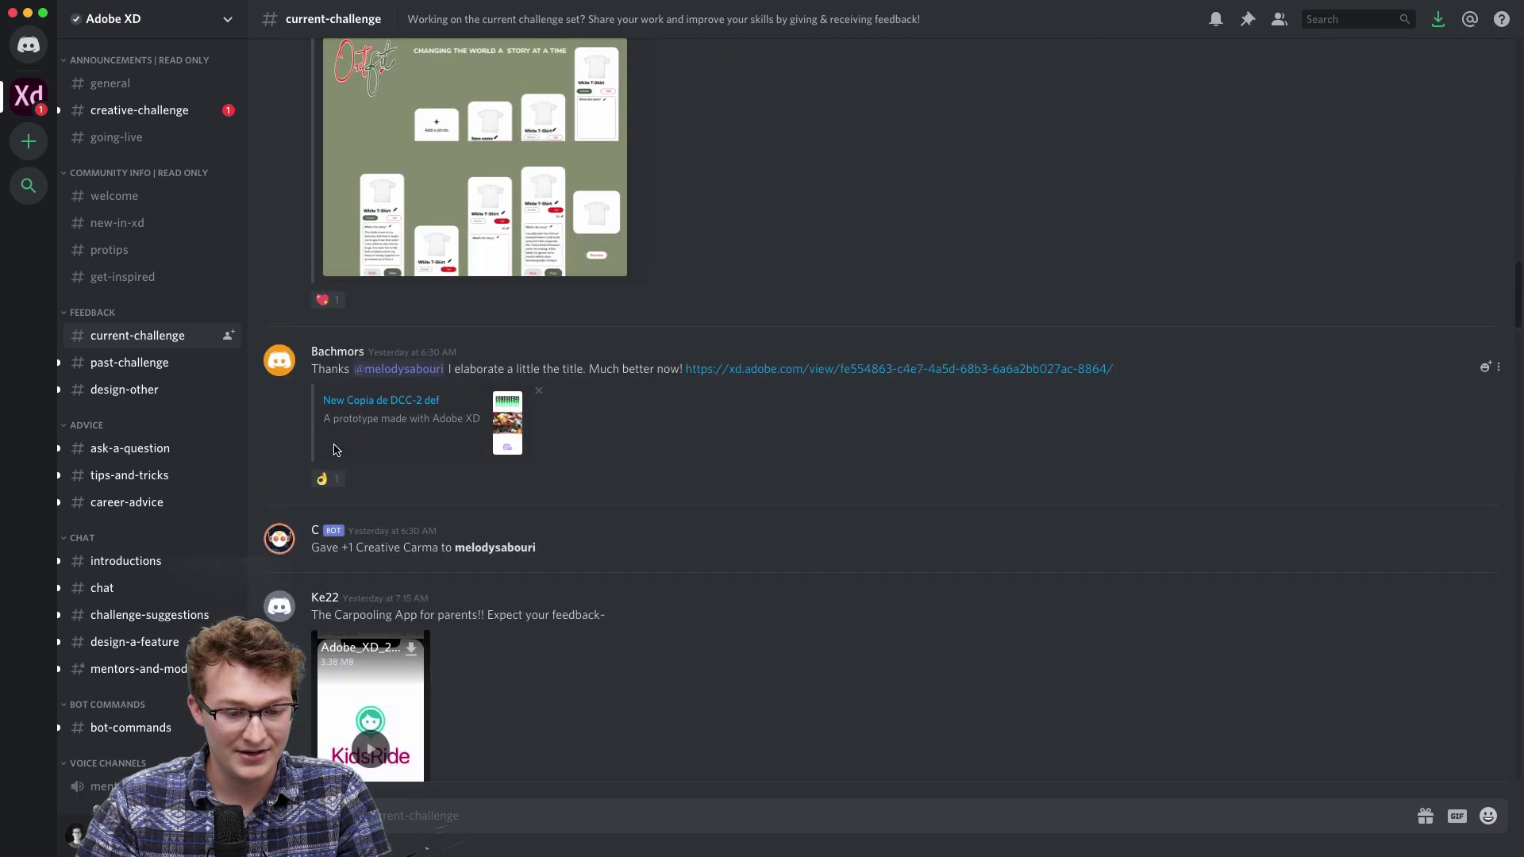
pyautogui.scroll(20, 335, 450)
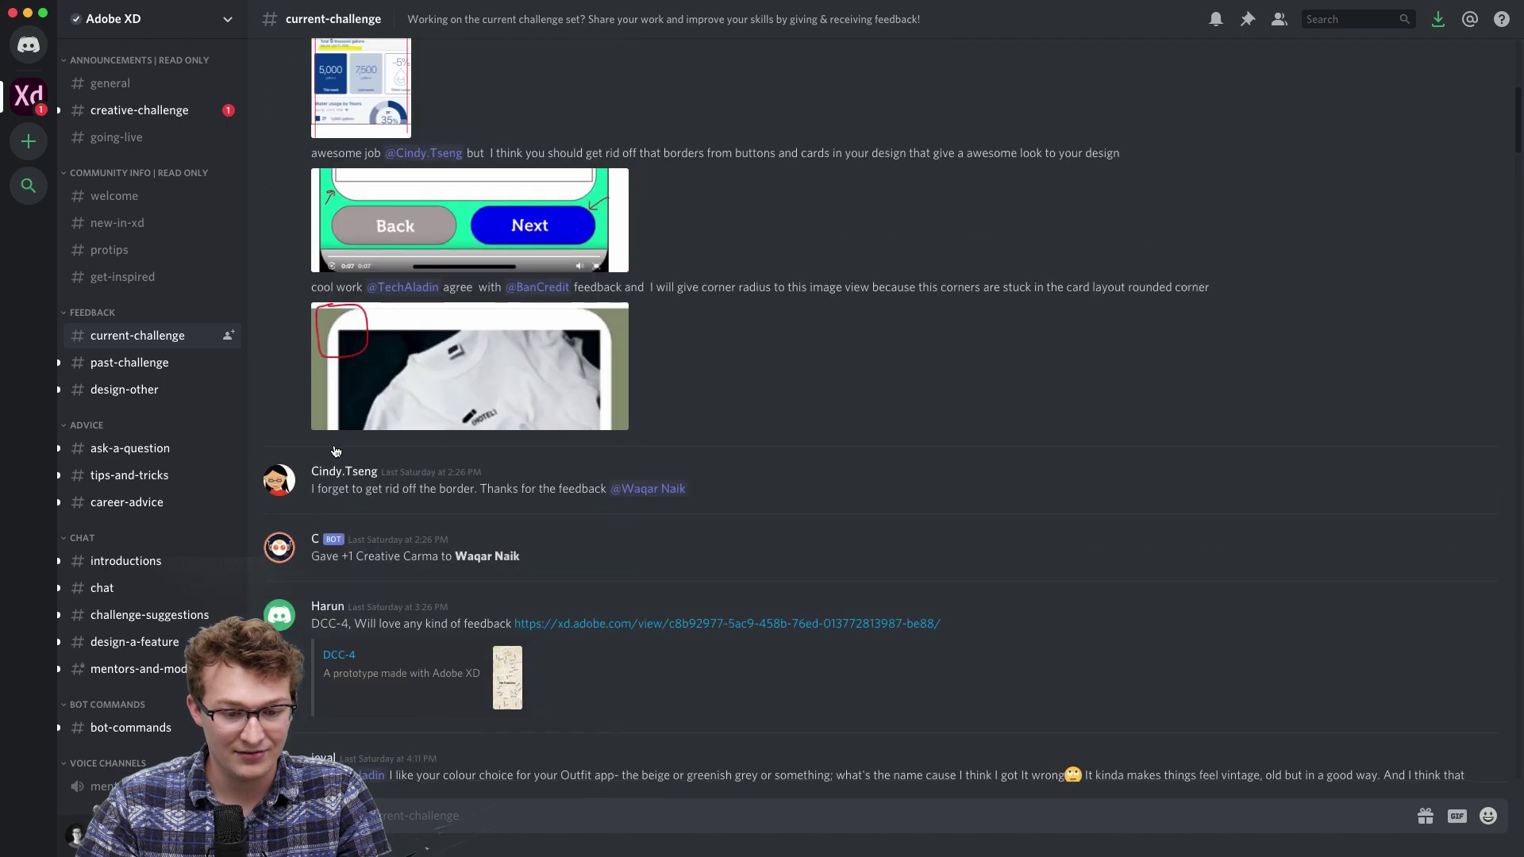
pyautogui.scroll(20, 335, 450)
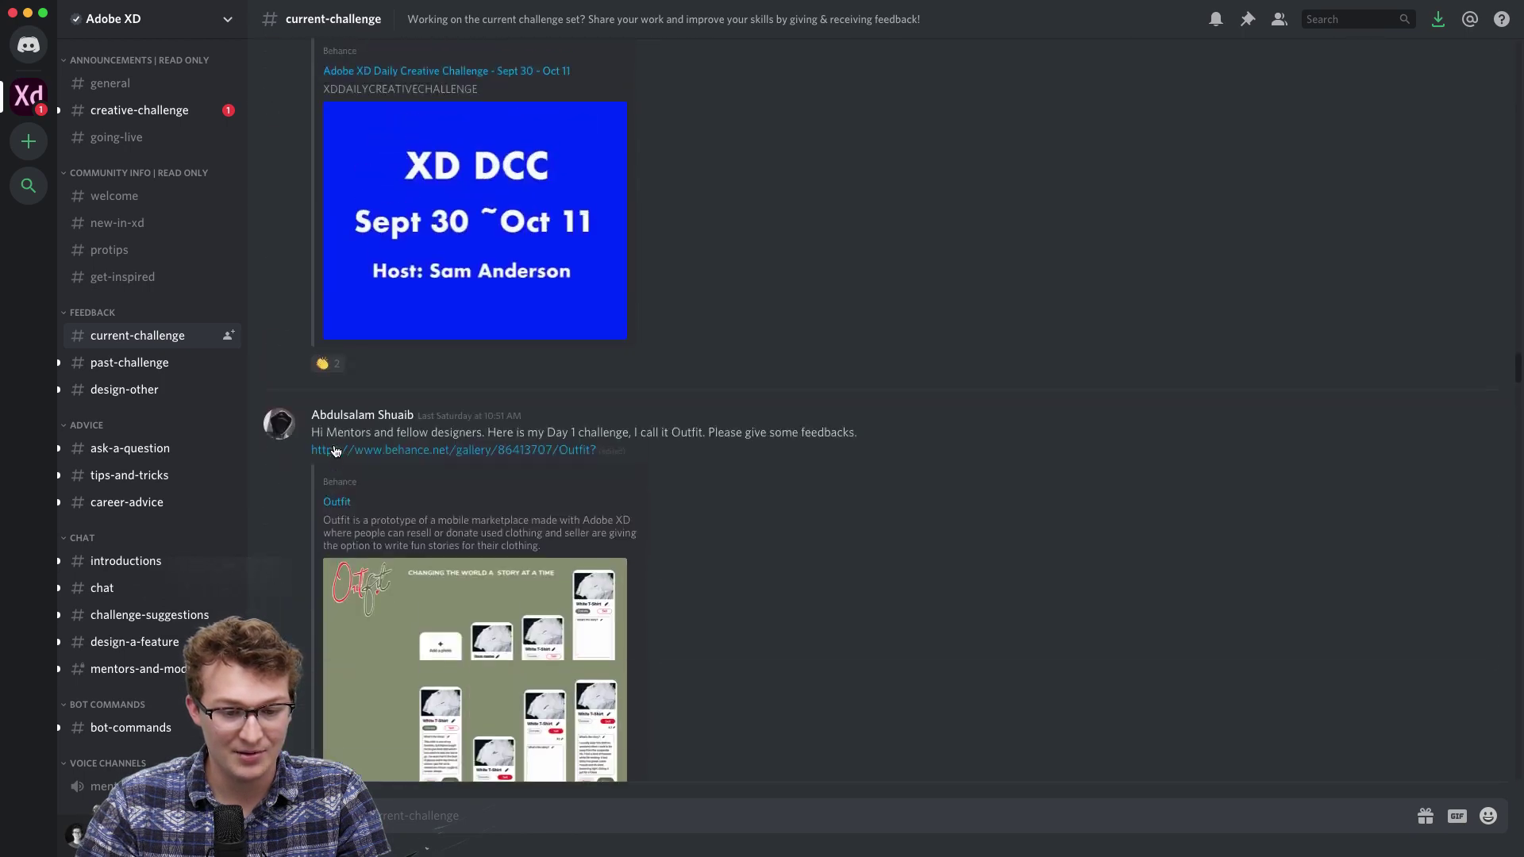
pyautogui.scroll(20, 333, 449)
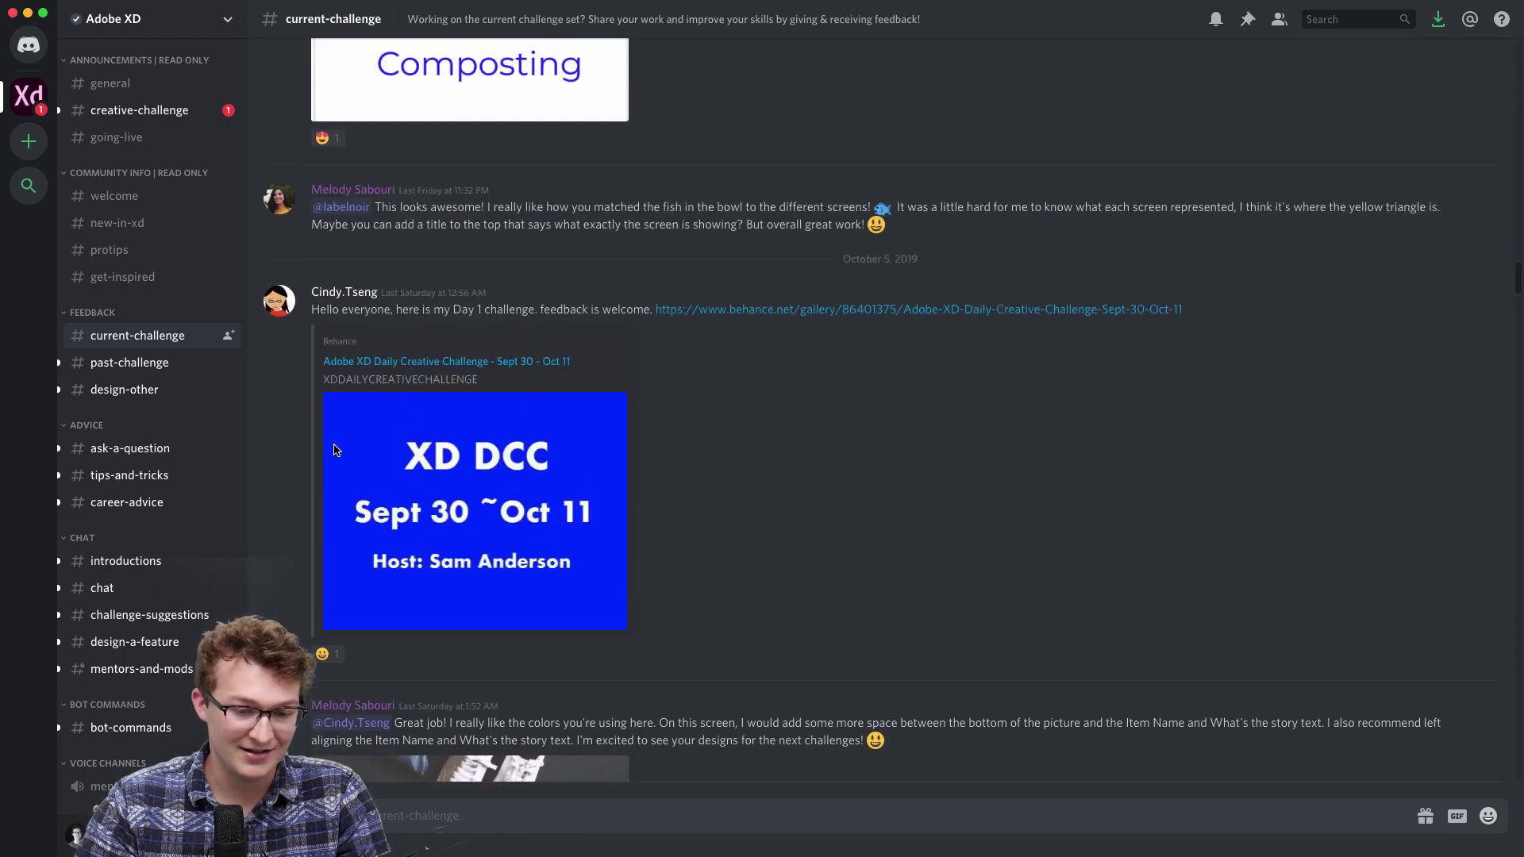
pyautogui.scroll(20, 335, 450)
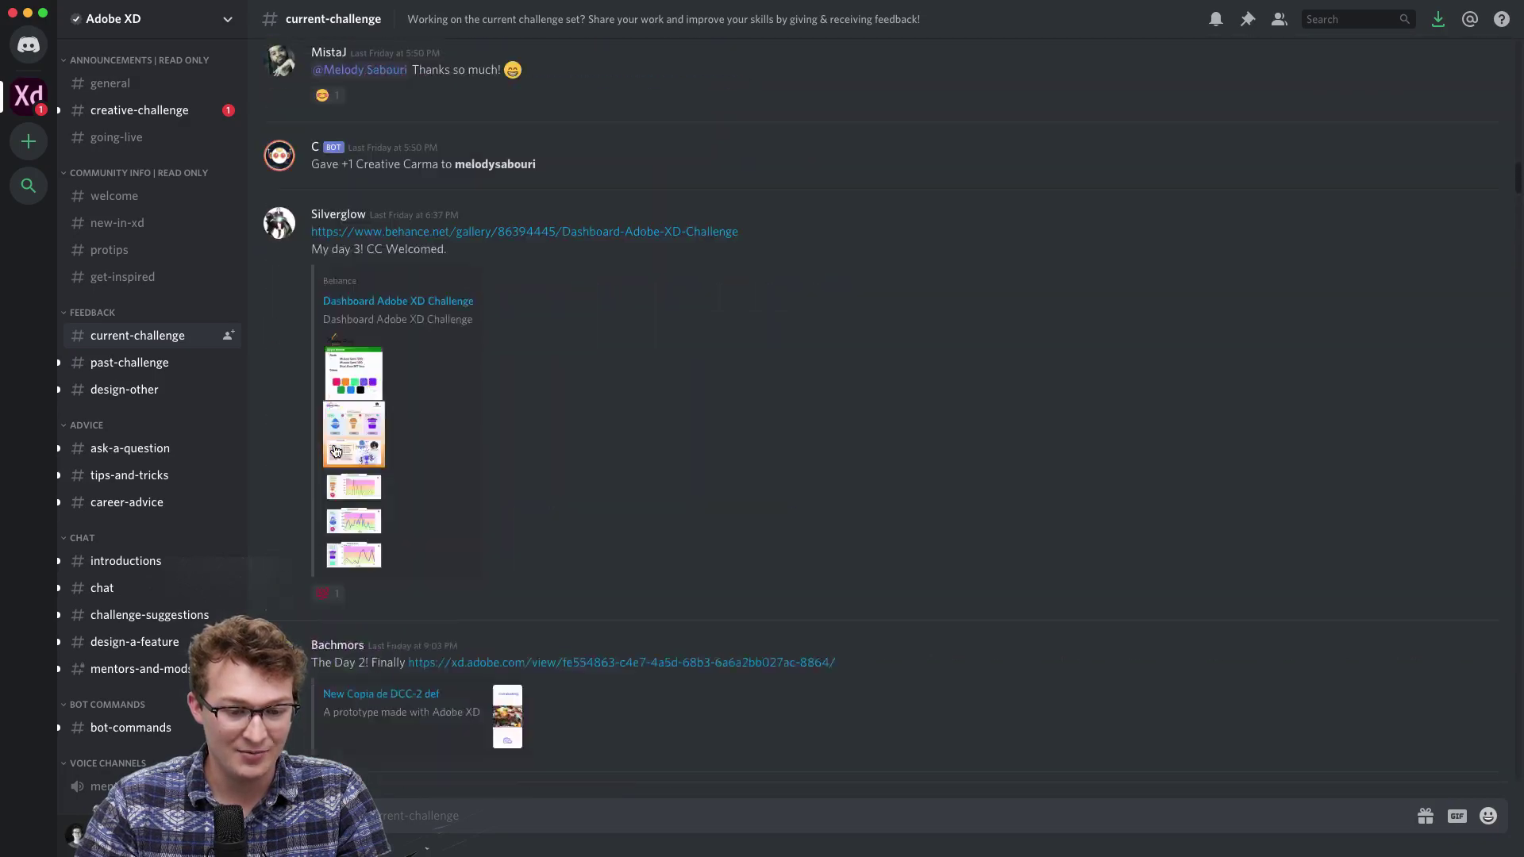
pyautogui.scroll(20, 335, 450)
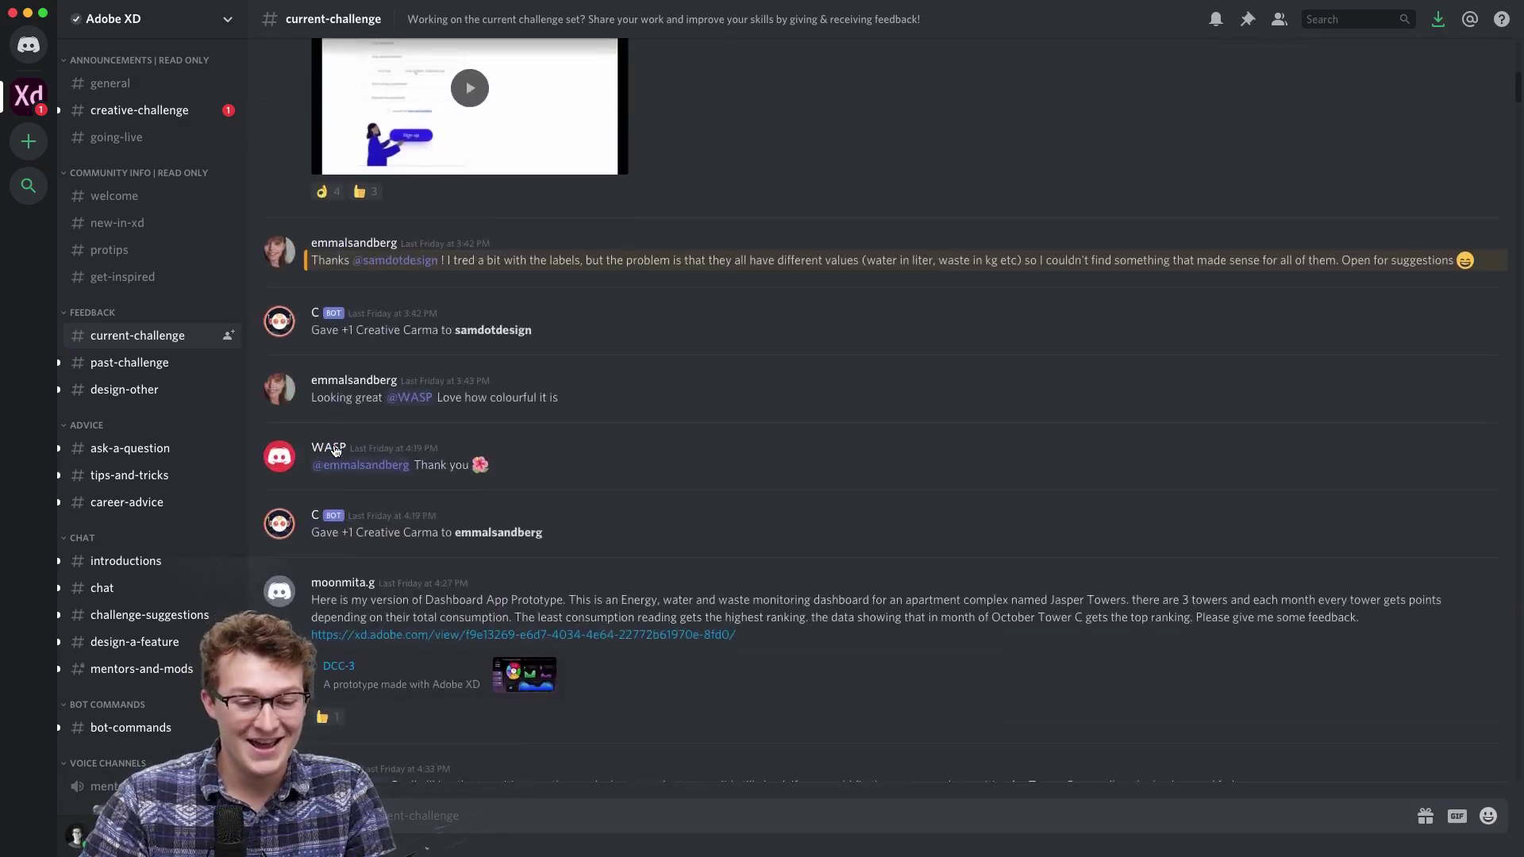
pyautogui.scroll(20, 333, 450)
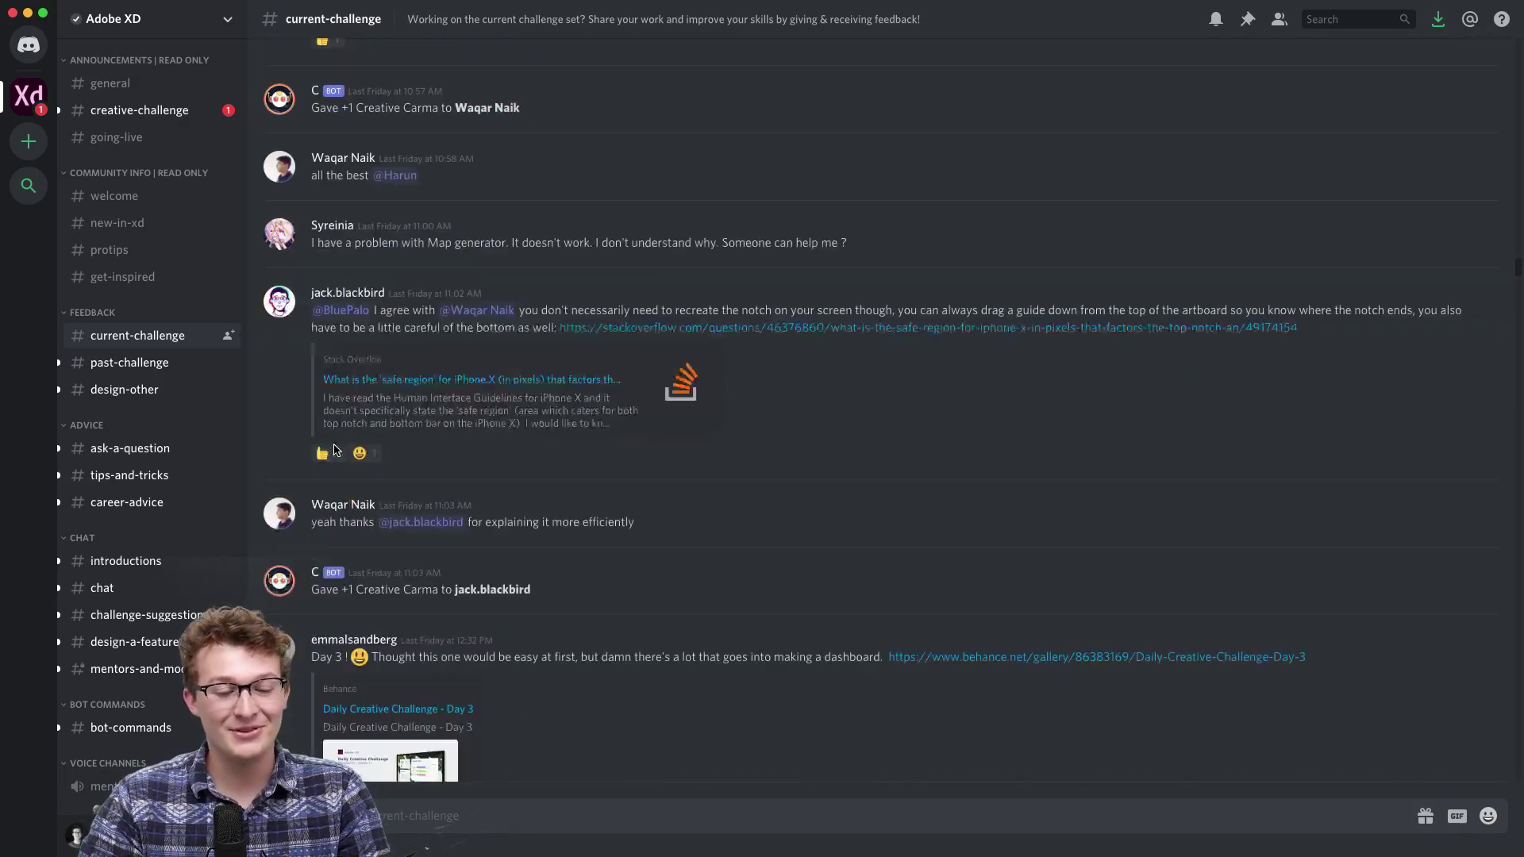
pyautogui.scroll(20, 334, 449)
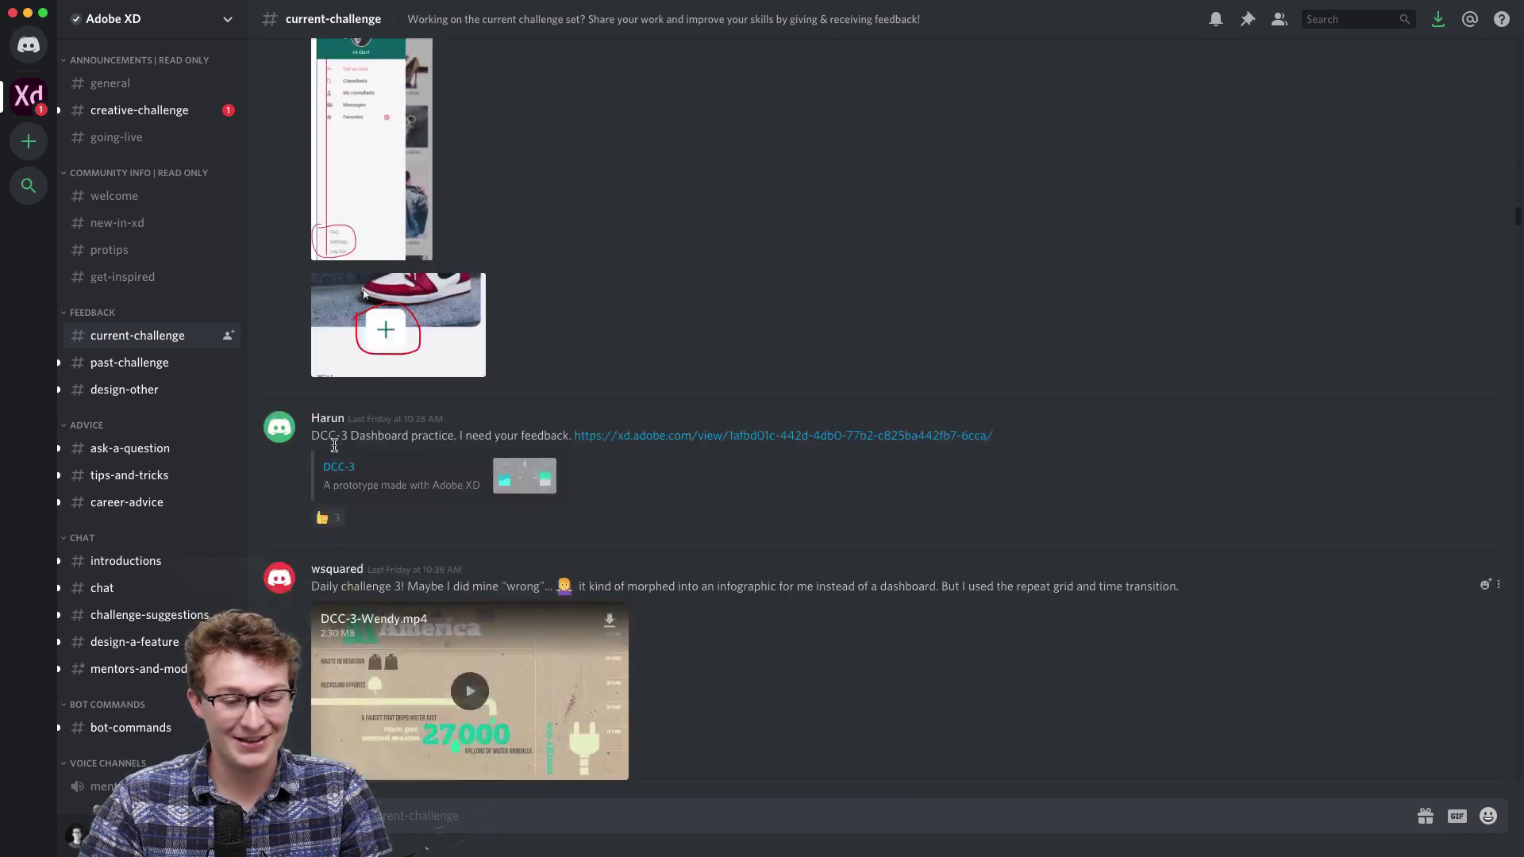
# Step: Return to the newest messages in current-challenge, at the DCC-4 video submission
pyautogui.scroll(-20, 335, 450)
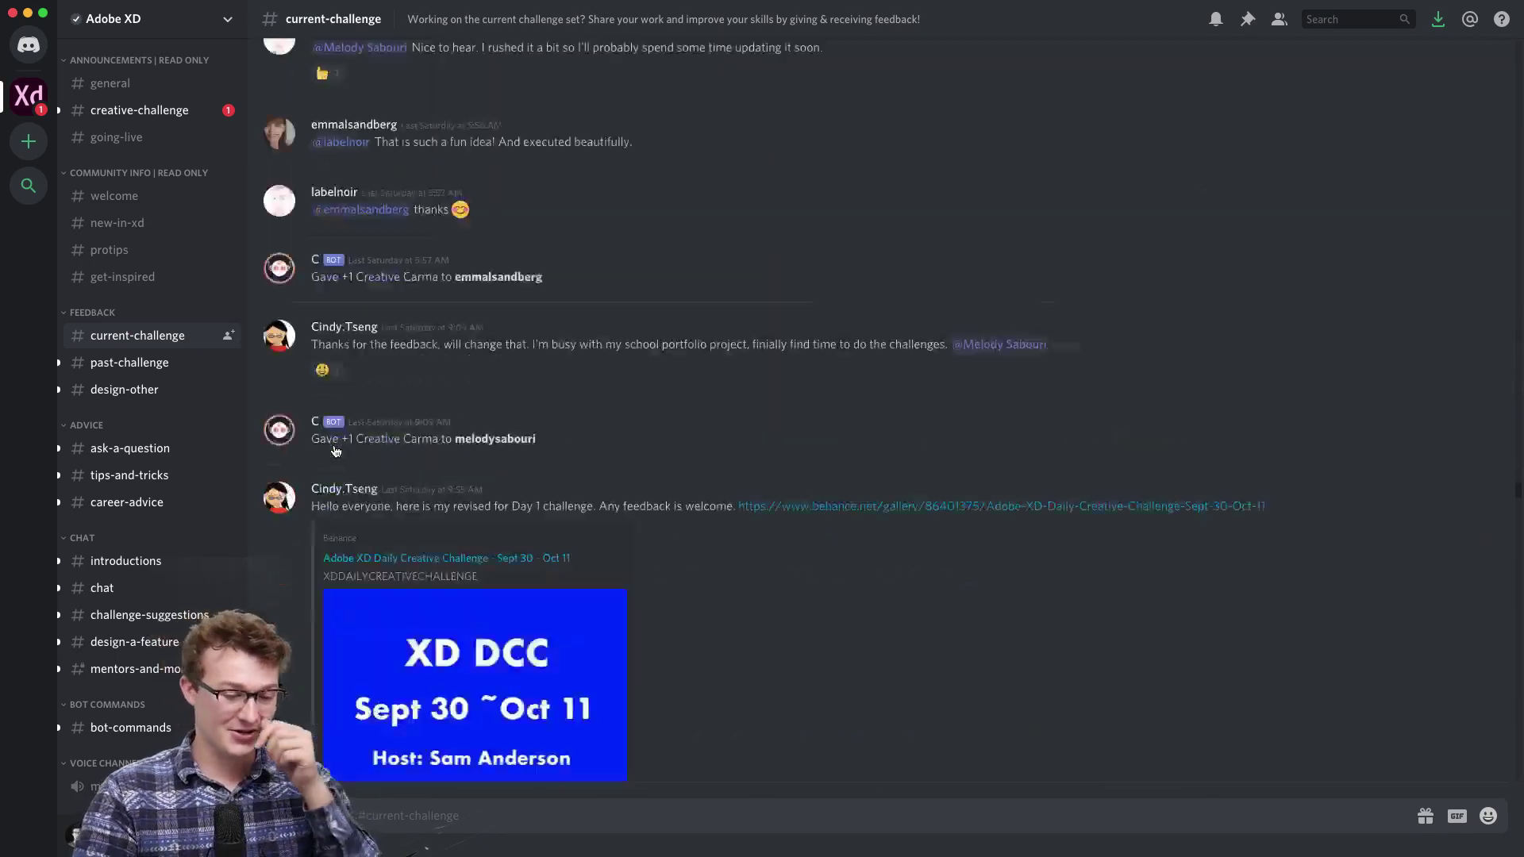
pyautogui.scroll(-2, 335, 448)
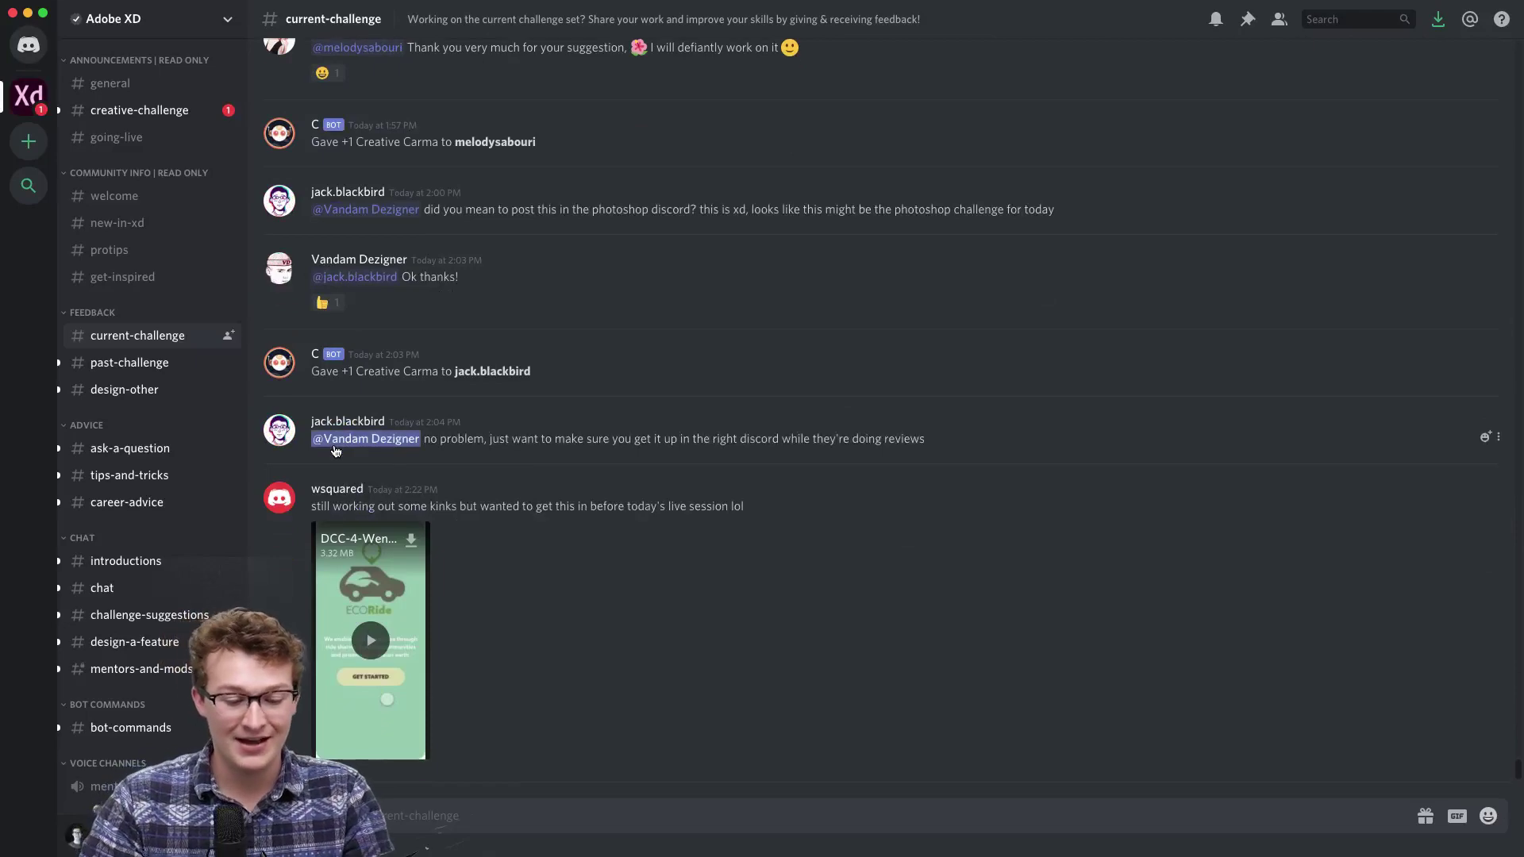
pyautogui.scroll(5, 581, 428)
pyautogui.scroll(-5, 585, 429)
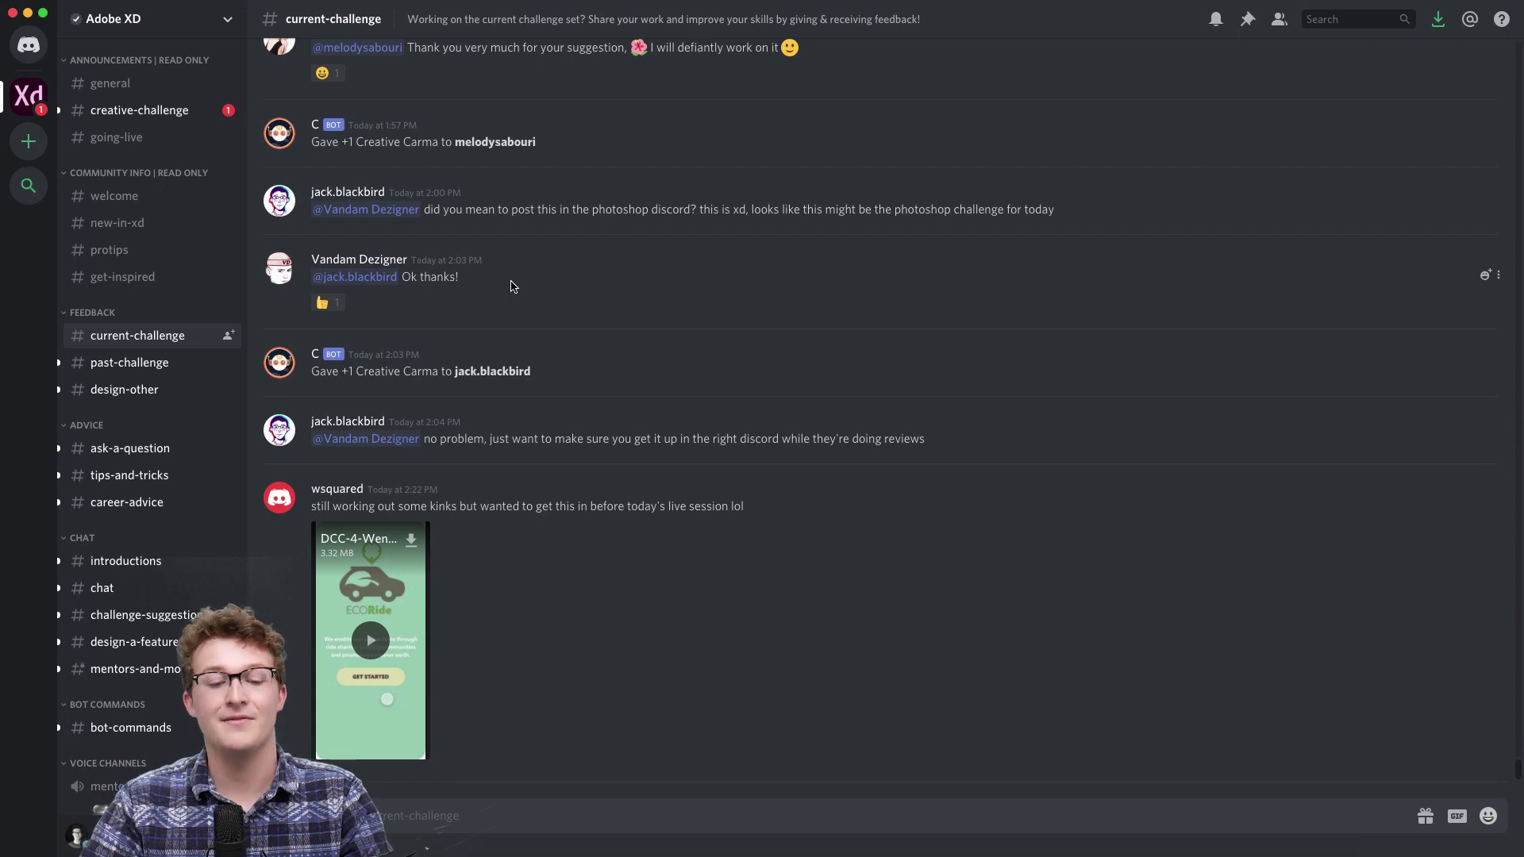
# Step: Switch to the DCC-5 document in Adobe XD and expand its window to full screen
pyautogui.hotkey('ctrl', 'Up')
pyautogui.click(508, 479)
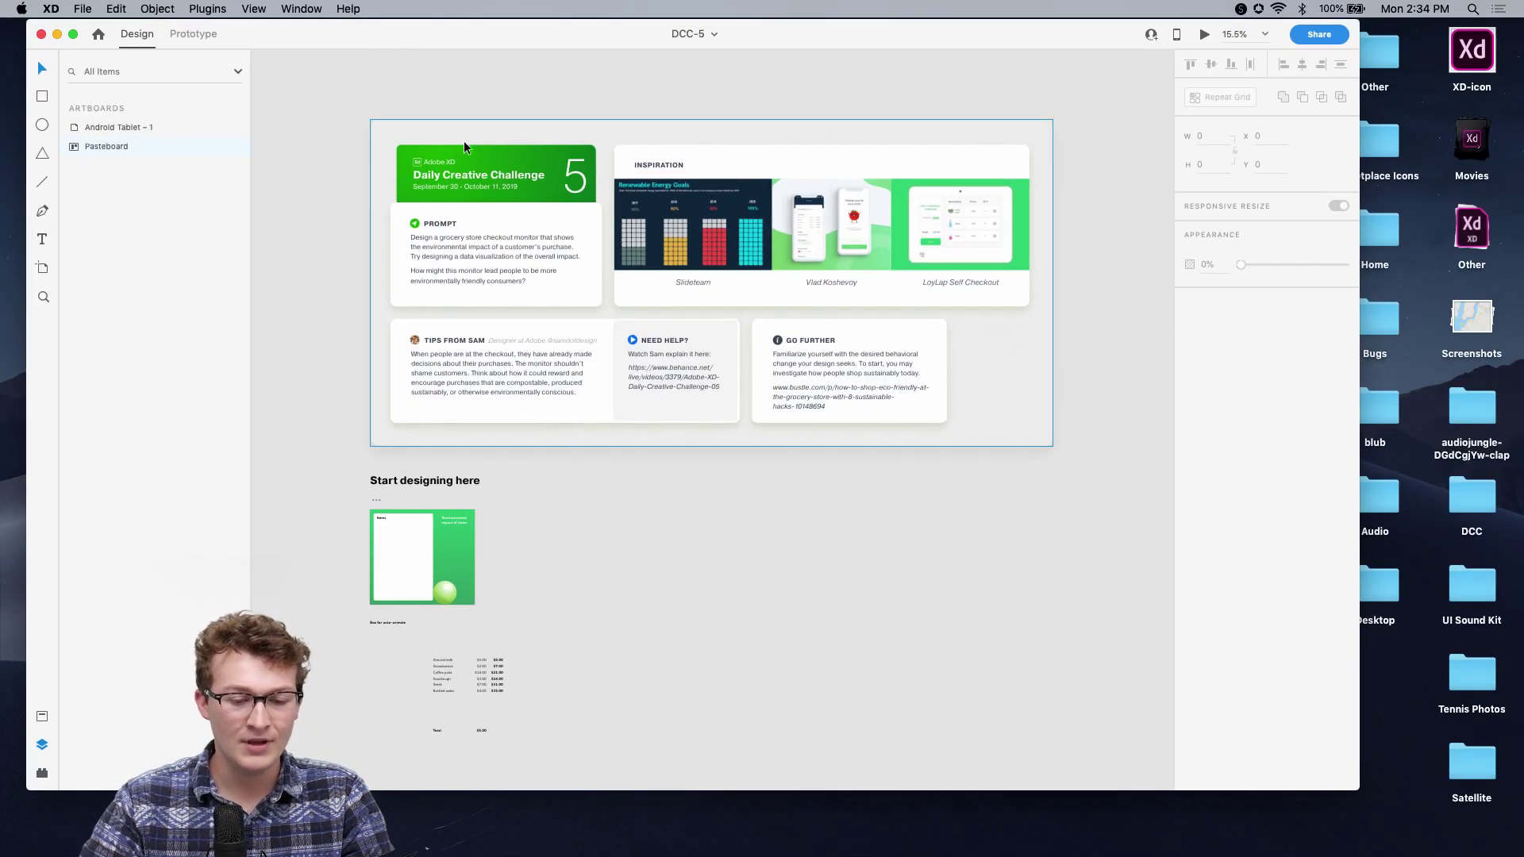
pyautogui.scroll(3, 465, 143)
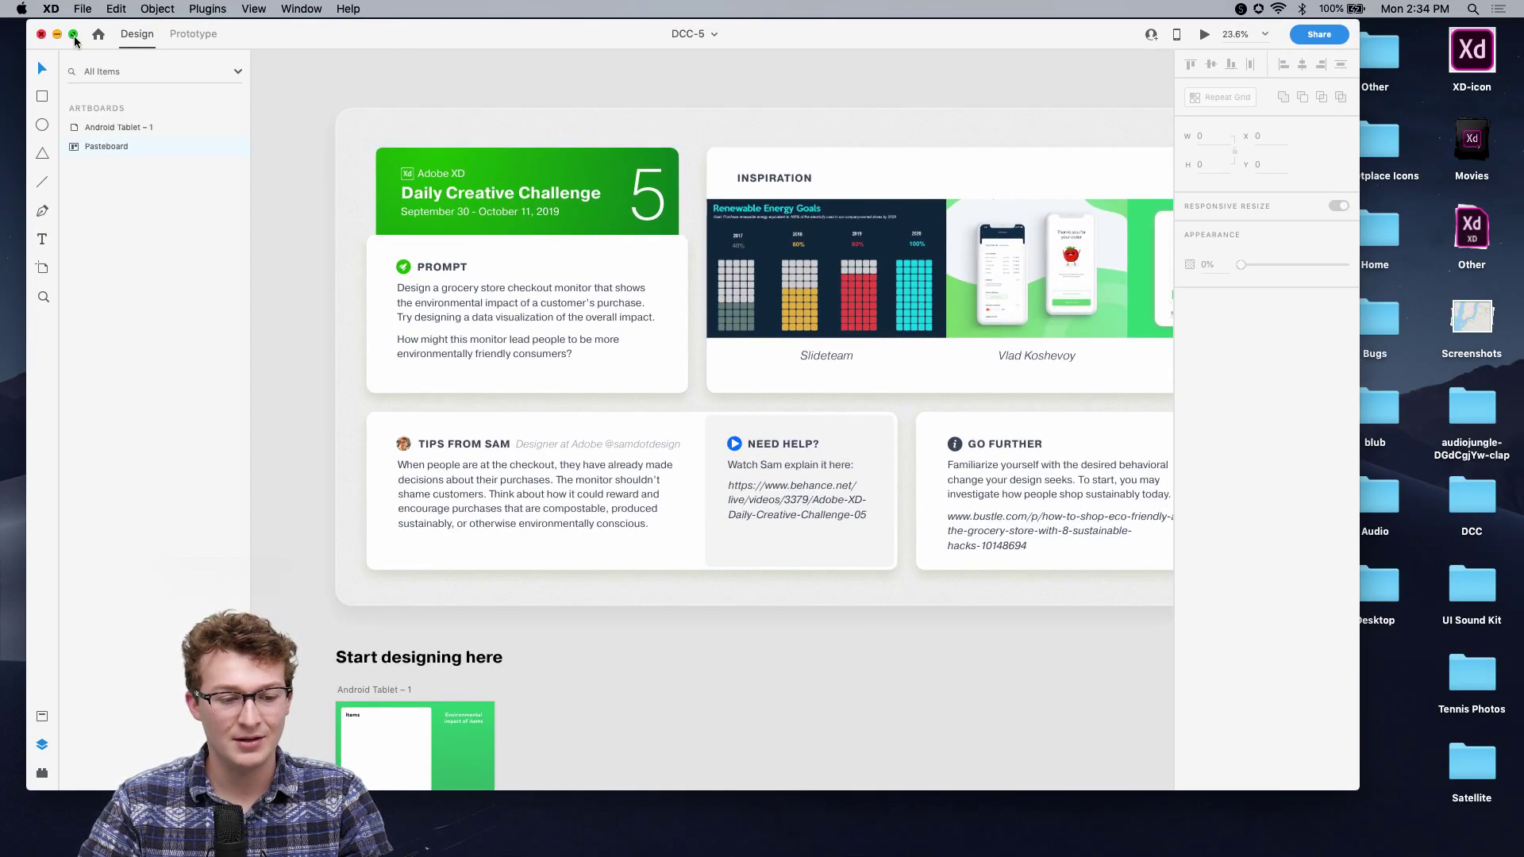
pyautogui.click(72, 34)
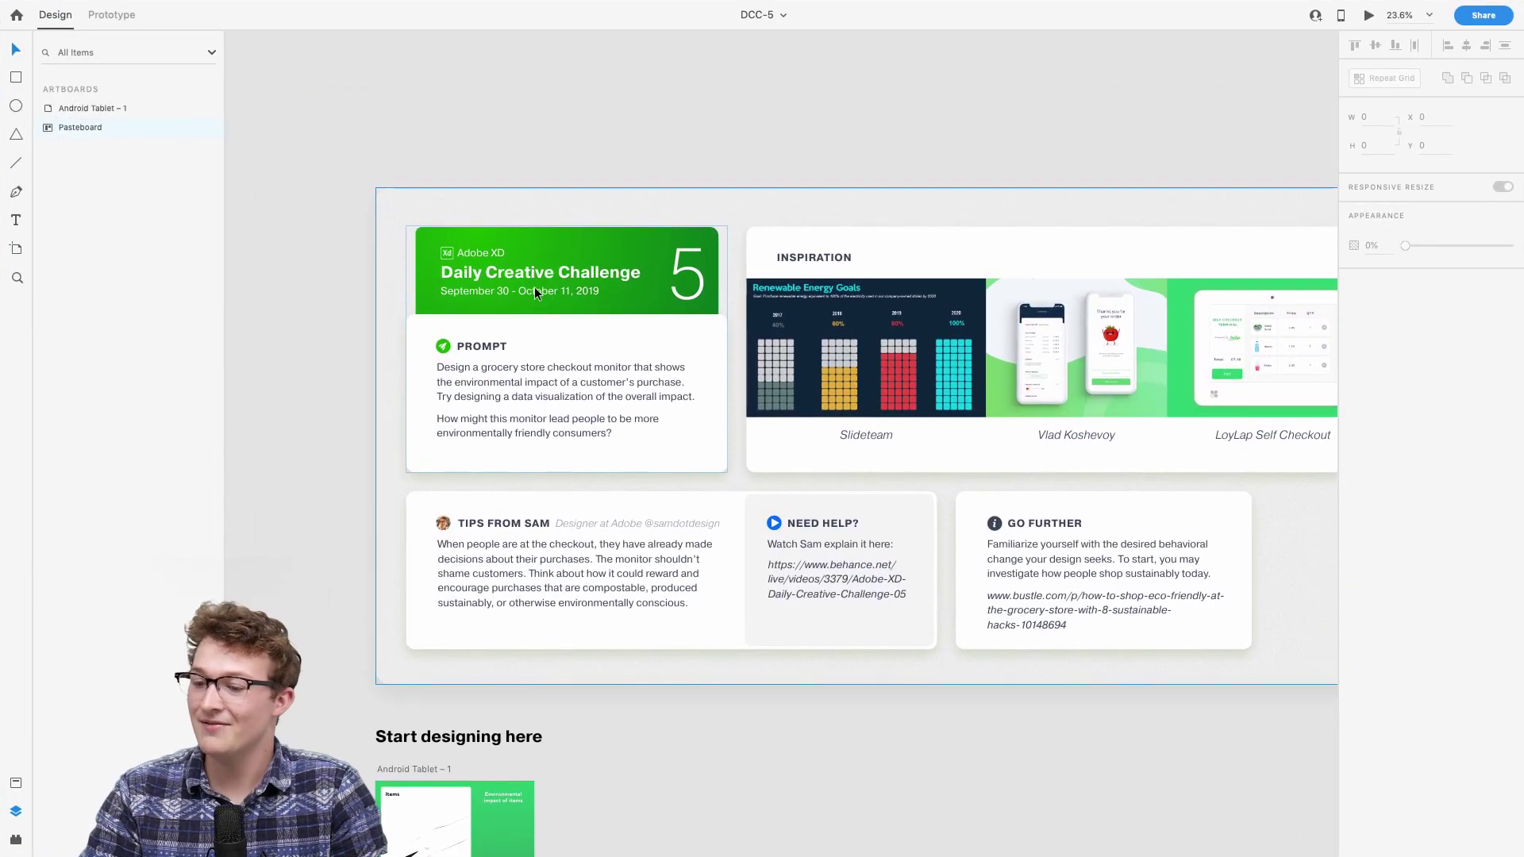
# Step: Examine the Daily Creative Challenge 5 prompt card about designing a grocery store checkout monitor
pyautogui.scroll(2, 491, 314)
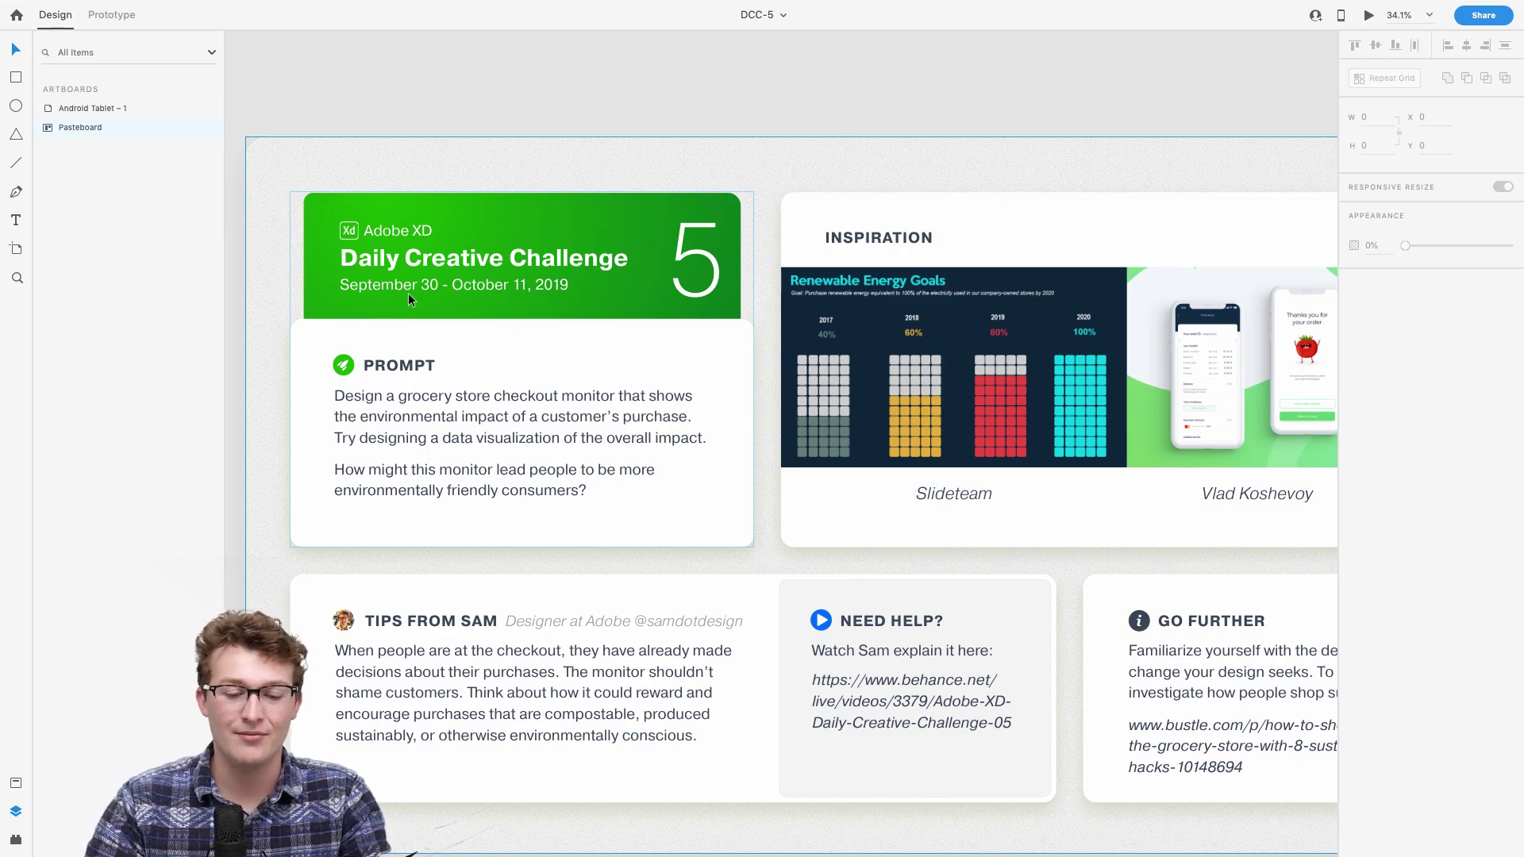
pyautogui.scroll(3, 408, 295)
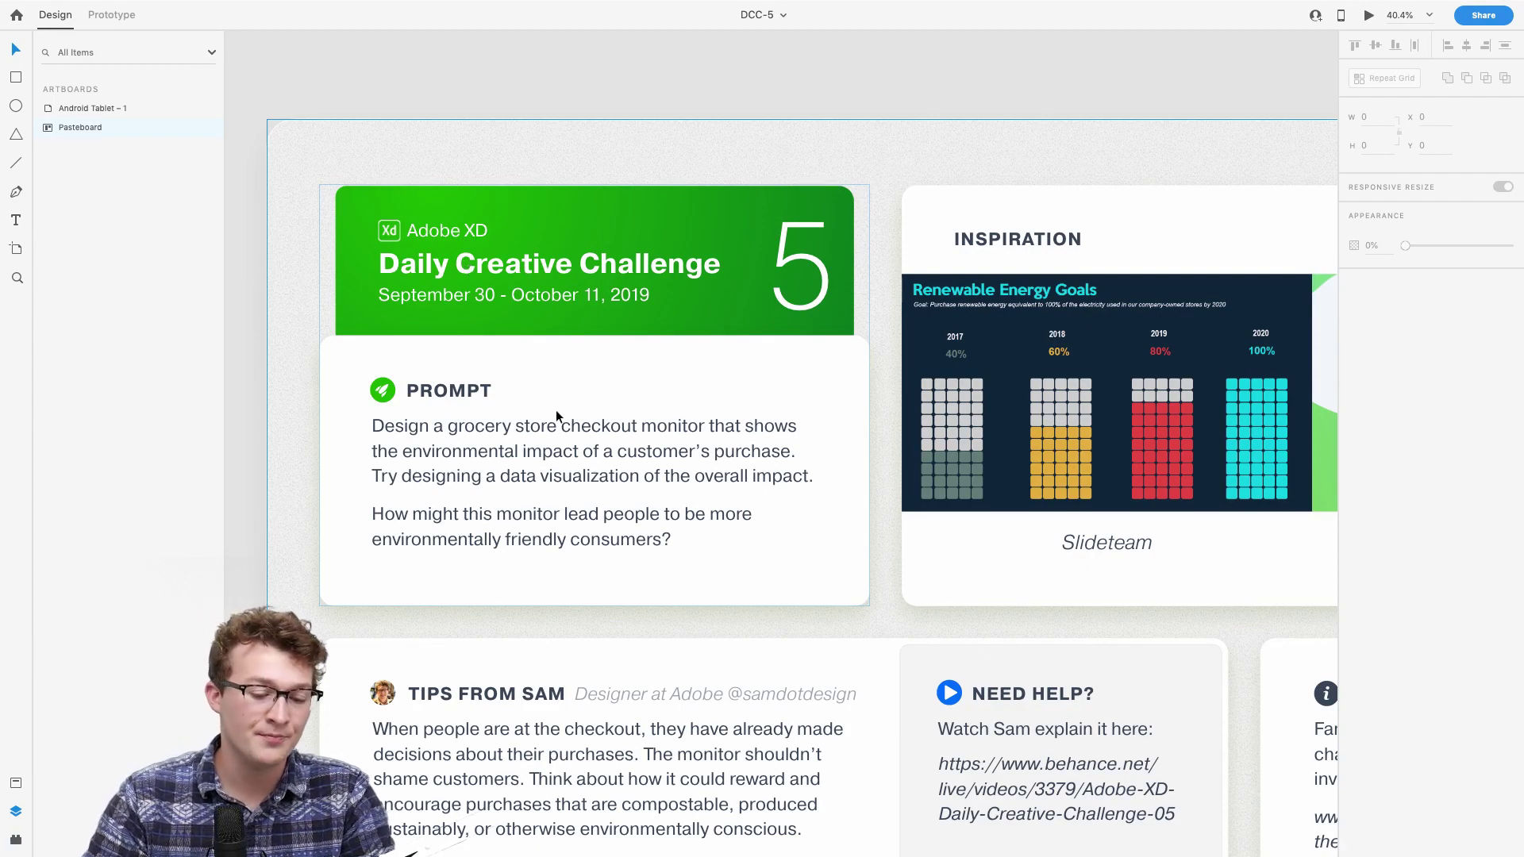
pyautogui.scroll(4, 556, 411)
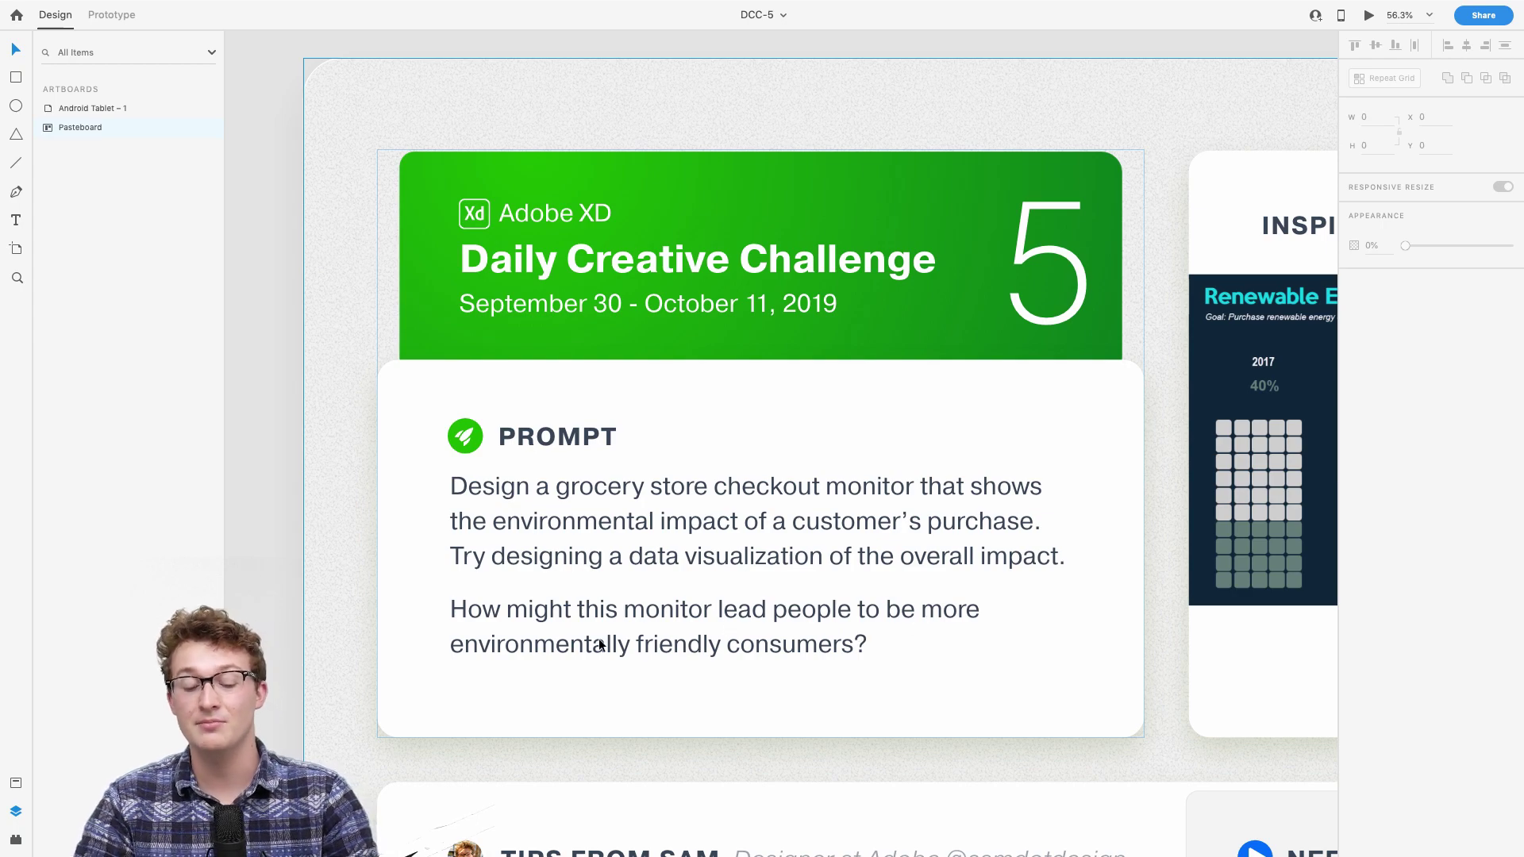
pyautogui.hscroll(8, 601, 646)
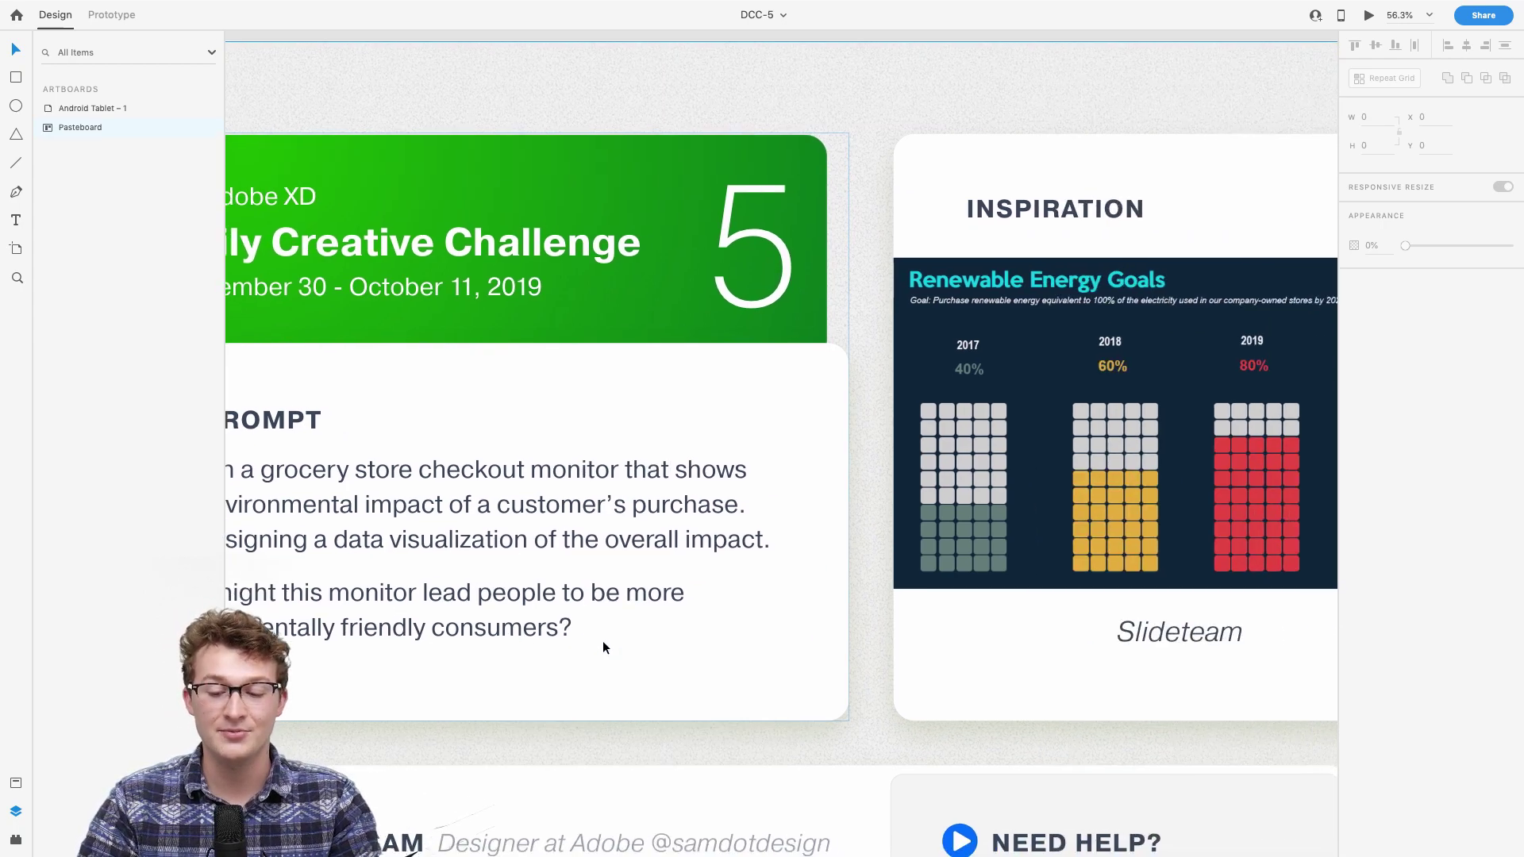
pyautogui.hscroll(-14, 603, 646)
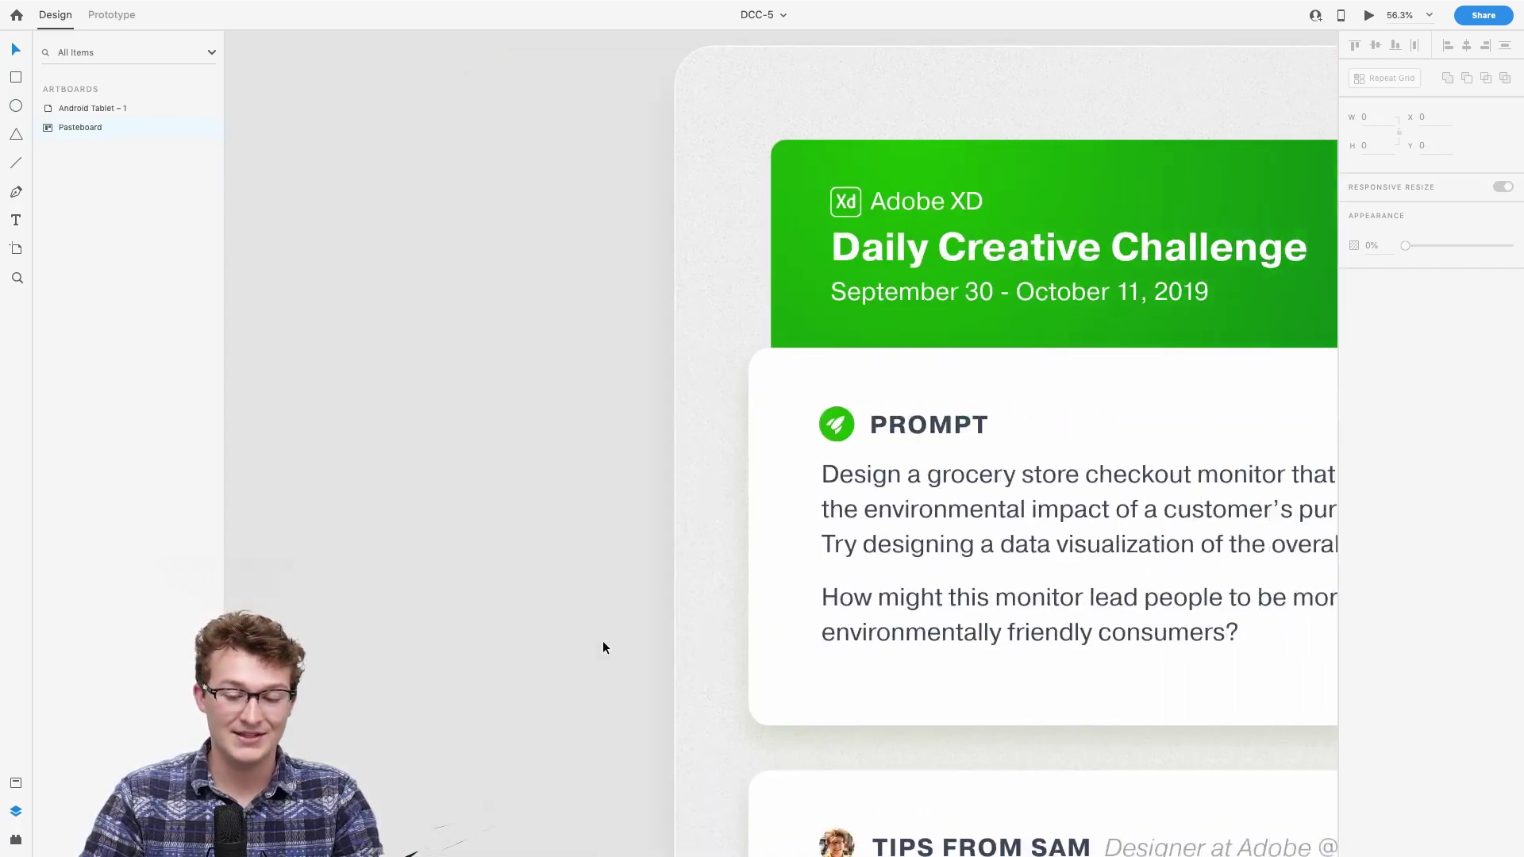
# Step: Examine the Renewable Energy Goals chart in the Inspiration card as a data visualization reference
pyautogui.hscroll(17, 602, 646)
pyautogui.scroll(2, 603, 646)
pyautogui.hscroll(1, 602, 644)
pyautogui.scroll(-1, 603, 644)
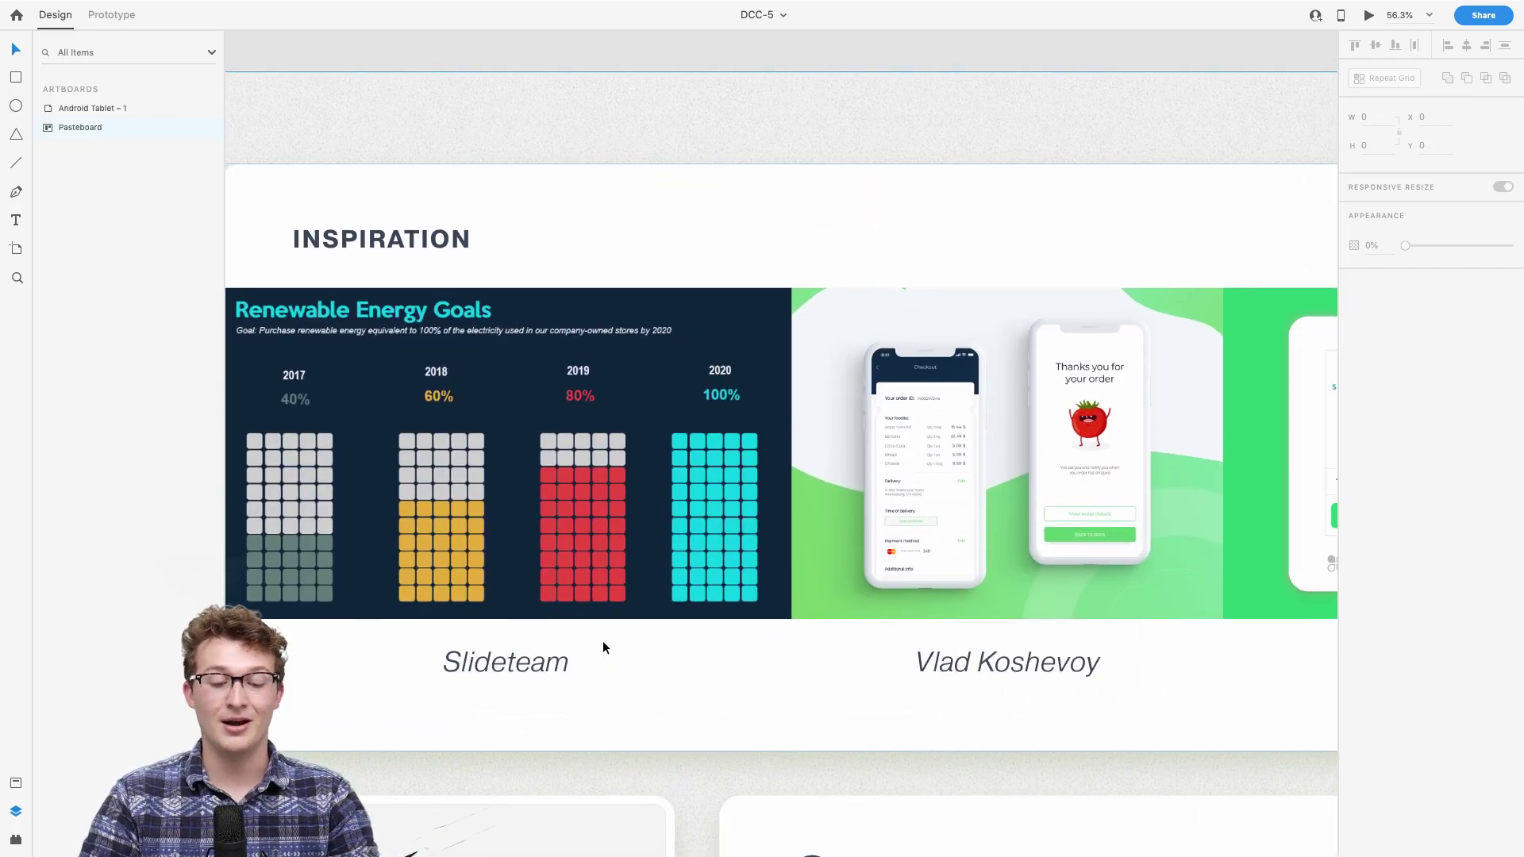
pyautogui.hscroll(-2, 603, 646)
pyautogui.scroll(-1, 602, 646)
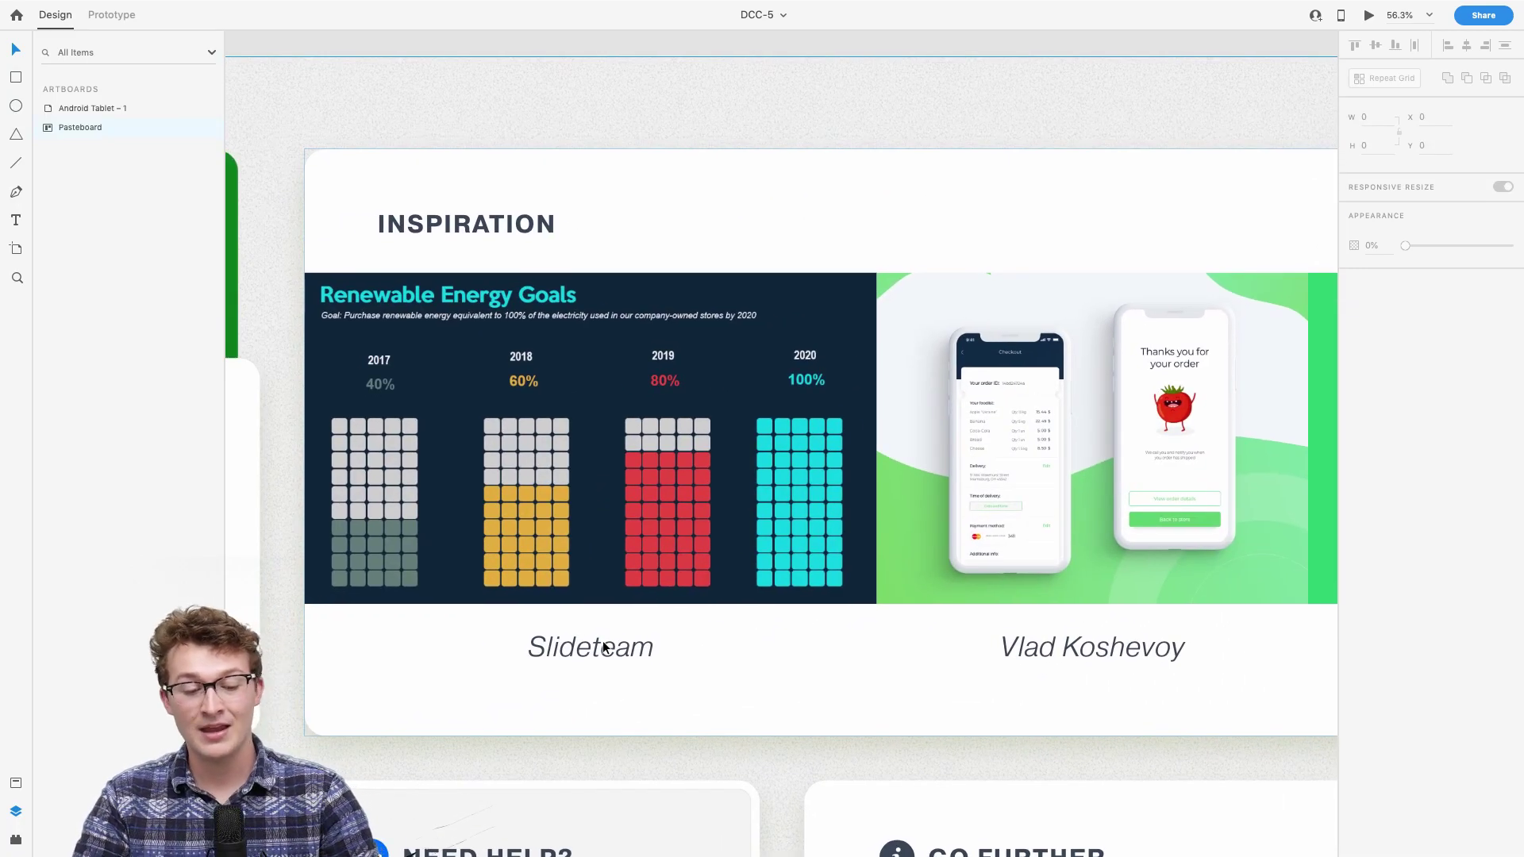
pyautogui.scroll(2, 602, 646)
pyautogui.hscroll(2, 602, 646)
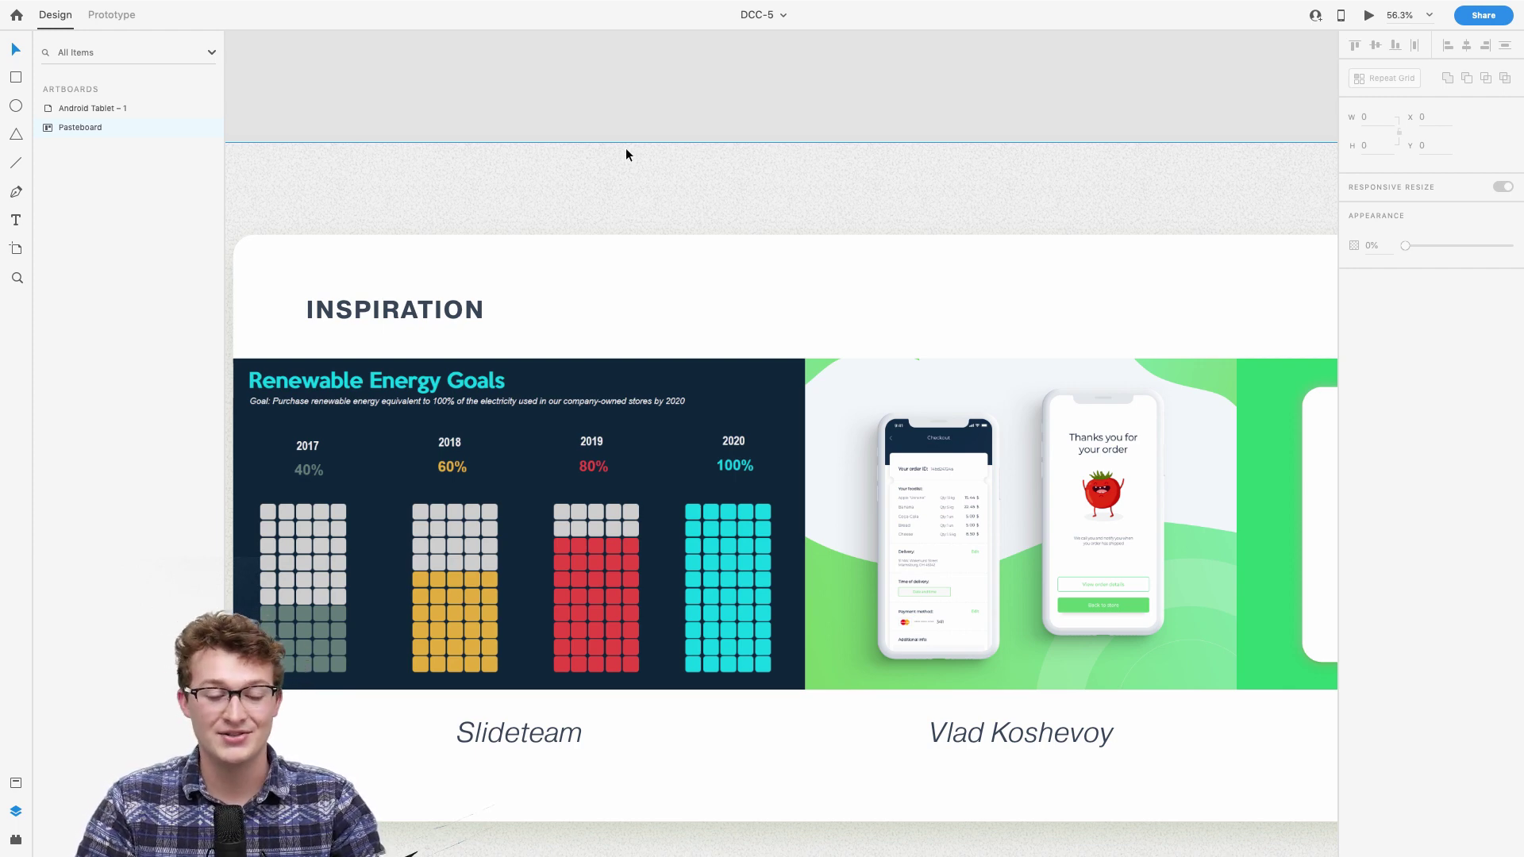
pyautogui.scroll(-3, 678, 200)
pyautogui.hscroll(-1, 678, 200)
pyautogui.scroll(1, 678, 200)
pyautogui.hscroll(1, 678, 200)
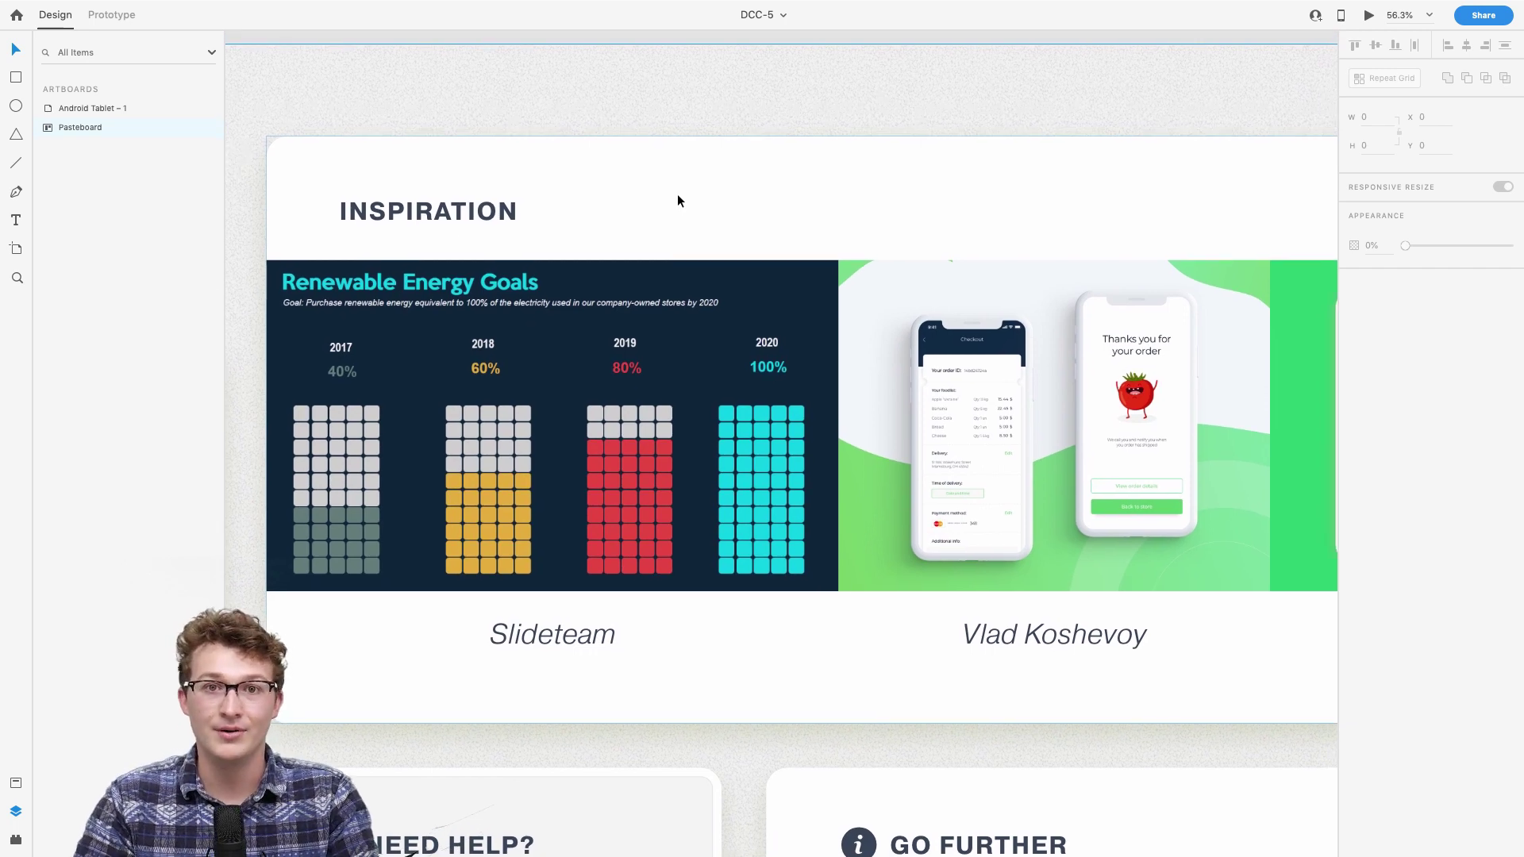
pyautogui.scroll(1, 678, 200)
pyautogui.hscroll(1, 678, 200)
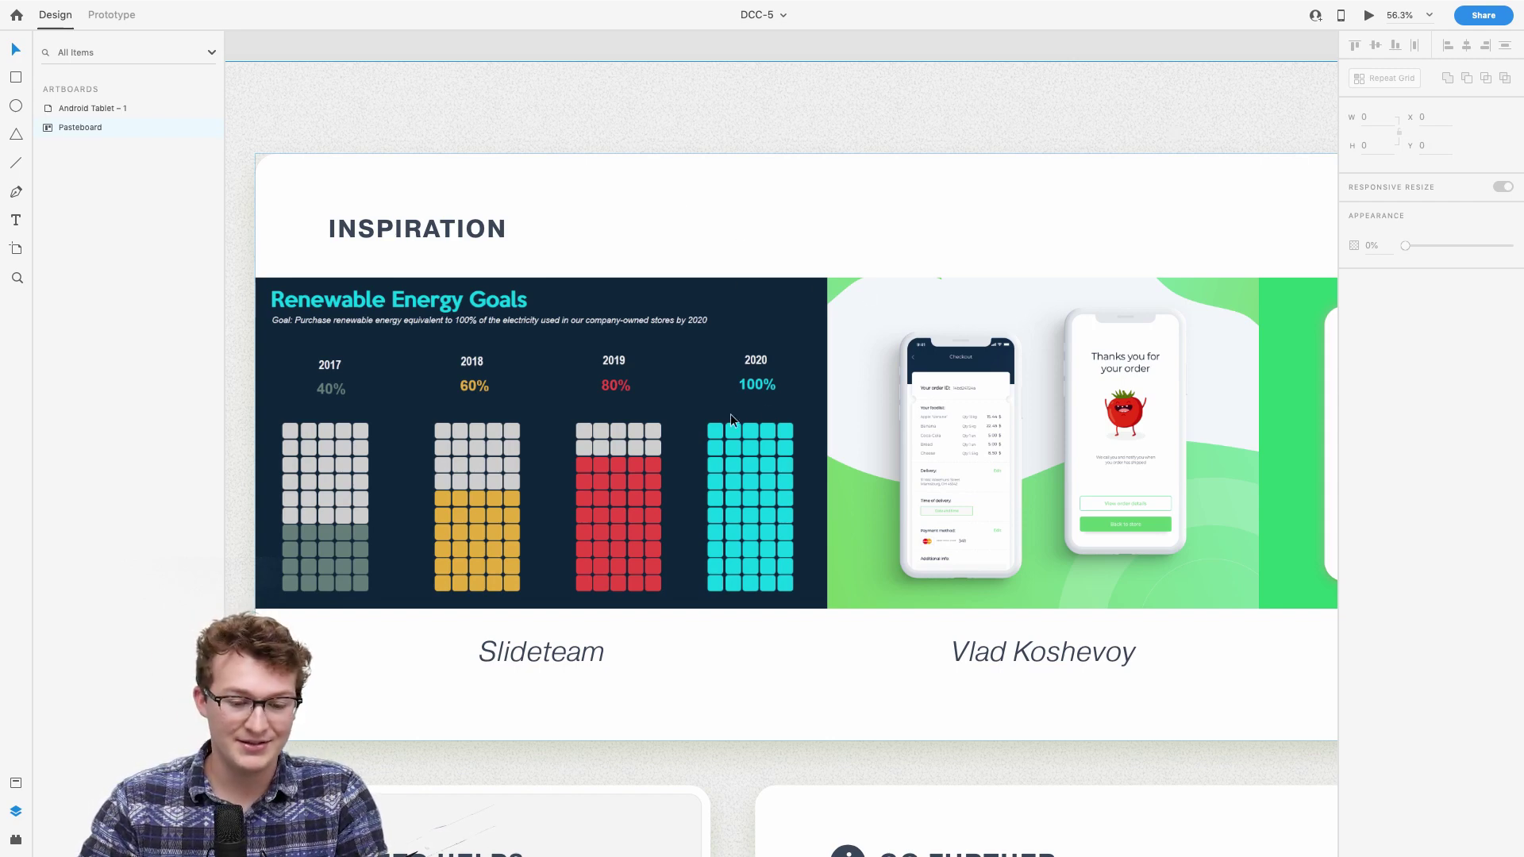
pyautogui.hscroll(2, 731, 415)
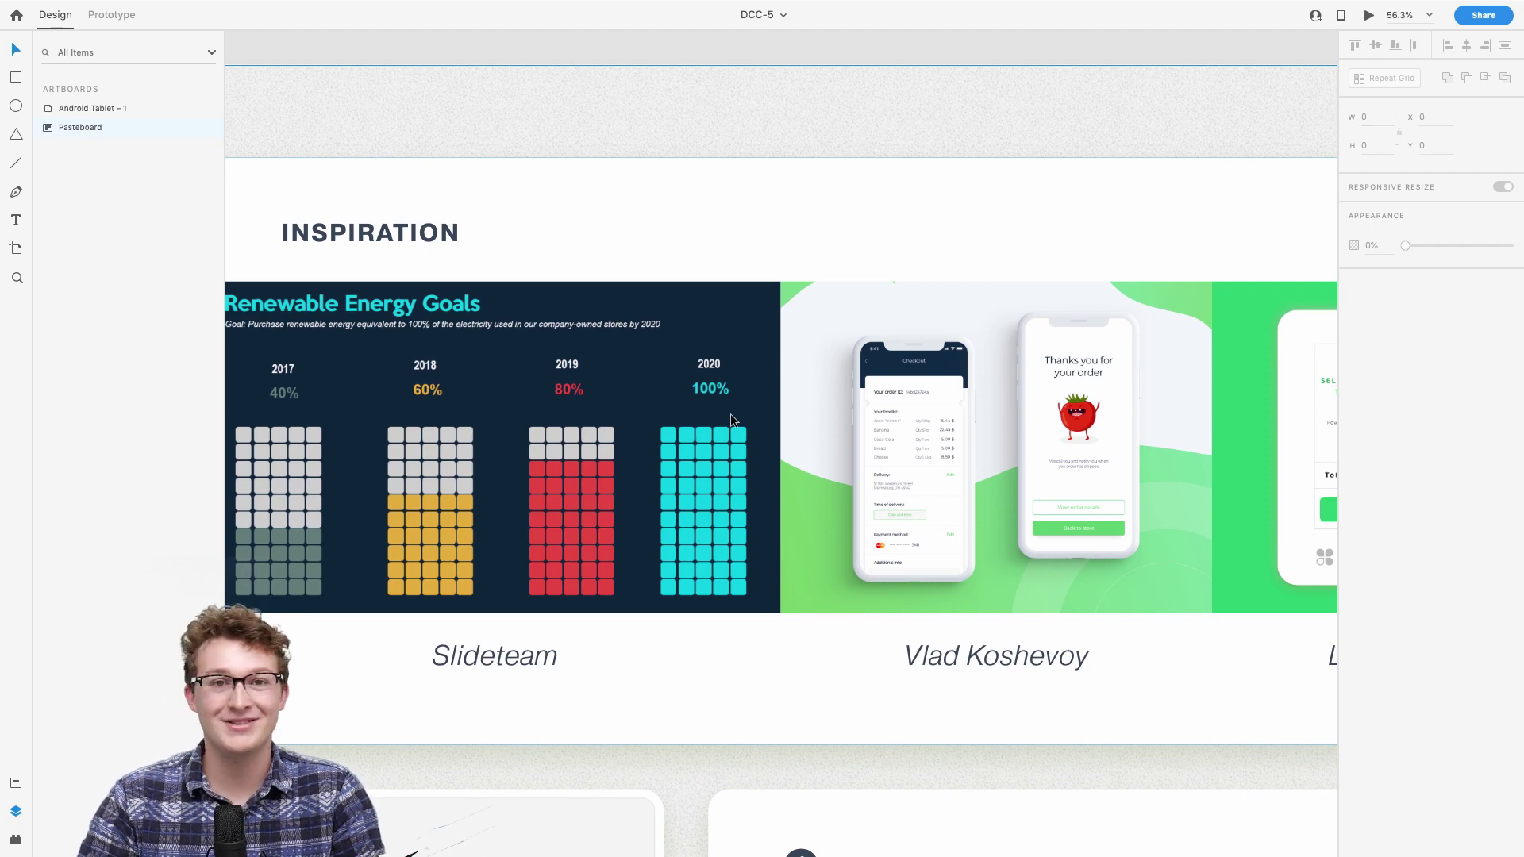
pyautogui.hscroll(-3, 730, 420)
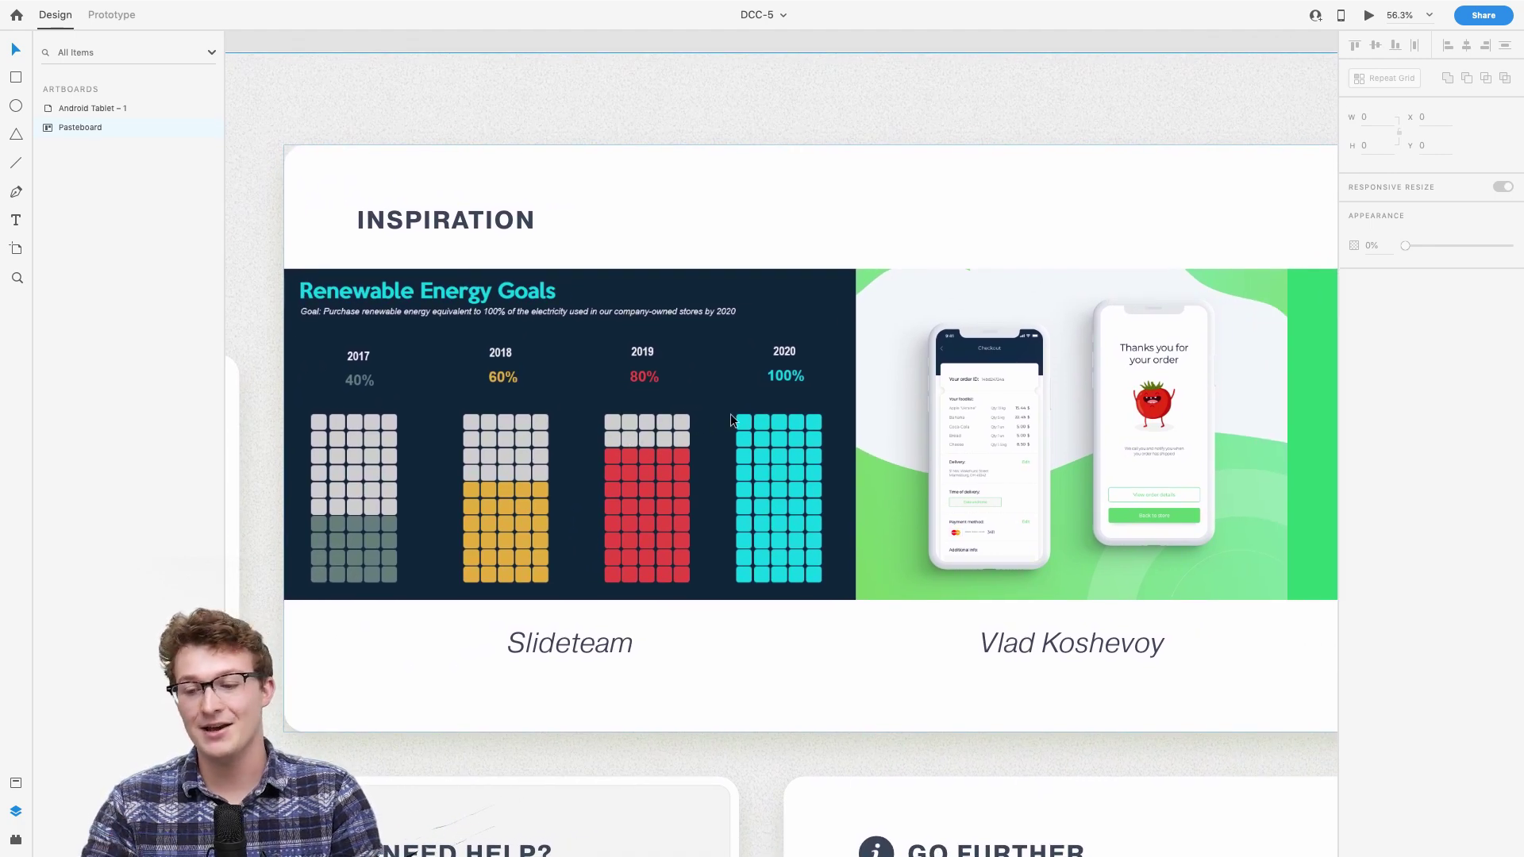
pyautogui.hscroll(1, 612, 458)
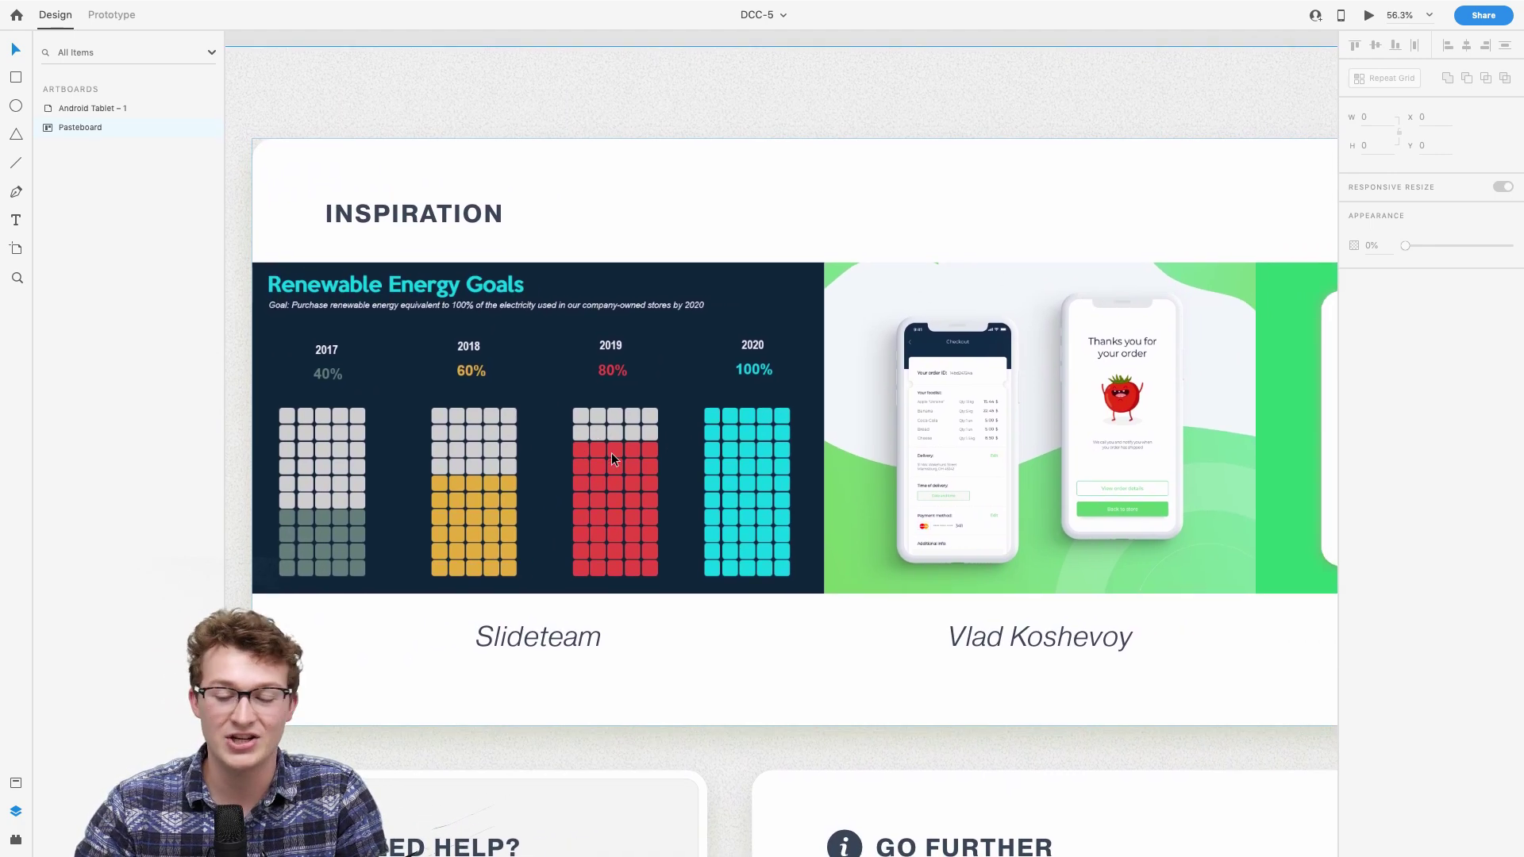
pyautogui.hscroll(-2, 694, 459)
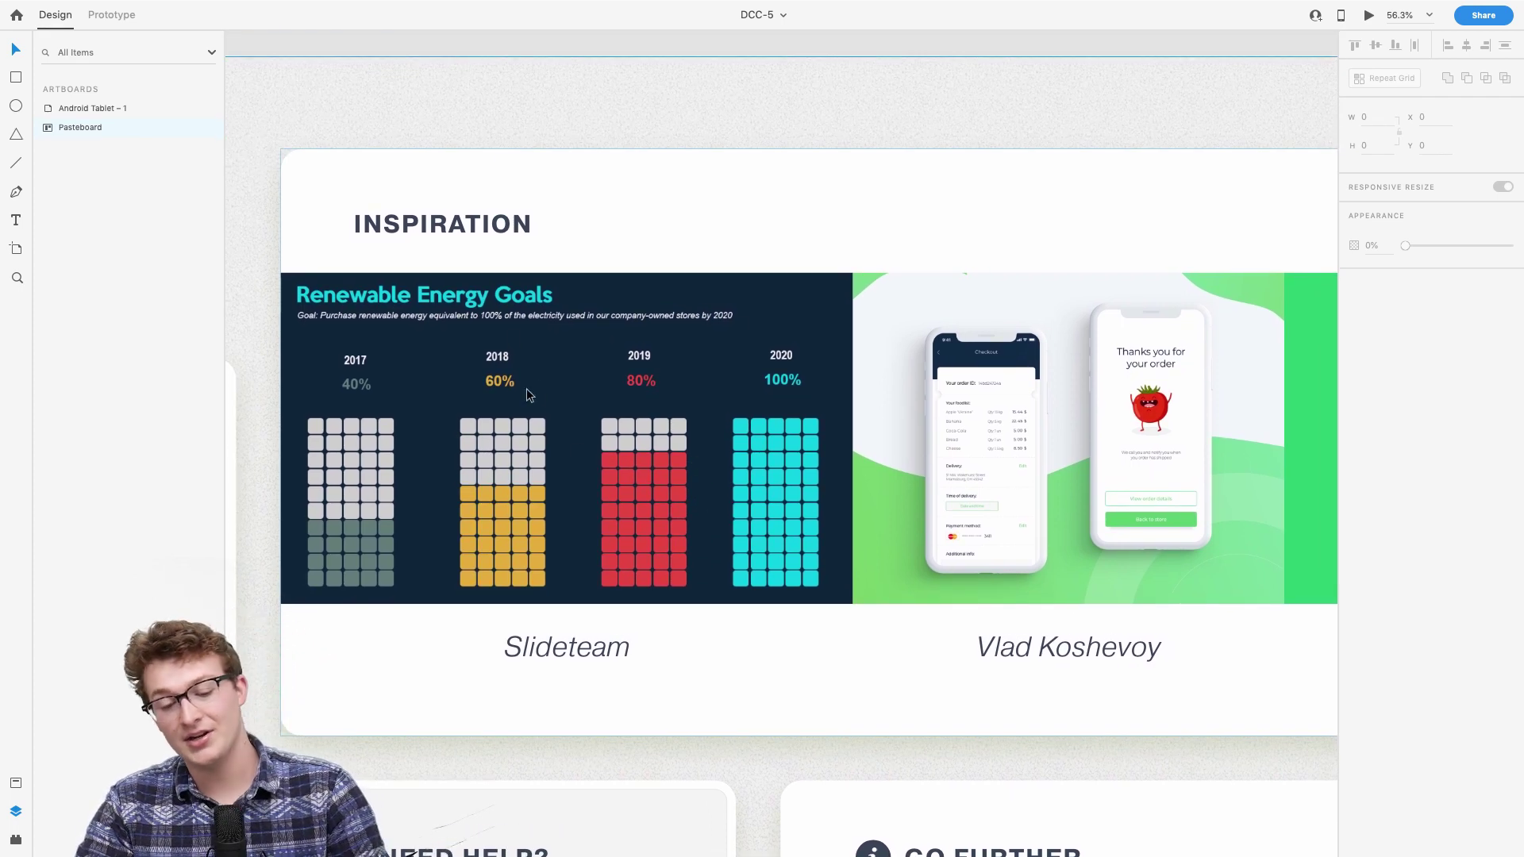
pyautogui.scroll(1, 527, 388)
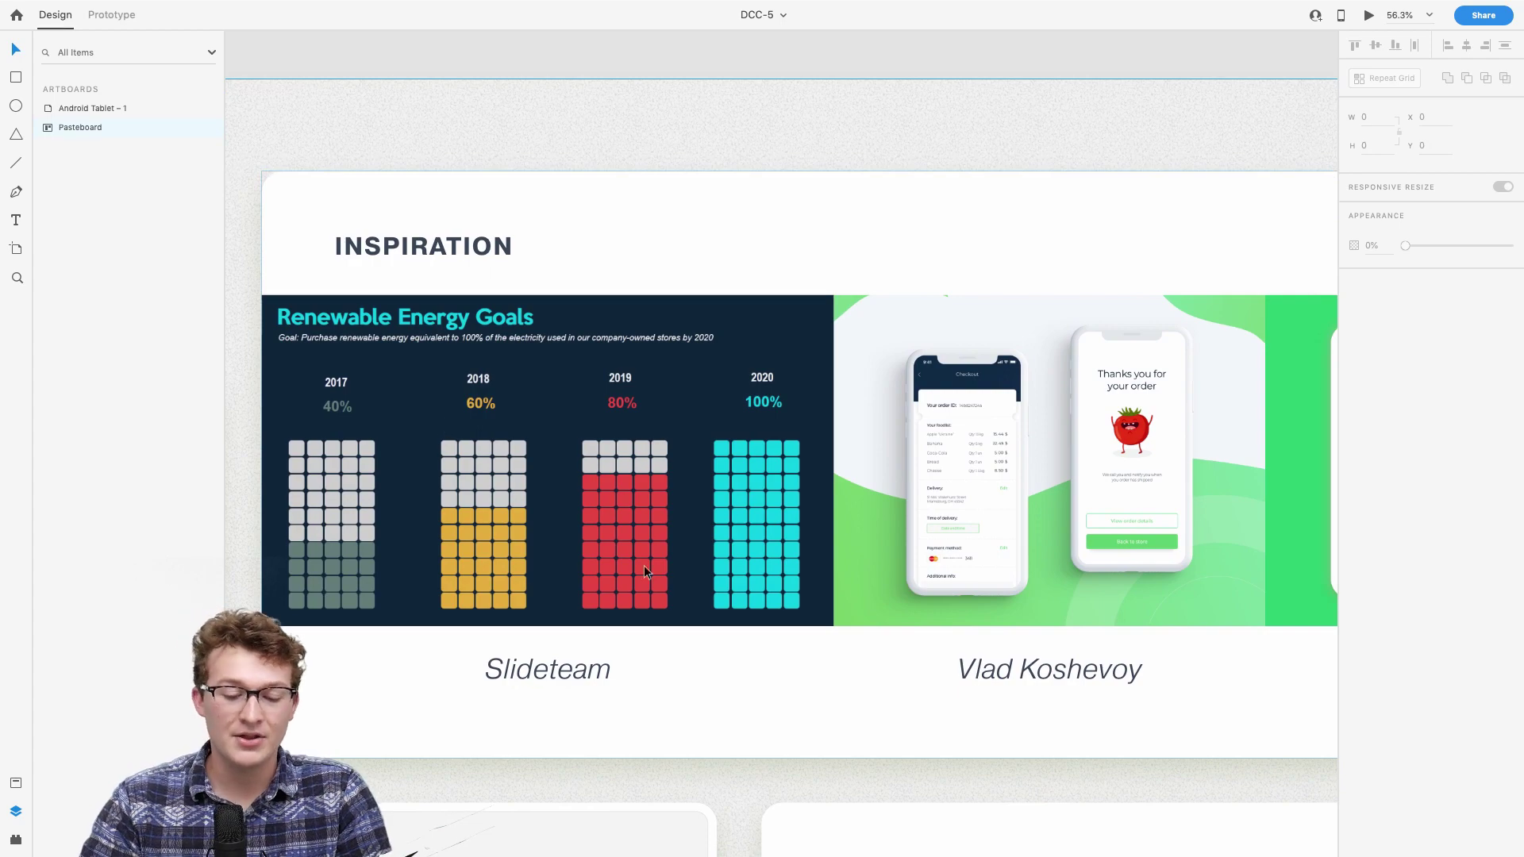
# Step: Examine the mobile checkout mockups and the LoyLap Self Checkout example in the Inspiration card, ending on an overview of the brief
pyautogui.hscroll(6, 651, 428)
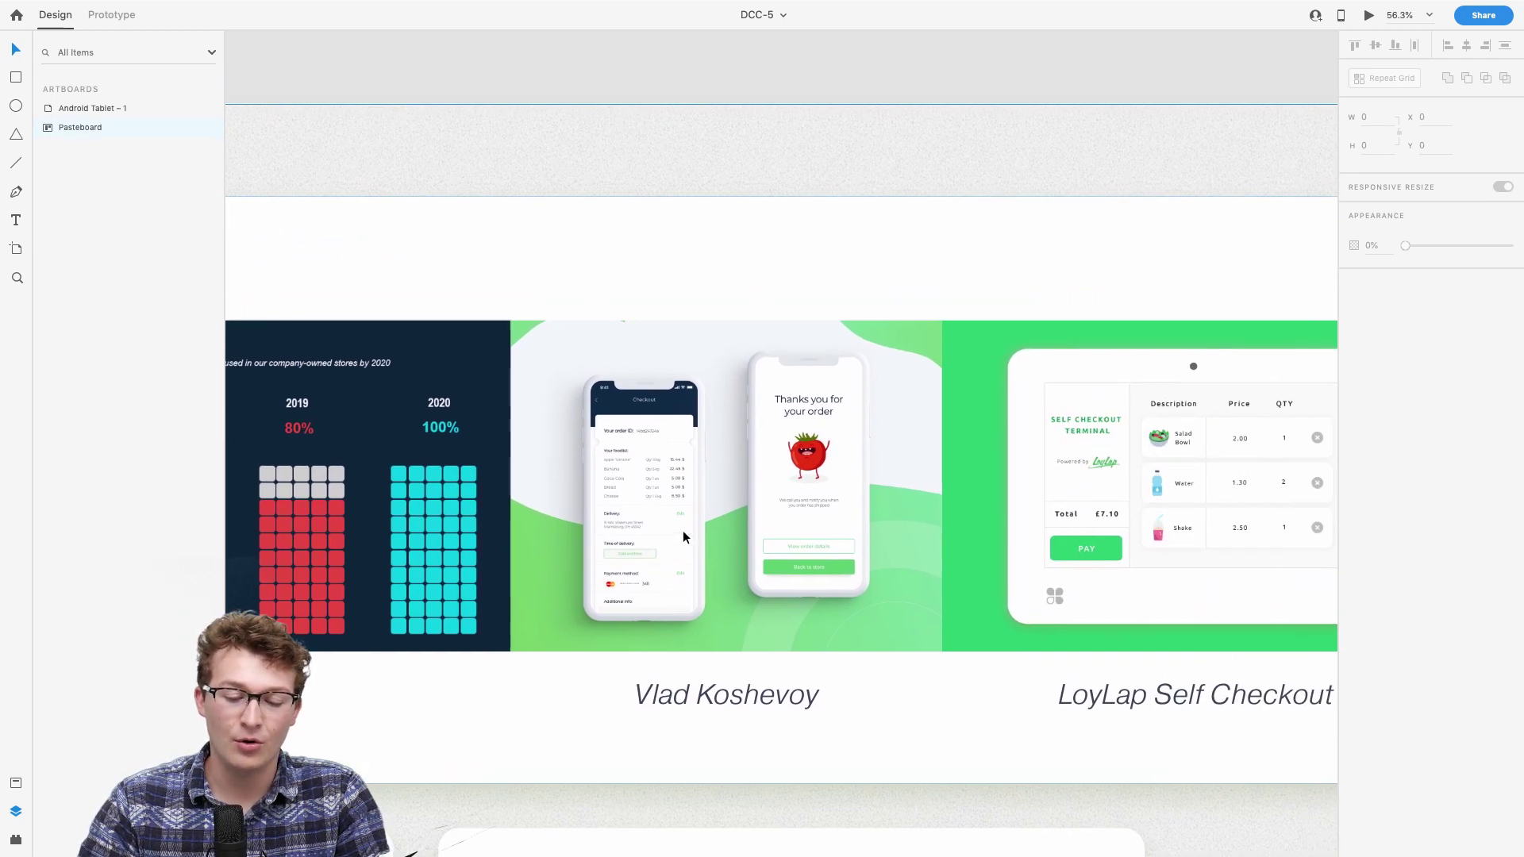
pyautogui.scroll(3, 682, 533)
pyautogui.scroll(5, 683, 537)
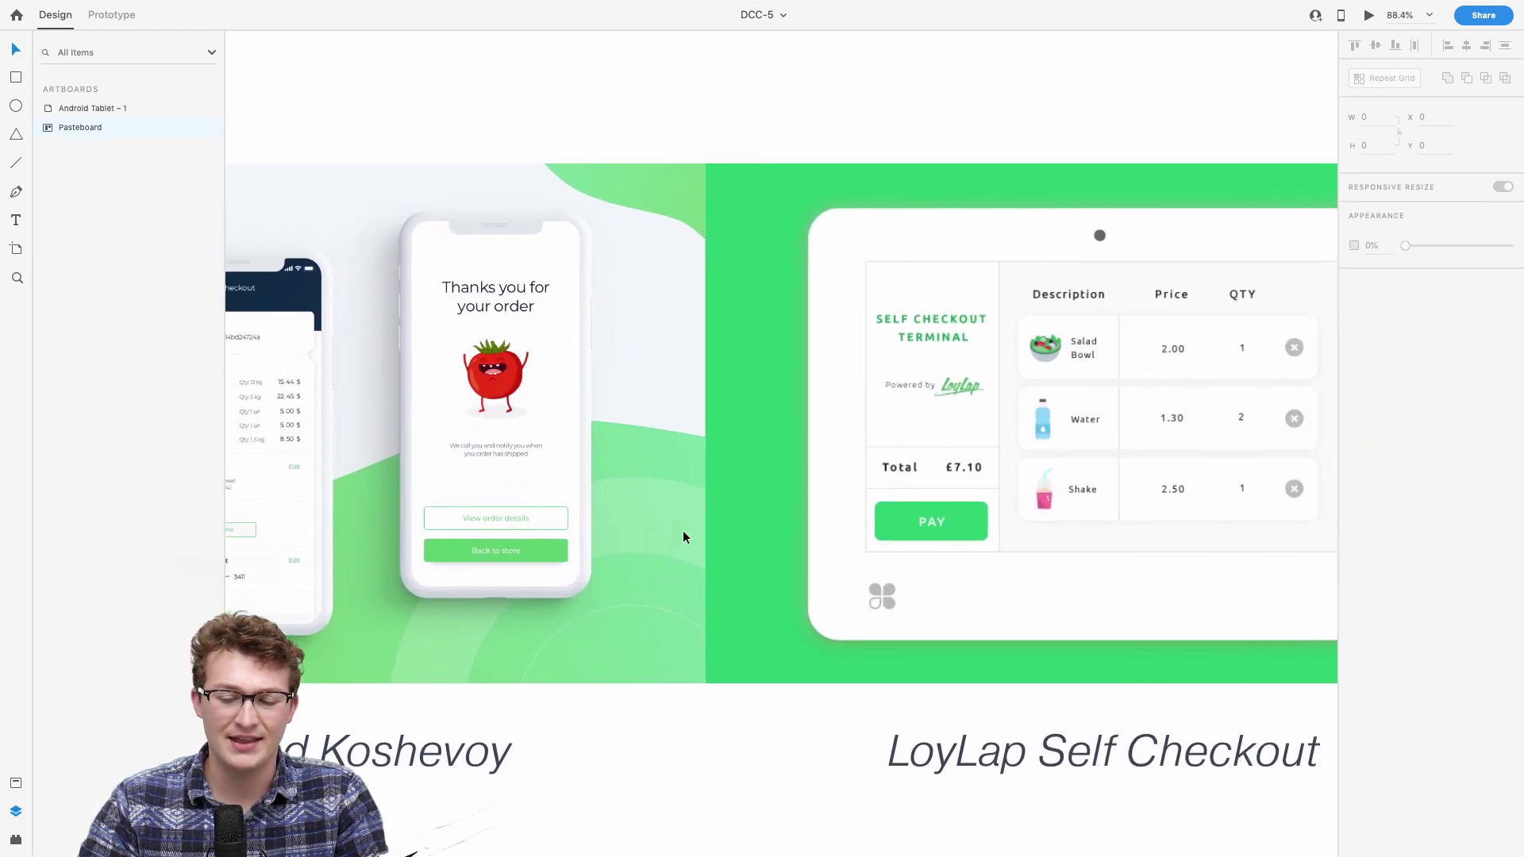
pyautogui.hscroll(5, 683, 537)
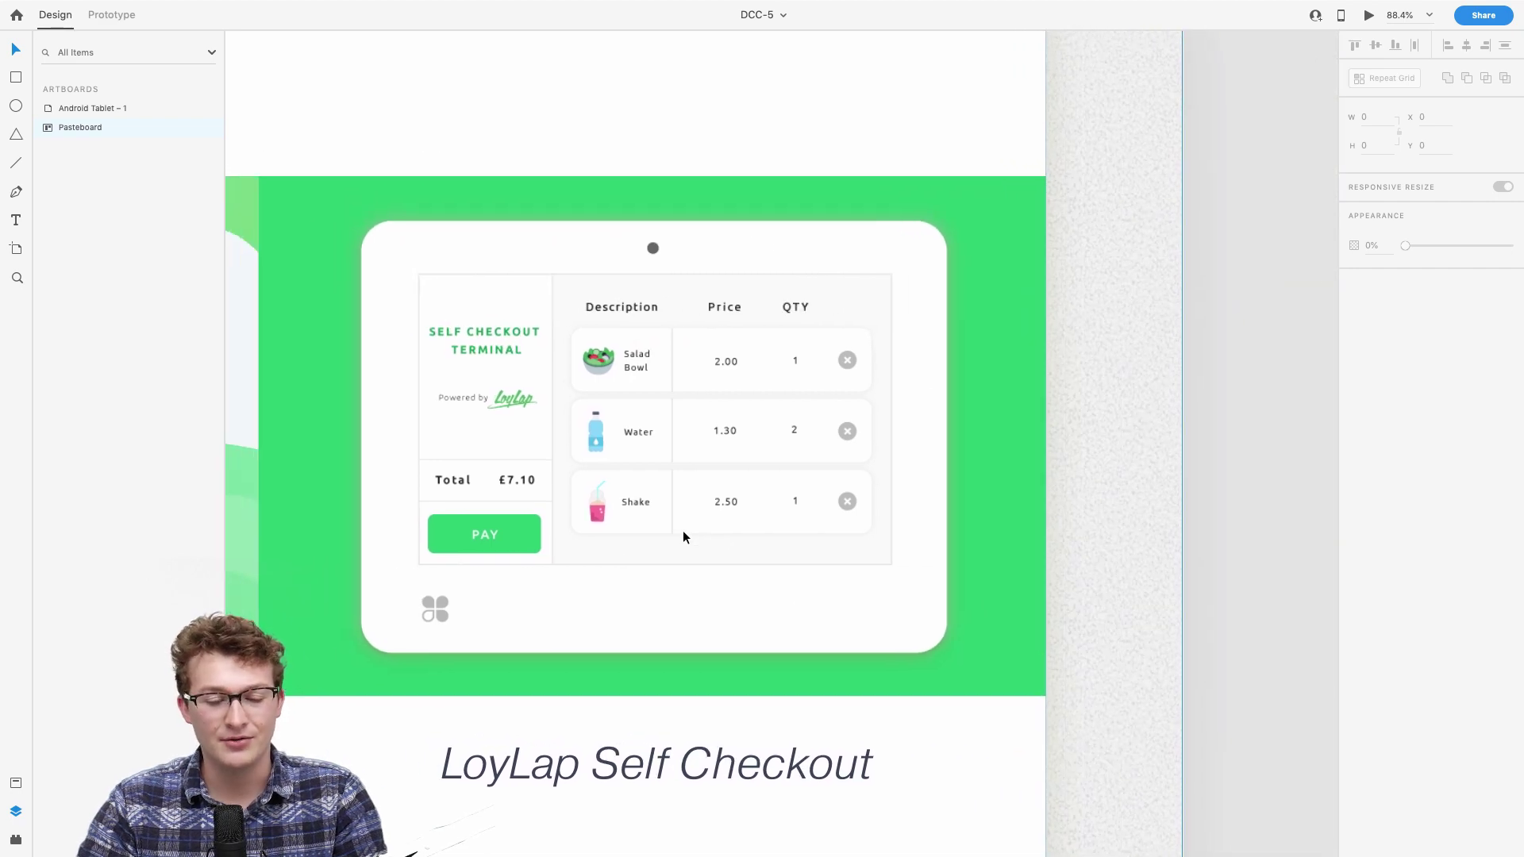
pyautogui.scroll(-6, 682, 538)
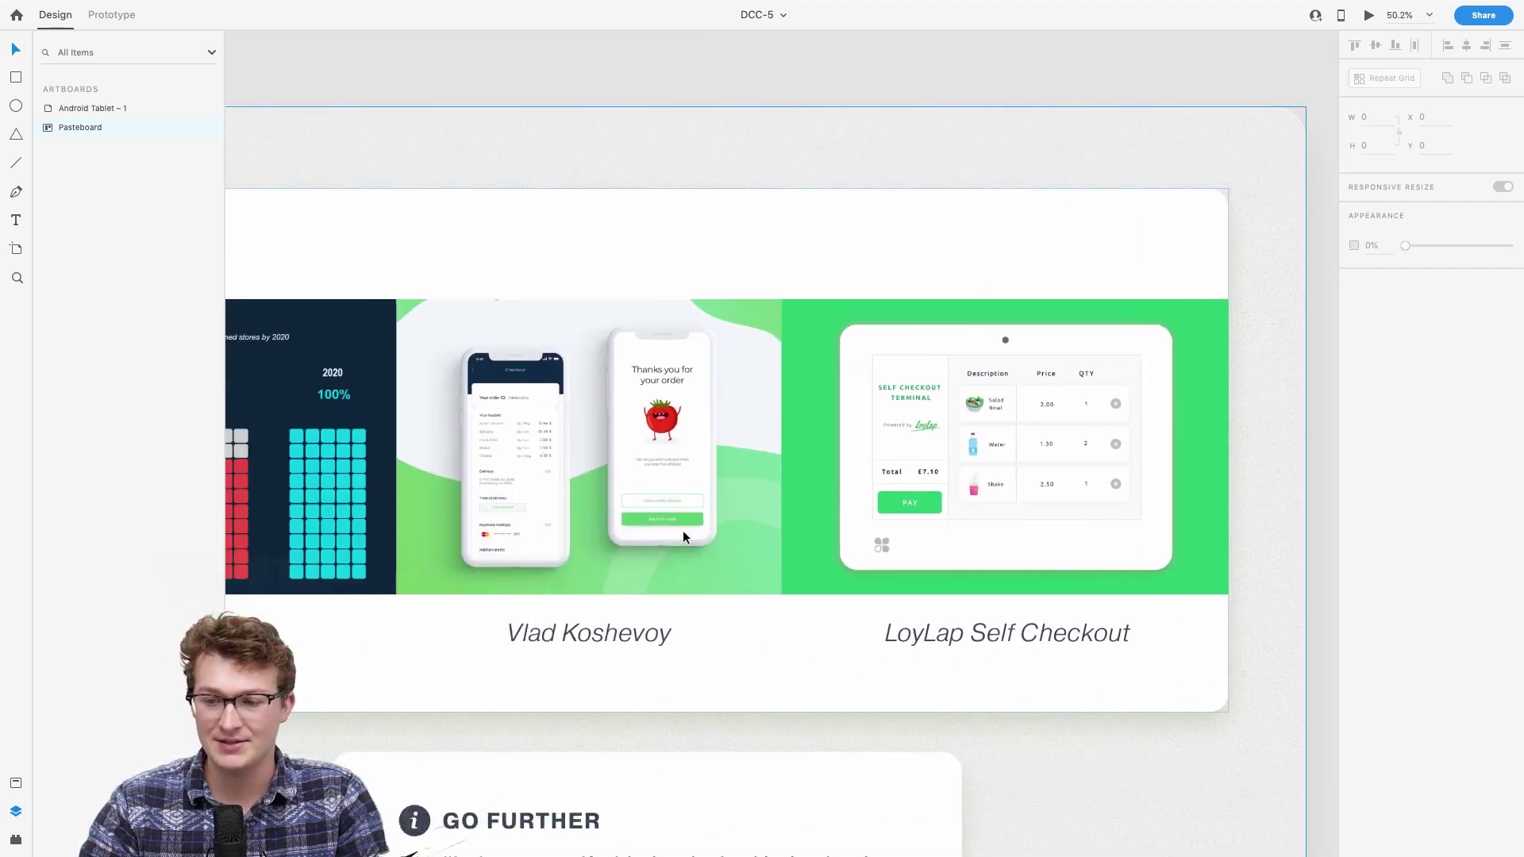
pyautogui.hscroll(-3, 682, 537)
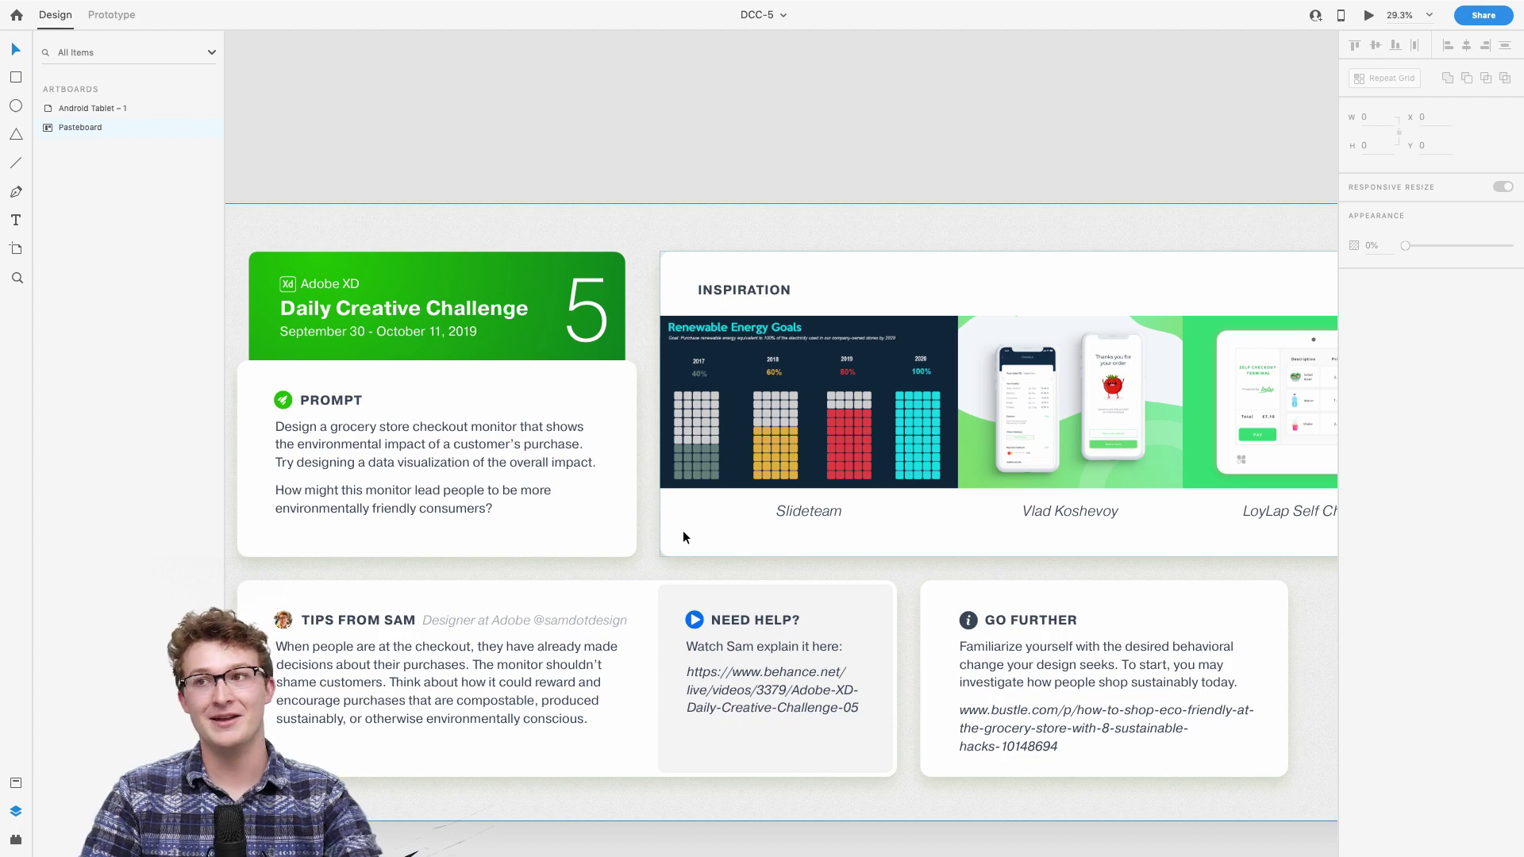
# Step: Read the designer's tips for the checkout monitor and the Need Help card with the Behance video link
pyautogui.scroll(-5, 683, 538)
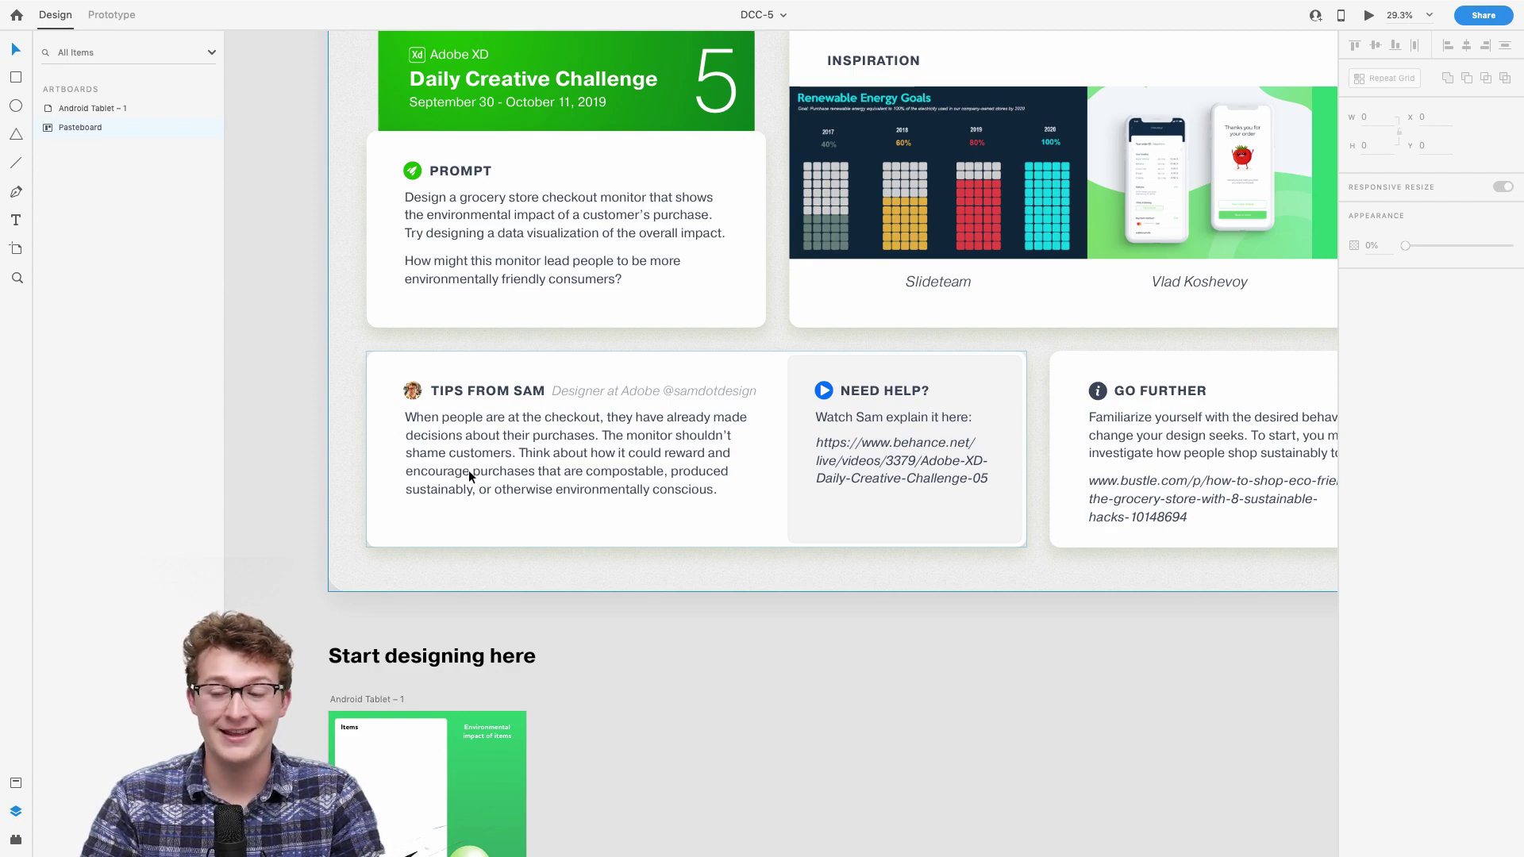
pyautogui.scroll(3, 469, 470)
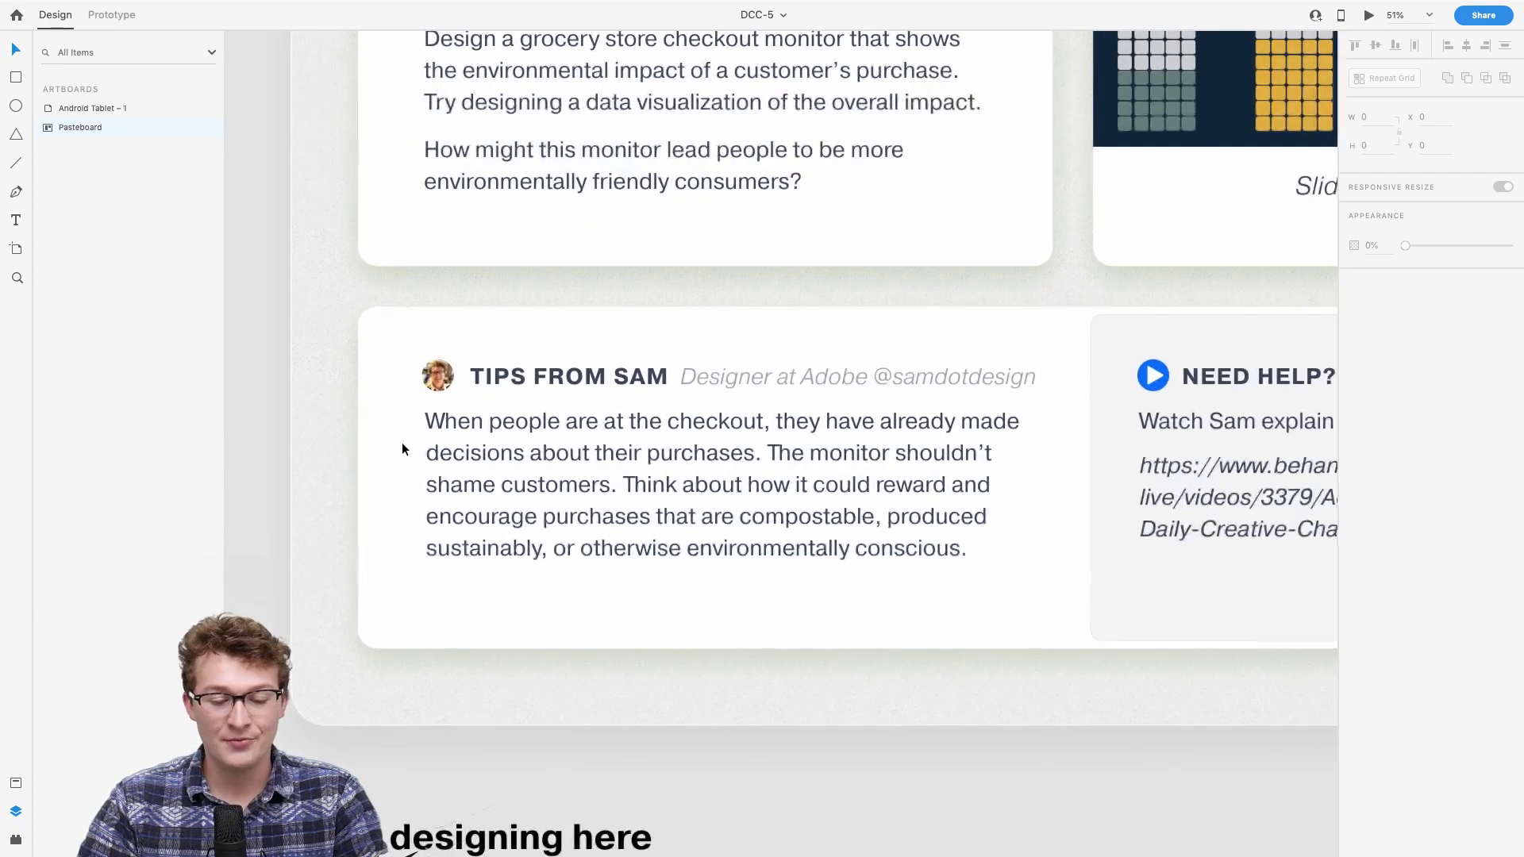
pyautogui.scroll(-2, 402, 448)
pyautogui.hscroll(-2, 681, 502)
pyautogui.scroll(2, 681, 502)
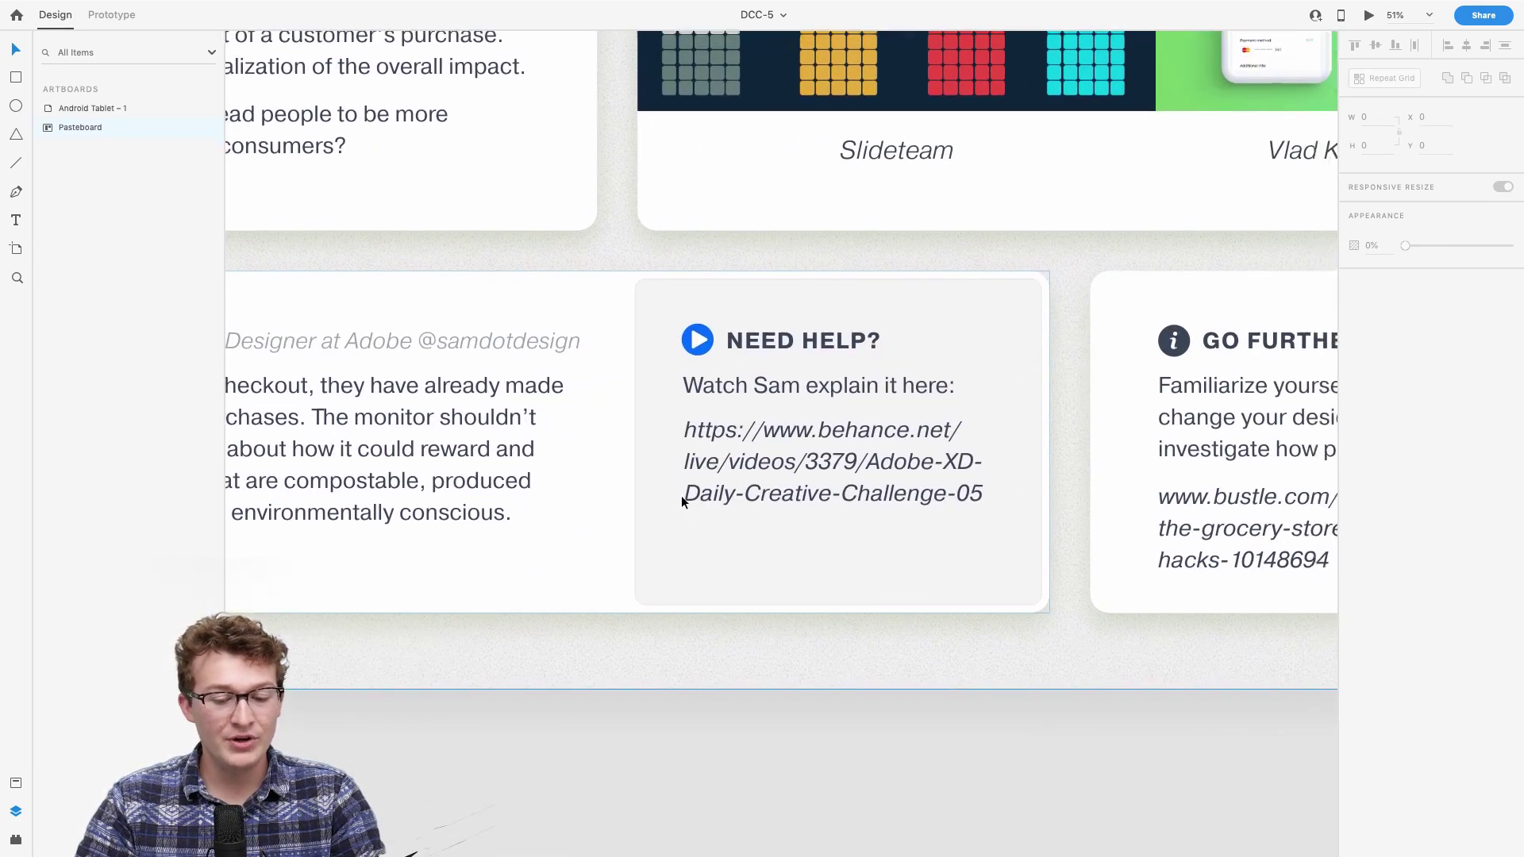
pyautogui.hscroll(2, 681, 501)
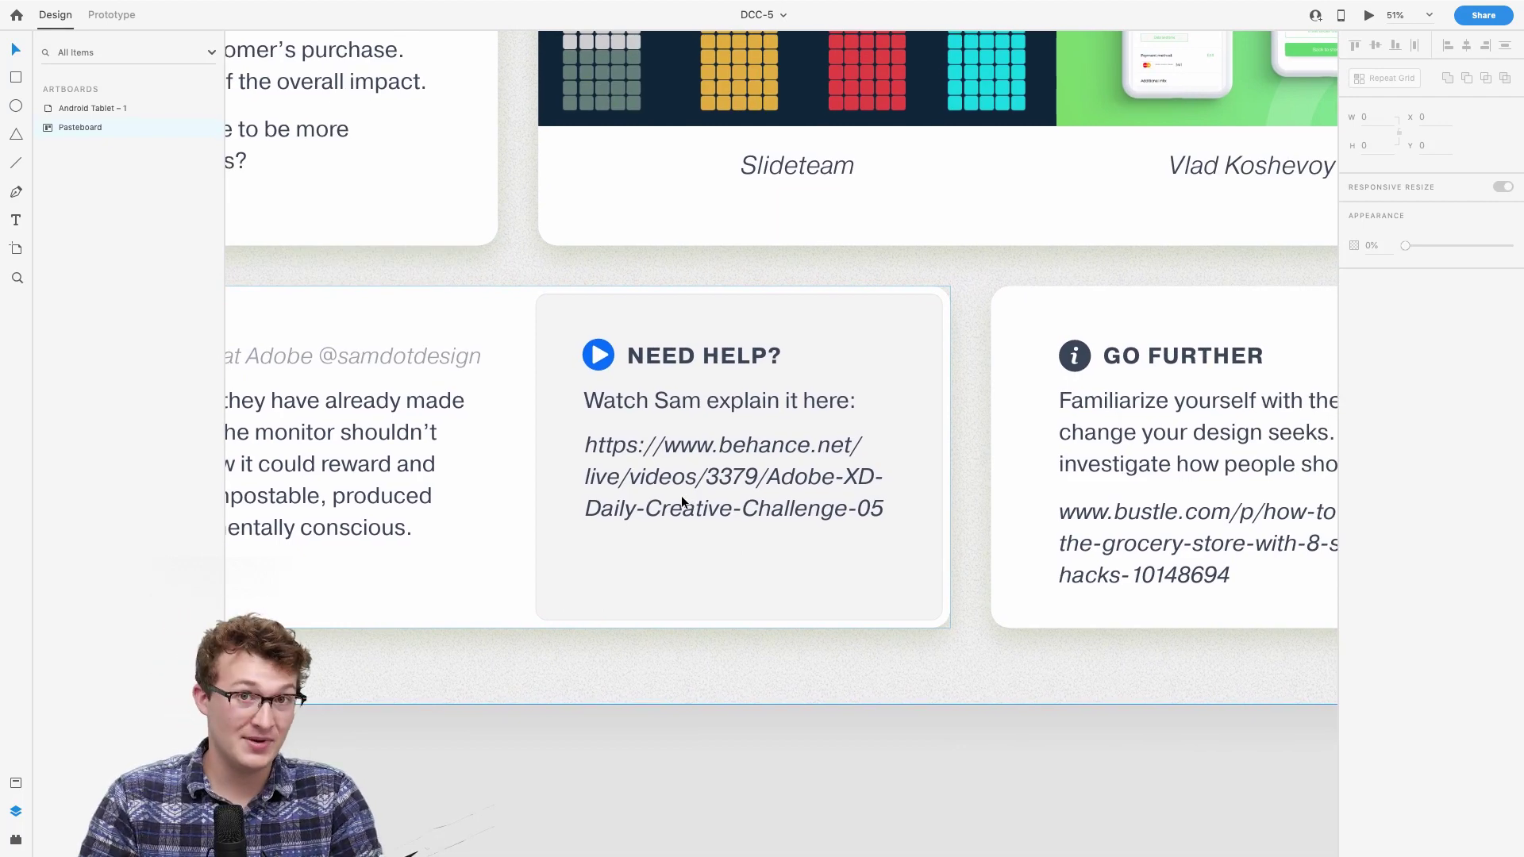
pyautogui.hscroll(-1, 682, 500)
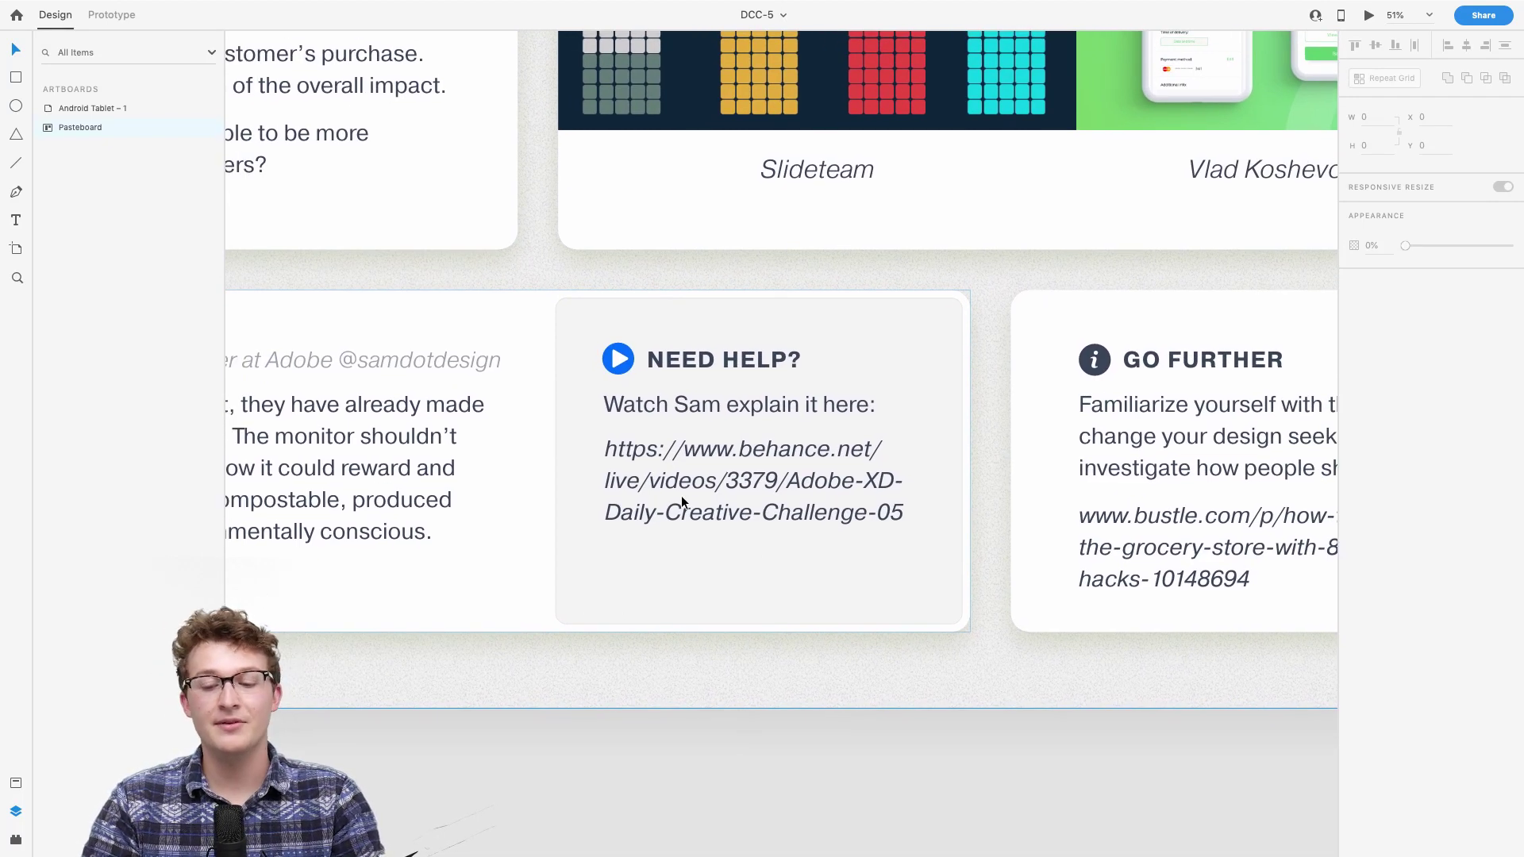
pyautogui.scroll(2, 681, 495)
pyautogui.hscroll(1, 681, 495)
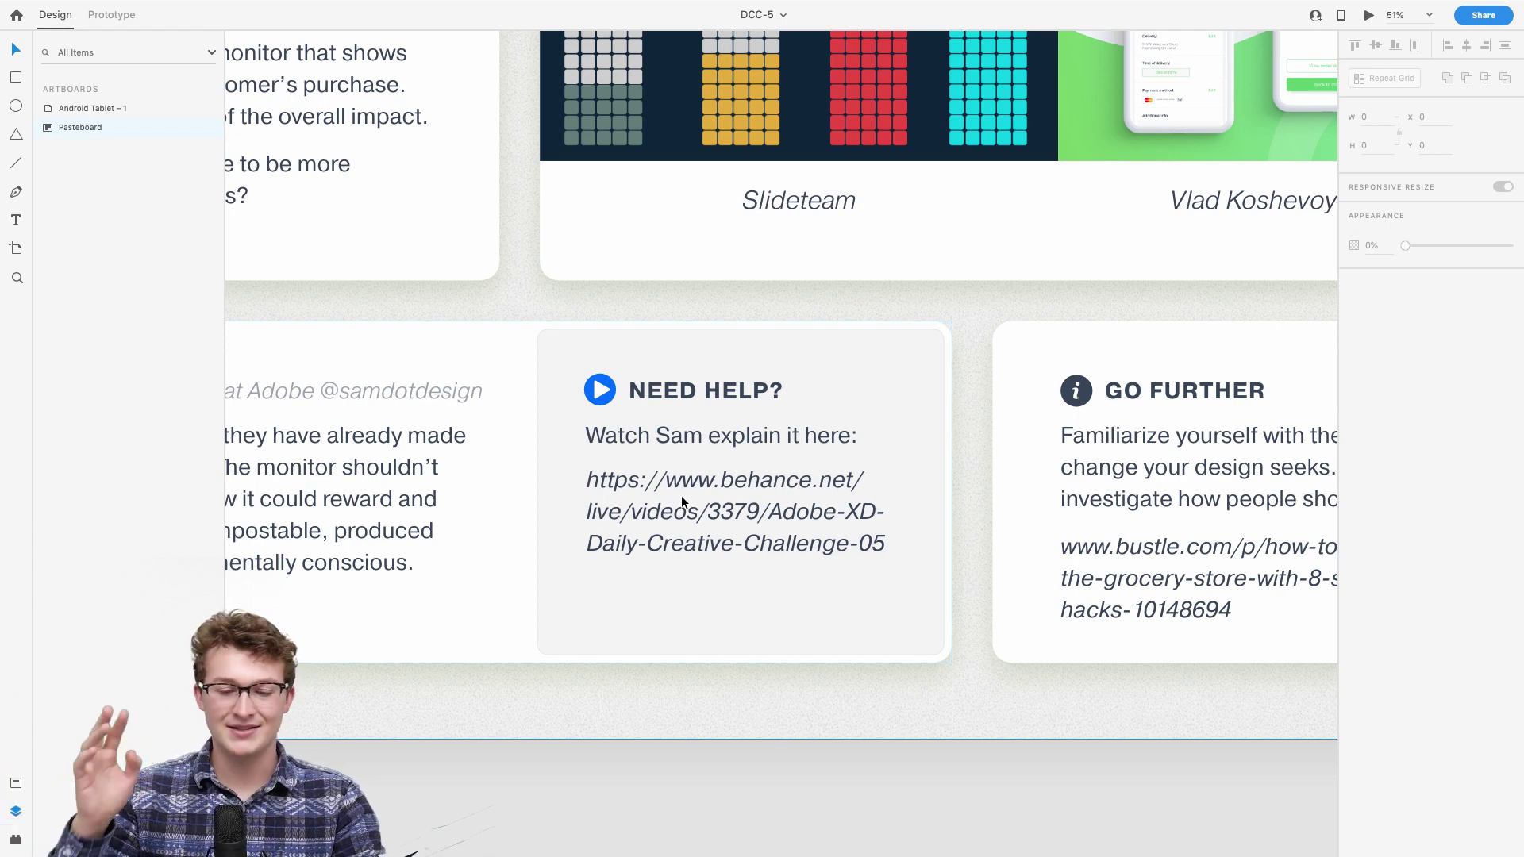
# Step: Read the Go Further card and highlight its Bustle article link on eco-friendly grocery shopping, leaving the text unchanged
pyautogui.hscroll(10, 681, 495)
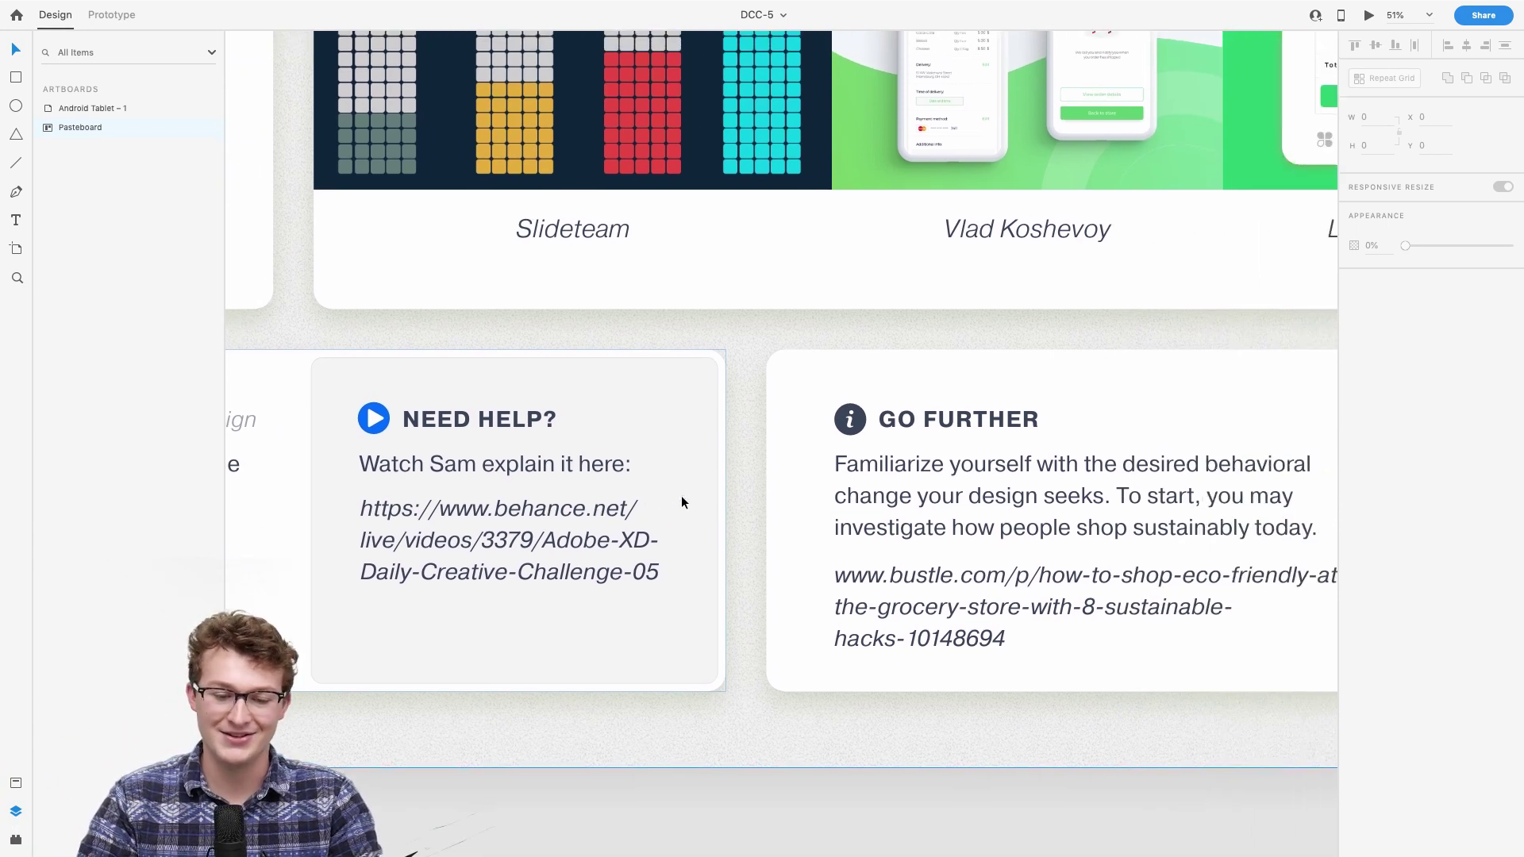
pyautogui.hscroll(3, 505, 523)
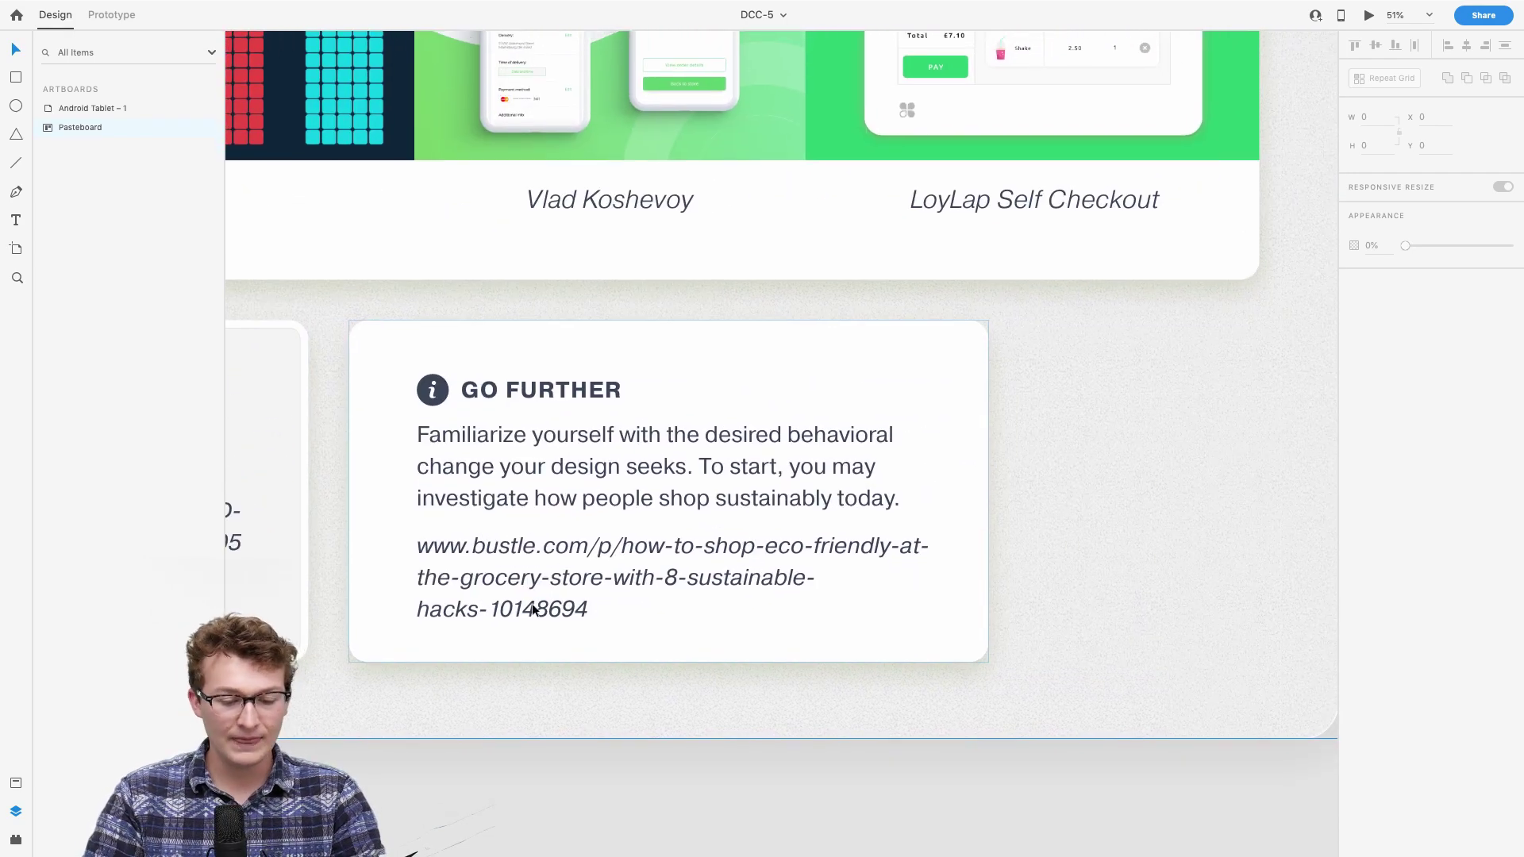
pyautogui.click(473, 546)
pyautogui.doubleClick(473, 546)
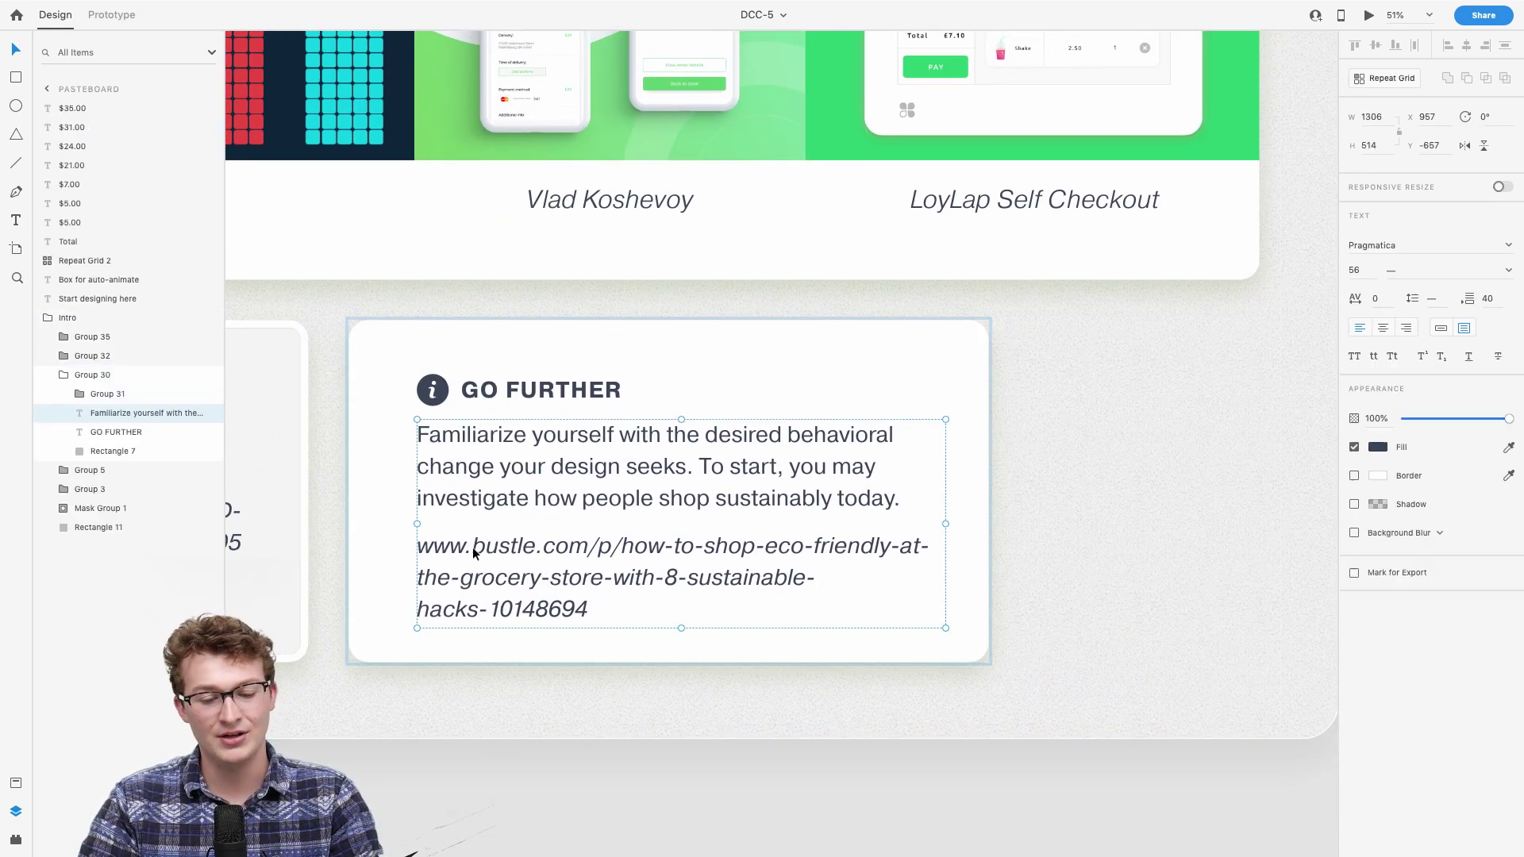
pyautogui.doubleClick(473, 546)
pyautogui.doubleClick(505, 544)
pyautogui.tripleClick(504, 544)
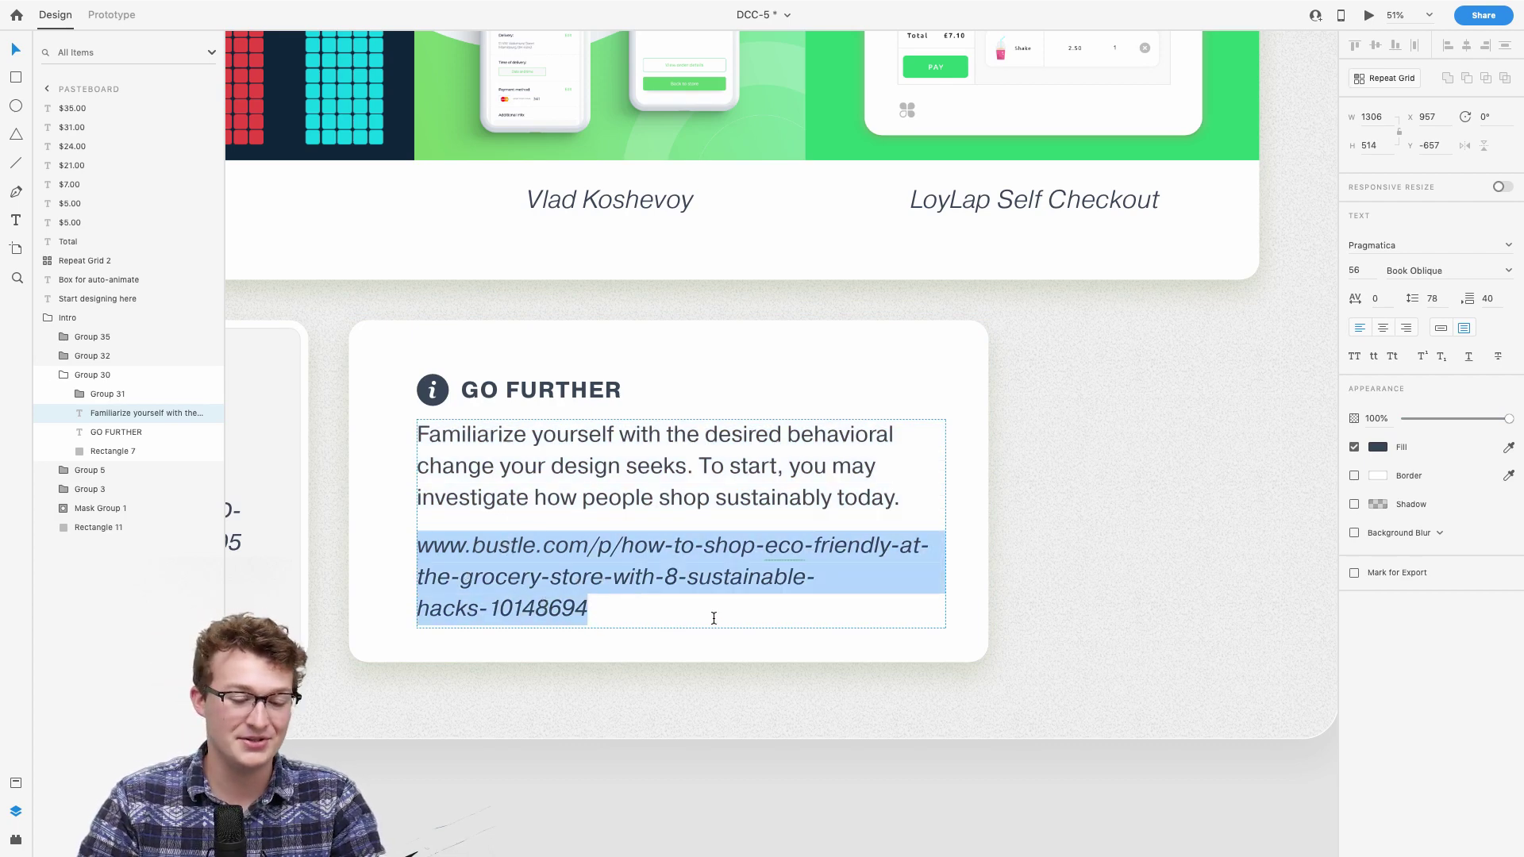
pyautogui.click(694, 661)
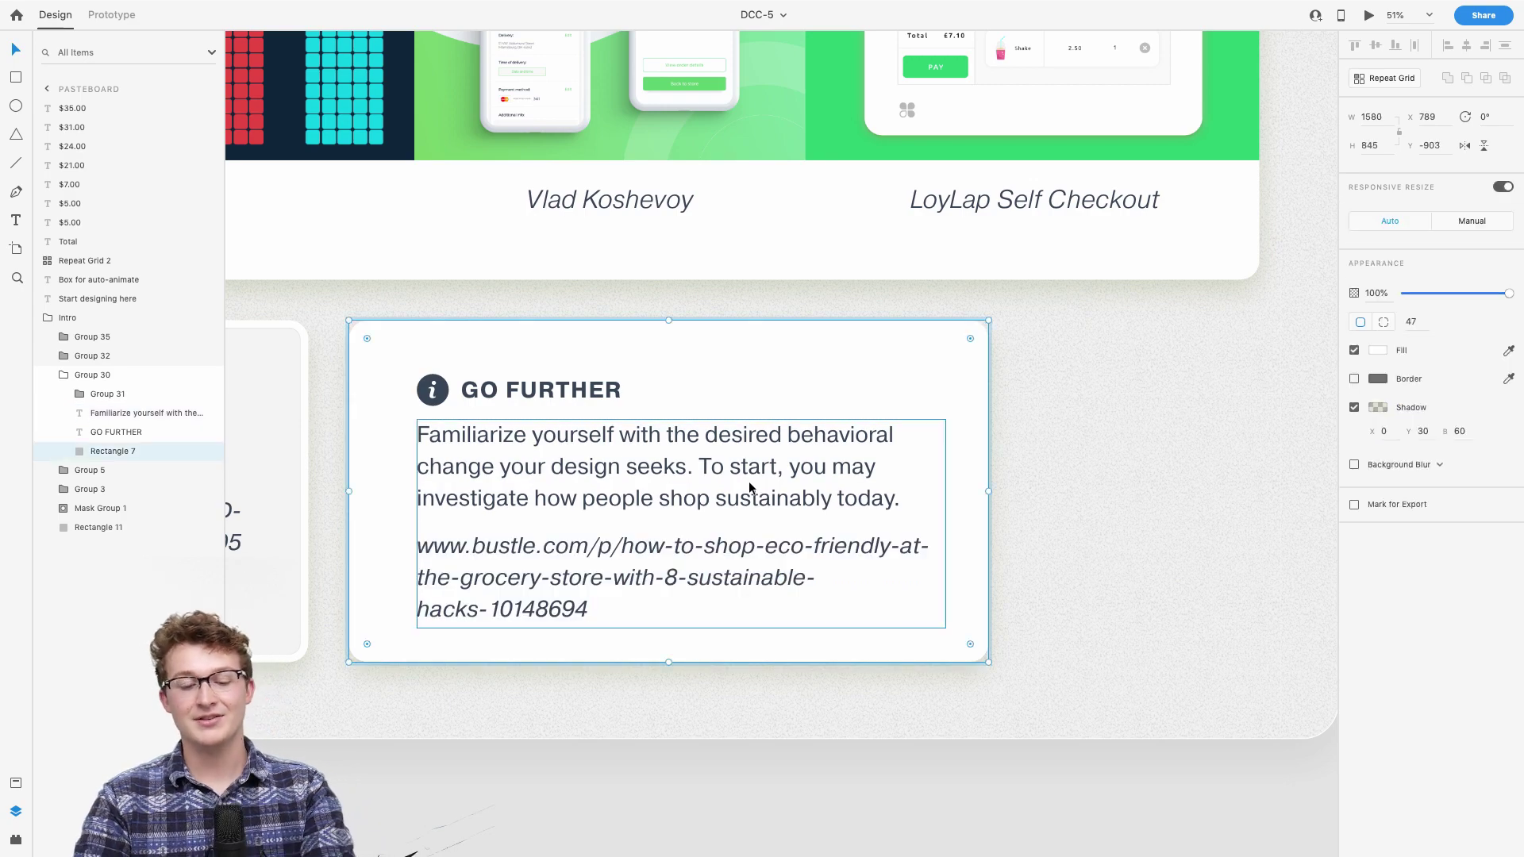
pyautogui.scroll(-6, 749, 481)
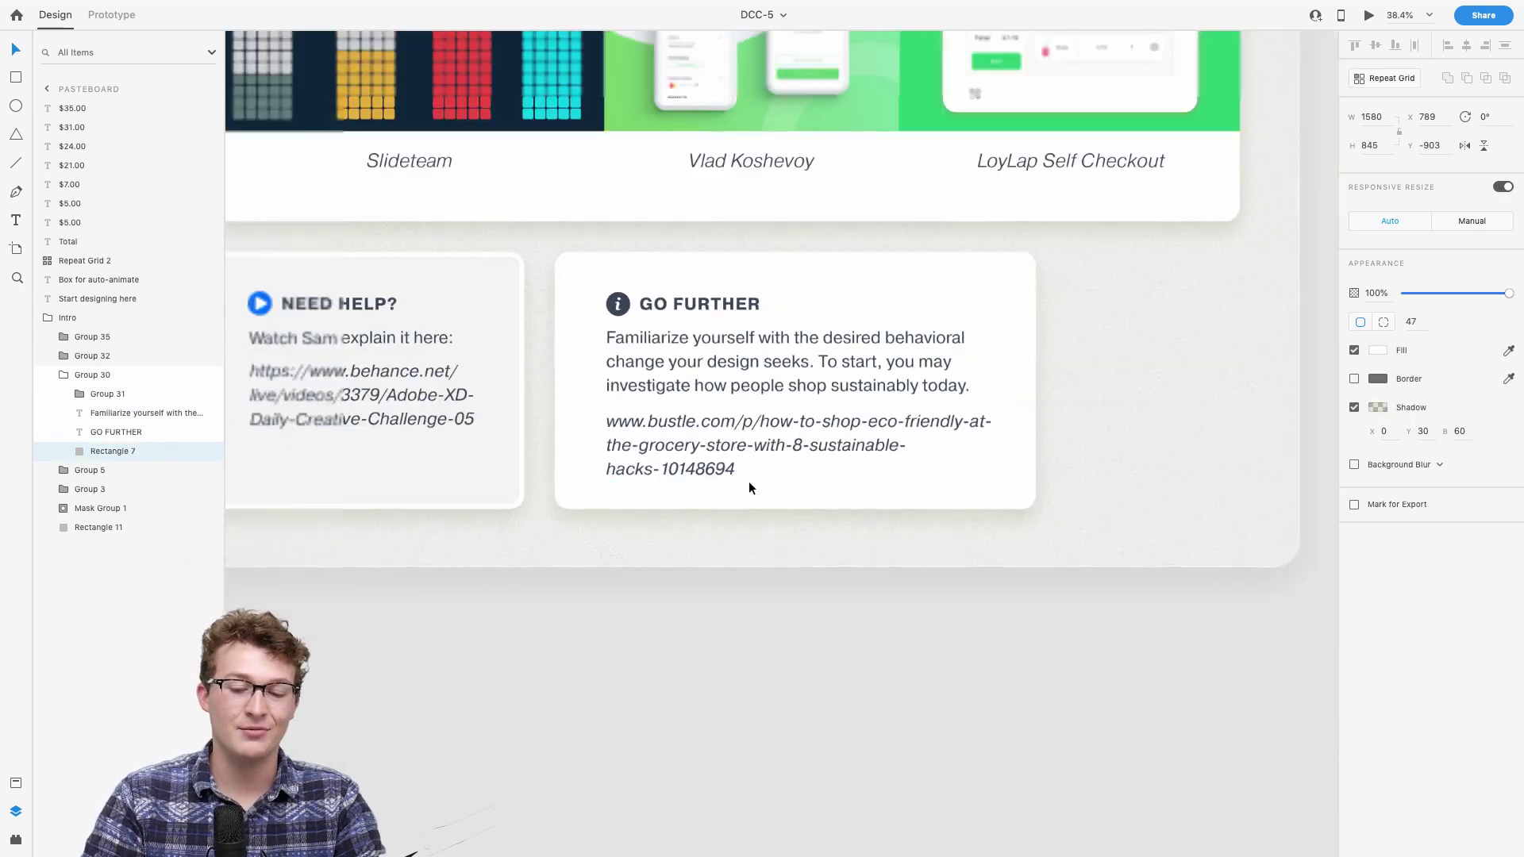
# Step: Examine the Android Tablet – 1 starter artboard under Start designing here, including its Items card and Environmental impact of items area
pyautogui.scroll(-5, 749, 481)
pyautogui.hscroll(-5, 749, 481)
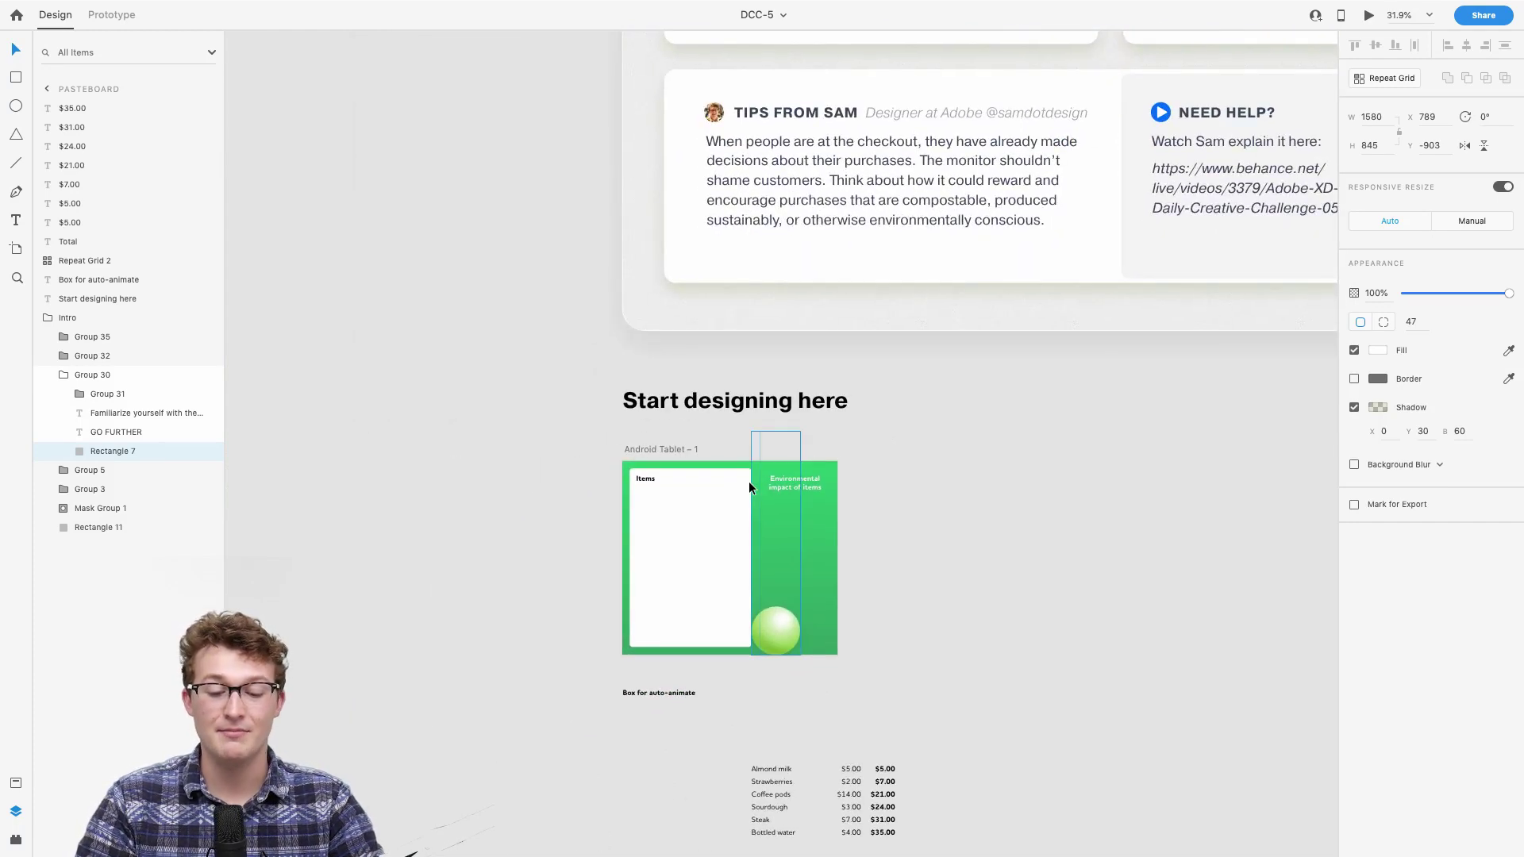
pyautogui.scroll(5, 749, 481)
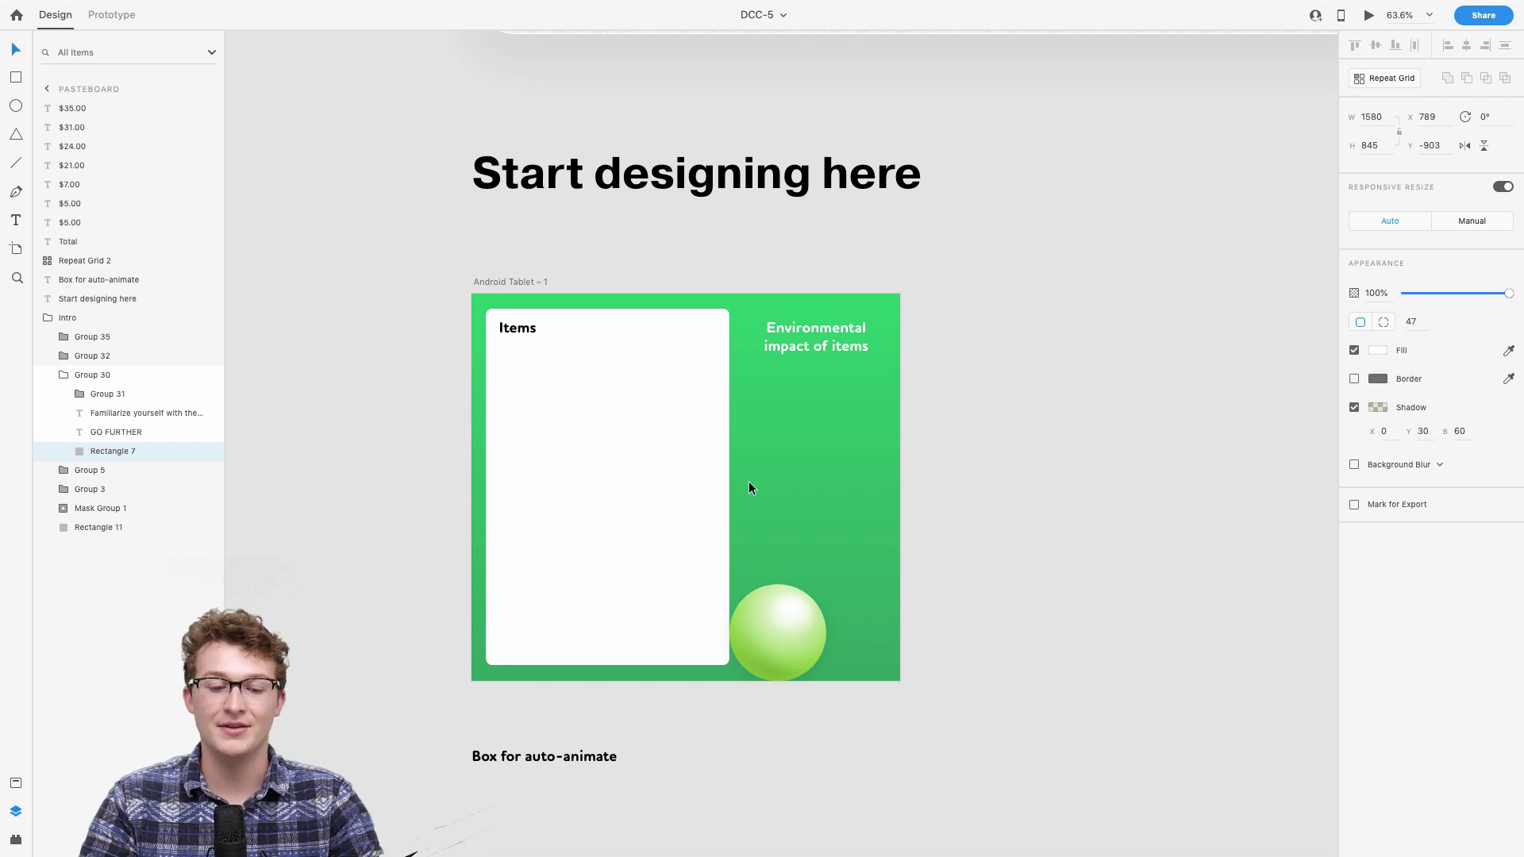
pyautogui.scroll(5, 764, 493)
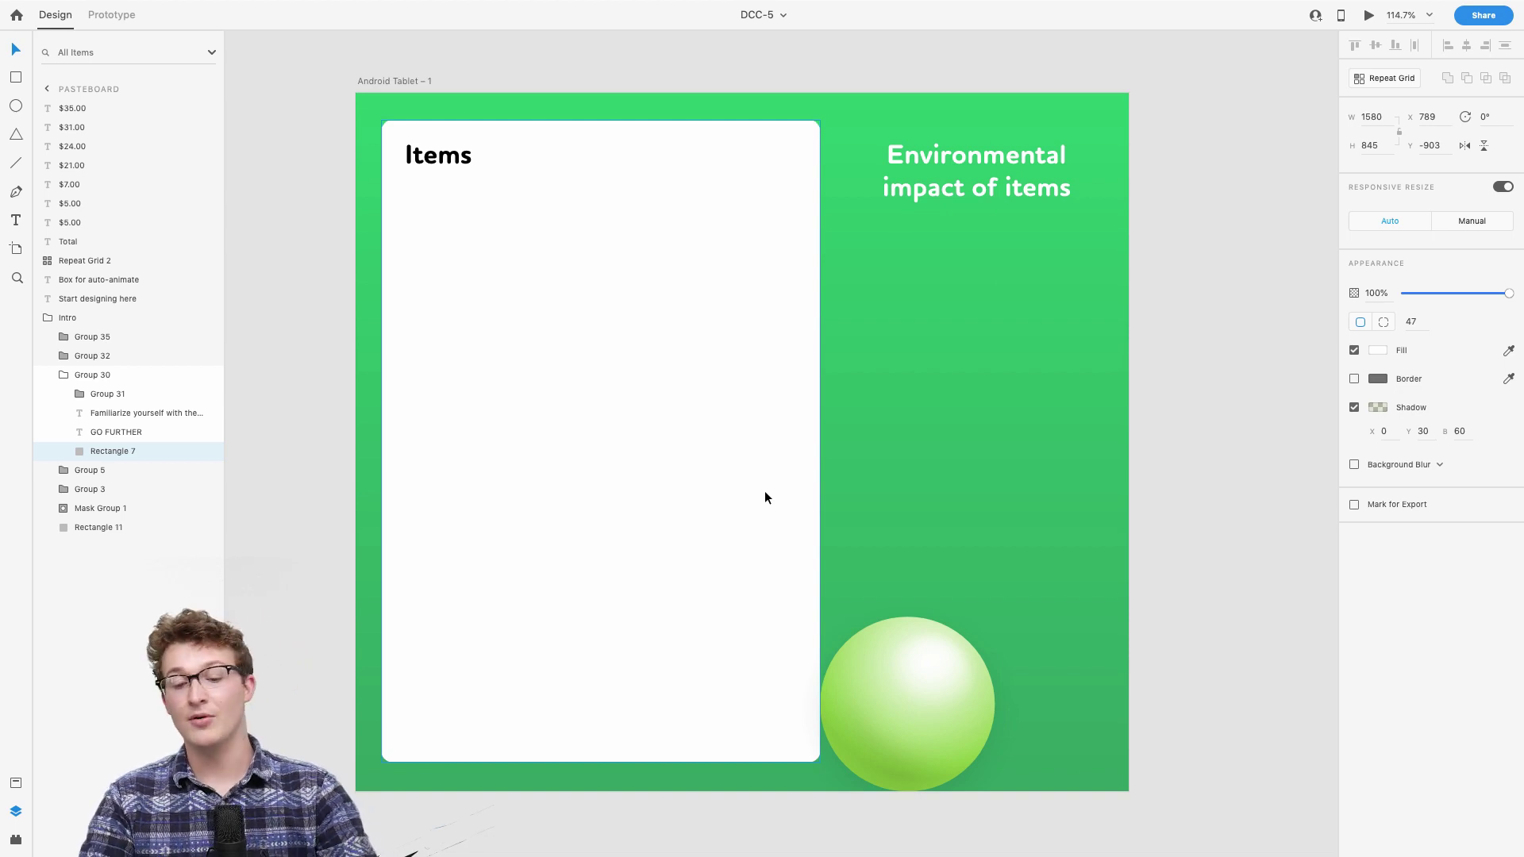
pyautogui.hscroll(2, 705, 454)
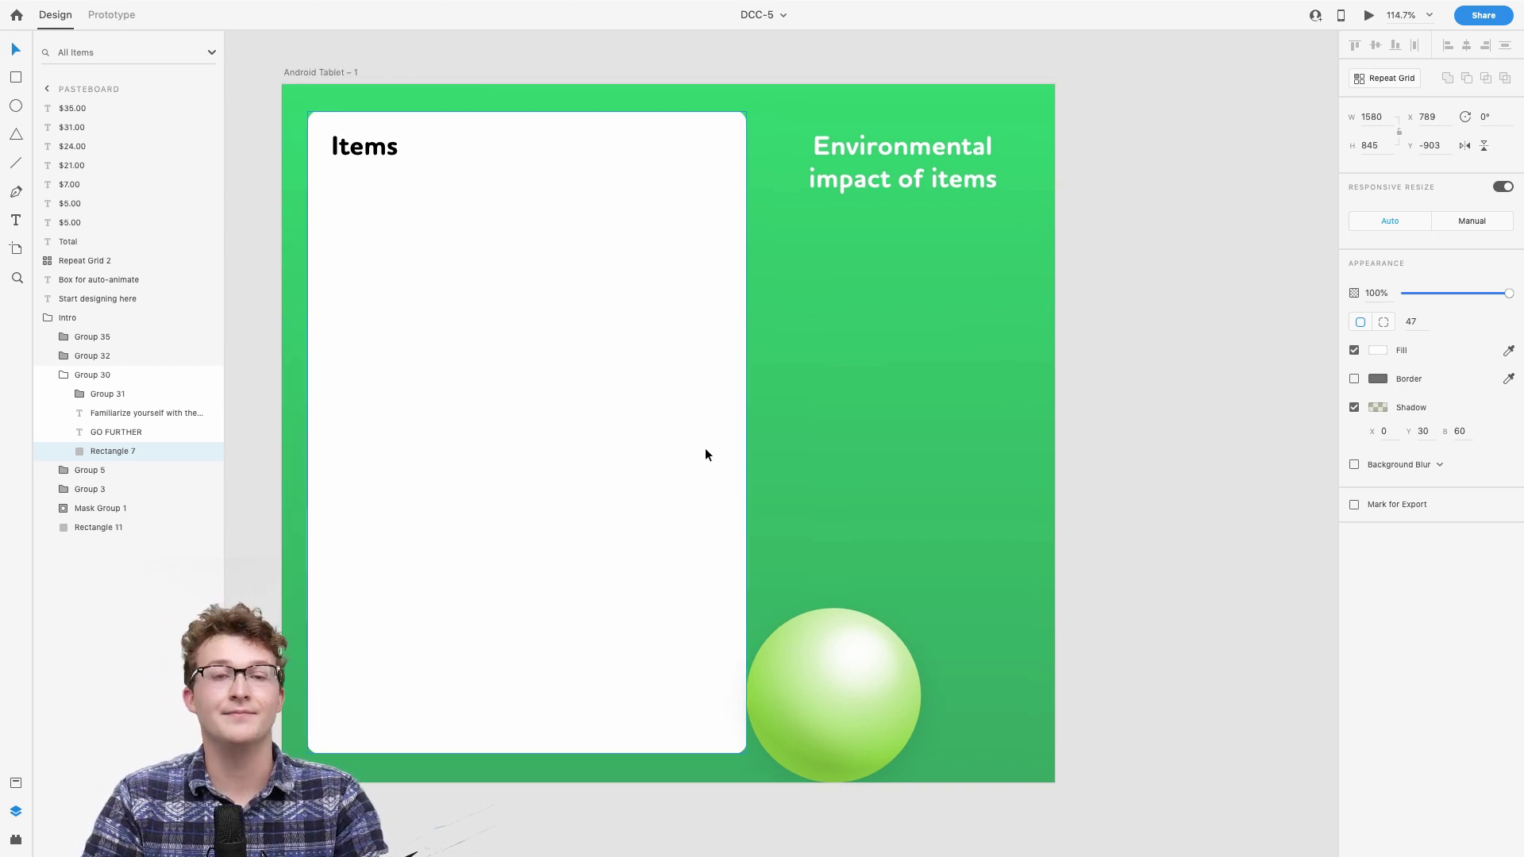
pyautogui.scroll(-1, 705, 454)
pyautogui.scroll(1, 705, 454)
pyautogui.hscroll(1, 705, 454)
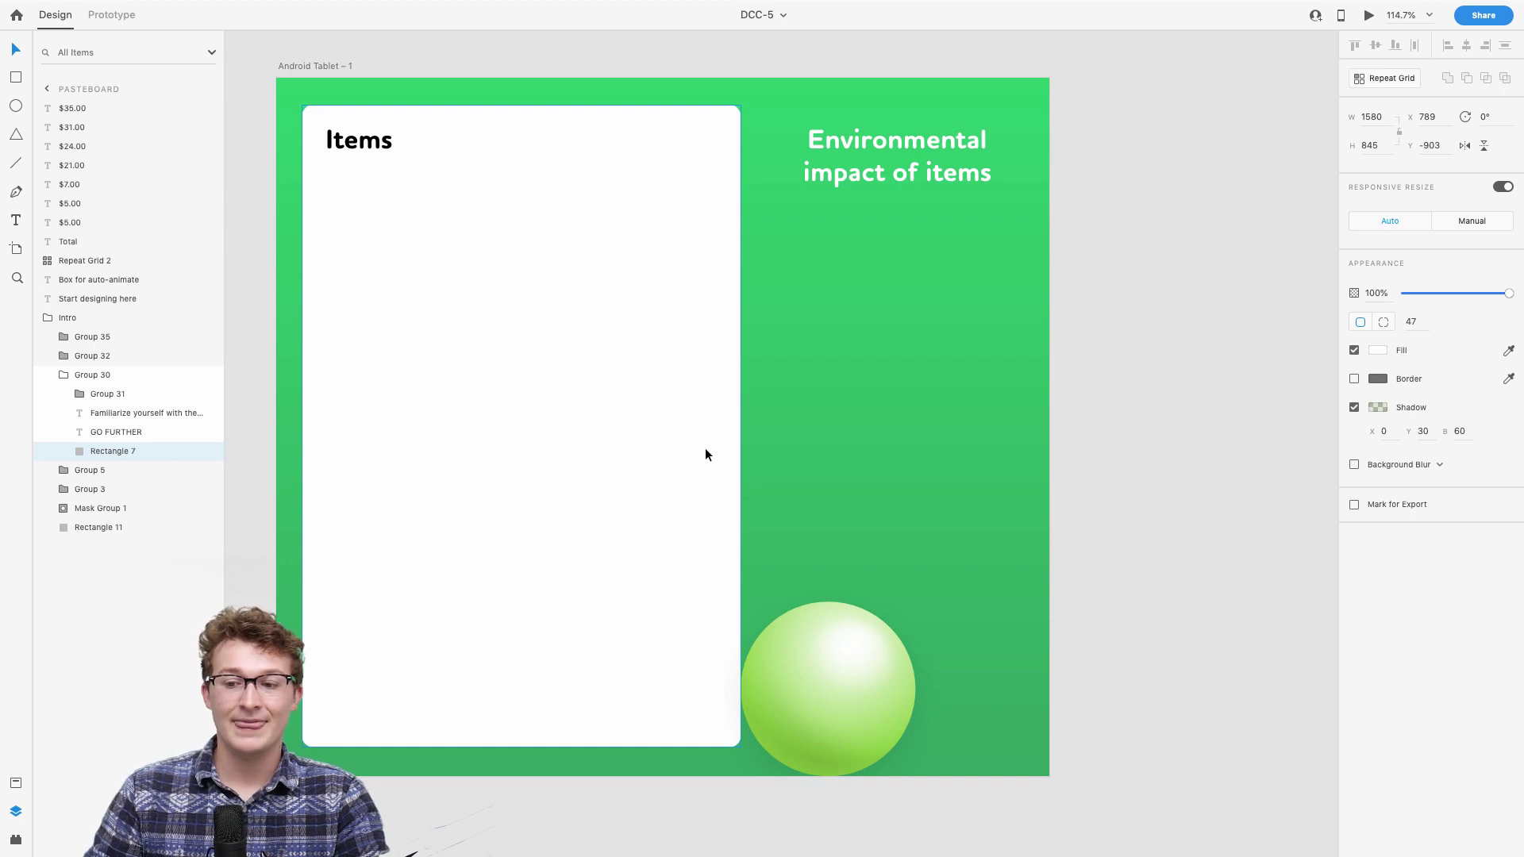
pyautogui.scroll(3, 705, 454)
pyautogui.hscroll(-2, 705, 454)
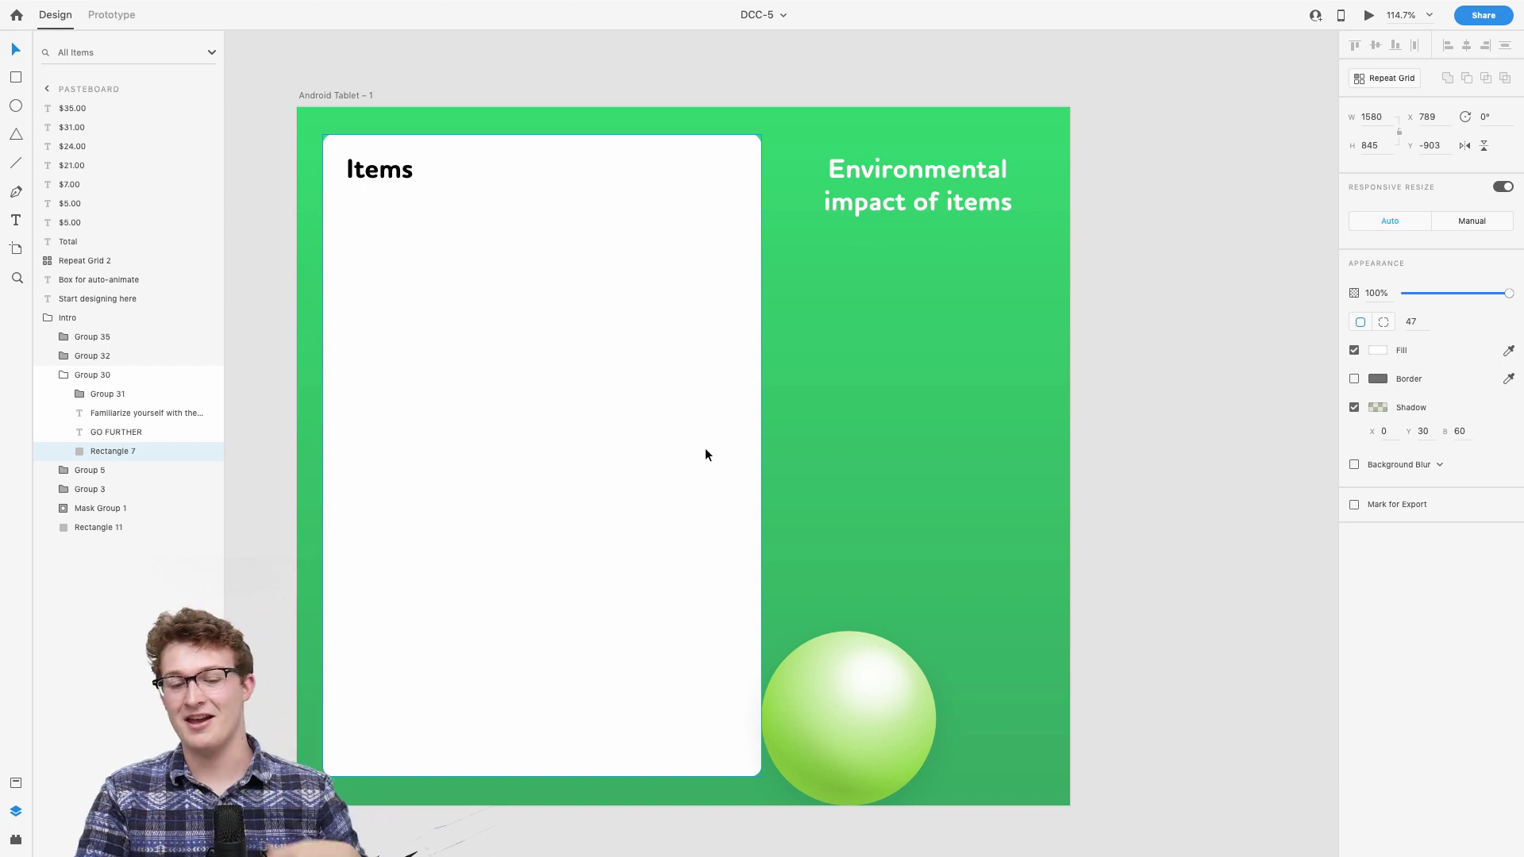
pyautogui.click(838, 200)
pyautogui.click(1080, 216)
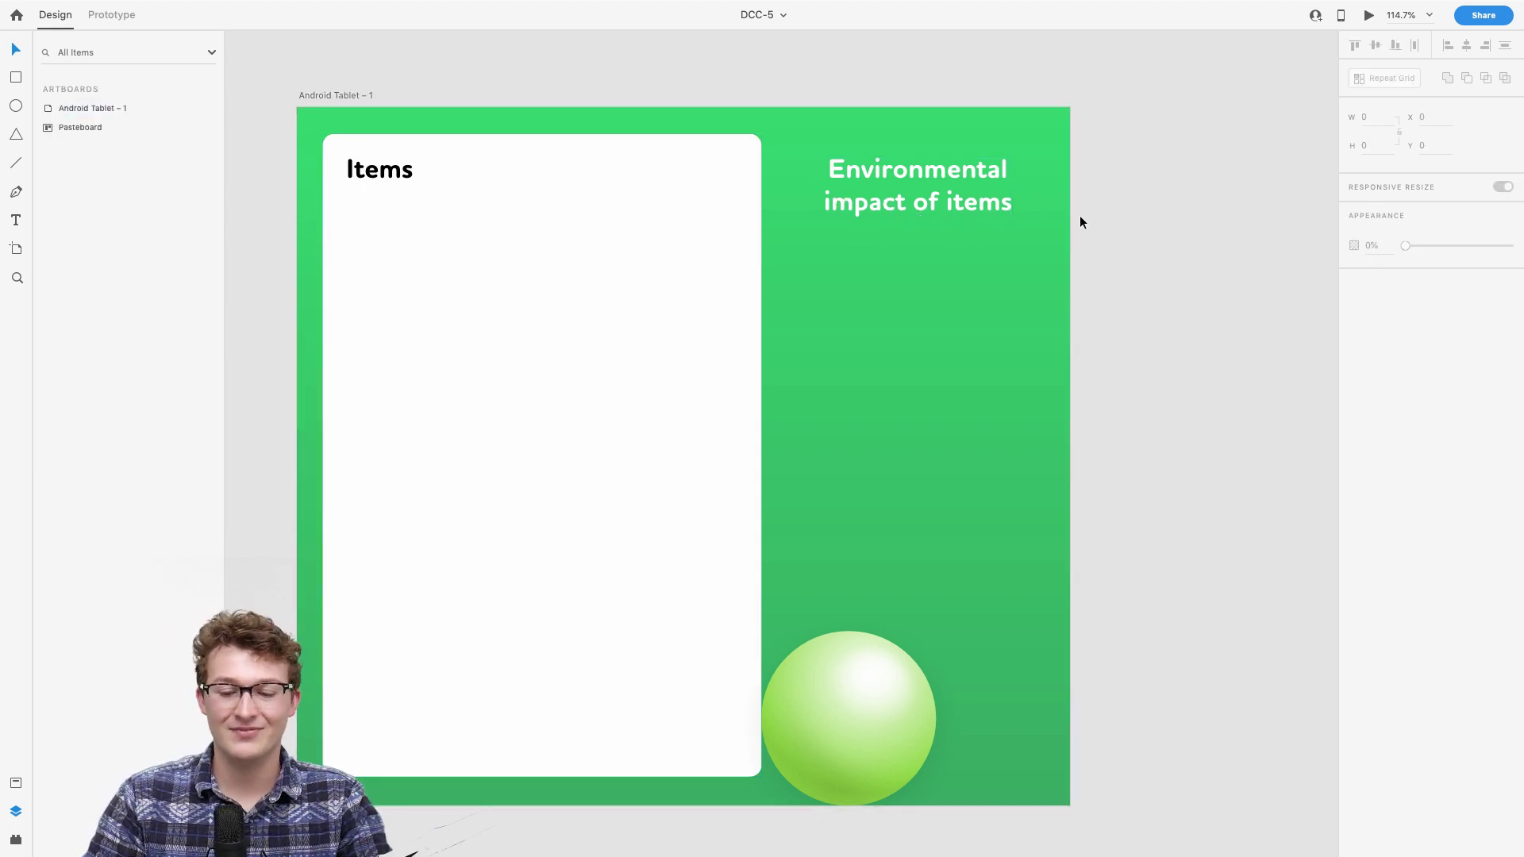
pyautogui.scroll(-2, 1079, 216)
pyautogui.hscroll(-2, 1080, 216)
pyautogui.scroll(-2, 692, 270)
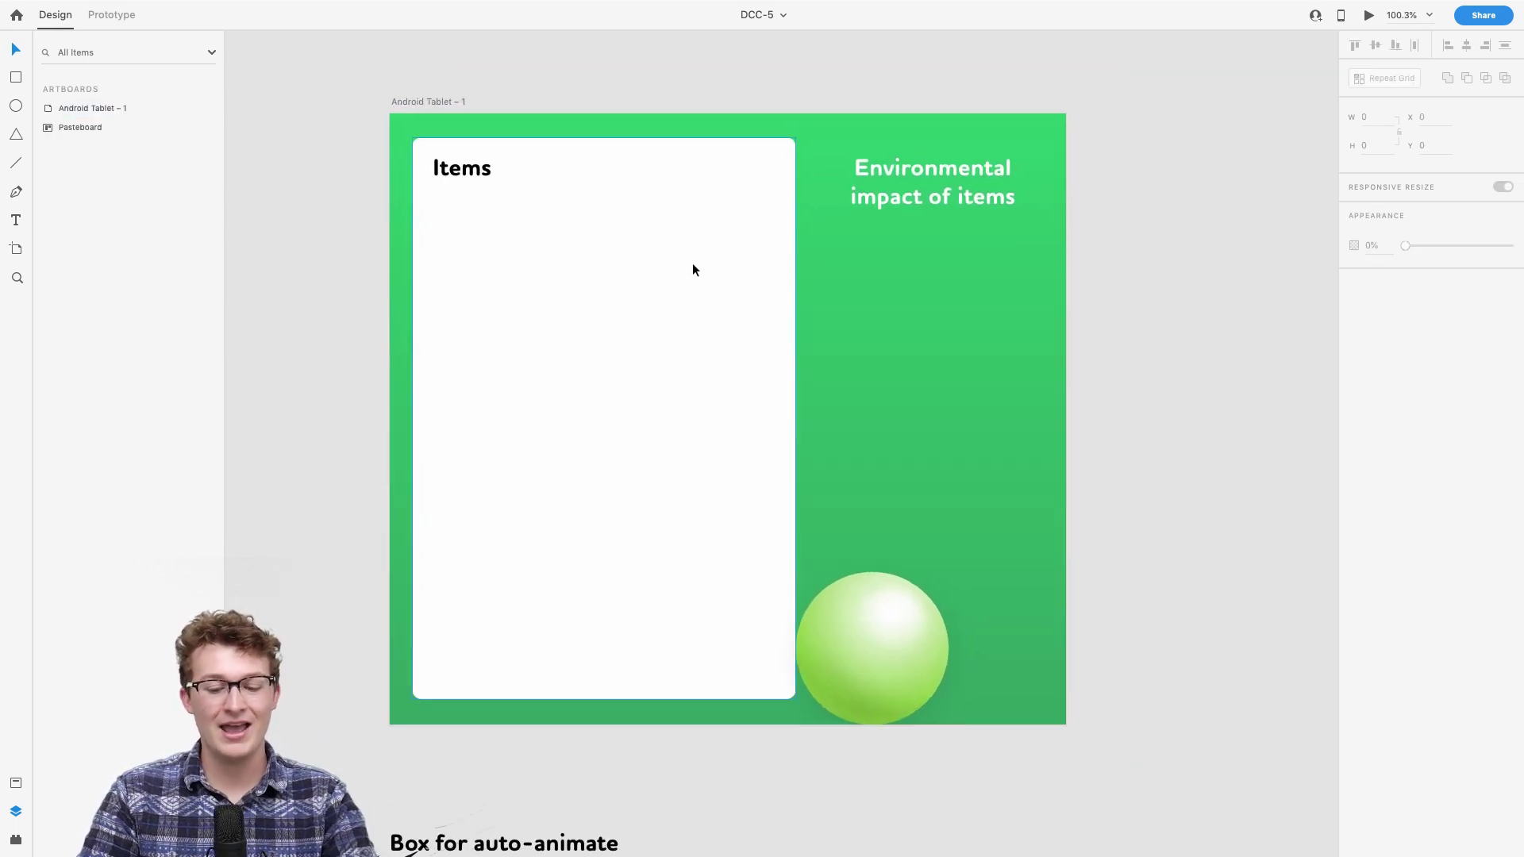
pyautogui.scroll(3, 692, 270)
pyautogui.scroll(-2, 692, 270)
pyautogui.hscroll(1, 693, 266)
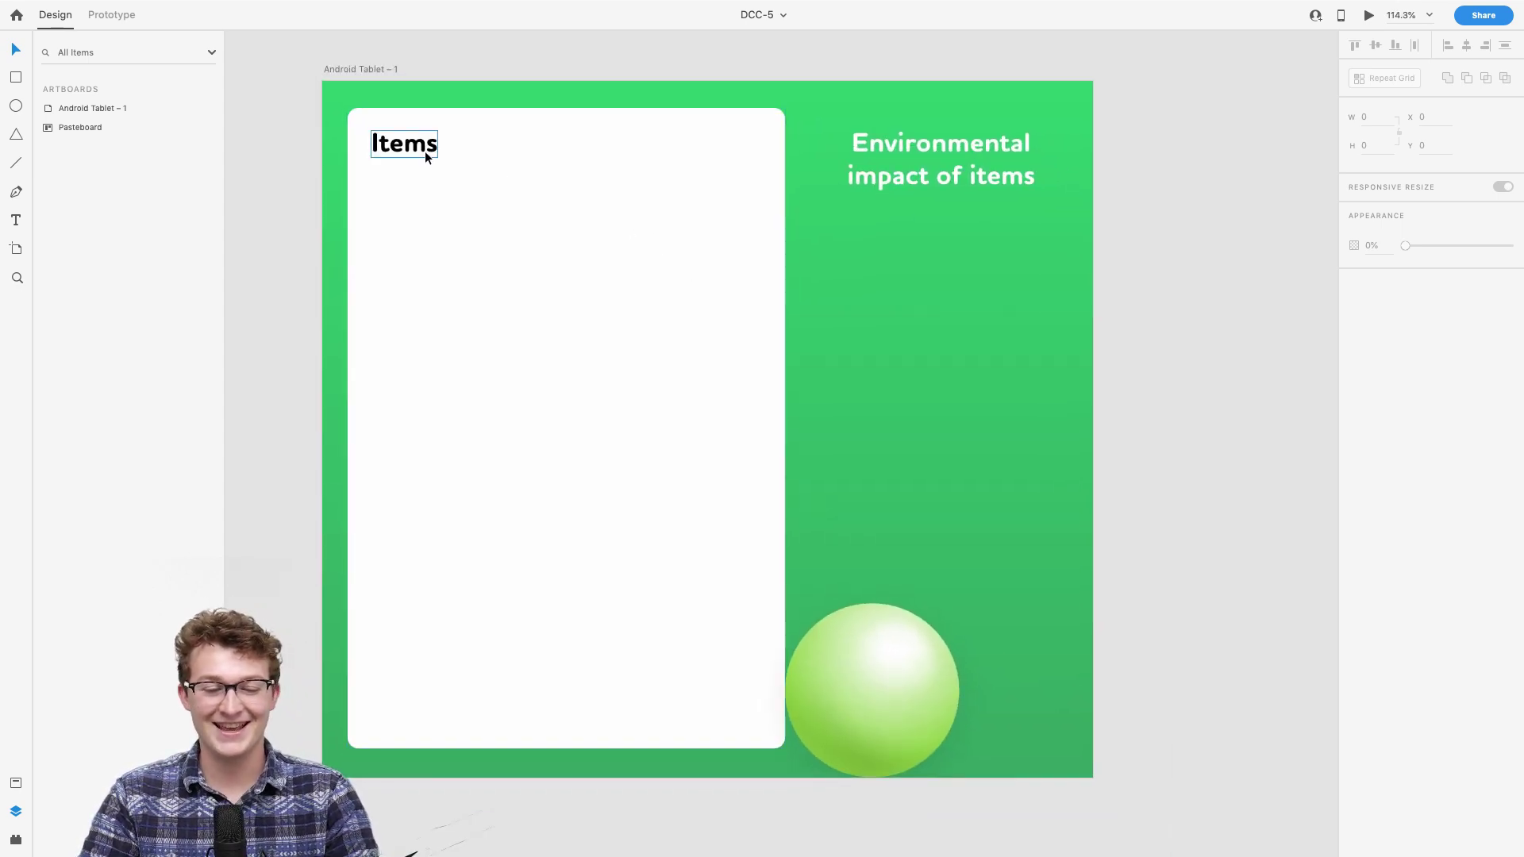
pyautogui.scroll(3, 538, 217)
pyautogui.scroll(-3, 360, 199)
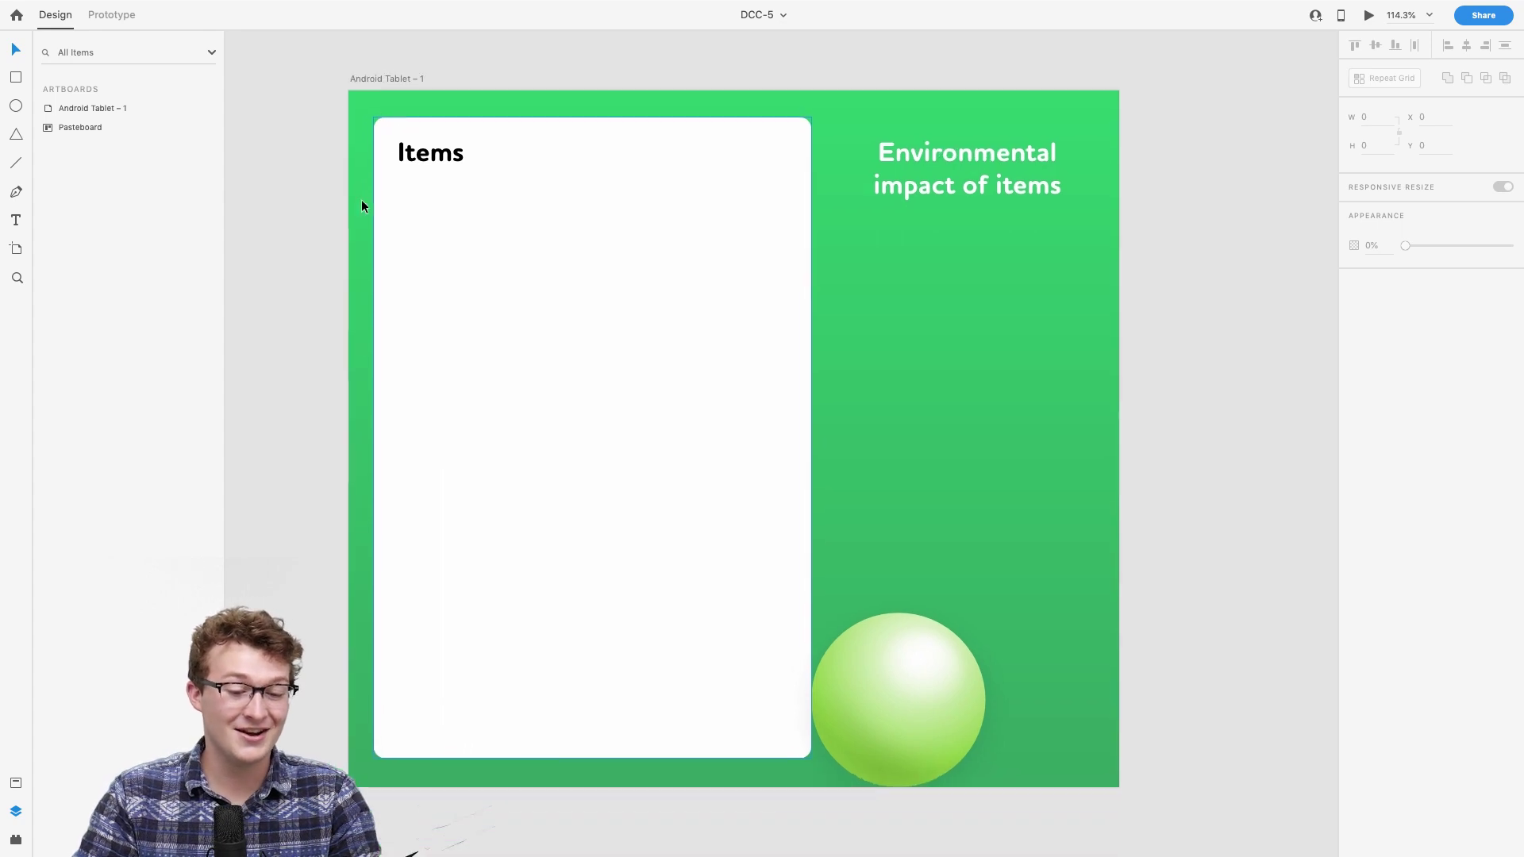
pyautogui.hscroll(2, 361, 199)
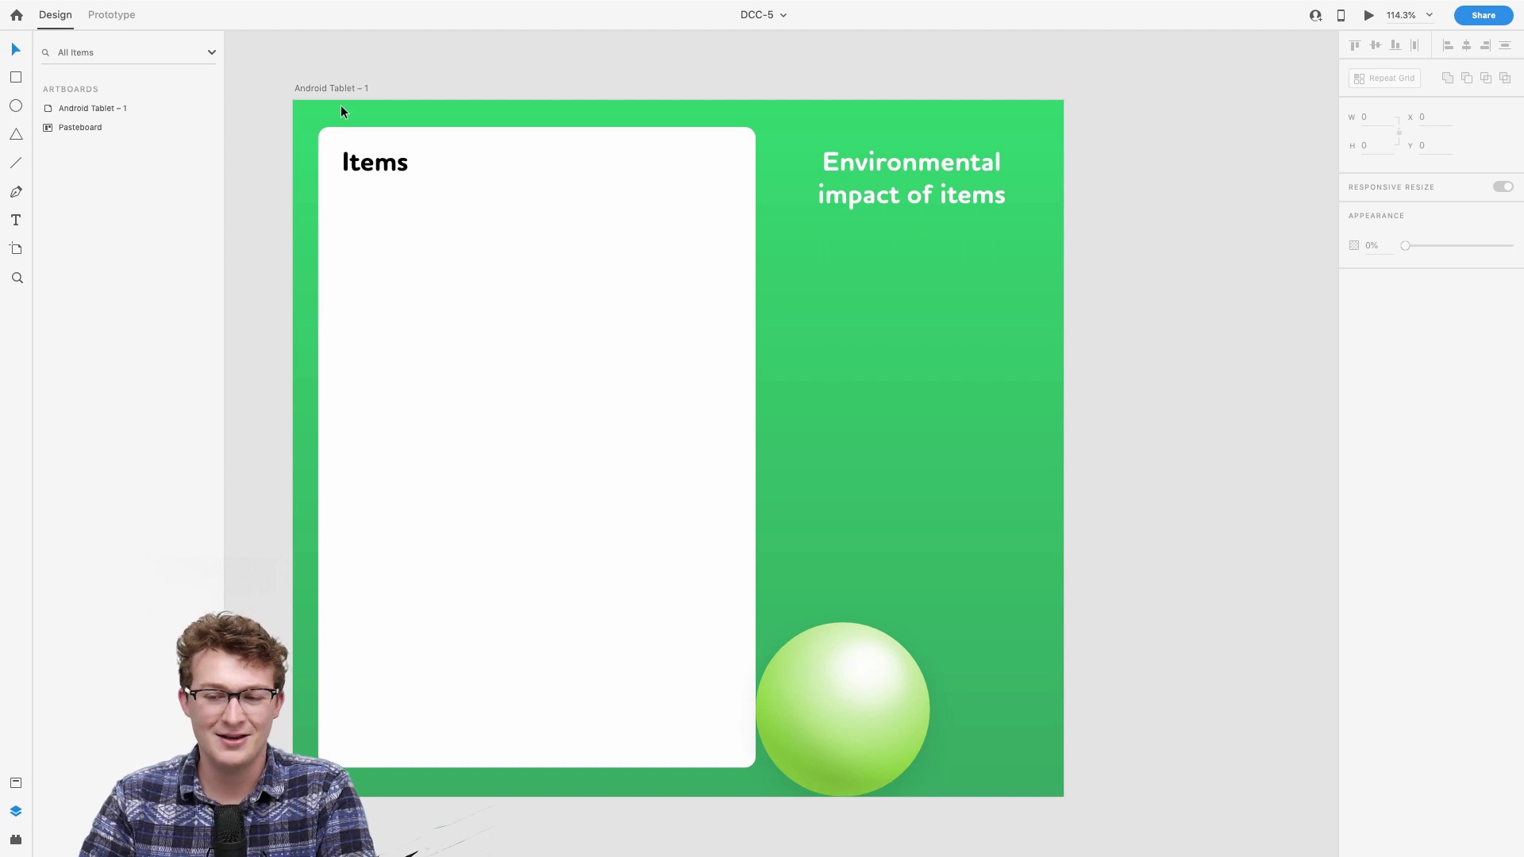
# Step: Inspect the Items heading and the contents of the Box group holding the green sphere on the tablet artboard
pyautogui.click(375, 171)
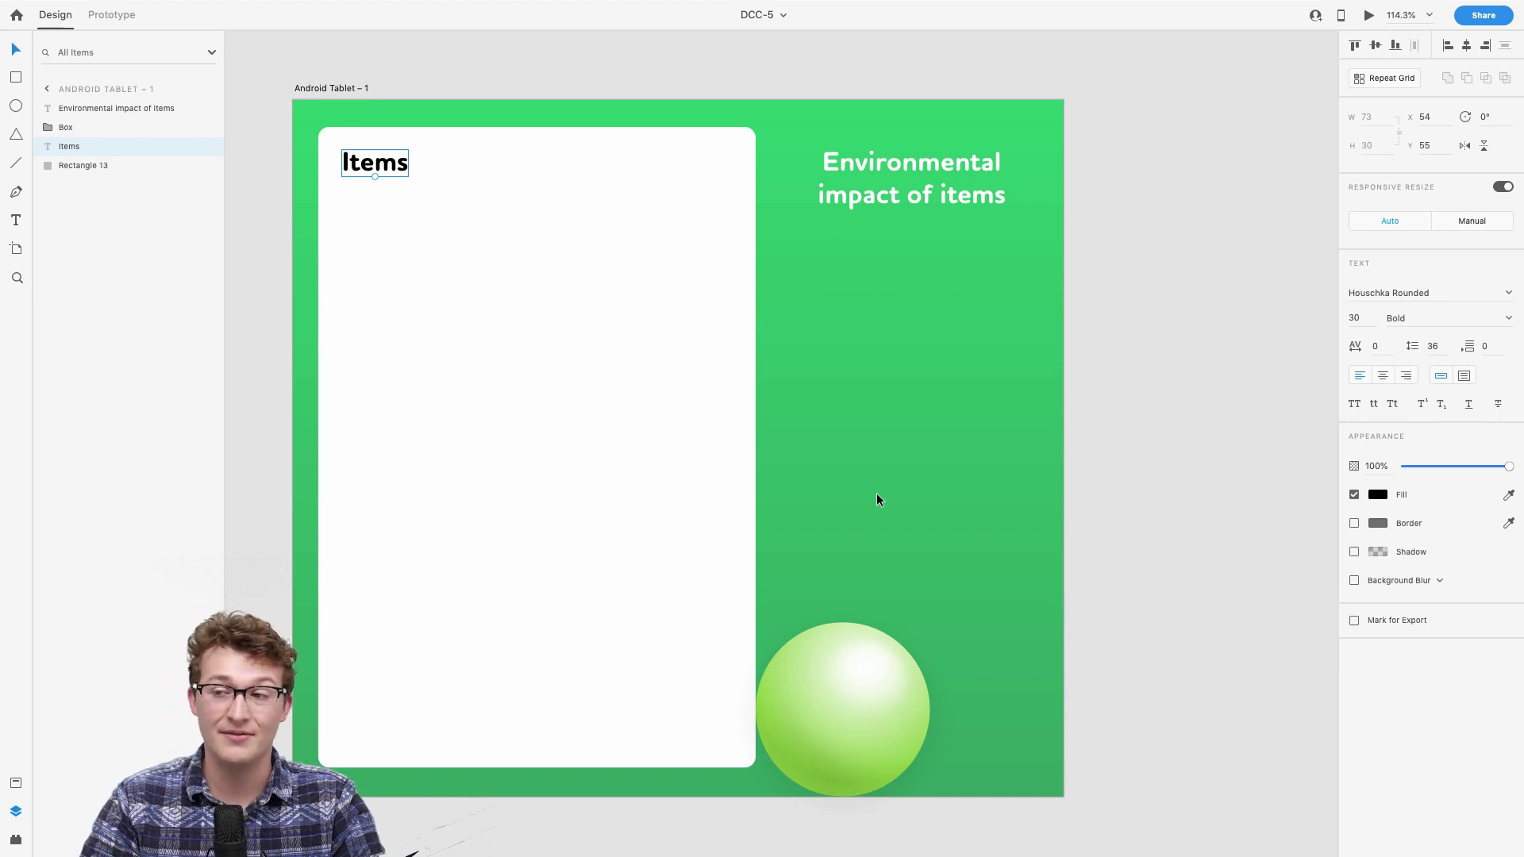
pyautogui.scroll(-1, 876, 499)
pyautogui.click(847, 678)
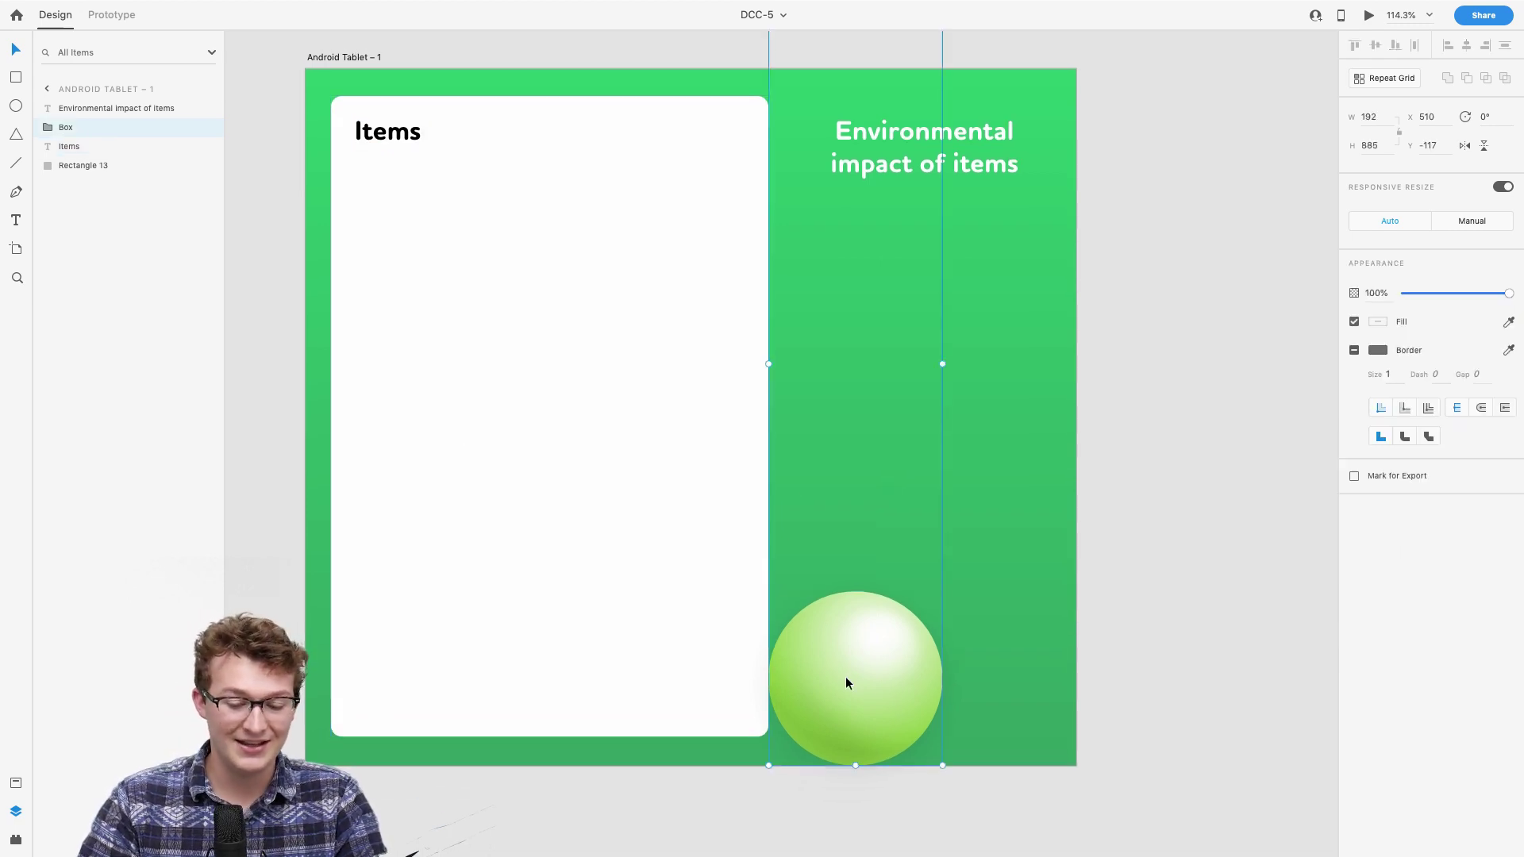
pyautogui.doubleClick(845, 676)
pyautogui.press('Escape')
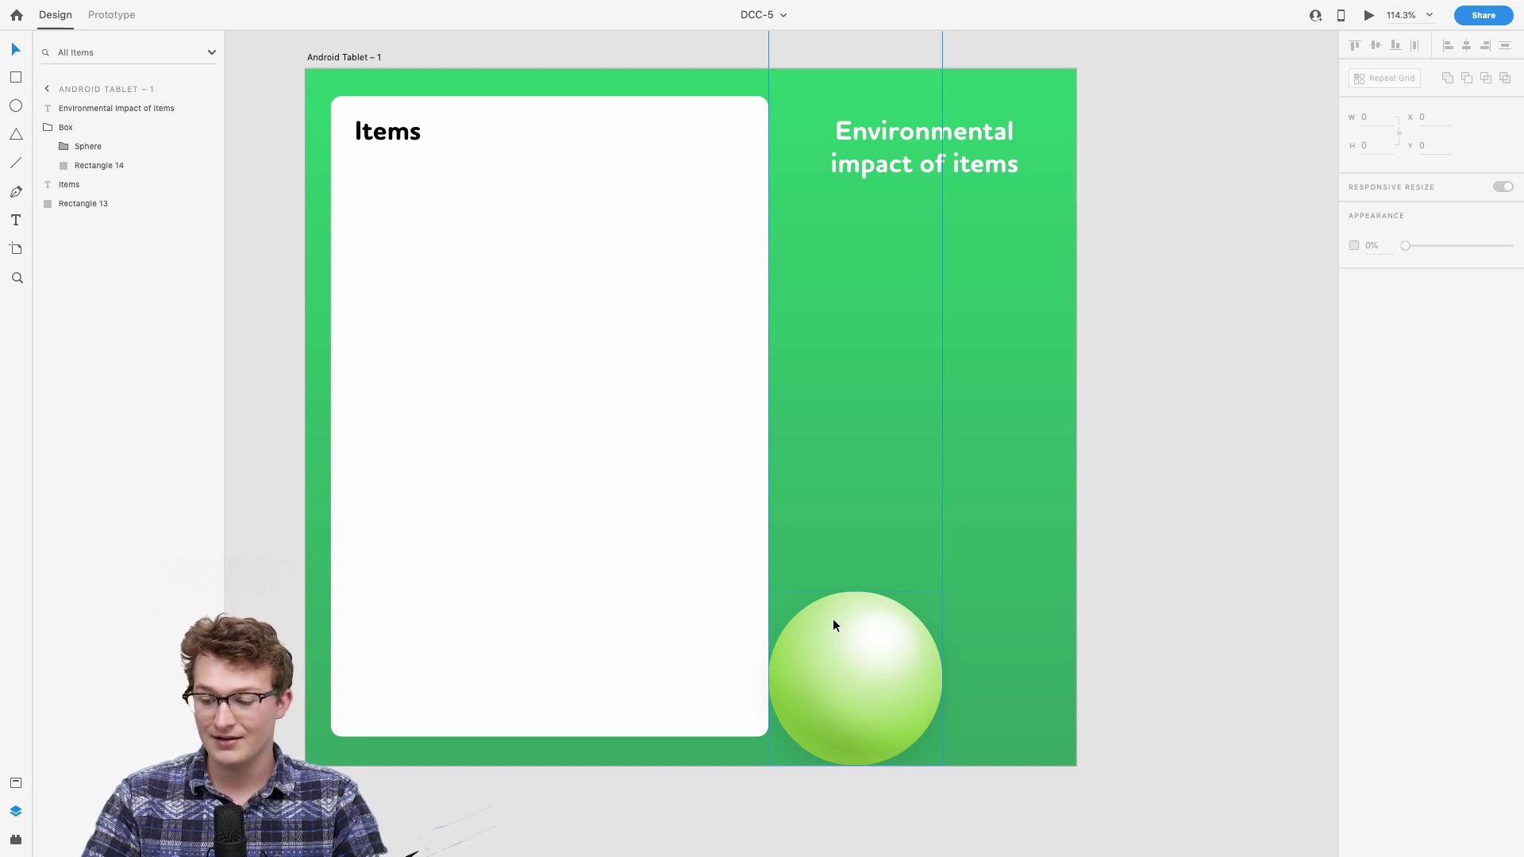
pyautogui.scroll(2, 832, 617)
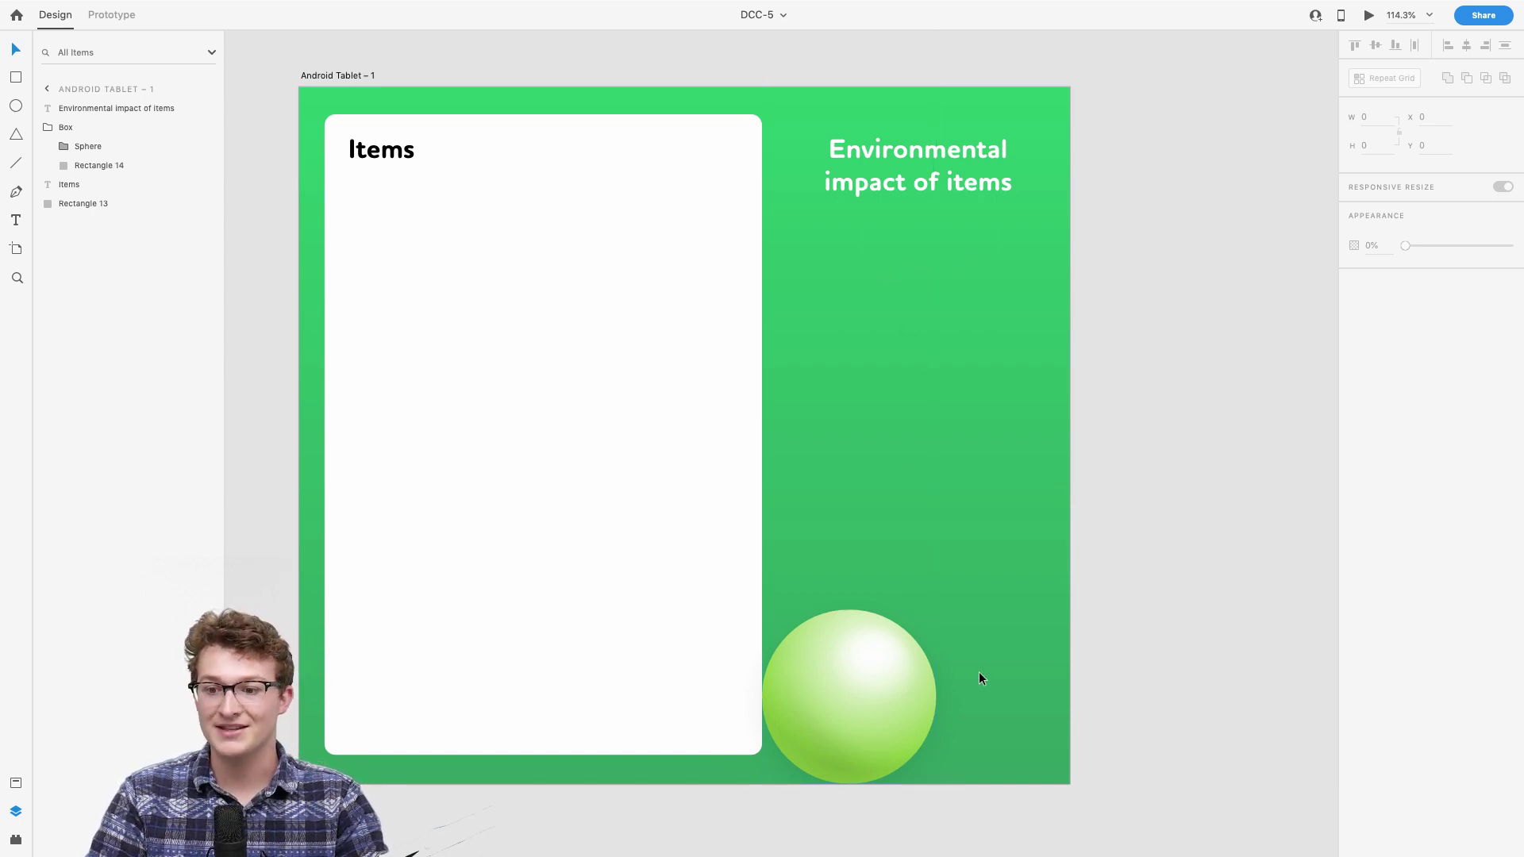
pyautogui.hscroll(3, 584, 536)
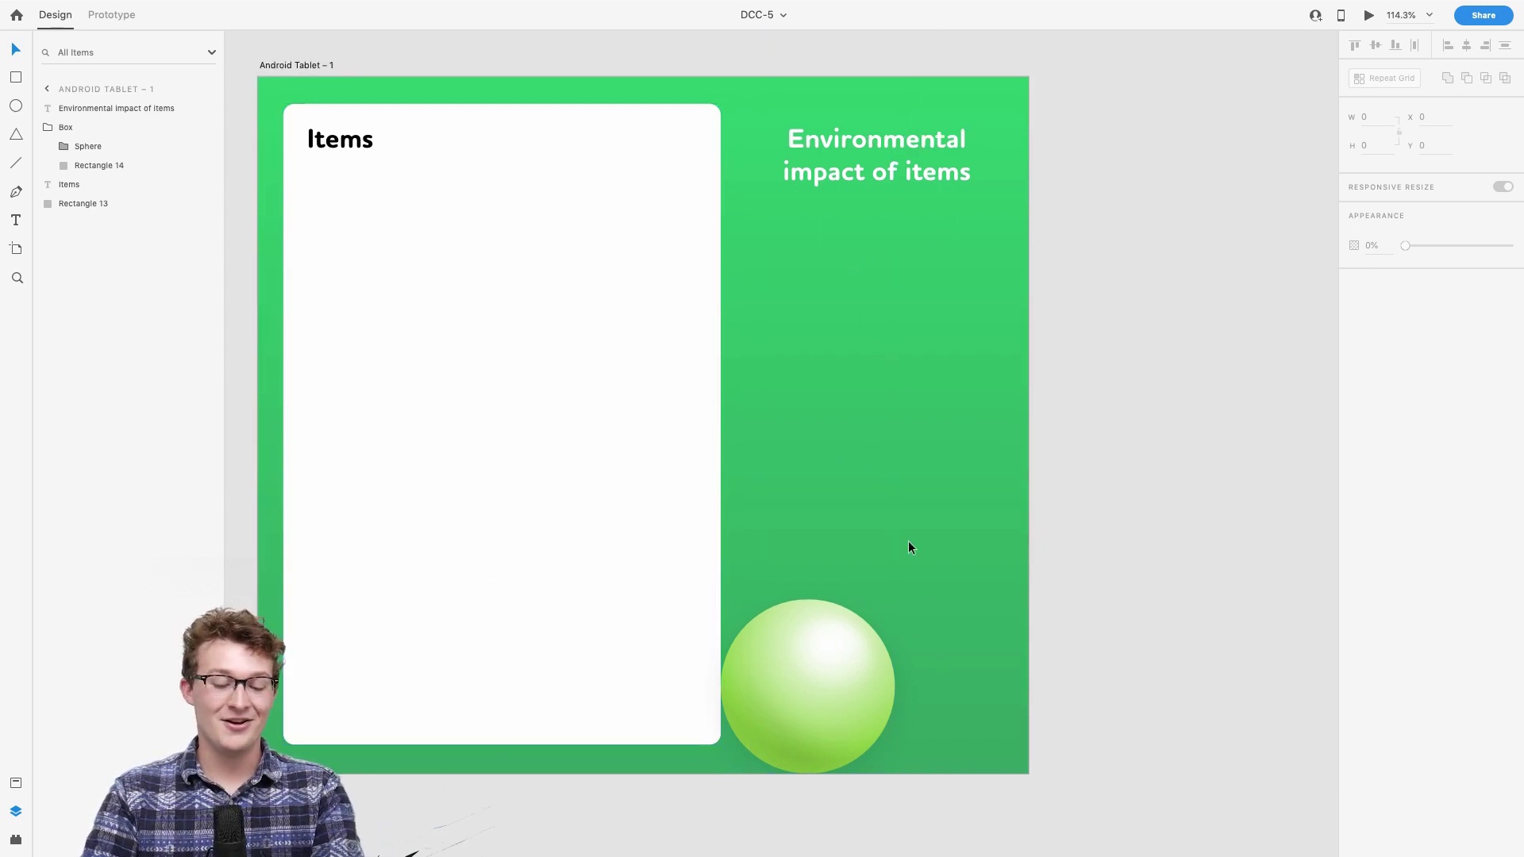
pyautogui.hscroll(2, 656, 500)
pyautogui.hscroll(-5, 656, 500)
pyautogui.hscroll(4, 769, 426)
pyautogui.scroll(-3, 808, 411)
pyautogui.click(808, 411)
pyautogui.scroll(-3, 808, 411)
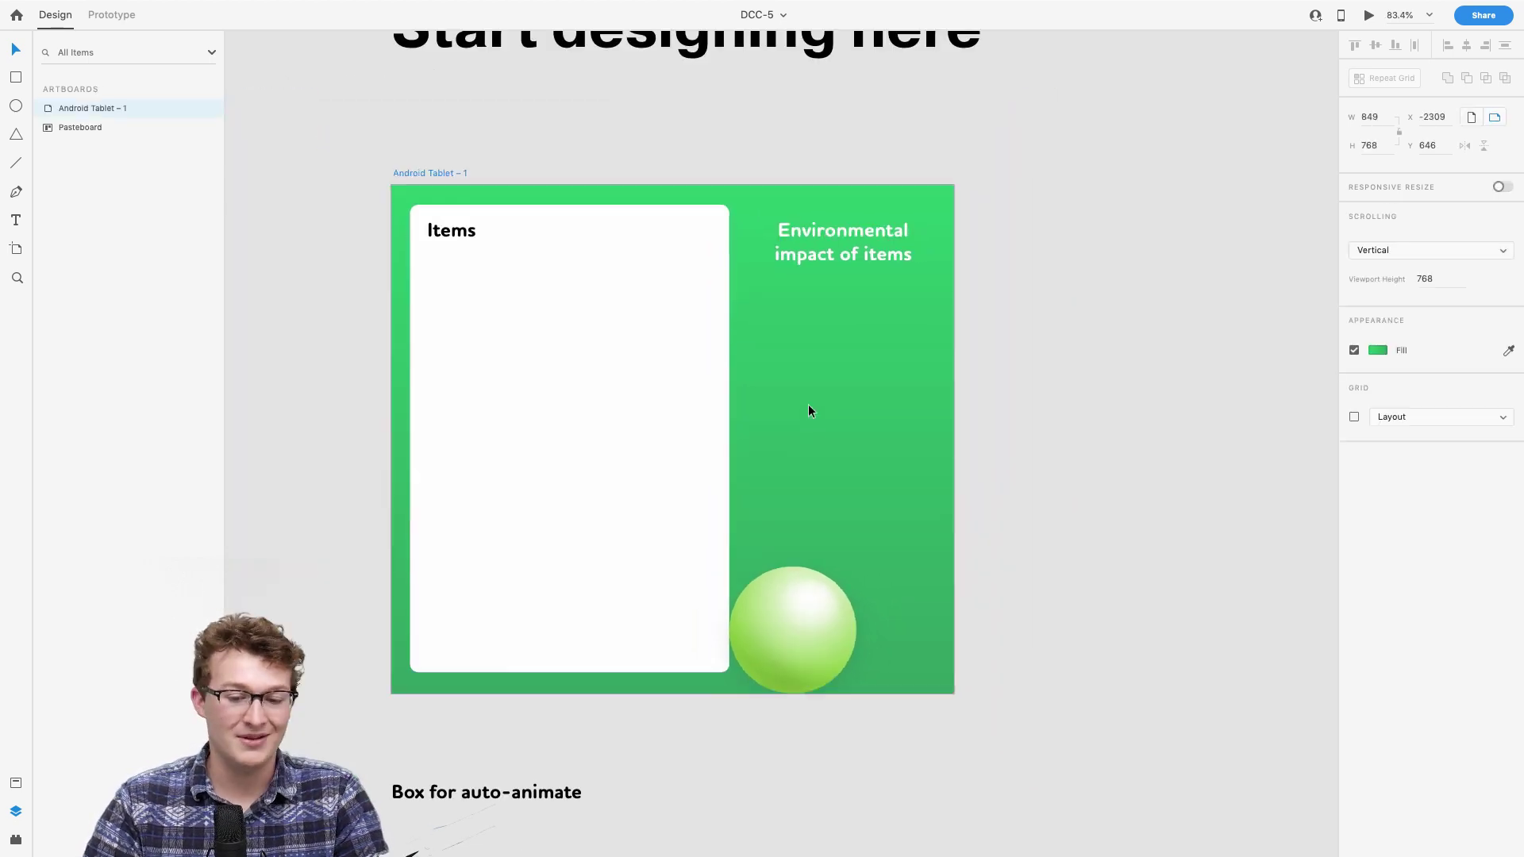
pyautogui.scroll(-3, 808, 411)
pyautogui.click(808, 411)
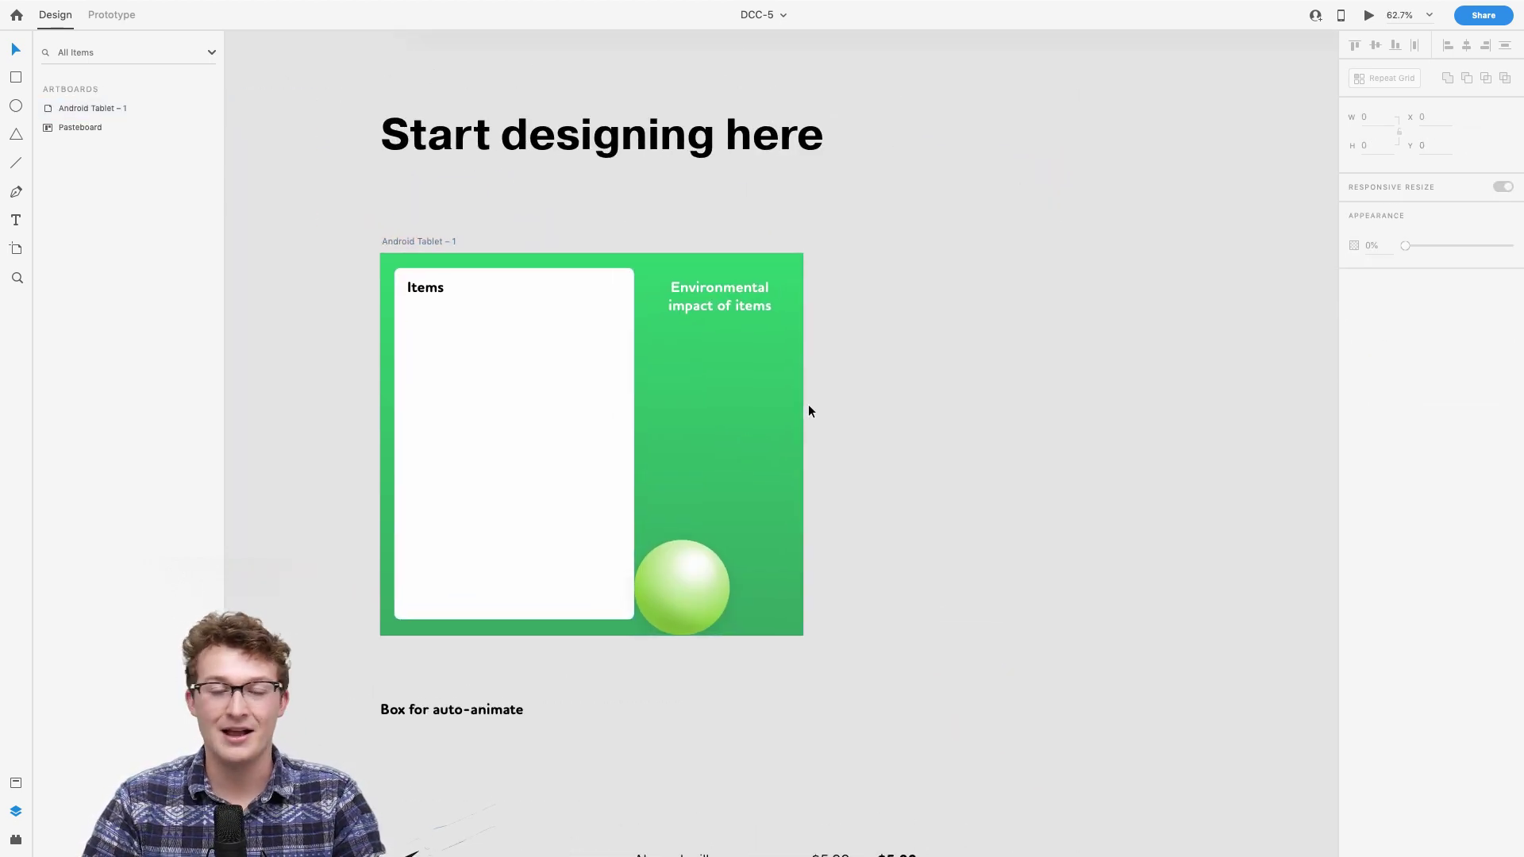
# Step: Look over the tablet artboard together with the grocery item list and Total line placed below it on the pasteboard
pyautogui.scroll(-5, 809, 411)
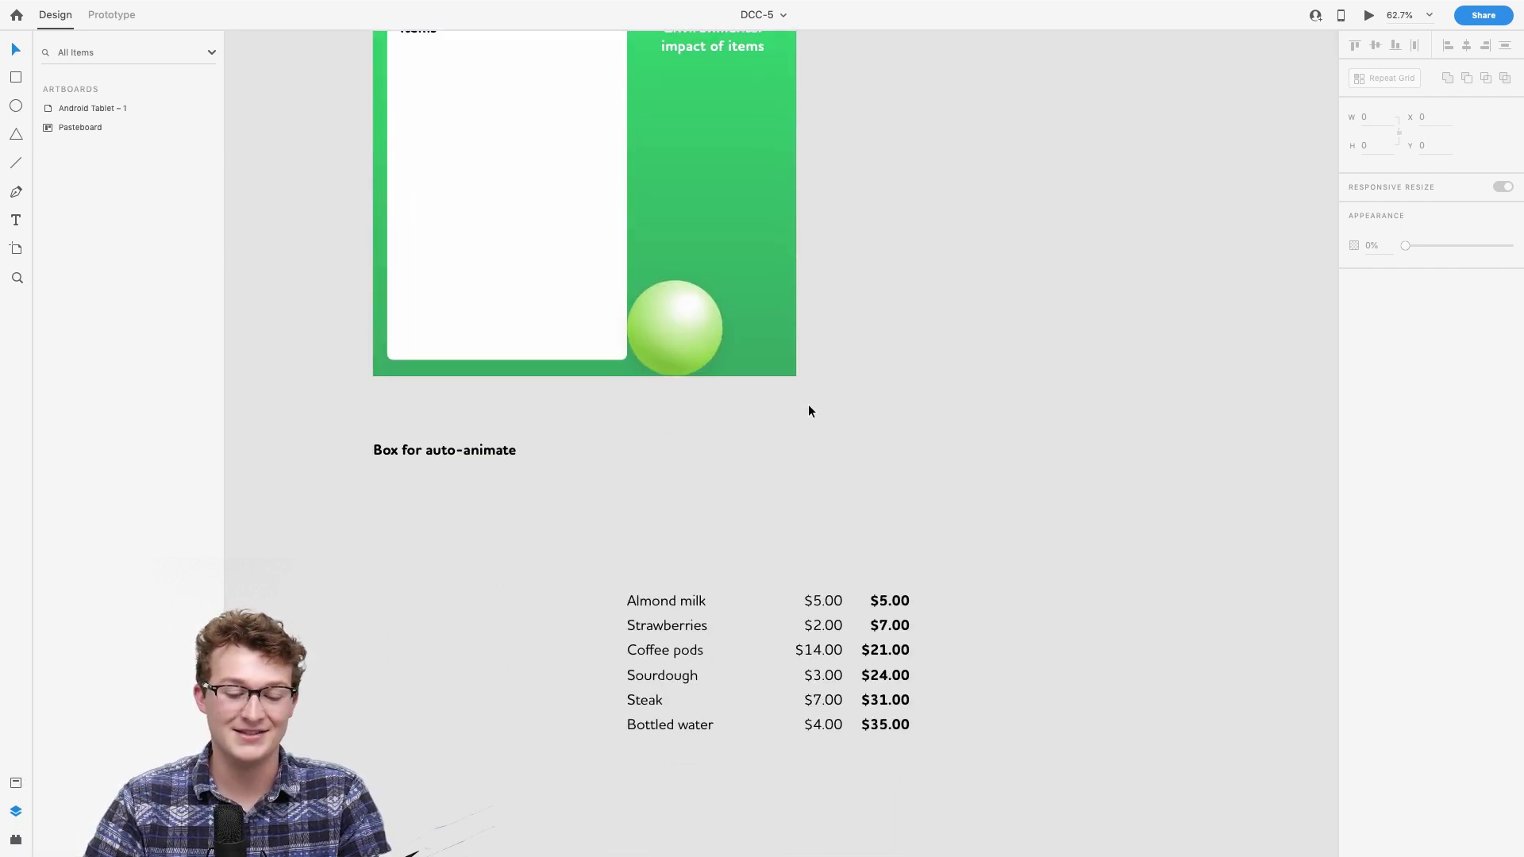
pyautogui.scroll(5, 689, 444)
pyautogui.scroll(6, 689, 444)
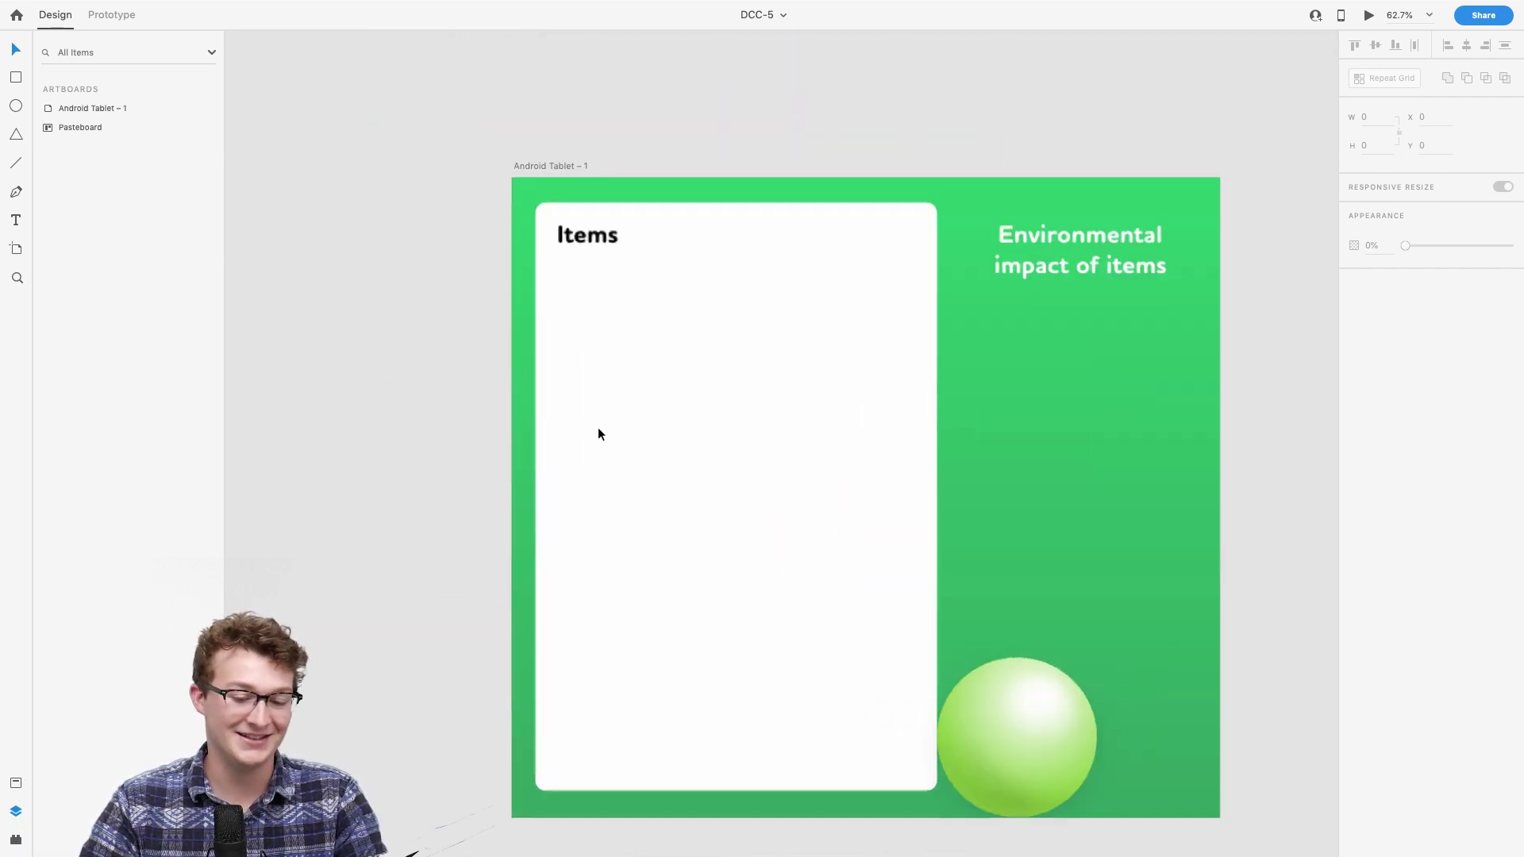
pyautogui.scroll(-4, 598, 429)
pyautogui.scroll(5, 599, 430)
pyautogui.scroll(-4, 598, 430)
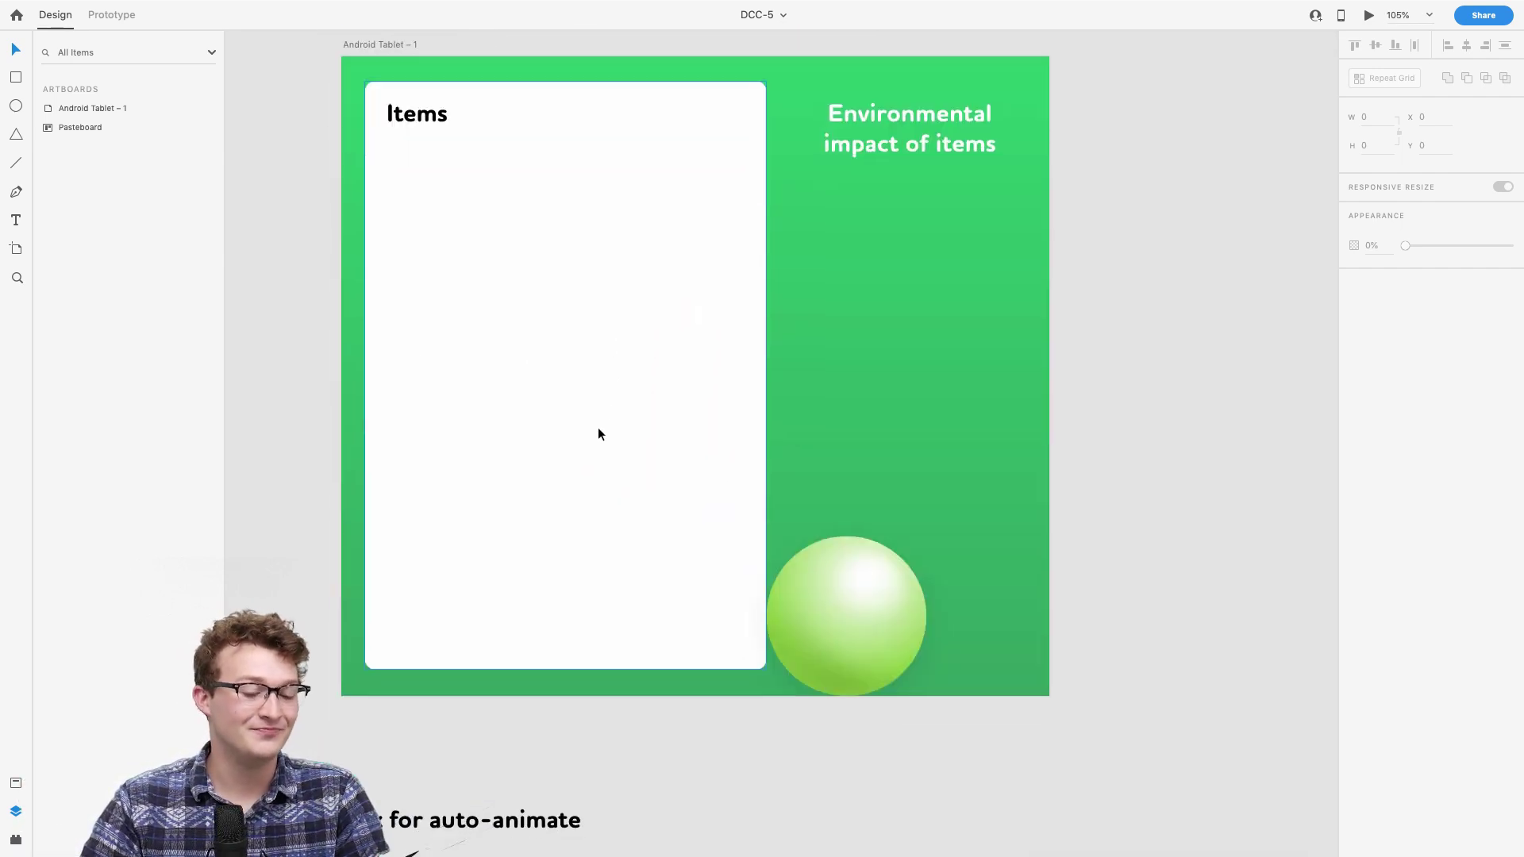
pyautogui.scroll(1, 599, 429)
pyautogui.scroll(-3, 373, 174)
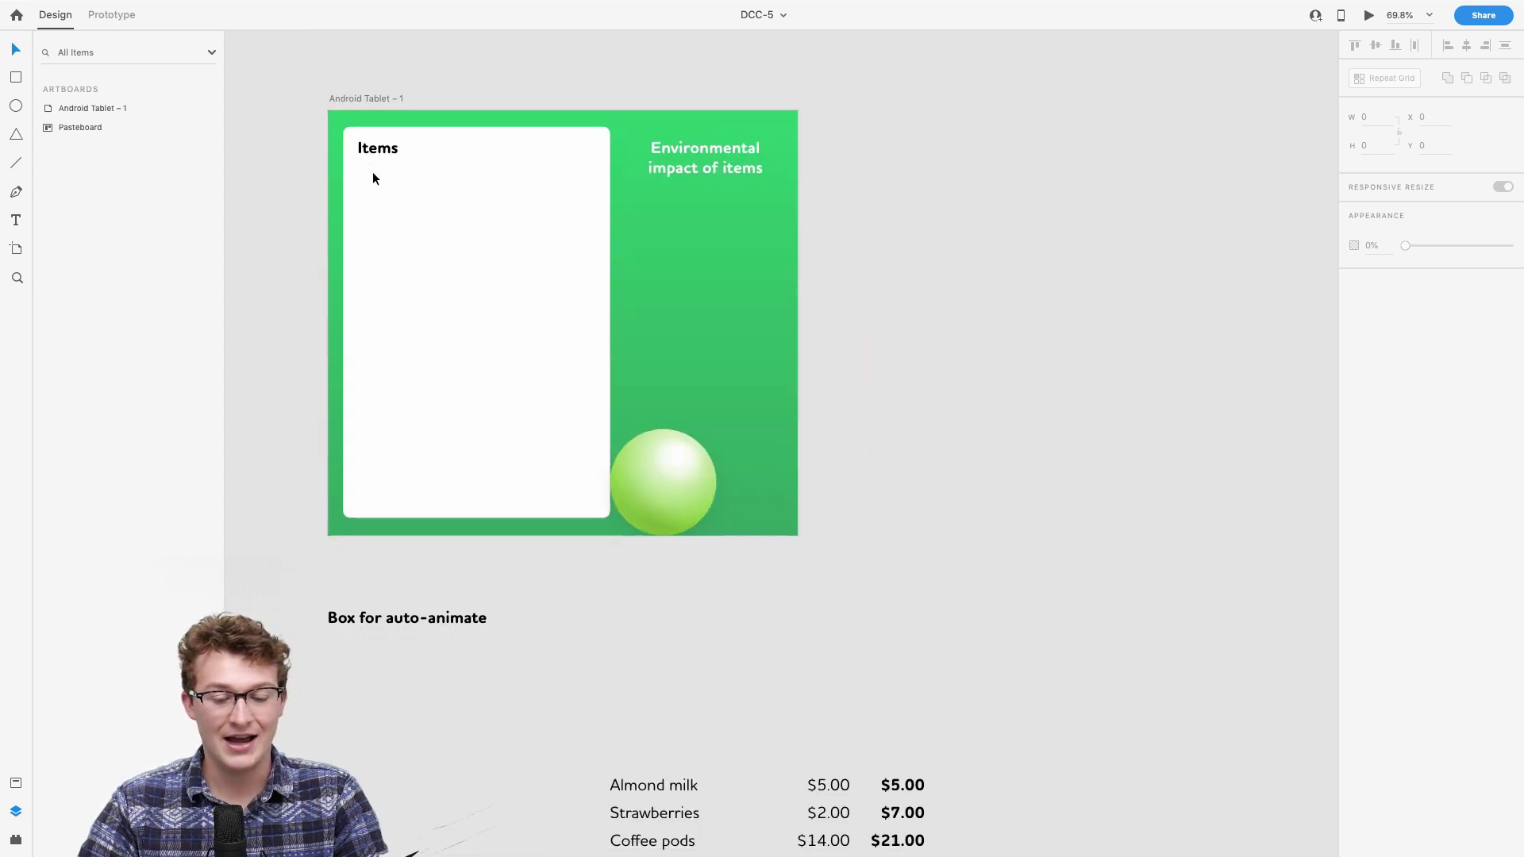
pyautogui.scroll(3, 373, 175)
pyautogui.scroll(-4, 373, 174)
pyautogui.scroll(-3, 584, 454)
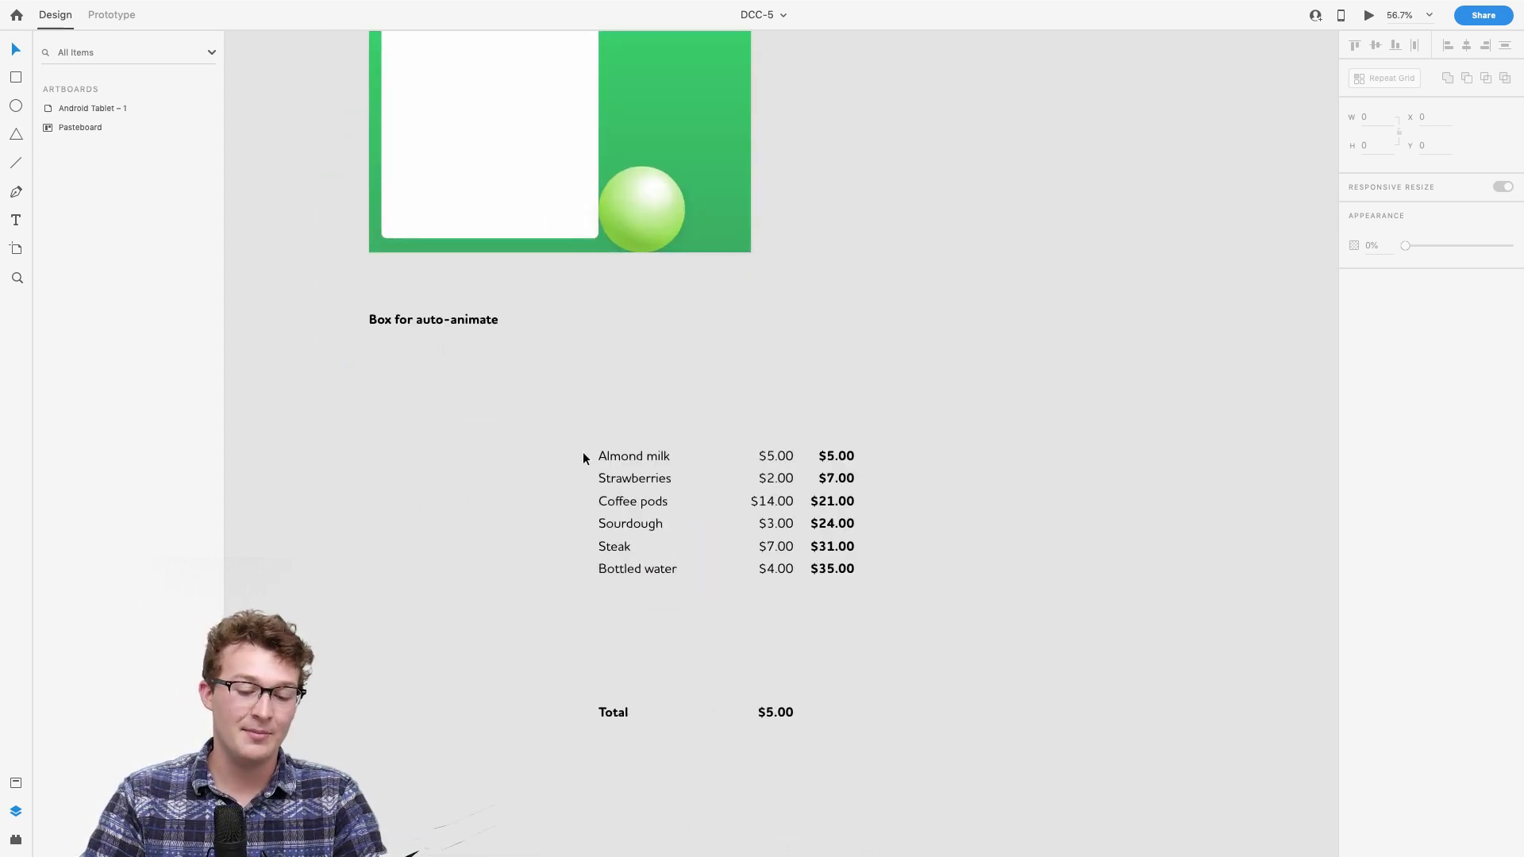
# Step: Inspect the grocery list's repeat grid of item names and prices, and the separate bold running totals beside it
pyautogui.scroll(4, 584, 454)
pyautogui.scroll(-2, 582, 453)
pyautogui.hscroll(4, 583, 453)
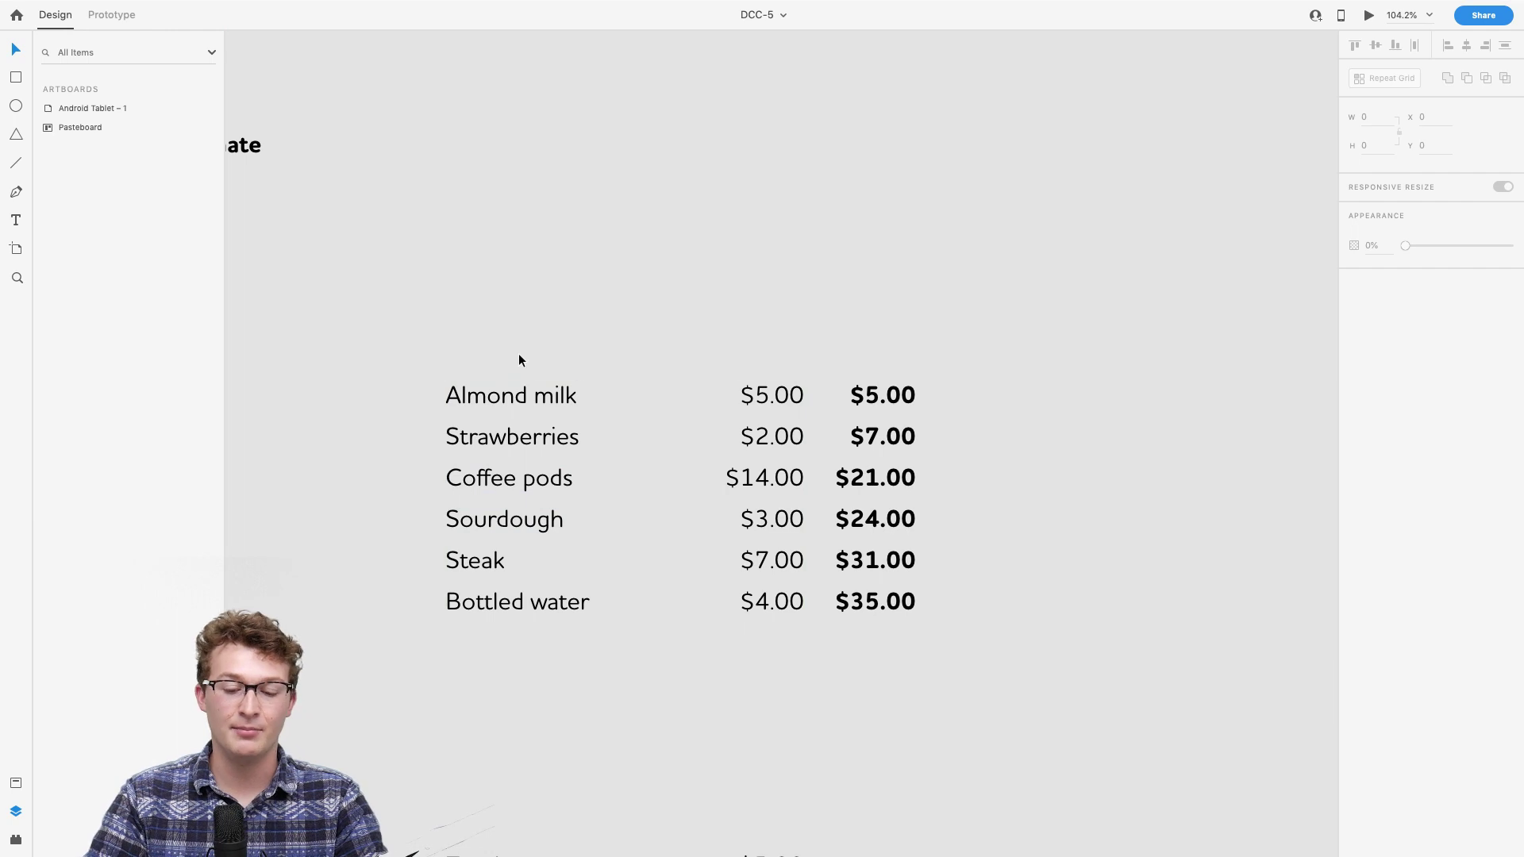
pyautogui.moveTo(518, 356); pyautogui.dragTo(812, 570)
pyautogui.moveTo(621, 627)
pyautogui.mouseDown()
pyautogui.moveTo(622, 803)
pyautogui.moveTo(623, 524)
pyautogui.moveTo(629, 747)
pyautogui.moveTo(624, 628)
pyautogui.mouseUp()
pyautogui.doubleClick(500, 520)
pyautogui.keyDown('shift'); pyautogui.click(750, 524); pyautogui.keyUp('shift')
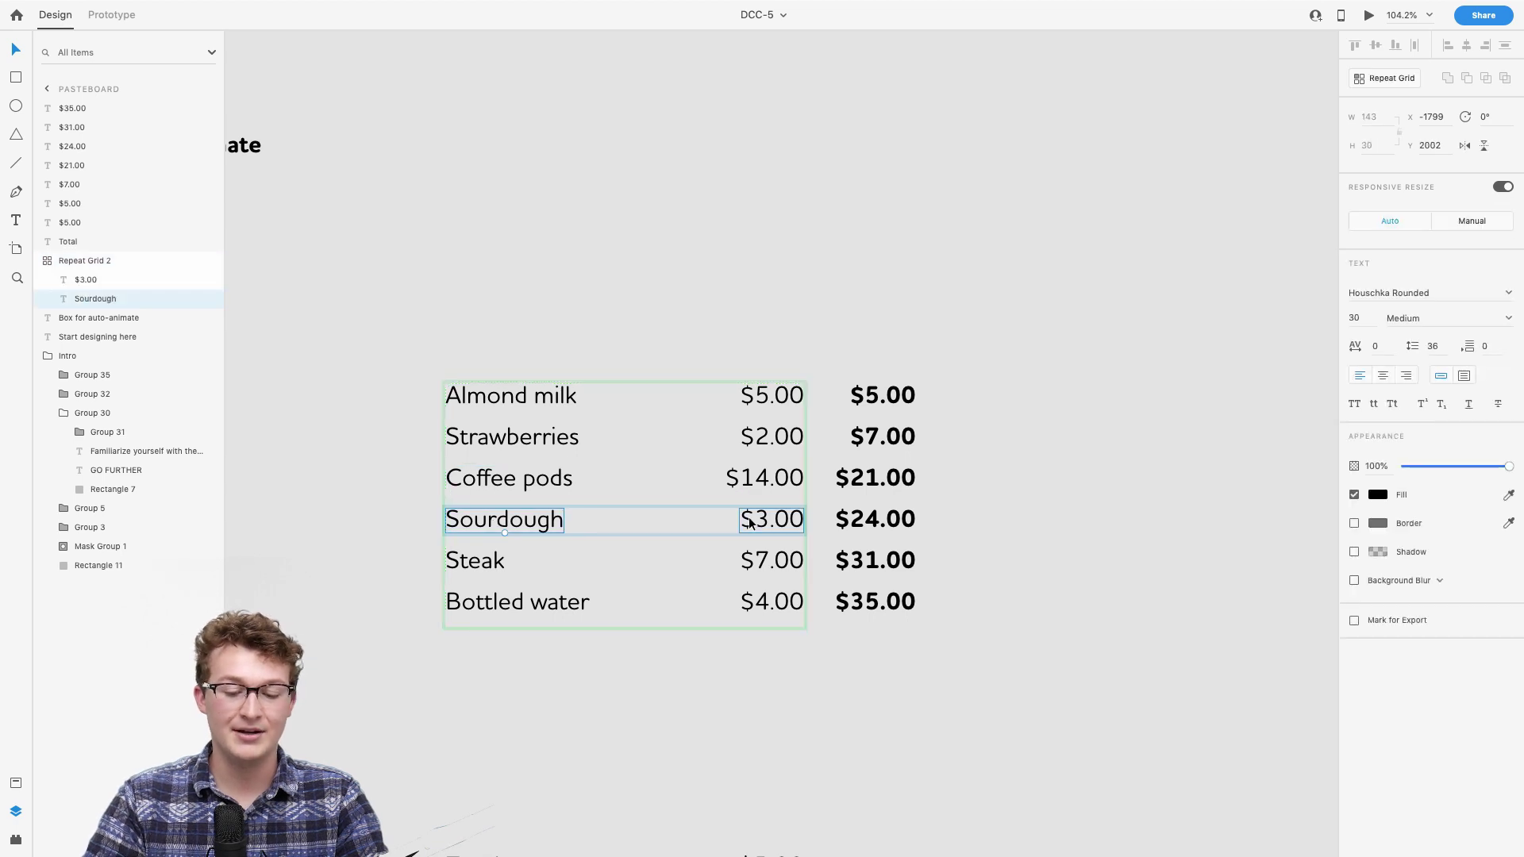
pyautogui.click(752, 522)
pyautogui.click(897, 403)
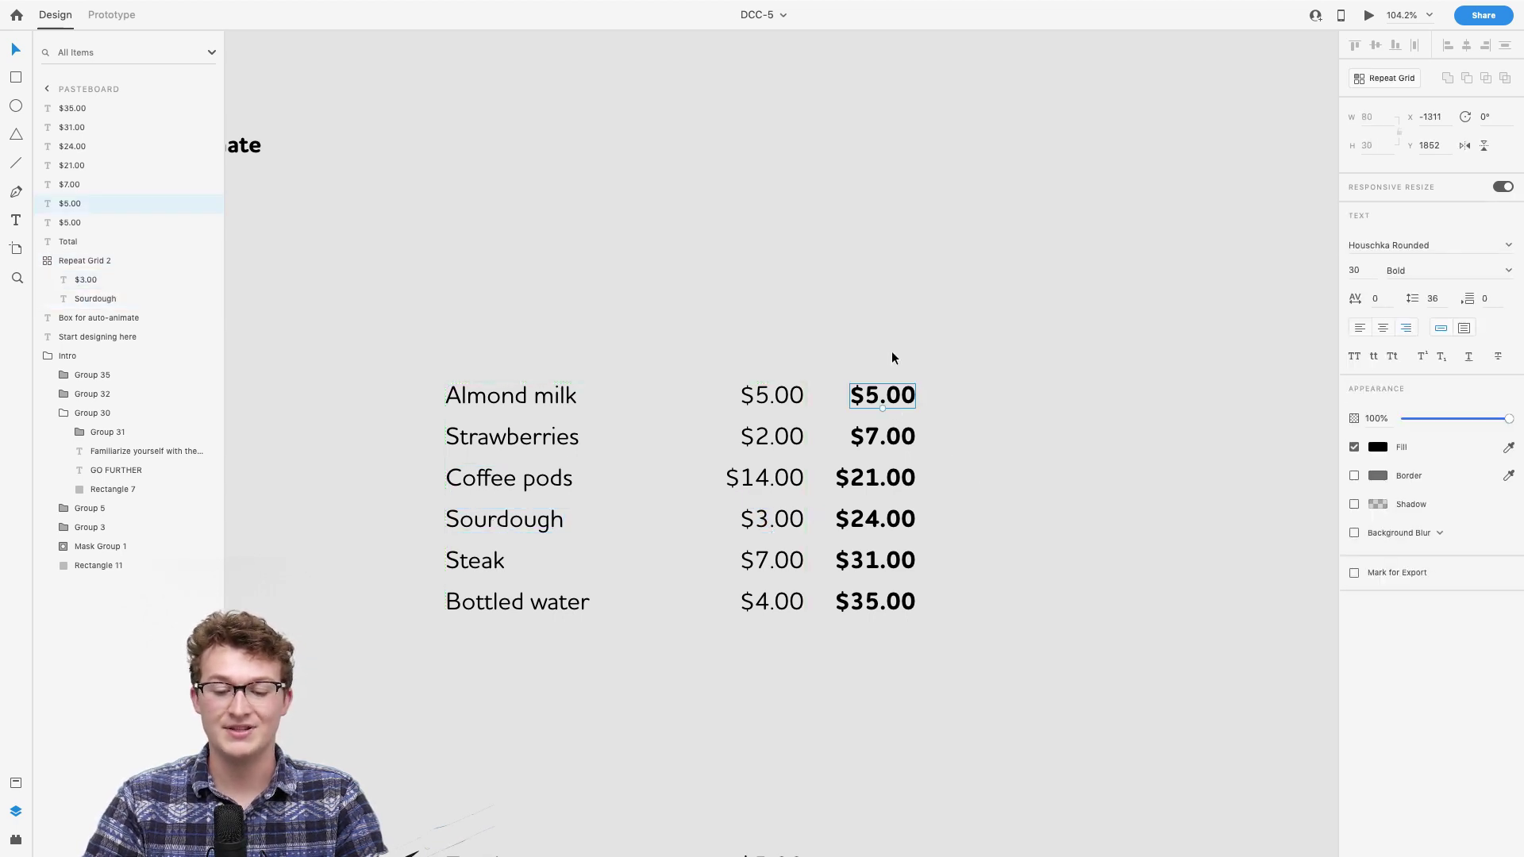
pyautogui.moveTo(888, 350); pyautogui.dragTo(894, 613)
pyautogui.click(979, 500)
pyautogui.scroll(-3, 980, 500)
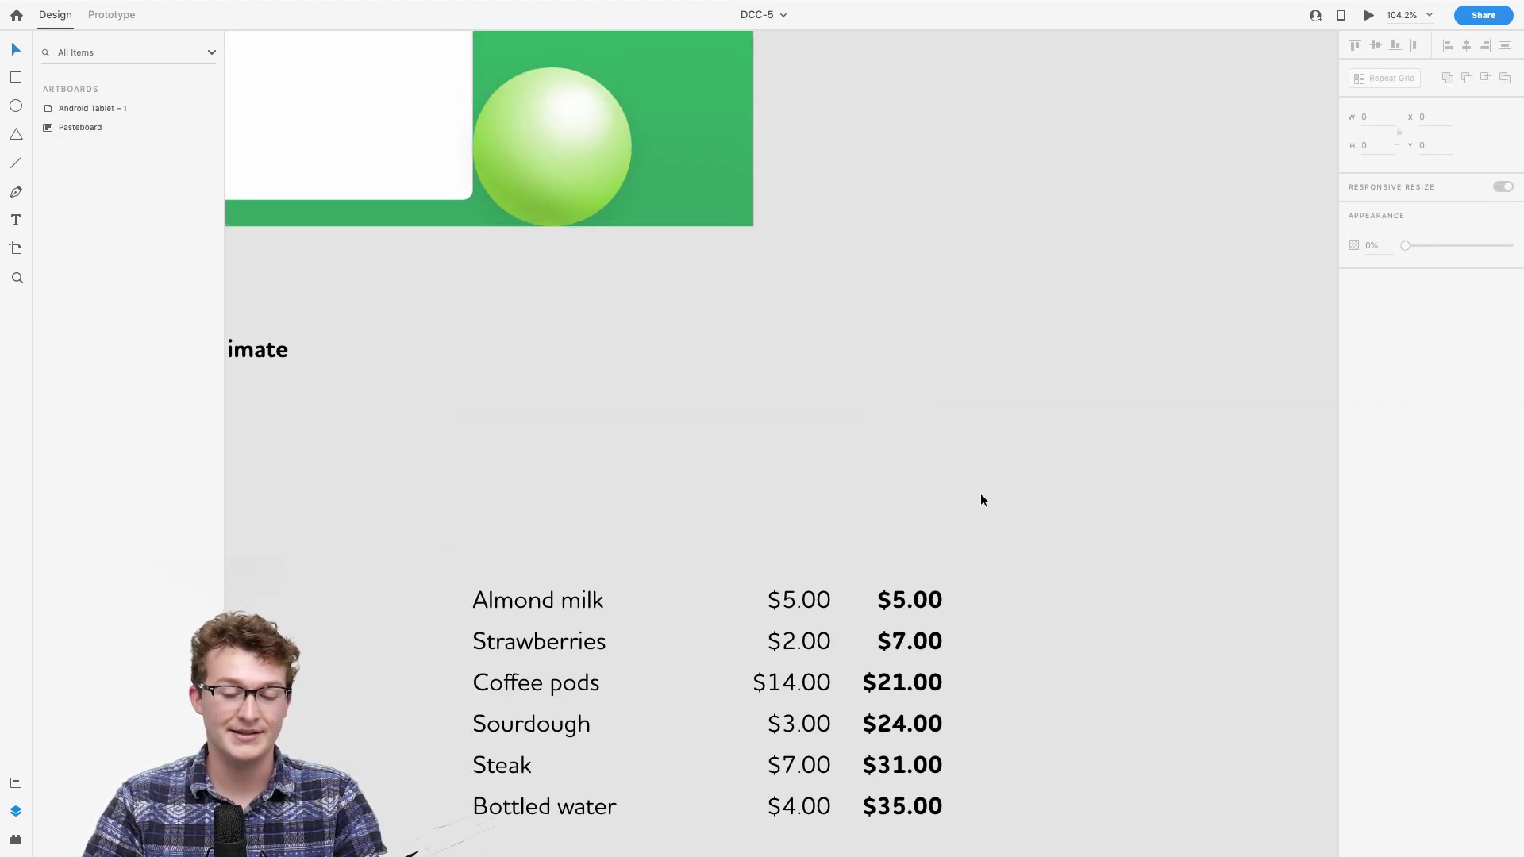
# Step: Return to the checkout monitor design and select the whole Android Tablet – 1 artboard
pyautogui.scroll(1, 980, 500)
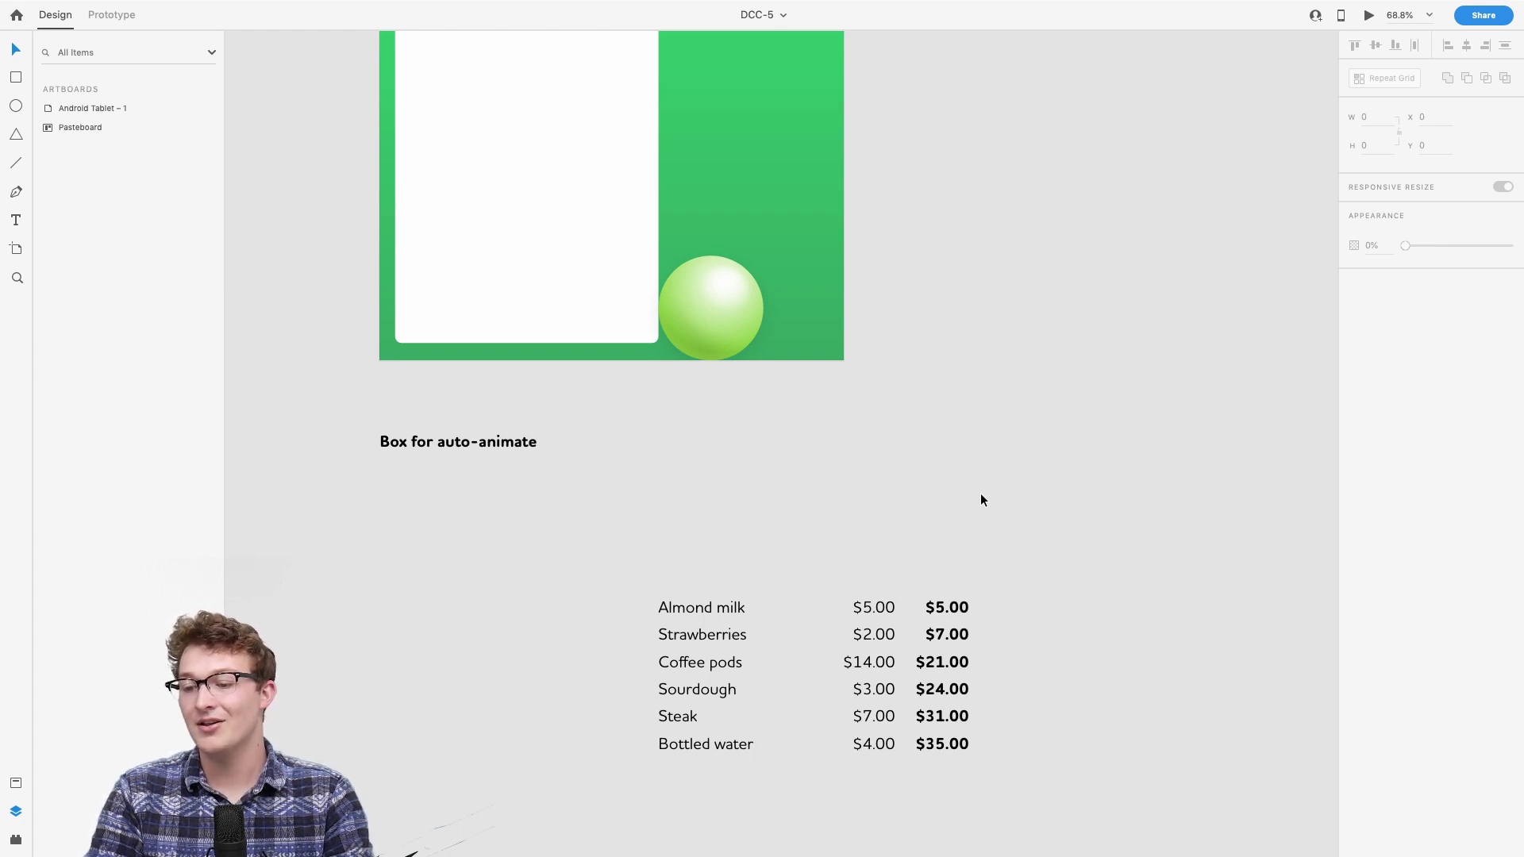
pyautogui.scroll(5, 981, 501)
pyautogui.scroll(3, 981, 500)
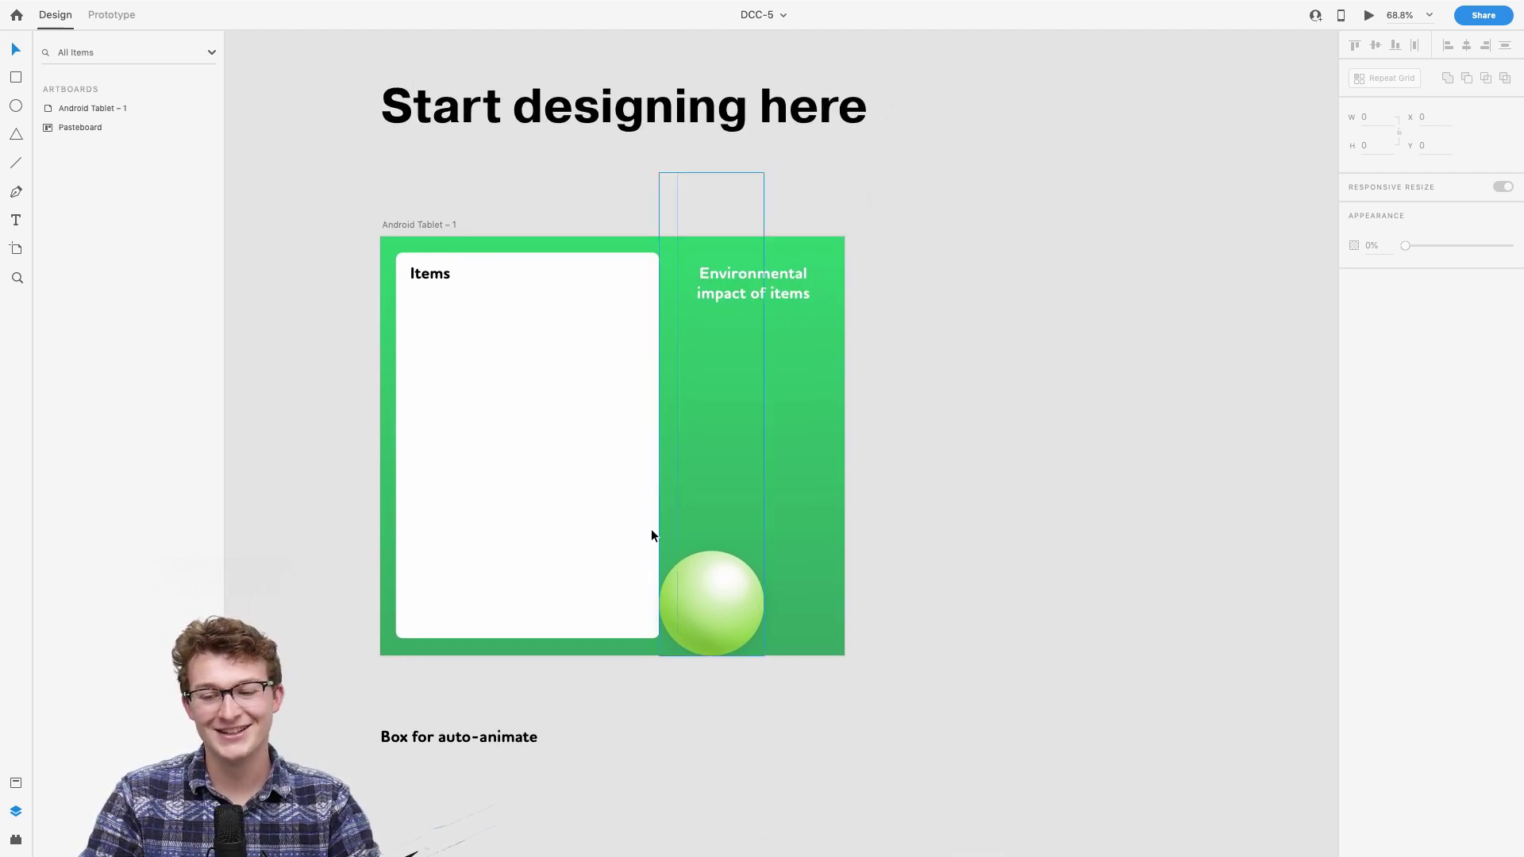
pyautogui.scroll(3, 651, 529)
pyautogui.scroll(2, 651, 529)
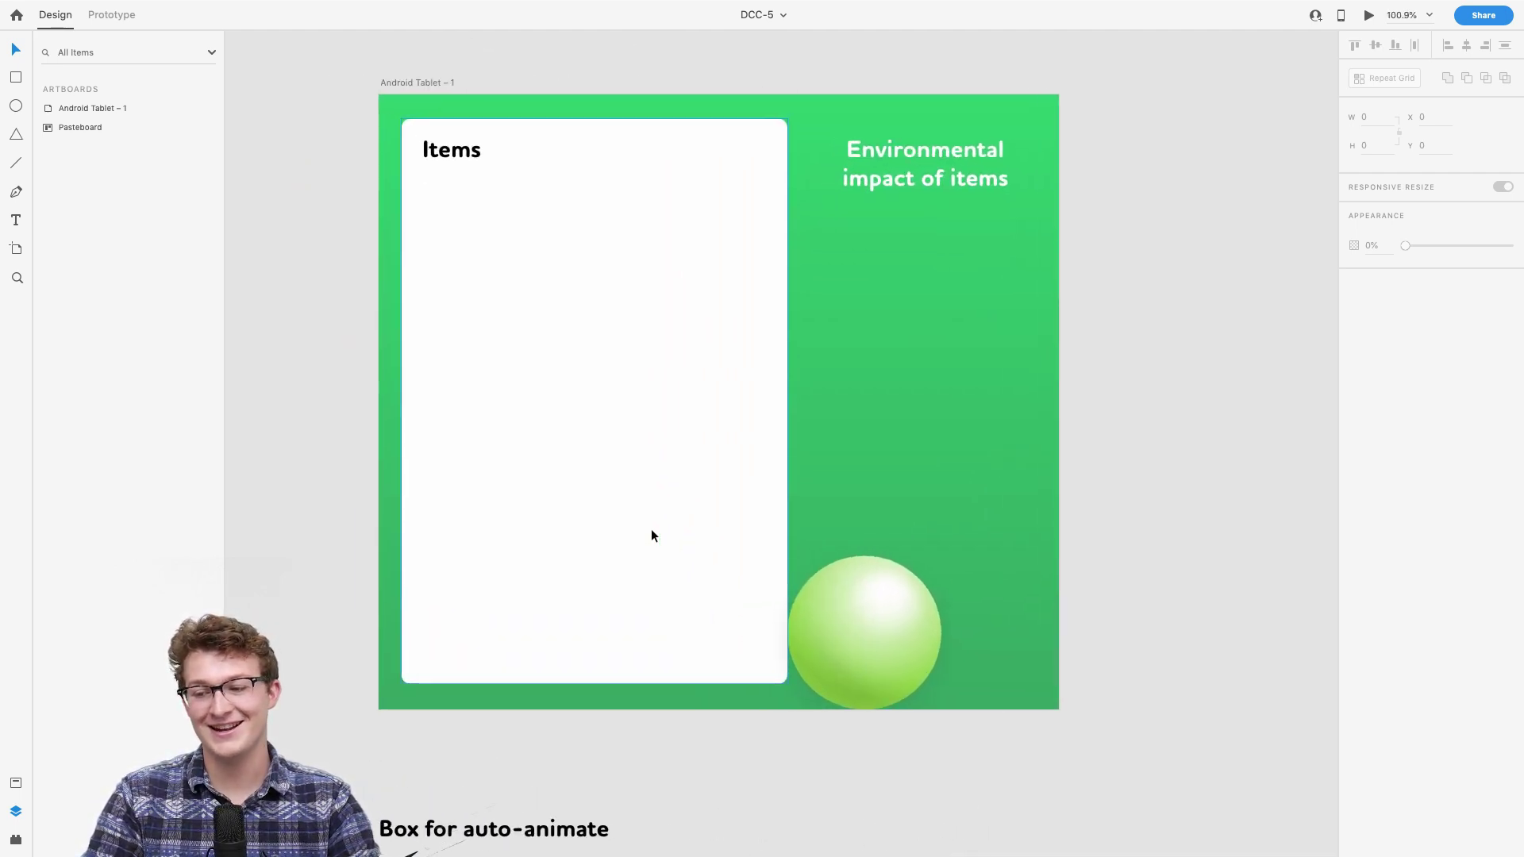
pyautogui.scroll(1, 488, 570)
pyautogui.hscroll(2, 488, 570)
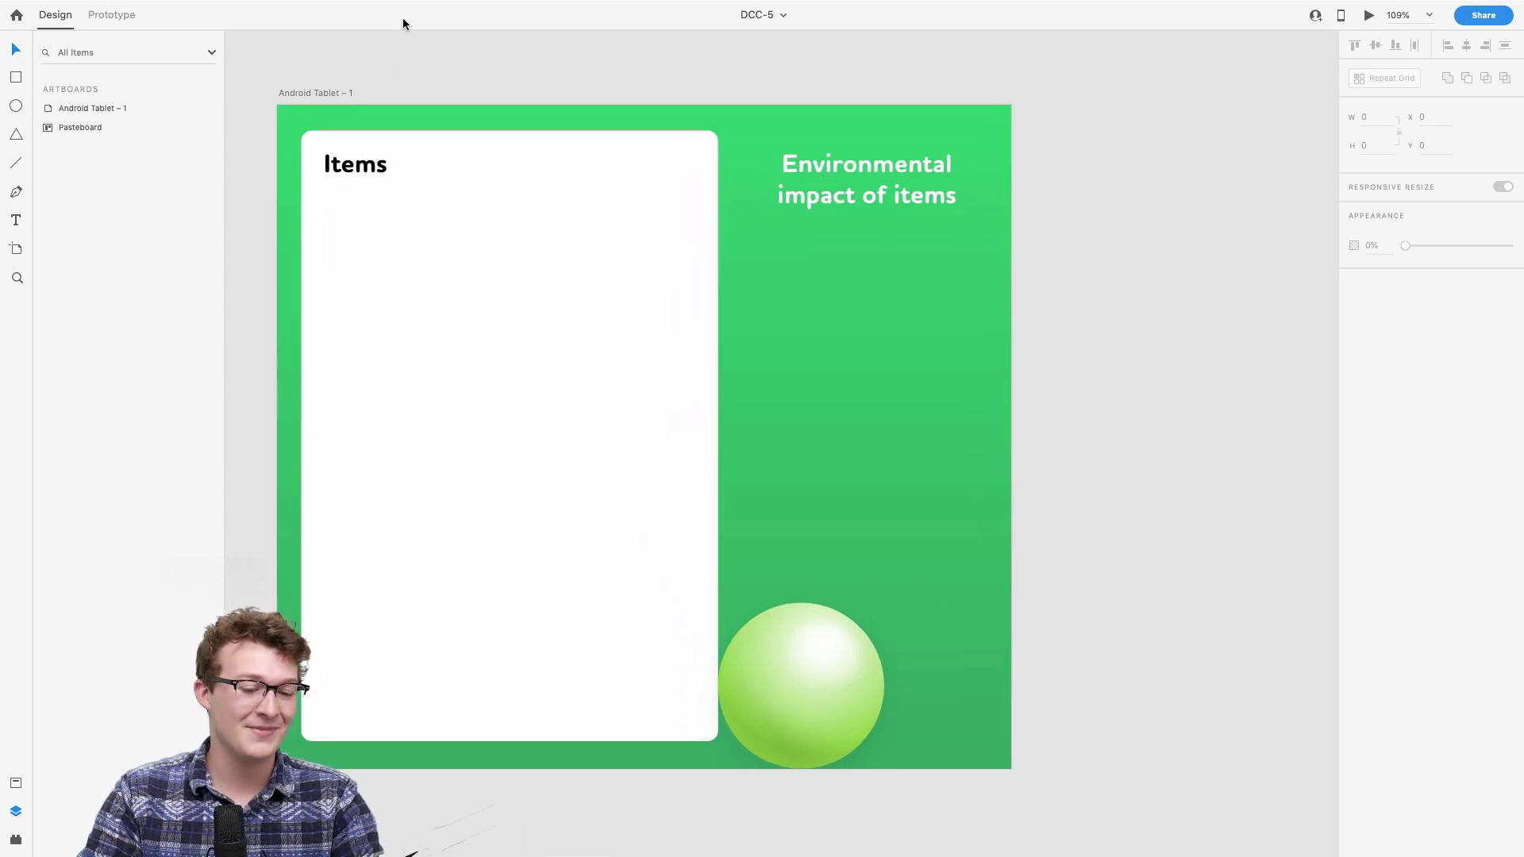
pyautogui.click(338, 94)
pyautogui.scroll(-3, 692, 358)
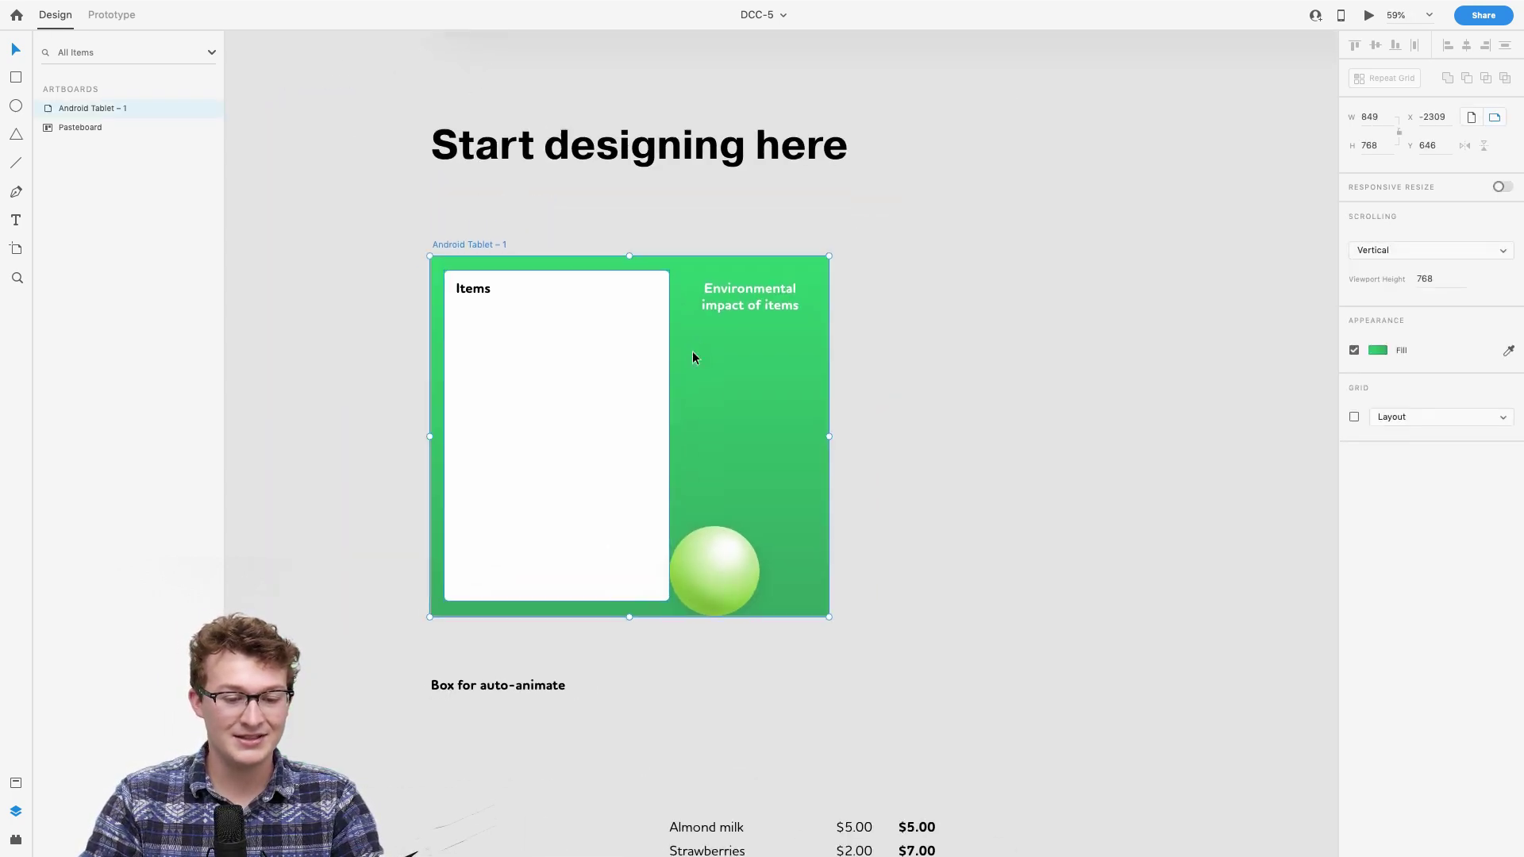
pyautogui.scroll(-1, 693, 358)
pyautogui.hscroll(-2, 692, 358)
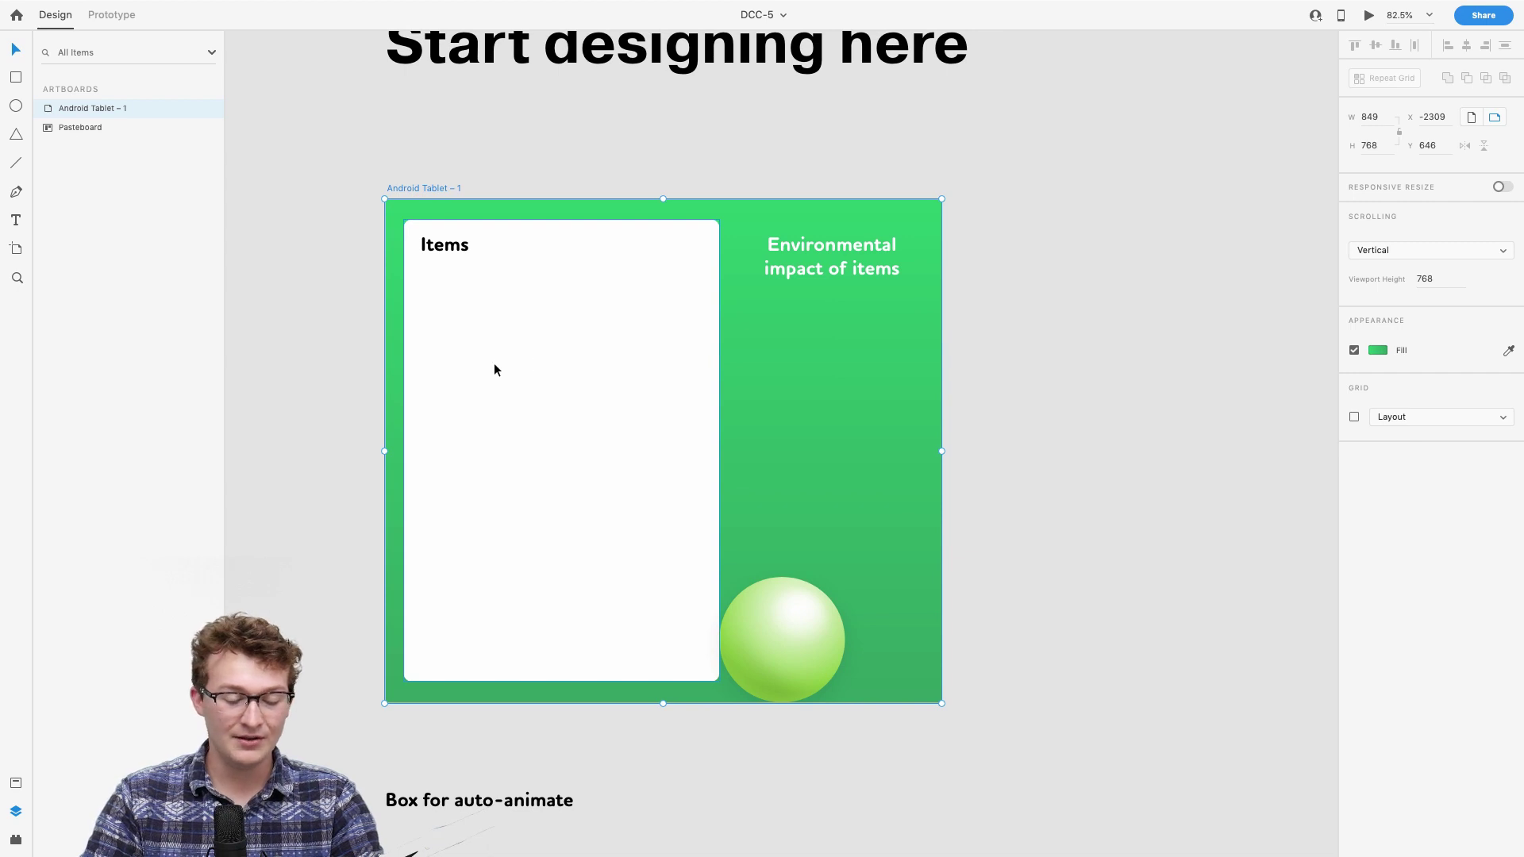
pyautogui.hscroll(2, 493, 370)
pyautogui.scroll(1, 452, 391)
pyautogui.hscroll(1, 453, 392)
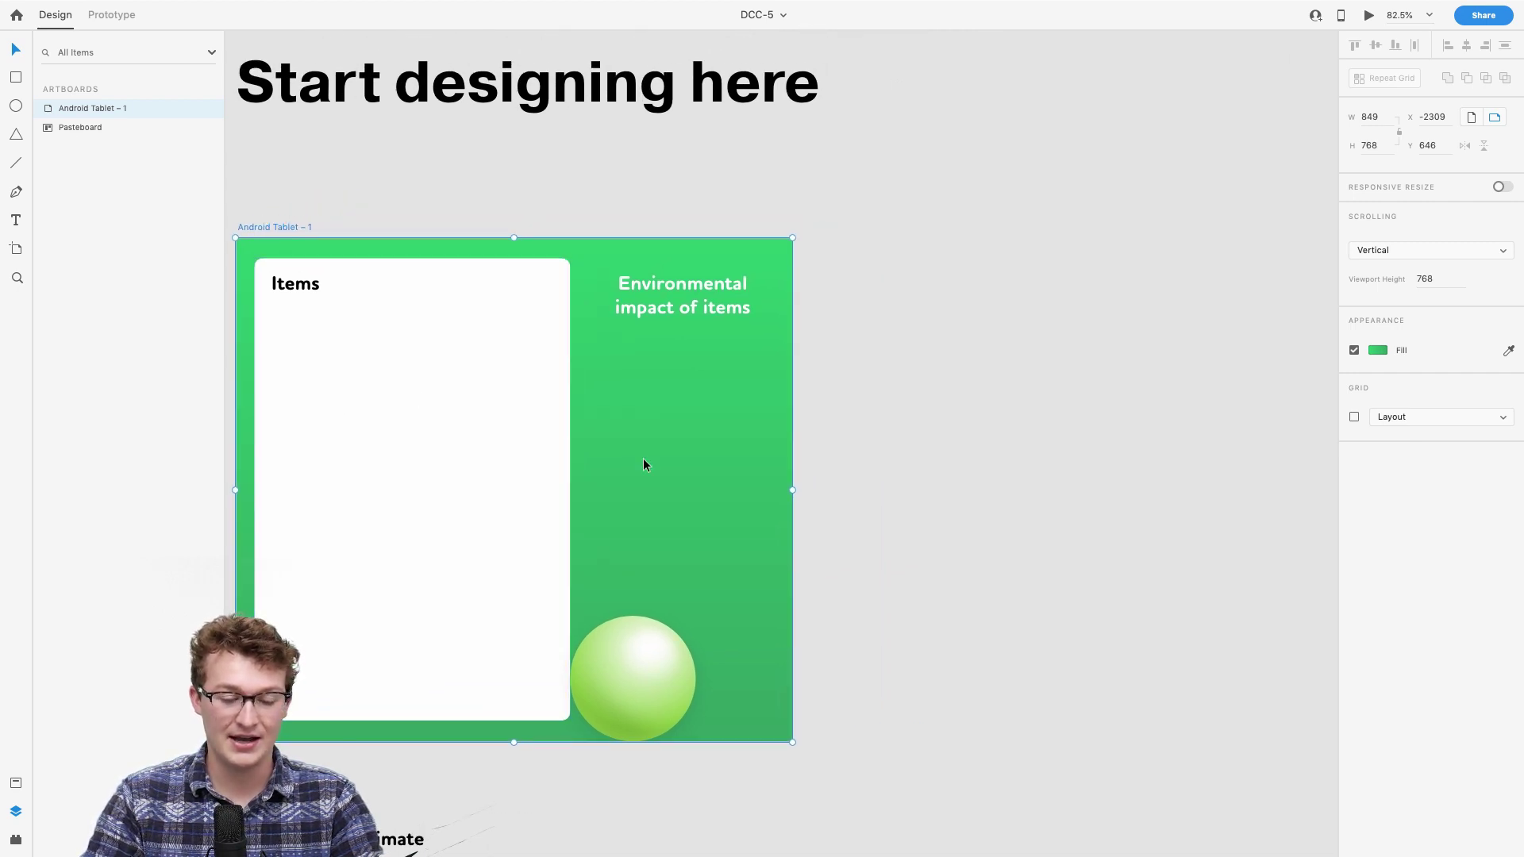
pyautogui.scroll(-2, 643, 460)
pyautogui.hscroll(-2, 643, 460)
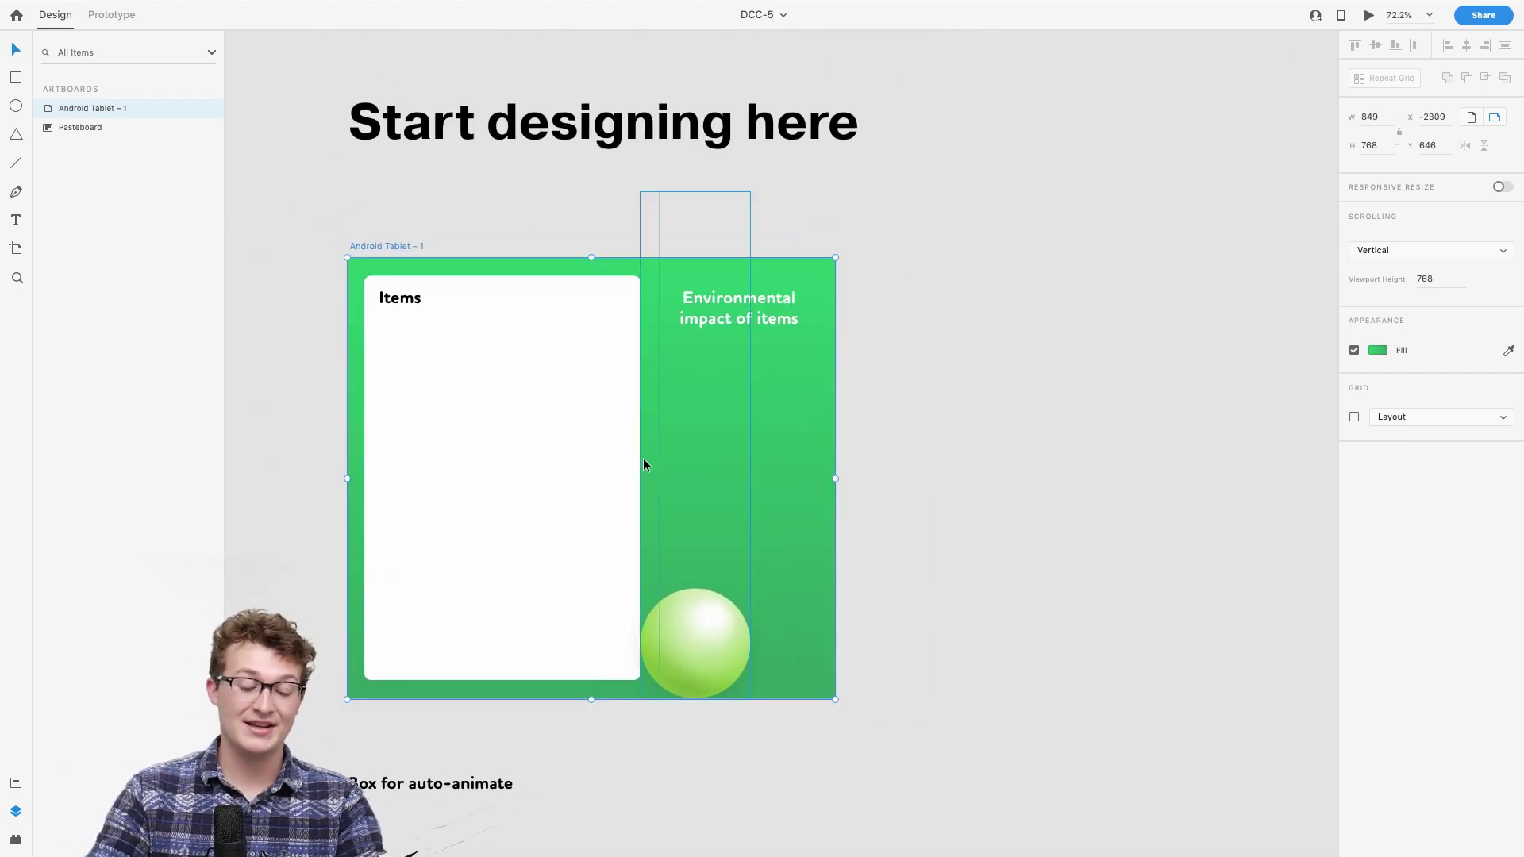
# Step: Duplicate the Android Tablet – 1 artboard, placing the copy to its right
pyautogui.scroll(-3, 750, 572)
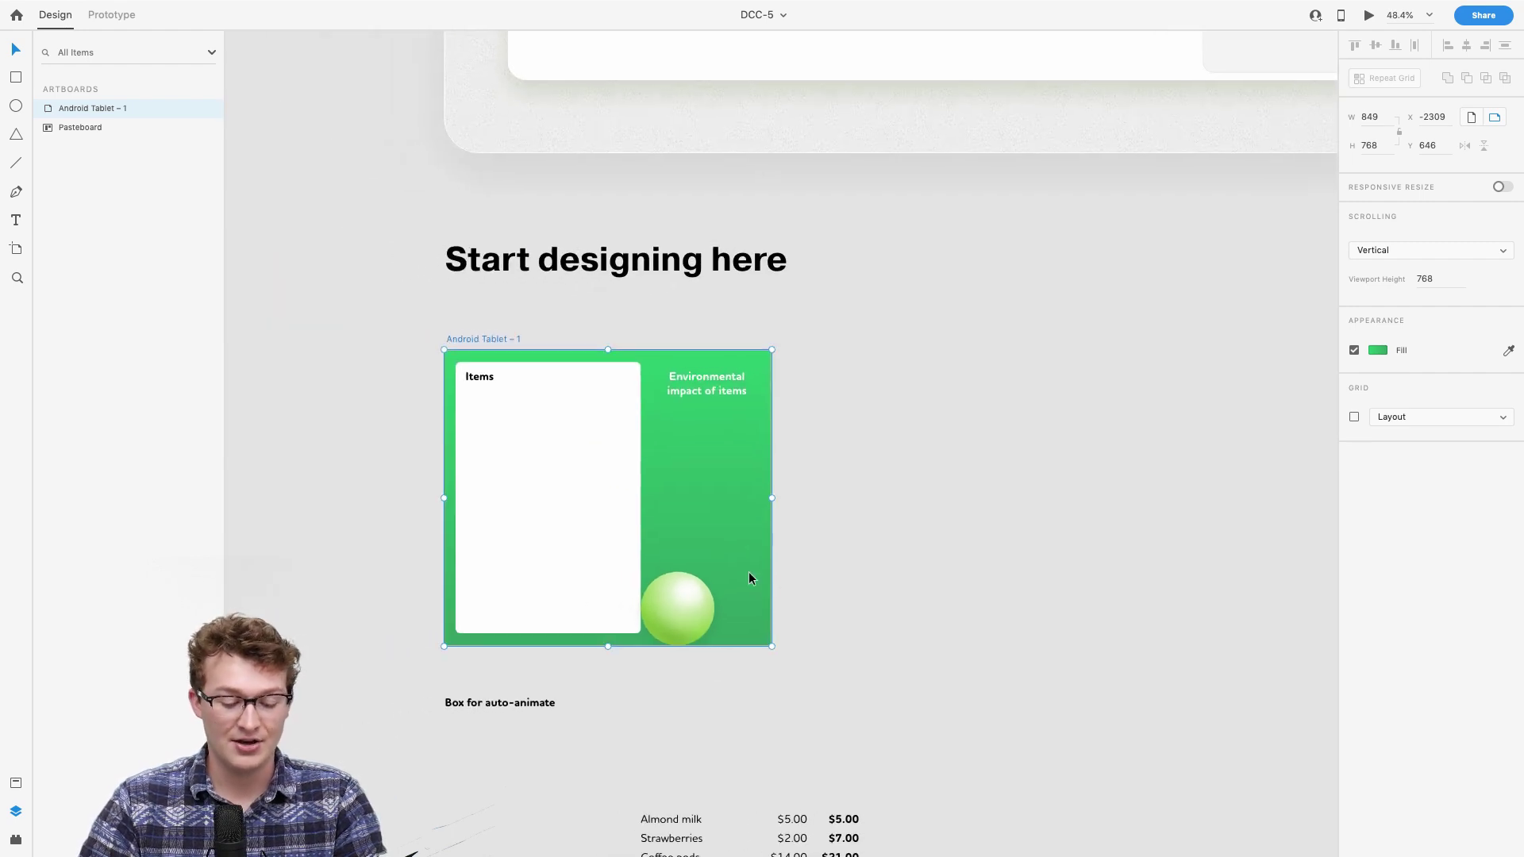
pyautogui.hotkey('ctrl', 'd')
pyautogui.click(468, 340)
pyautogui.click(785, 339)
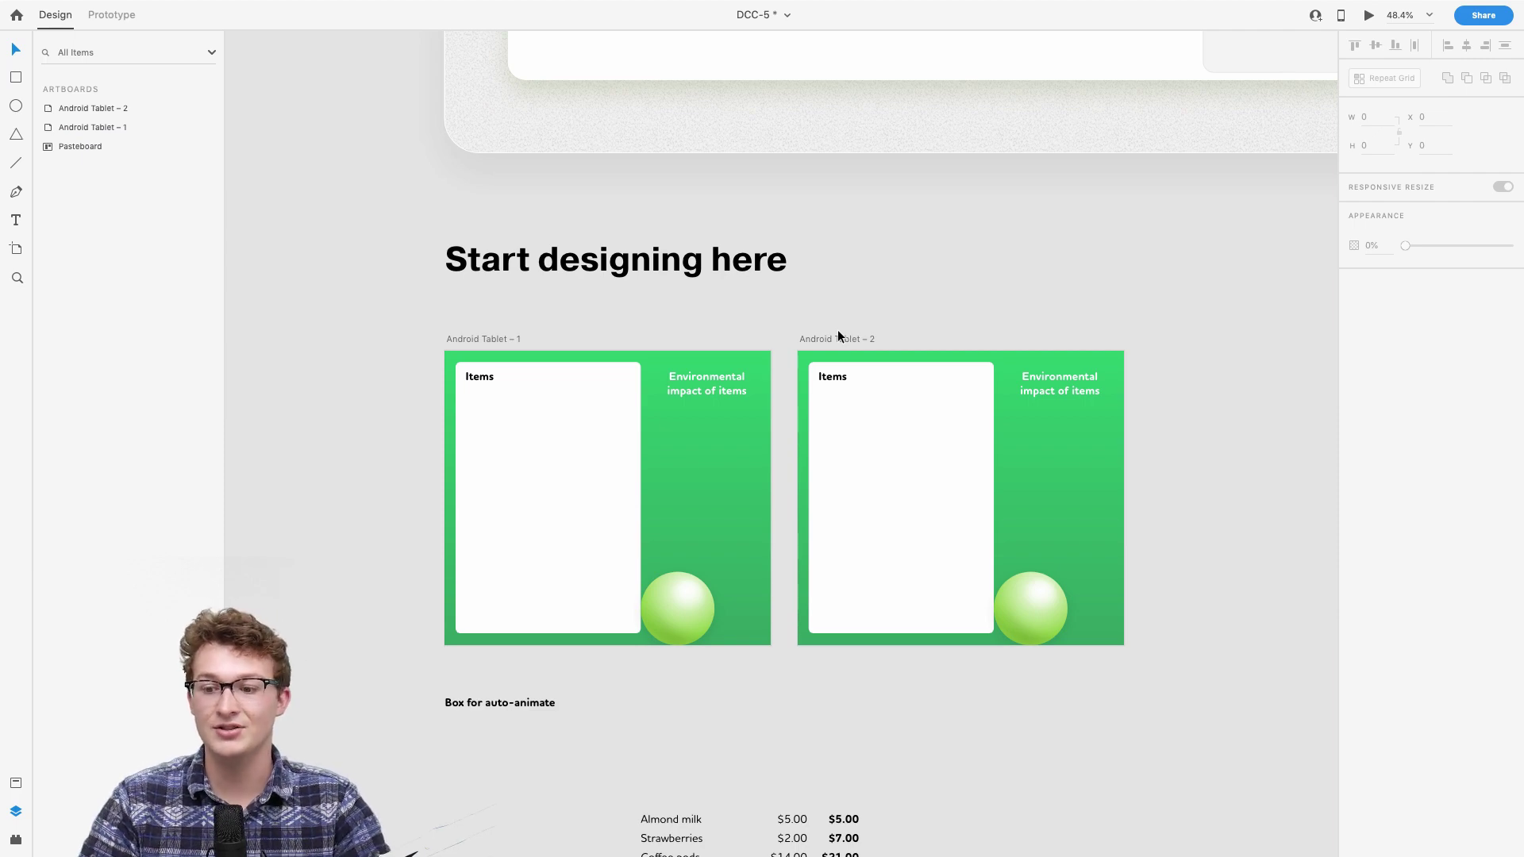
pyautogui.scroll(5, 608, 468)
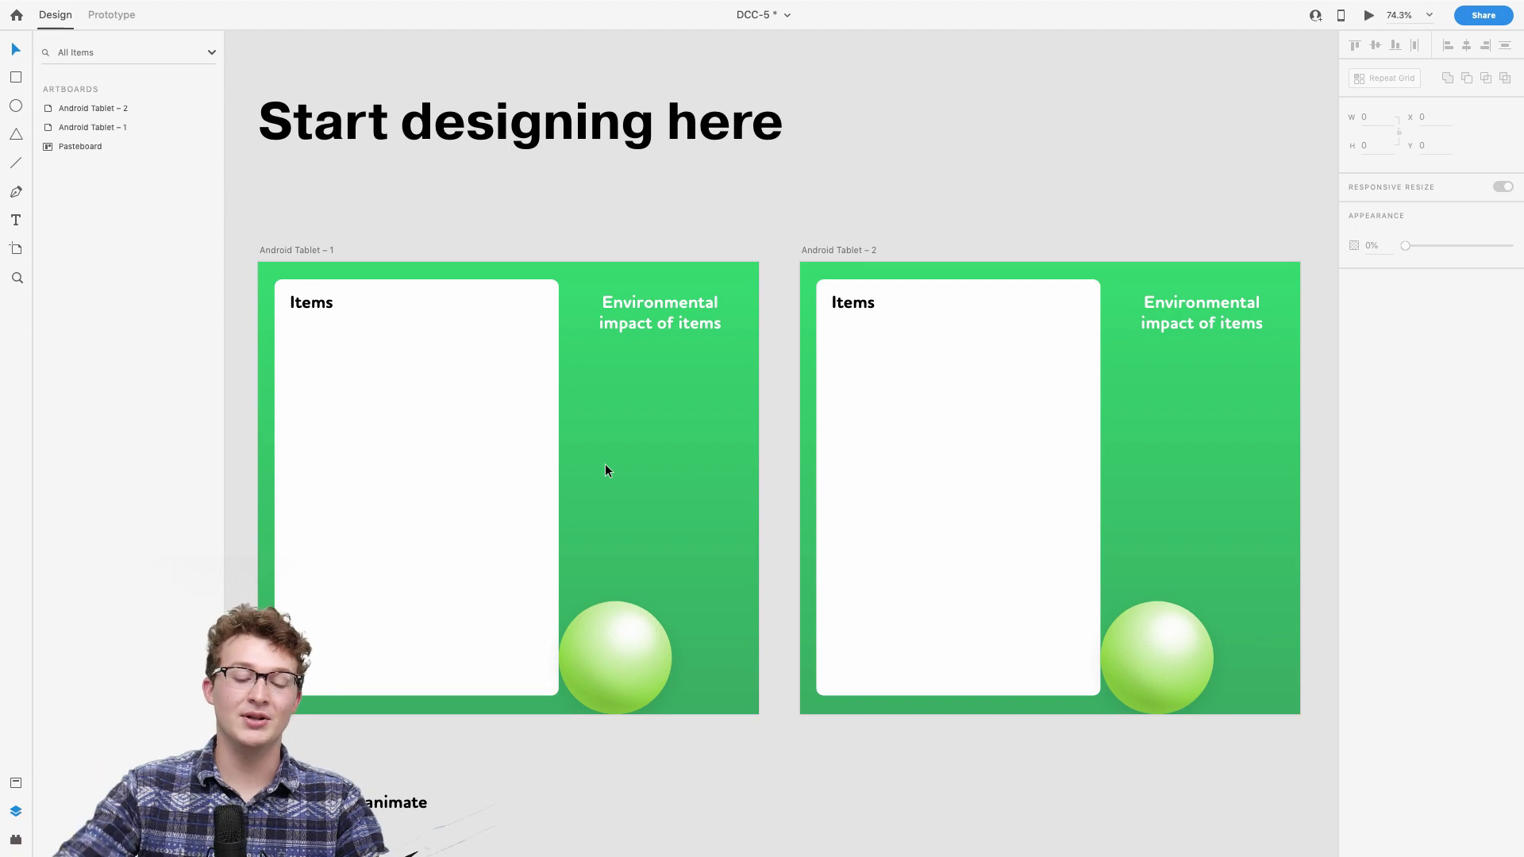
# Step: Move the Sphere inside Android Tablet – 1's Box group straight up above the artboard, to about Y -213
pyautogui.click(597, 647)
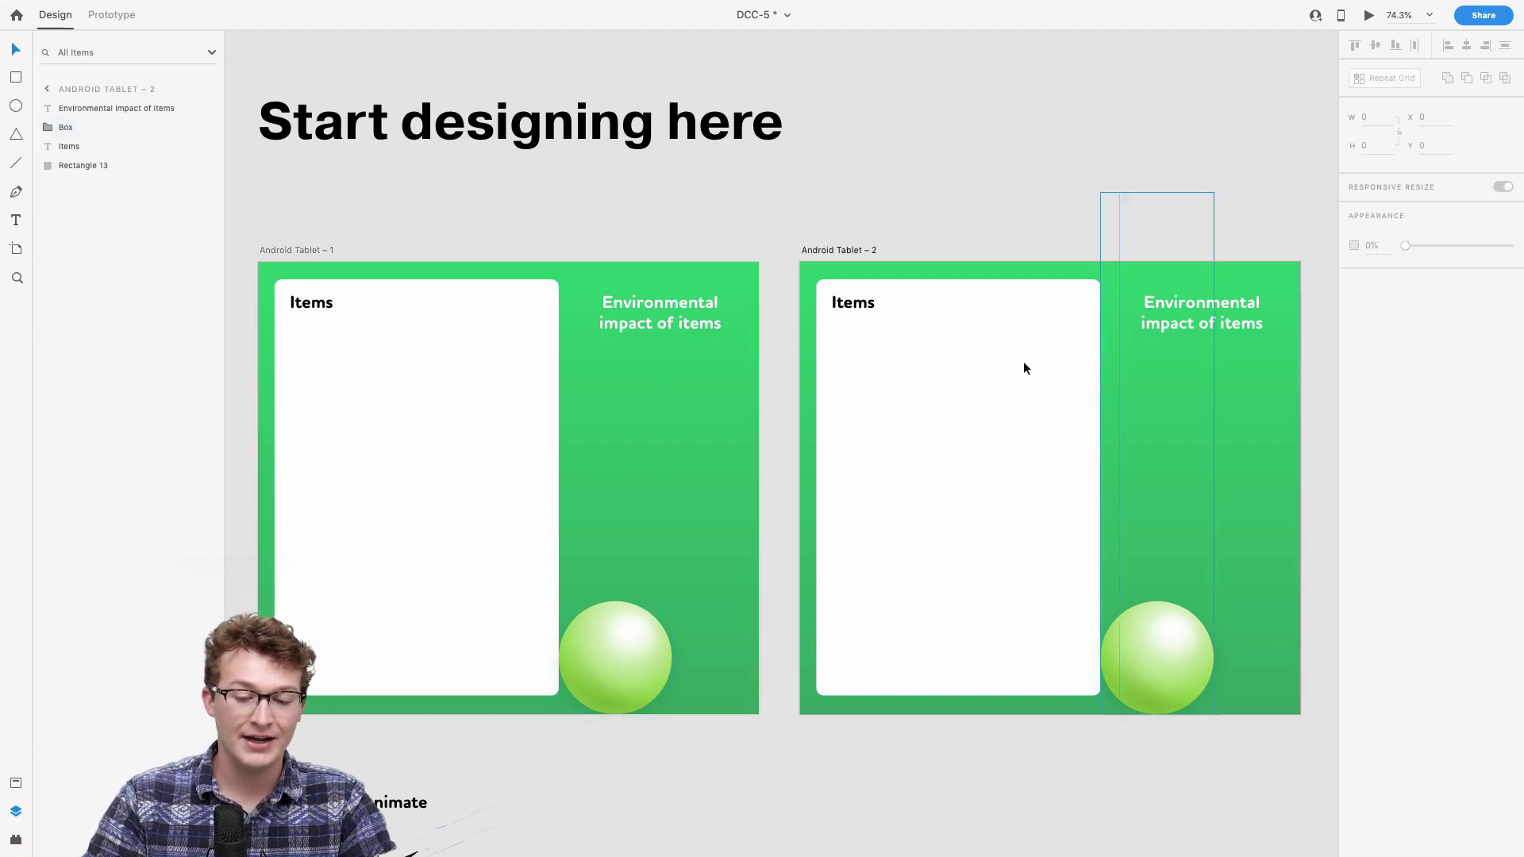
pyautogui.click(846, 250)
pyautogui.click(1163, 629)
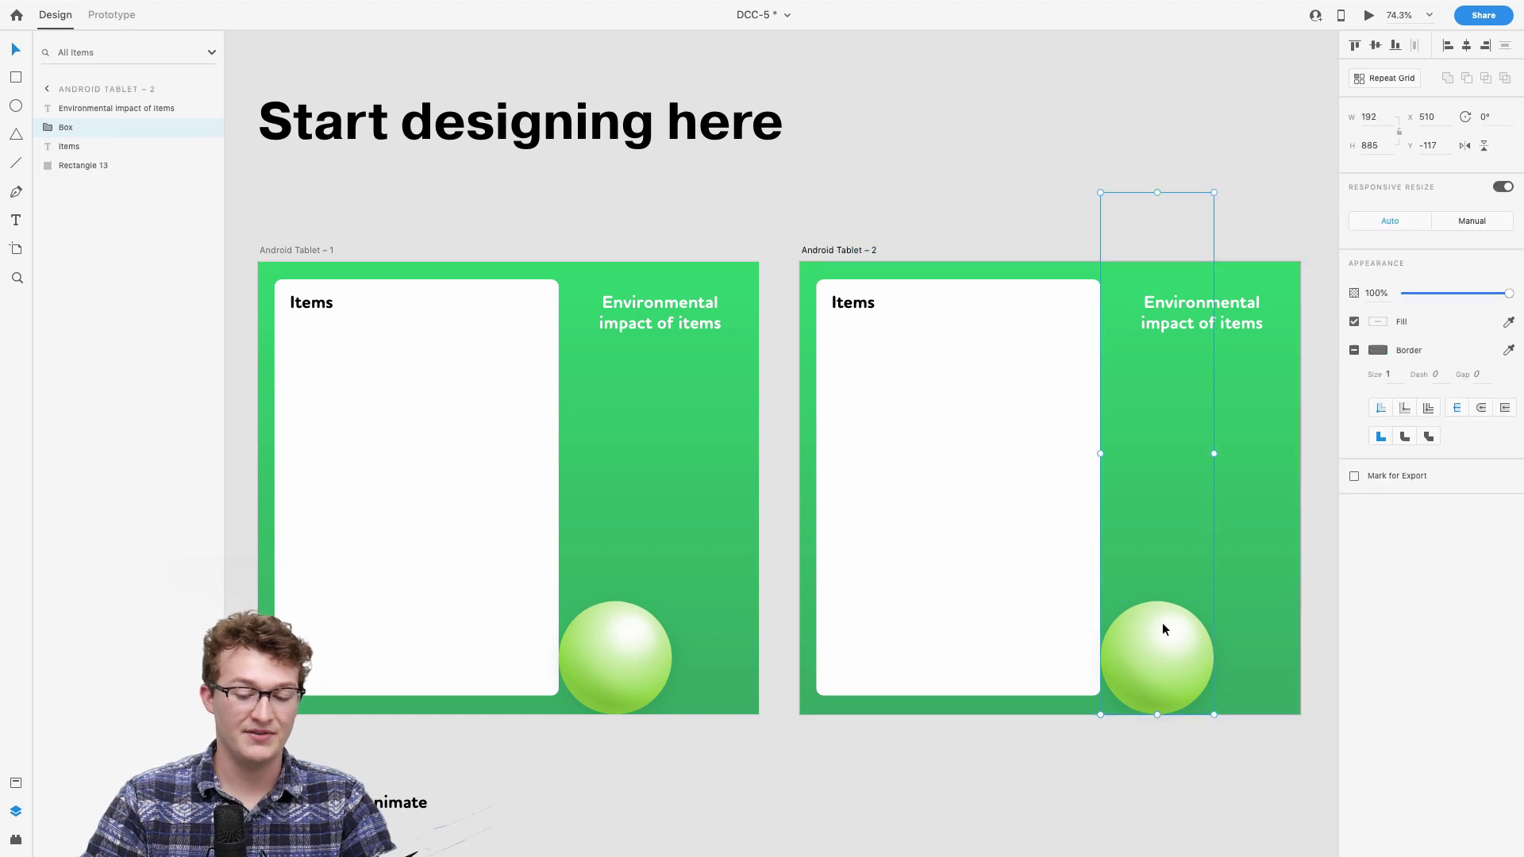
pyautogui.doubleClick(621, 666)
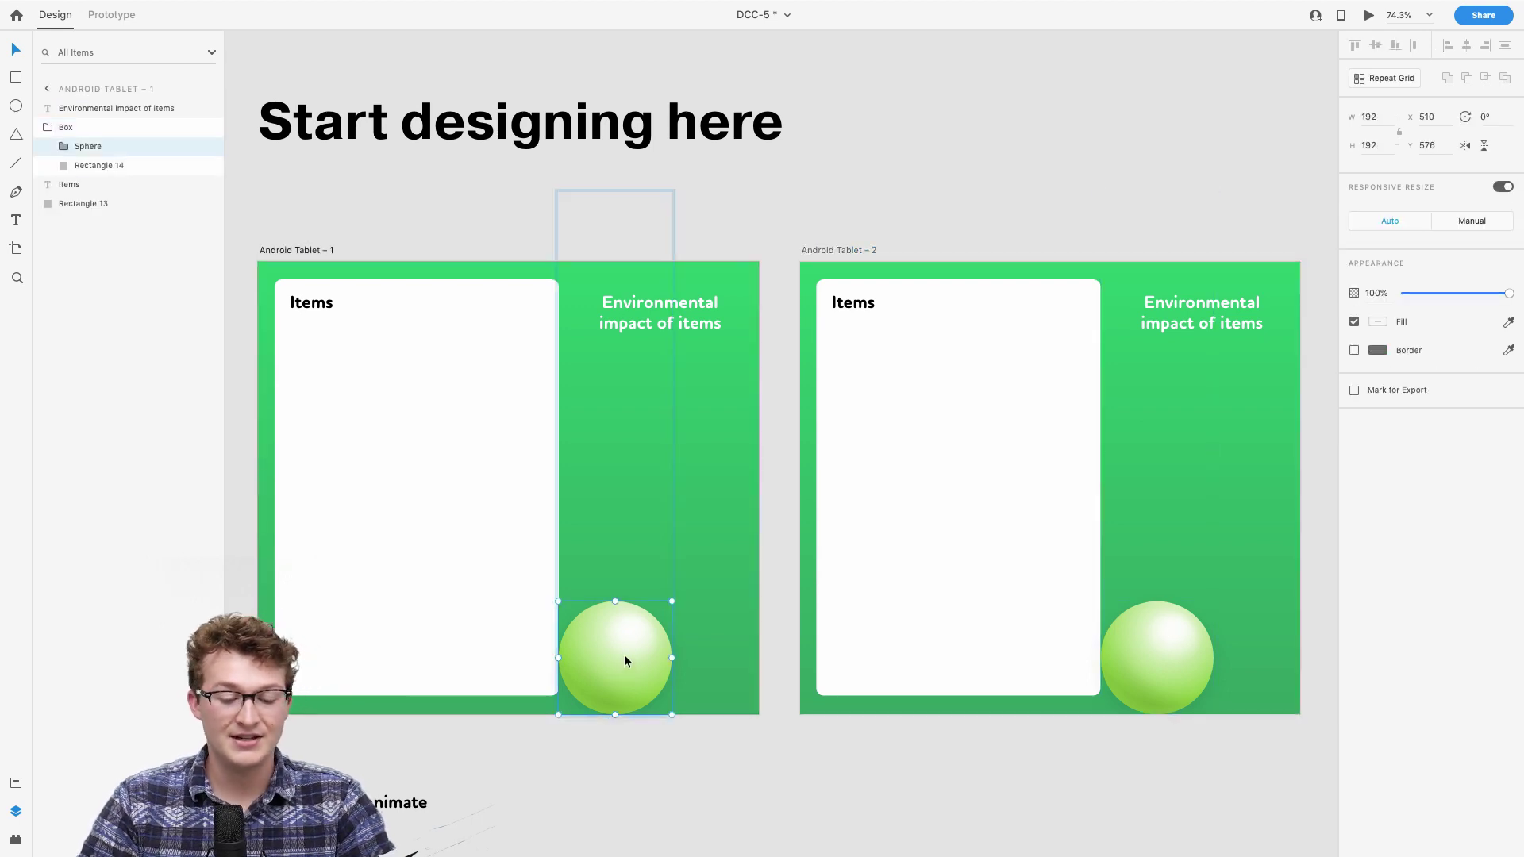
pyautogui.moveTo(624, 654); pyautogui.dragTo(597, 188)
pyautogui.scroll(5, 597, 188)
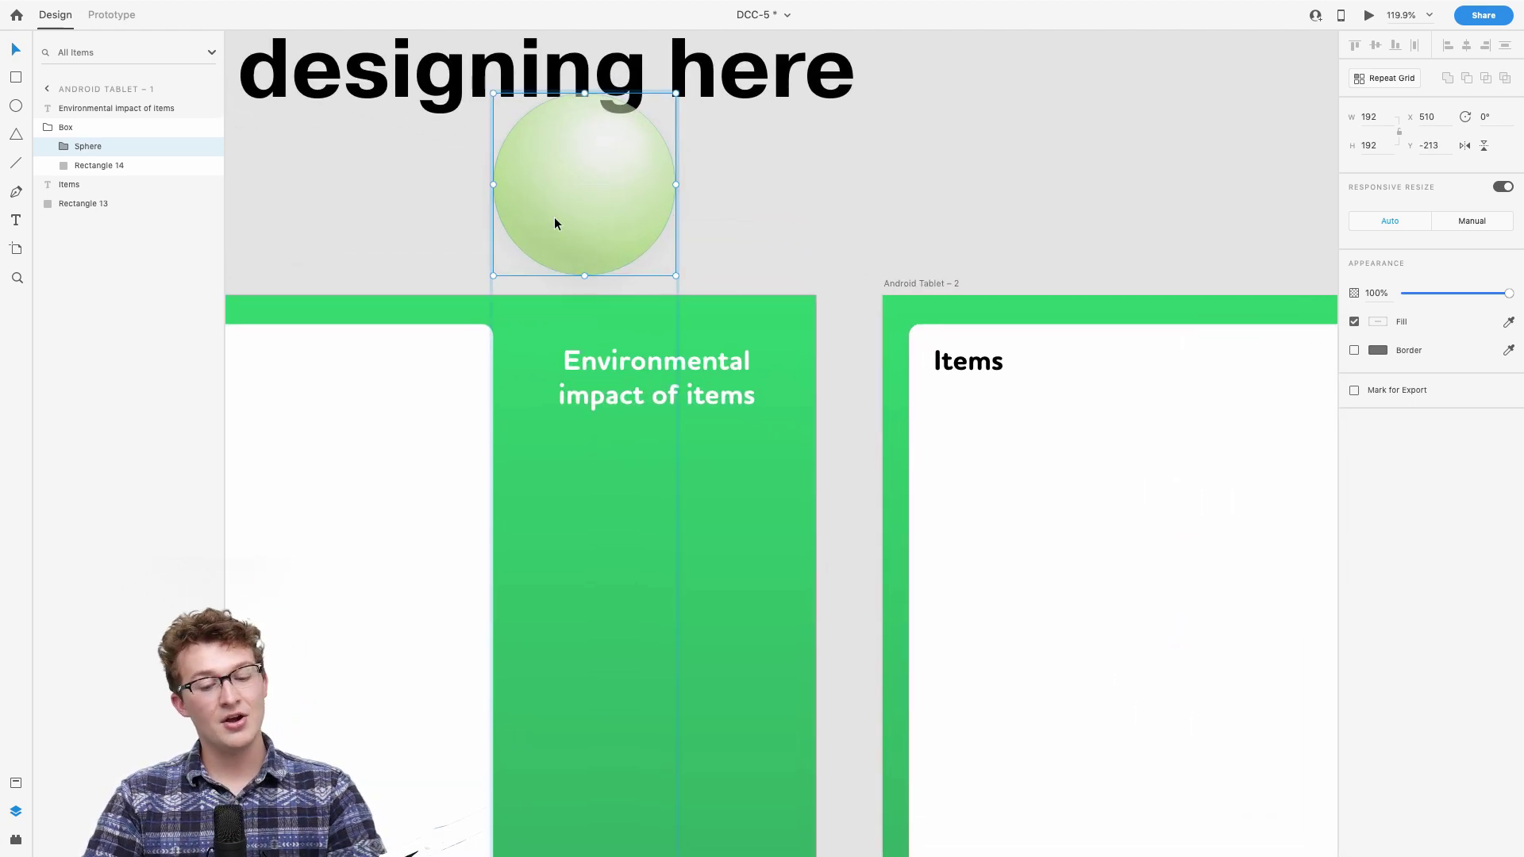
# Step: Raise the Sphere in the first artboard's Box group slightly further above the artboard, to Y -231
pyautogui.click(516, 278)
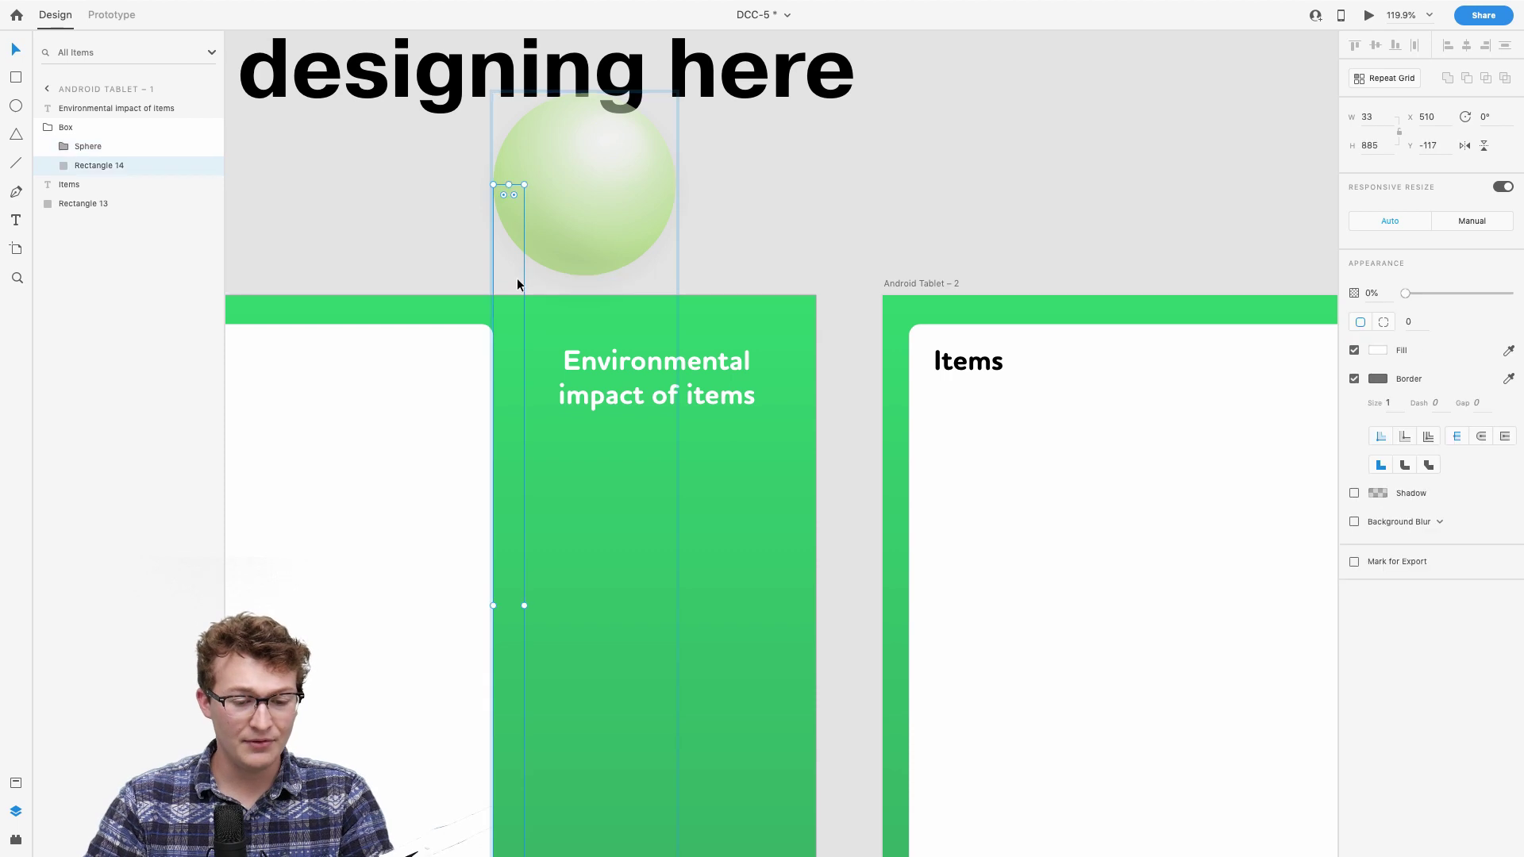
pyautogui.scroll(2, 555, 262)
pyautogui.click(643, 223)
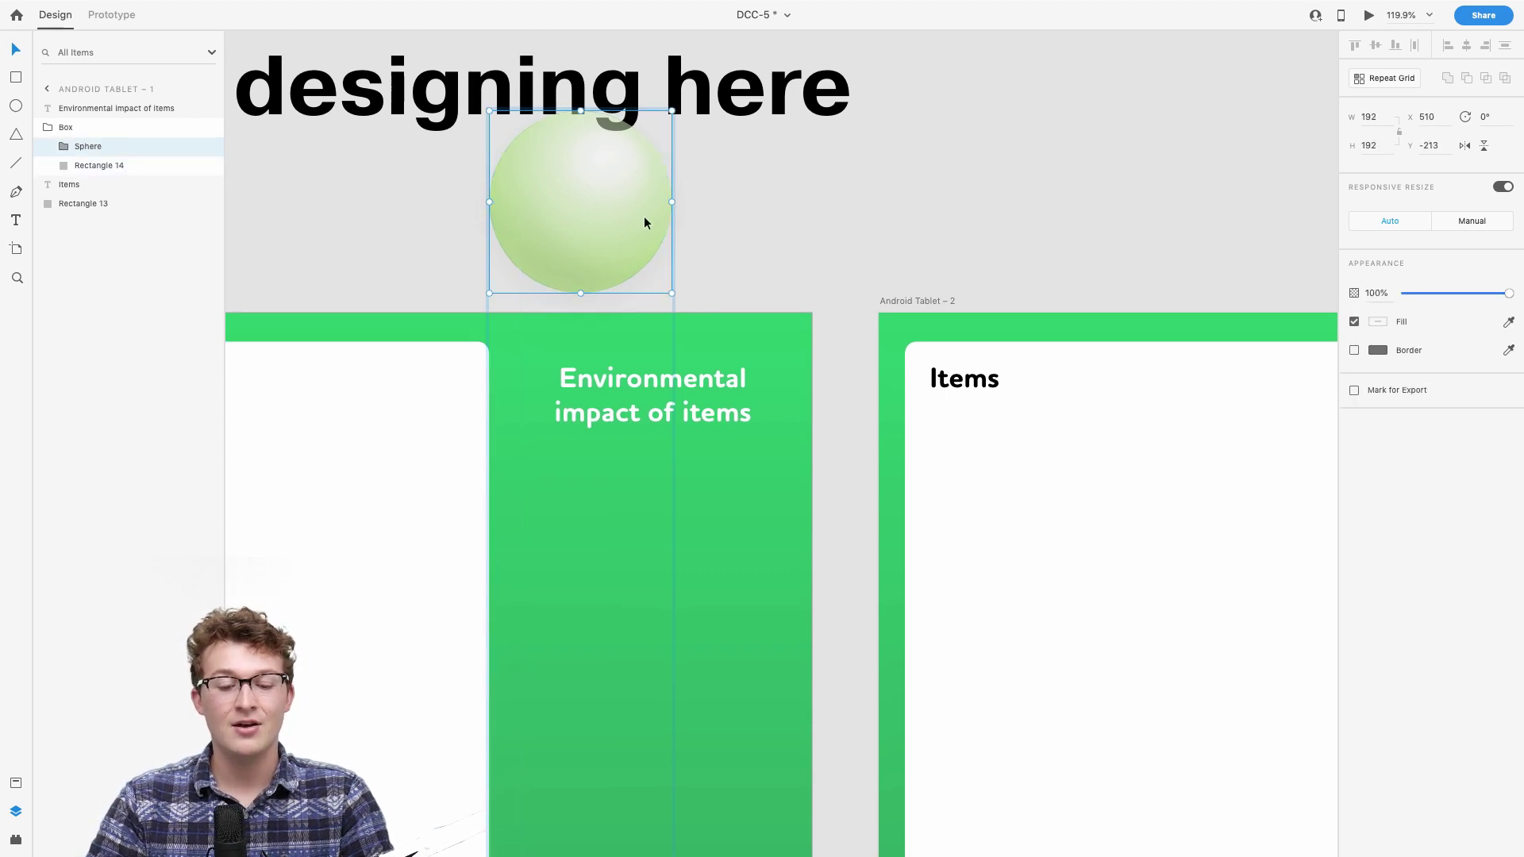
pyautogui.moveTo(605, 239)
pyautogui.mouseDown()
pyautogui.moveTo(605, 204)
pyautogui.moveTo(600, 258)
pyautogui.moveTo(590, 223)
pyautogui.mouseUp()
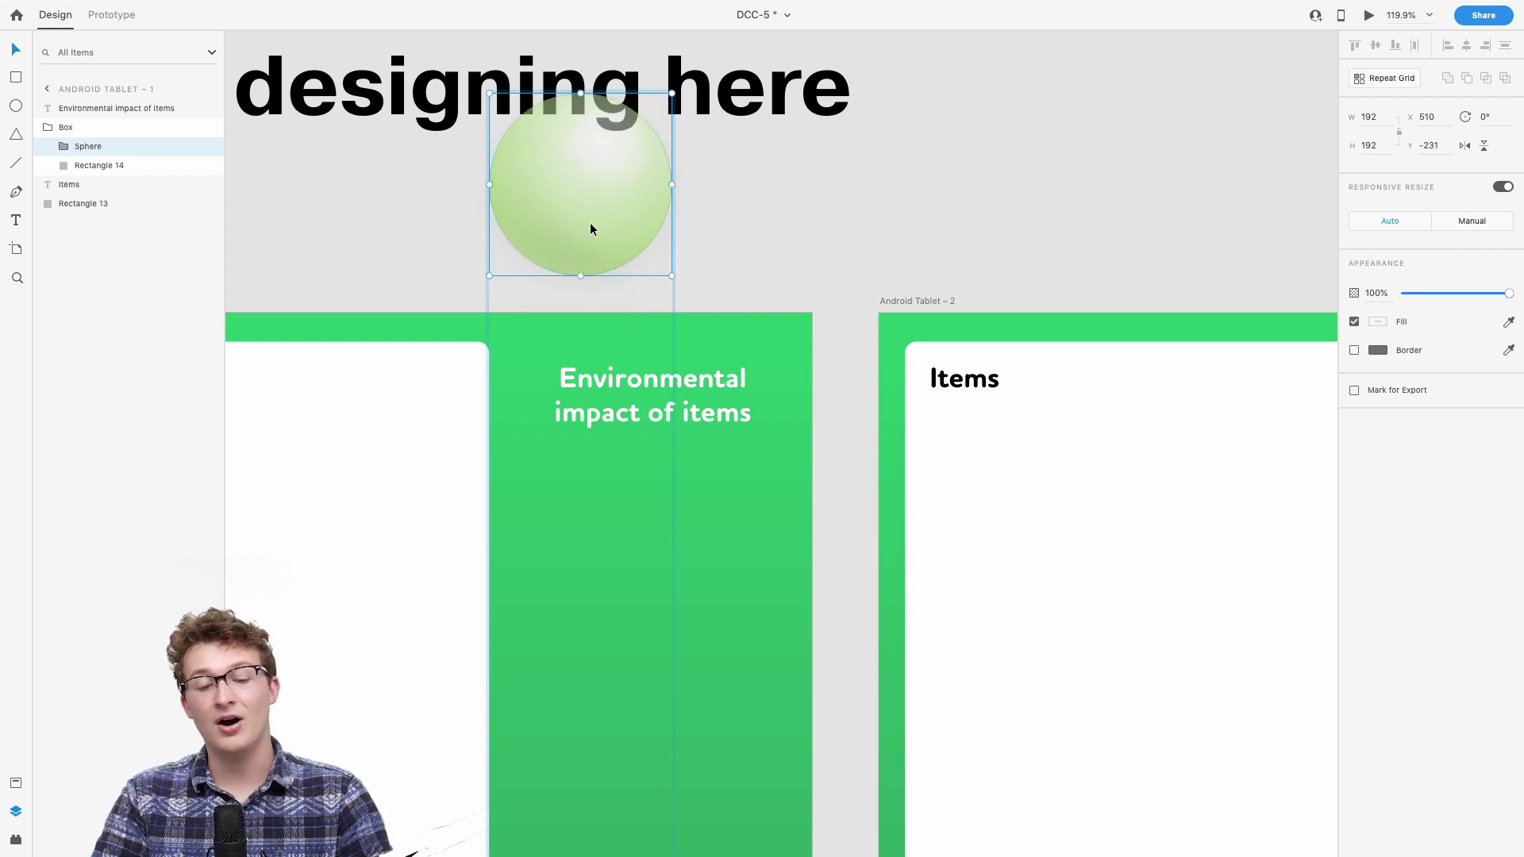
pyautogui.click(770, 231)
pyautogui.scroll(2, 668, 111)
pyautogui.hscroll(-5, 668, 111)
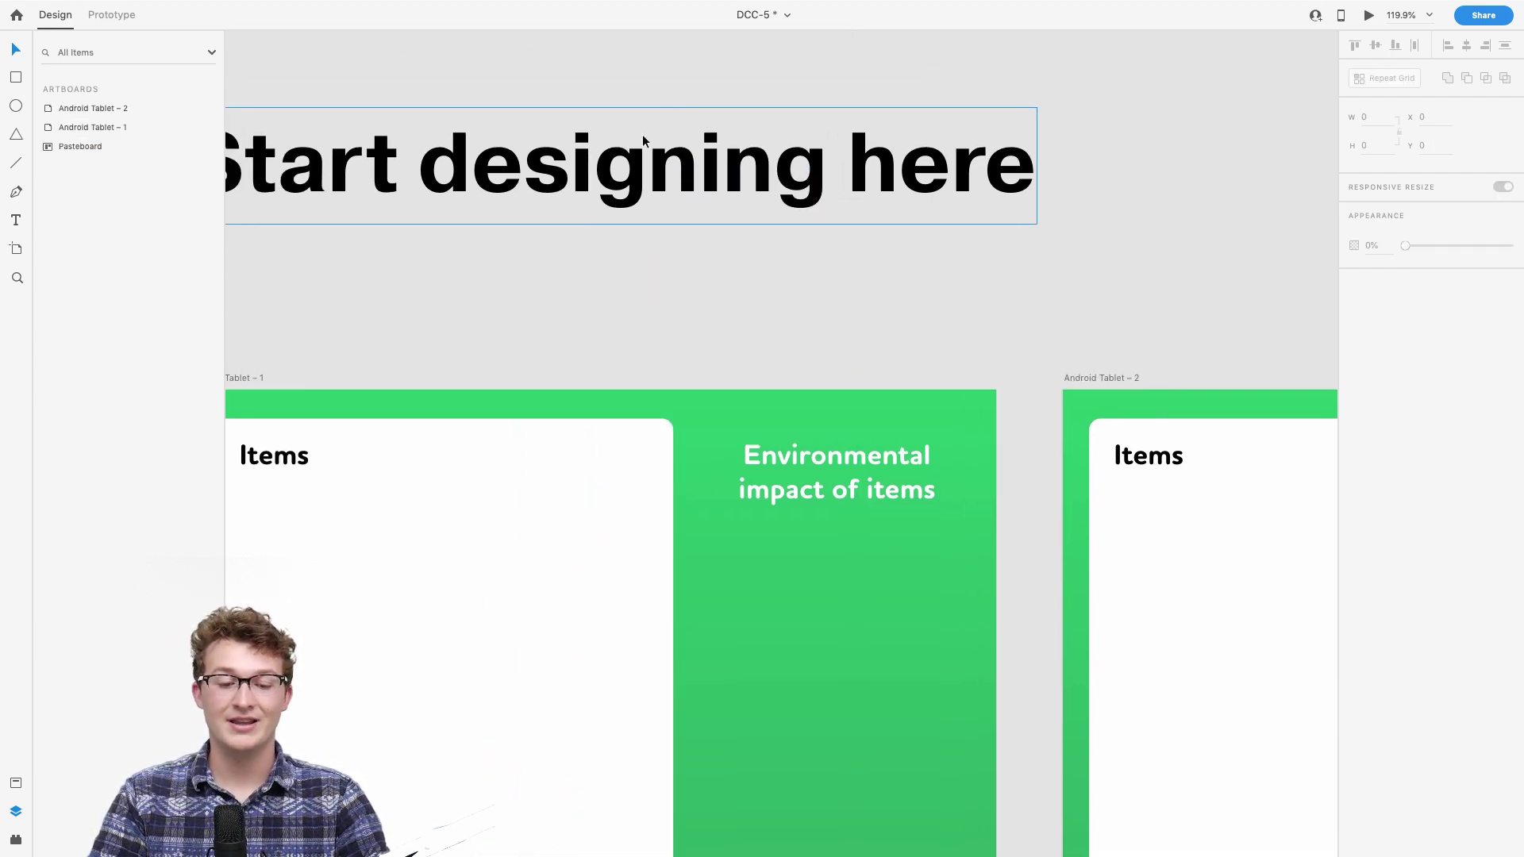
# Step: Examine the raised Sphere and the transparent Rectangle 14 in the first artboard's Box group, including how they extend beyond the artboard
pyautogui.click(641, 135)
pyautogui.hscroll(4, 793, 214)
pyautogui.scroll(1, 794, 215)
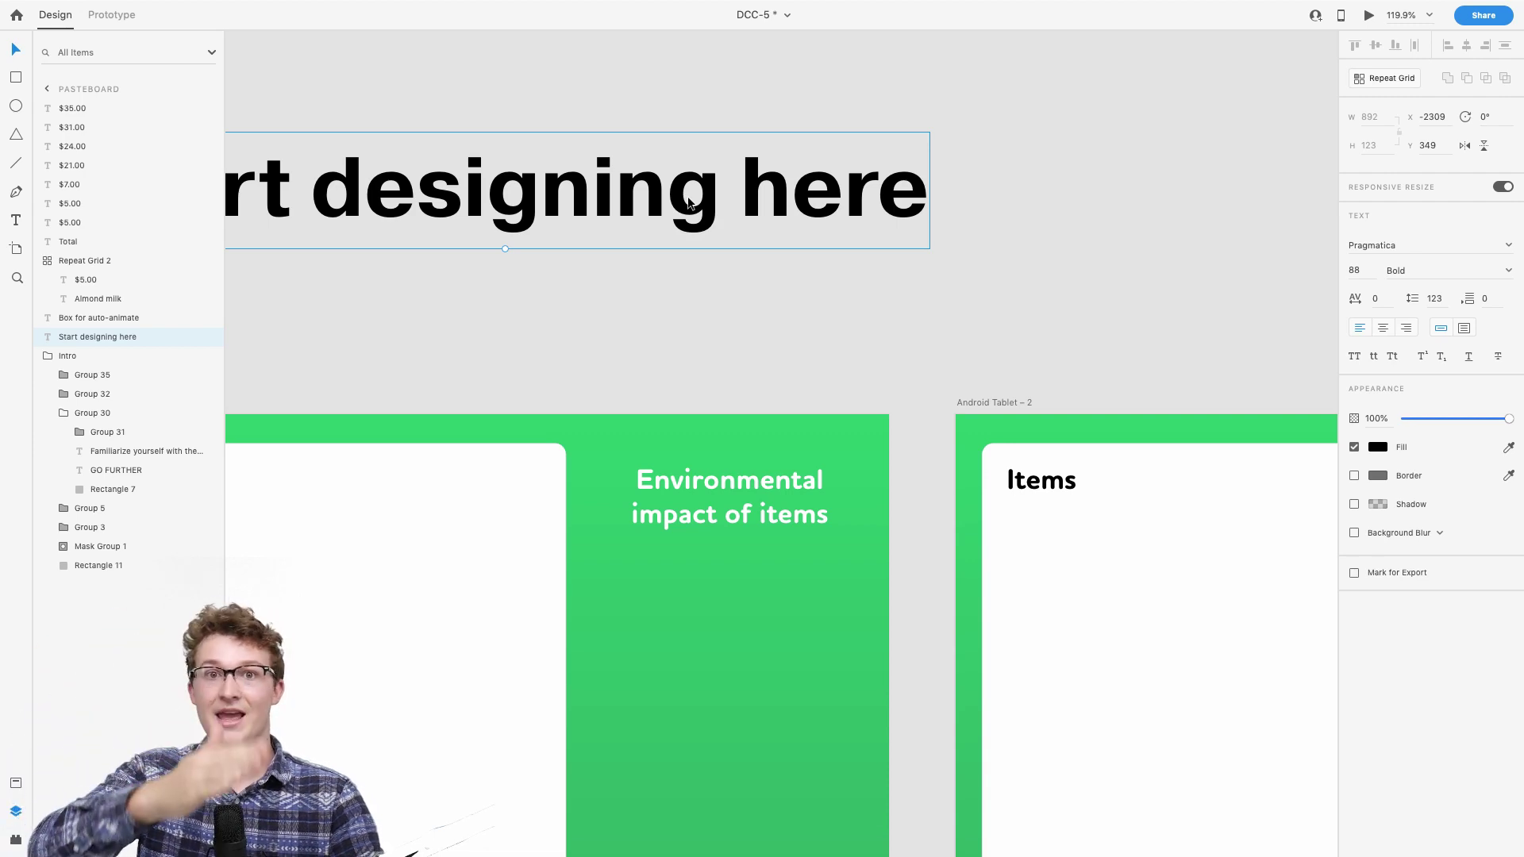
pyautogui.click(605, 479)
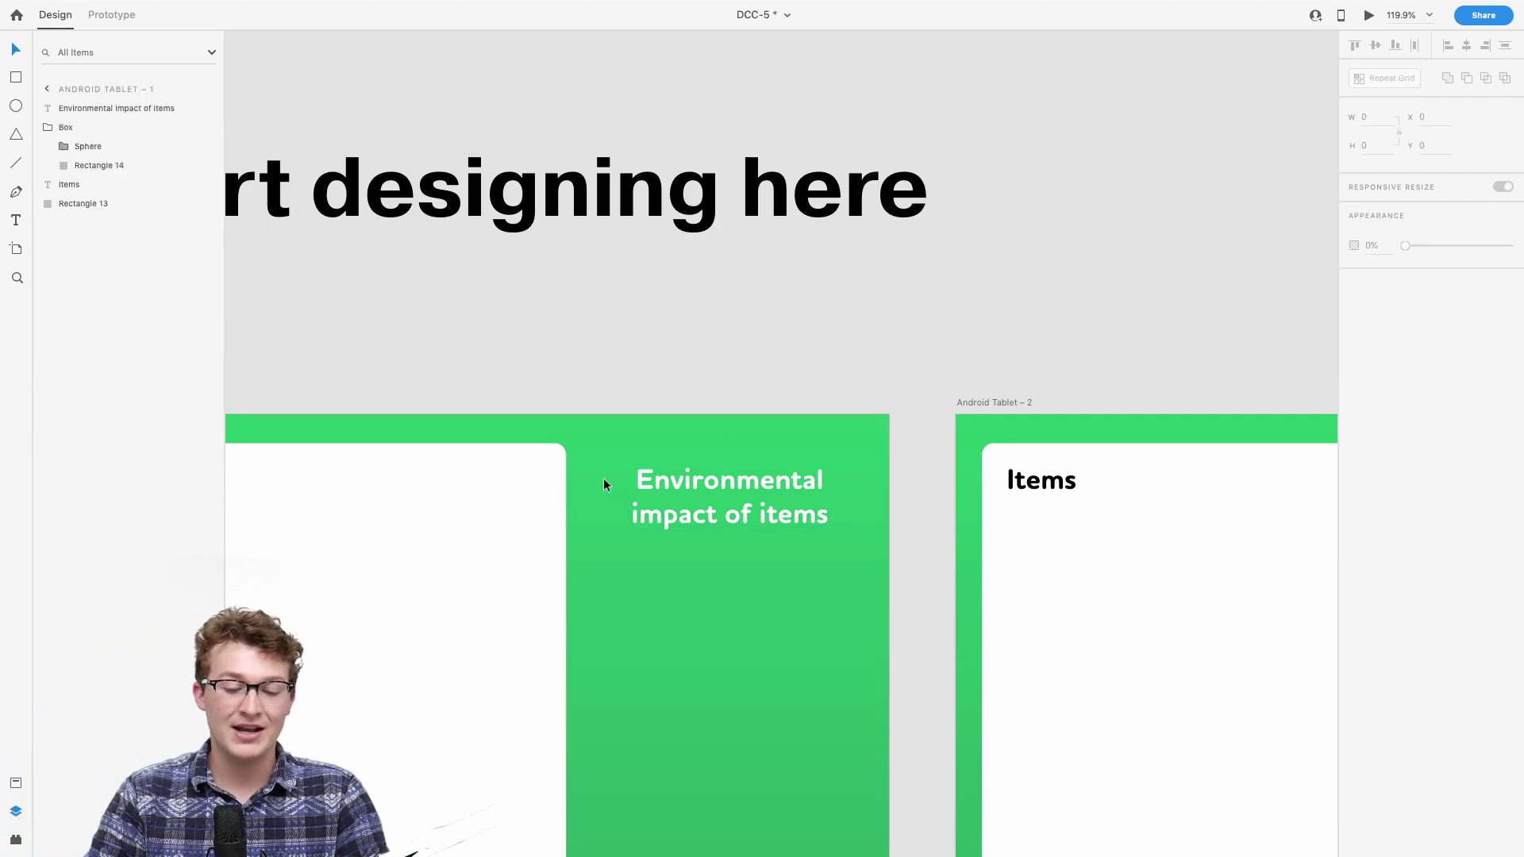
pyautogui.scroll(-2, 683, 461)
pyautogui.doubleClick(632, 293)
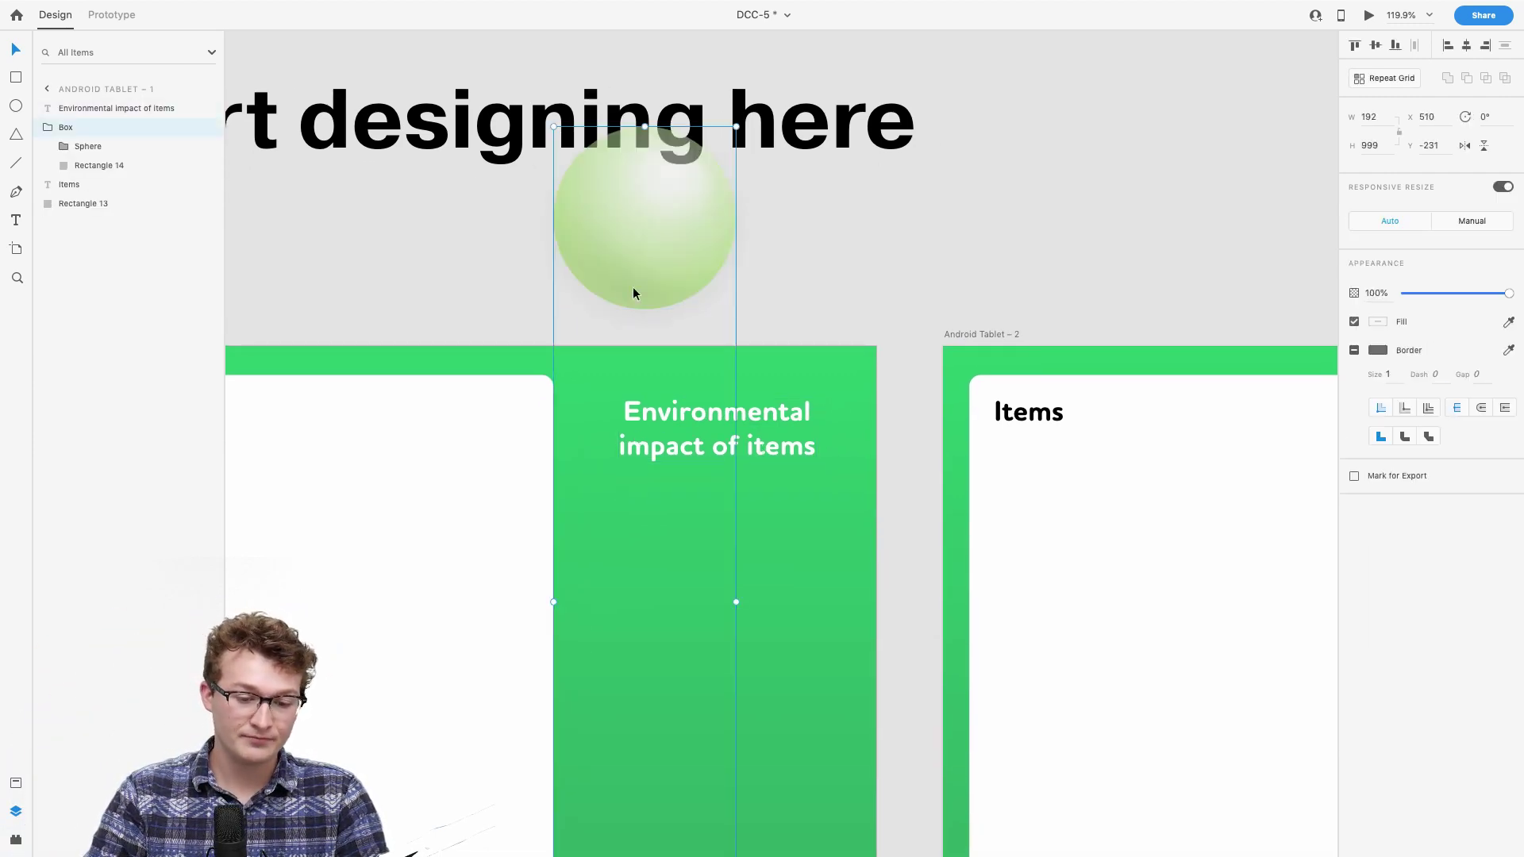
pyautogui.scroll(-4, 631, 238)
pyautogui.scroll(-4, 657, 94)
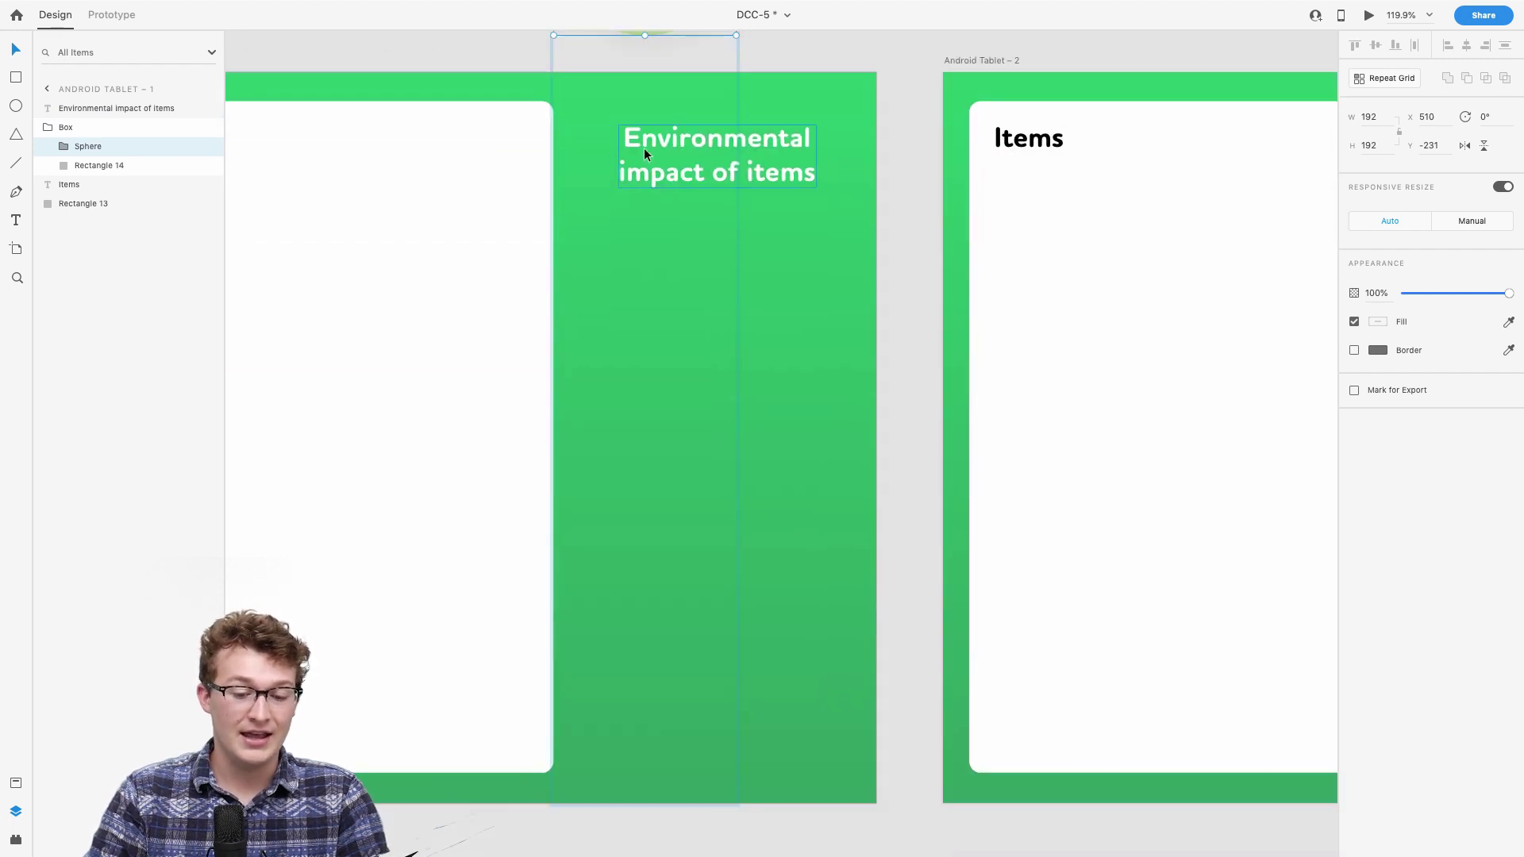
pyautogui.scroll(2, 573, 328)
pyautogui.click(573, 327)
pyautogui.scroll(4, 574, 328)
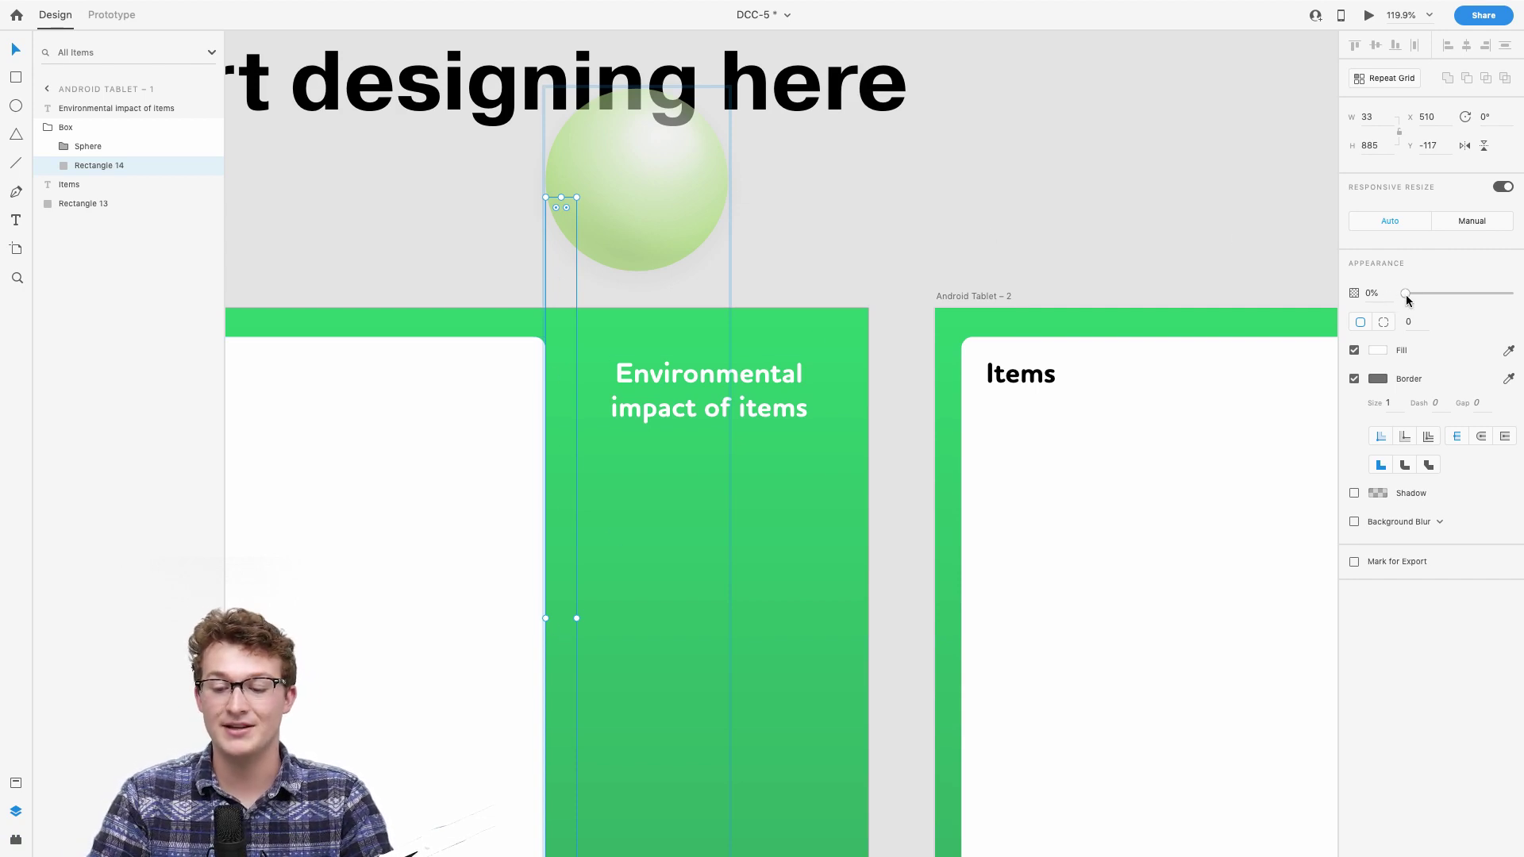
pyautogui.click(656, 221)
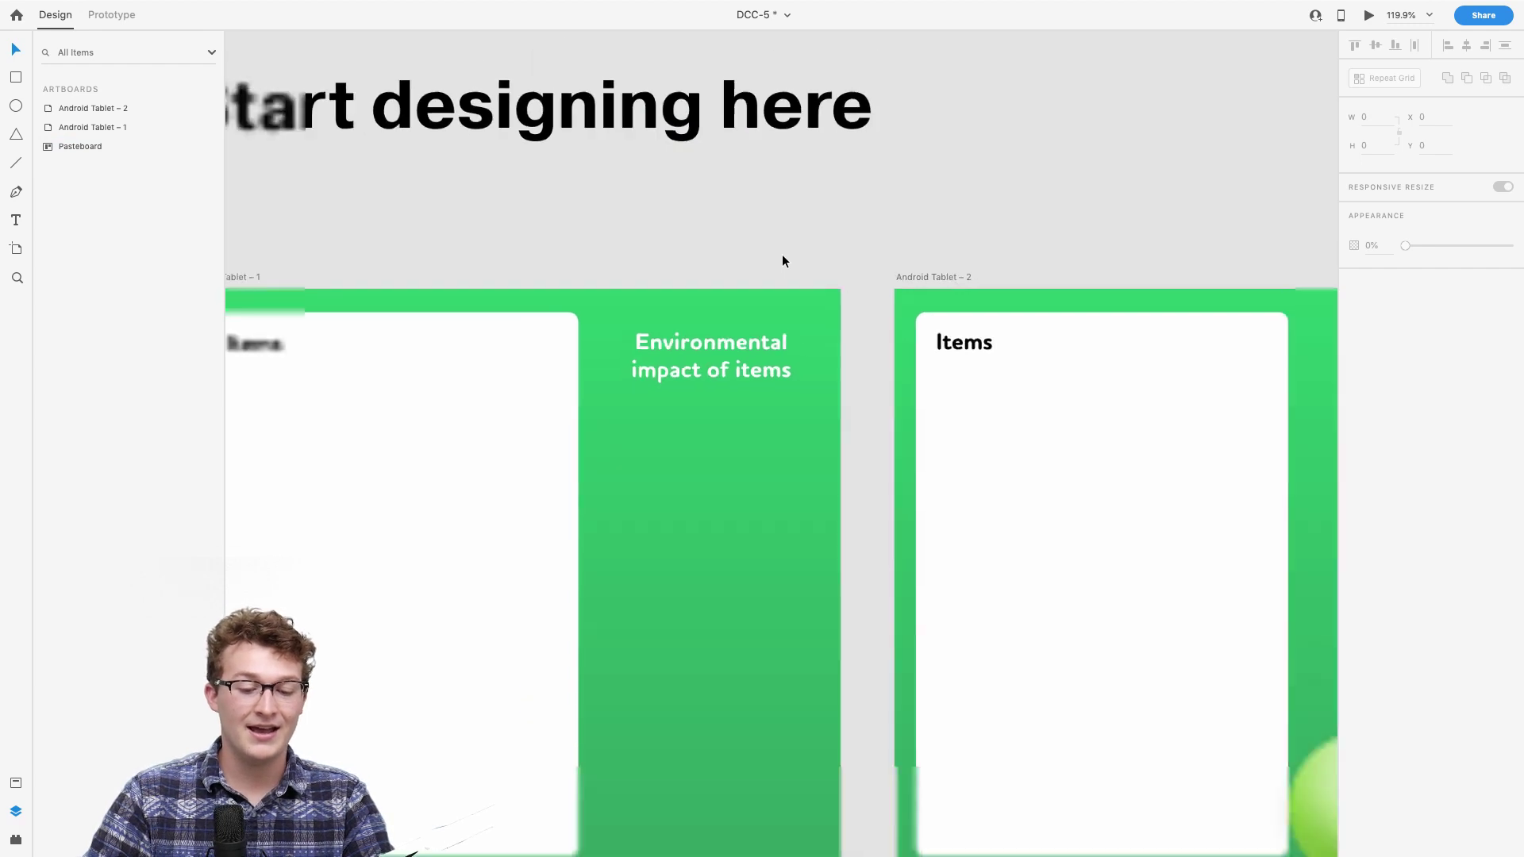
pyautogui.hscroll(-5, 799, 584)
pyautogui.hscroll(-1, 515, 477)
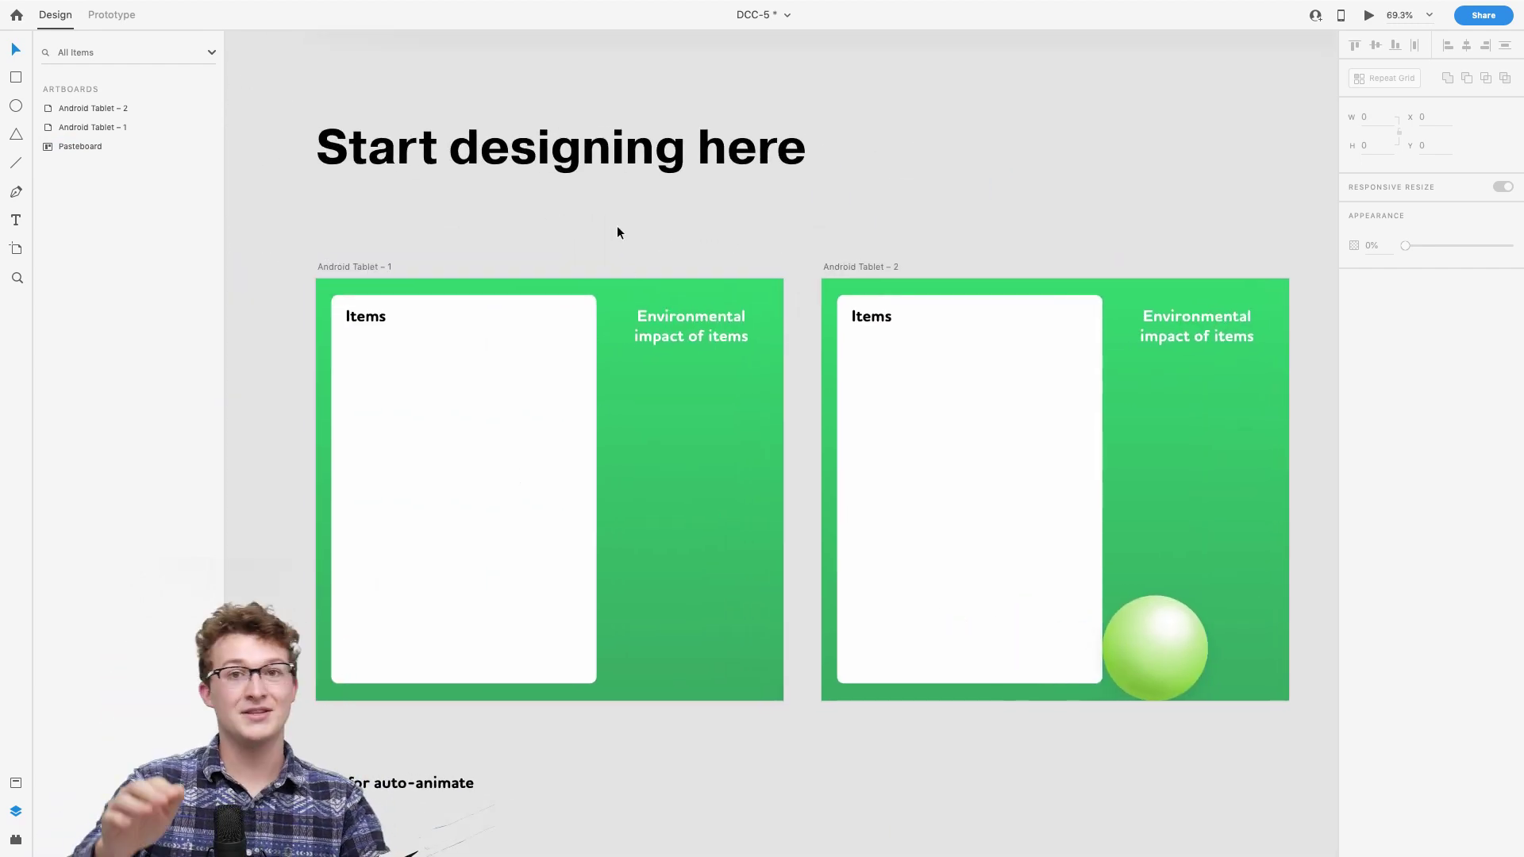
# Step: Switch to Prototype mode and look over the two tablet artboards and the list assets below them
pyautogui.hscroll(3, 670, 442)
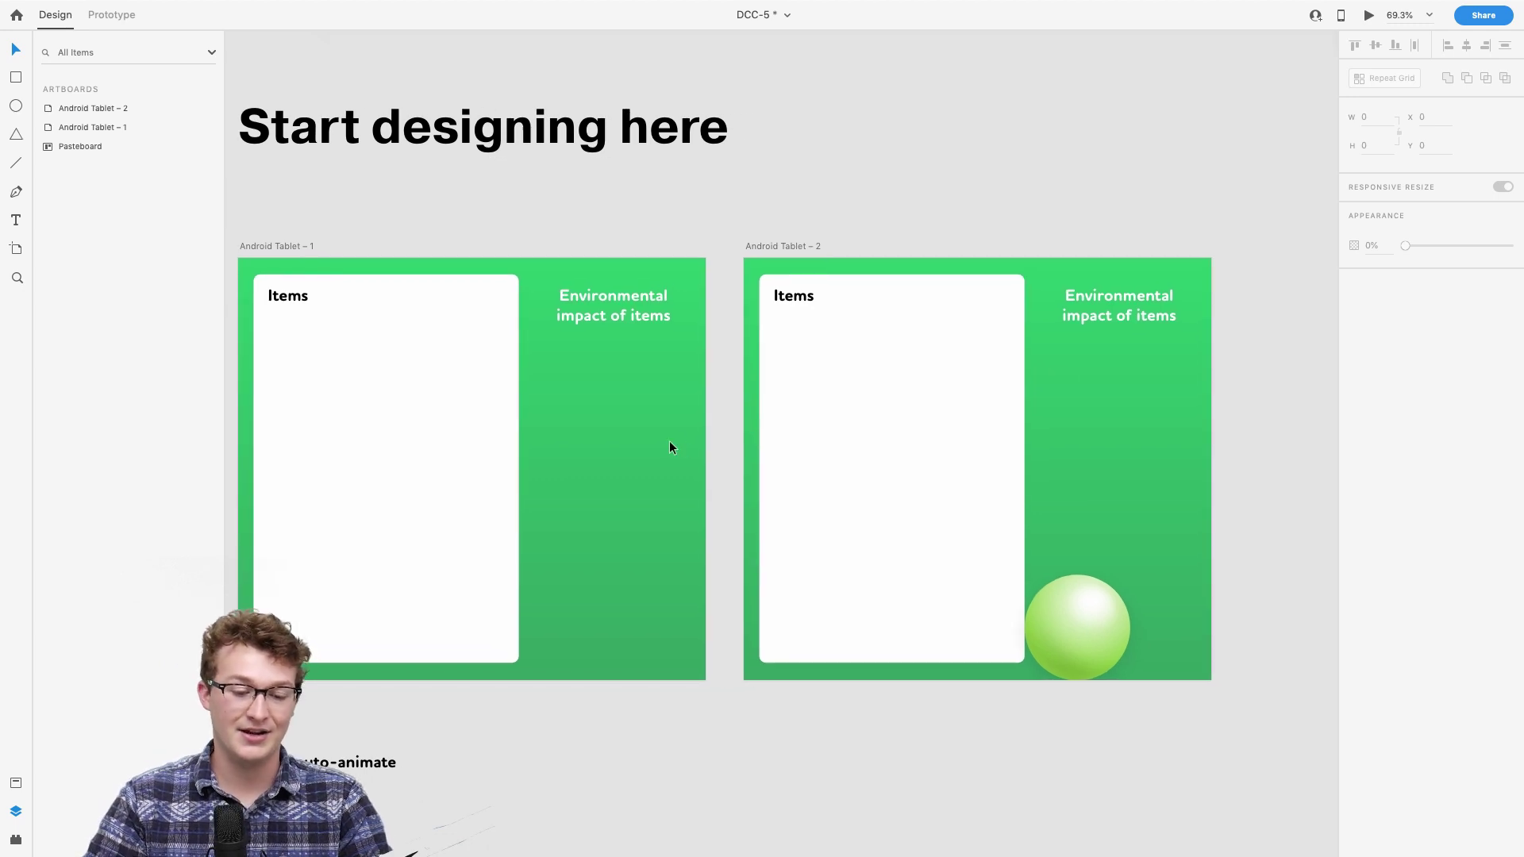
pyautogui.click(669, 443)
pyautogui.click(111, 14)
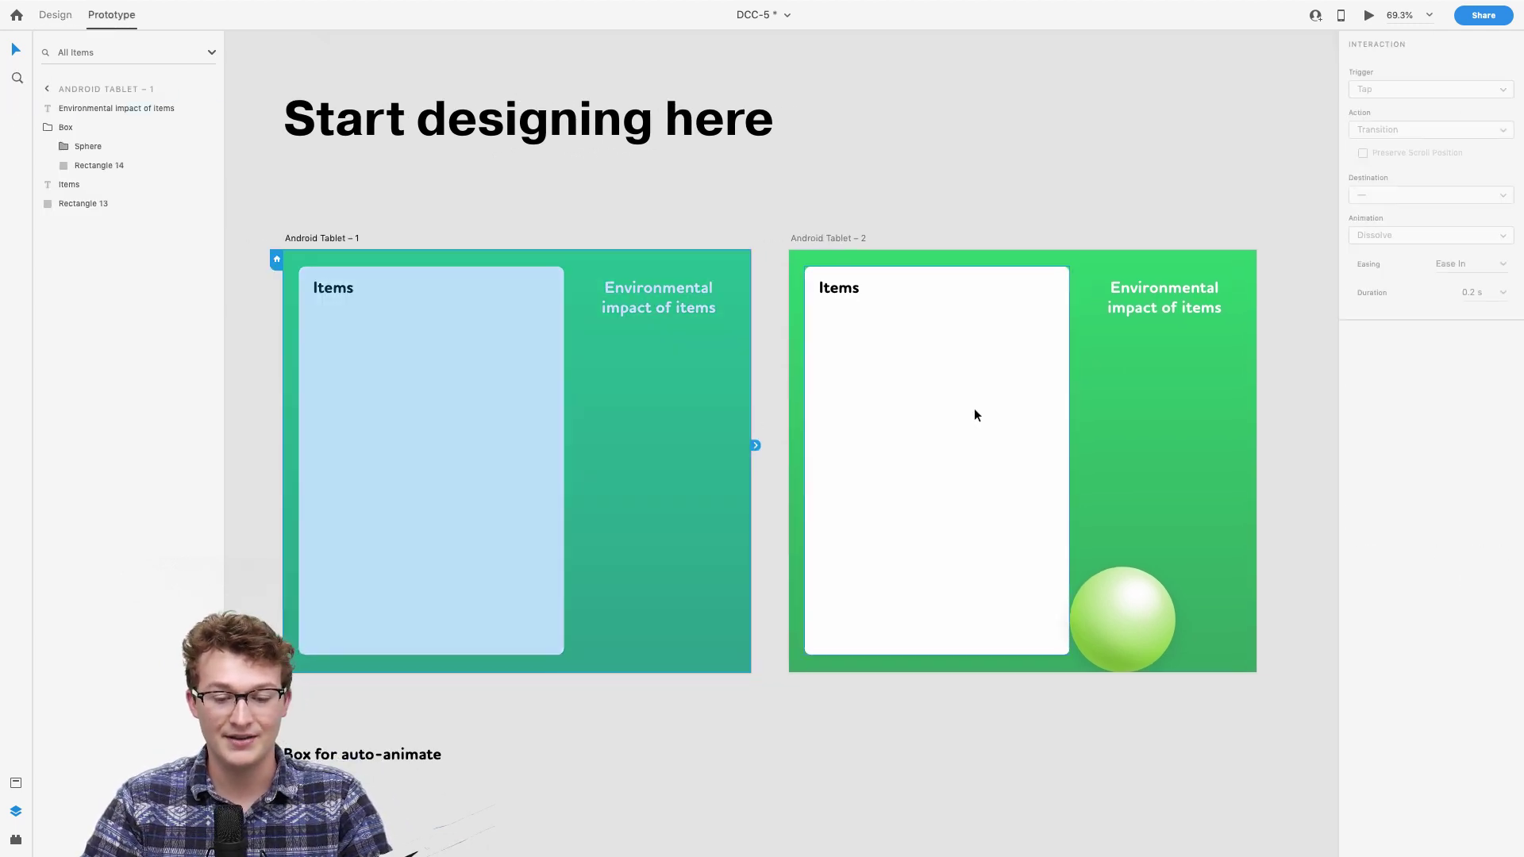
pyautogui.click(974, 411)
pyautogui.scroll(-3, 974, 412)
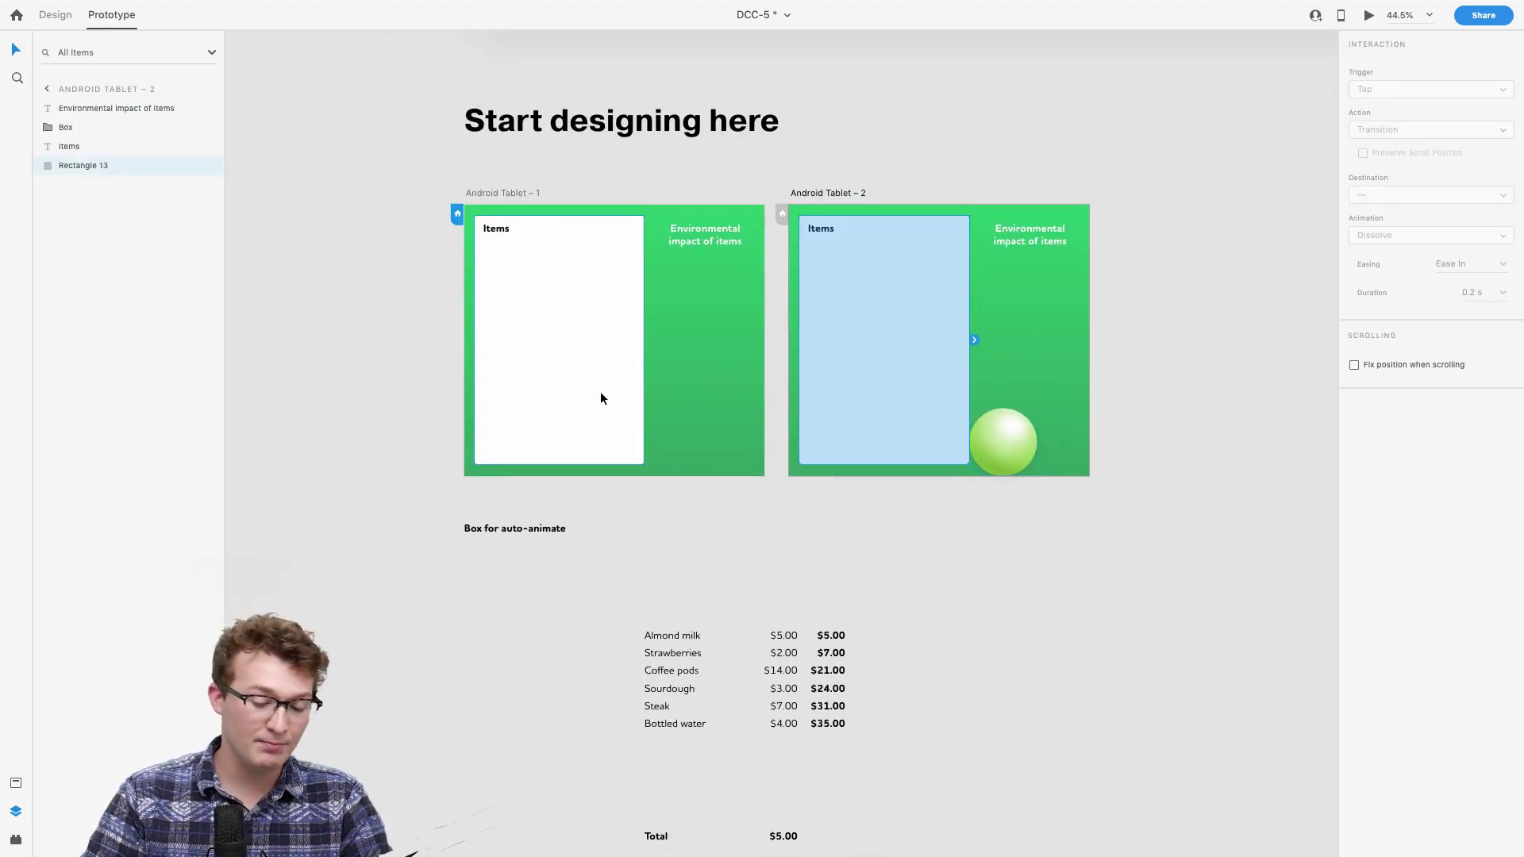
pyautogui.scroll(3, 746, 460)
pyautogui.hscroll(-2, 757, 378)
pyautogui.hscroll(-5, 602, 306)
pyautogui.scroll(-3, 602, 306)
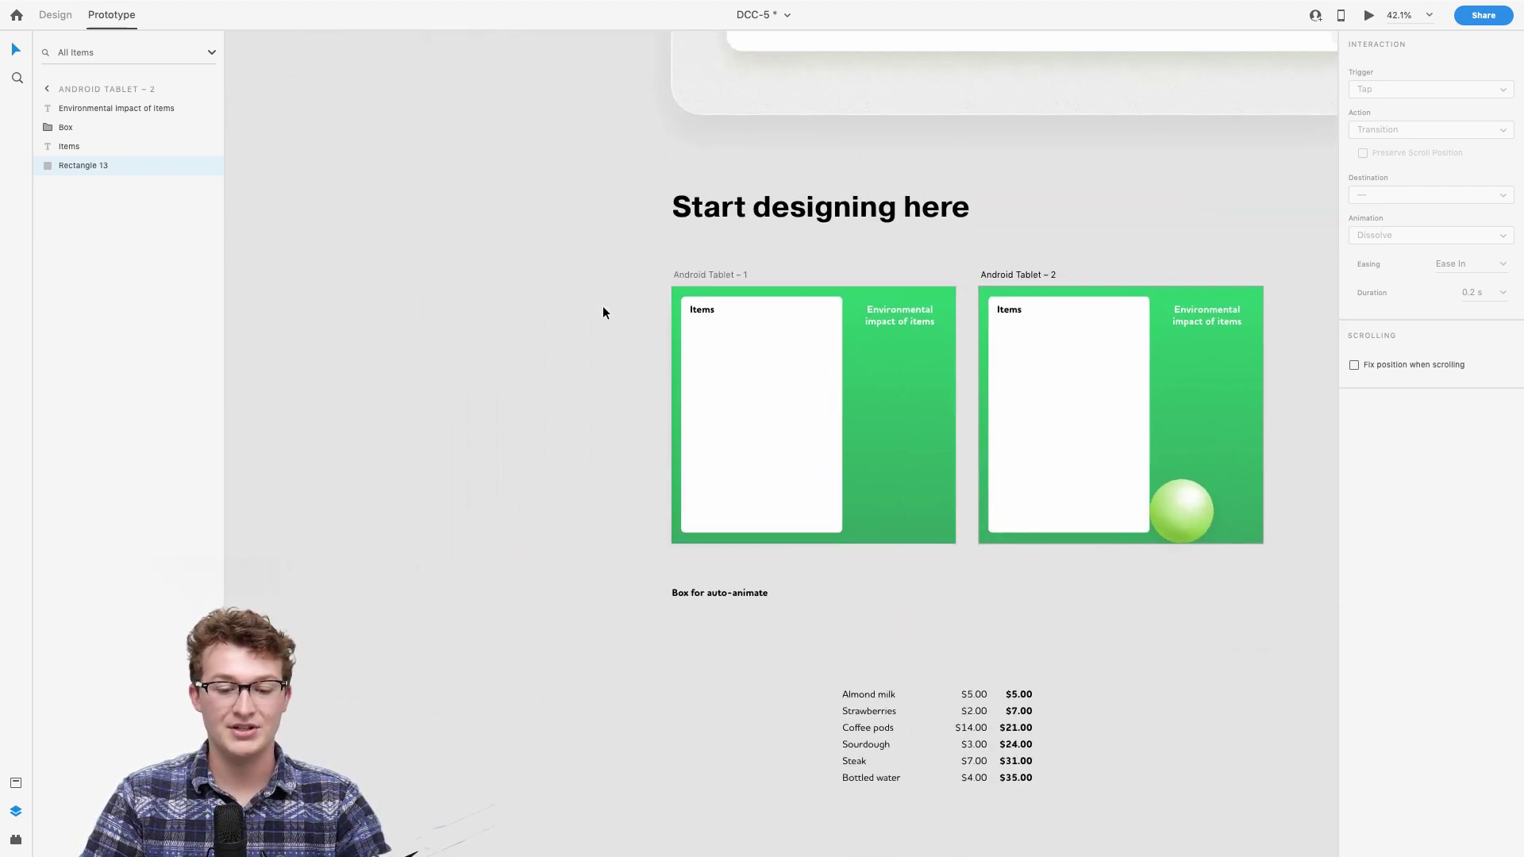
# Step: Duplicate the sphere-free Android Tablet – 1 artboard, placing the copy to its left as a new starting screen
pyautogui.click(713, 275)
pyautogui.scroll(5, 713, 275)
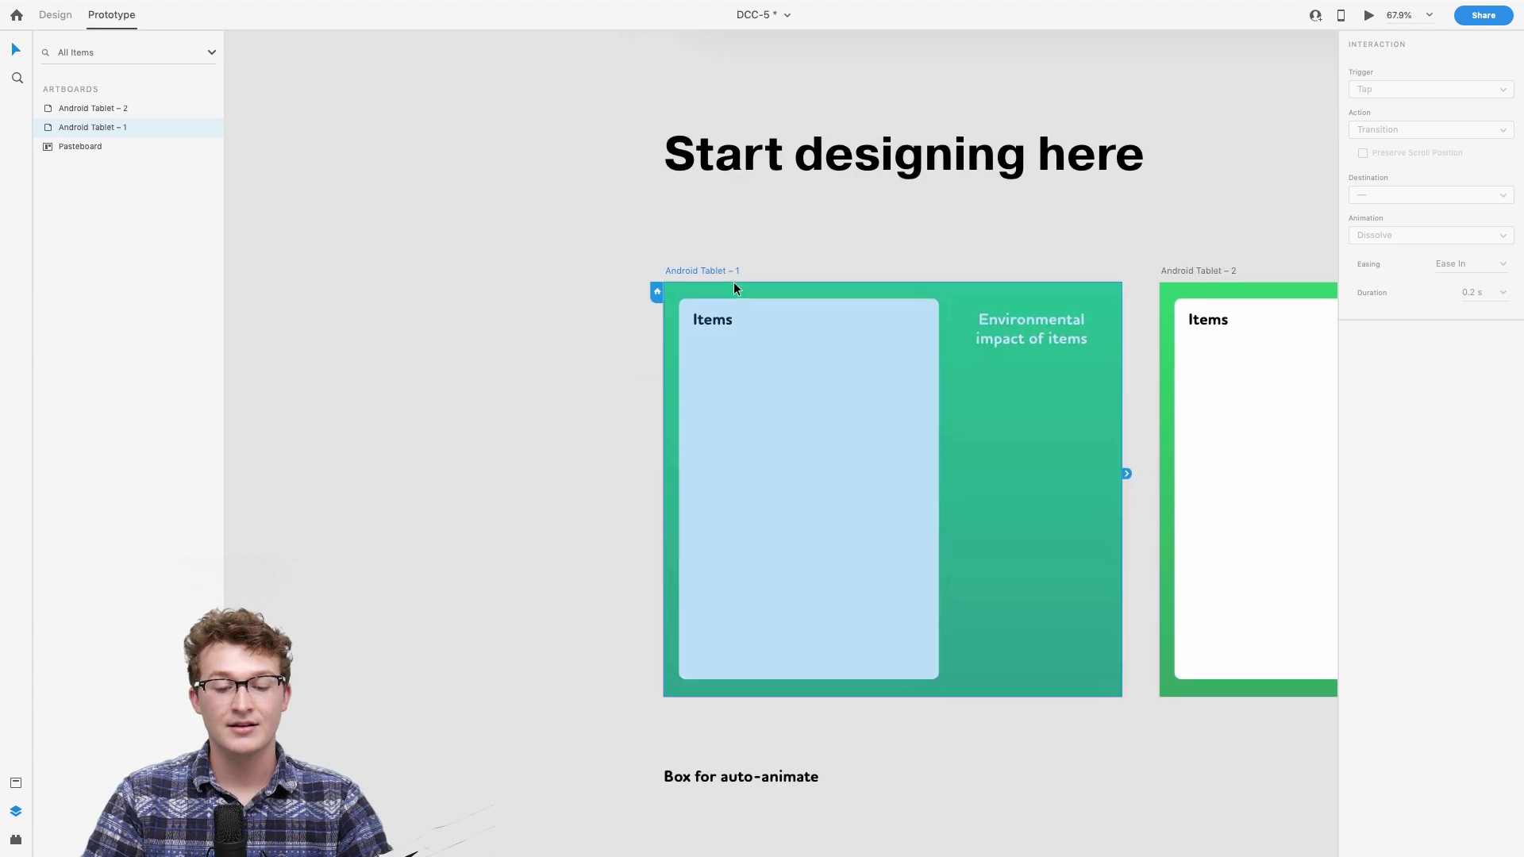
pyautogui.moveTo(708, 275); pyautogui.dragTo(367, 239)
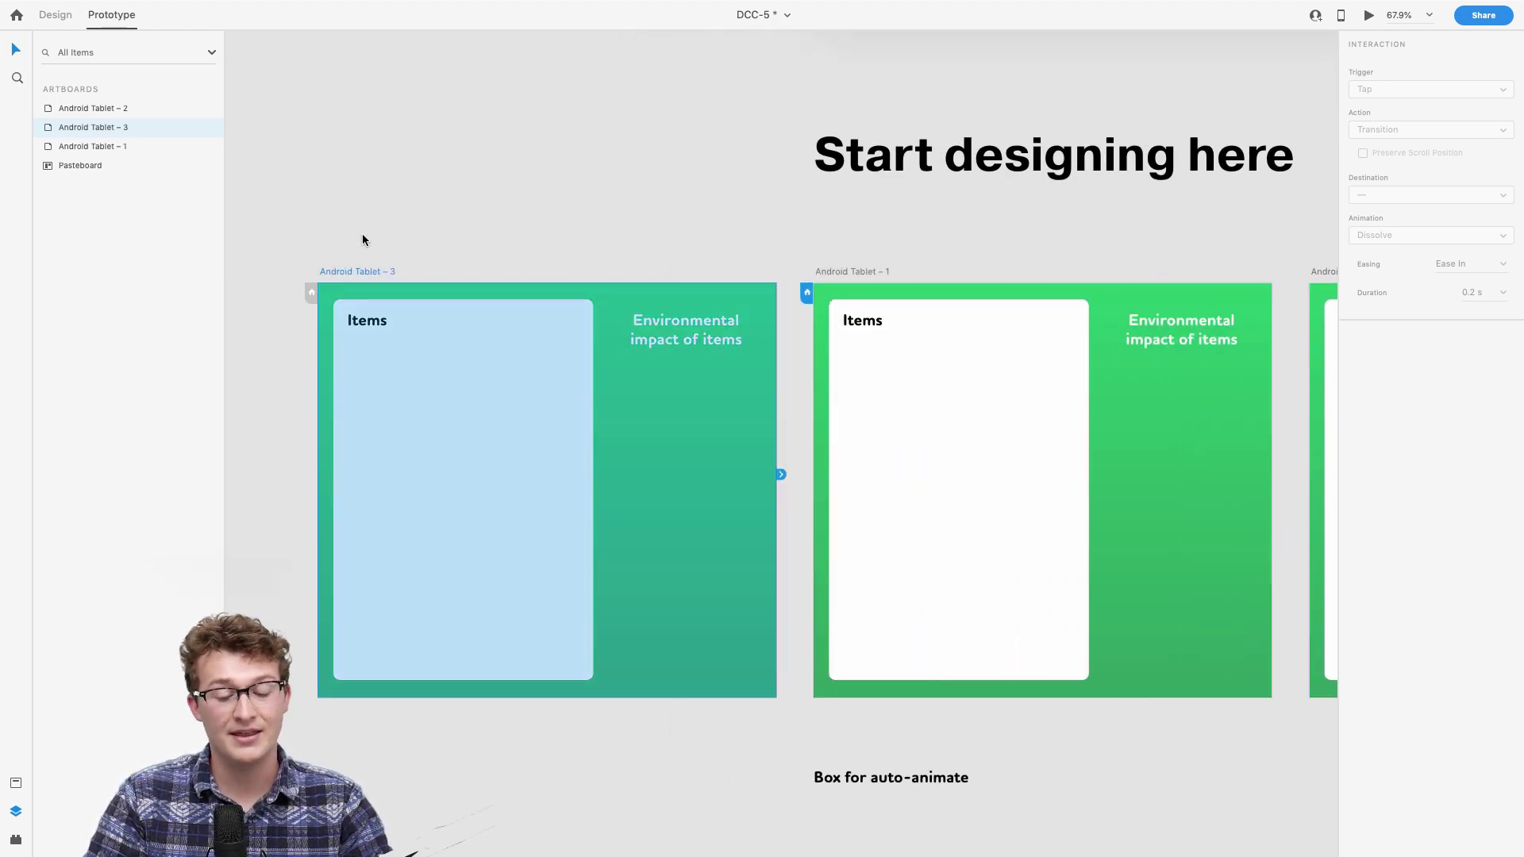
# Step: Cut the grocery repeat grid, the Total label and its $5.00 price from the pasteboard and paste them onto the leftmost artboard
pyautogui.scroll(-5, 365, 240)
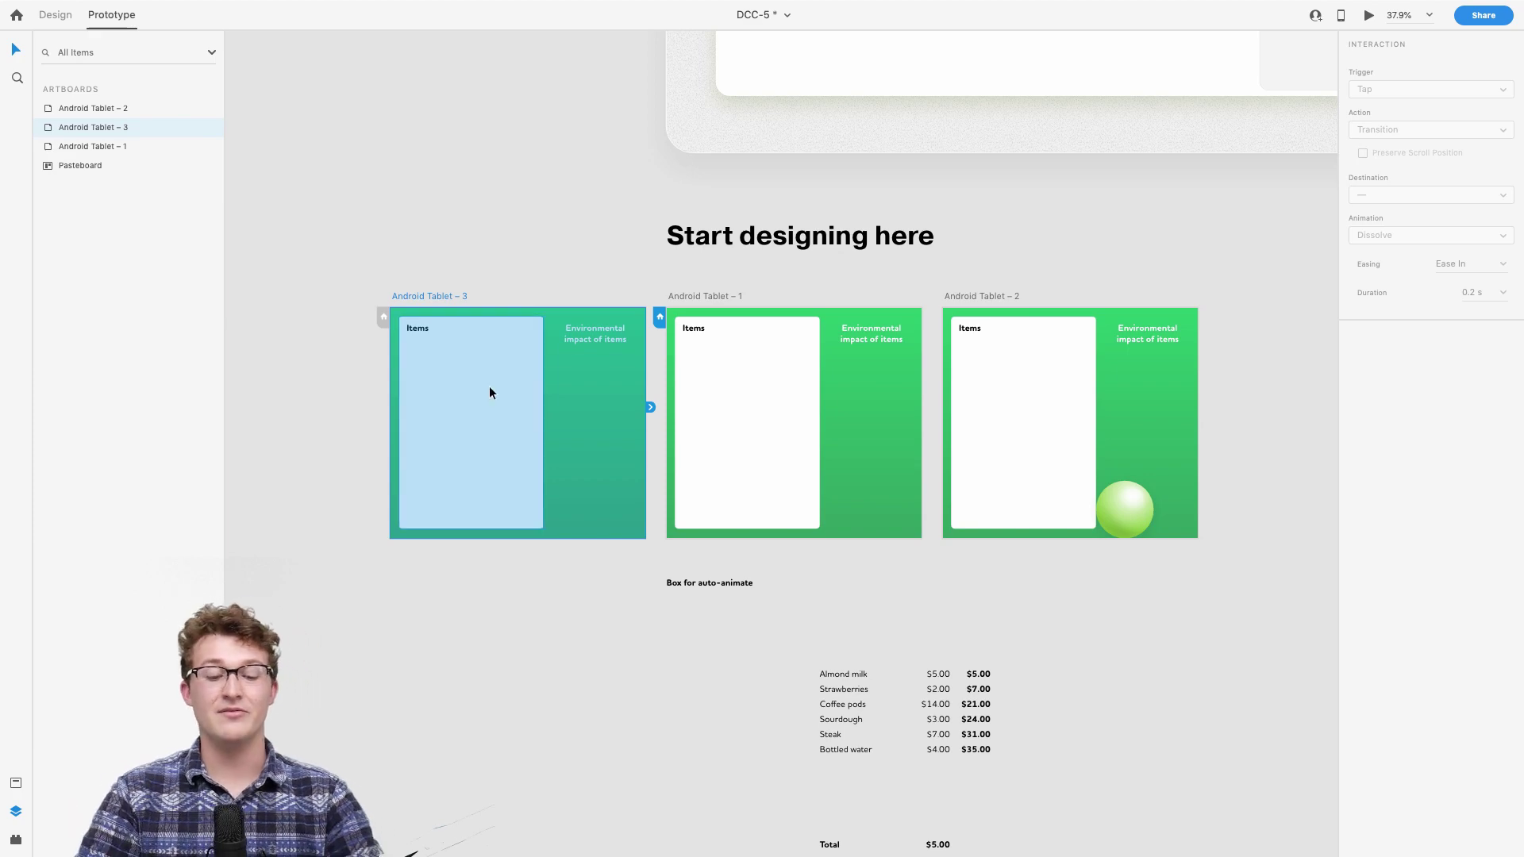
pyautogui.scroll(3, 489, 386)
pyautogui.scroll(-5, 488, 386)
pyautogui.scroll(5, 755, 374)
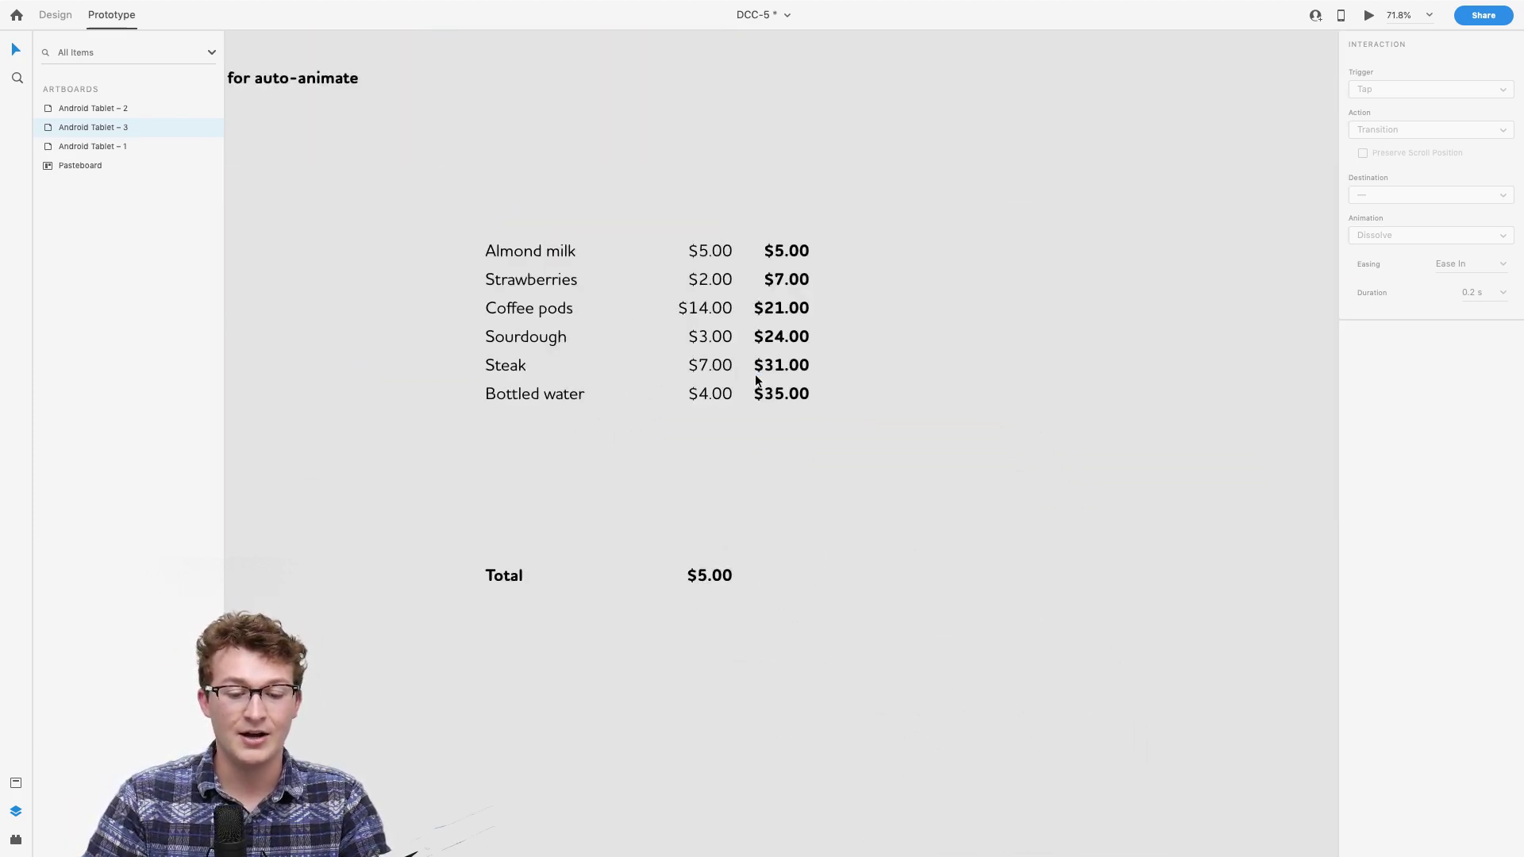
pyautogui.scroll(2, 679, 379)
pyautogui.click(698, 376)
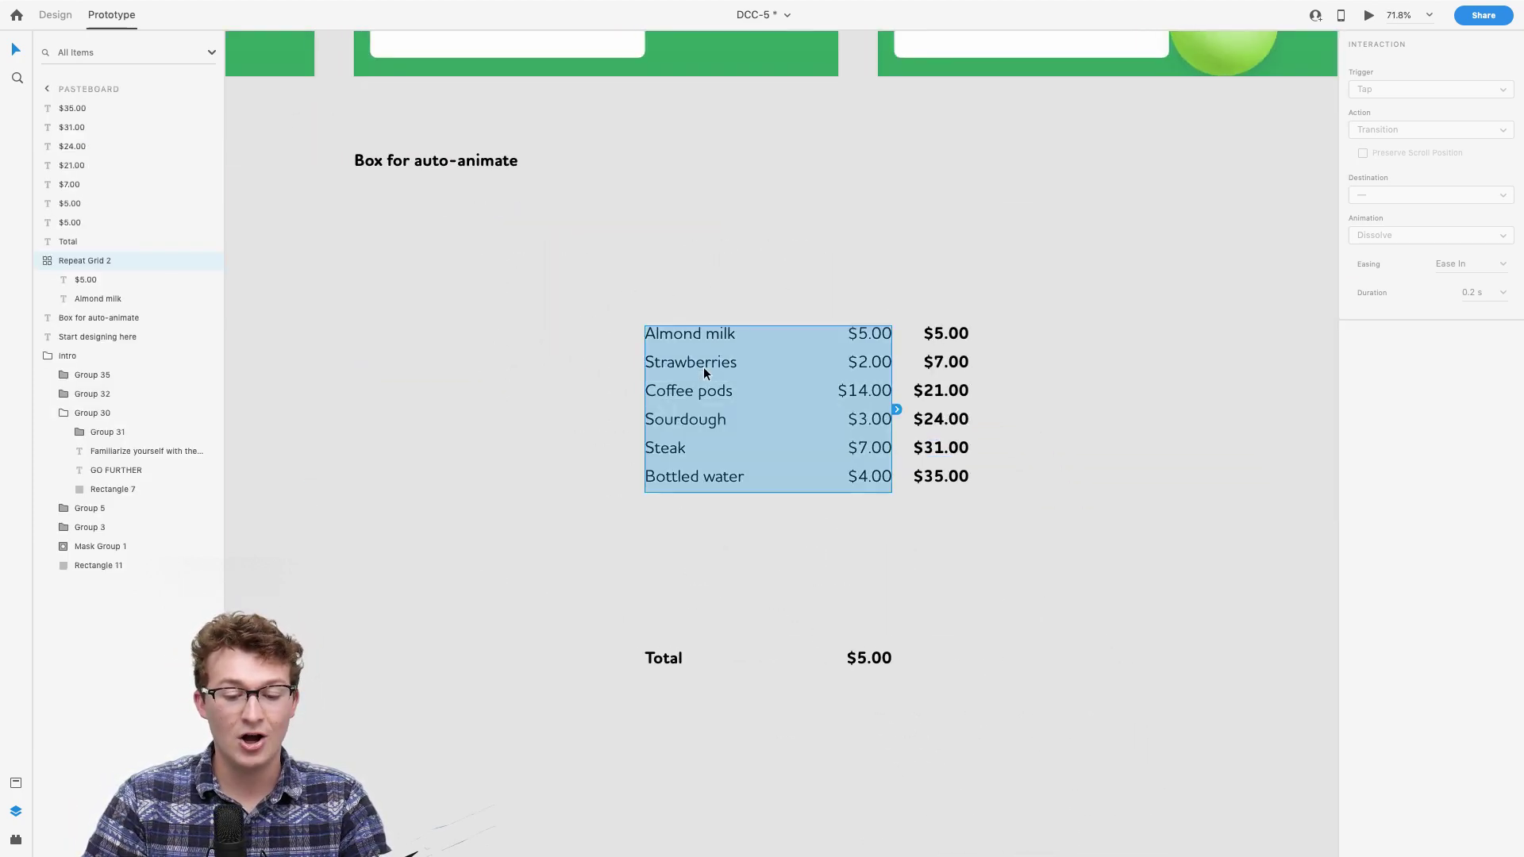
pyautogui.hscroll(-3, 801, 449)
pyautogui.scroll(1, 800, 449)
pyautogui.hscroll(-3, 801, 454)
pyautogui.scroll(2, 800, 453)
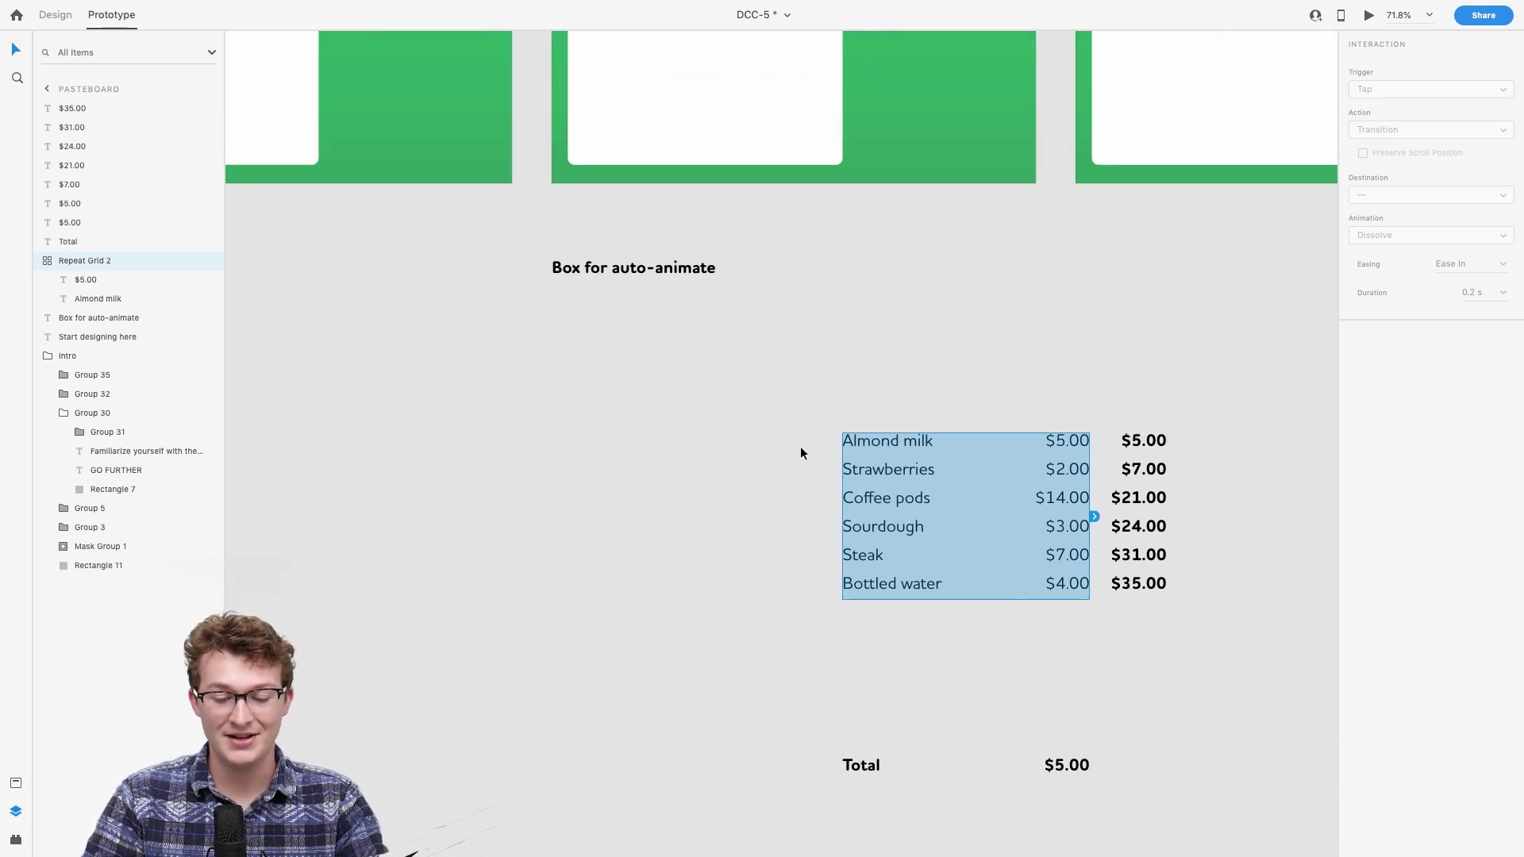
pyautogui.keyDown('shift'); pyautogui.click(873, 768); pyautogui.keyUp('shift')
pyautogui.keyDown('shift'); pyautogui.click(1064, 766); pyautogui.keyUp('shift')
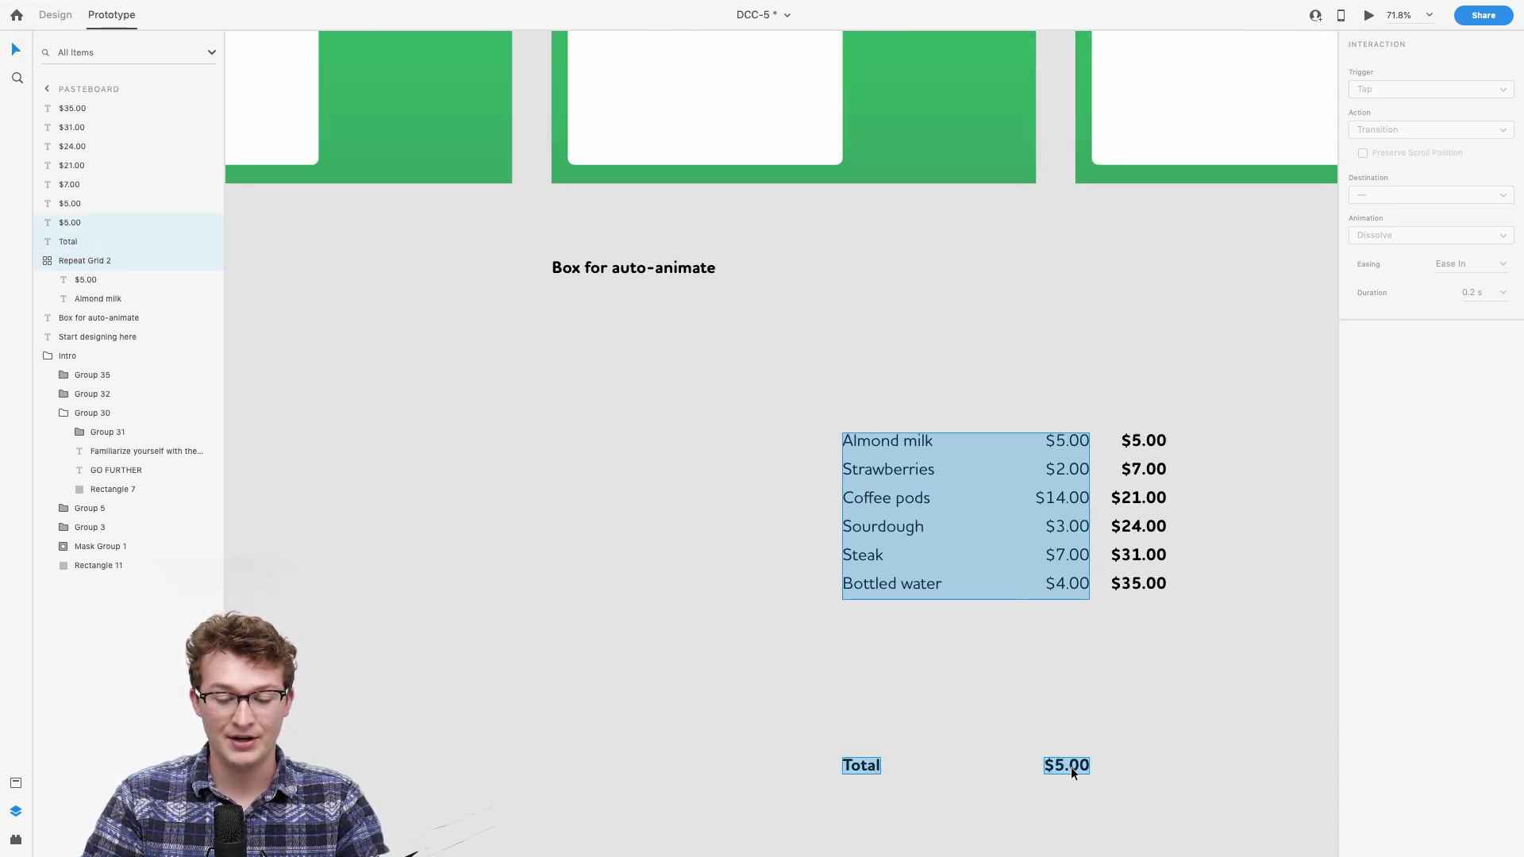
pyautogui.hscroll(-9, 1070, 767)
pyautogui.scroll(7, 1070, 767)
pyautogui.hscroll(2, 1070, 767)
pyautogui.scroll(-1, 1070, 767)
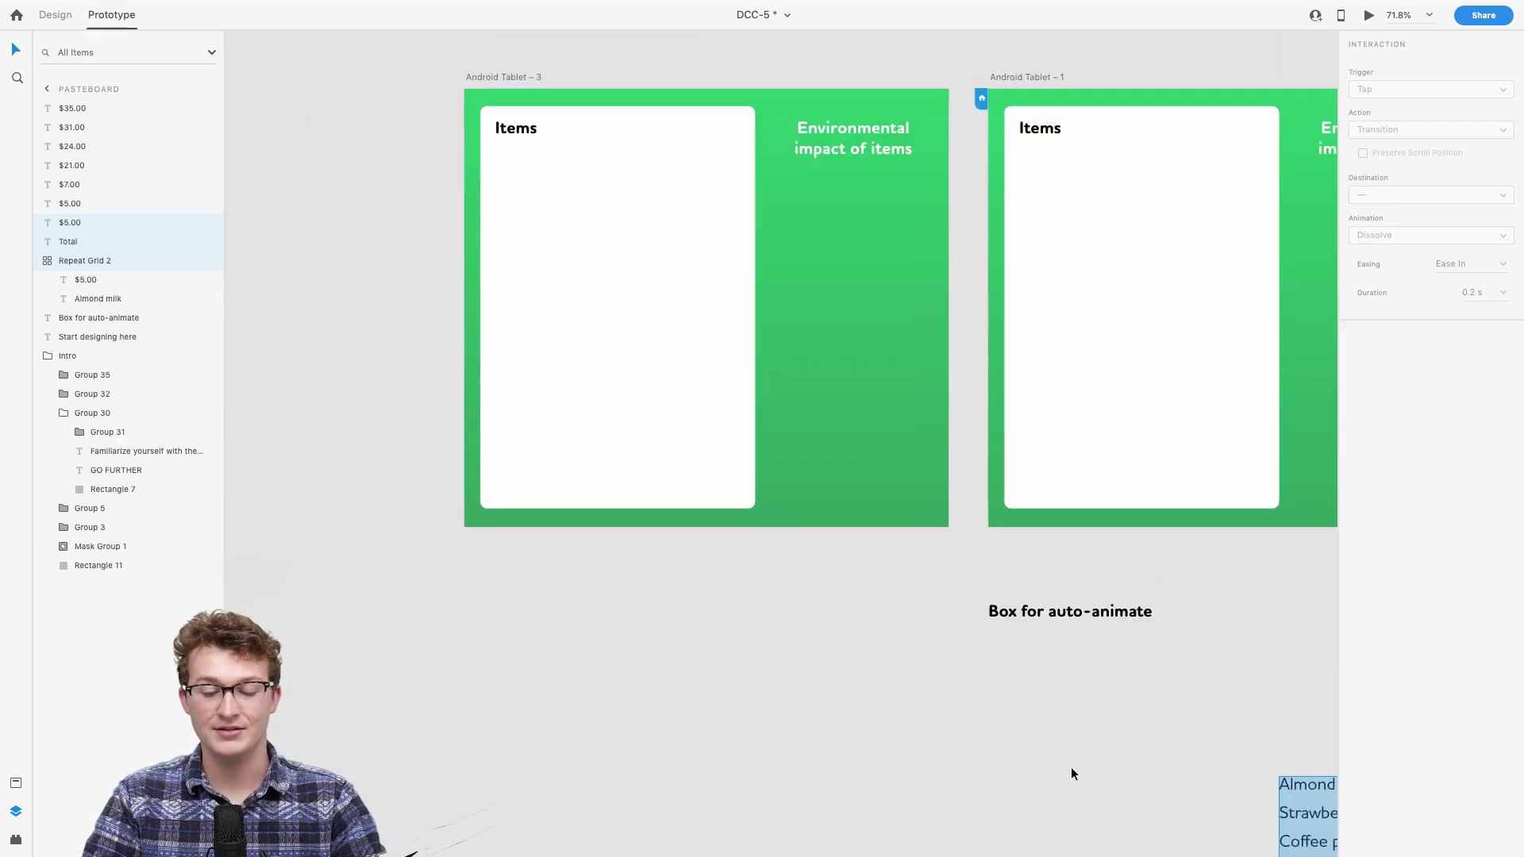
pyautogui.hscroll(-4, 748, 497)
pyautogui.scroll(4, 748, 497)
pyautogui.hotkey('ctrl', 'x')
pyautogui.hotkey('ctrl', 'v')
pyautogui.scroll(2, 748, 498)
pyautogui.scroll(2, 748, 498)
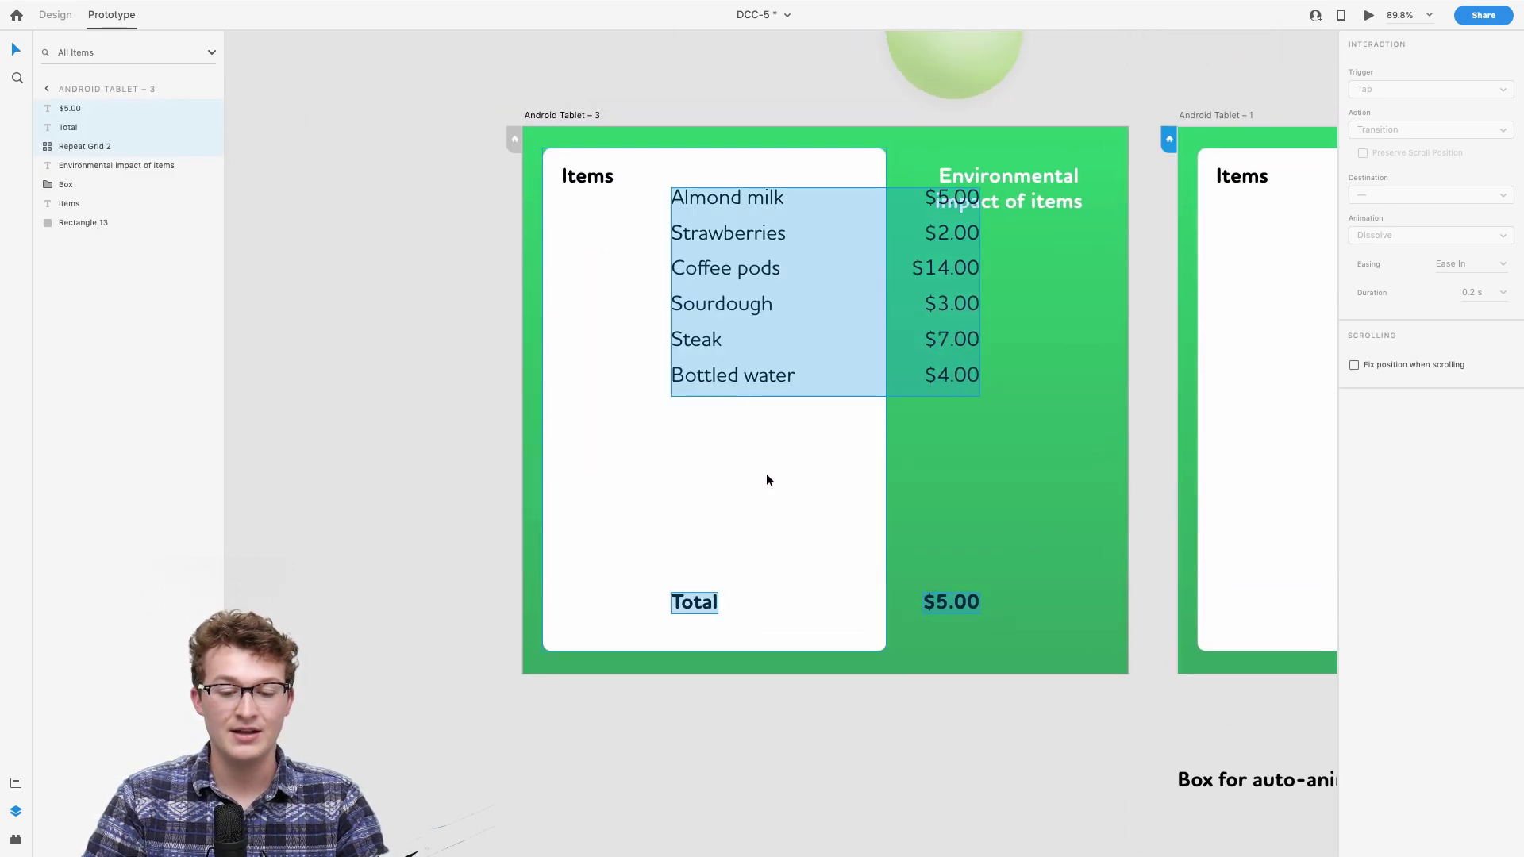
# Step: Position the pasted grocery list and Total line inside the white panel, aligned under the Items heading
pyautogui.moveTo(737, 375); pyautogui.dragTo(627, 395)
pyautogui.scroll(-3, 627, 396)
pyautogui.click(555, 422)
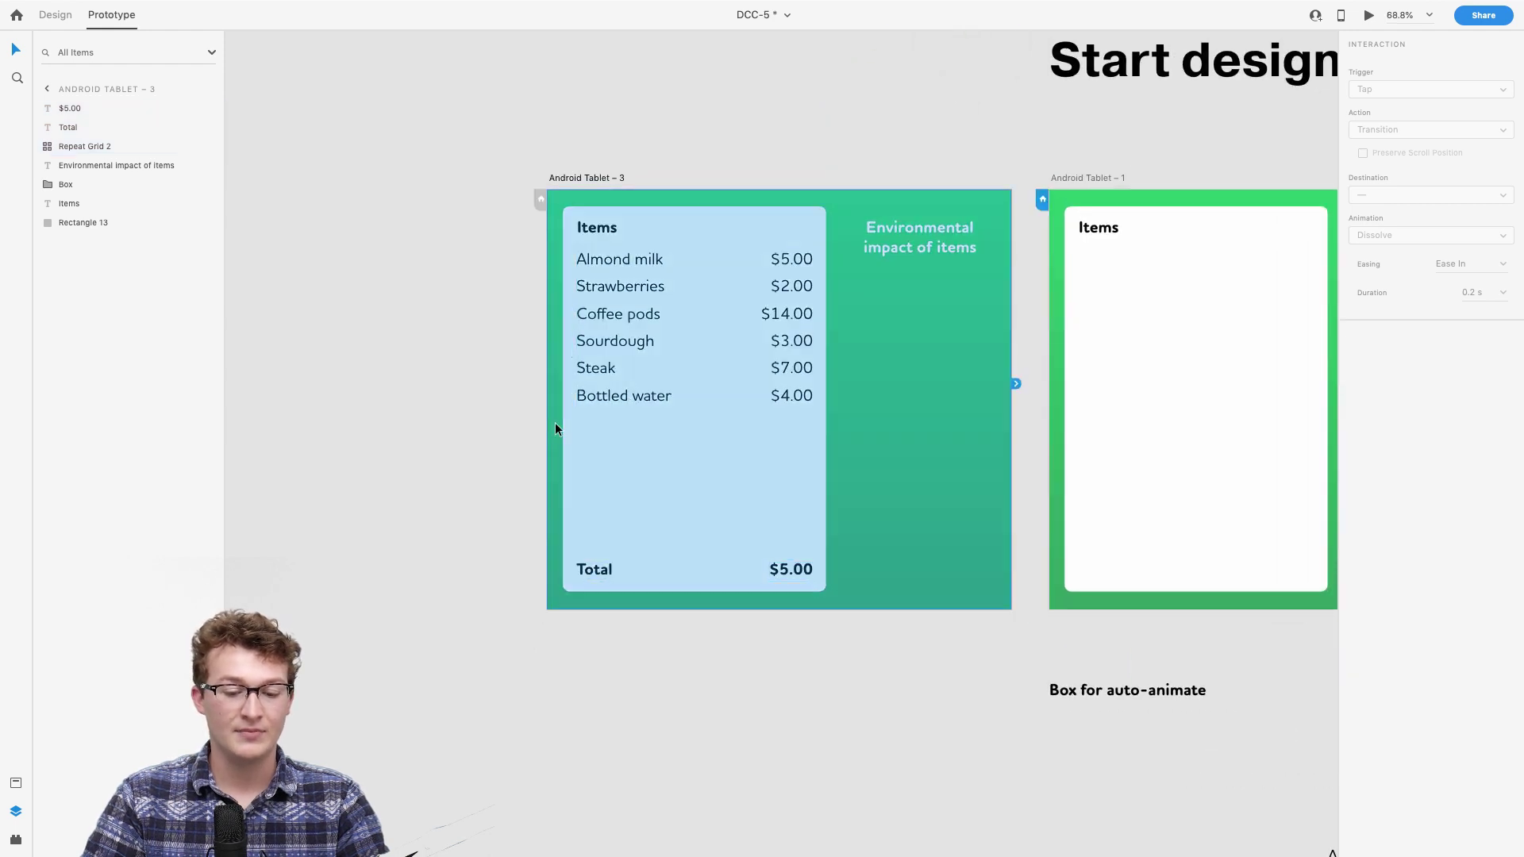
# Step: Return to Design mode and shorten the grocery repeat grid to show only the Almond milk row
pyautogui.click(62, 22)
pyautogui.click(647, 395)
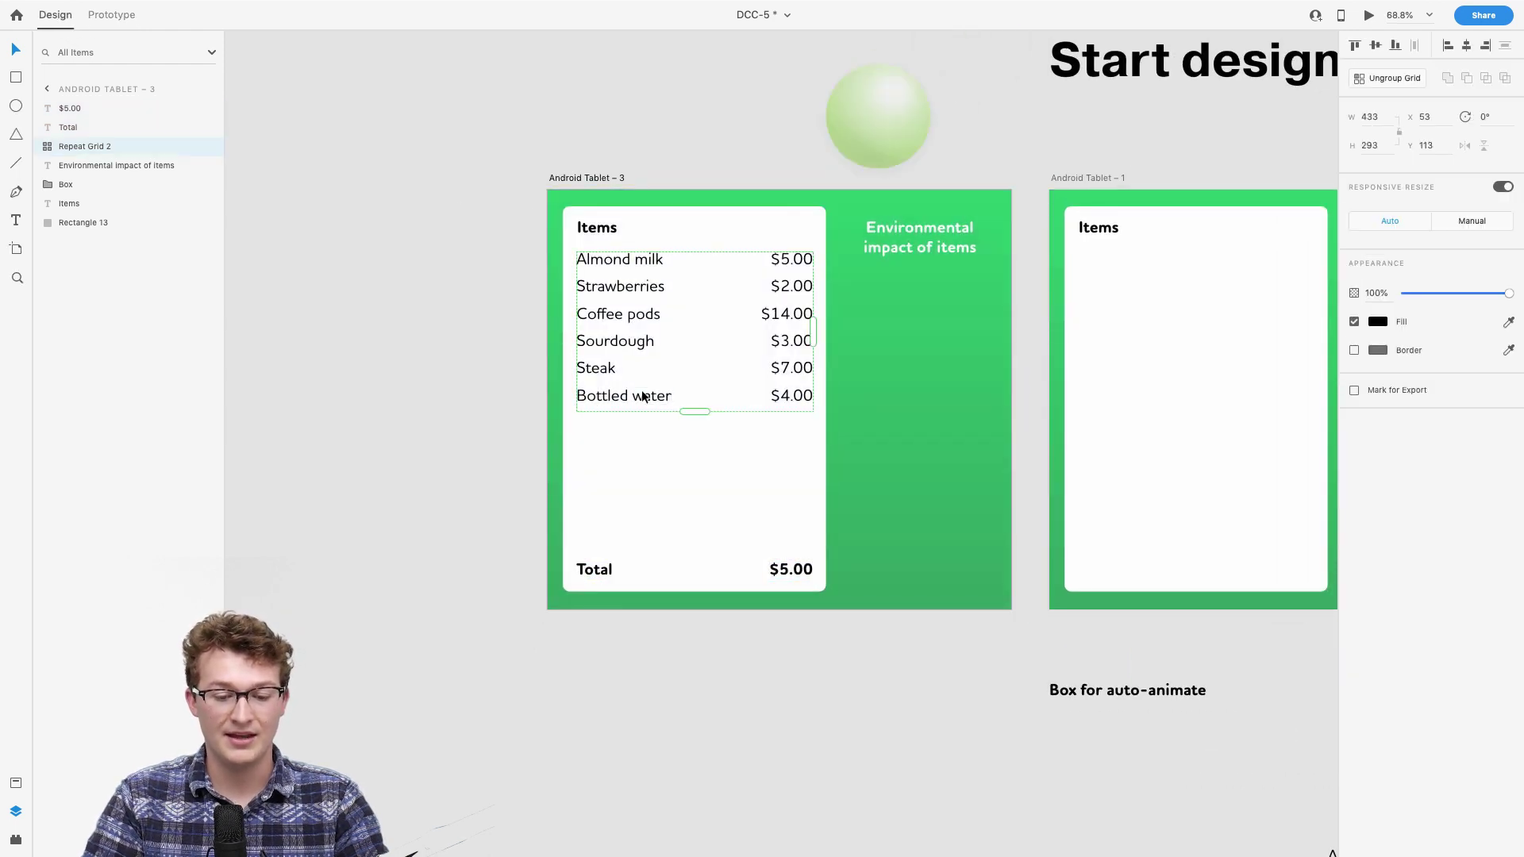
pyautogui.scroll(3, 642, 393)
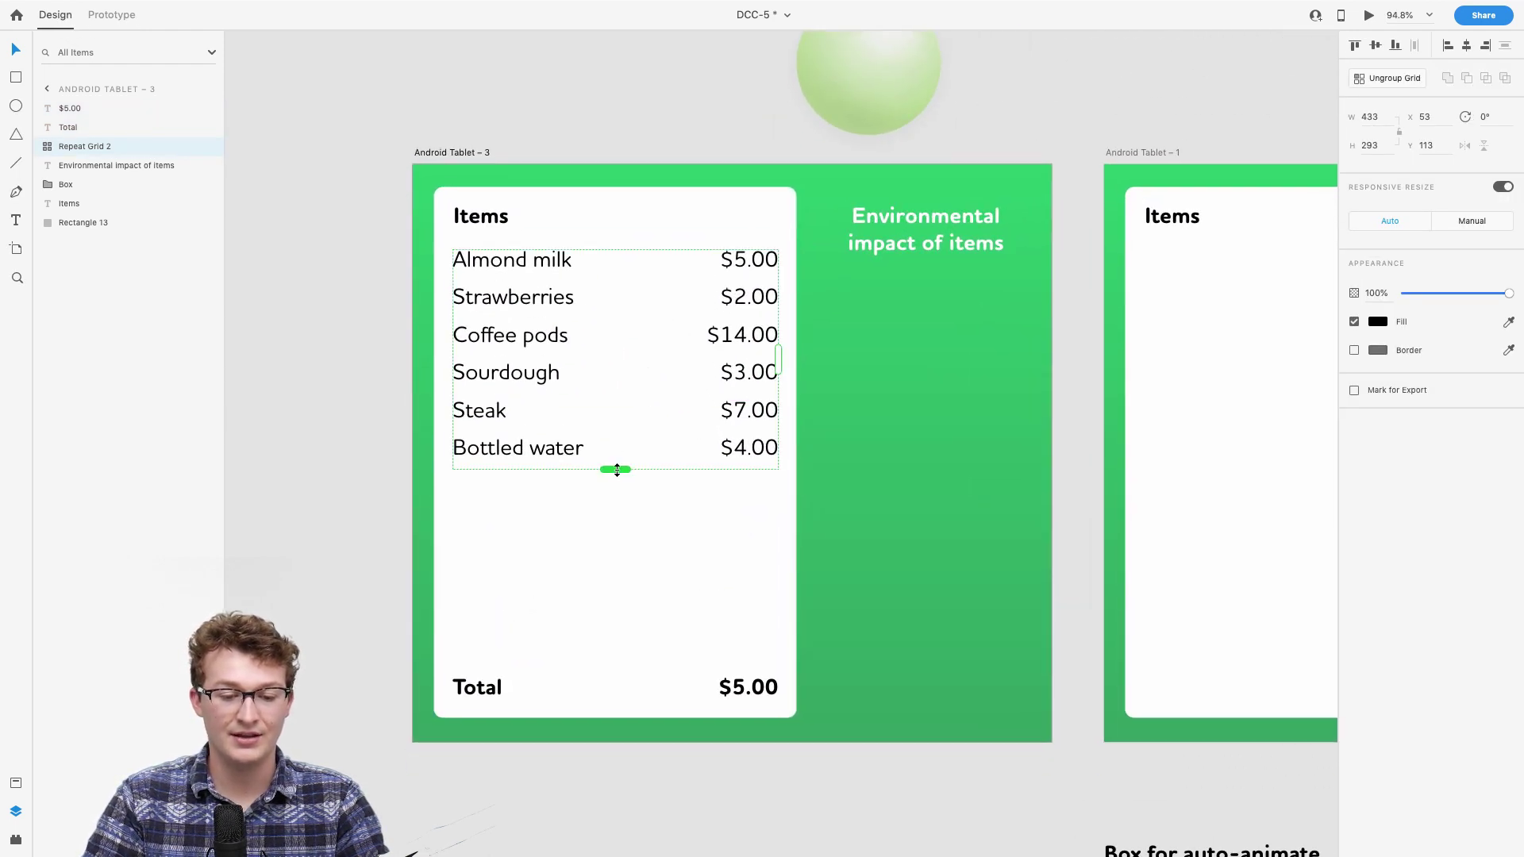
pyautogui.moveTo(617, 470); pyautogui.dragTo(616, 275)
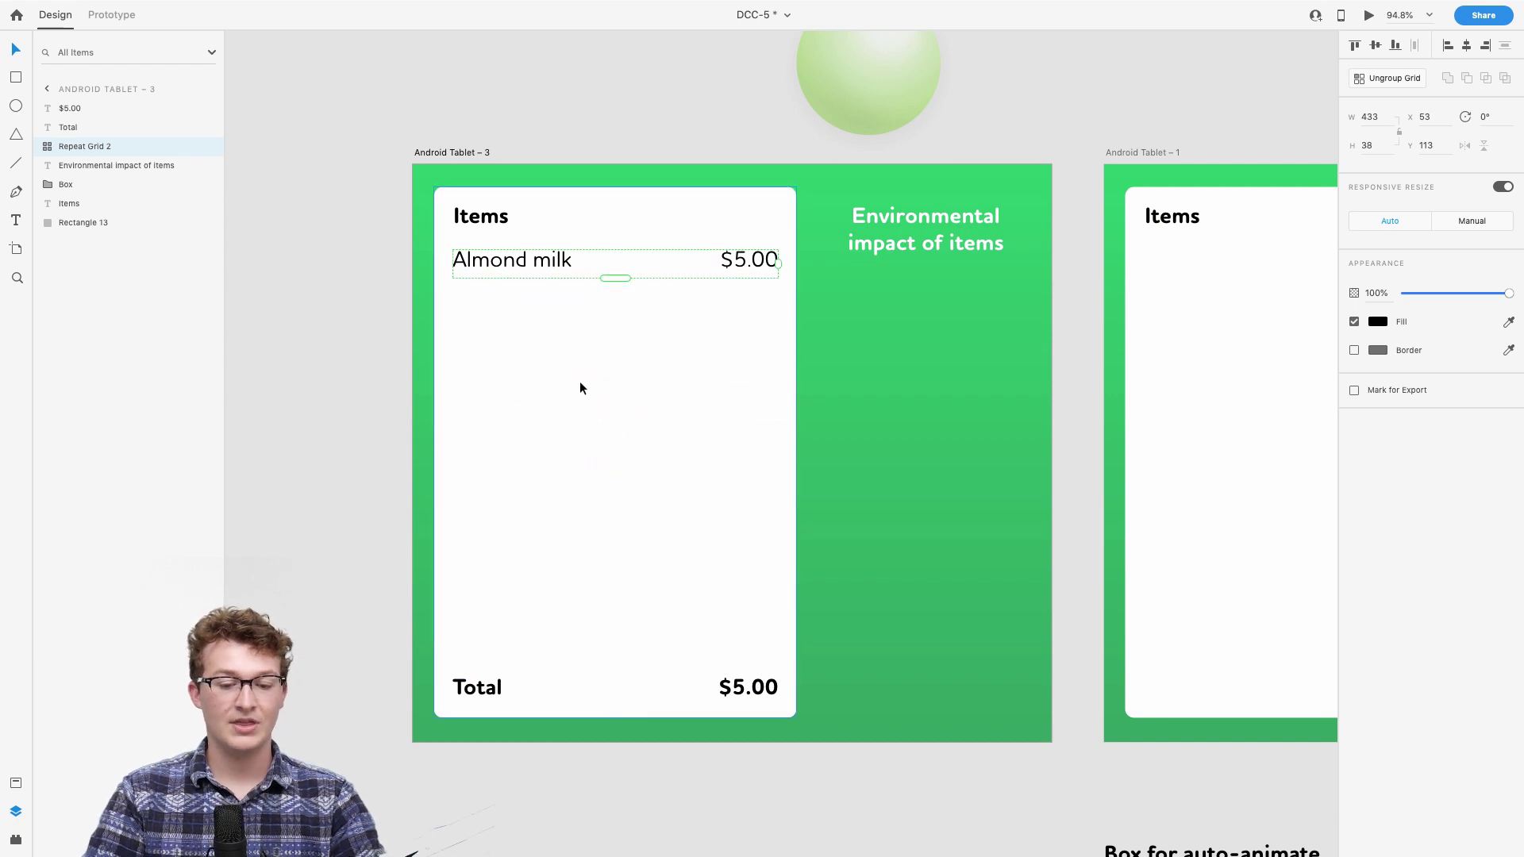
# Step: Undo the grid shortening and move the full grocery grid, Total label and $5.00 price from Android Tablet – 3 to Android Tablet – 1
pyautogui.click(590, 530)
pyautogui.scroll(-3, 582, 365)
pyautogui.click(526, 295)
pyautogui.hotkey('ctrl', 'z')
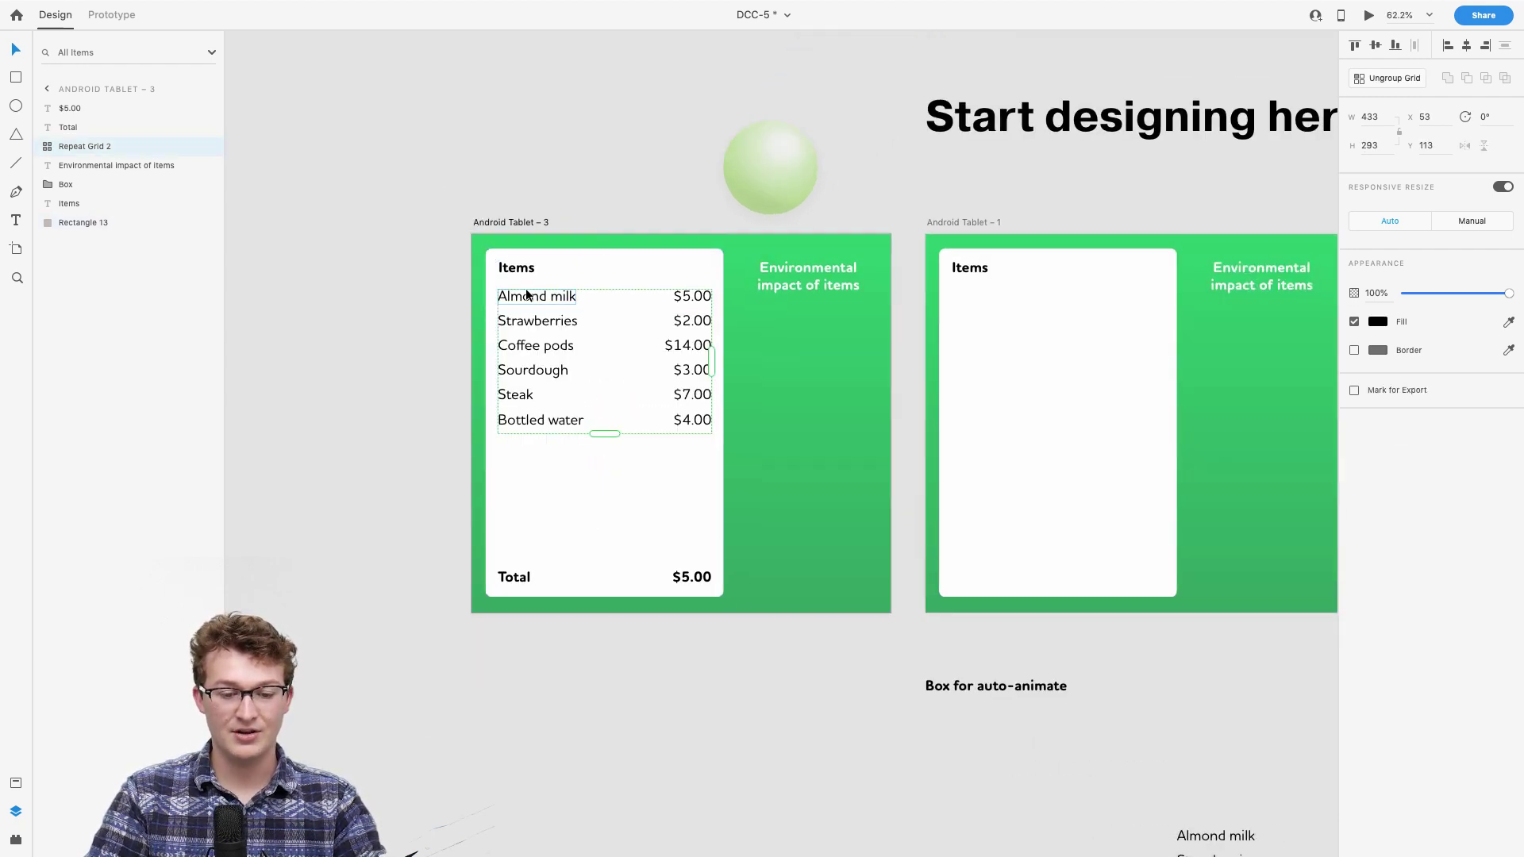
pyautogui.keyDown('shift'); pyautogui.click(503, 581); pyautogui.keyUp('shift')
pyautogui.keyDown('shift'); pyautogui.click(695, 579); pyautogui.keyUp('shift')
pyautogui.hotkey('ctrl', 'x')
pyautogui.click(1122, 461)
pyautogui.hotkey('ctrl', 'v')
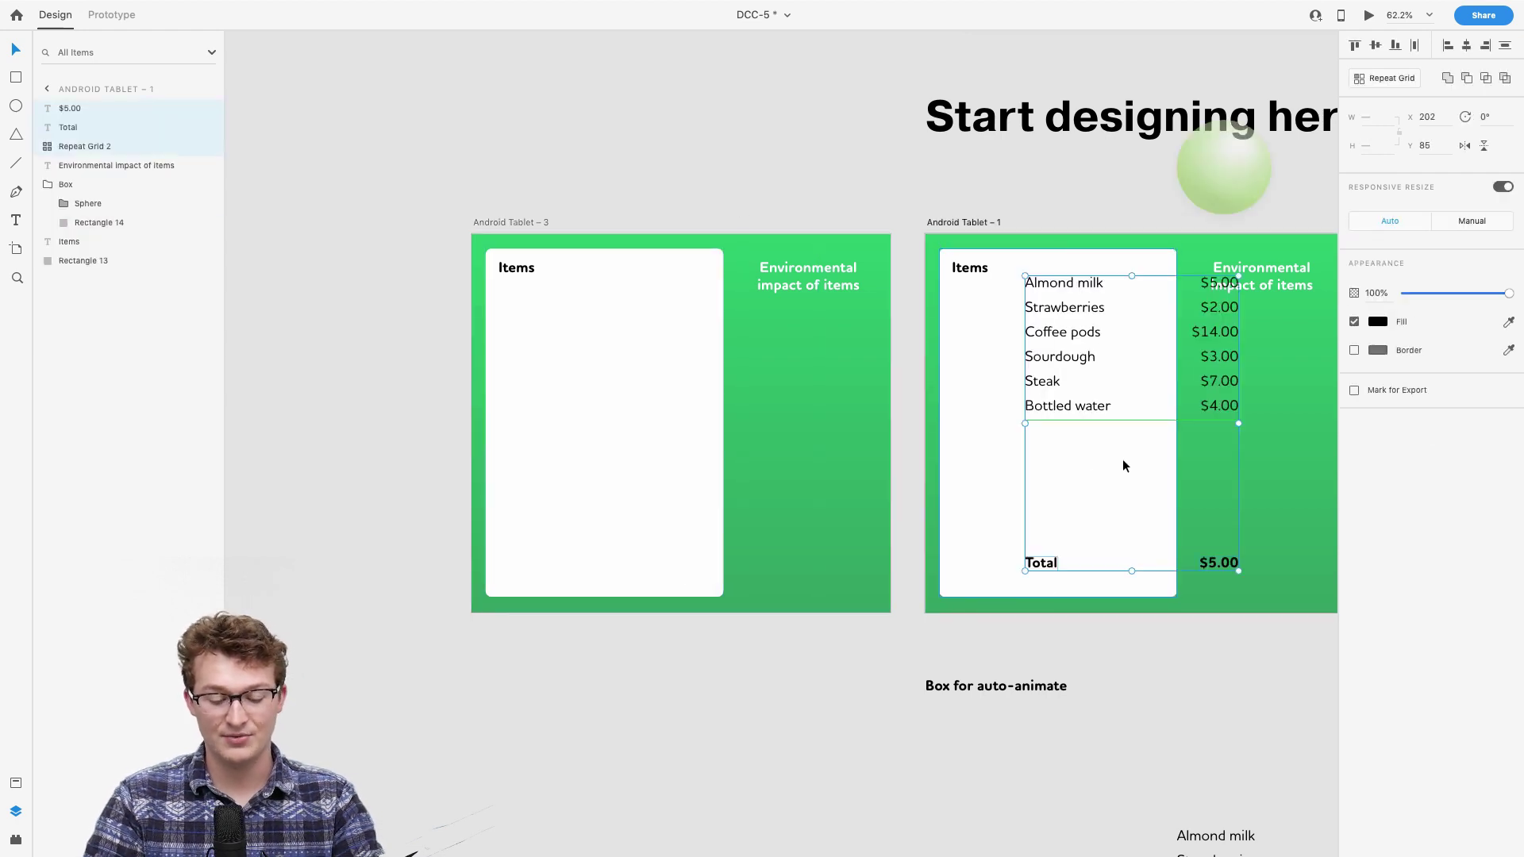
# Step: Position the pasted grocery list and Total line inside Android Tablet – 1's white panel, aligned with the Items heading
pyautogui.hscroll(5, 1122, 461)
pyautogui.scroll(3, 1127, 463)
pyautogui.moveTo(749, 371); pyautogui.dragTo(647, 389)
pyautogui.click(883, 522)
pyautogui.click(712, 396)
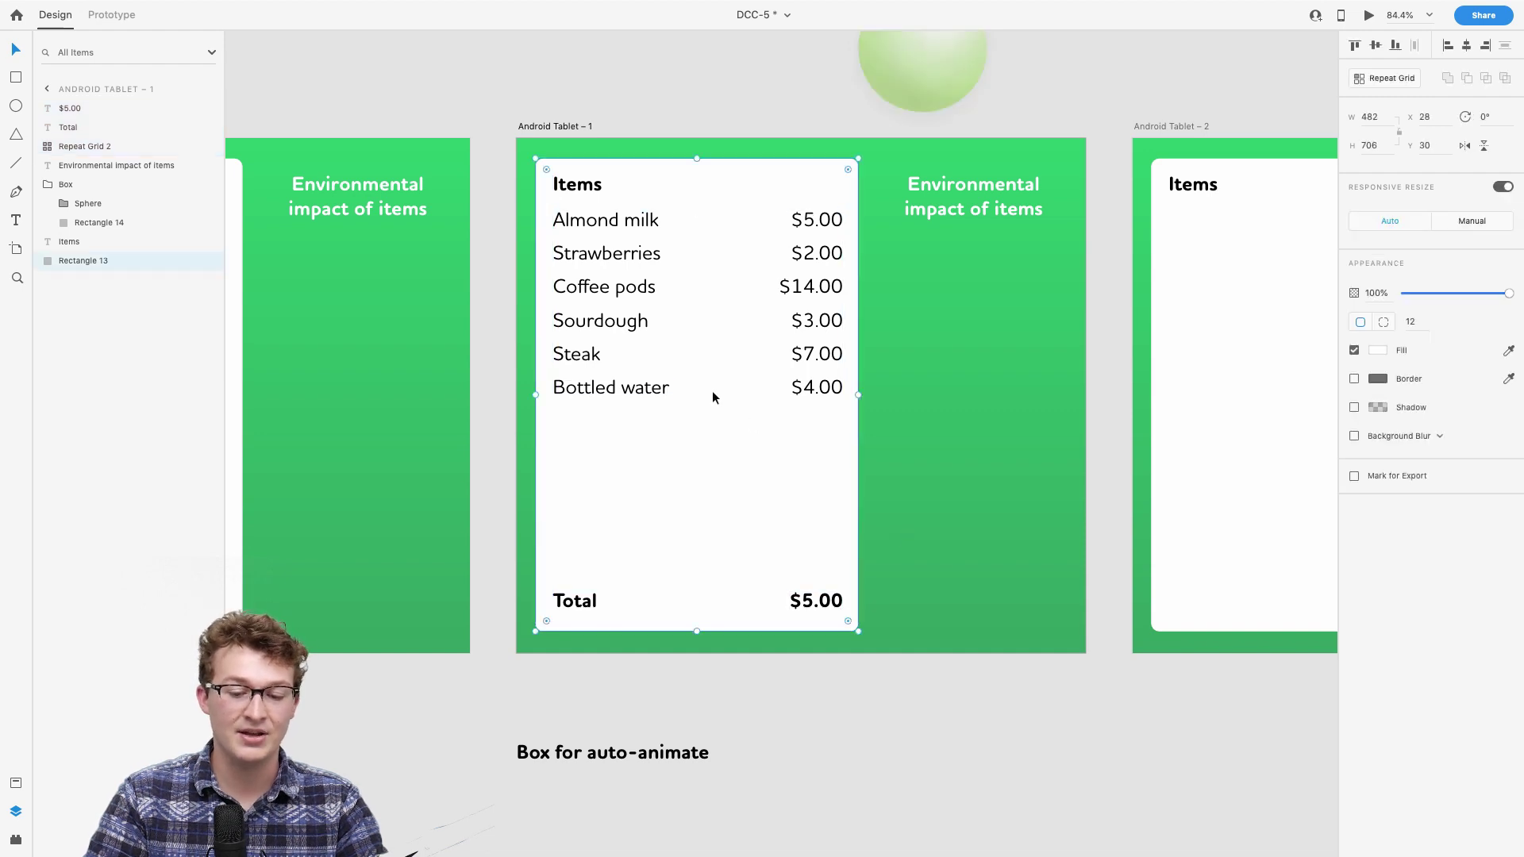
# Step: Shorten the repeat grid on Android Tablet – 1 to show only the Almond milk row
pyautogui.click(632, 392)
pyautogui.moveTo(697, 403); pyautogui.dragTo(711, 256)
pyautogui.press('super+z')
pyautogui.moveTo(690, 401); pyautogui.dragTo(697, 228)
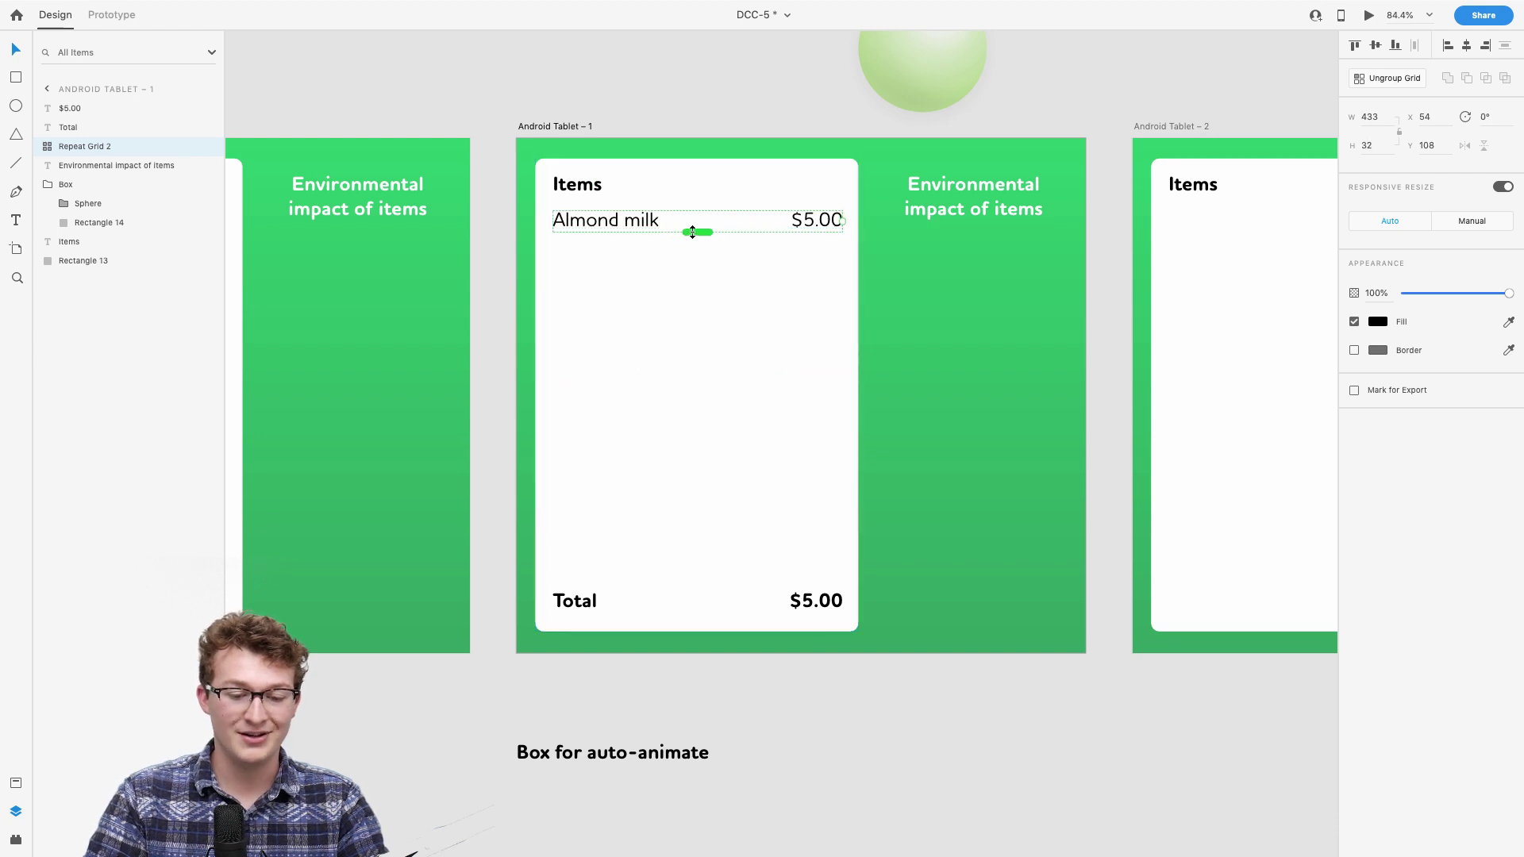
pyautogui.hscroll(-2, 679, 596)
pyautogui.scroll(-3, 678, 589)
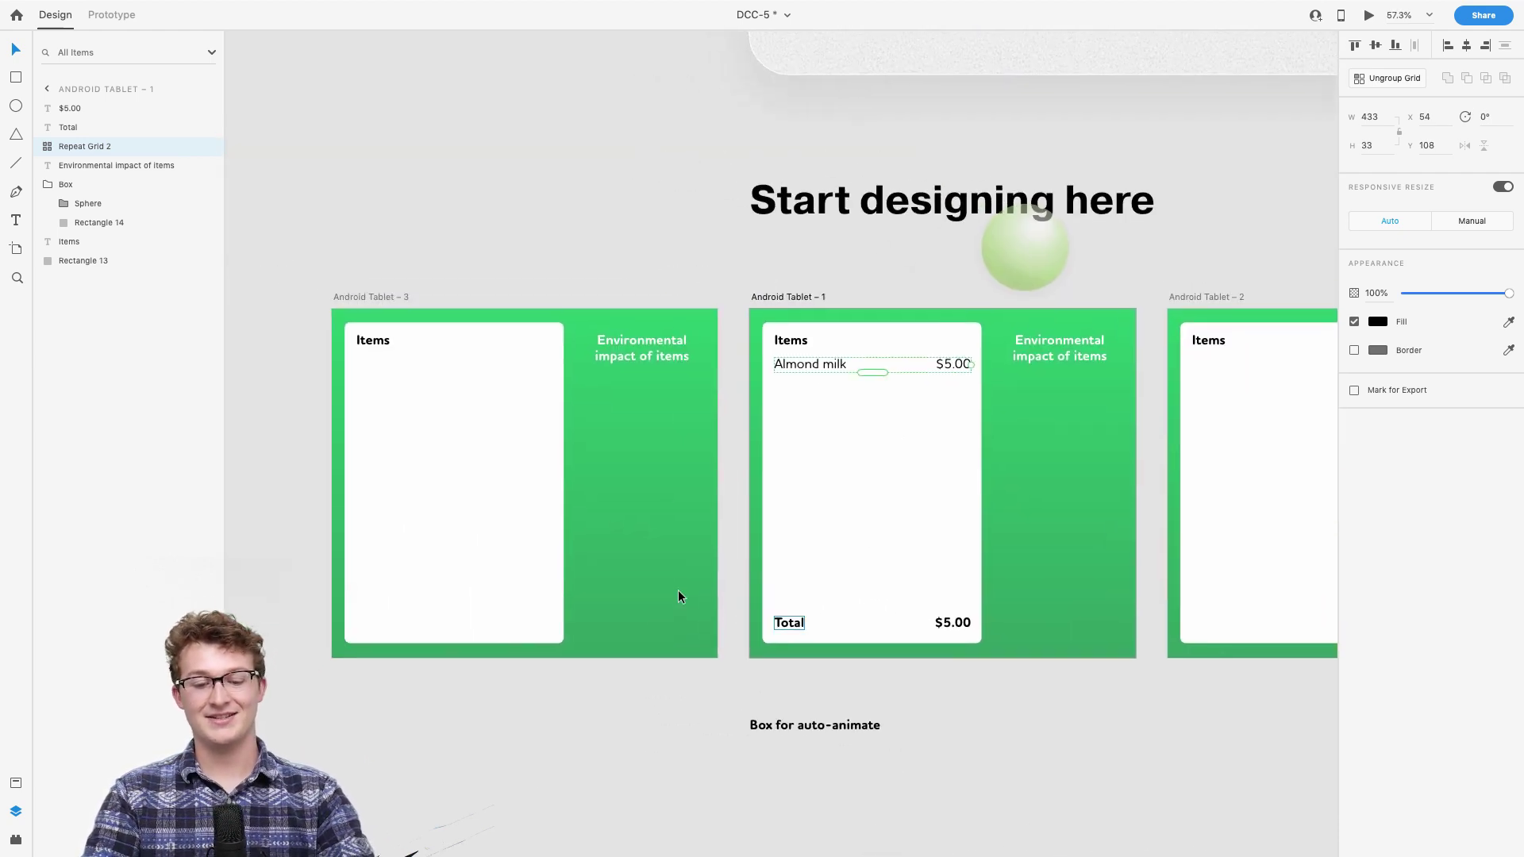
pyautogui.click(736, 527)
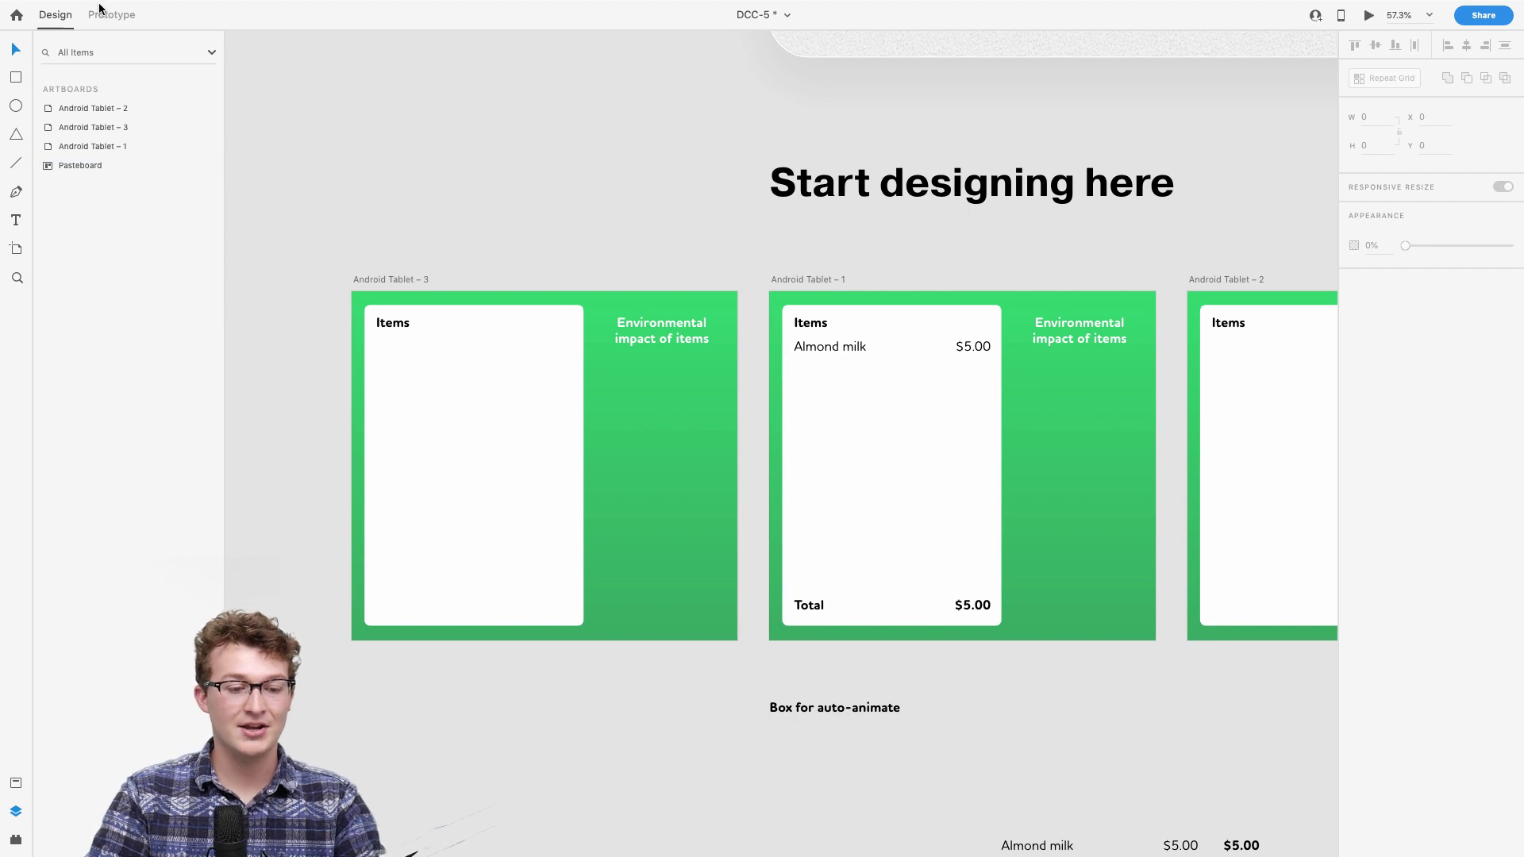
# Step: Switch to Prototype mode and set Android Tablet – 3 as the home artboard of the flow
pyautogui.click(100, 9)
pyautogui.click(503, 322)
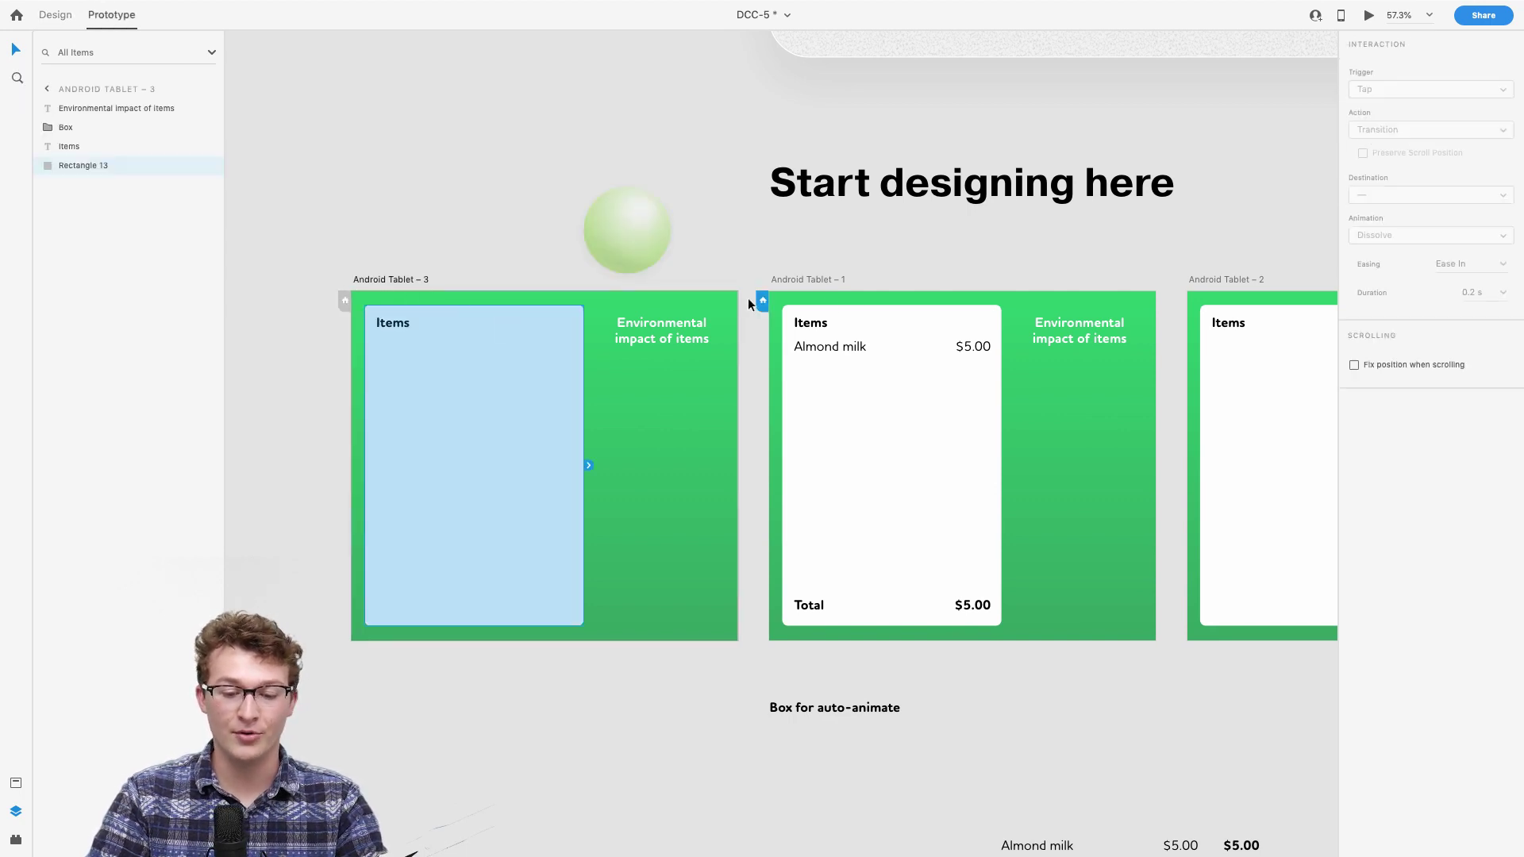
pyautogui.scroll(5, 774, 295)
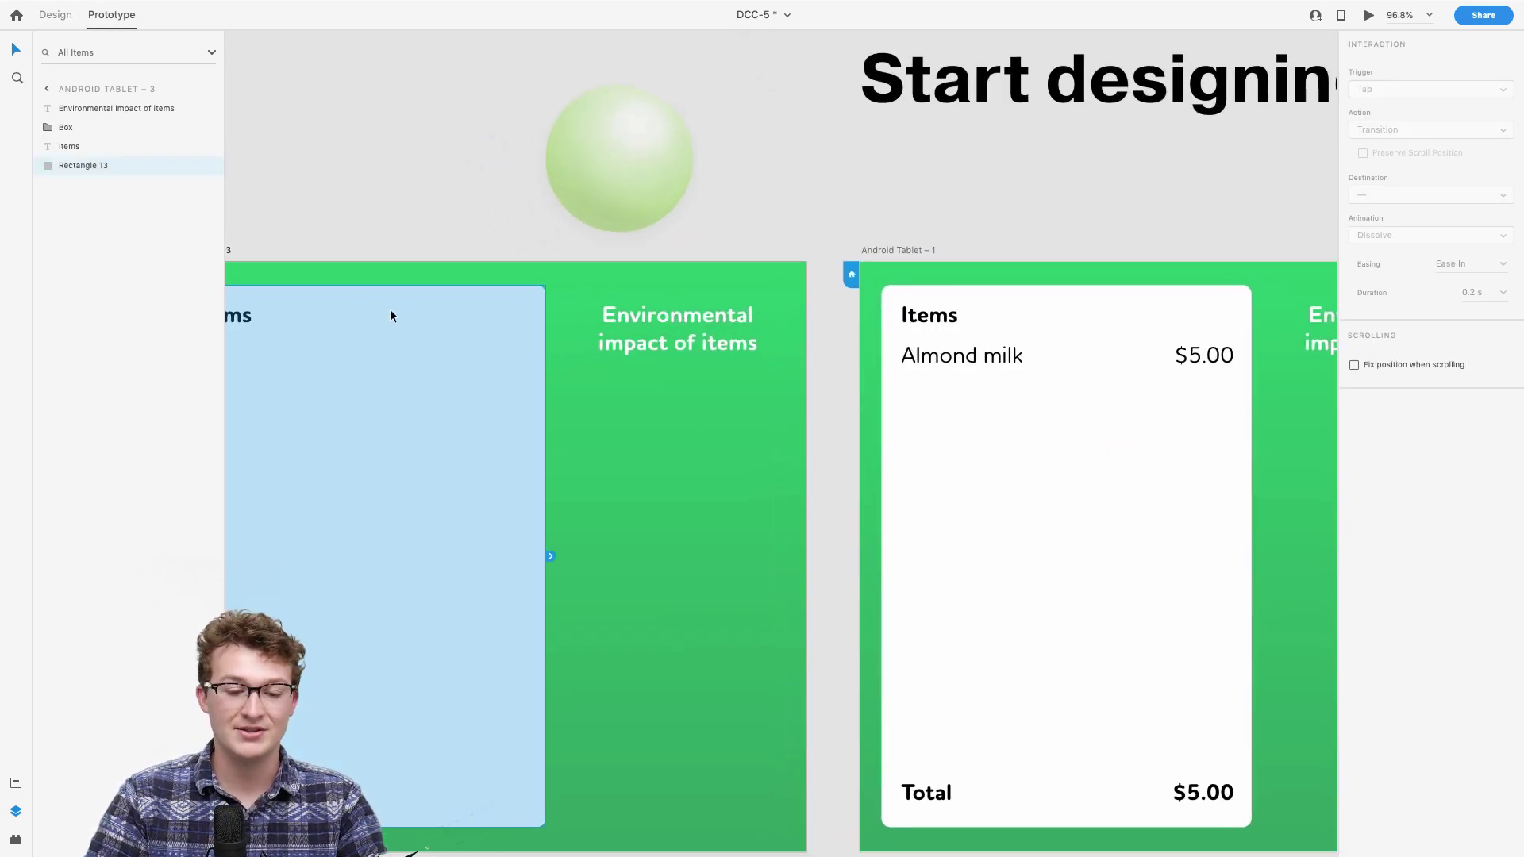
pyautogui.hscroll(-5, 397, 317)
pyautogui.click(473, 269)
pyautogui.scroll(-5, 631, 293)
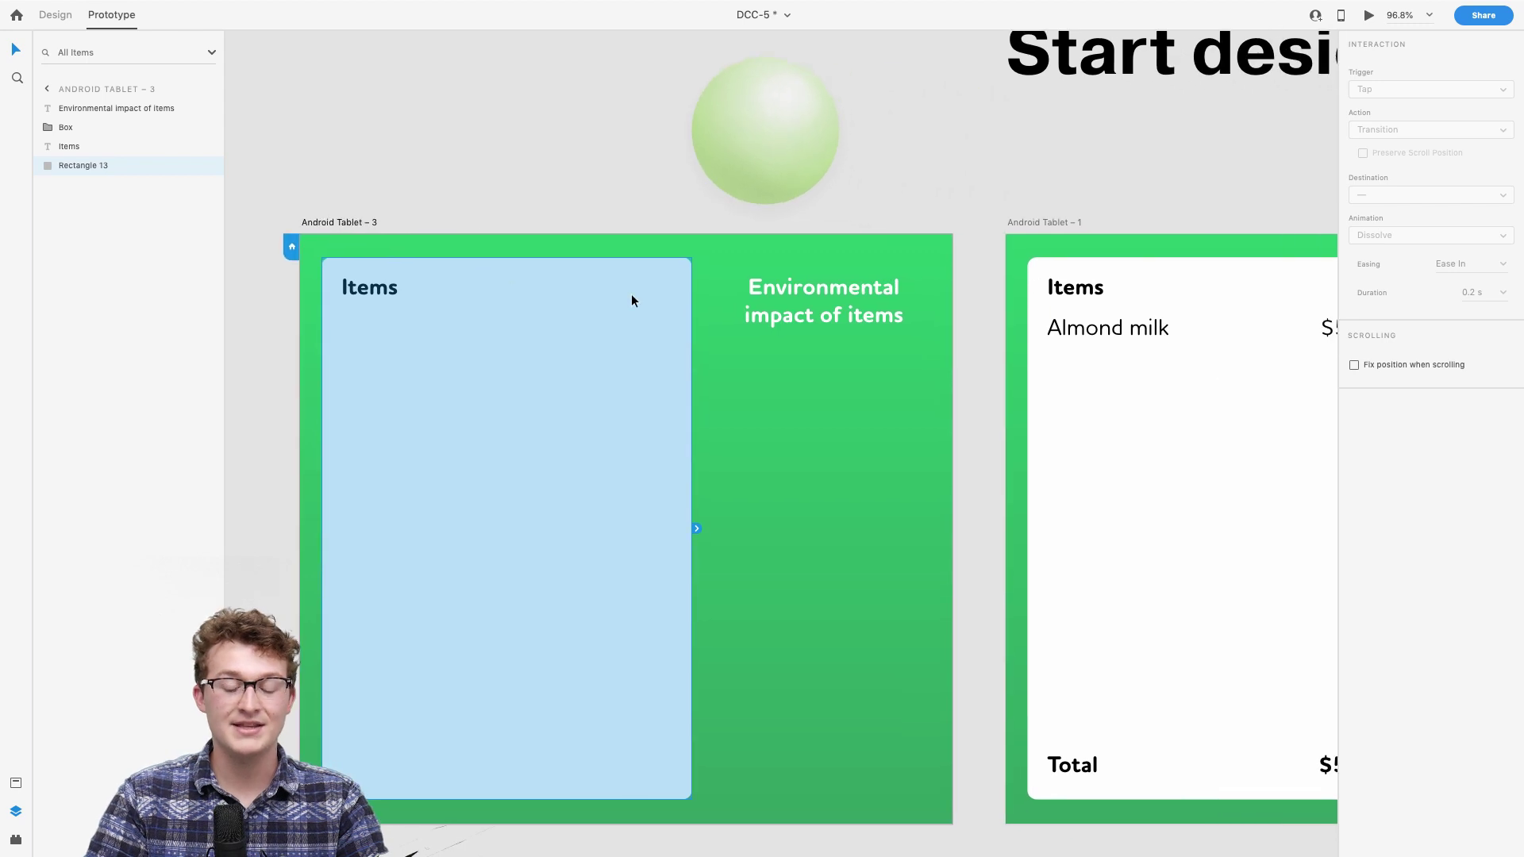
# Step: Link the Android Tablet – 3 artboard to Android Tablet – 1 and set the interaction's trigger to Time
pyautogui.click(456, 243)
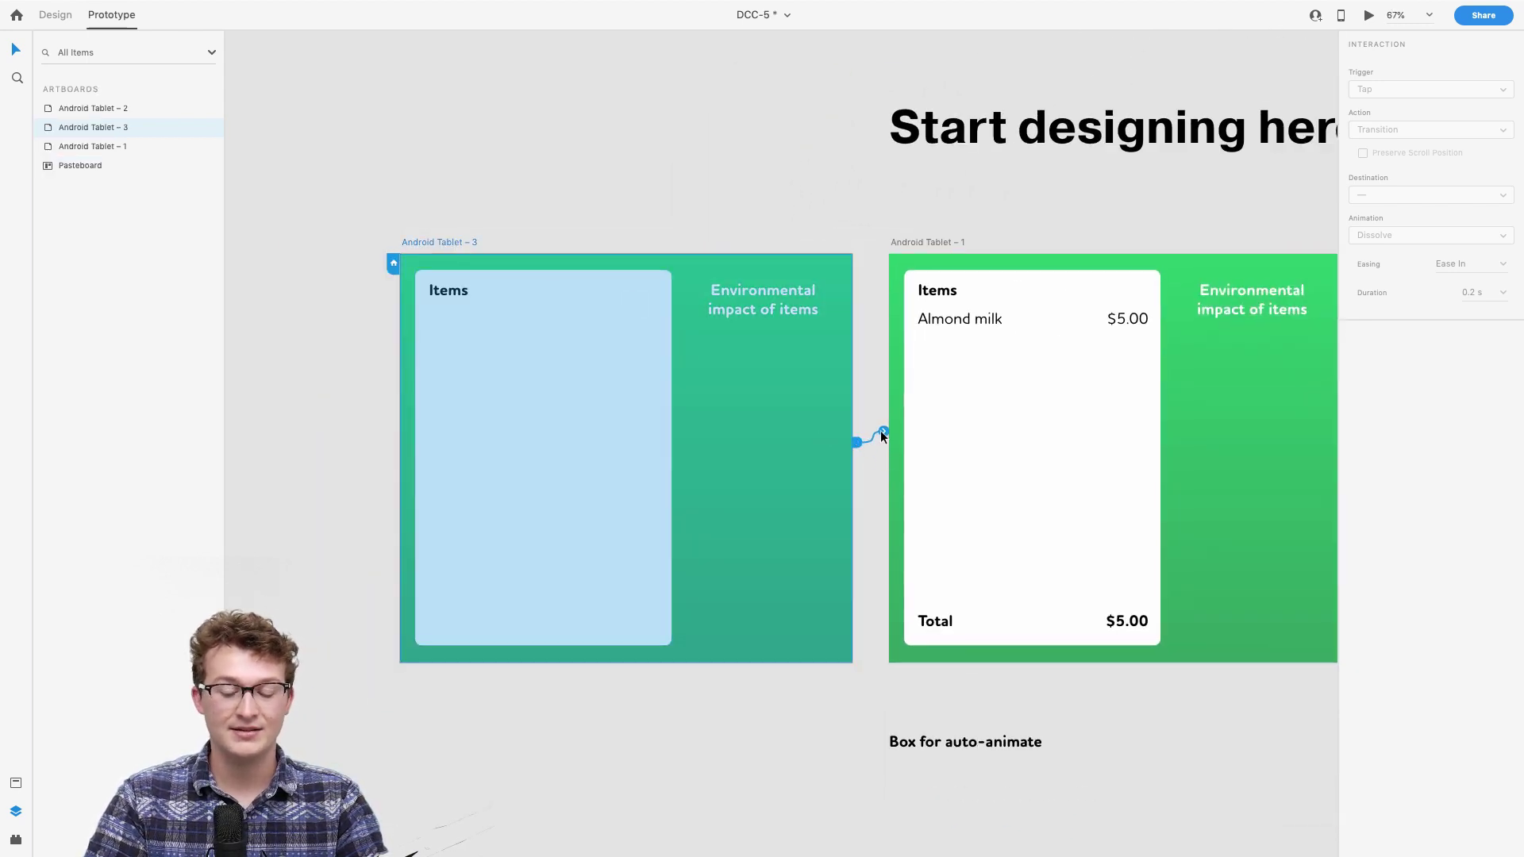
pyautogui.moveTo(875, 445); pyautogui.dragTo(1075, 493)
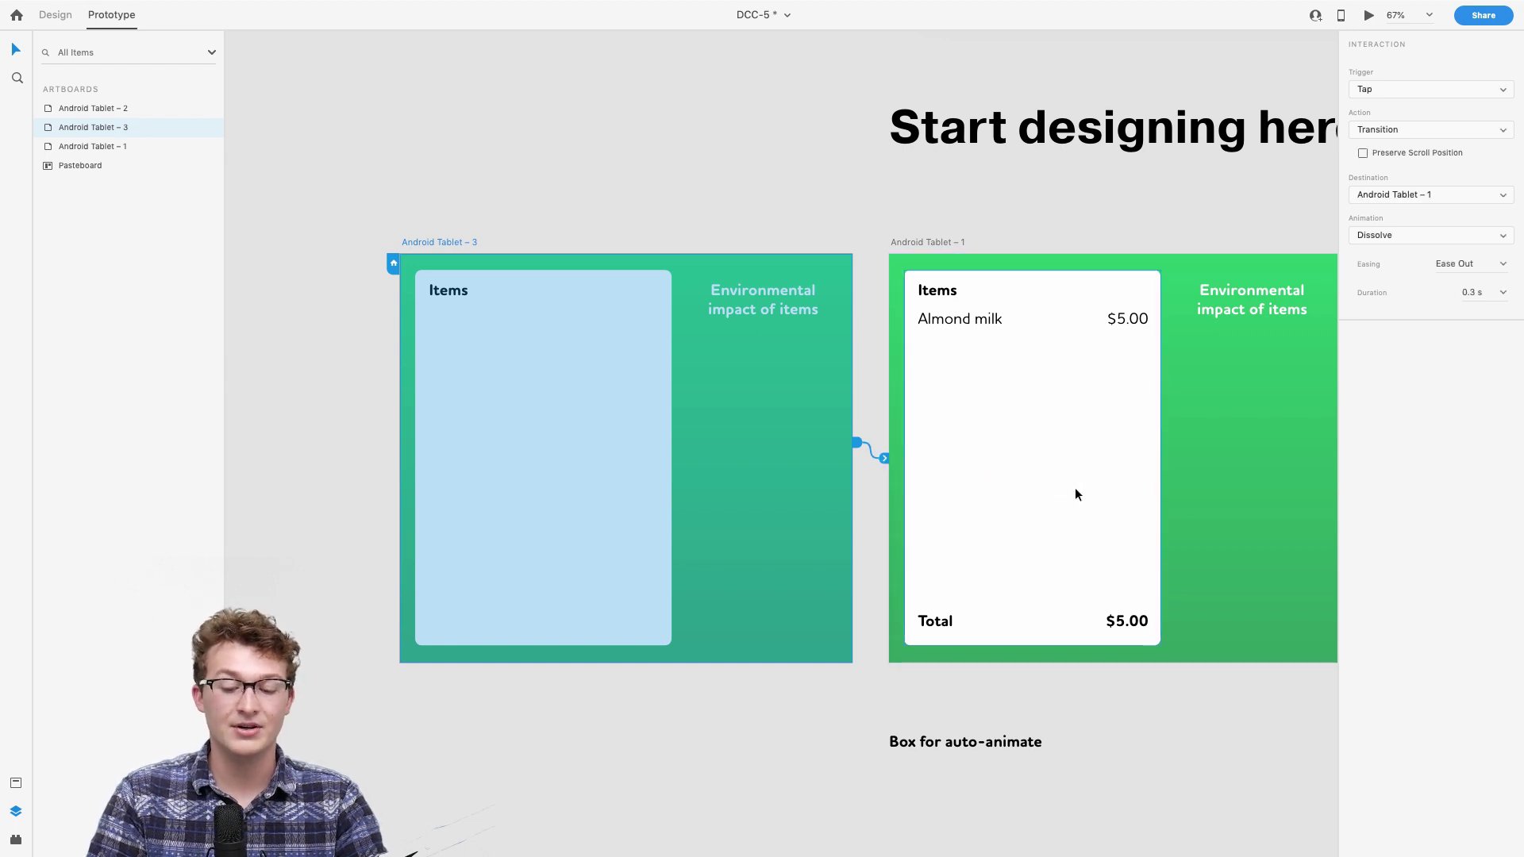
pyautogui.hscroll(5, 881, 503)
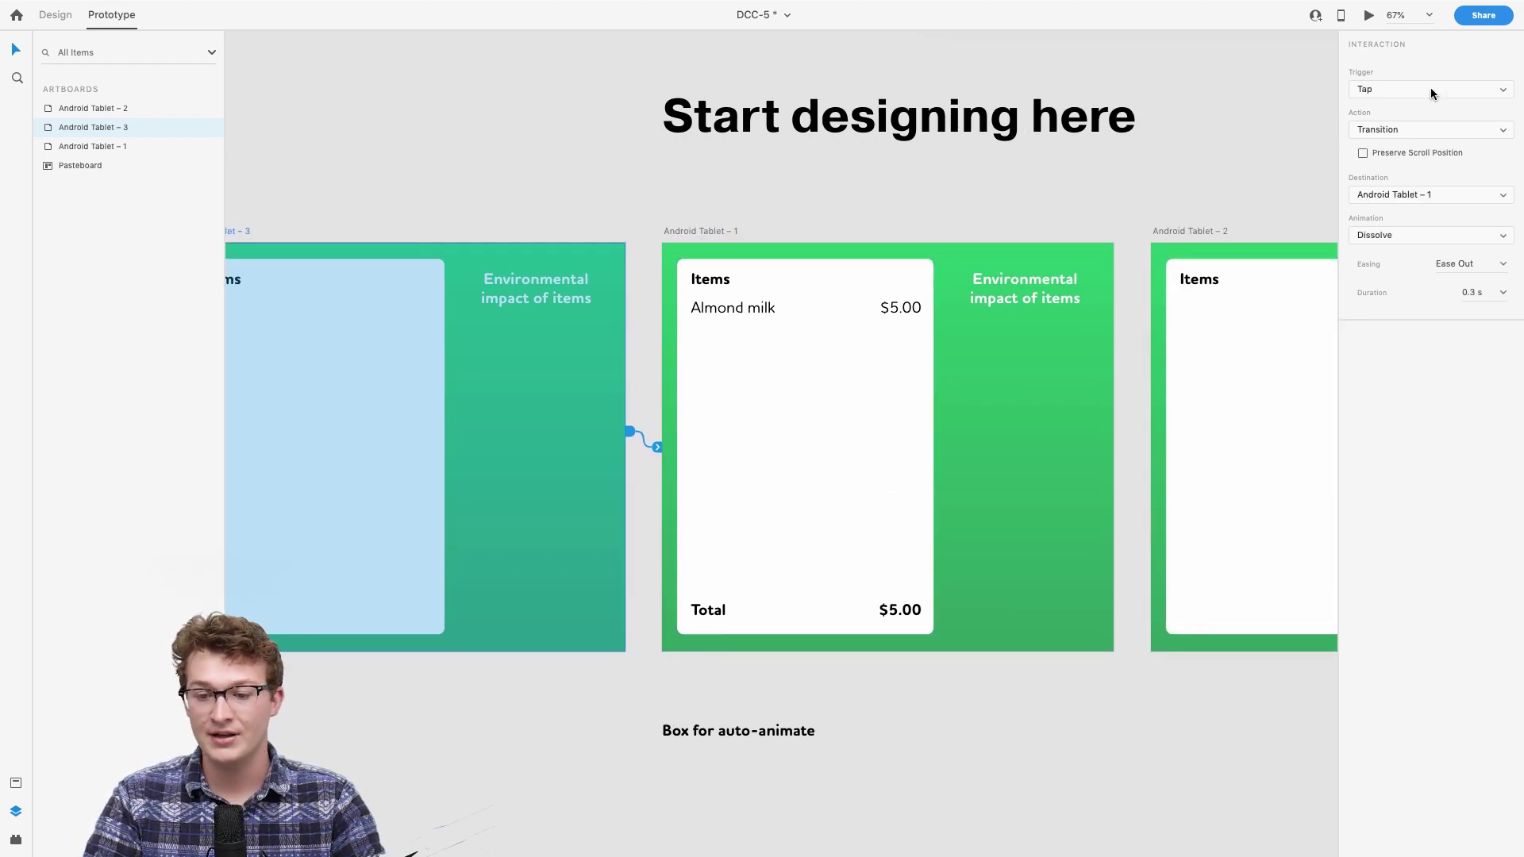
pyautogui.click(1433, 90)
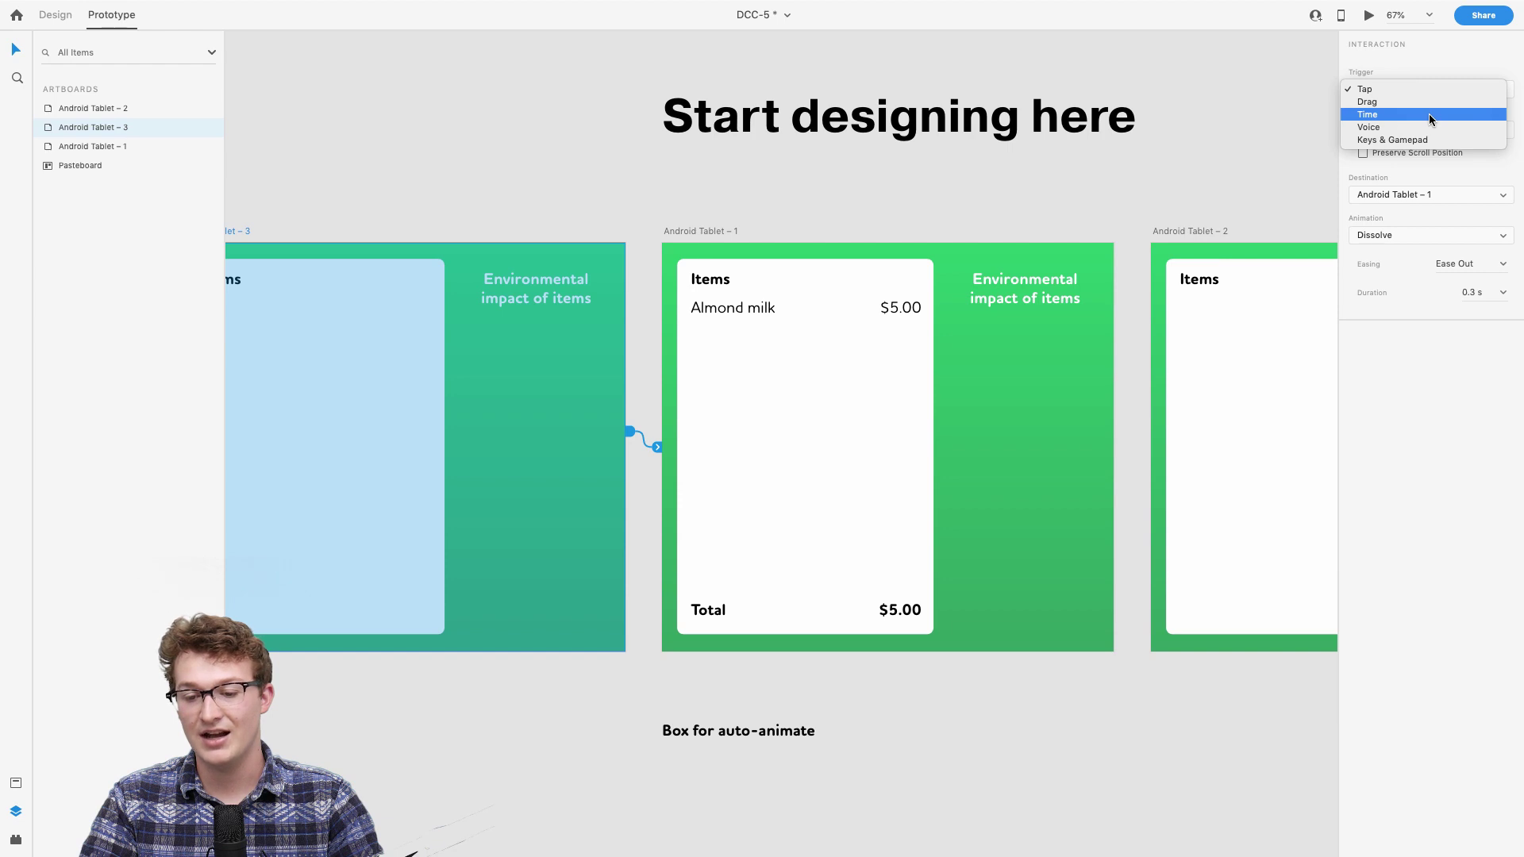
pyautogui.click(1431, 115)
pyautogui.hscroll(5, 1177, 195)
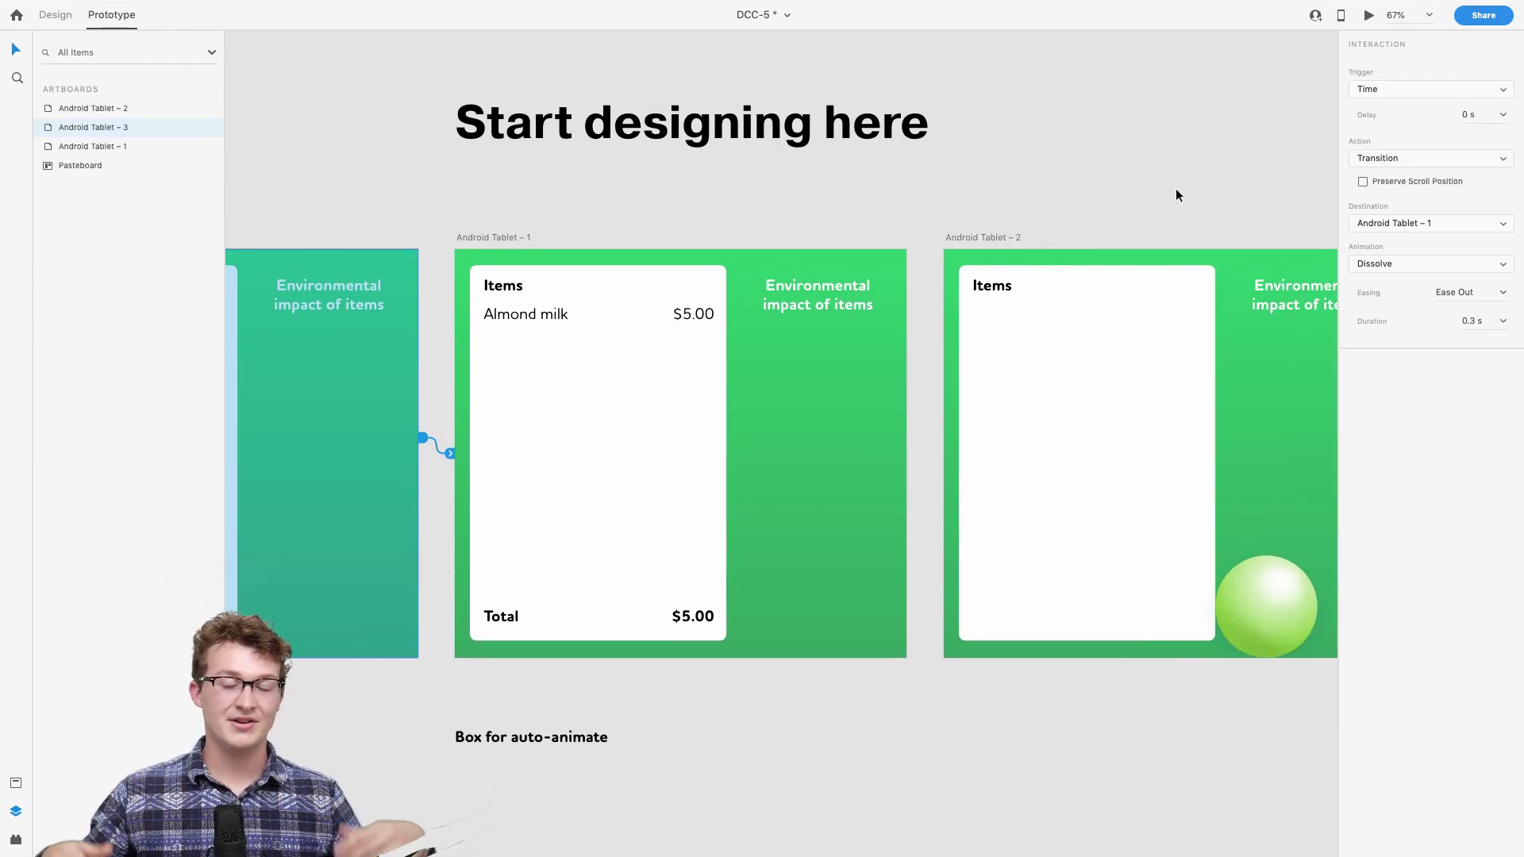
# Step: Set the interaction's delay to 0.5 s and its action to Auto-Animate
pyautogui.scroll(4, 697, 243)
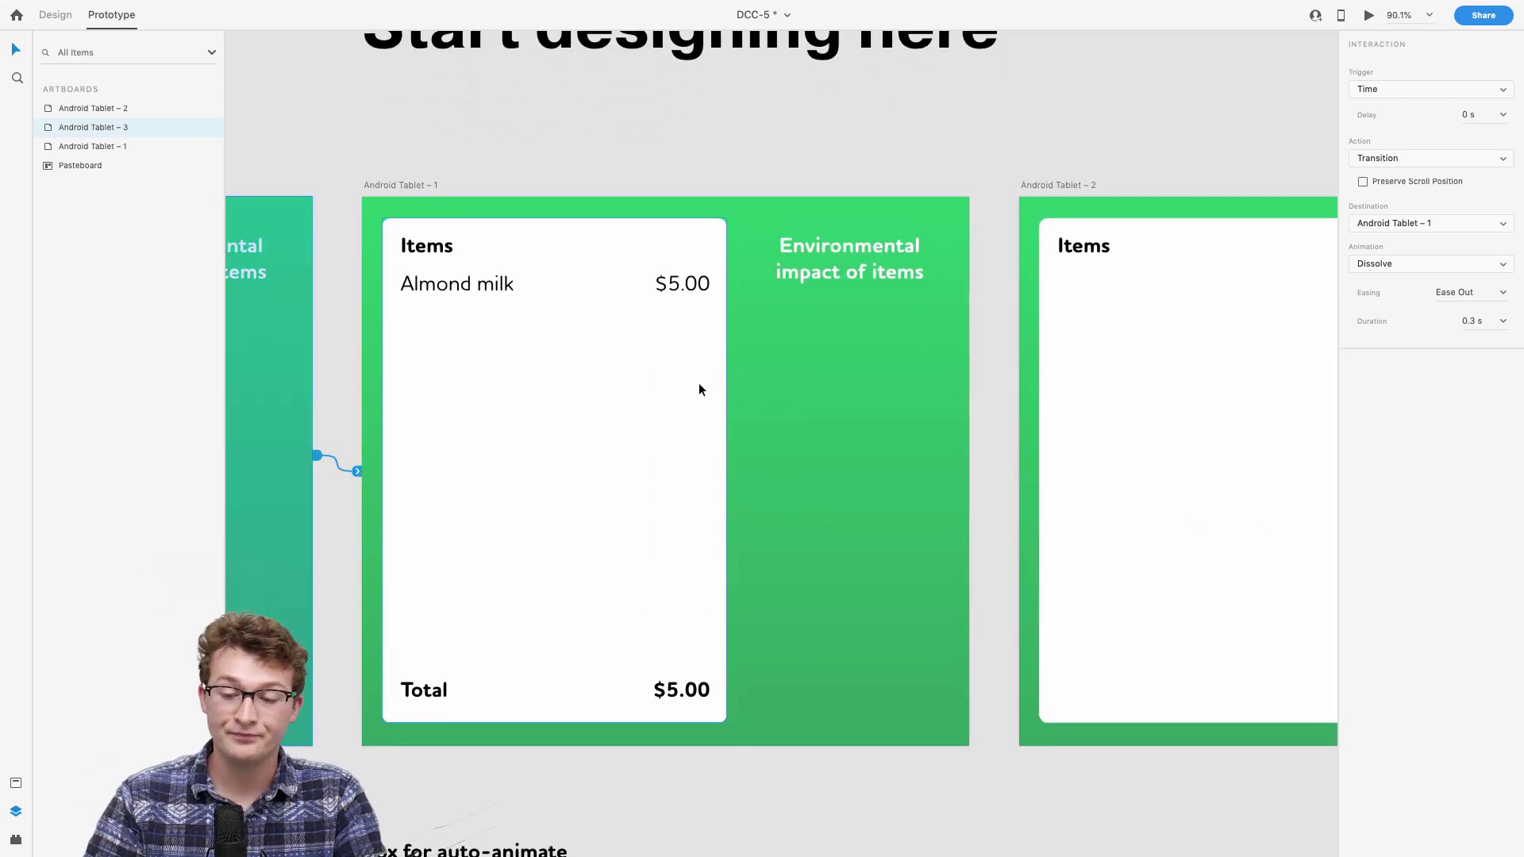
pyautogui.scroll(-1, 761, 366)
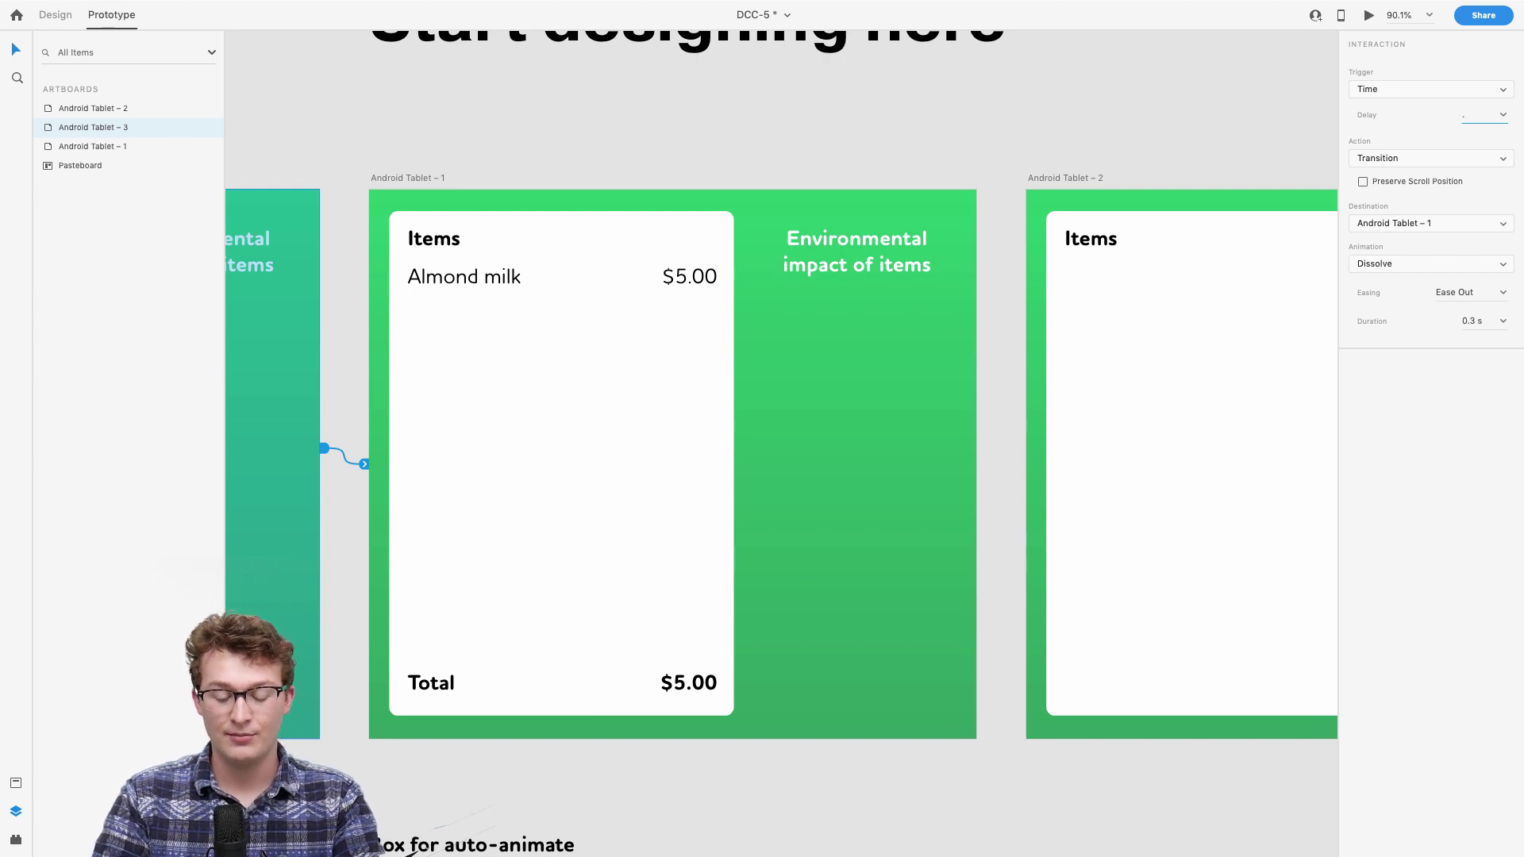
pyautogui.click(1472, 114)
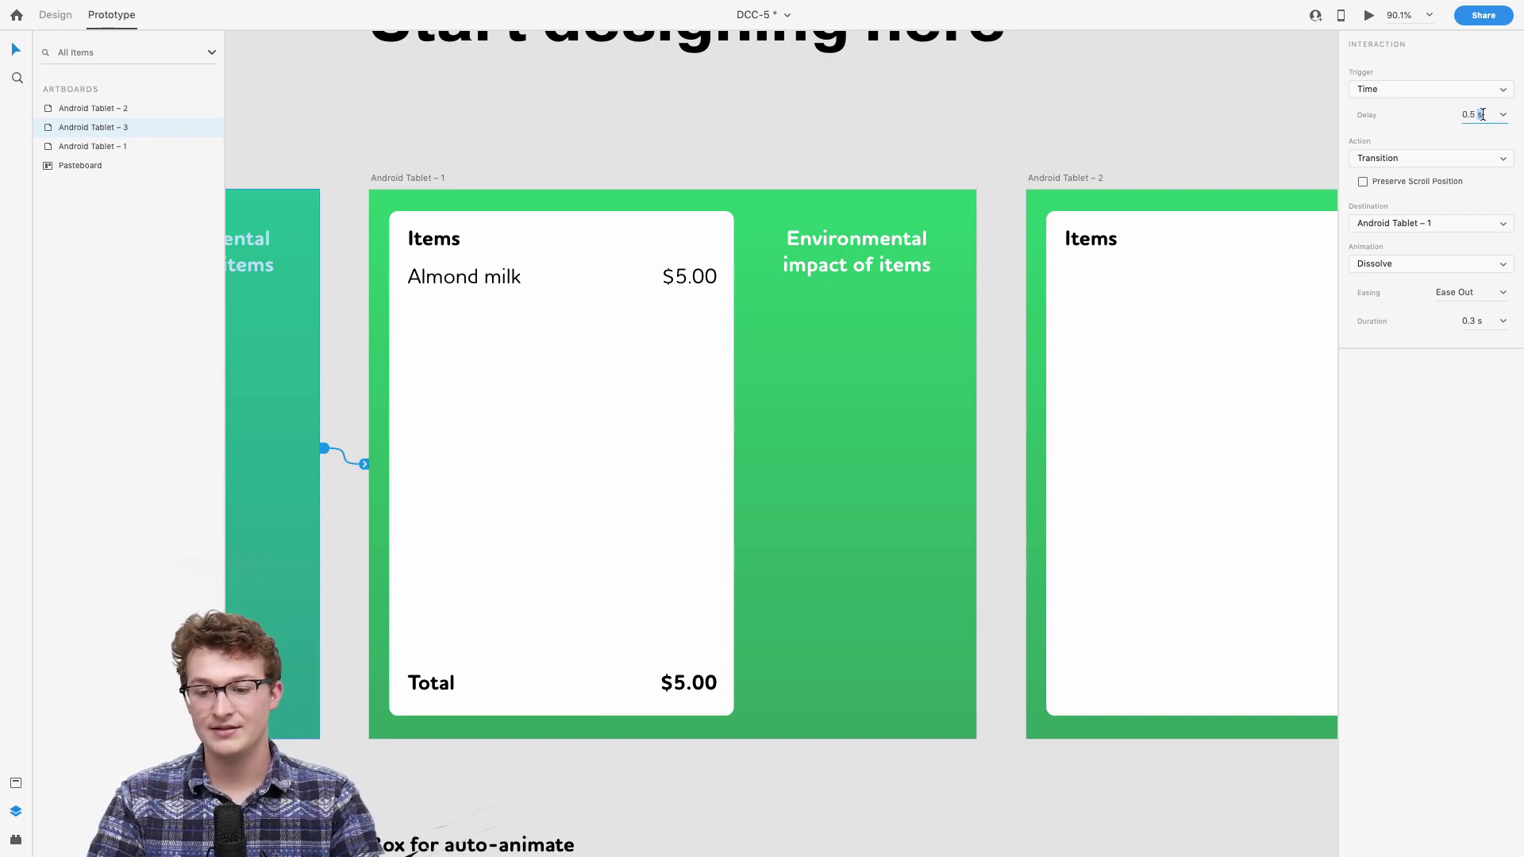
pyautogui.click(1405, 159)
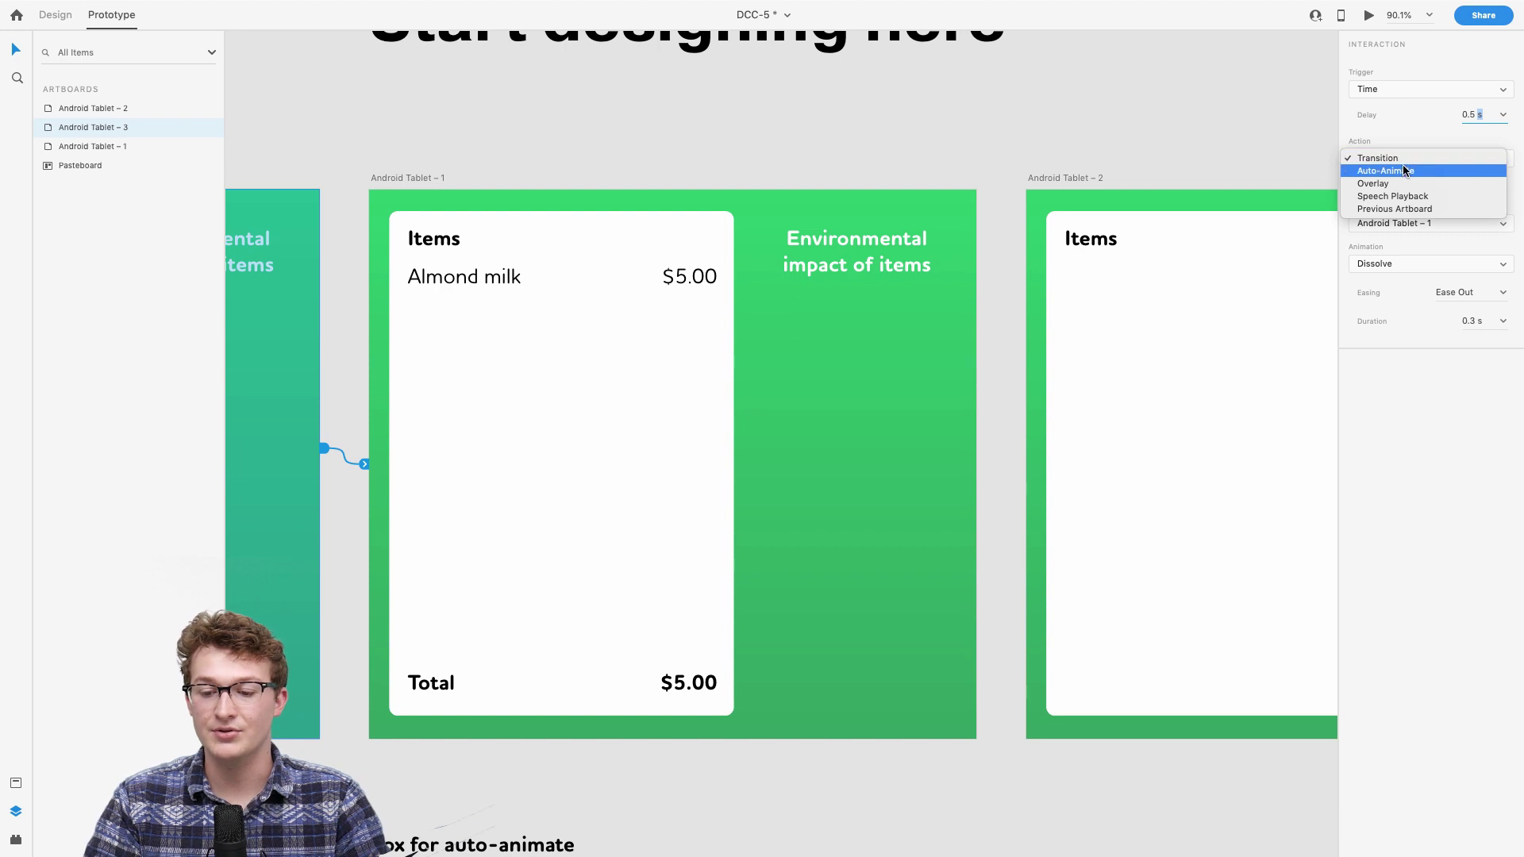
pyautogui.click(1405, 171)
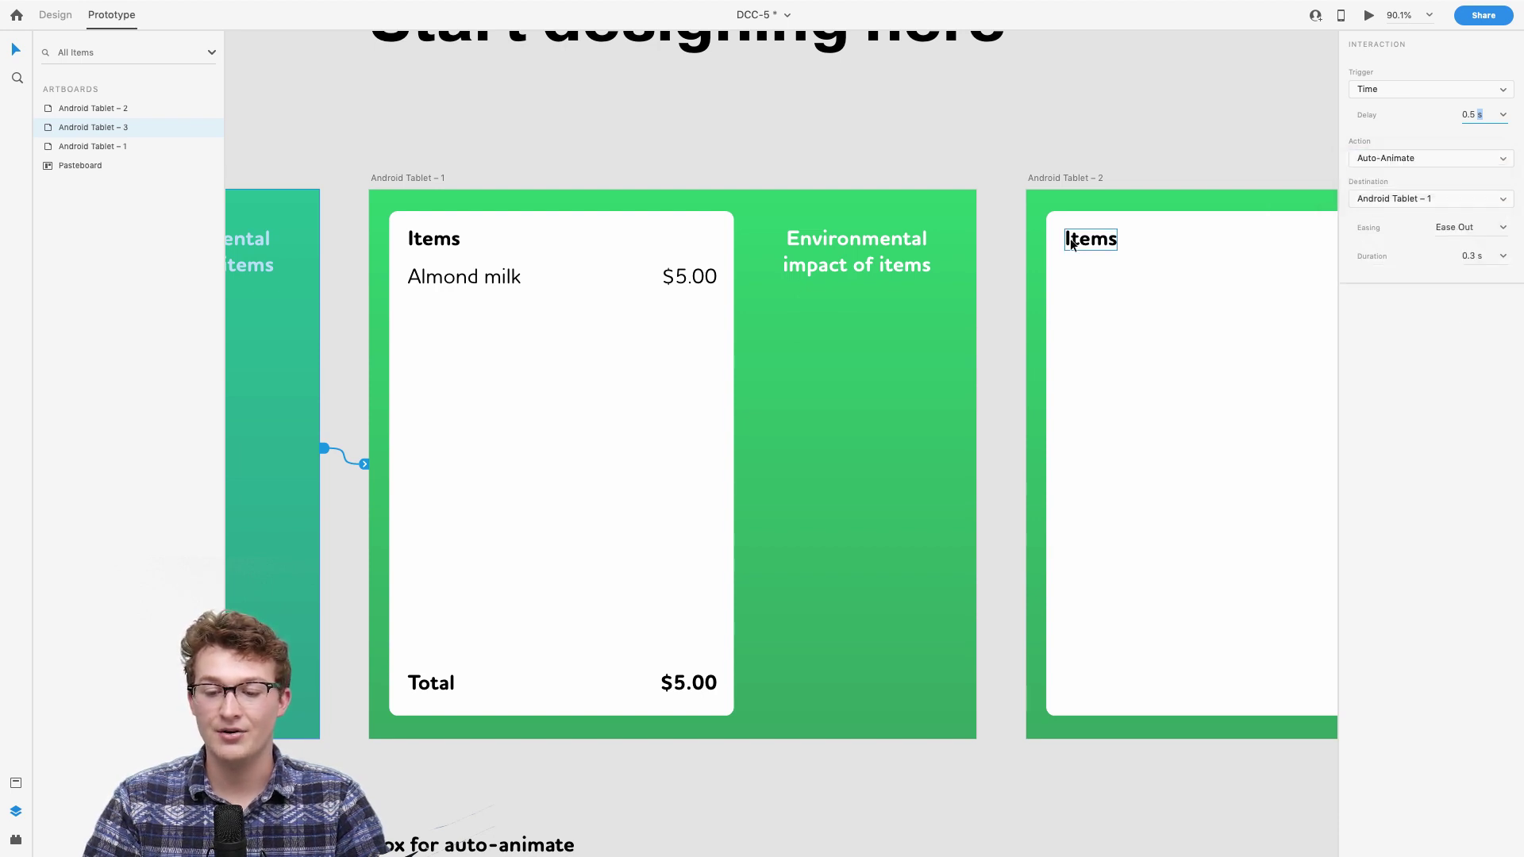
# Step: Compare the Almond milk row and Total line on Android Tablet – 1 with the empty panel on Android Tablet – 3
pyautogui.hscroll(-5, 1064, 238)
pyautogui.hscroll(2, 997, 199)
pyautogui.scroll(-3, 997, 198)
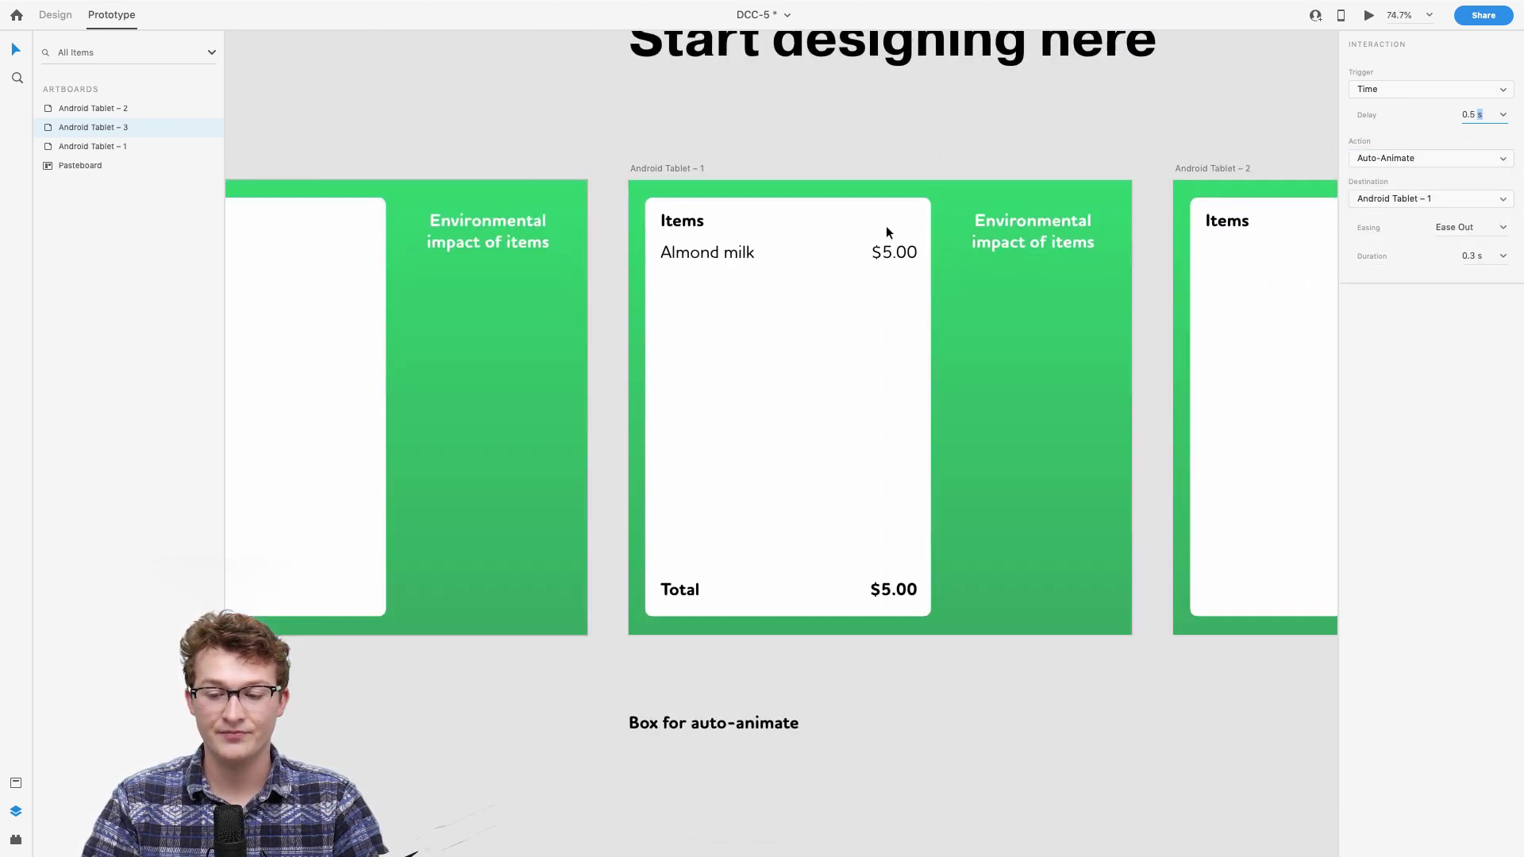
pyautogui.hscroll(-5, 850, 227)
pyautogui.click(934, 275)
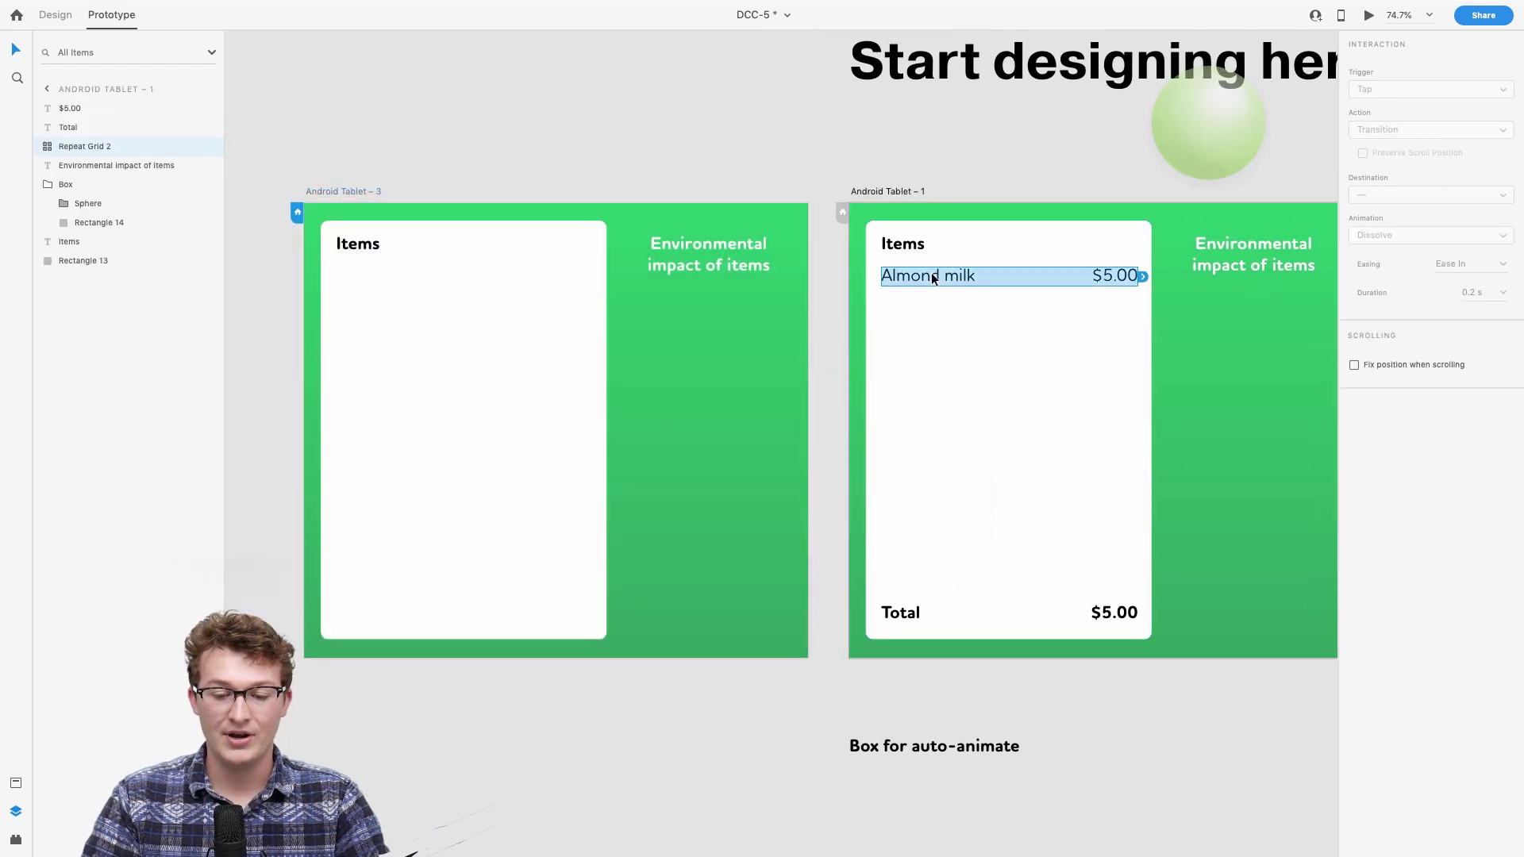
pyautogui.click(517, 341)
pyautogui.hscroll(-3, 800, 441)
pyautogui.scroll(-3, 800, 441)
pyautogui.scroll(2, 800, 442)
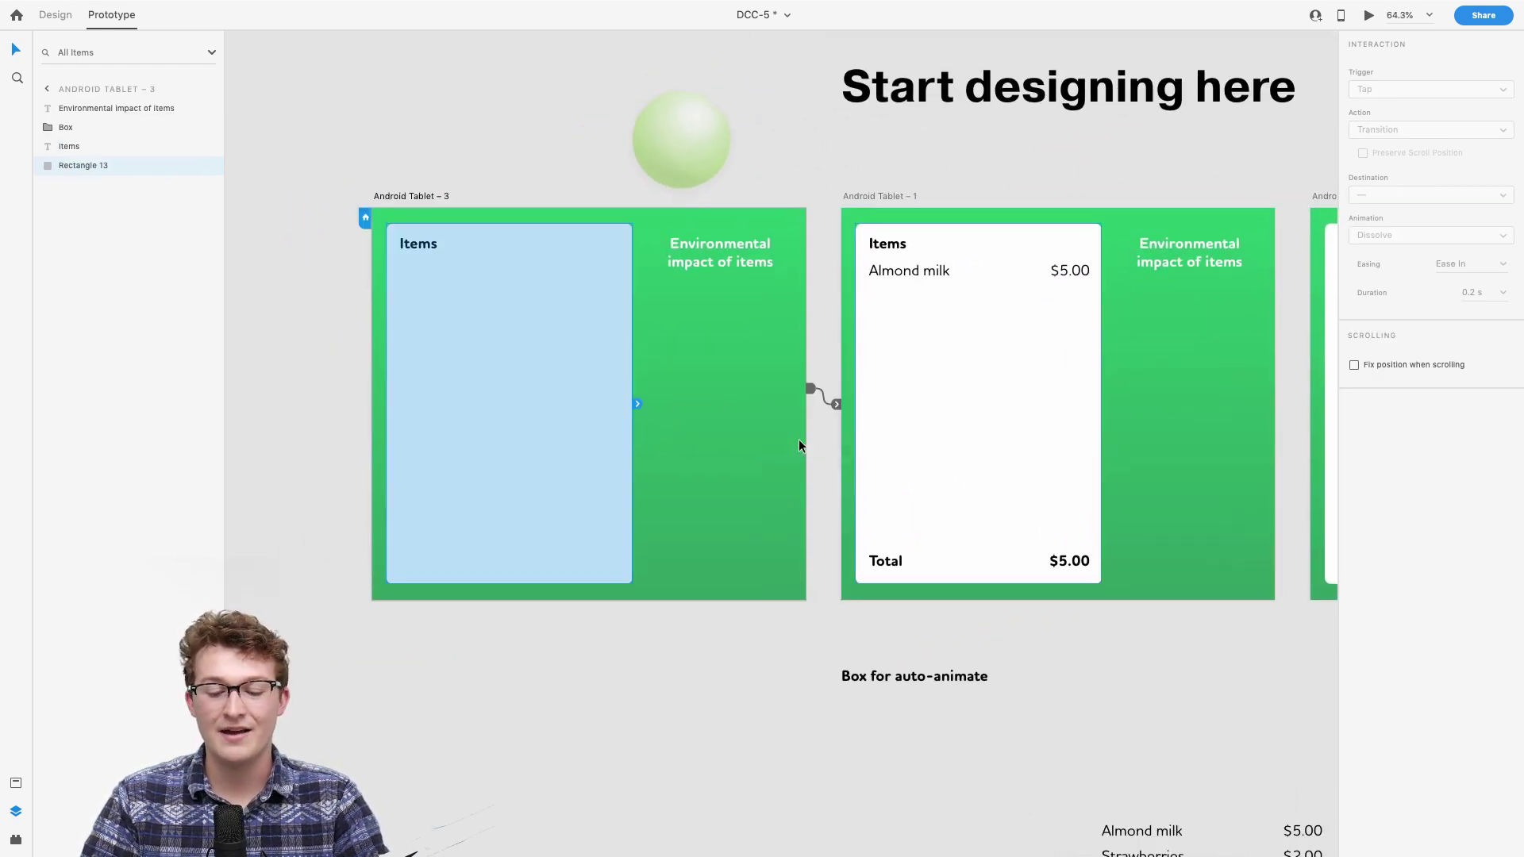
pyautogui.click(875, 560)
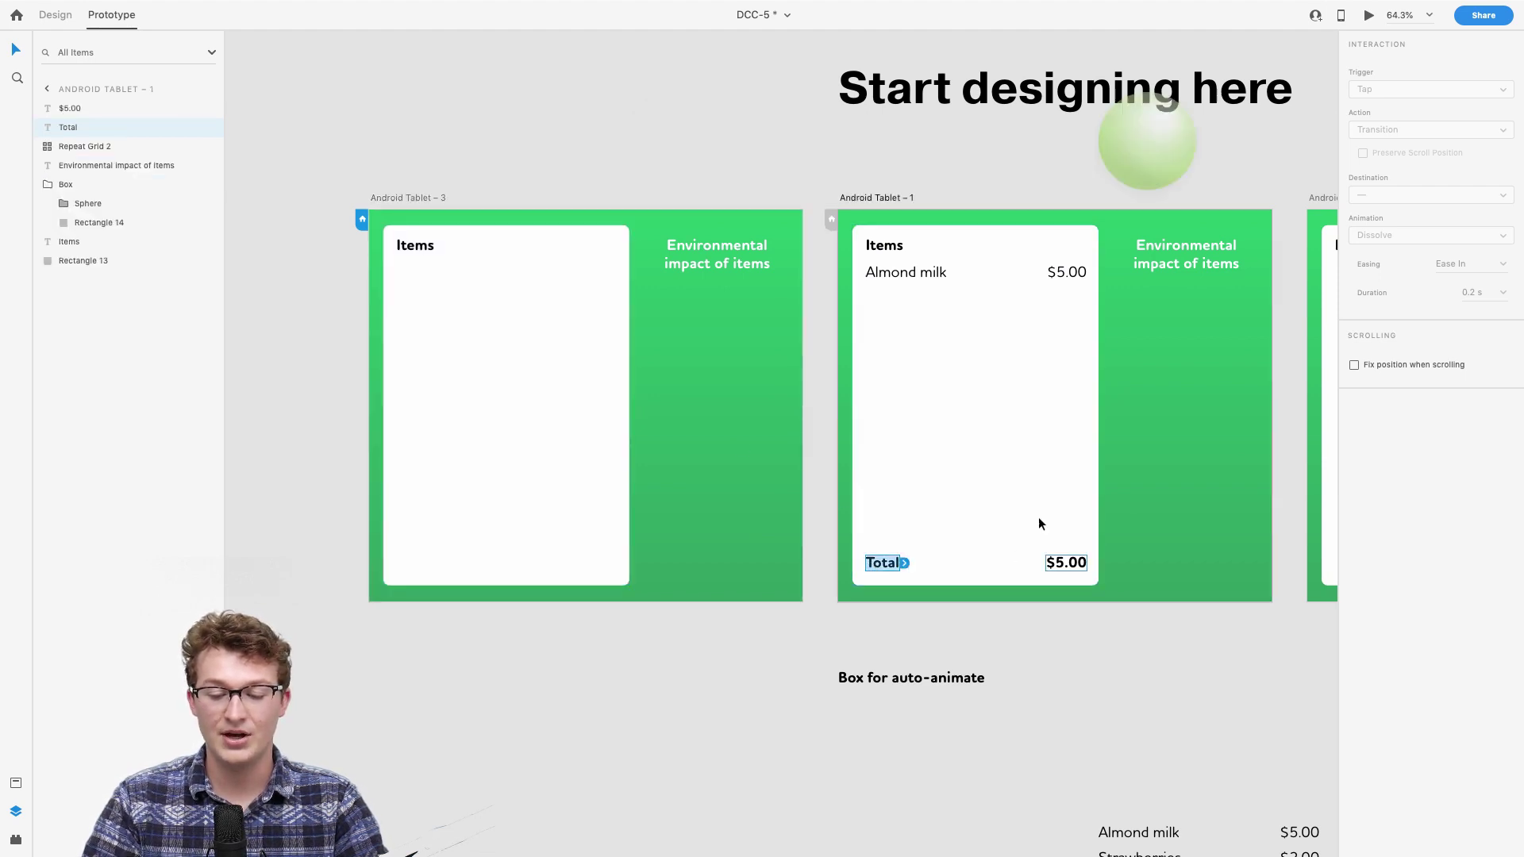
pyautogui.click(488, 330)
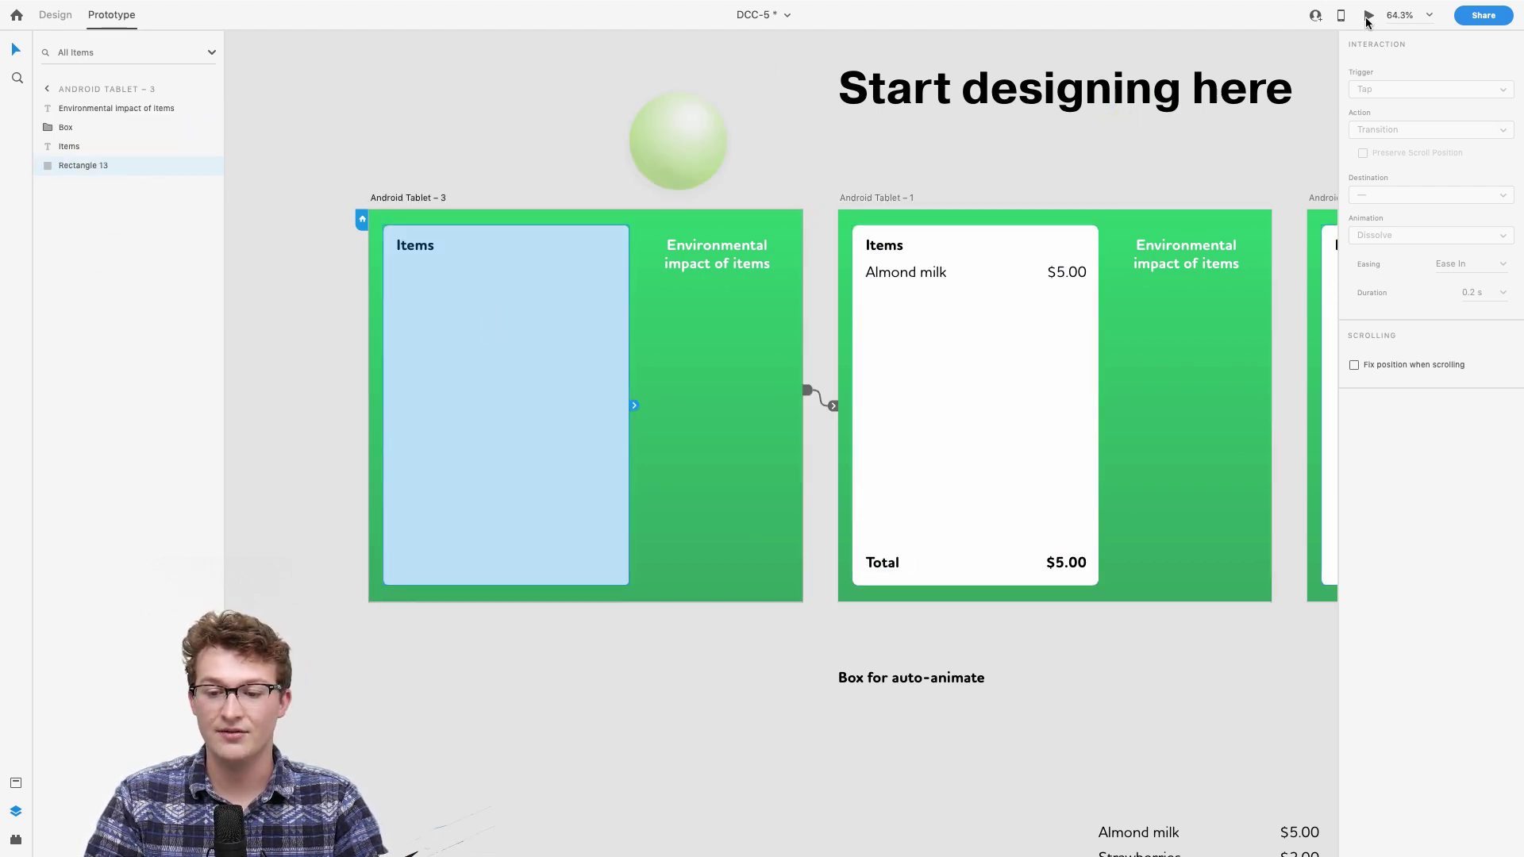
# Step: Copy the Almond milk row, Total label and $5.00 price from Android Tablet – 1 onto Android Tablet – 2
pyautogui.hscroll(5, 1133, 315)
pyautogui.click(751, 430)
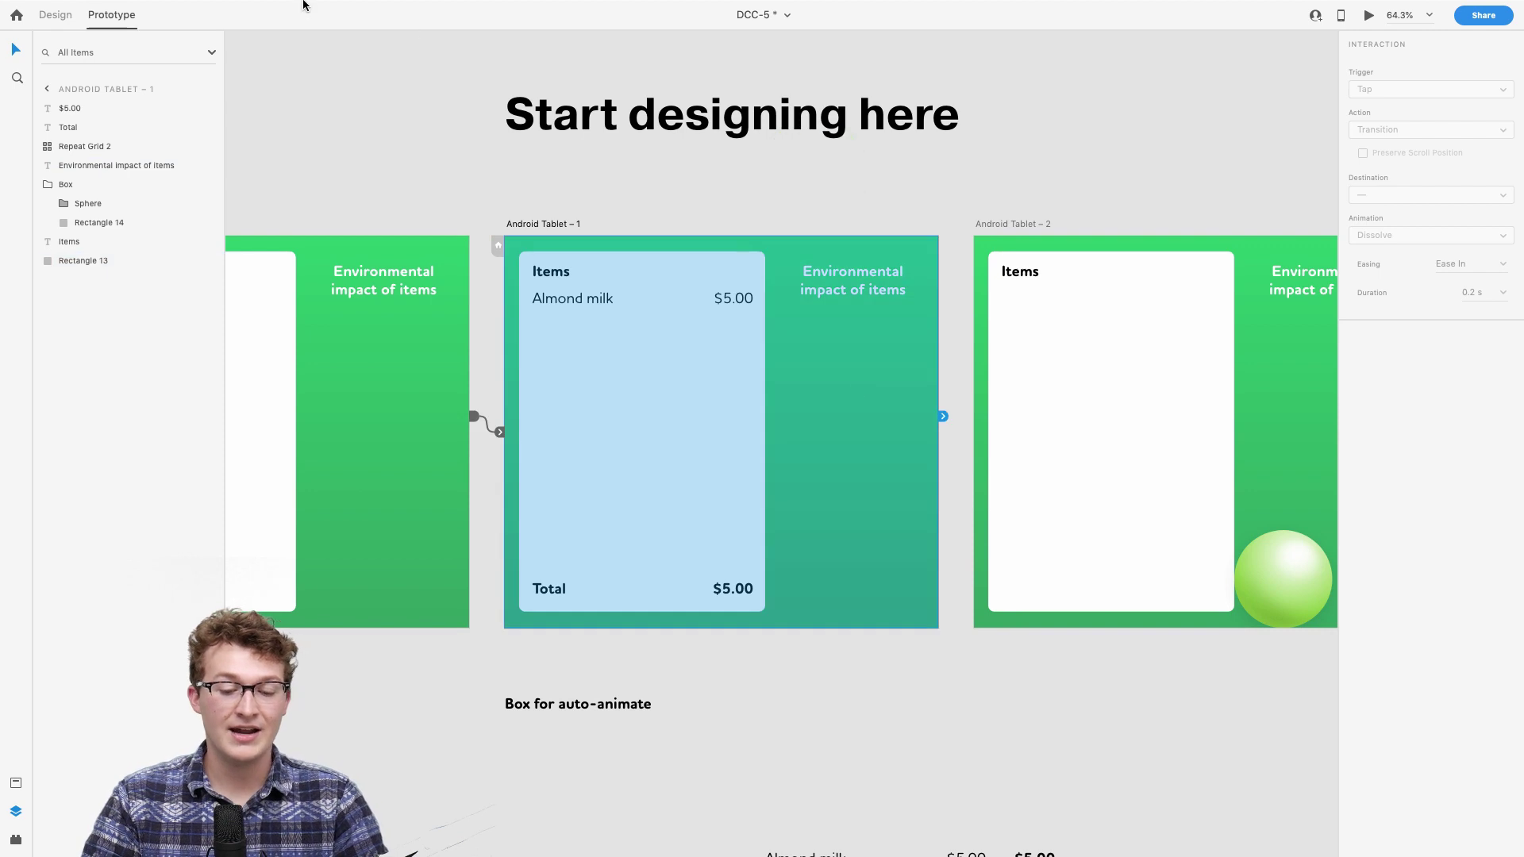
pyautogui.click(619, 301)
pyautogui.keyDown('shift'); pyautogui.click(548, 589); pyautogui.keyUp('shift')
pyautogui.keyDown('shift'); pyautogui.click(735, 589); pyautogui.keyUp('shift')
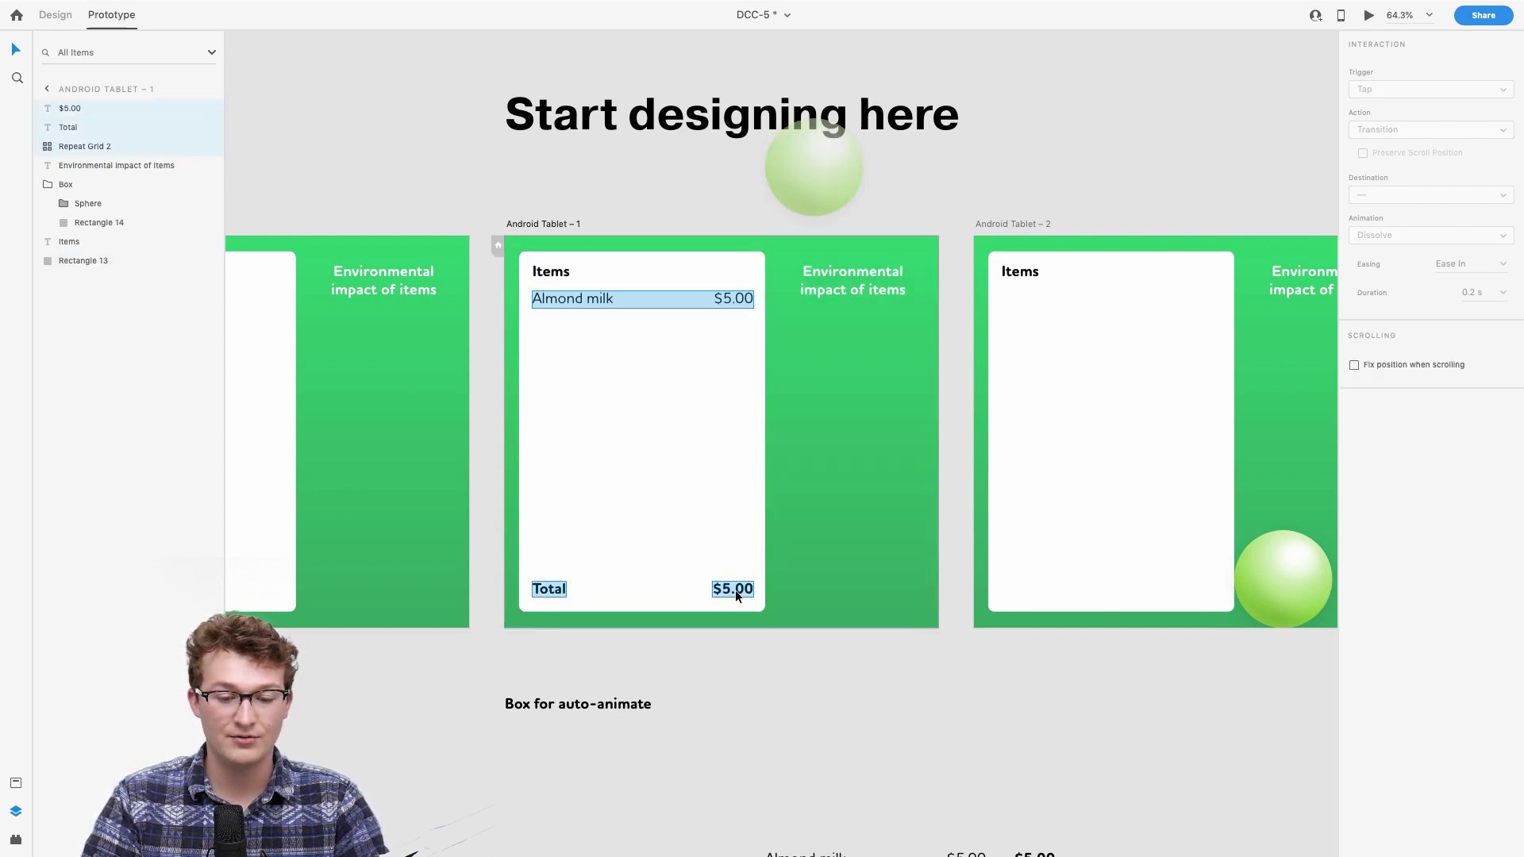
pyautogui.hscroll(3, 736, 589)
pyautogui.click(981, 517)
pyautogui.hotkey('ctrl', 'v')
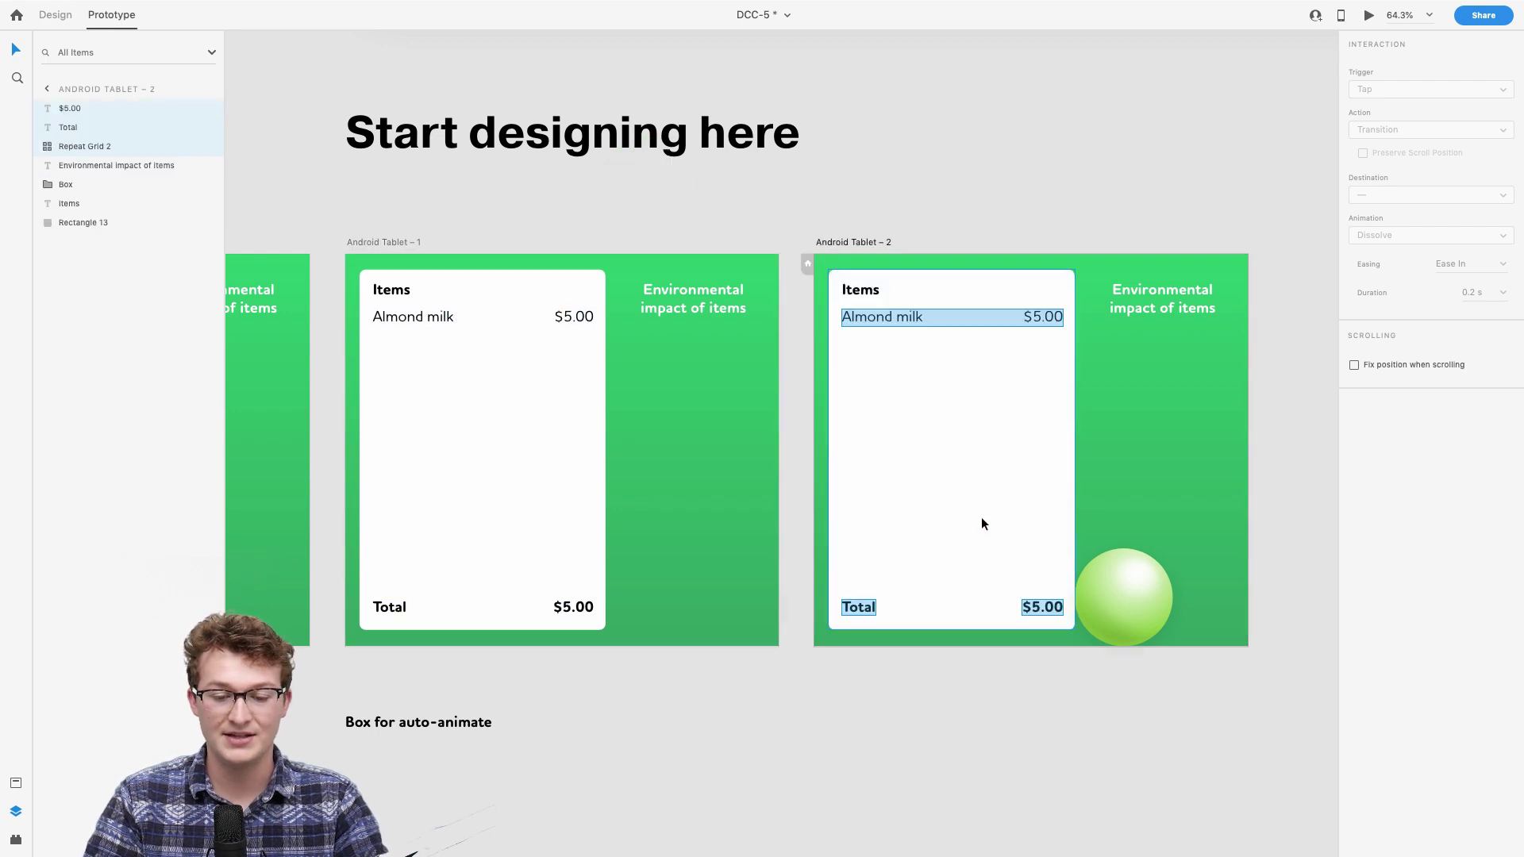
pyautogui.hscroll(3, 981, 517)
pyautogui.hscroll(-3, 926, 537)
pyautogui.scroll(-3, 926, 536)
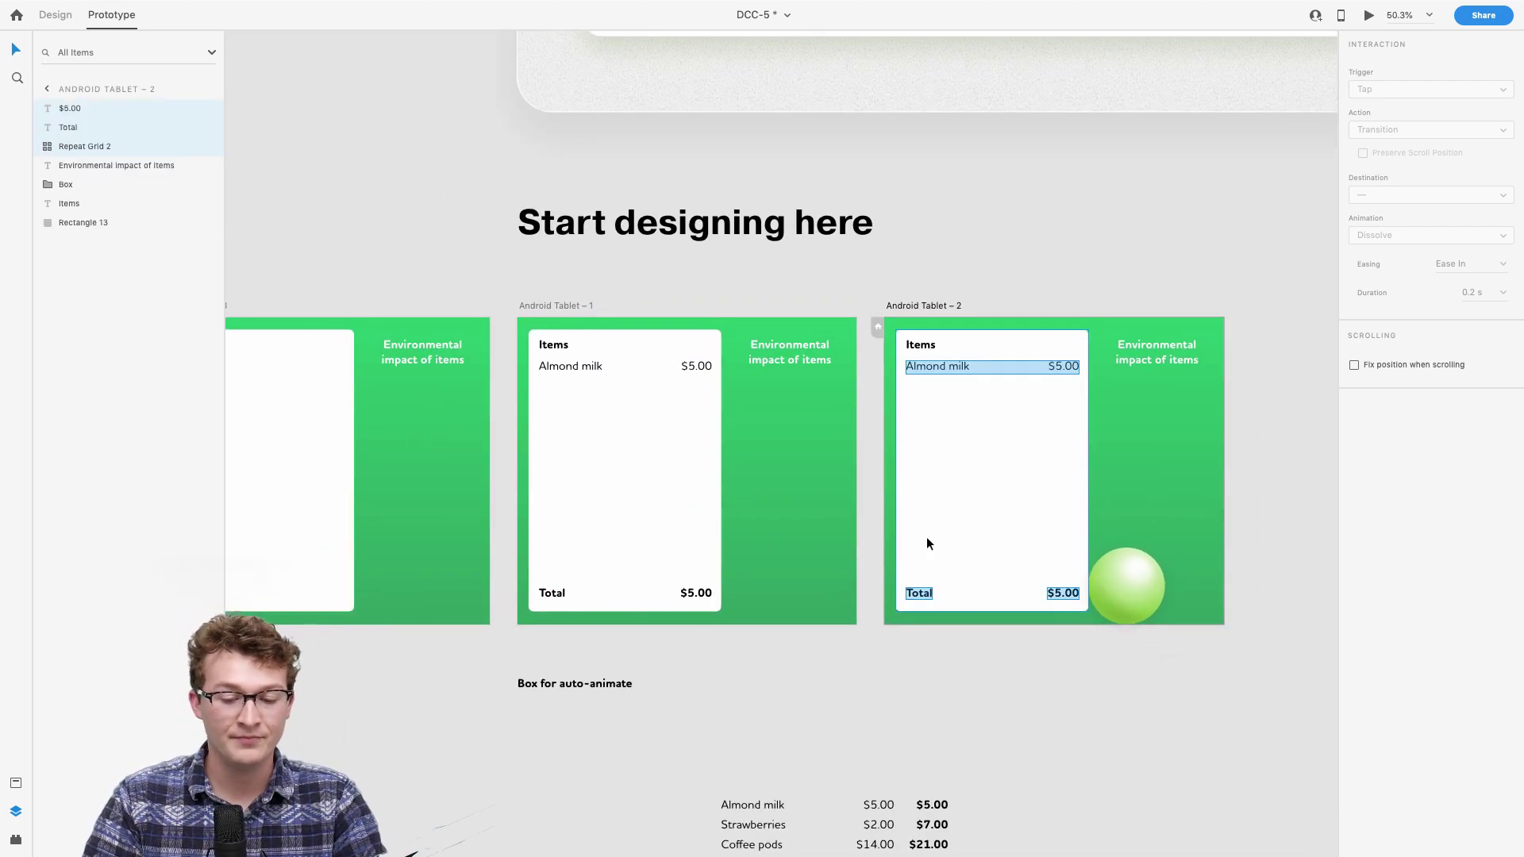
# Step: Link Android Tablet – 1 to Android Tablet – 2 with a Time trigger, 0.5 s delay and Auto-Animate action
pyautogui.click(398, 429)
pyautogui.scroll(3, 403, 422)
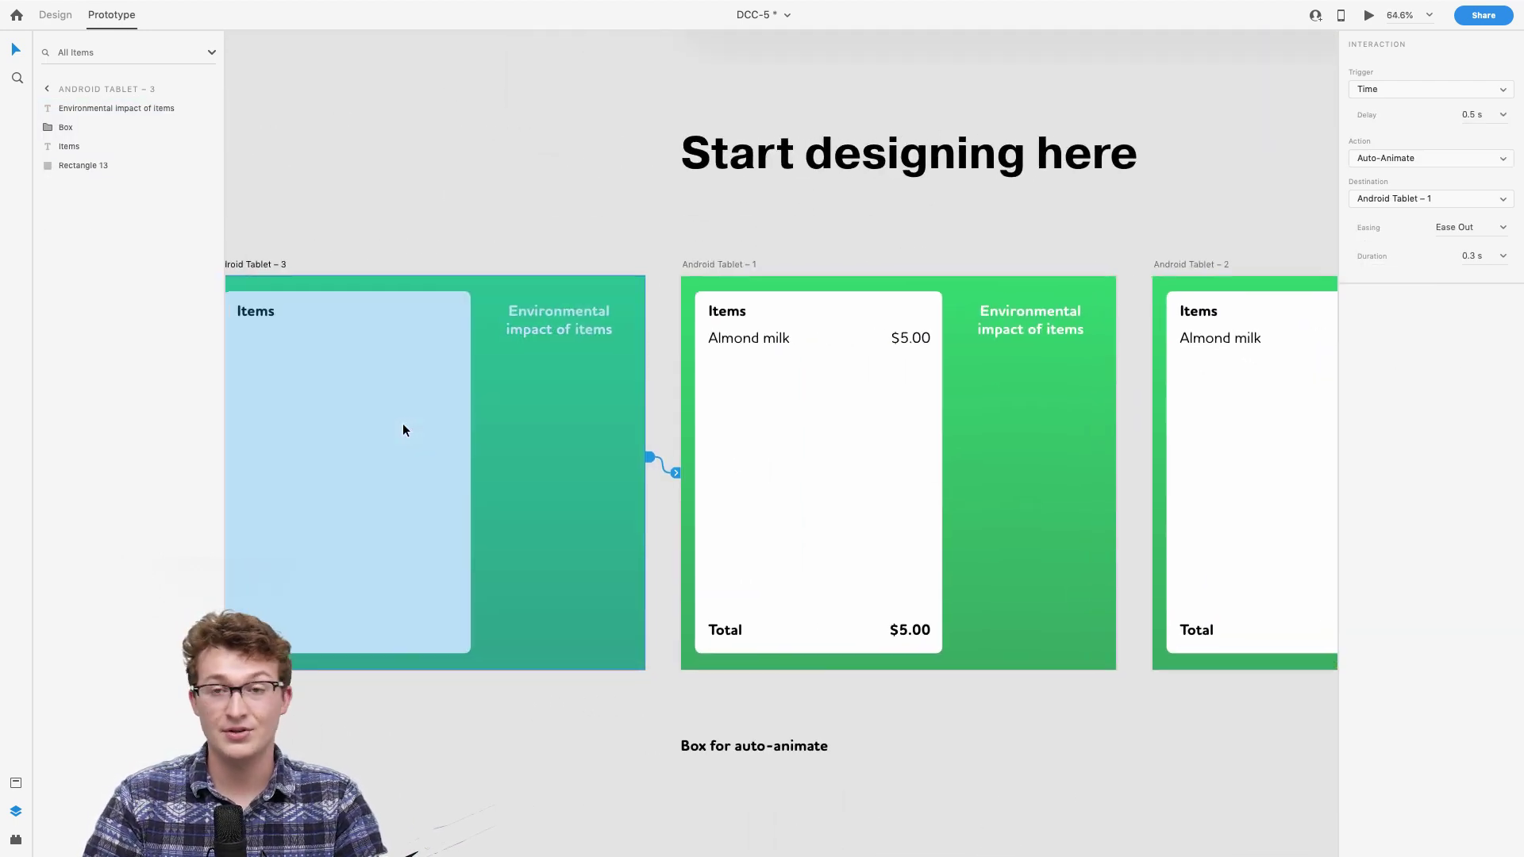
pyautogui.hscroll(5, 625, 245)
pyautogui.scroll(1, 626, 244)
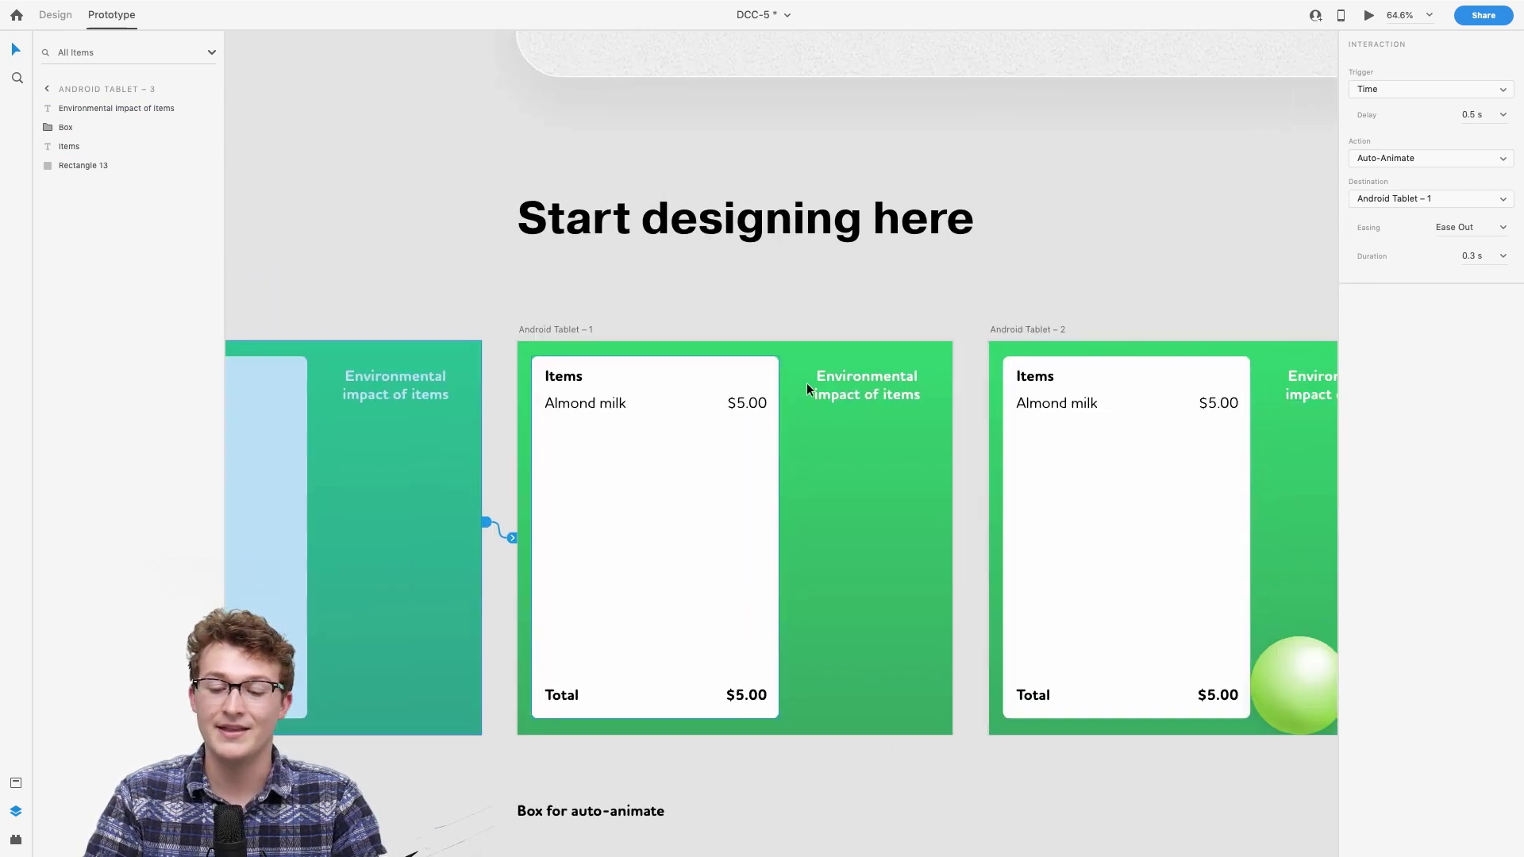
pyautogui.click(507, 319)
pyautogui.hscroll(1, 507, 333)
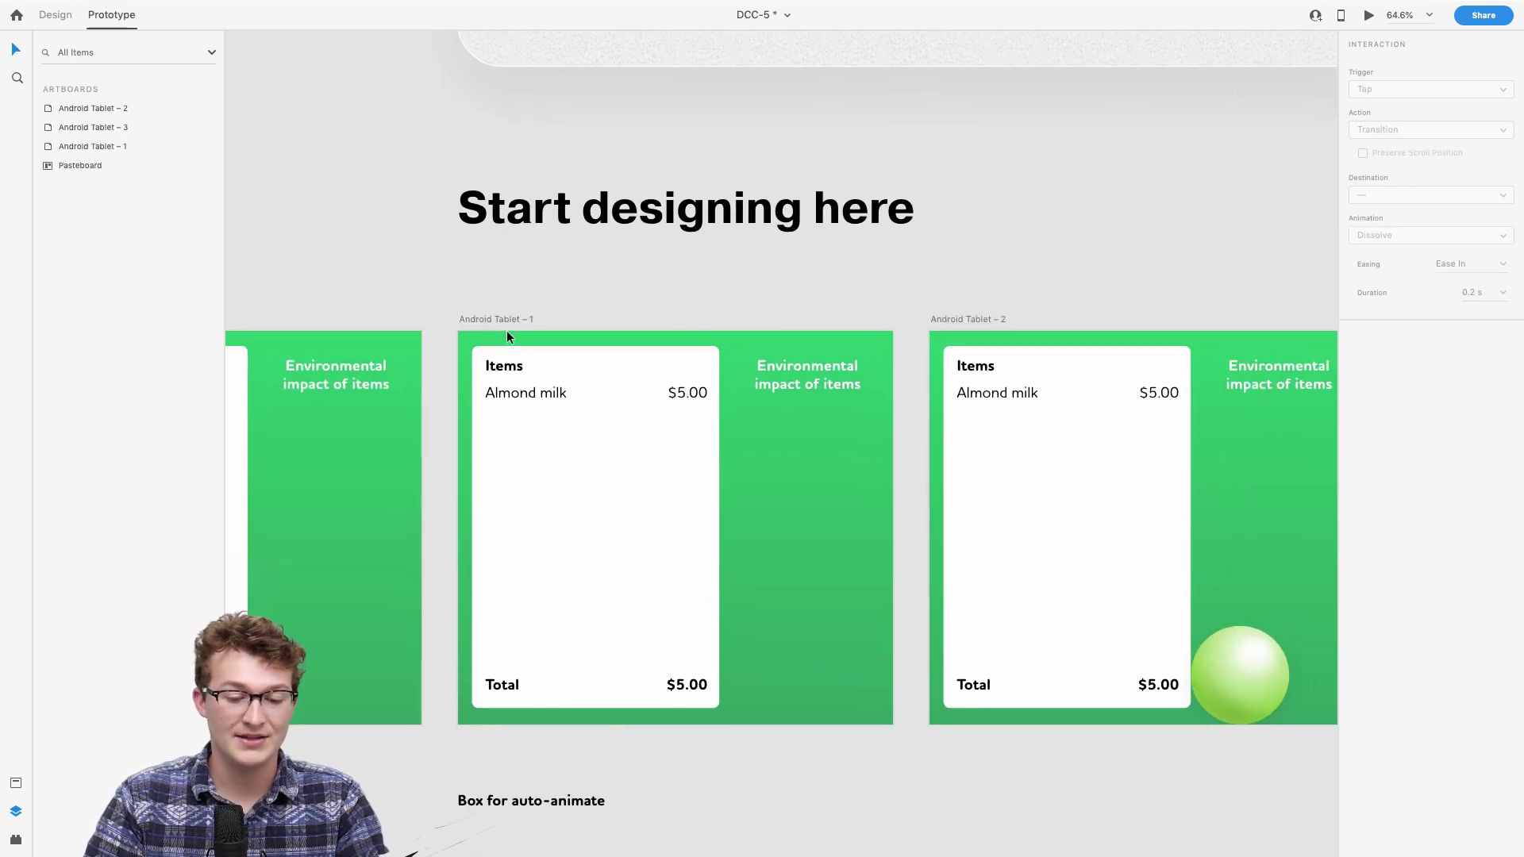
pyautogui.click(481, 315)
pyautogui.hscroll(5, 556, 342)
pyautogui.moveTo(688, 490); pyautogui.dragTo(1057, 513)
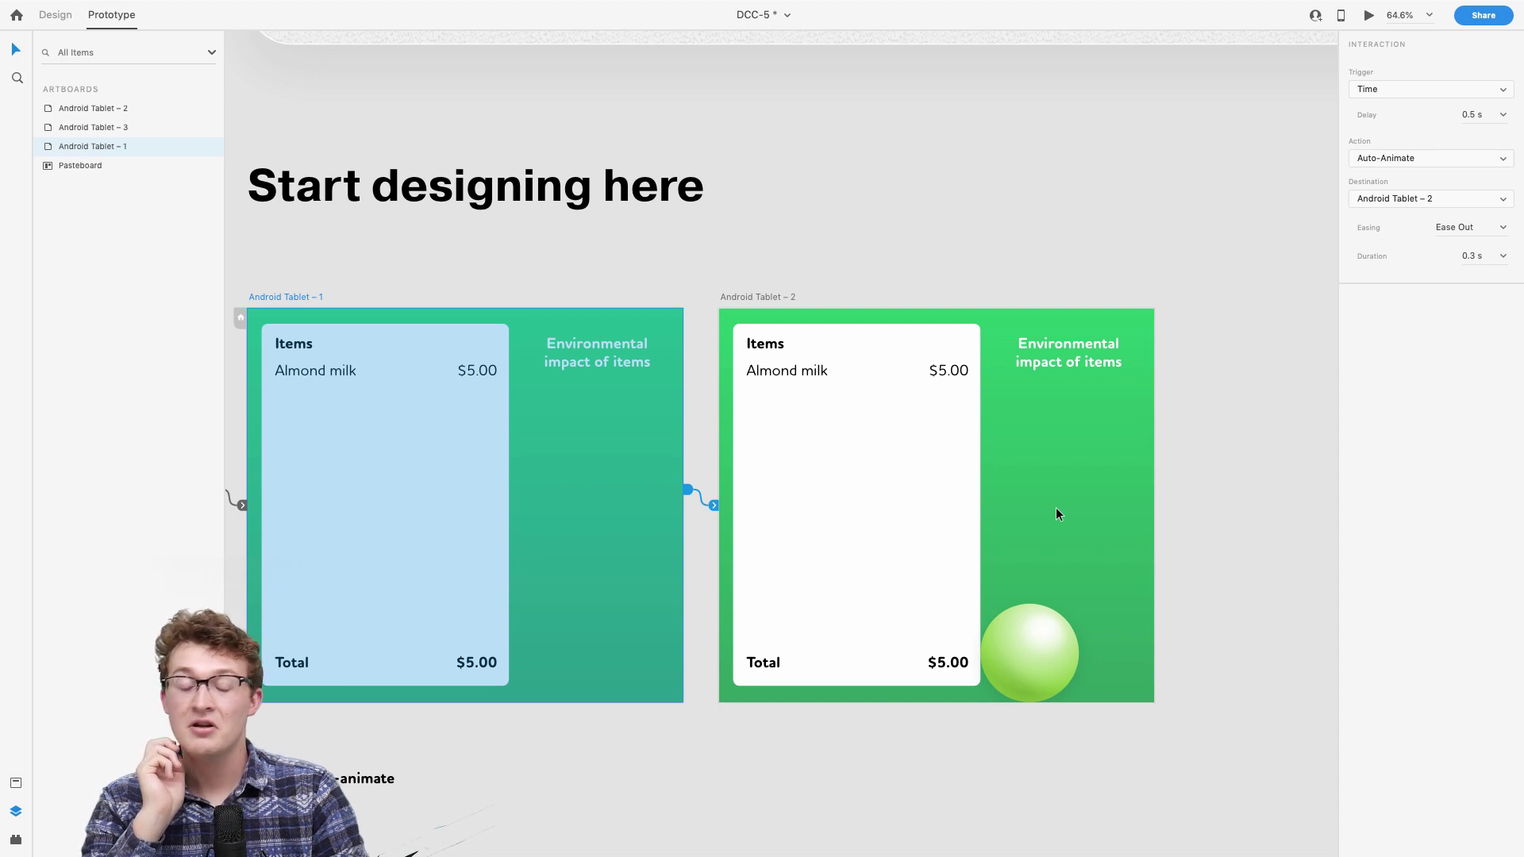
# Step: Select the Android Tablet – 3 artboard and check its interaction settings
pyautogui.hscroll(-5, 657, 257)
pyautogui.click(656, 253)
pyautogui.hscroll(-4, 656, 253)
pyautogui.scroll(-3, 657, 252)
pyautogui.scroll(3, 656, 252)
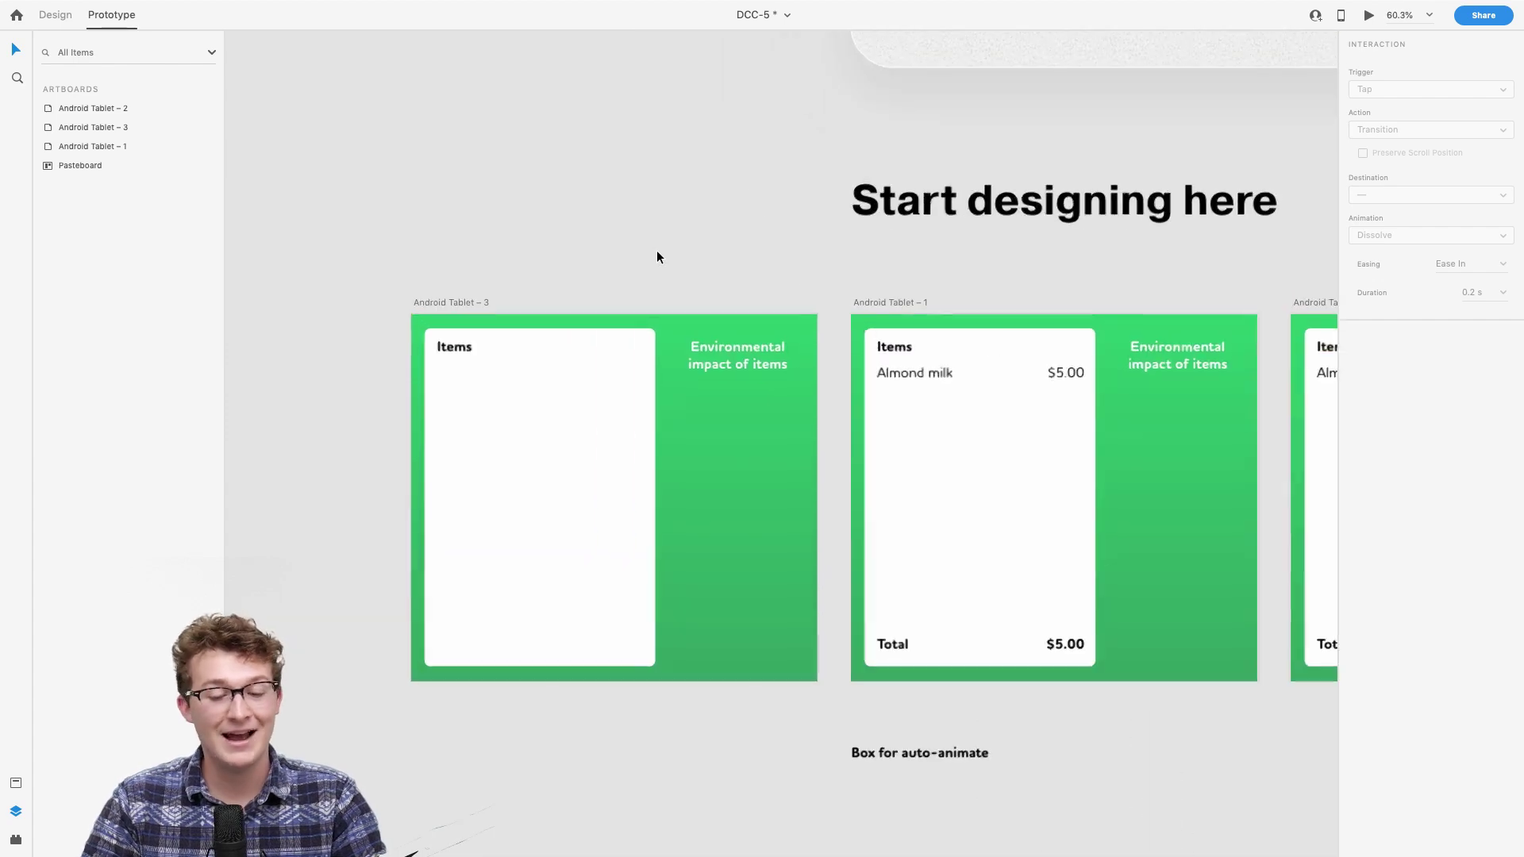
pyautogui.hscroll(2, 657, 253)
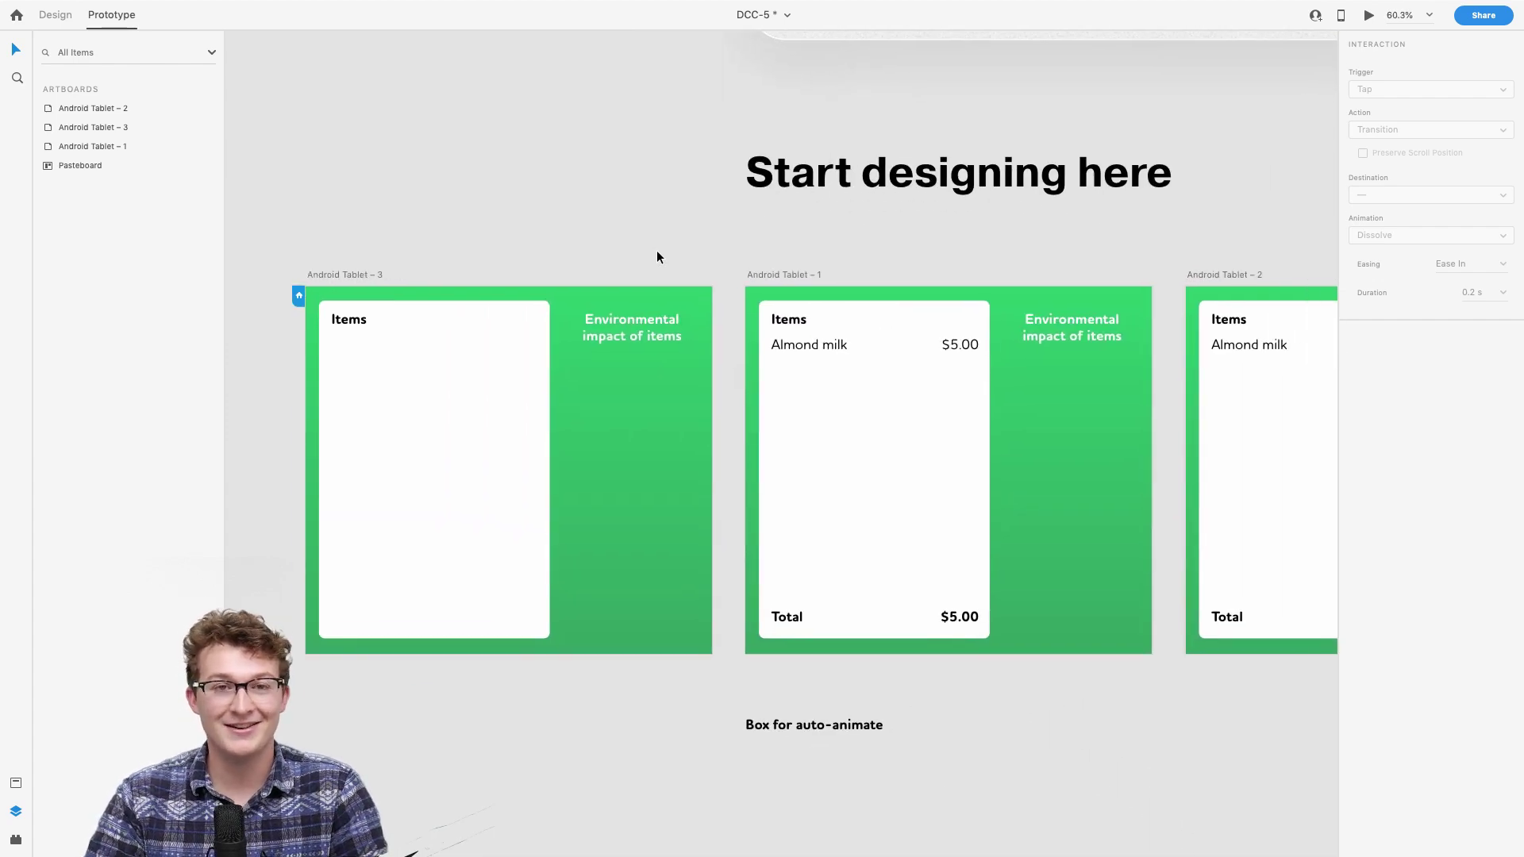
pyautogui.click(353, 273)
pyautogui.hscroll(1, 445, 293)
pyautogui.scroll(3, 444, 294)
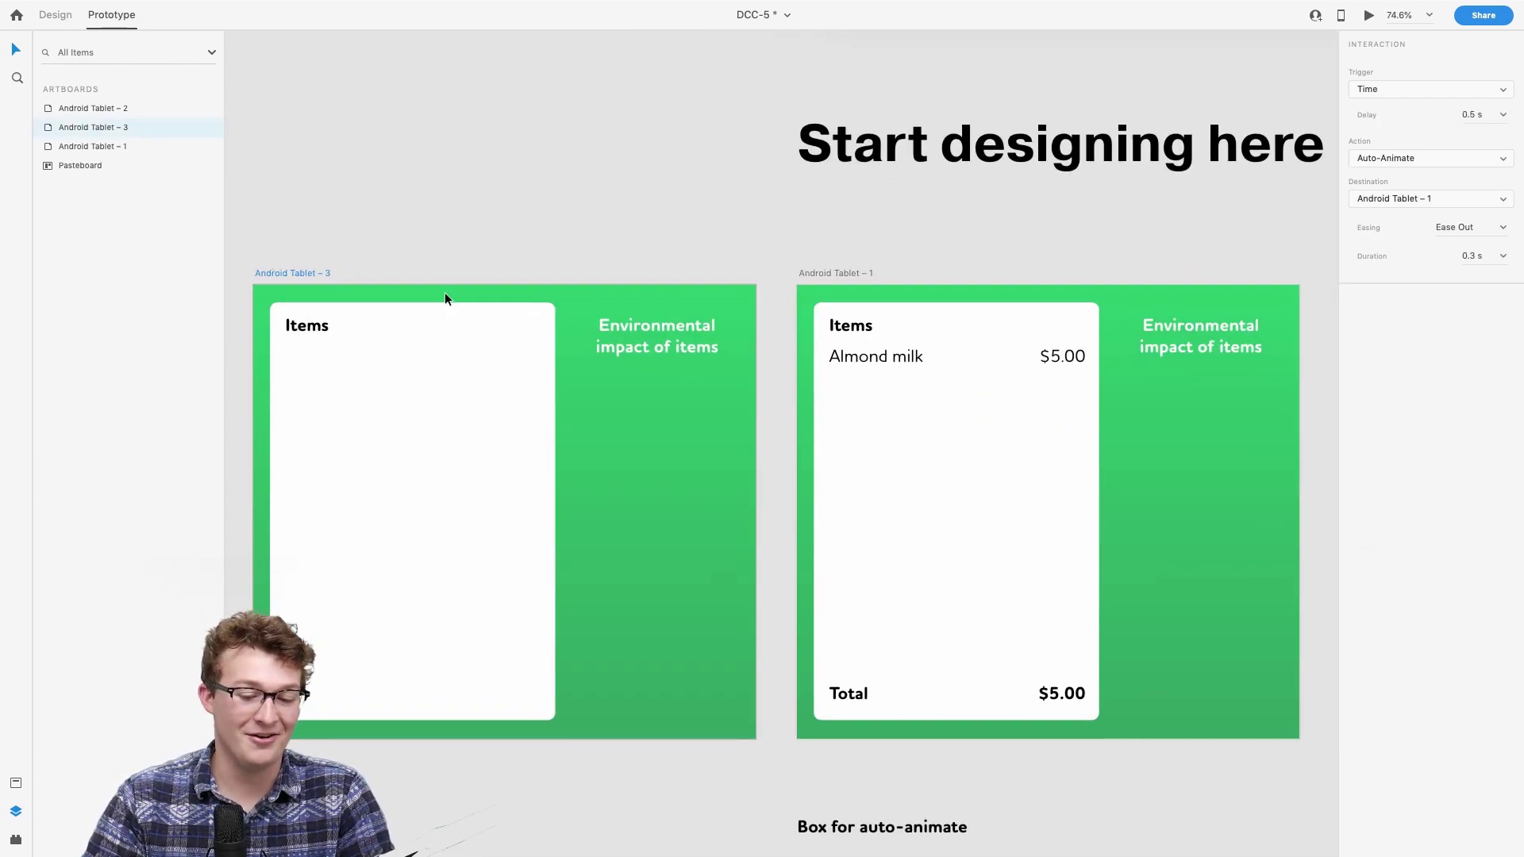
# Step: Play the prototype preview to check the Almond milk row and sphere animation, and close the preview window
pyautogui.hscroll(-4, 445, 293)
pyautogui.click(1370, 21)
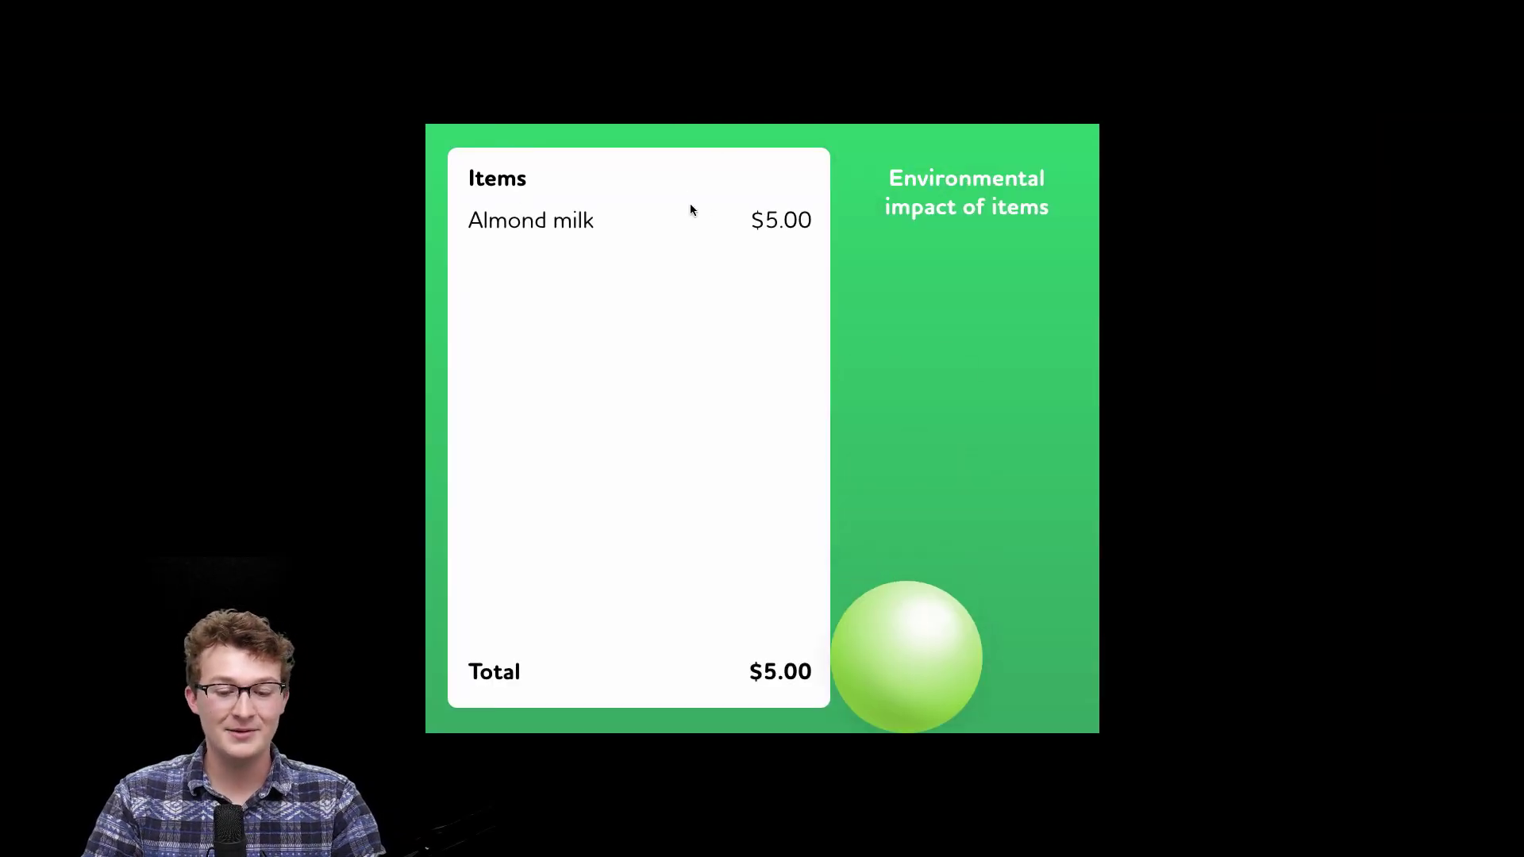
pyautogui.press('Escape')
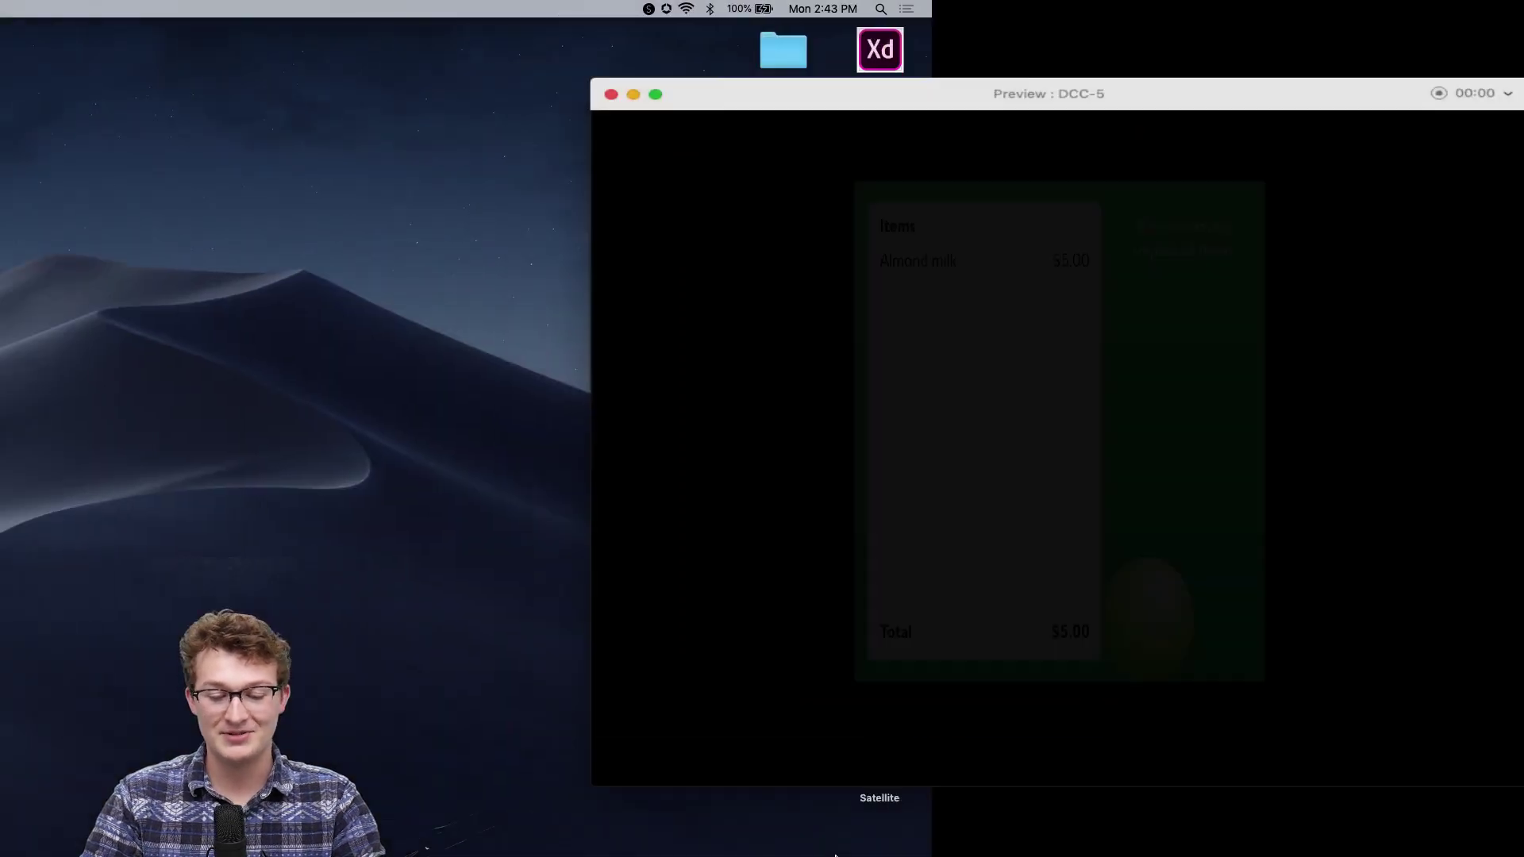
pyautogui.hotkey('ctrl', 'Up')
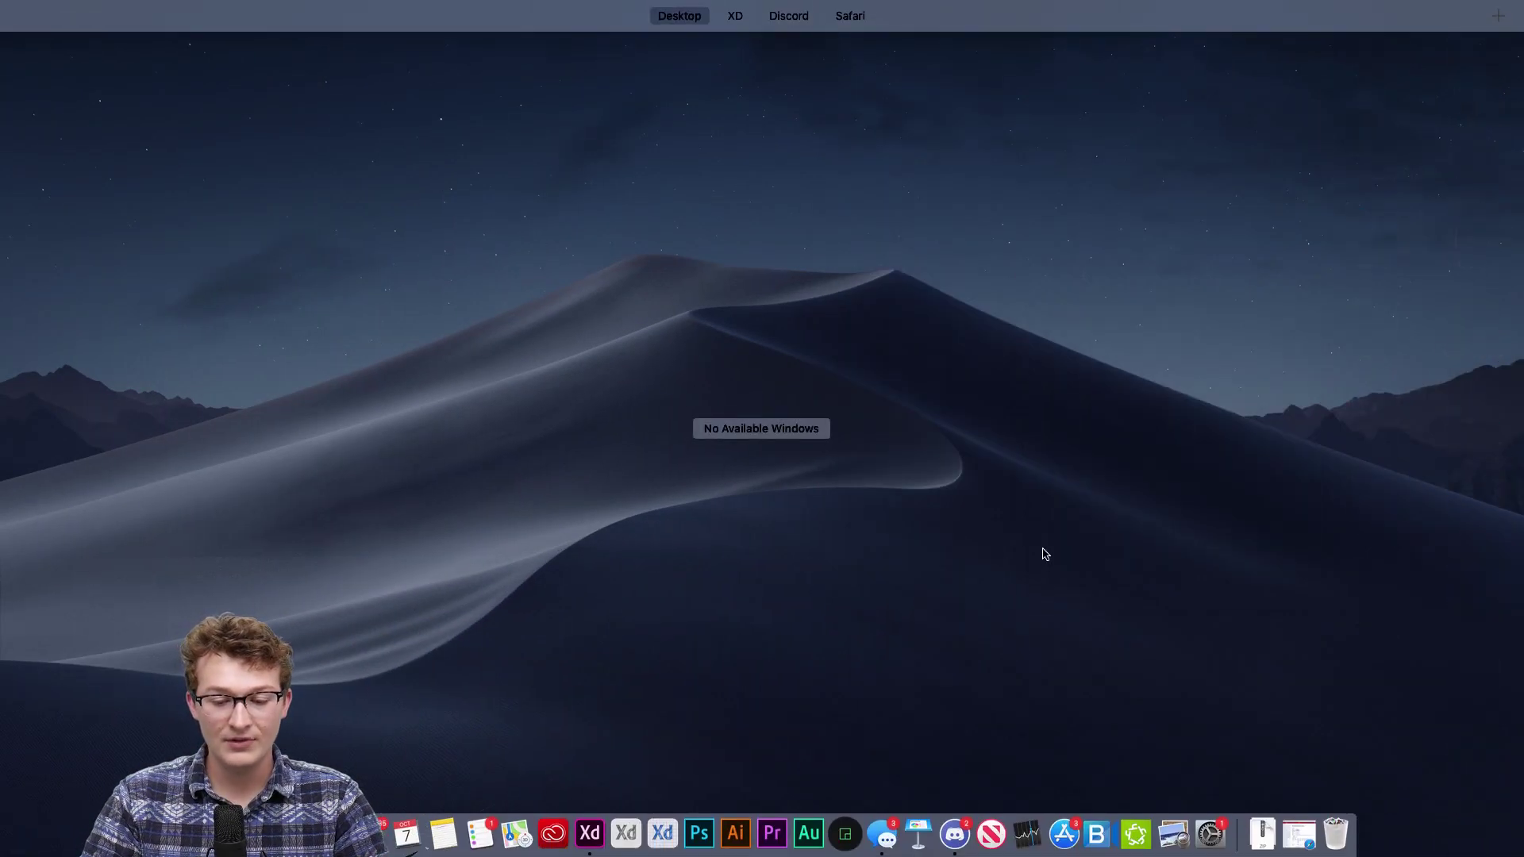
pyautogui.click(674, 61)
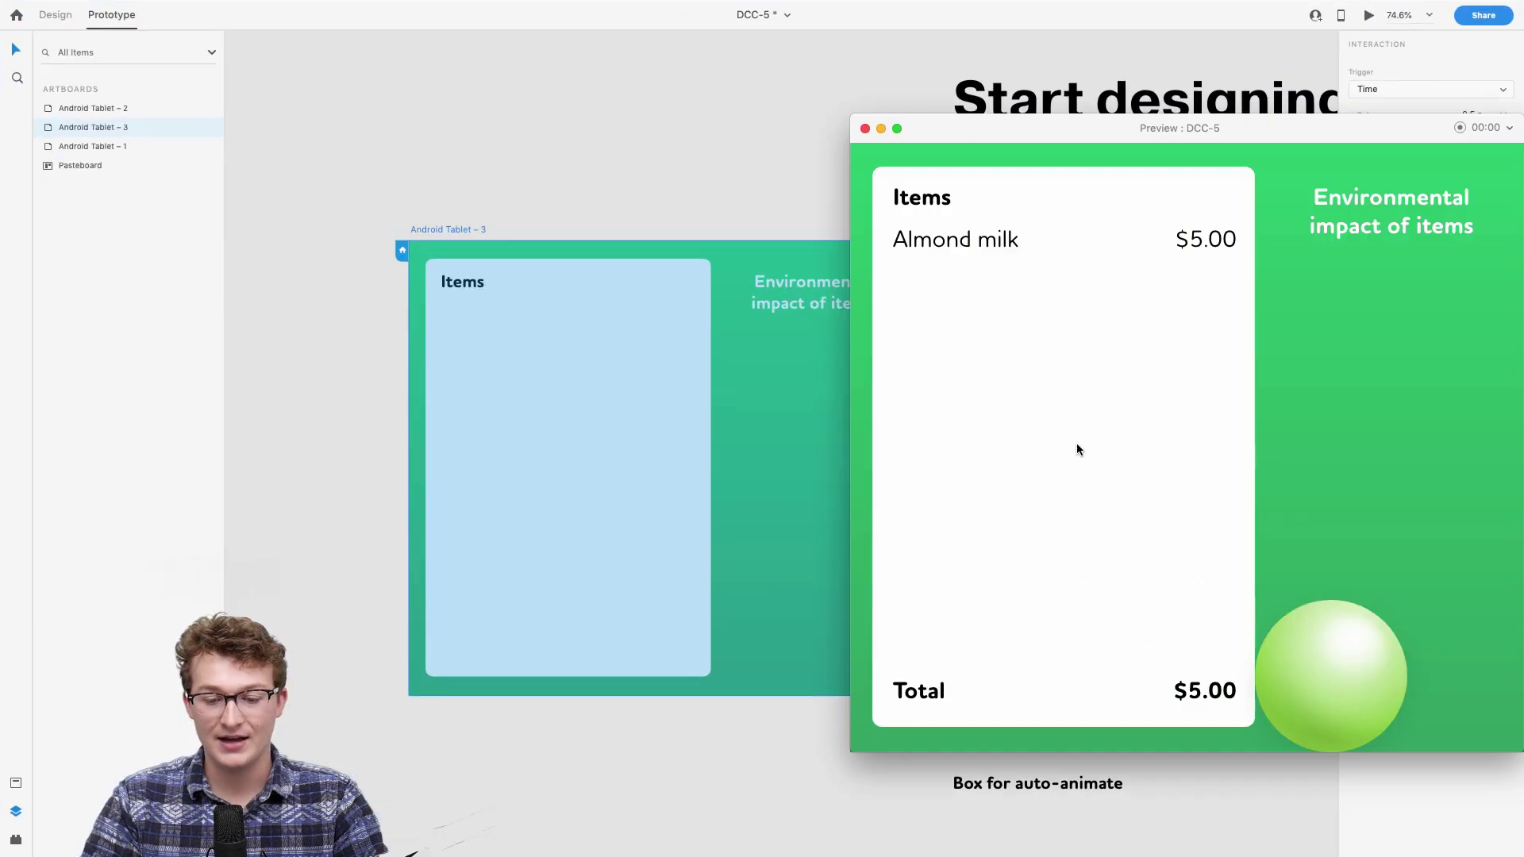
pyautogui.moveTo(1021, 129); pyautogui.dragTo(718, 125)
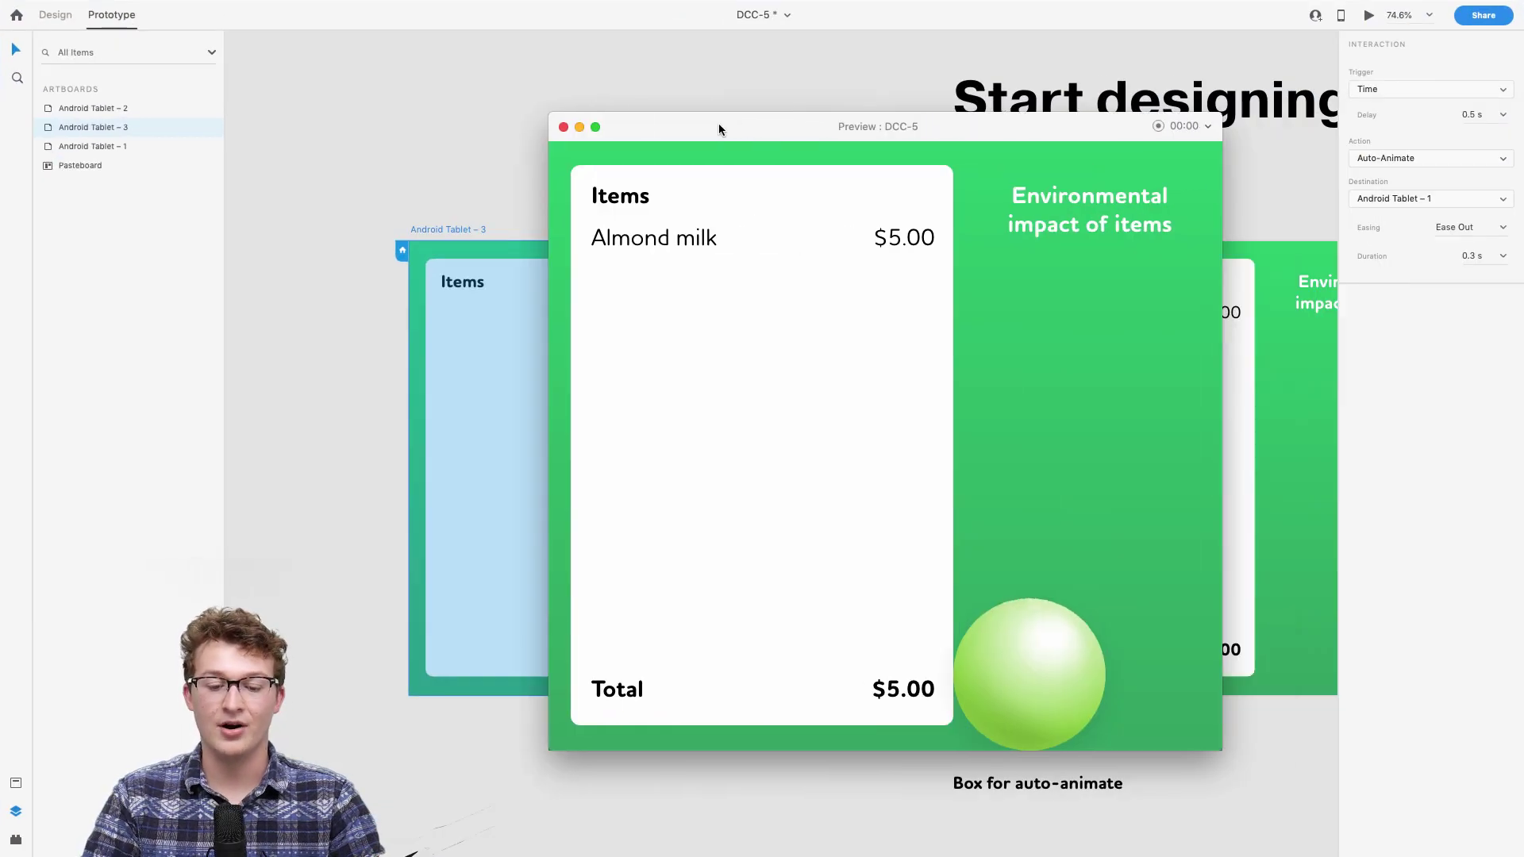
pyautogui.click(568, 129)
# Step: Inspect the sphere's Box group and the item rows on Android Tablet – 2 and compare them with Android Tablet – 1
pyautogui.hscroll(10, 825, 227)
pyautogui.hscroll(5, 984, 294)
pyautogui.click(963, 632)
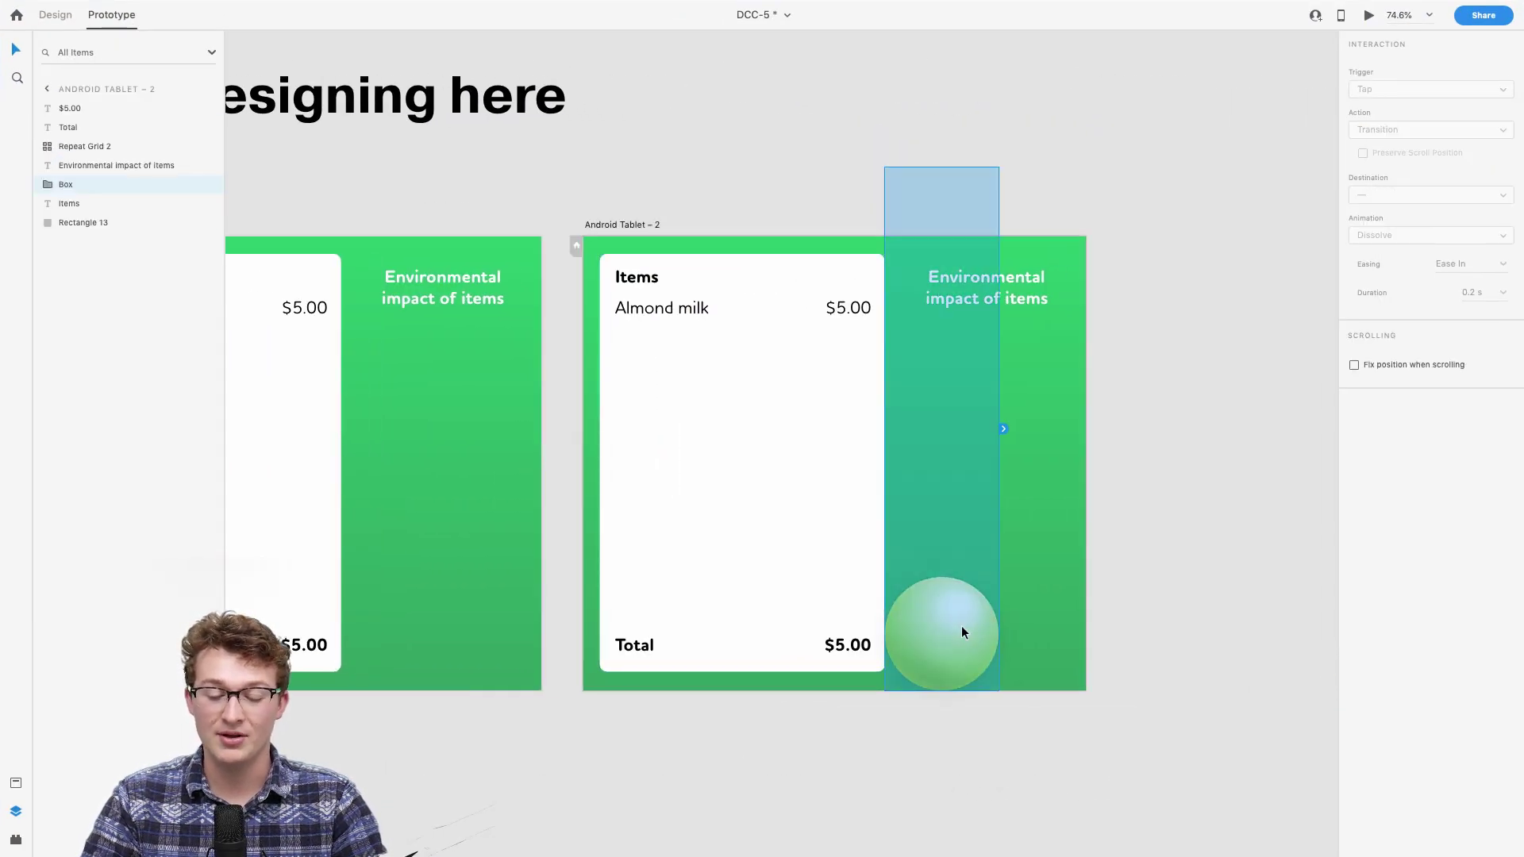
pyautogui.hscroll(2, 1008, 580)
pyautogui.click(1051, 533)
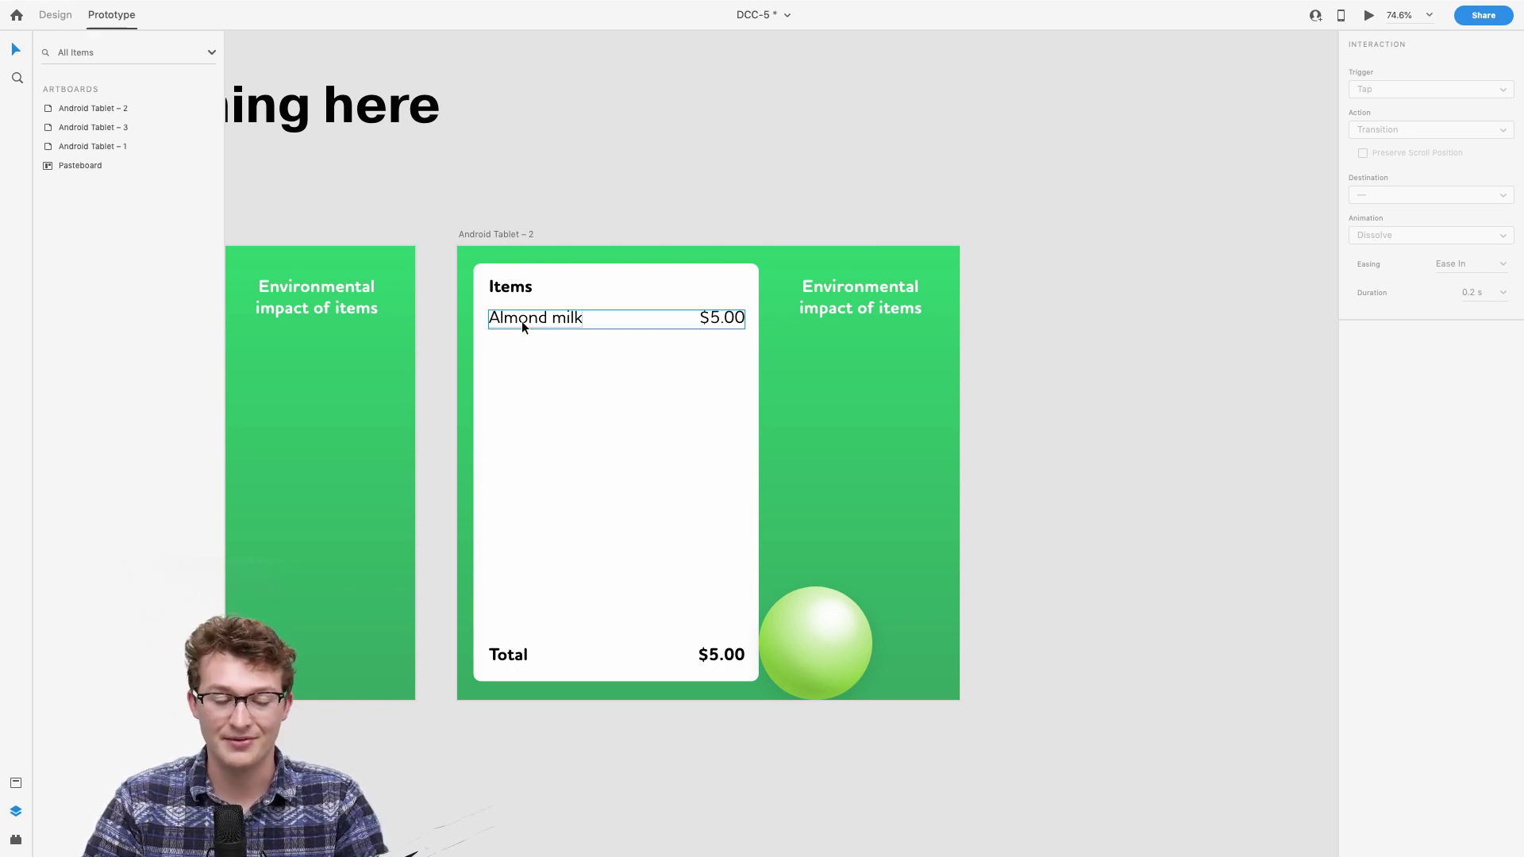
pyautogui.scroll(3, 522, 321)
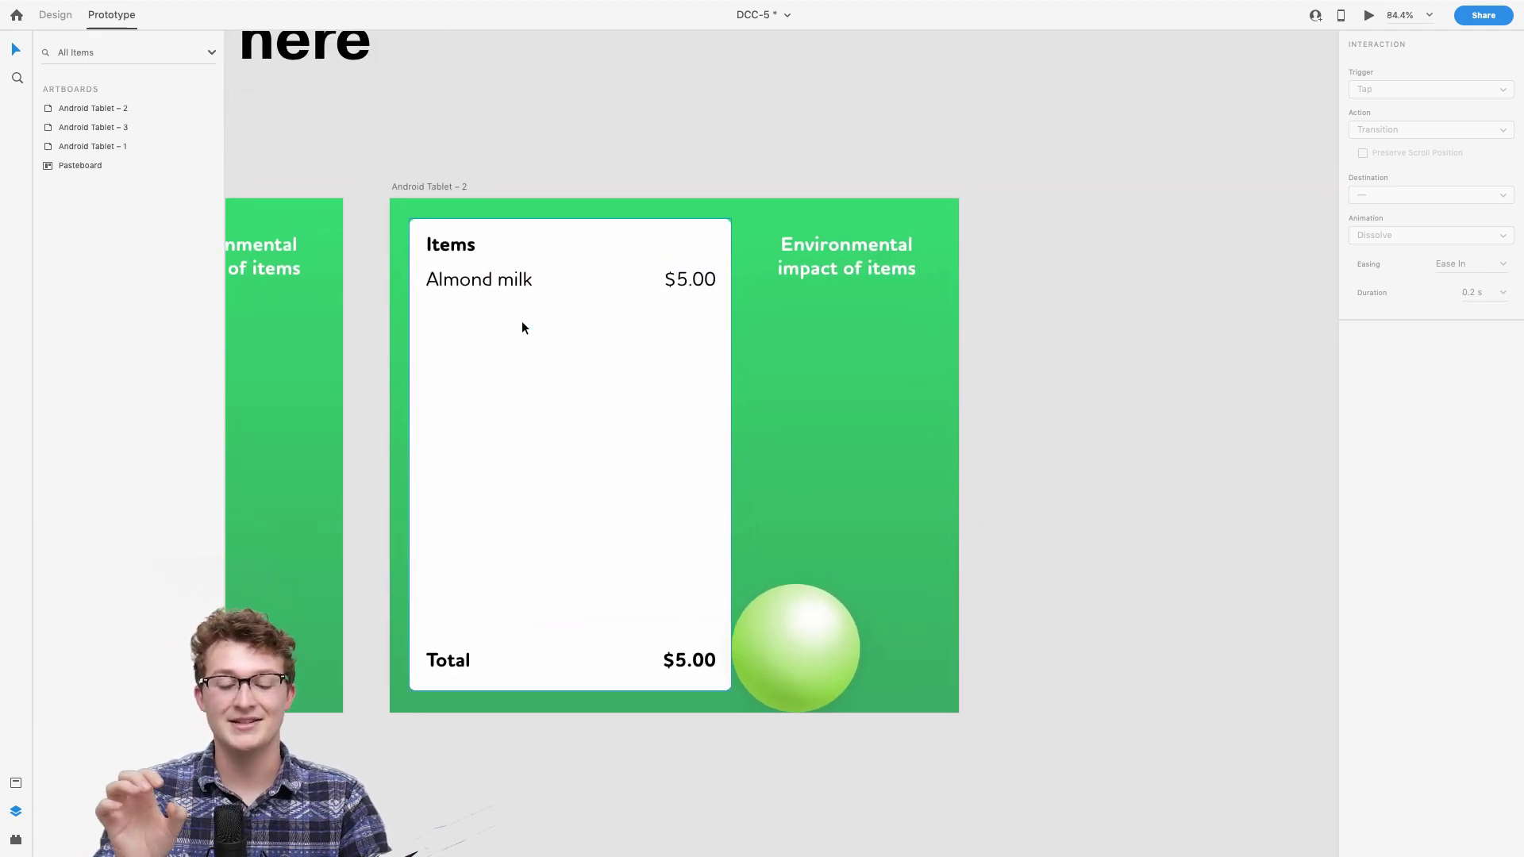
pyautogui.hscroll(-4, 474, 284)
pyautogui.scroll(-1, 474, 284)
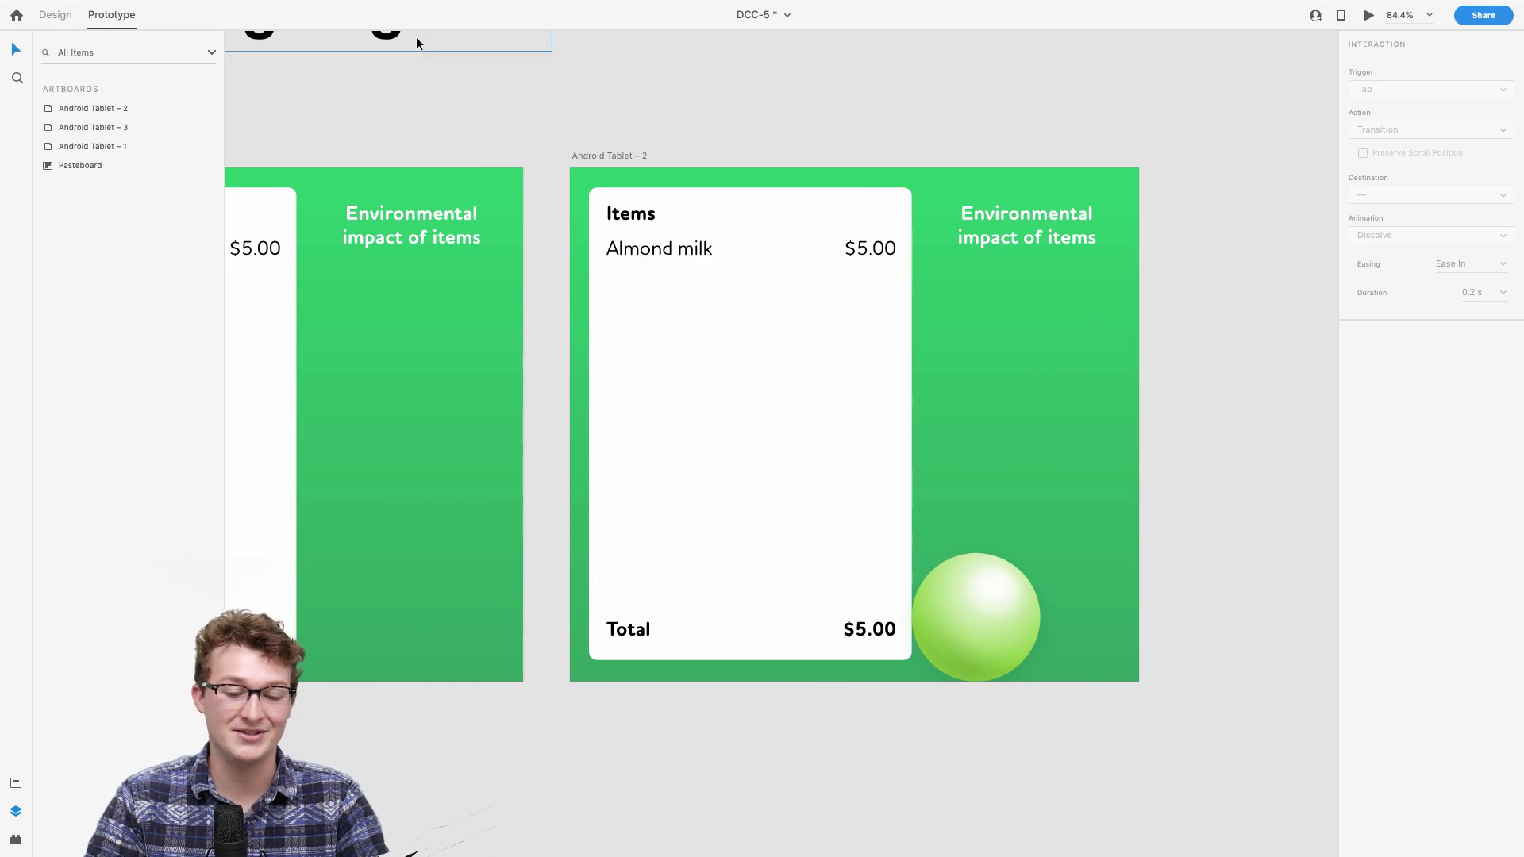
pyautogui.hscroll(-8, 640, 197)
pyautogui.scroll(2, 640, 197)
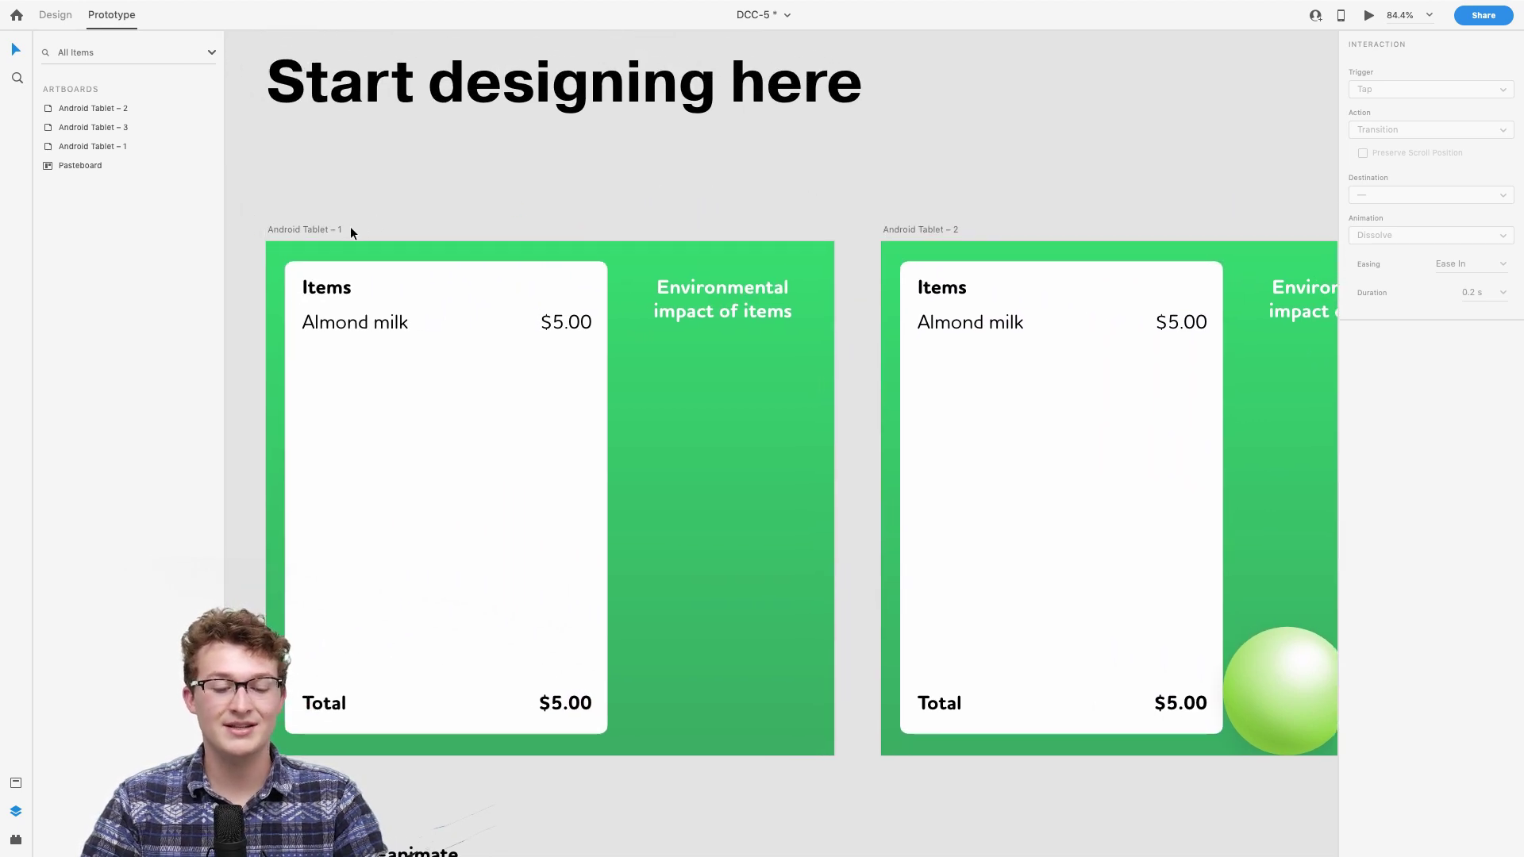
# Step: Set the Android Tablet – 1 Auto-Animate transition to Bounce easing with a 1.5 s duration
pyautogui.click(326, 228)
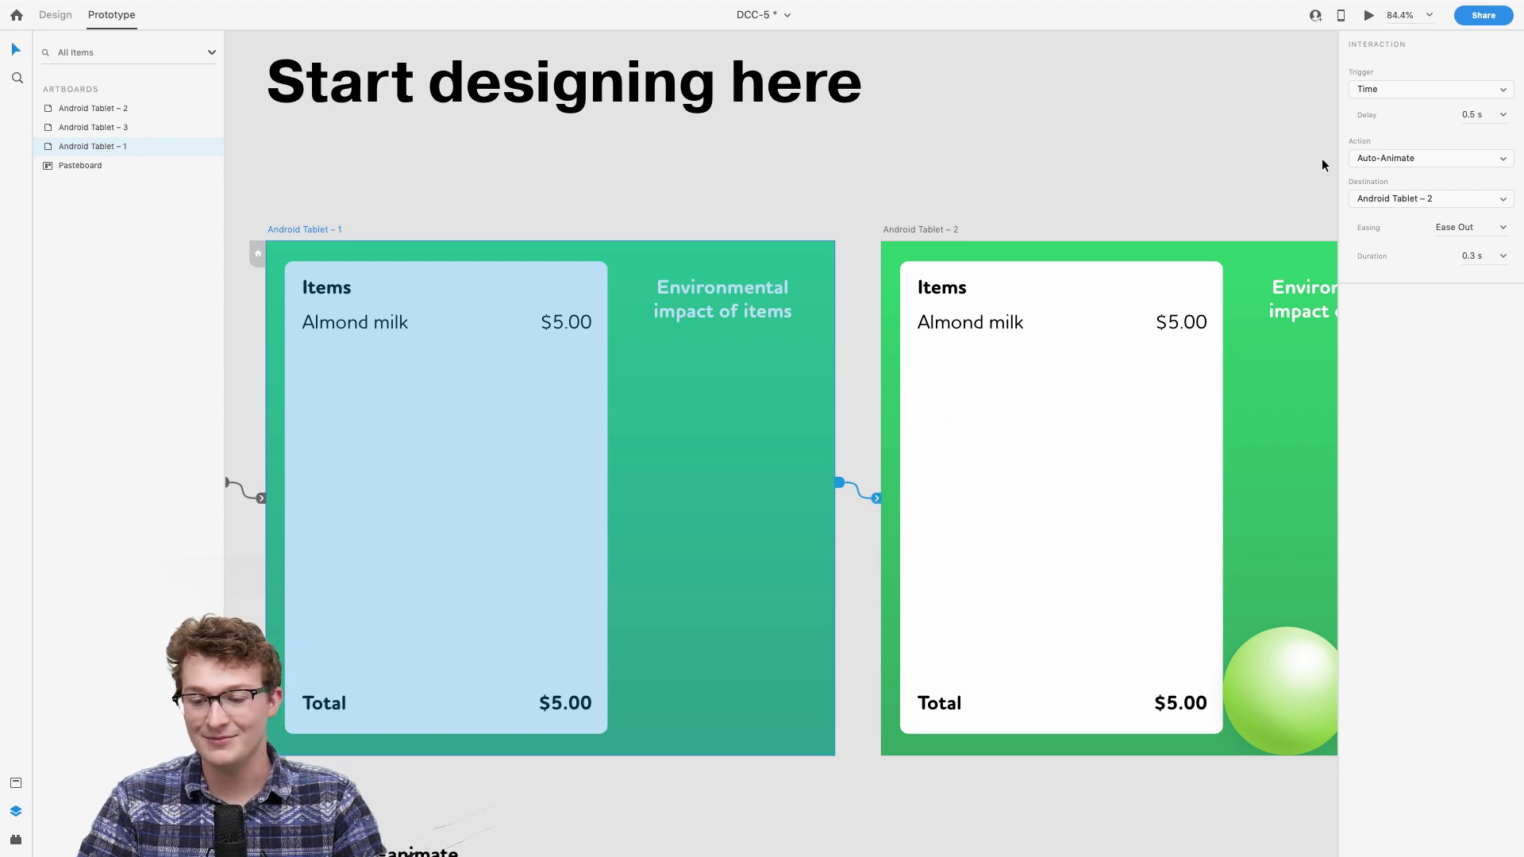
pyautogui.click(1433, 159)
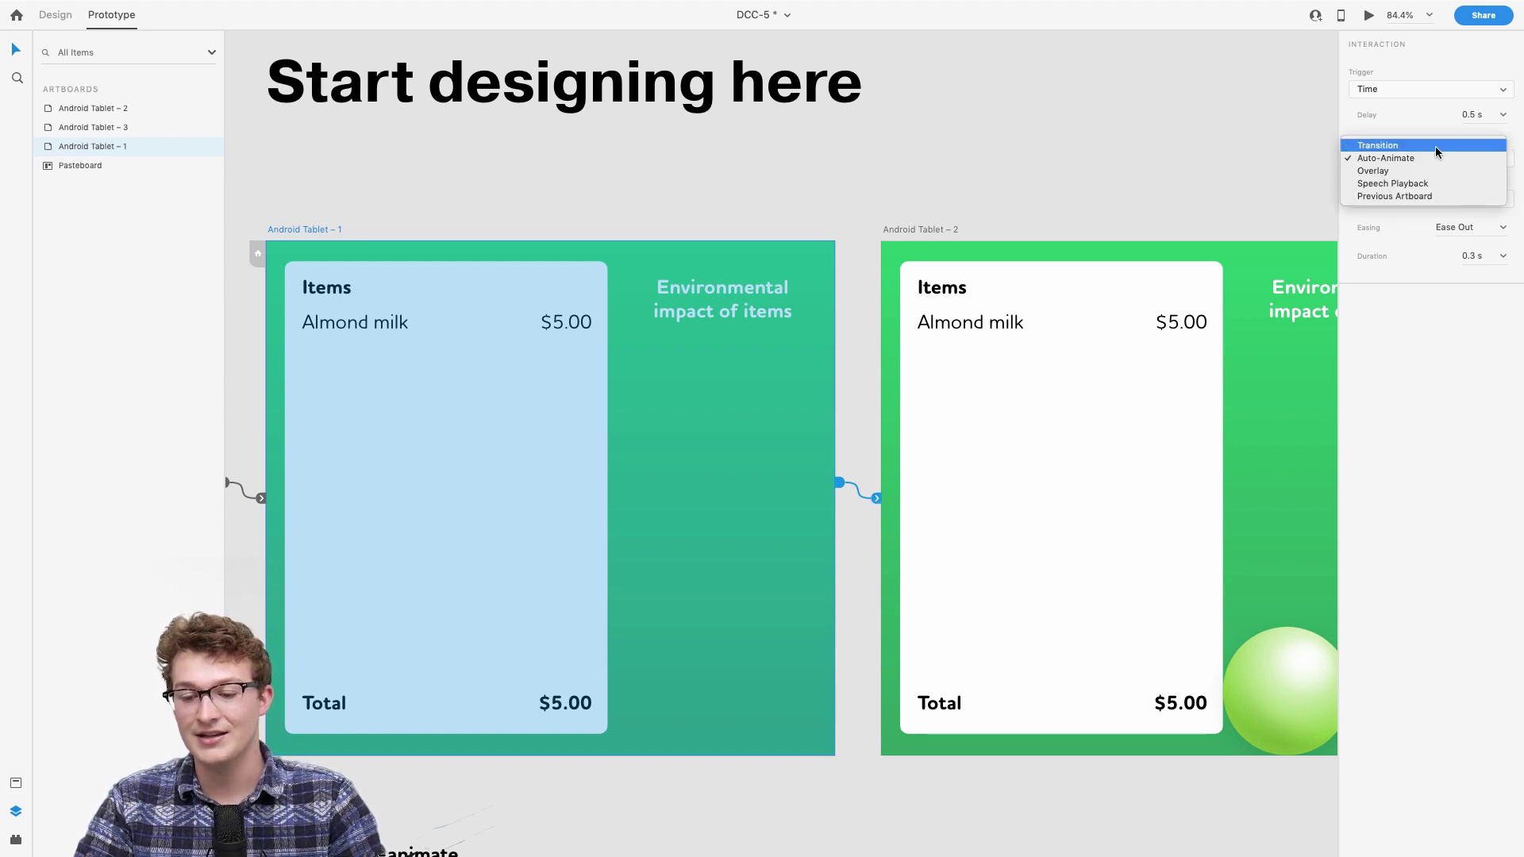
pyautogui.click(1437, 157)
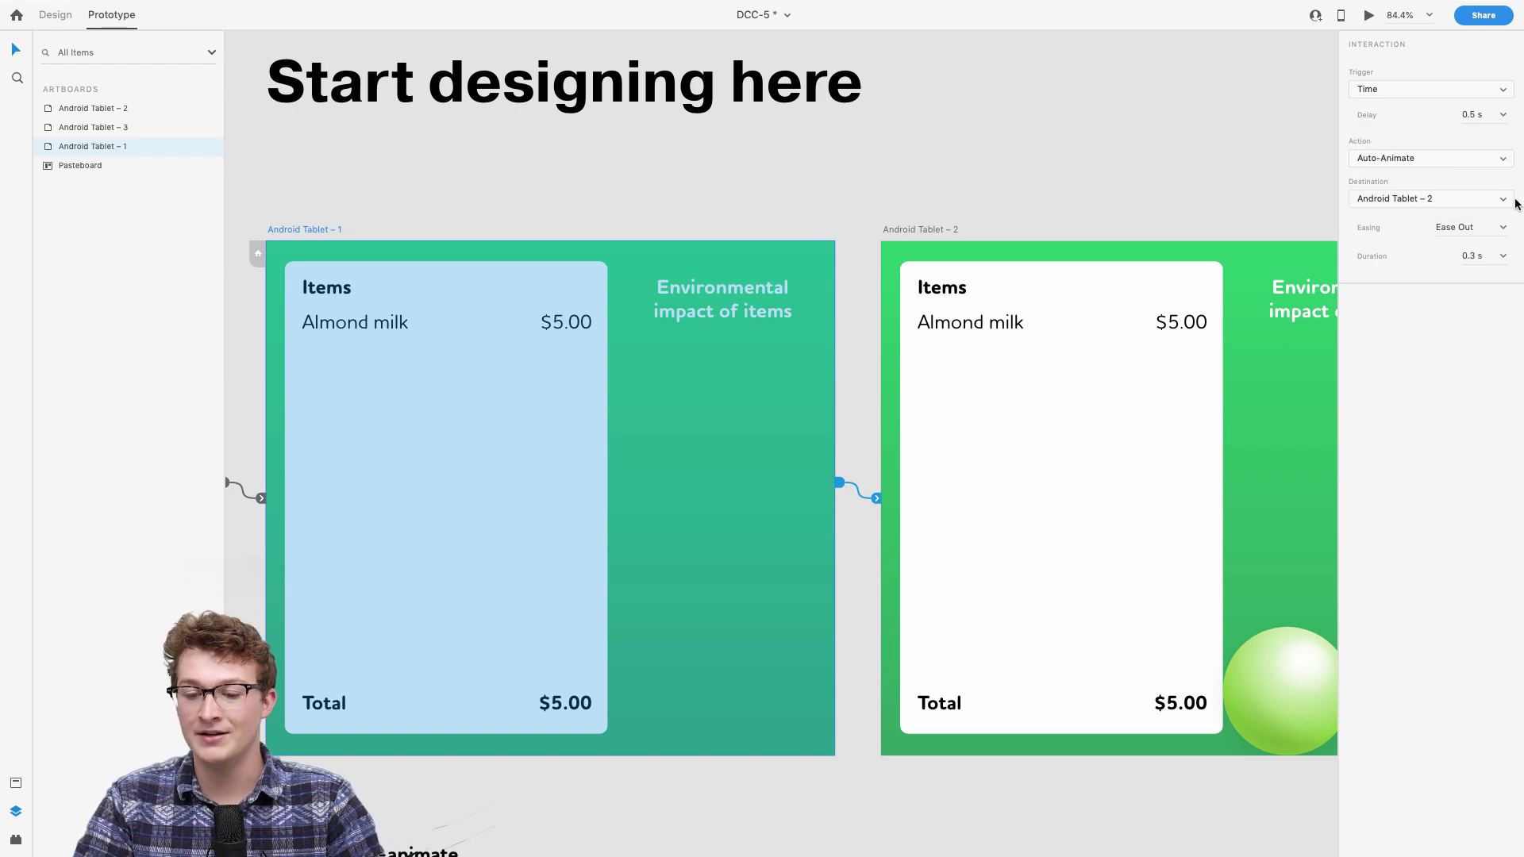
pyautogui.click(1505, 230)
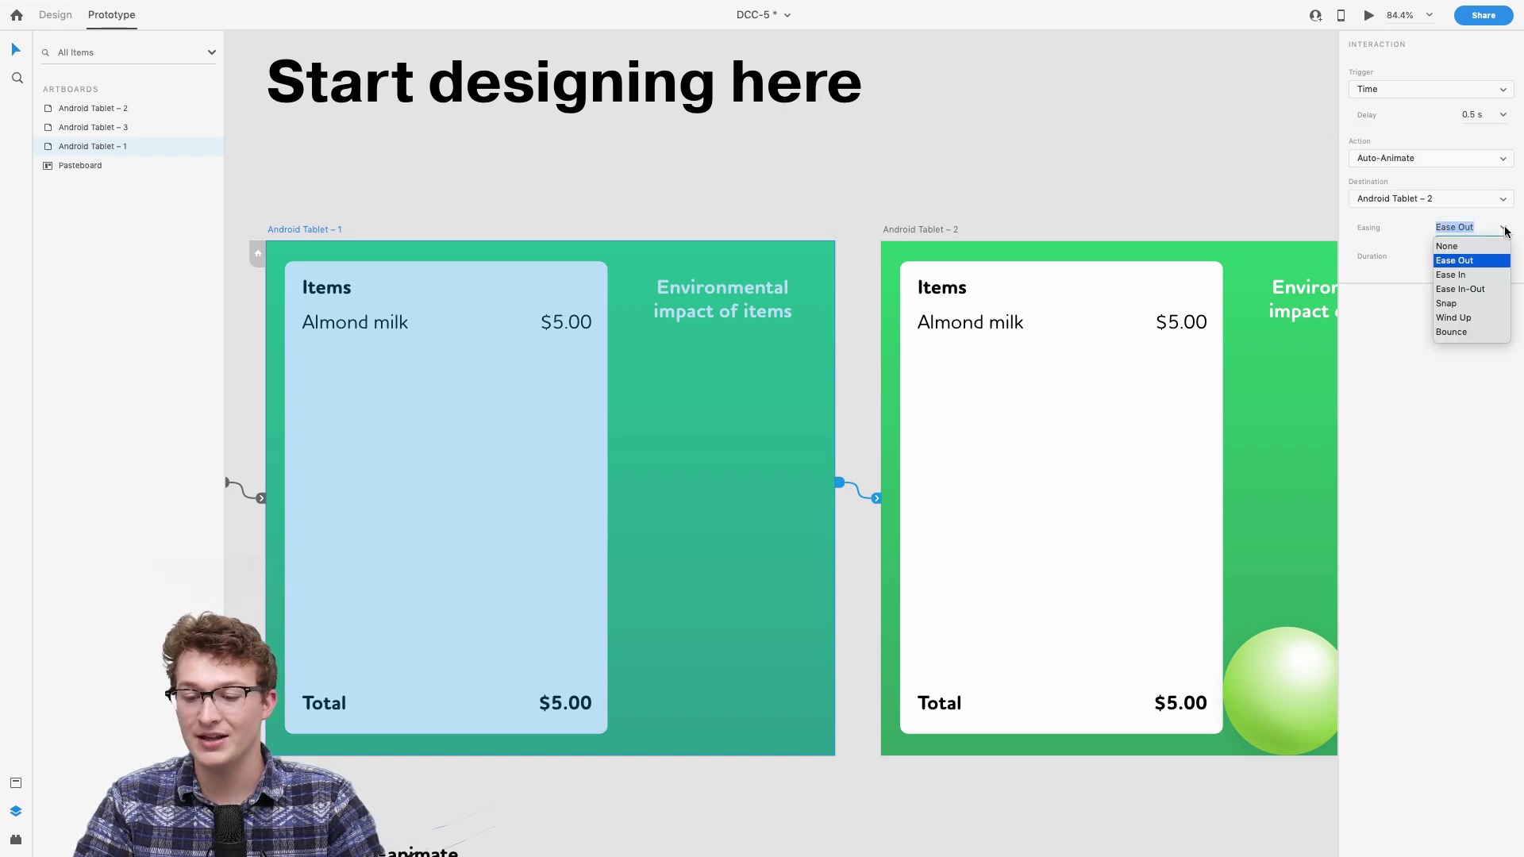
pyautogui.click(1461, 332)
pyautogui.click(1477, 258)
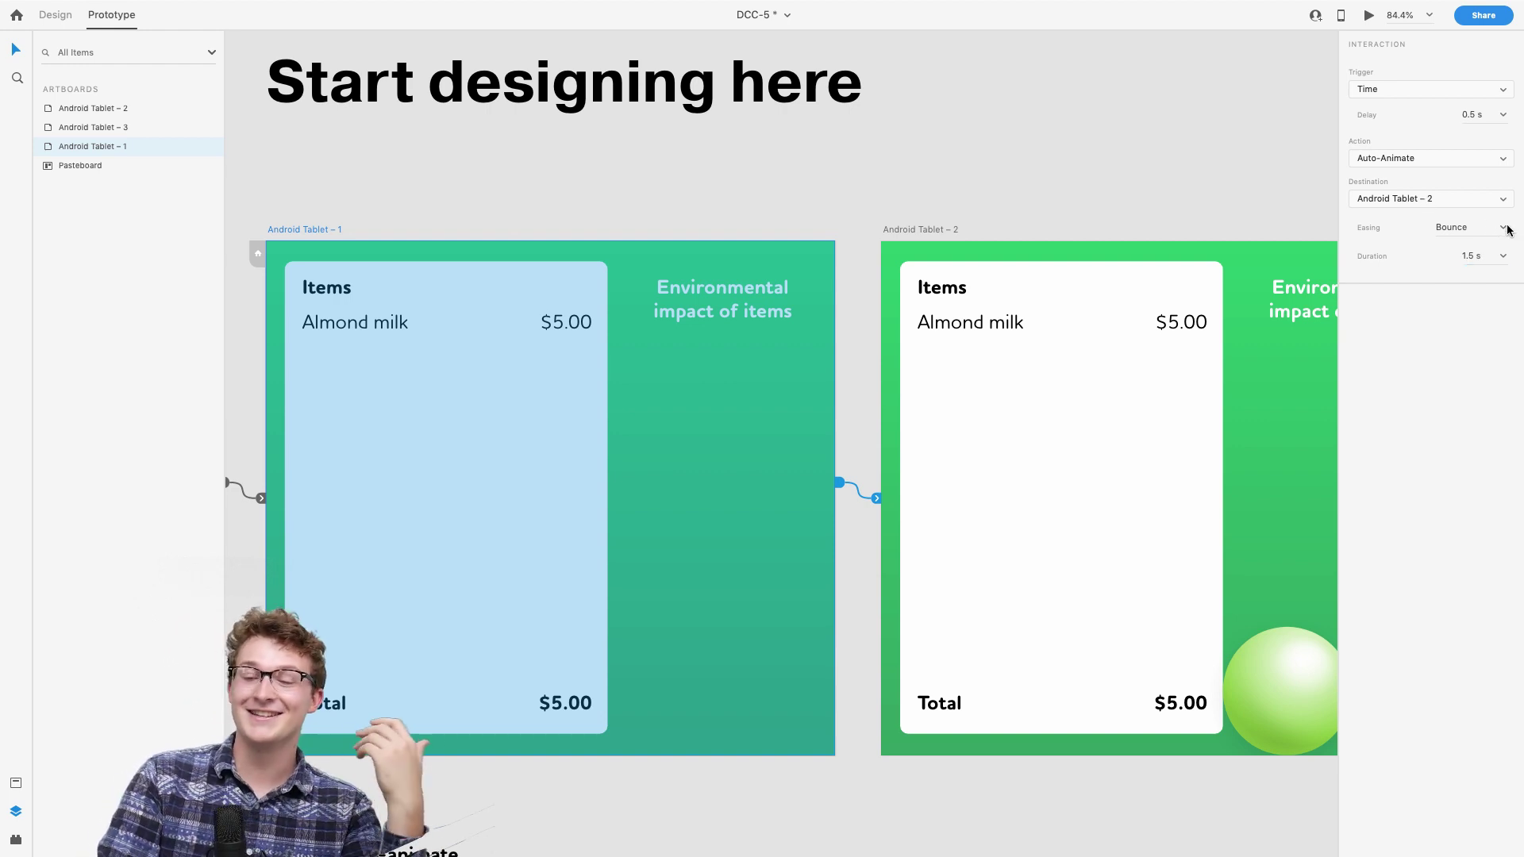
# Step: Preview the prototype starting from Android Tablet – 3 to check the sphere's bounce, and close the preview window
pyautogui.hscroll(-5, 825, 222)
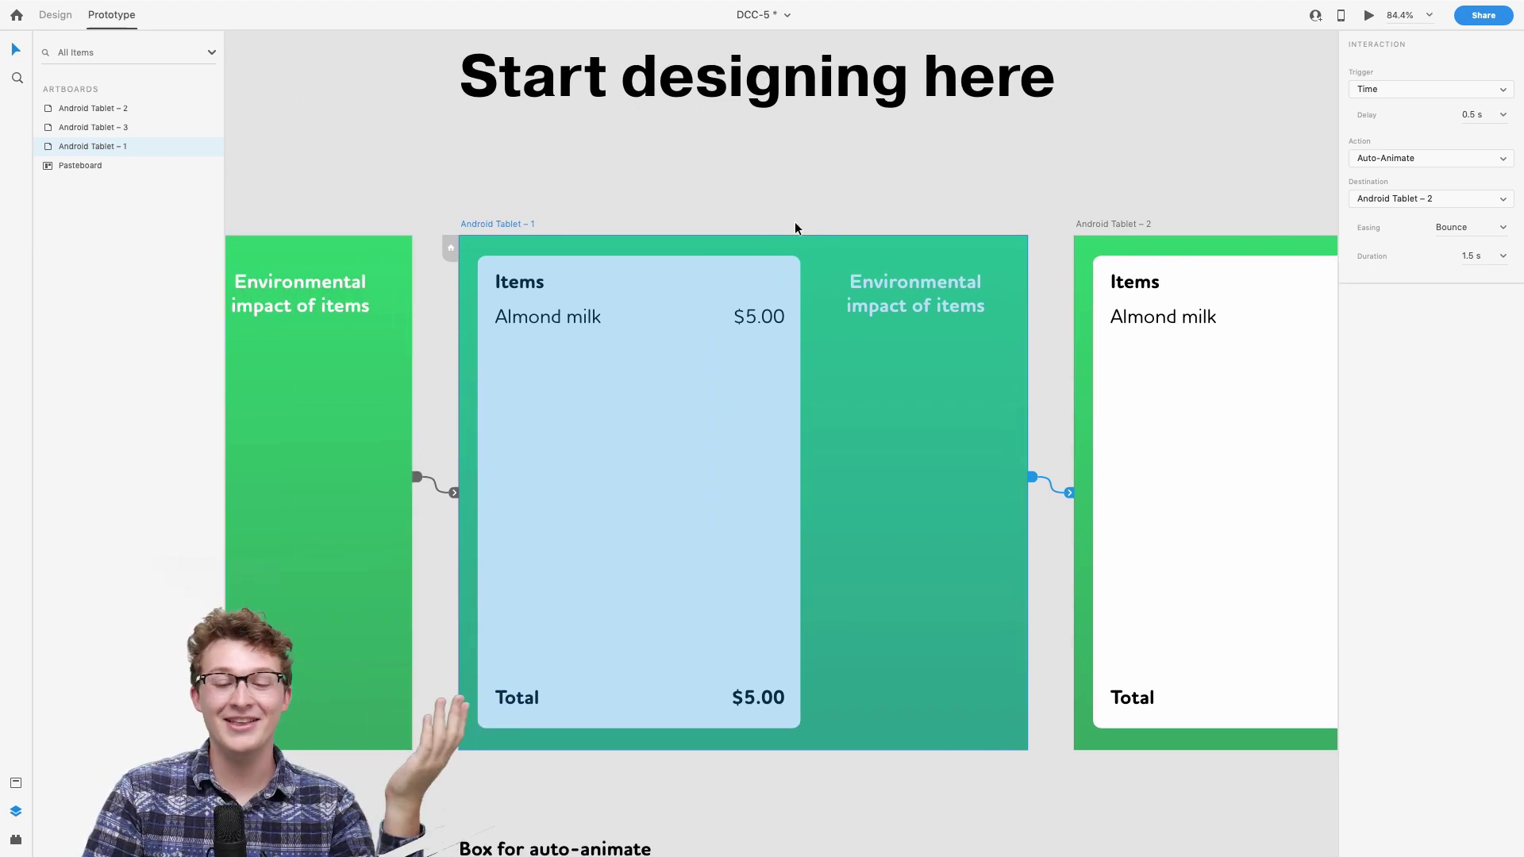
pyautogui.click(785, 200)
pyautogui.hscroll(-5, 785, 203)
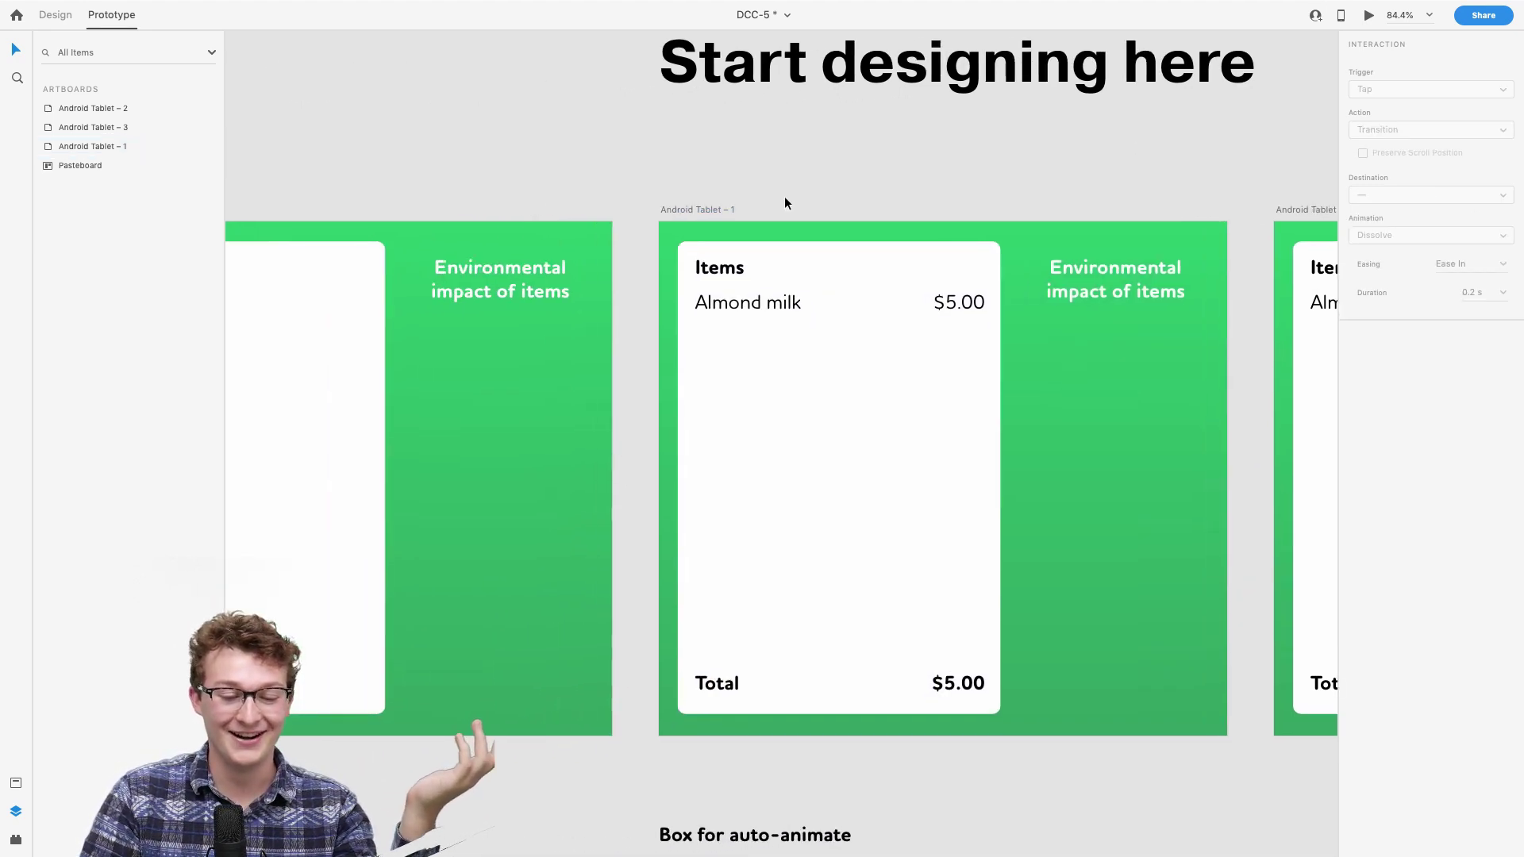
pyautogui.scroll(-5, 785, 204)
pyautogui.scroll(3, 751, 200)
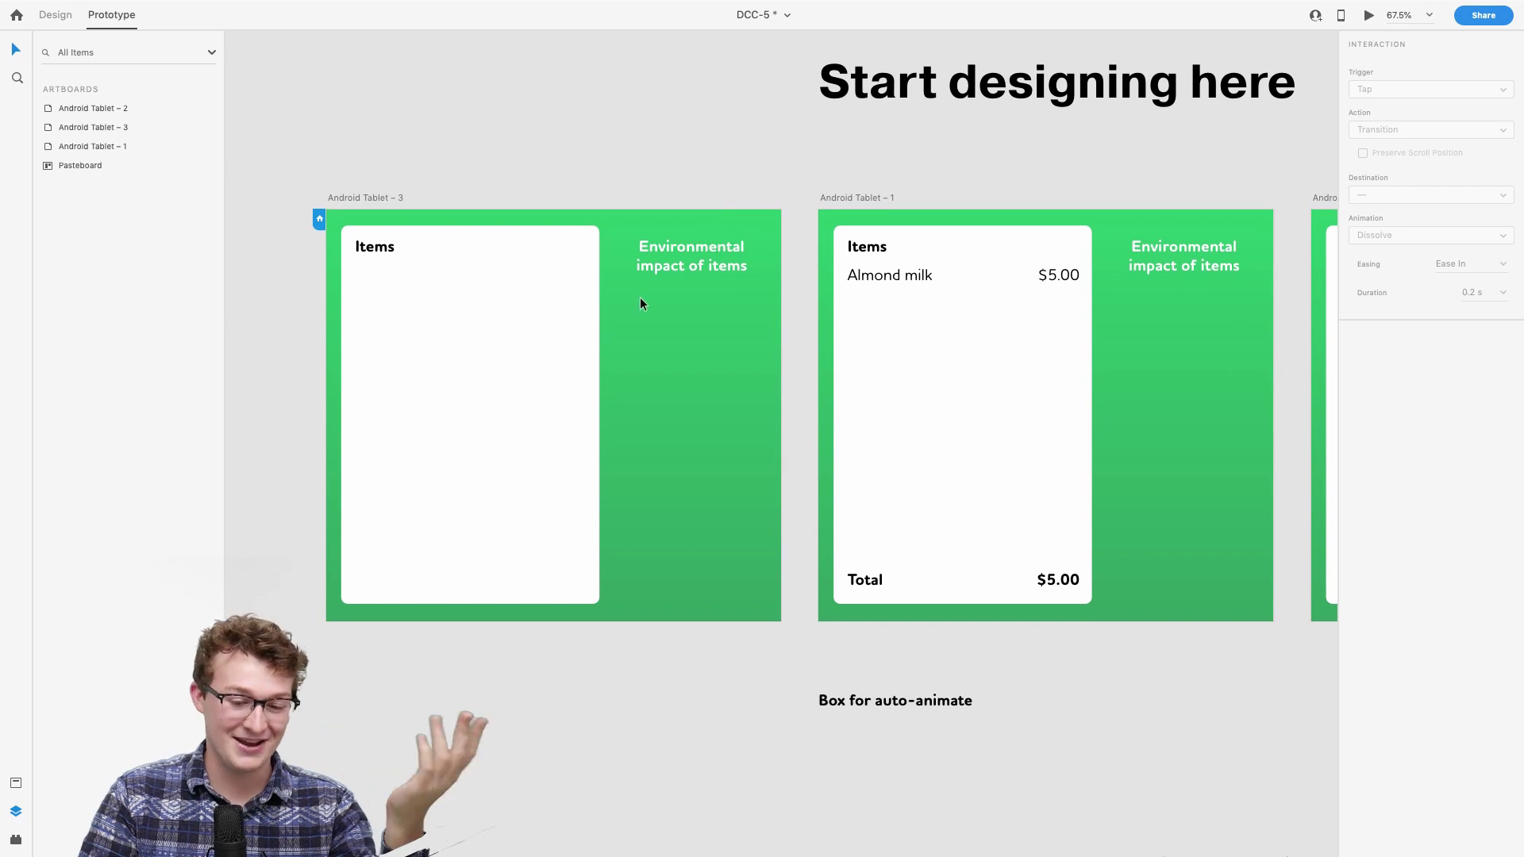
pyautogui.click(641, 302)
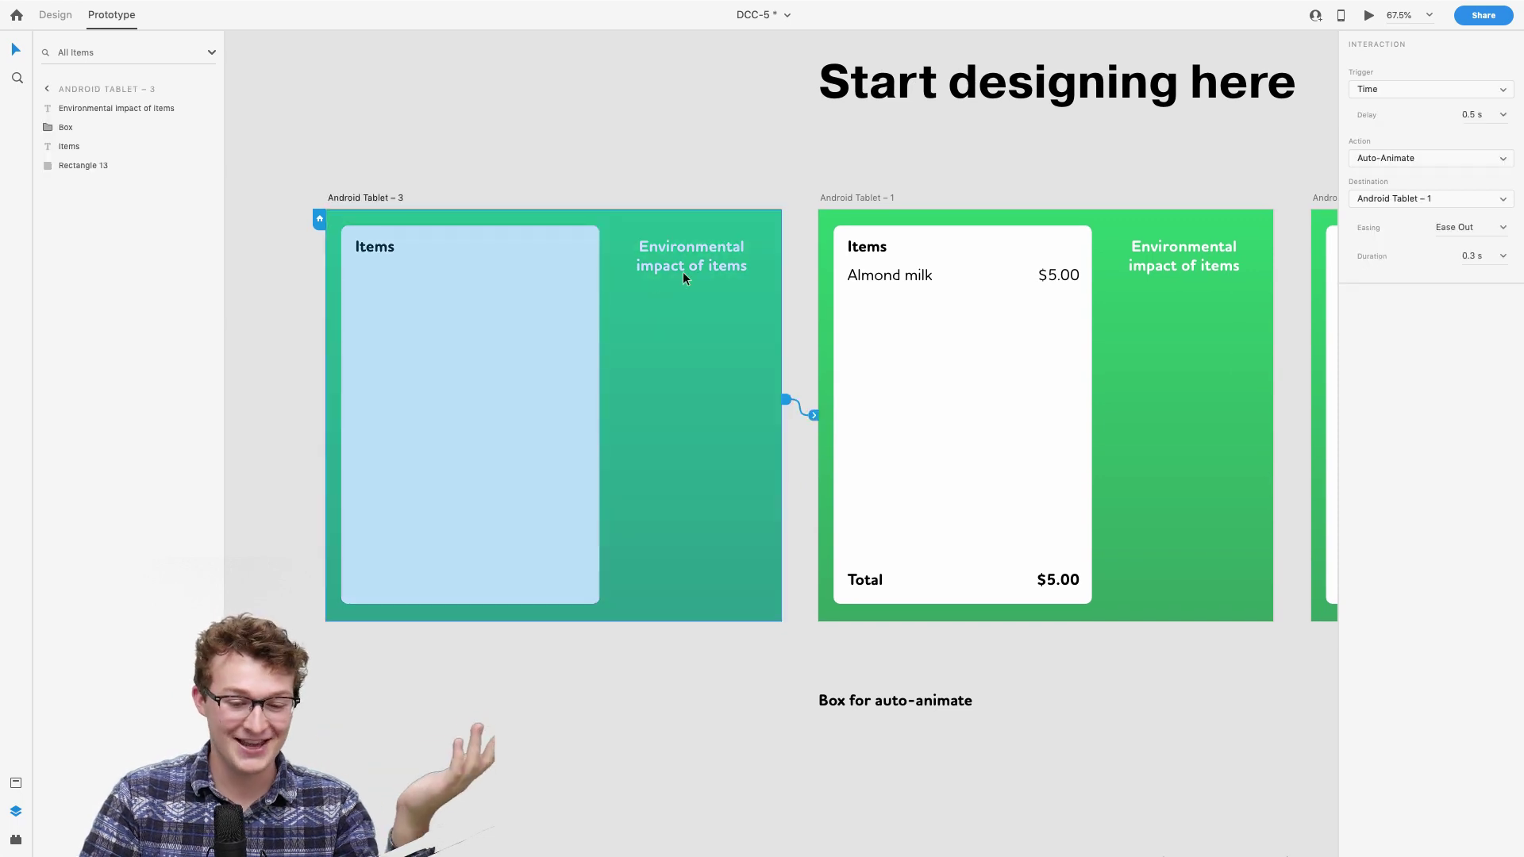
pyautogui.click(1369, 19)
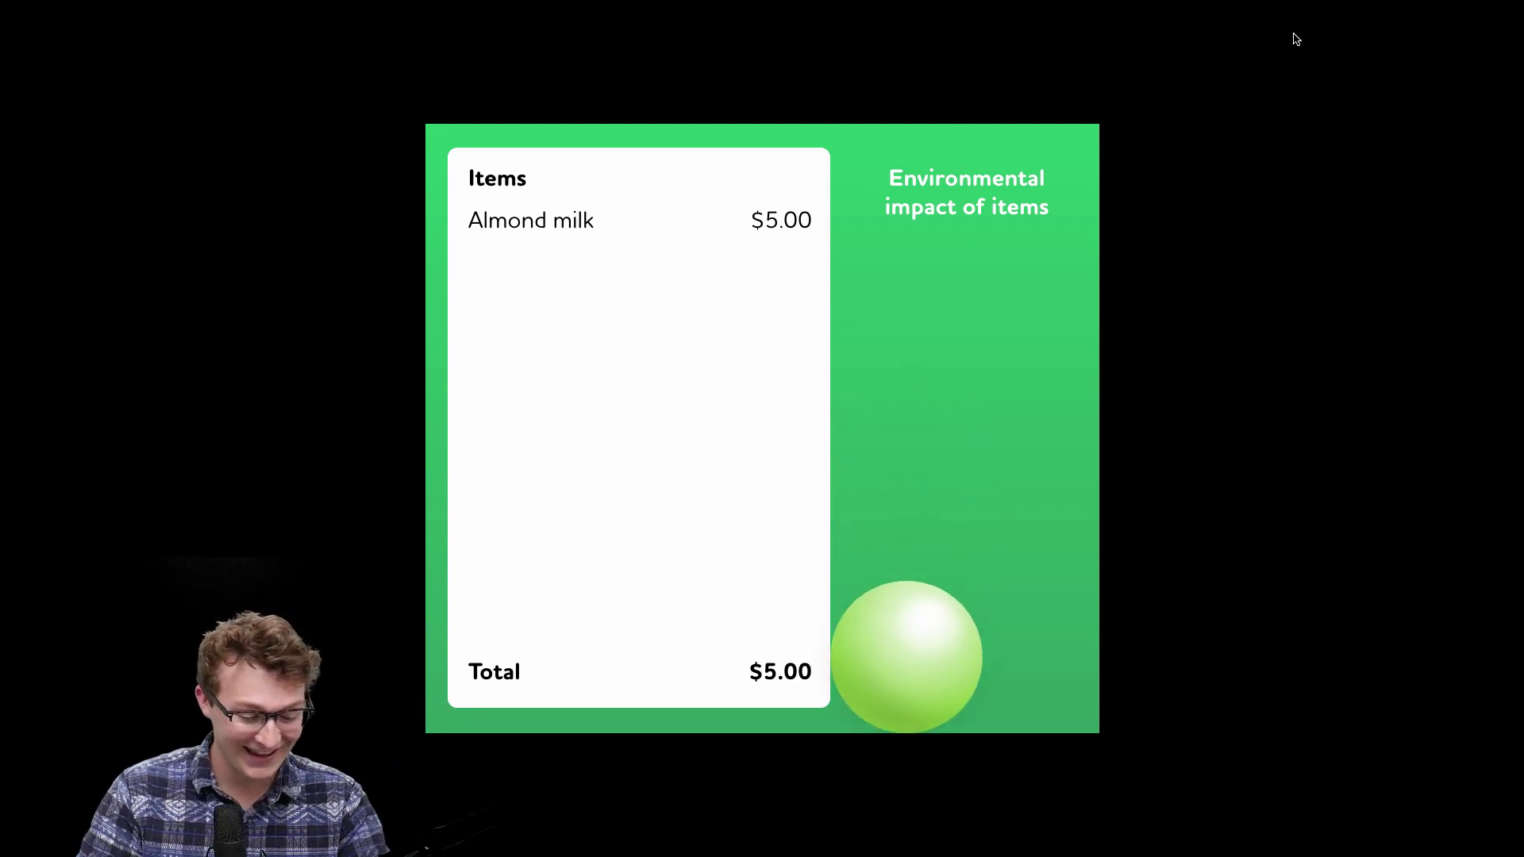
pyautogui.press('Escape')
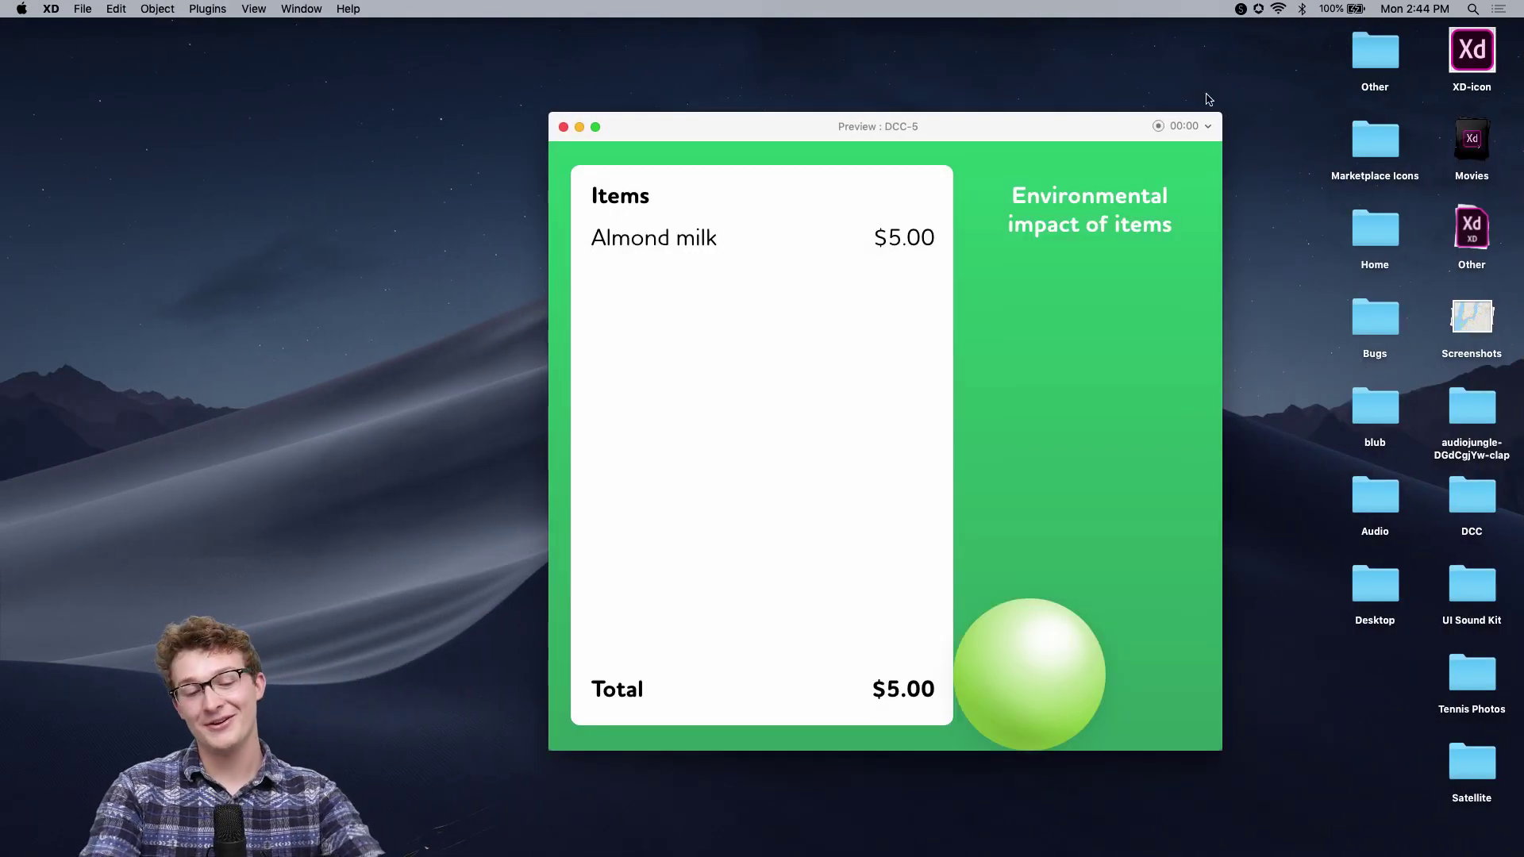
pyautogui.hotkey('ctrl', 'Up')
pyautogui.click(643, 70)
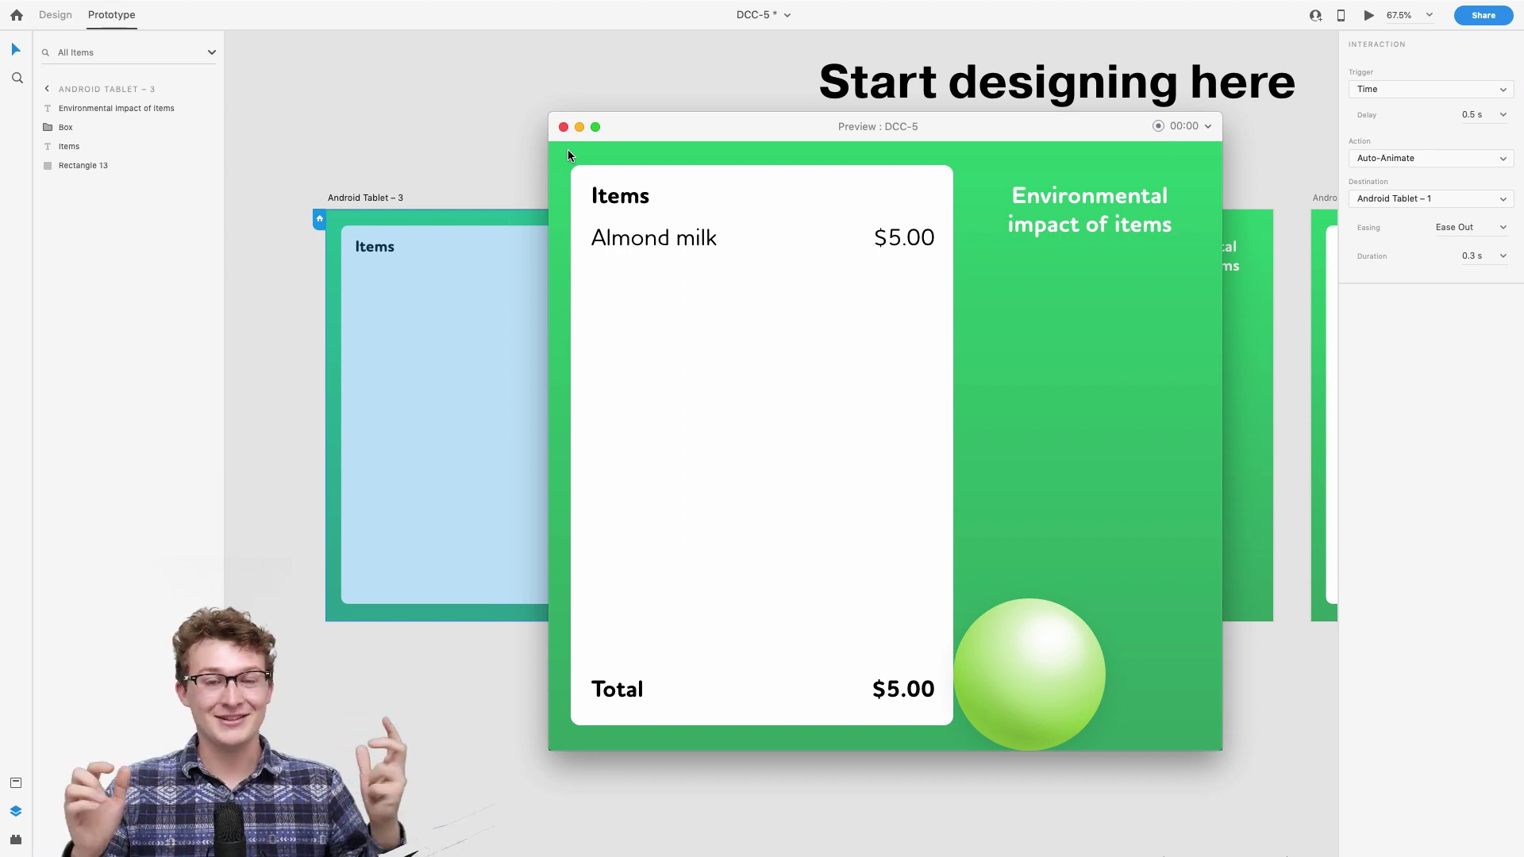
pyautogui.click(563, 128)
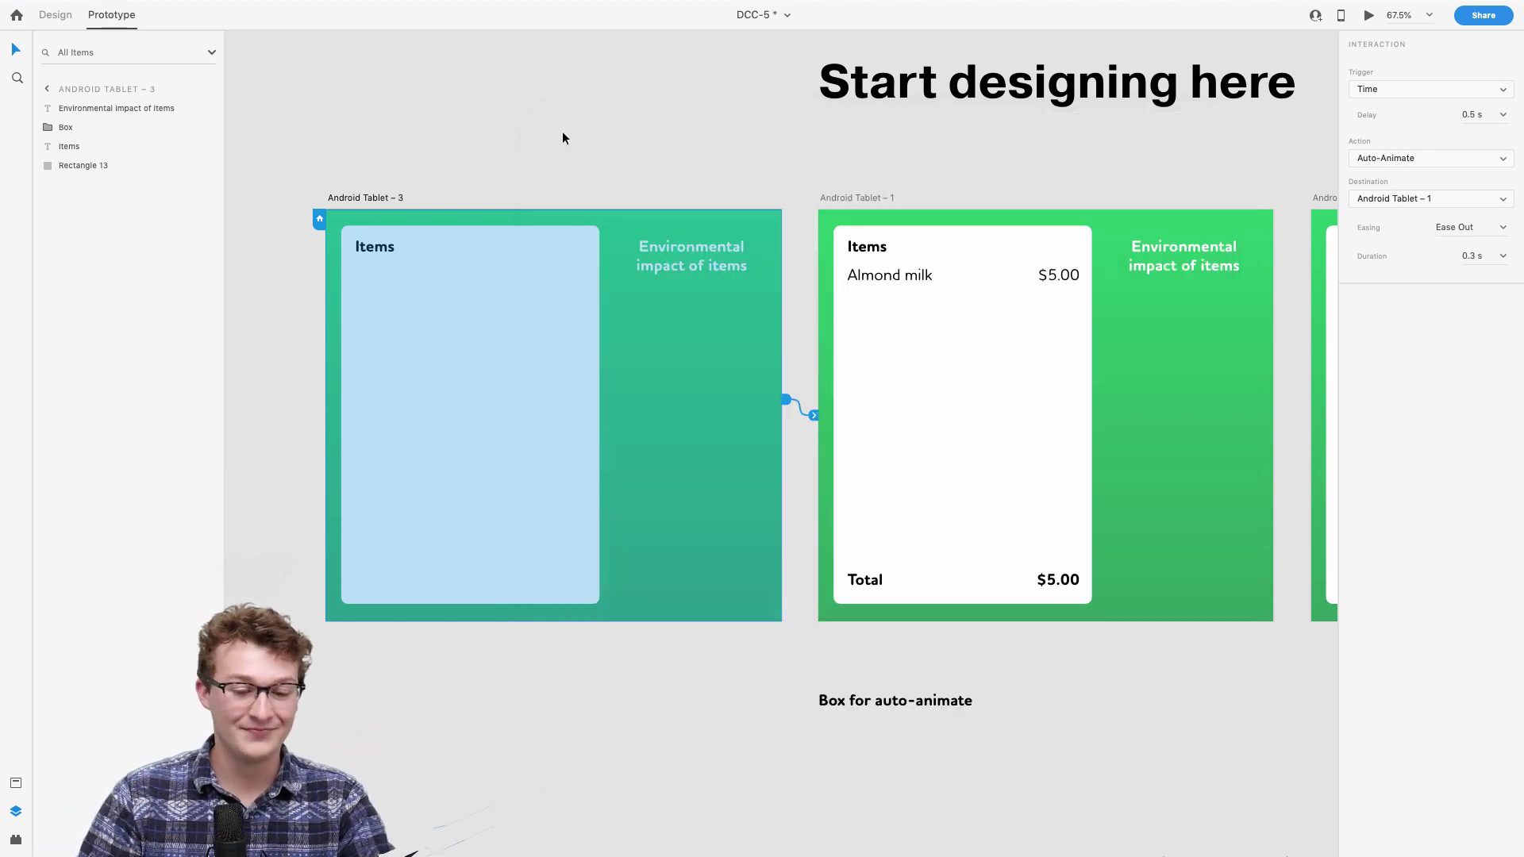
# Step: Duplicate the Android Tablet – 2 artboard
pyautogui.hscroll(15, 681, 230)
pyautogui.click(408, 214)
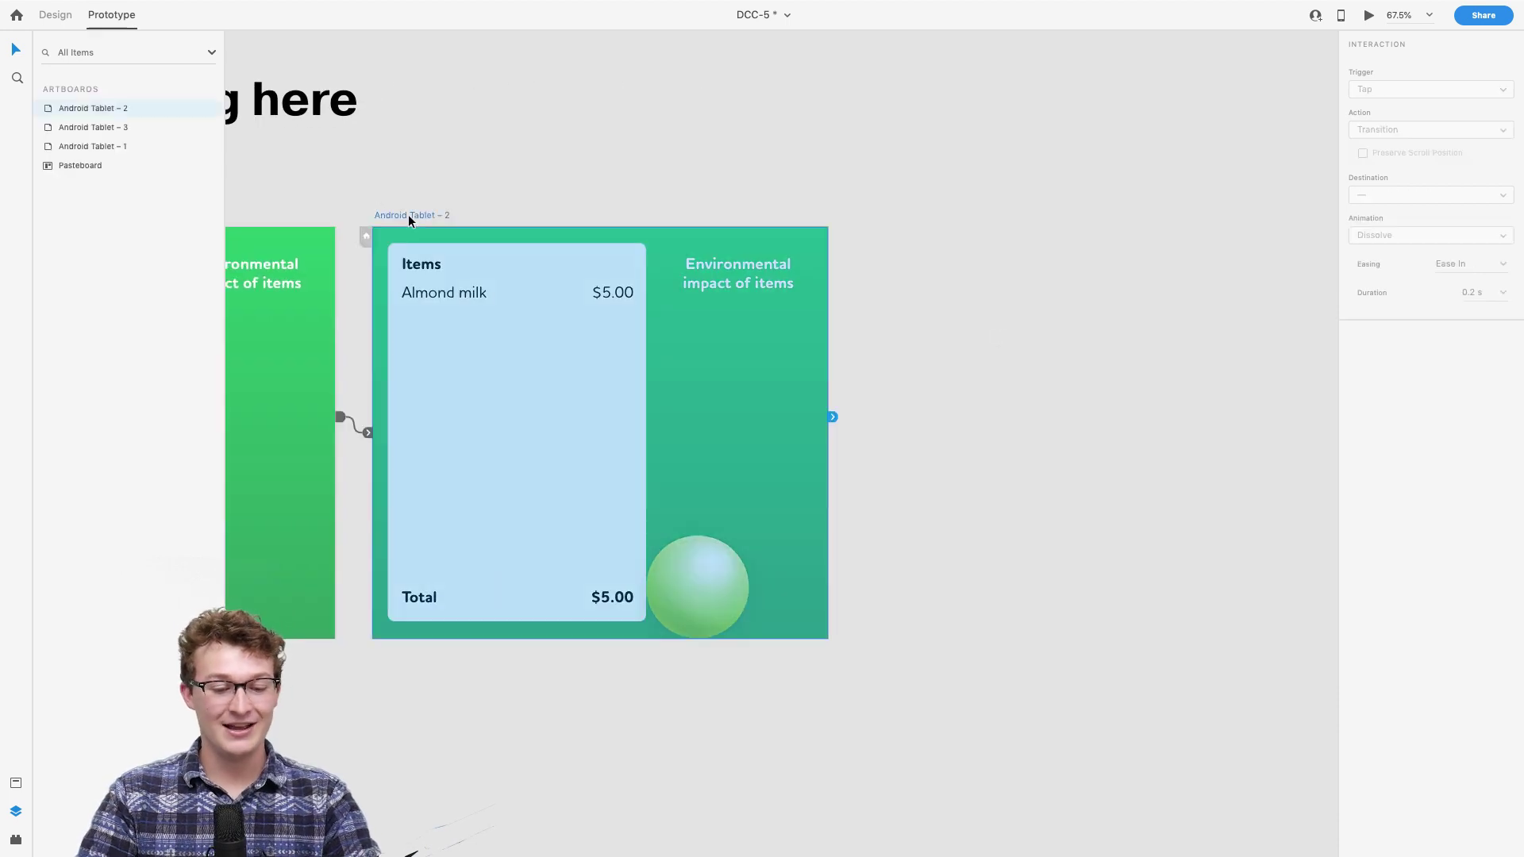
pyautogui.press('super+d')
pyautogui.hscroll(3, 978, 329)
pyautogui.scroll(3, 978, 335)
pyautogui.hscroll(2, 978, 328)
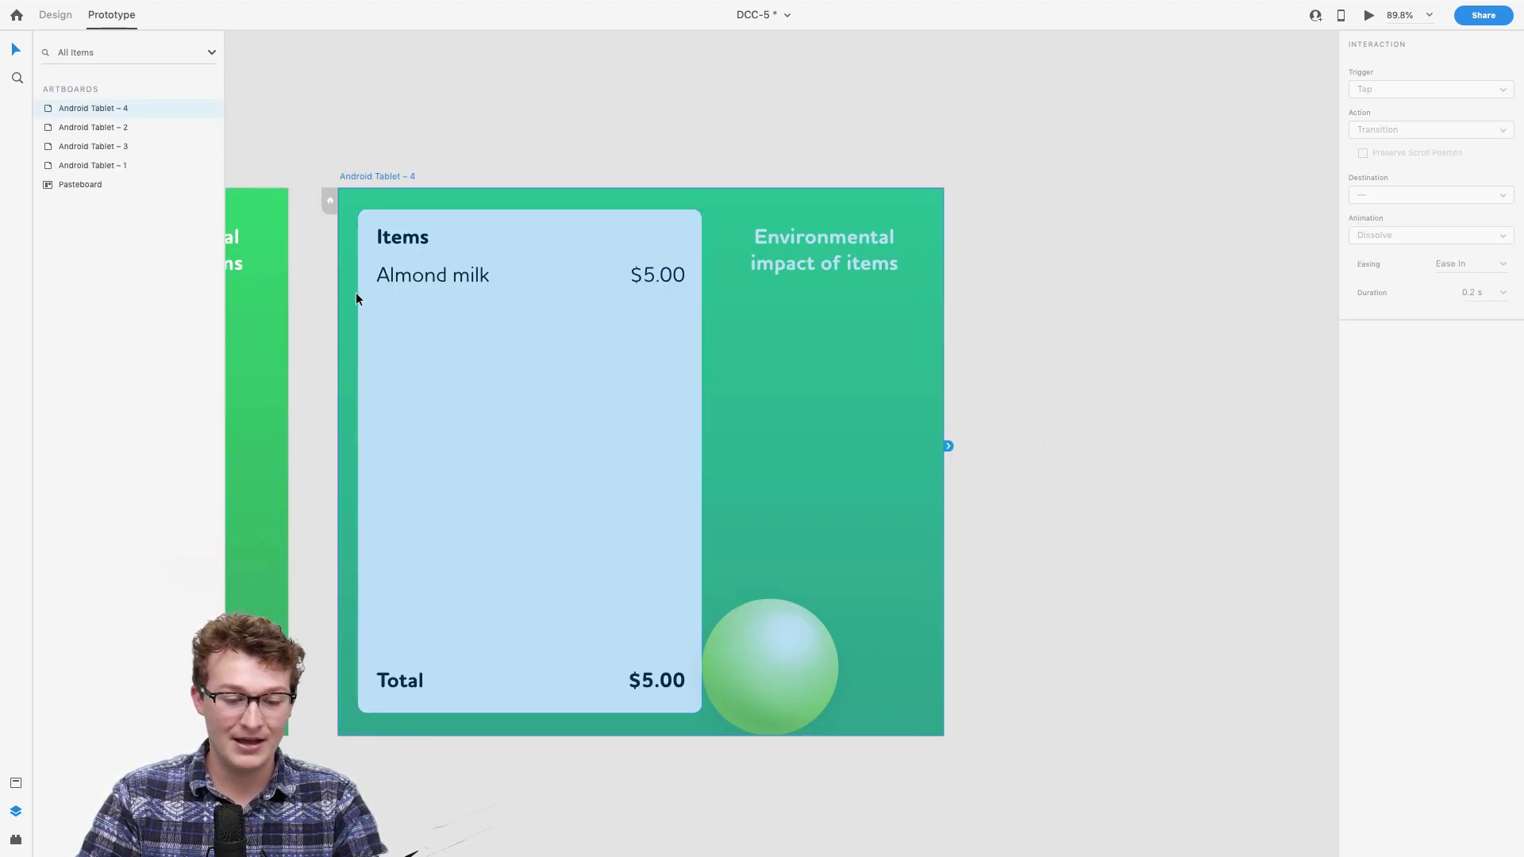
# Step: Try extending the Almond milk repeat grid on Android Tablet – 4 to two rows, and delete the grid
pyautogui.doubleClick(401, 283)
pyautogui.click(62, 16)
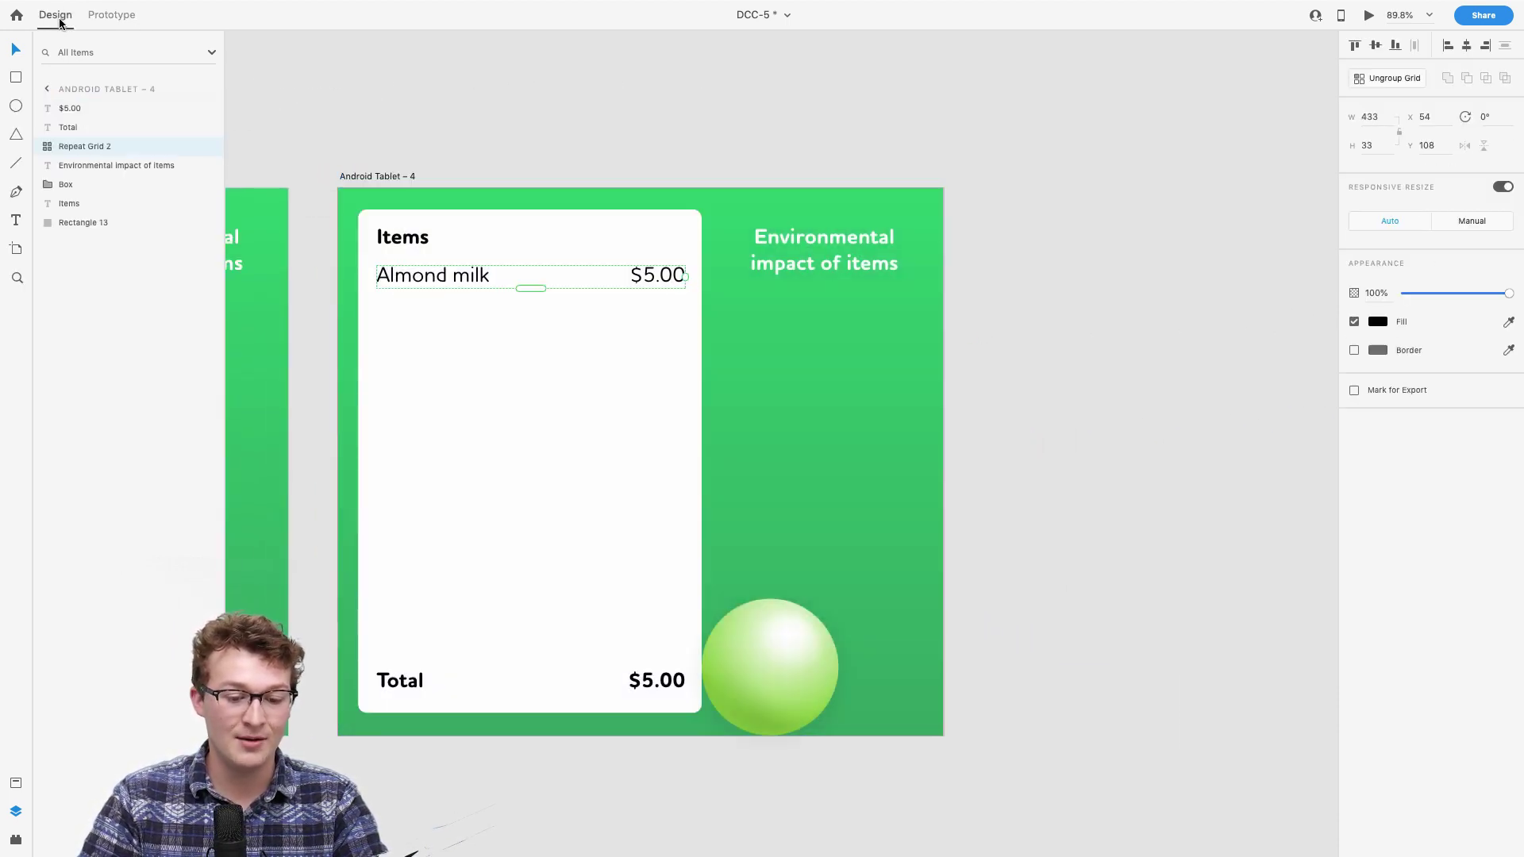
pyautogui.moveTo(528, 288); pyautogui.dragTo(527, 327)
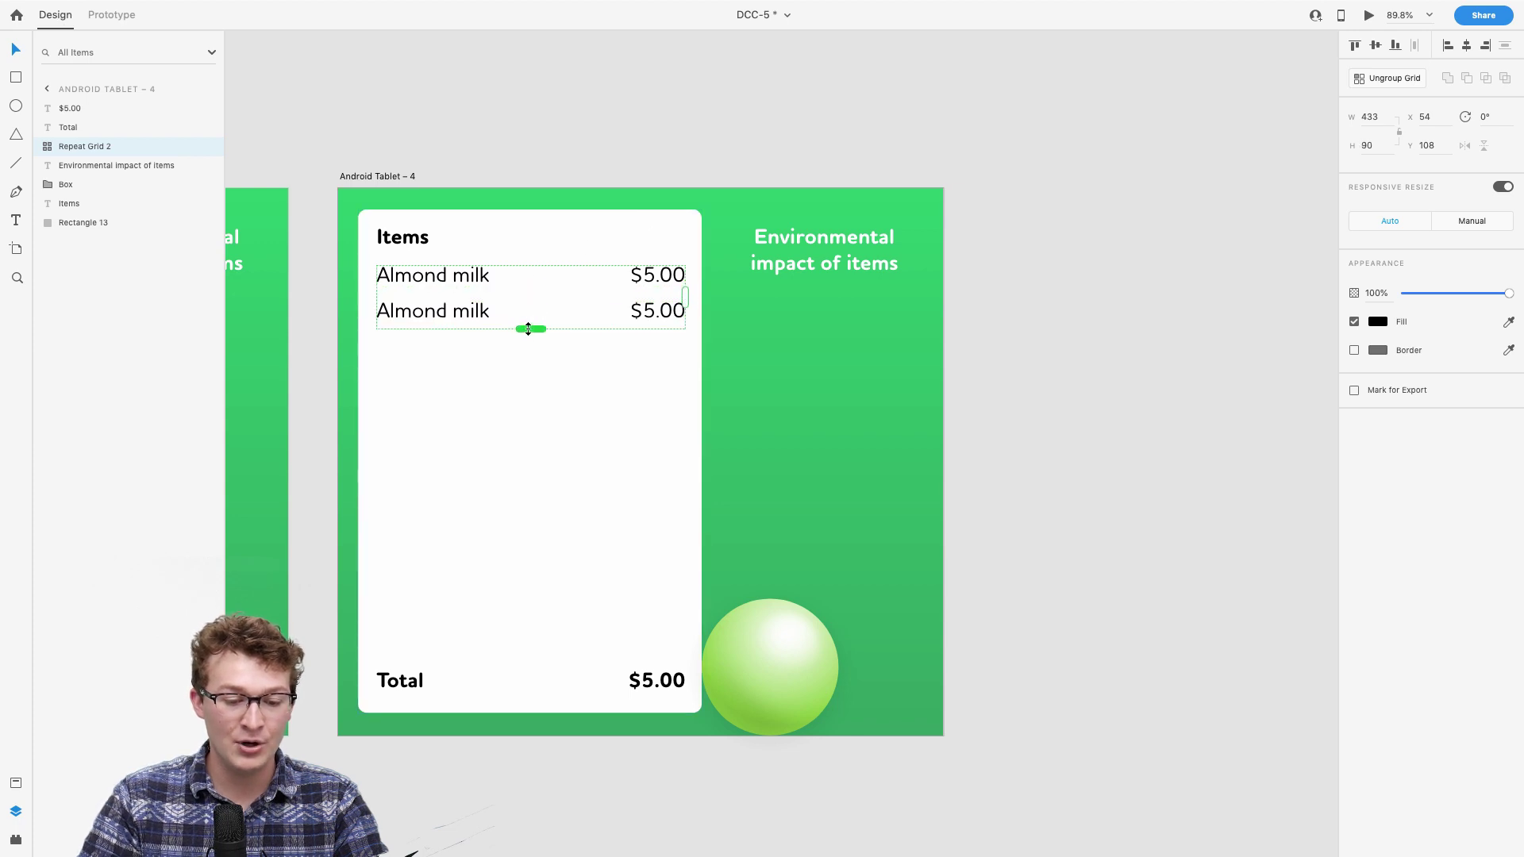
pyautogui.scroll(-5, 528, 327)
pyautogui.hscroll(-2, 745, 450)
pyautogui.press('Delete')
# Step: Try pasting the full item list together with its bold running totals onto Android Tablet – 4, and undo the paste
pyautogui.moveTo(358, 577); pyautogui.dragTo(568, 705)
pyautogui.hotkey('ctrl', 'c')
pyautogui.click(897, 394)
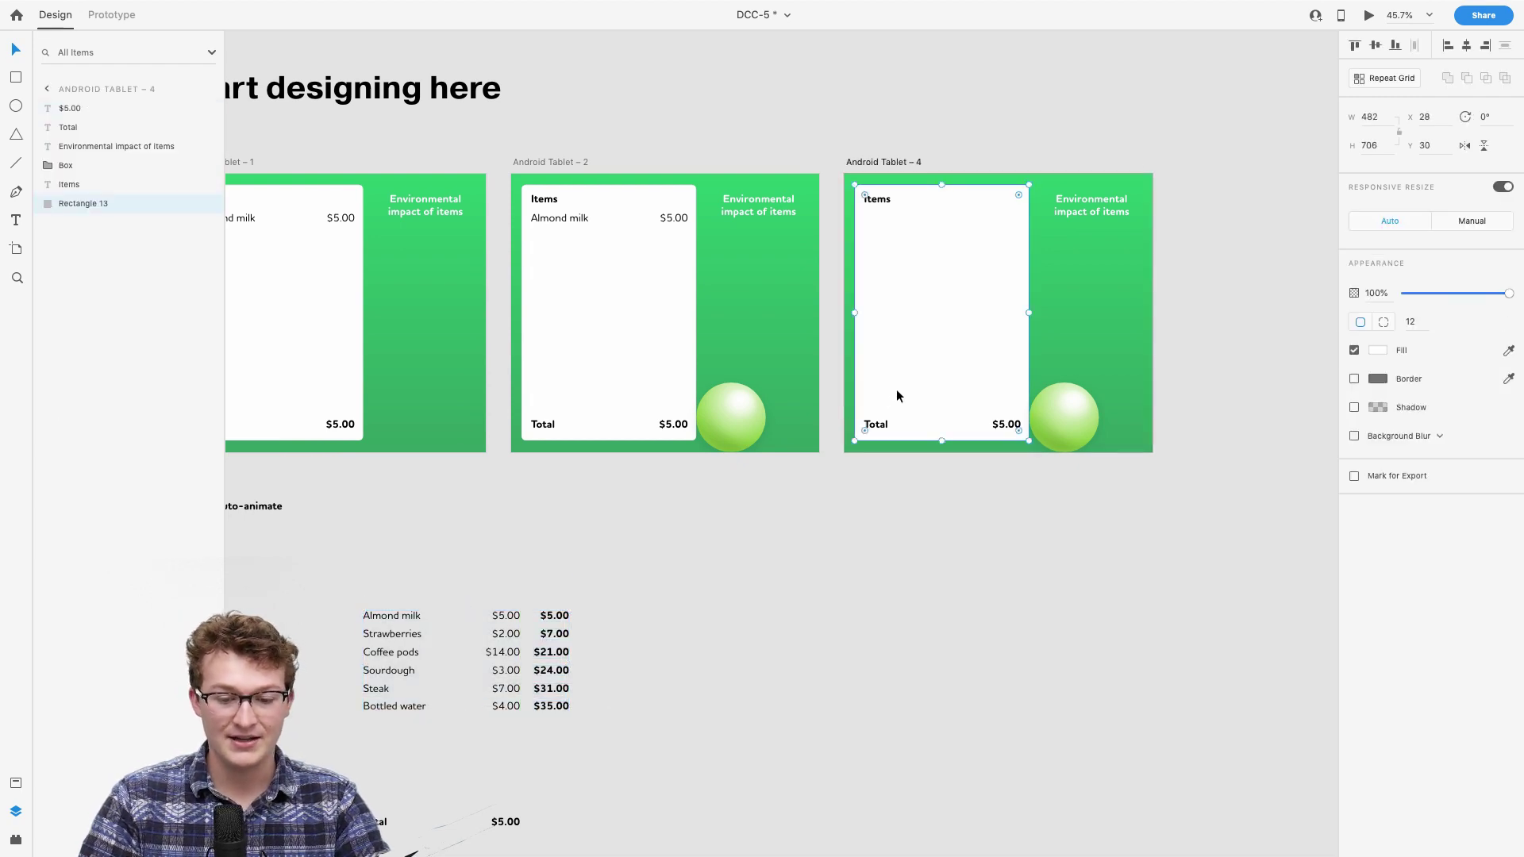
pyautogui.hotkey('ctrl', 'v')
pyautogui.scroll(3, 898, 394)
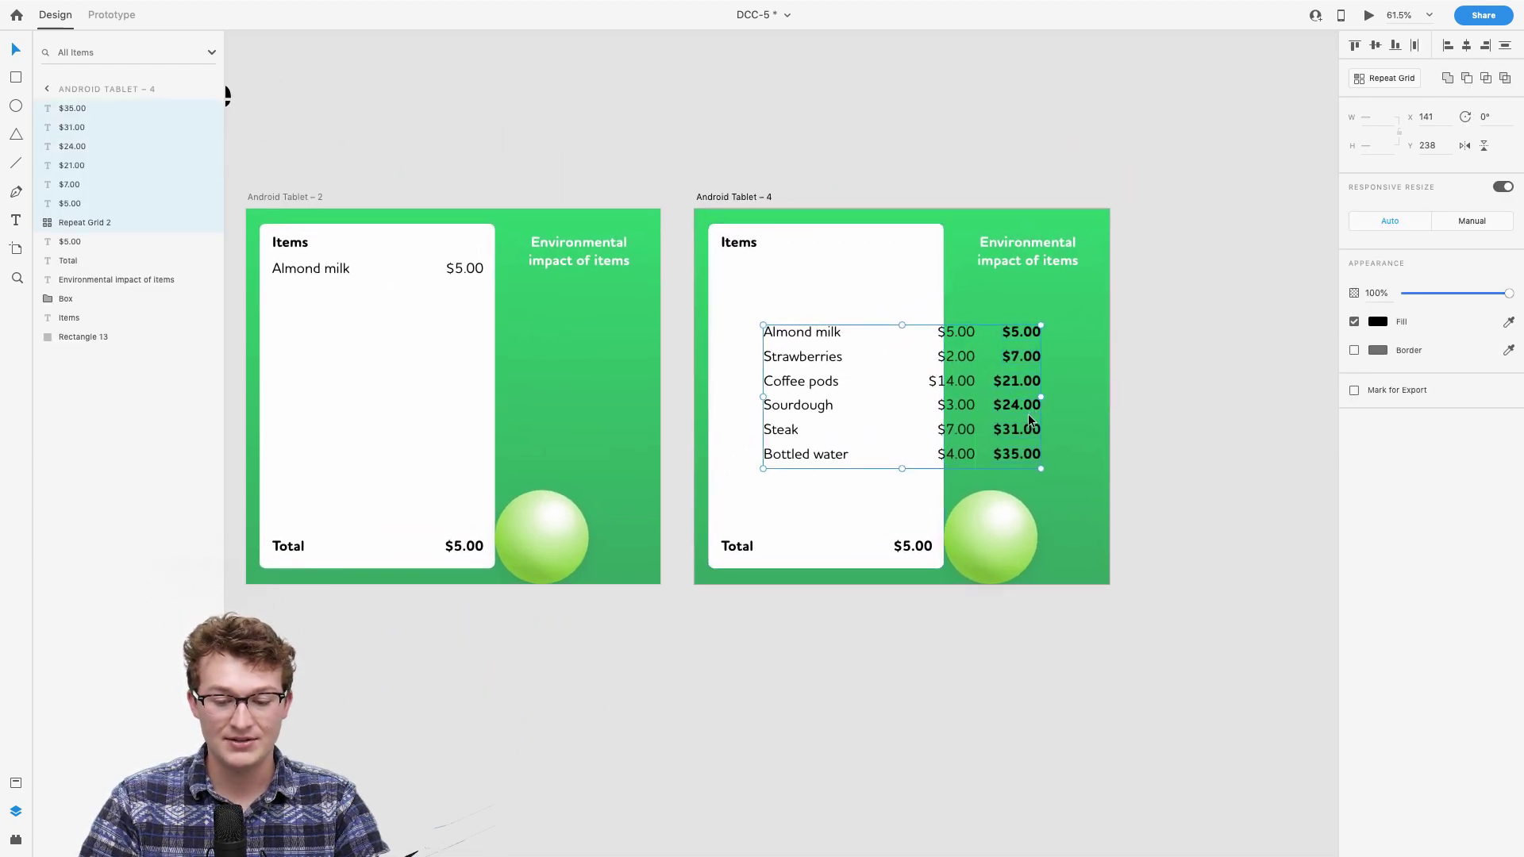
pyautogui.hotkey('ctrl', 'z')
# Step: Copy only the six-item price list from the pasteboard onto Android Tablet – 4 and place it under the Items heading
pyautogui.scroll(-5, 683, 611)
pyautogui.hscroll(-5, 683, 611)
pyautogui.moveTo(317, 505); pyautogui.dragTo(527, 747)
pyautogui.scroll(3, 812, 520)
pyautogui.hscroll(4, 812, 520)
pyautogui.scroll(2, 813, 520)
pyautogui.hscroll(2, 812, 520)
pyautogui.click(878, 381)
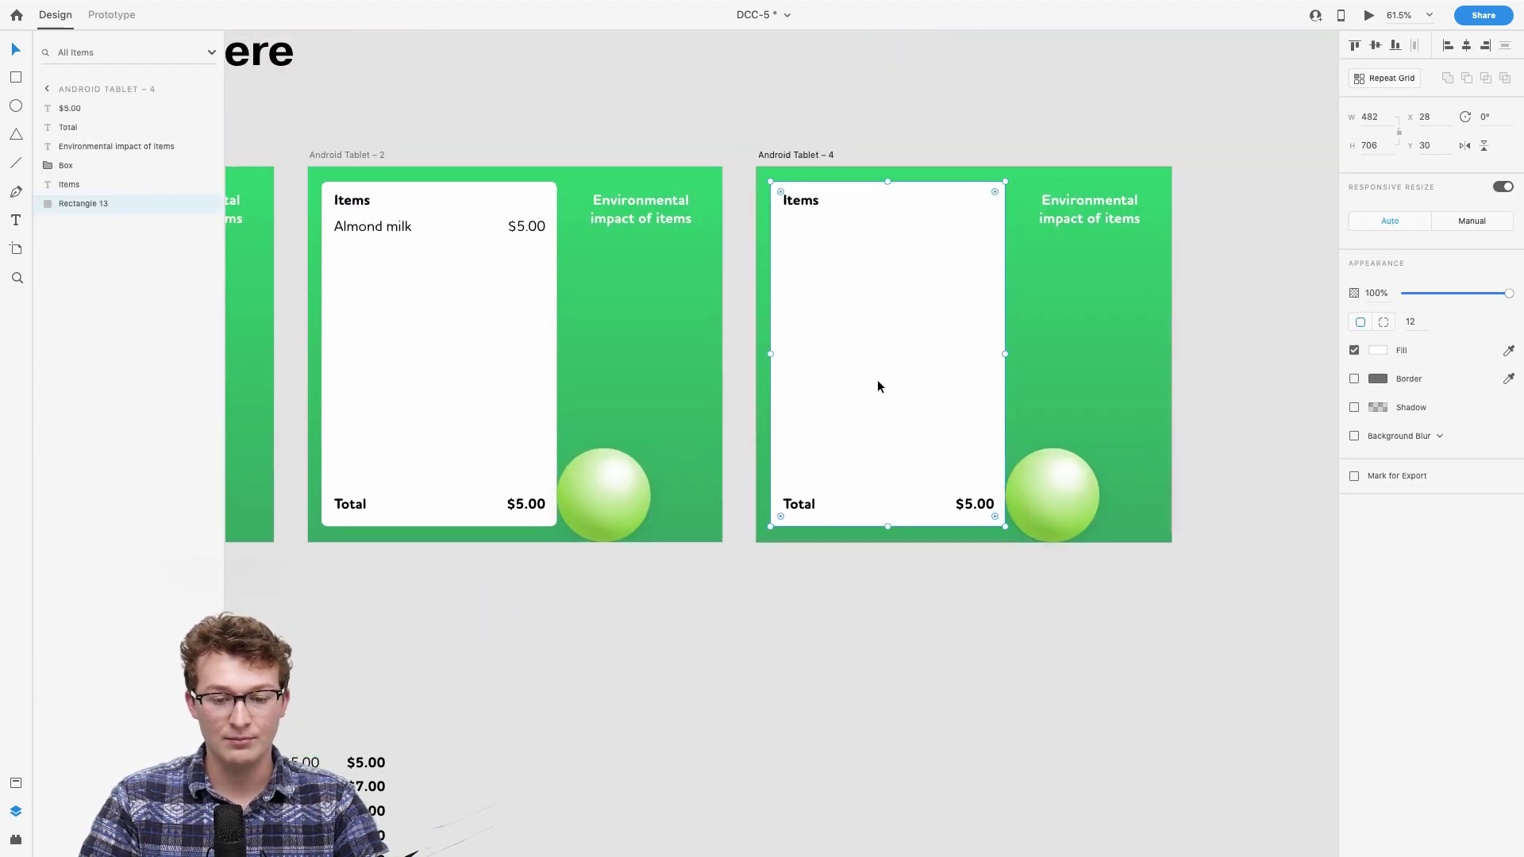
pyautogui.hotkey('ctrl', 'v')
pyautogui.moveTo(912, 343); pyautogui.dragTo(834, 282)
# Step: Set the item list's Y position on Android Tablet – 4 to 108 and shorten the repeat grid to Almond milk and Strawberries
pyautogui.click(406, 231)
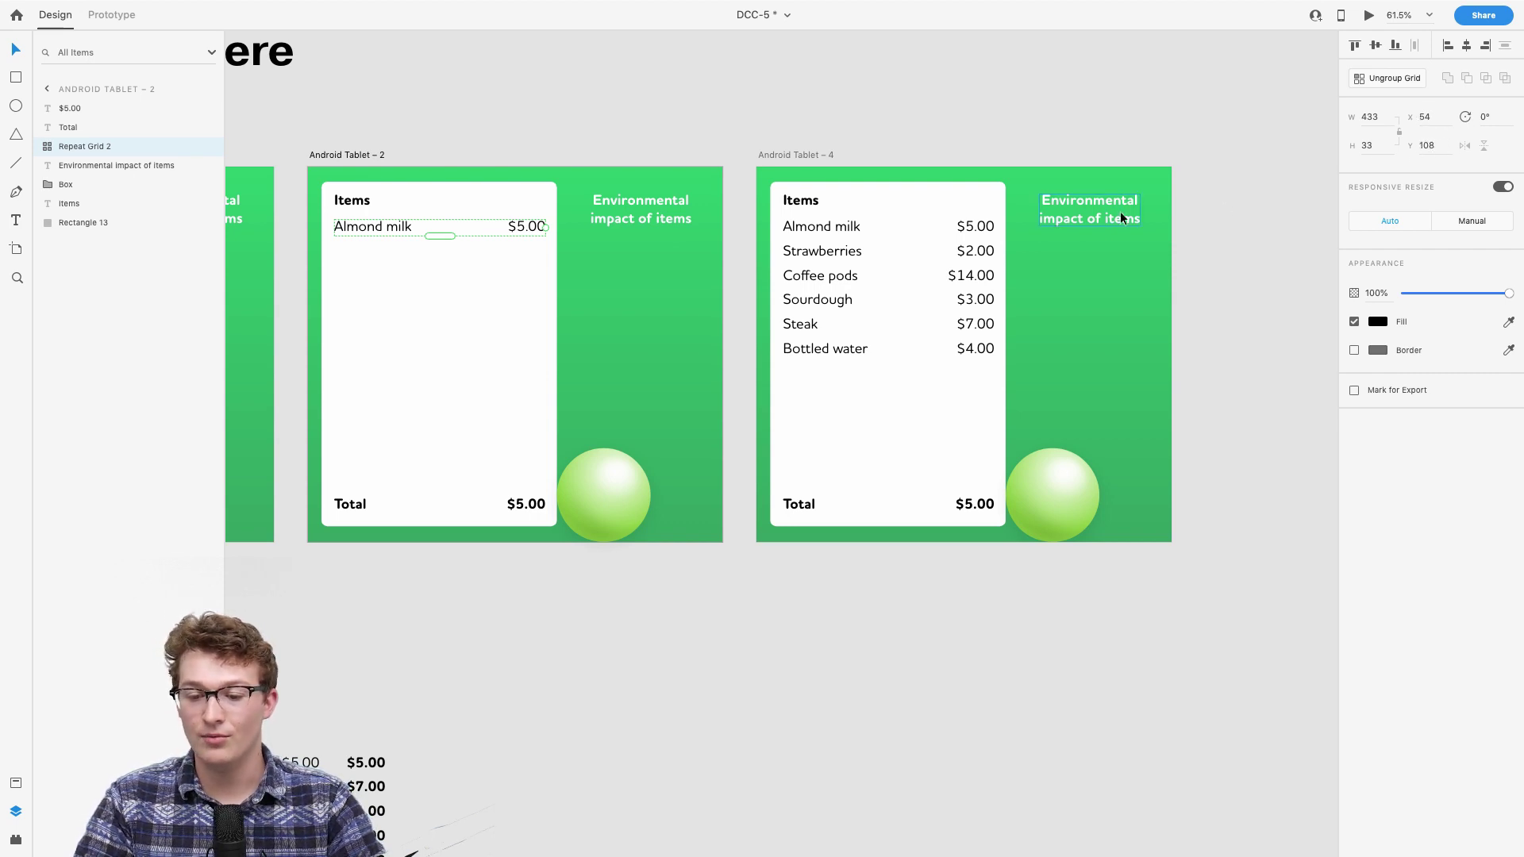
pyautogui.click(865, 250)
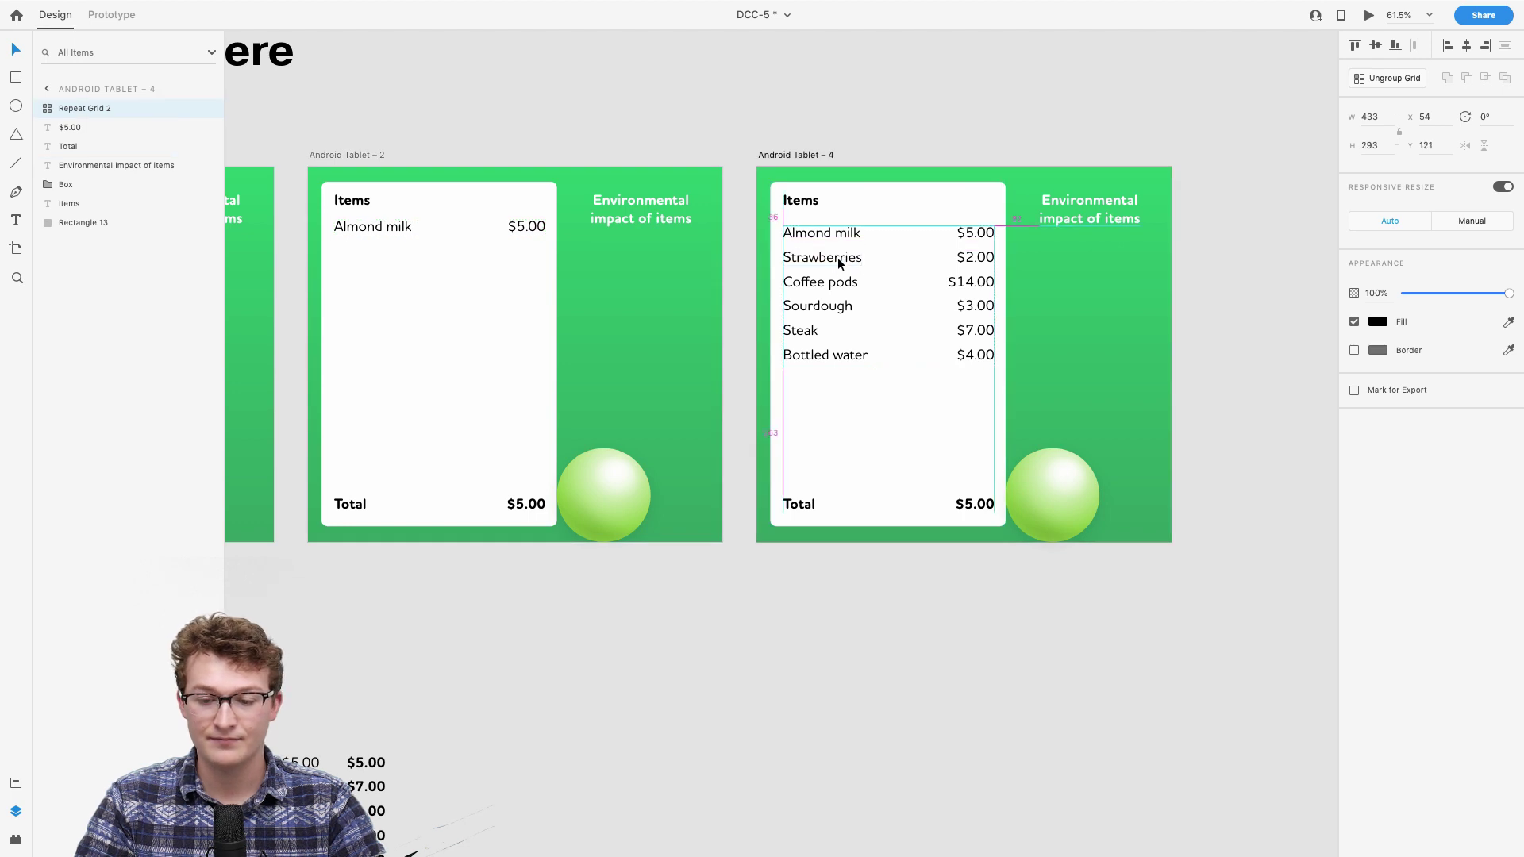
pyautogui.press('Down')
pyautogui.press('Down')
pyautogui.press('Down')
pyautogui.click(1428, 143)
pyautogui.write('111')
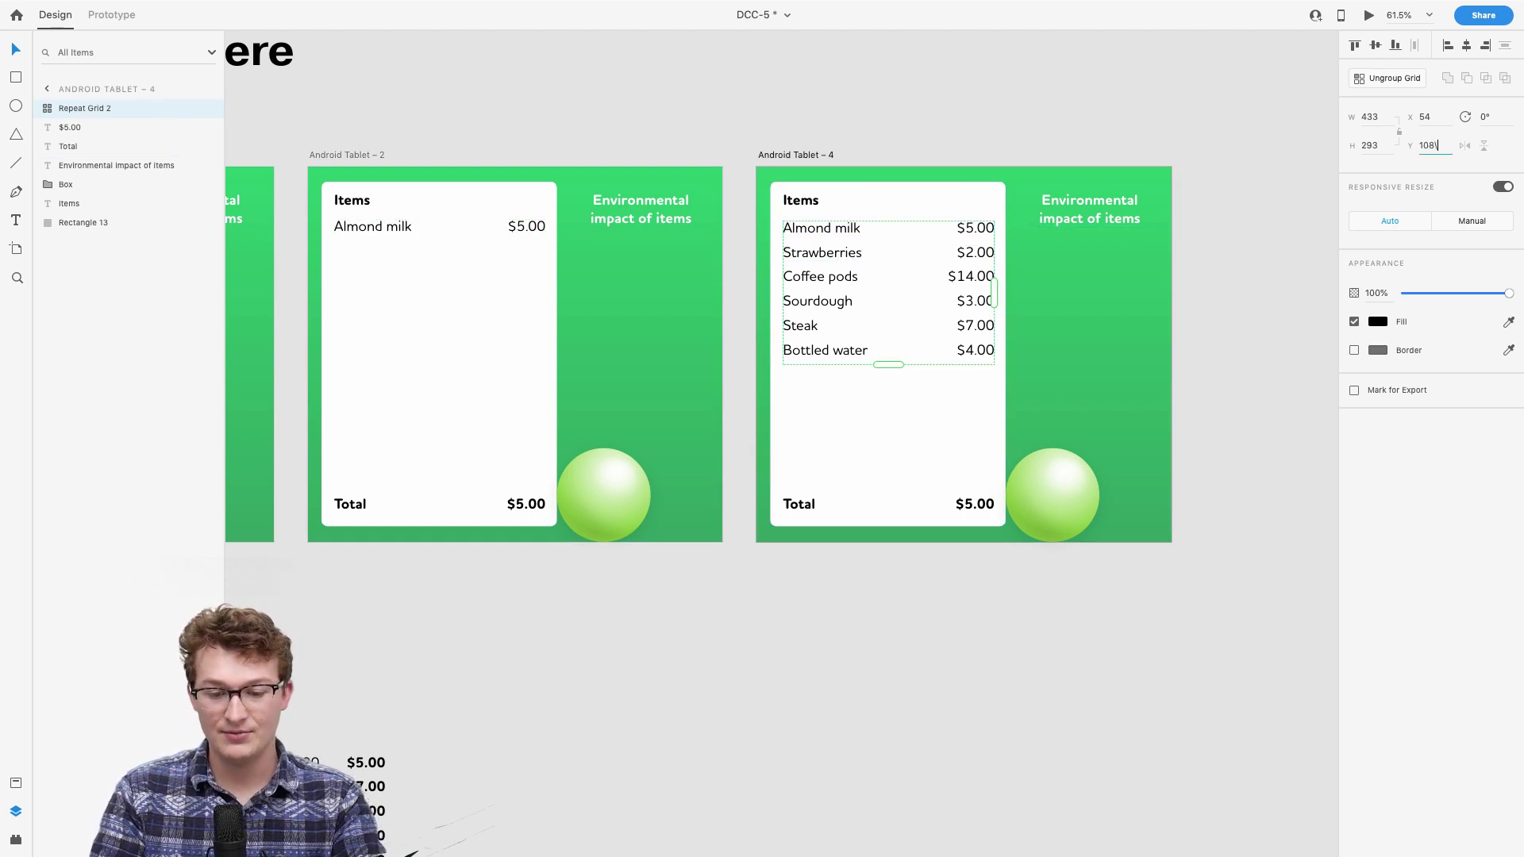
pyautogui.press('Return')
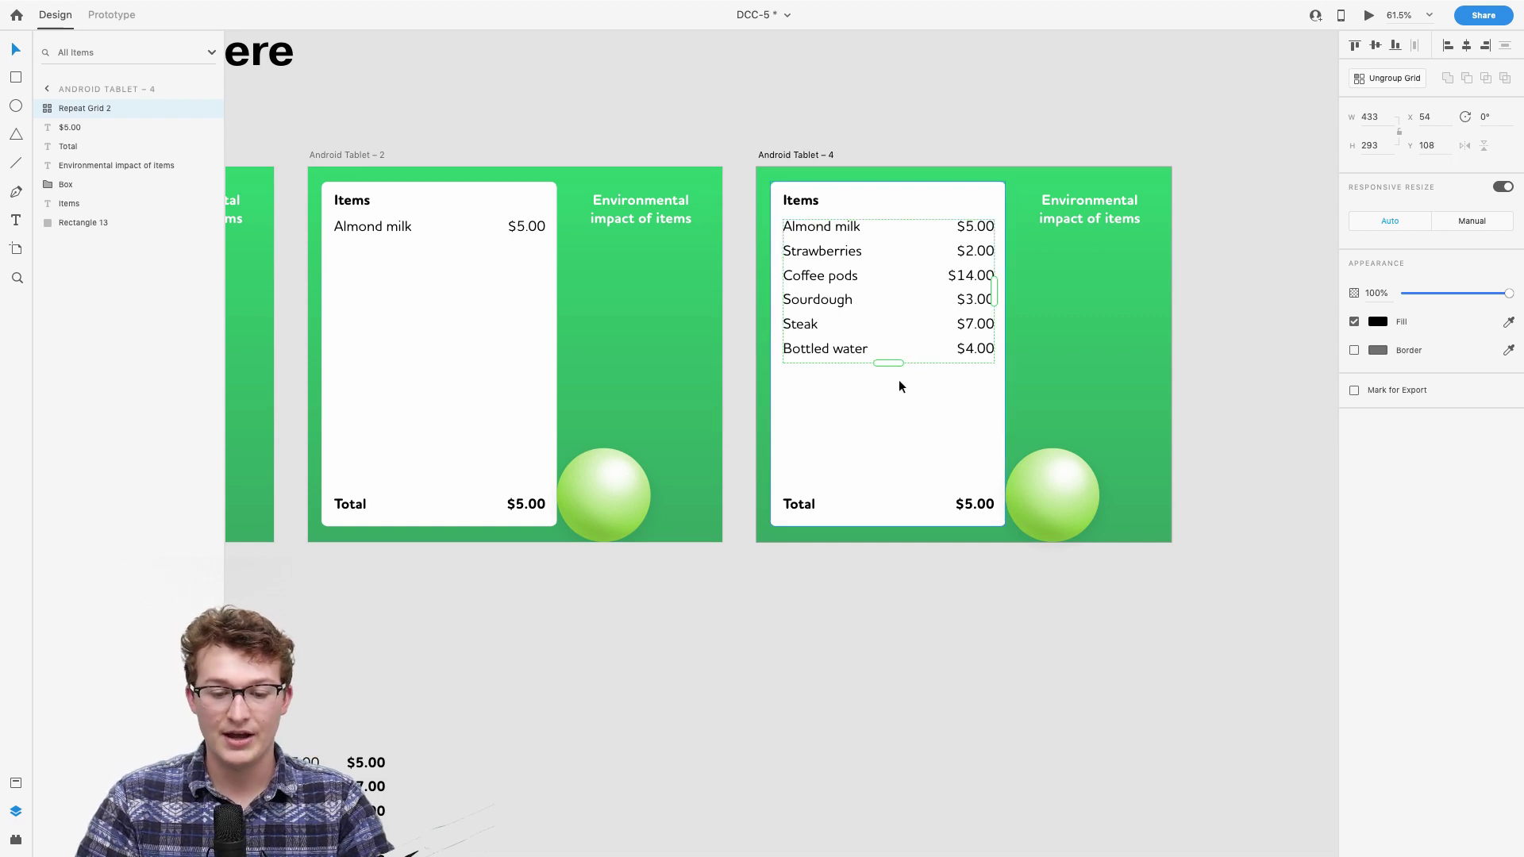
pyautogui.moveTo(891, 358); pyautogui.dragTo(892, 264)
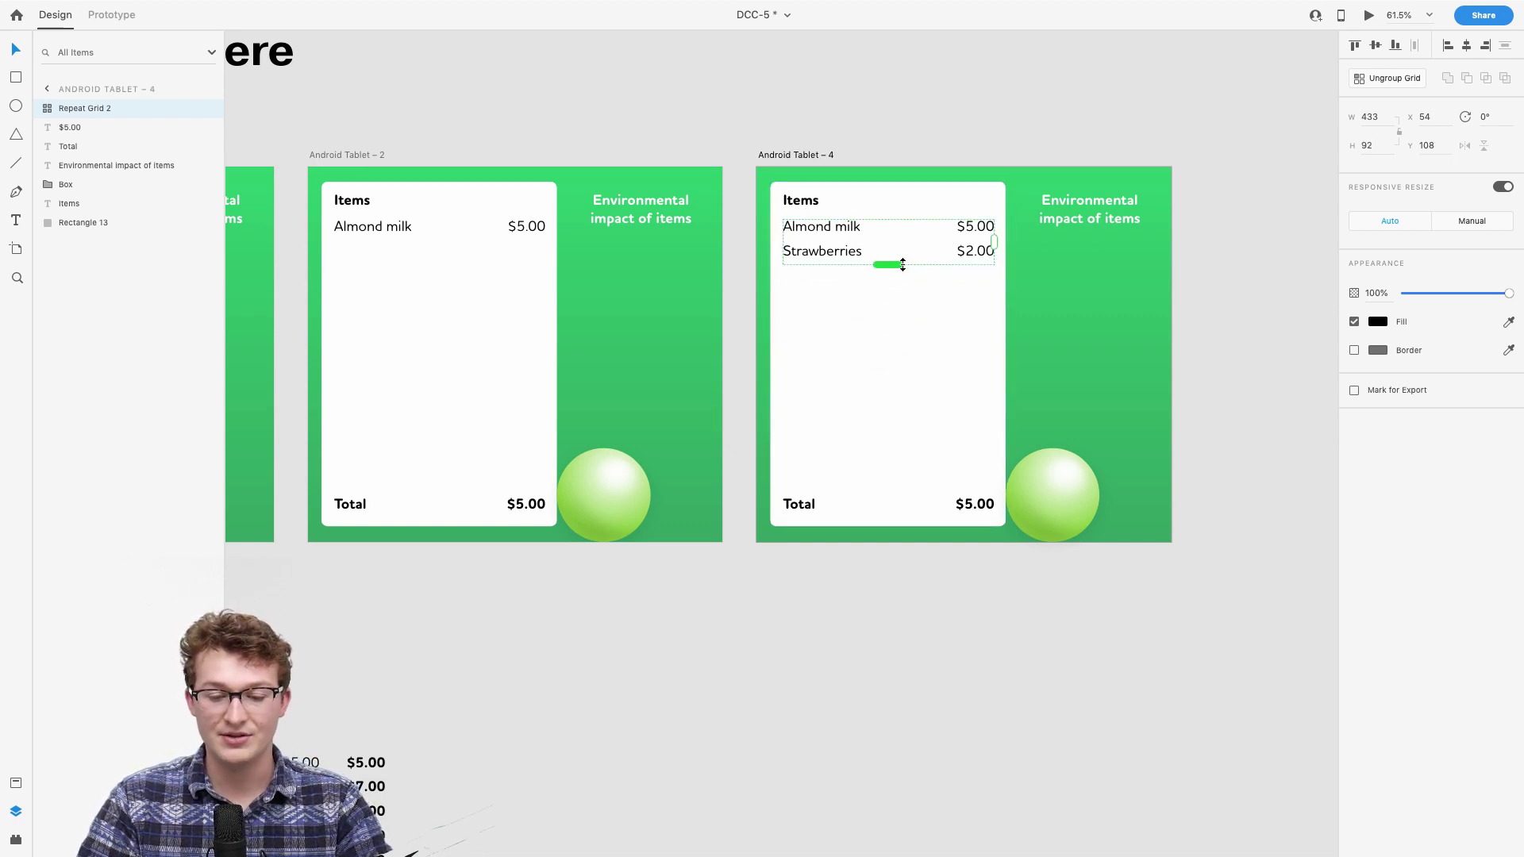
# Step: Change the Total amount on Android Tablet – 4 to $7.00
pyautogui.scroll(-2, 942, 427)
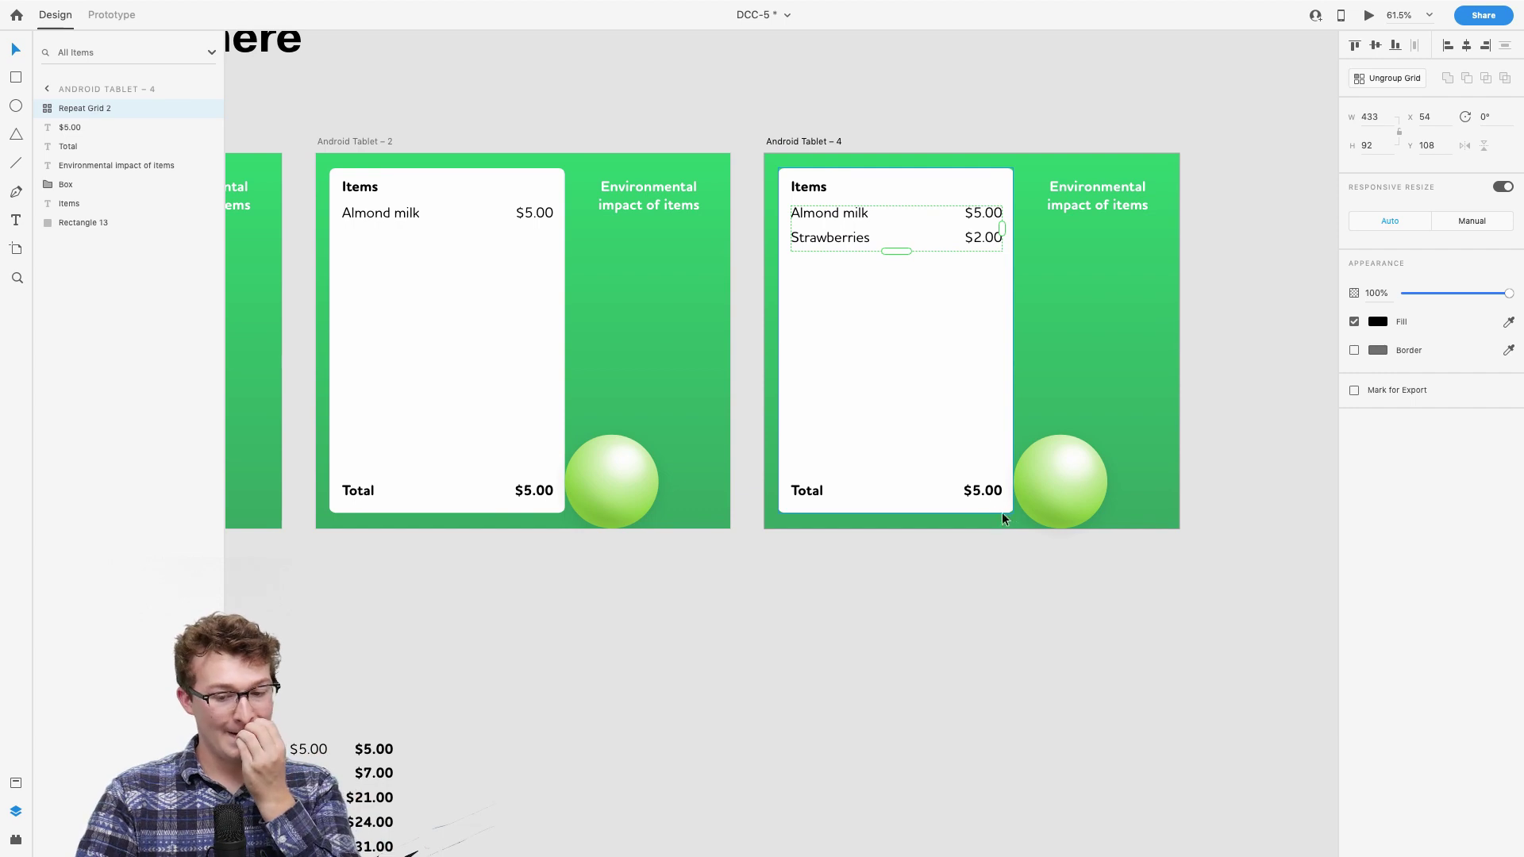
pyautogui.click(985, 490)
pyautogui.doubleClick(975, 489)
pyautogui.write('$7.00')
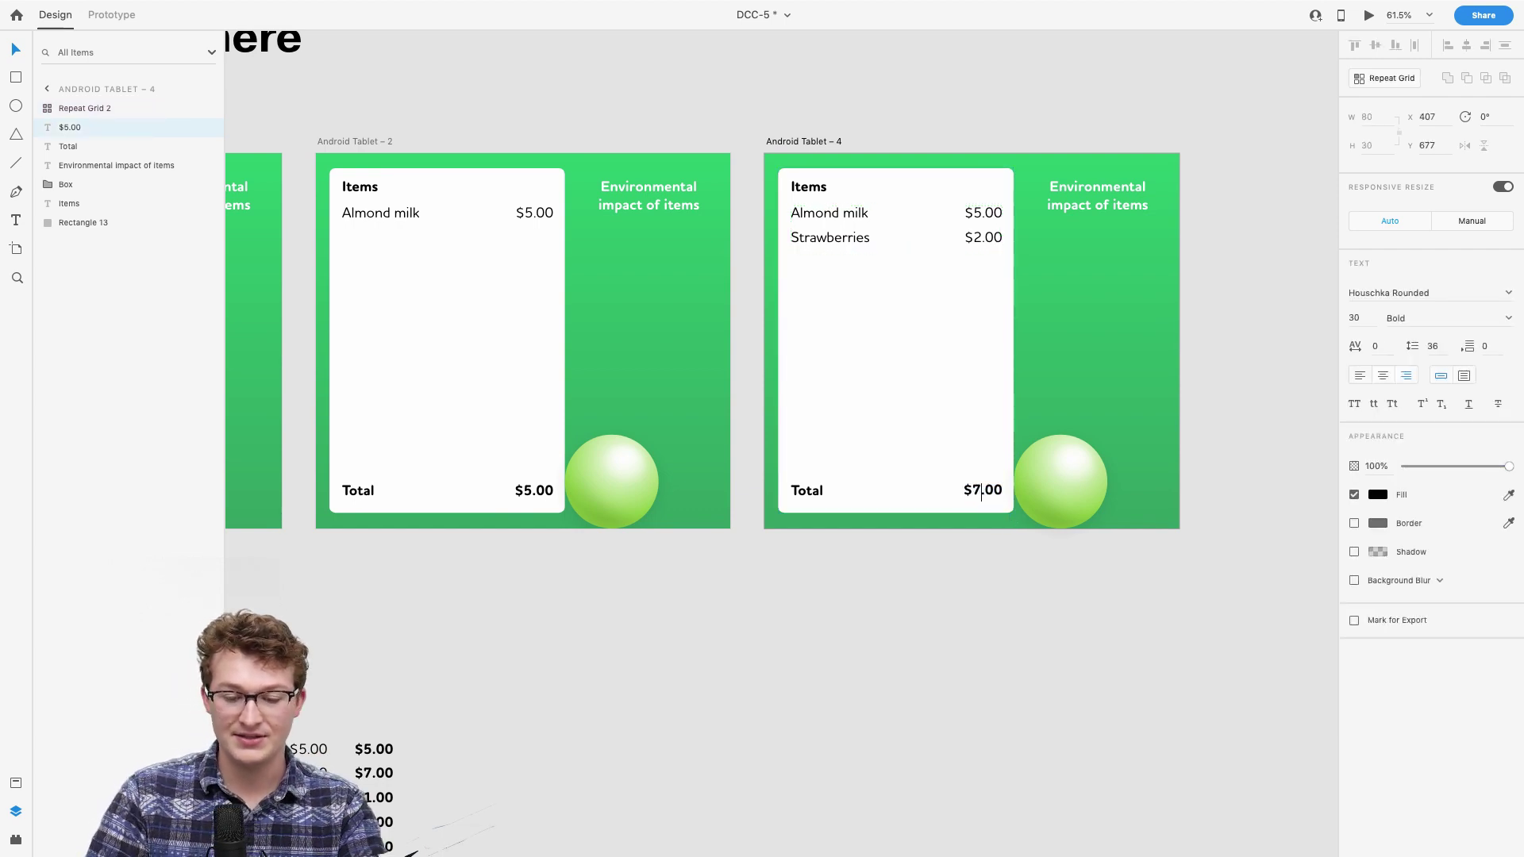
pyautogui.press('Escape')
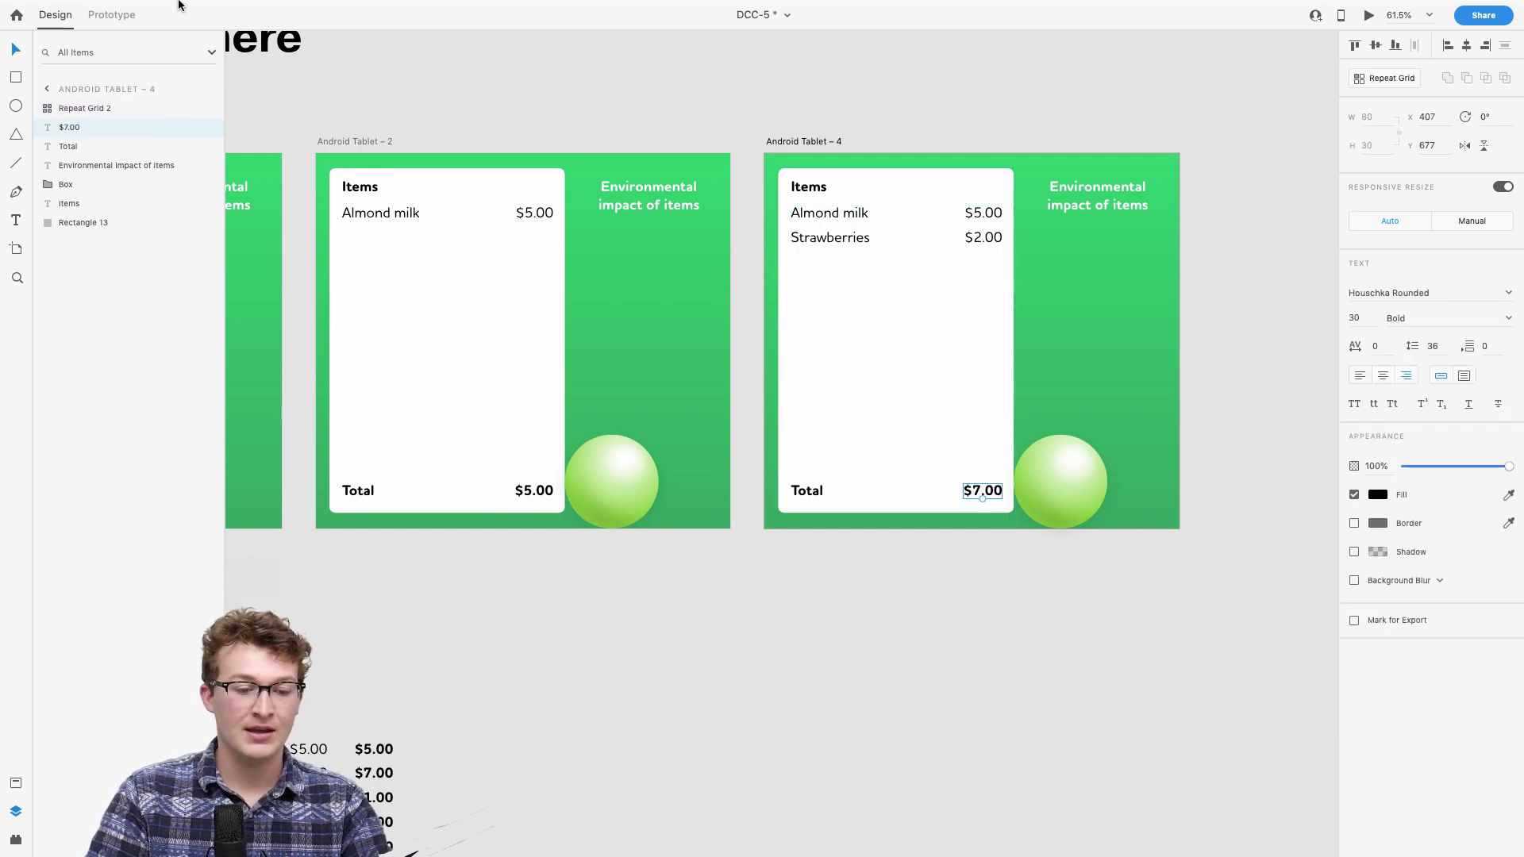
# Step: Link the Android Tablet – 2 artboard to Android Tablet – 4 in Prototype mode
pyautogui.click(111, 15)
pyautogui.click(521, 386)
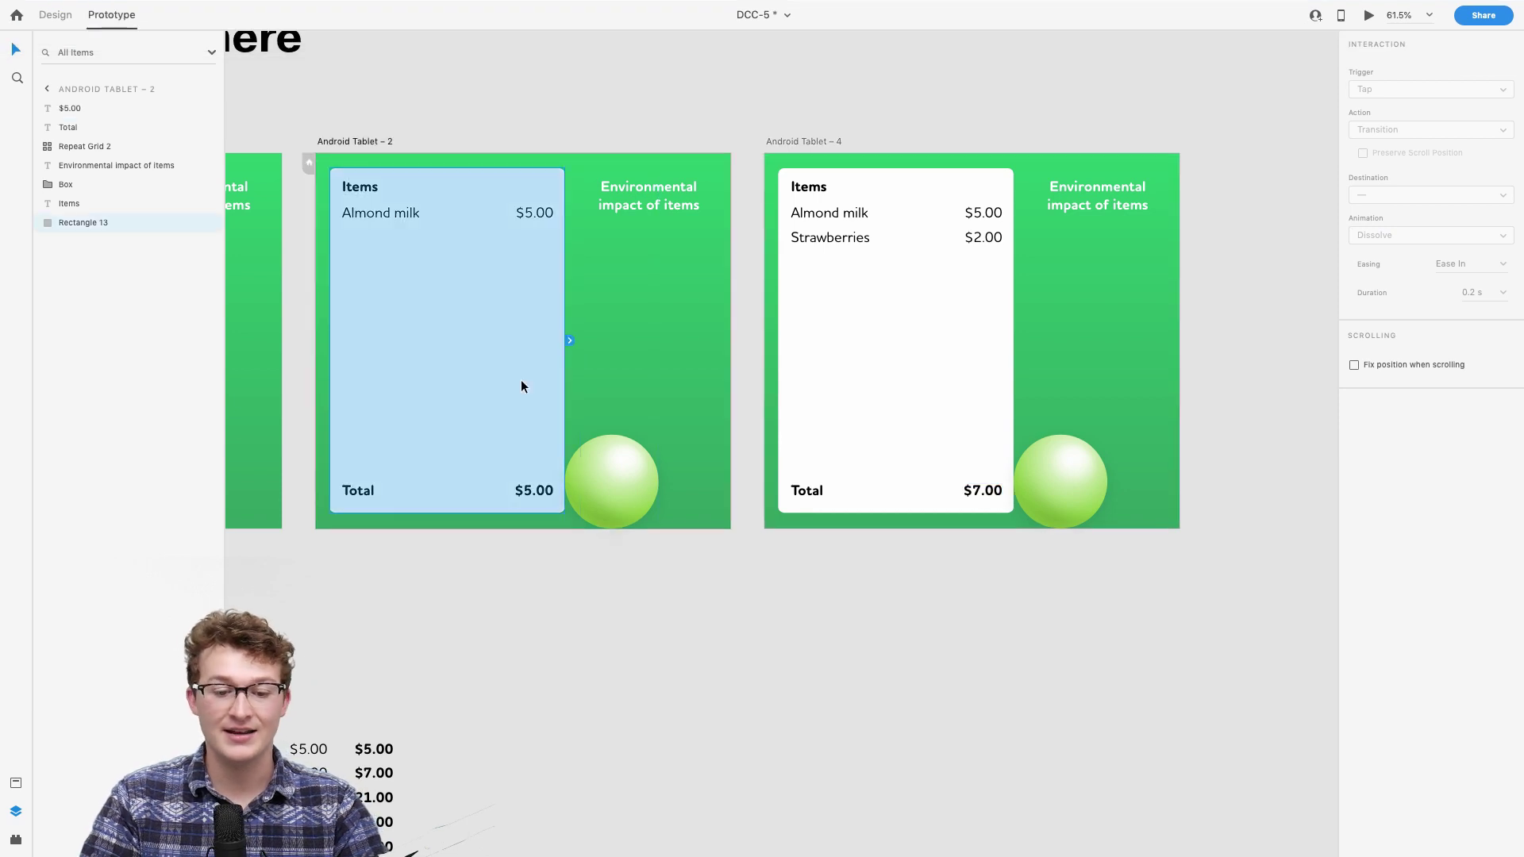
pyautogui.click(359, 141)
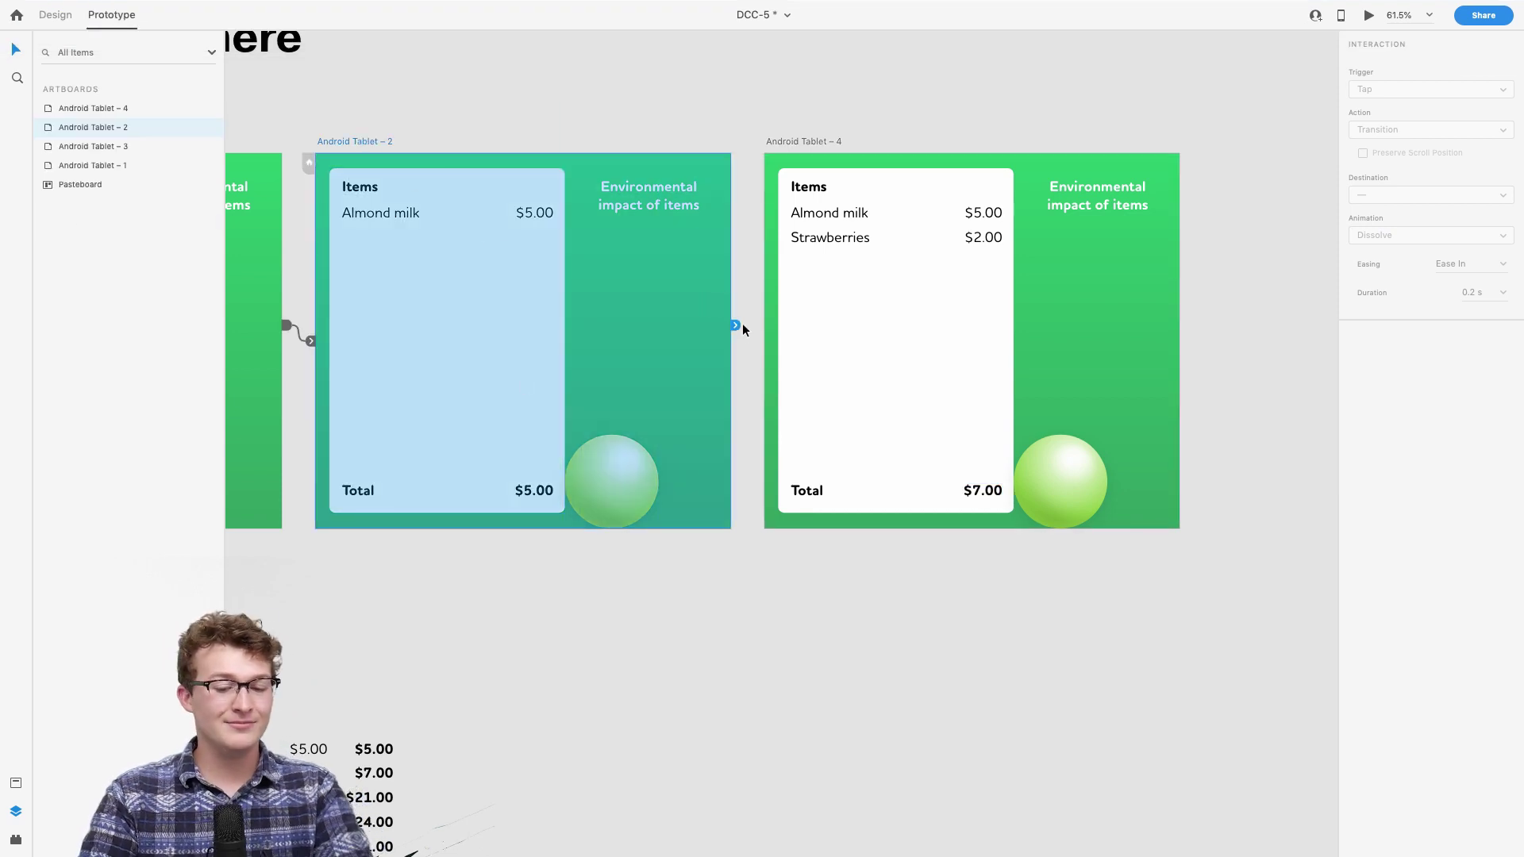
pyautogui.moveTo(735, 325); pyautogui.dragTo(994, 392)
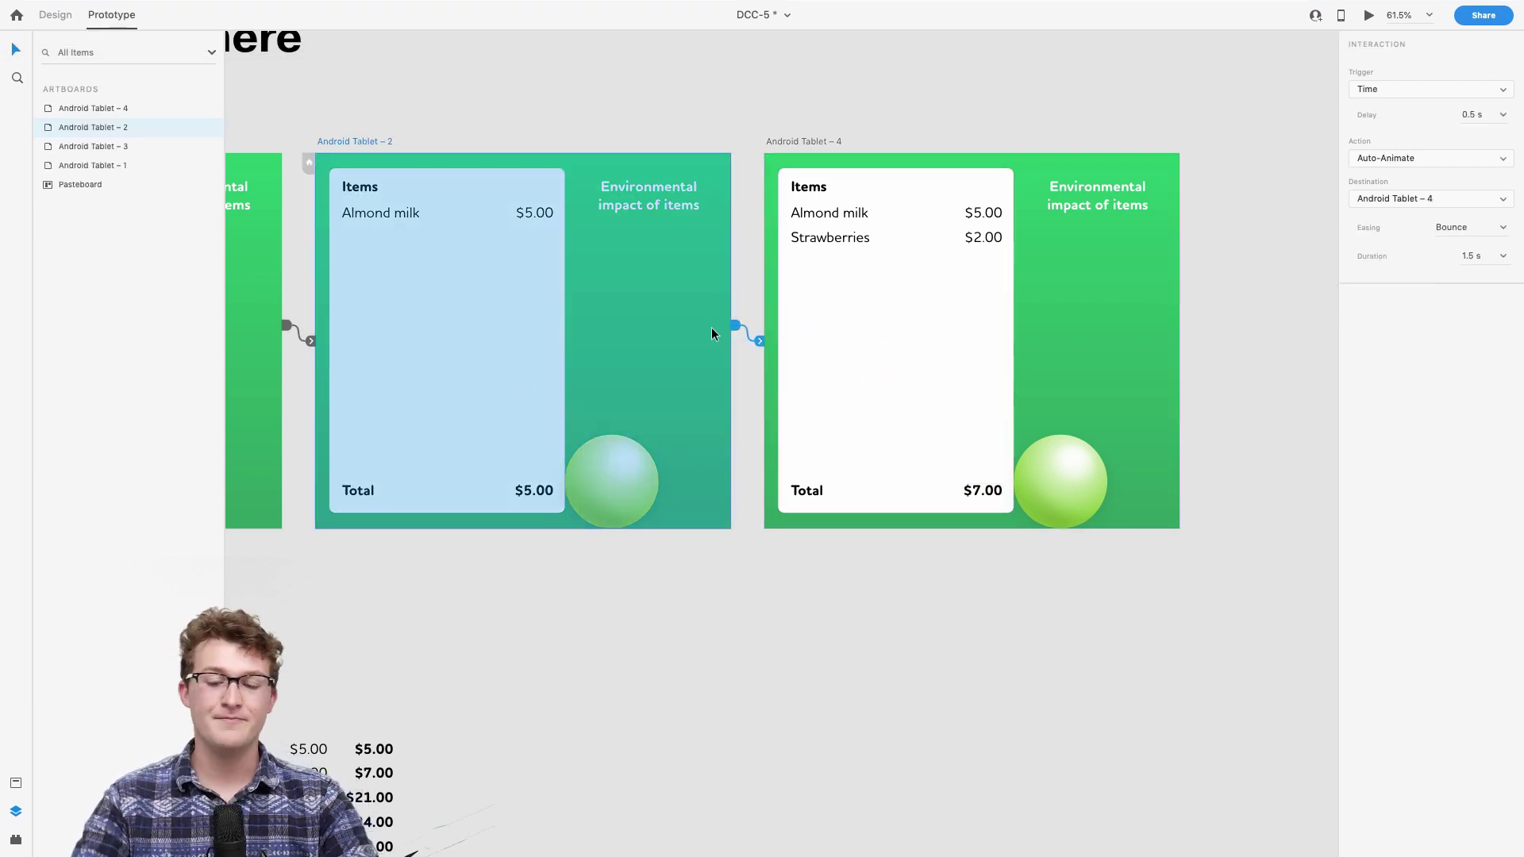
# Step: Set the interaction's easing to None and its action to Transition, keeping Android Tablet – 4 as the destination
pyautogui.hscroll(5, 712, 333)
pyautogui.hscroll(-2, 350, 298)
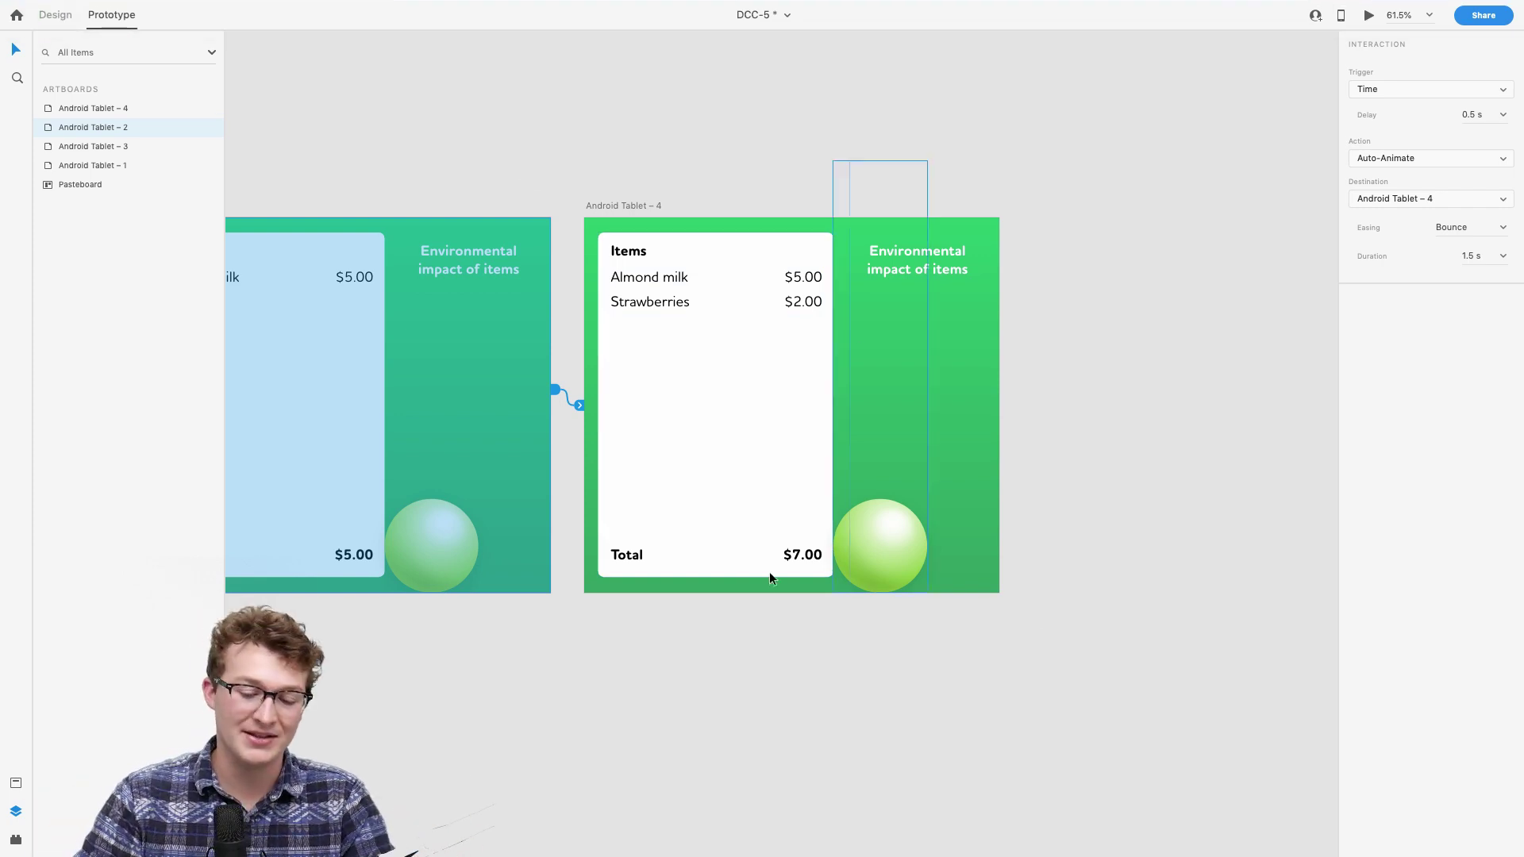
pyautogui.hscroll(-2, 769, 572)
pyautogui.hscroll(3, 908, 469)
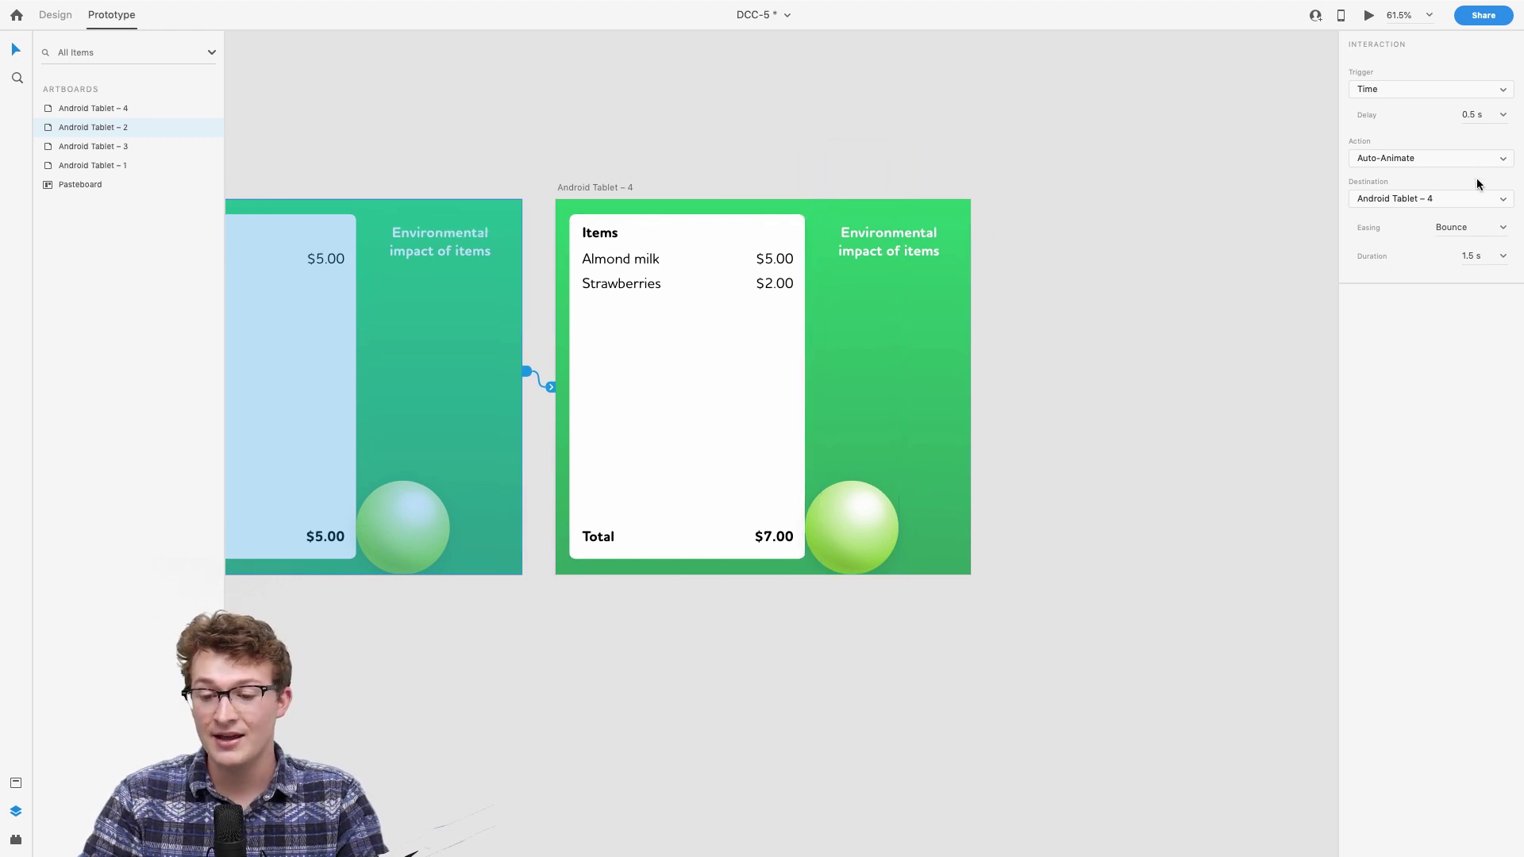
pyautogui.hscroll(-2, 921, 331)
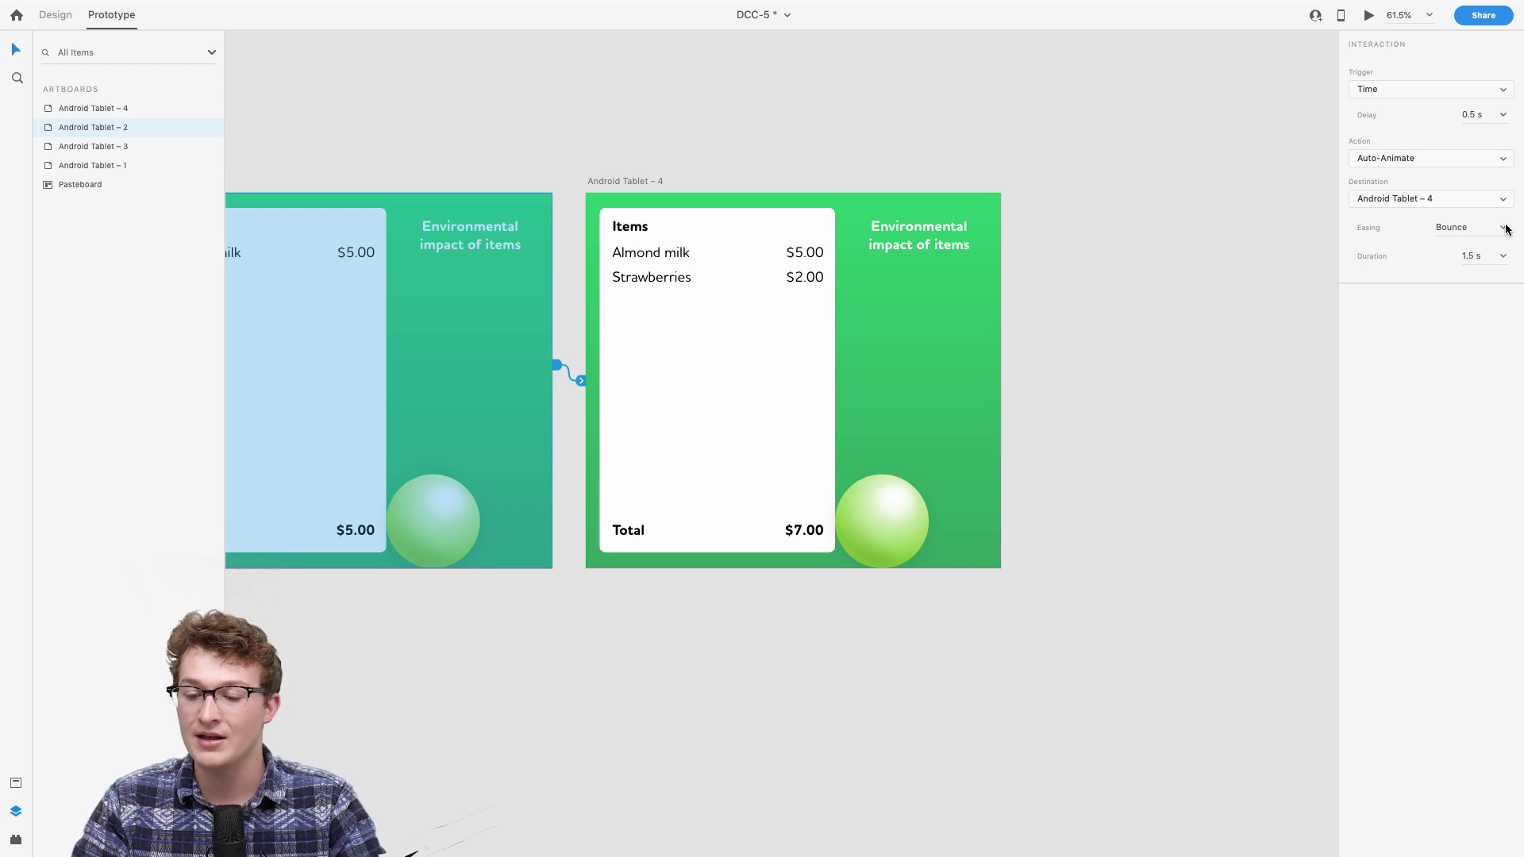
pyautogui.click(1504, 228)
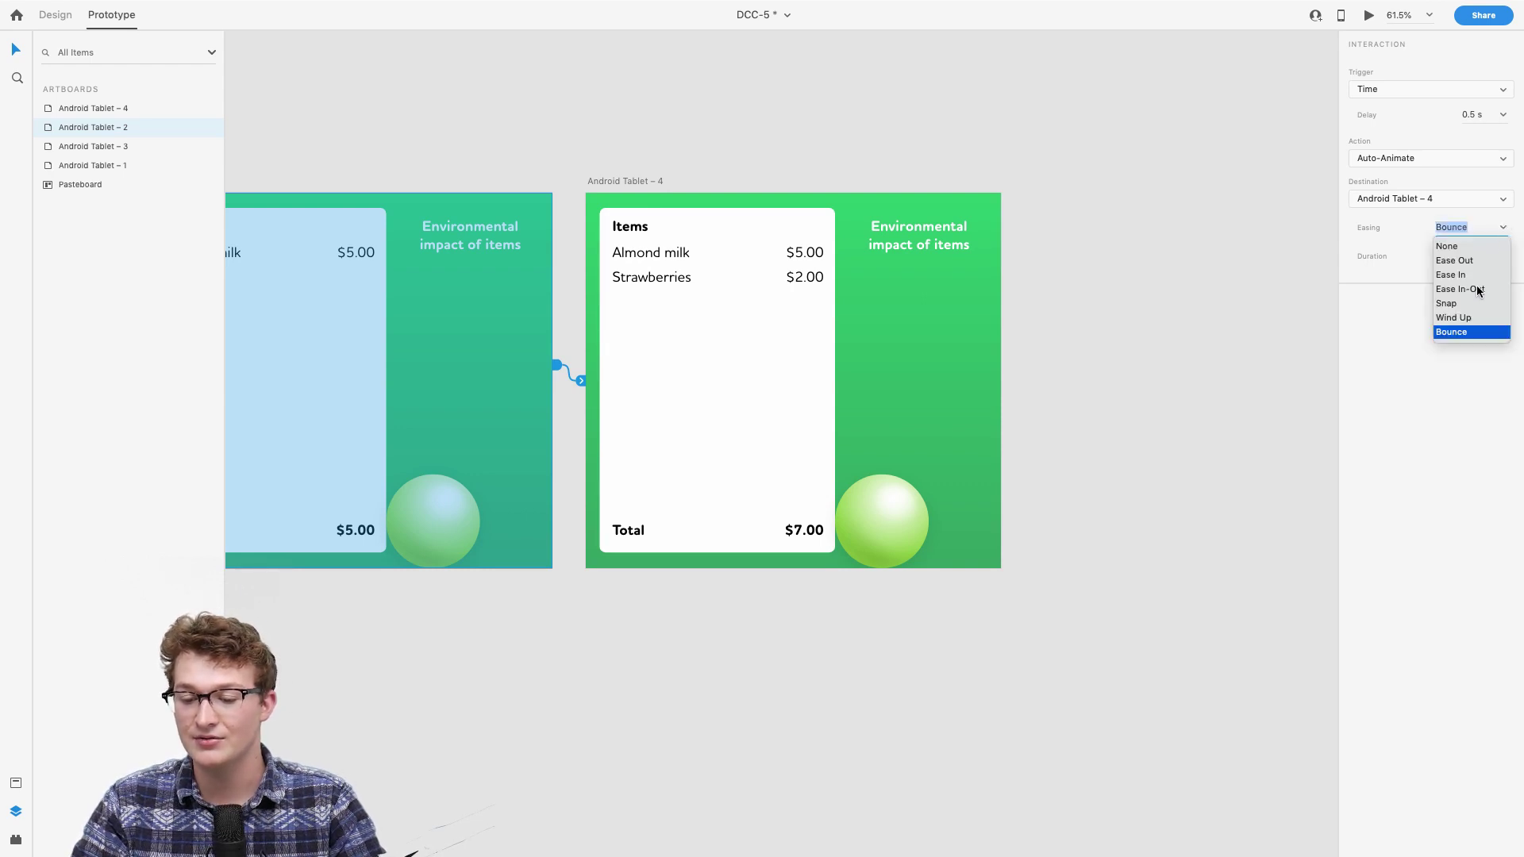
pyautogui.click(1480, 249)
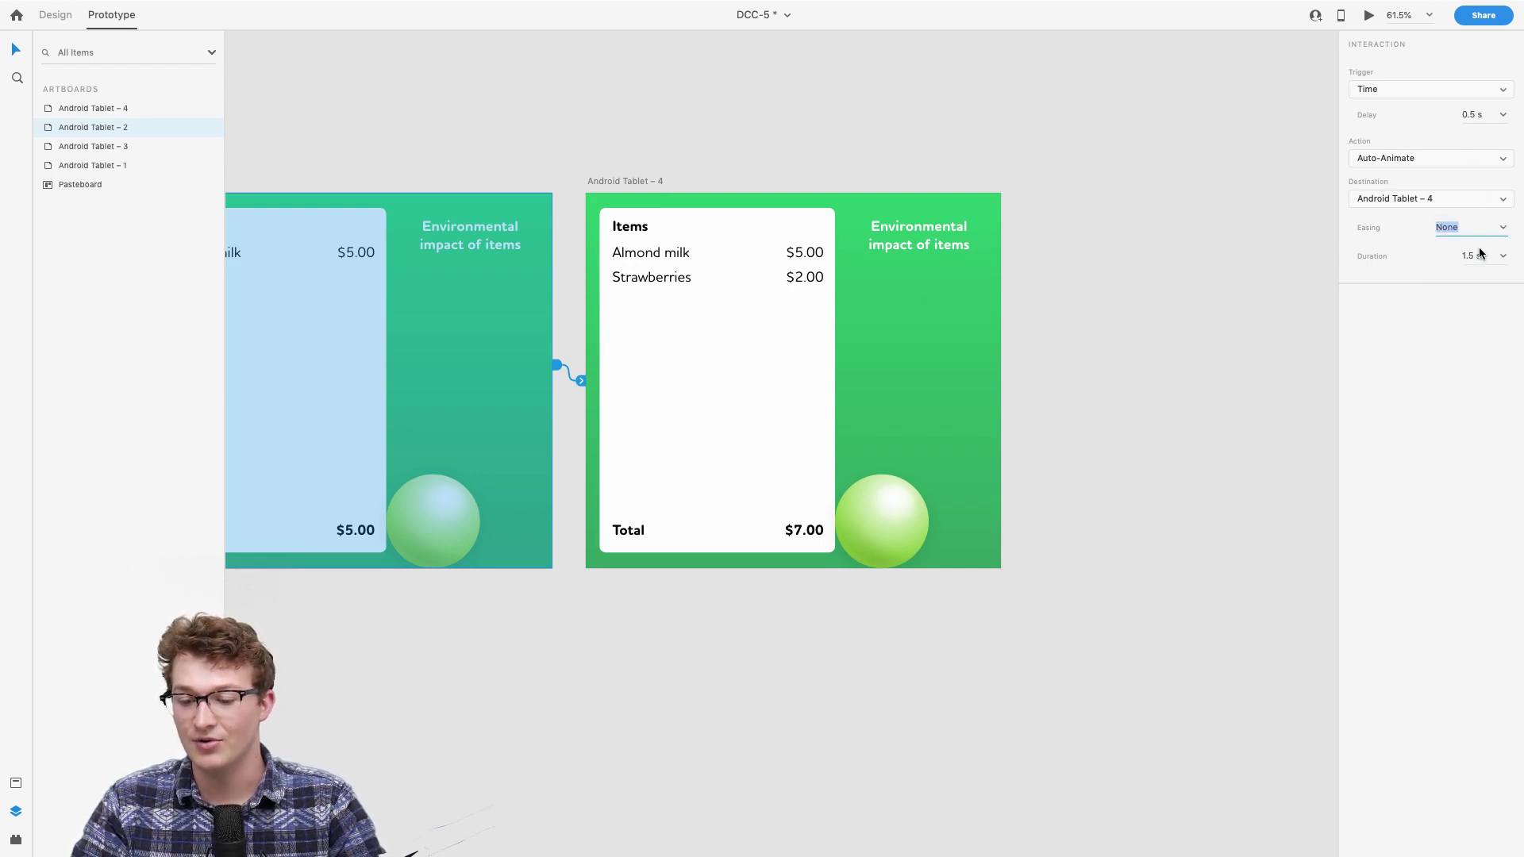
pyautogui.click(1398, 153)
pyautogui.click(1394, 145)
pyautogui.click(1399, 222)
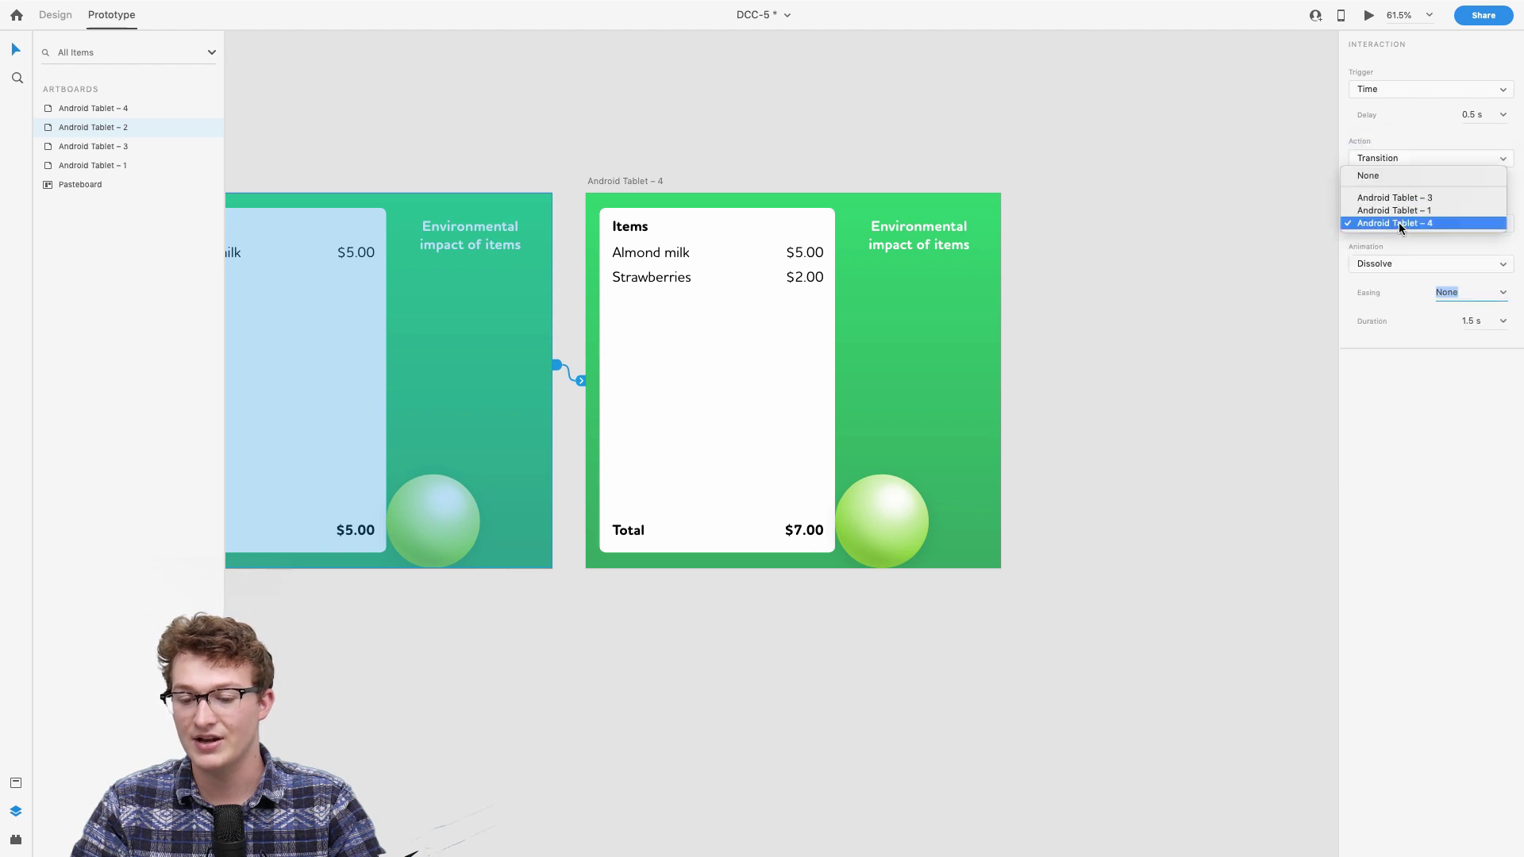
pyautogui.click(1398, 222)
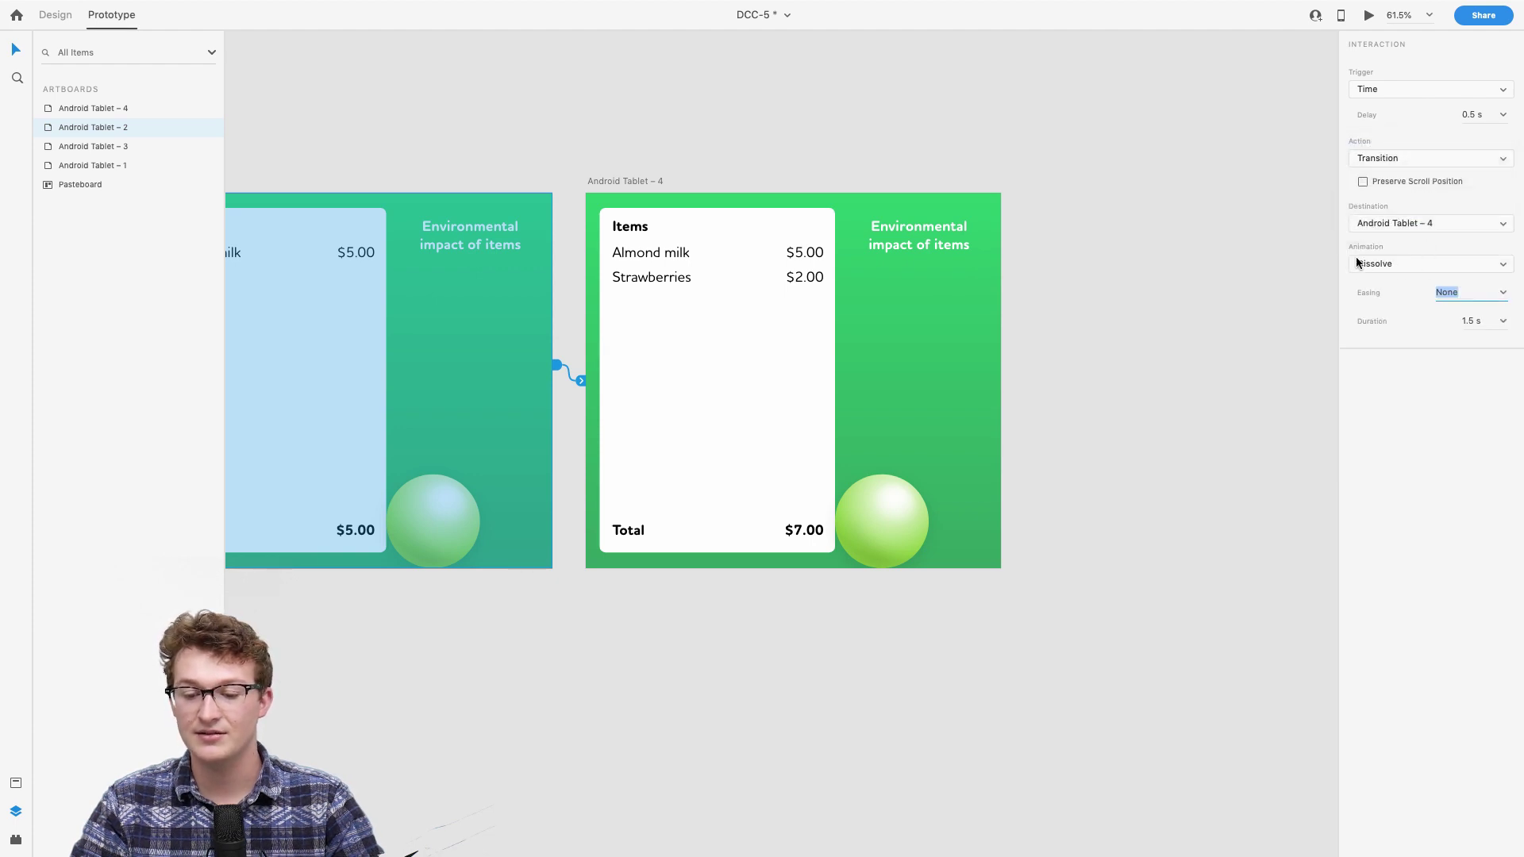
# Step: Duplicate the Android Tablet – 4 artboard and place the copy directly to its right
pyautogui.hscroll(-2, 1106, 325)
pyautogui.click(998, 340)
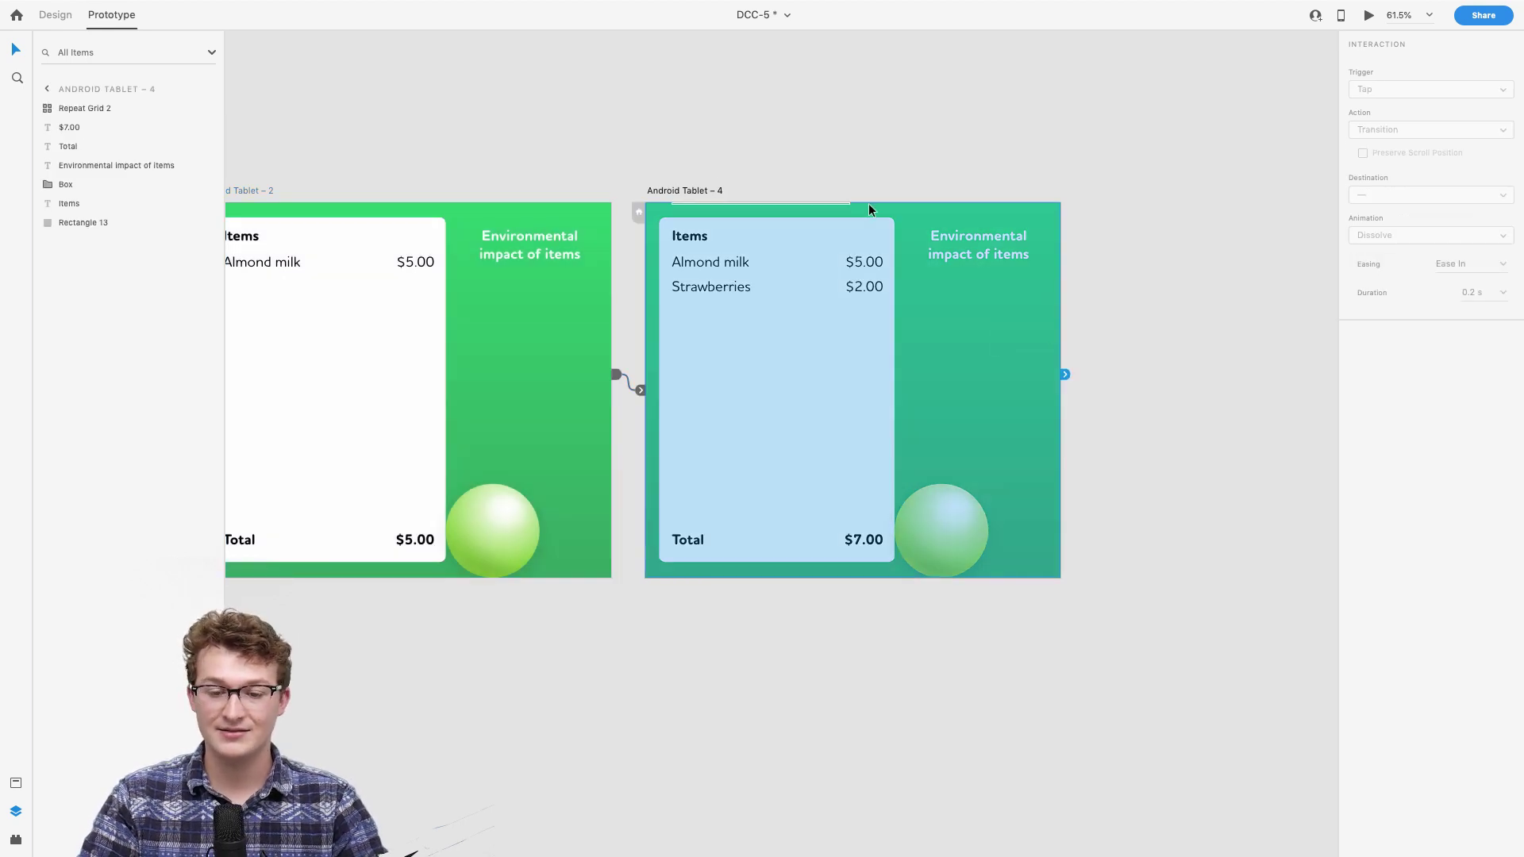
pyautogui.click(913, 200)
pyautogui.moveTo(712, 184); pyautogui.dragTo(1124, 196)
pyautogui.hscroll(5, 1124, 196)
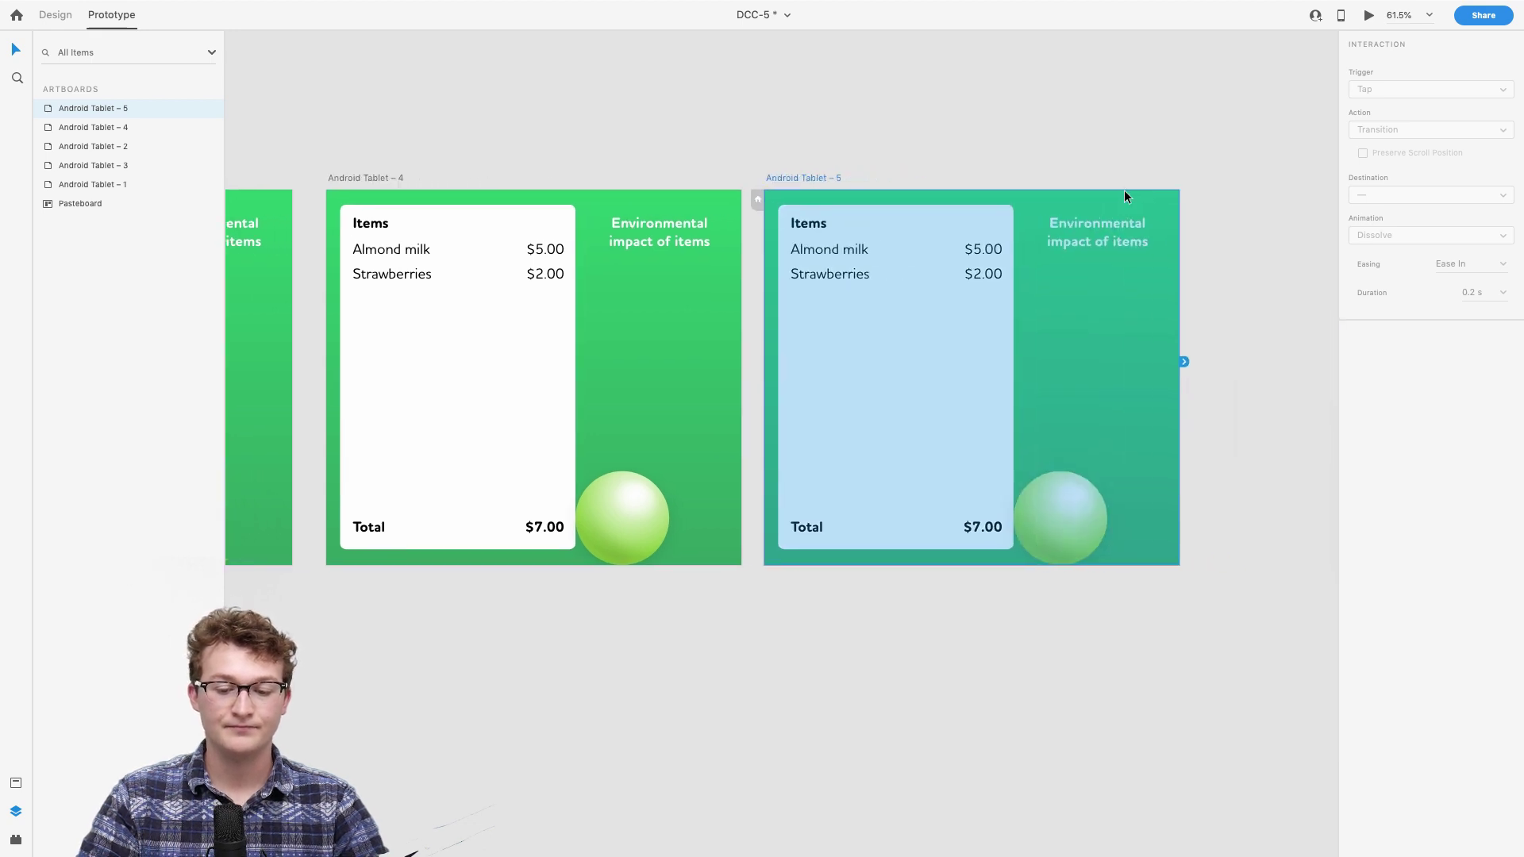
# Step: Return to Design mode and duplicate the sphere's Box group on Android Tablet – 5, offset from the original sphere
pyautogui.scroll(-2, 1112, 336)
pyautogui.scroll(5, 1111, 337)
pyautogui.hscroll(2, 942, 482)
pyautogui.click(941, 488)
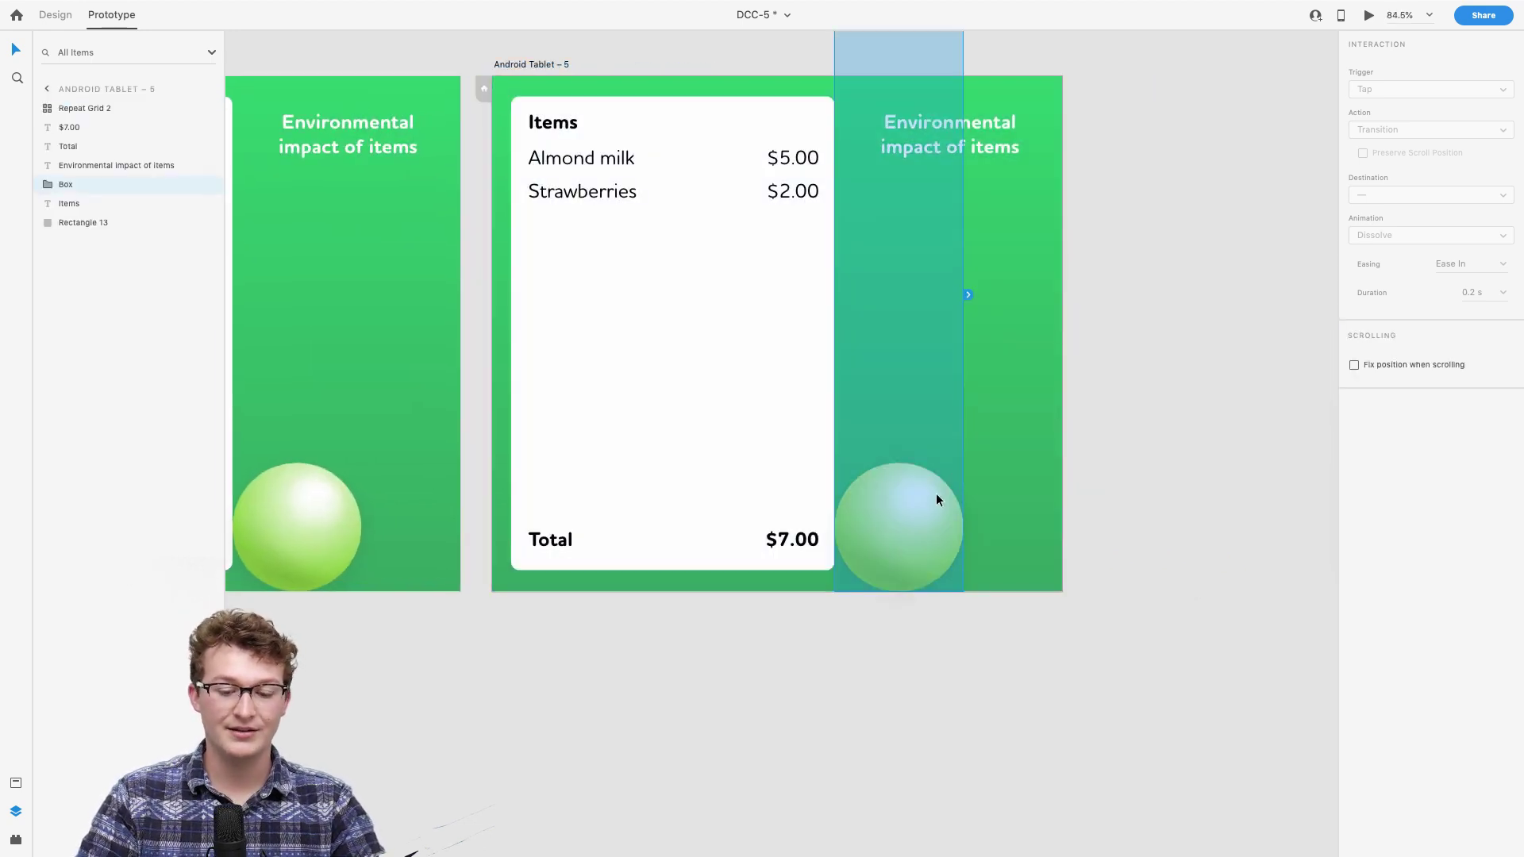
pyautogui.hscroll(-2, 935, 500)
pyautogui.scroll(-2, 936, 500)
pyautogui.scroll(3, 936, 500)
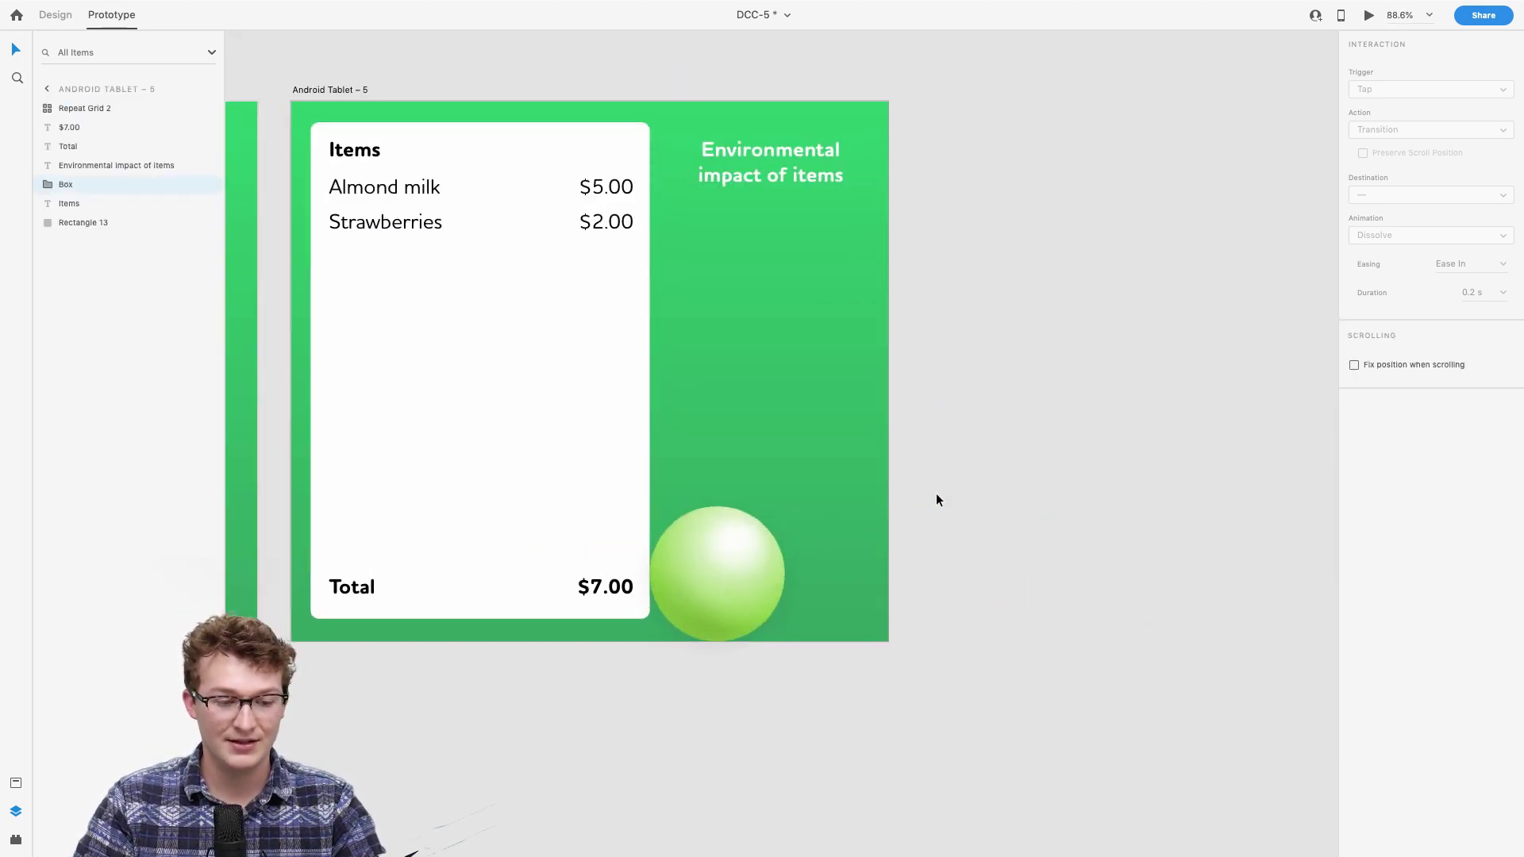
pyautogui.click(48, 14)
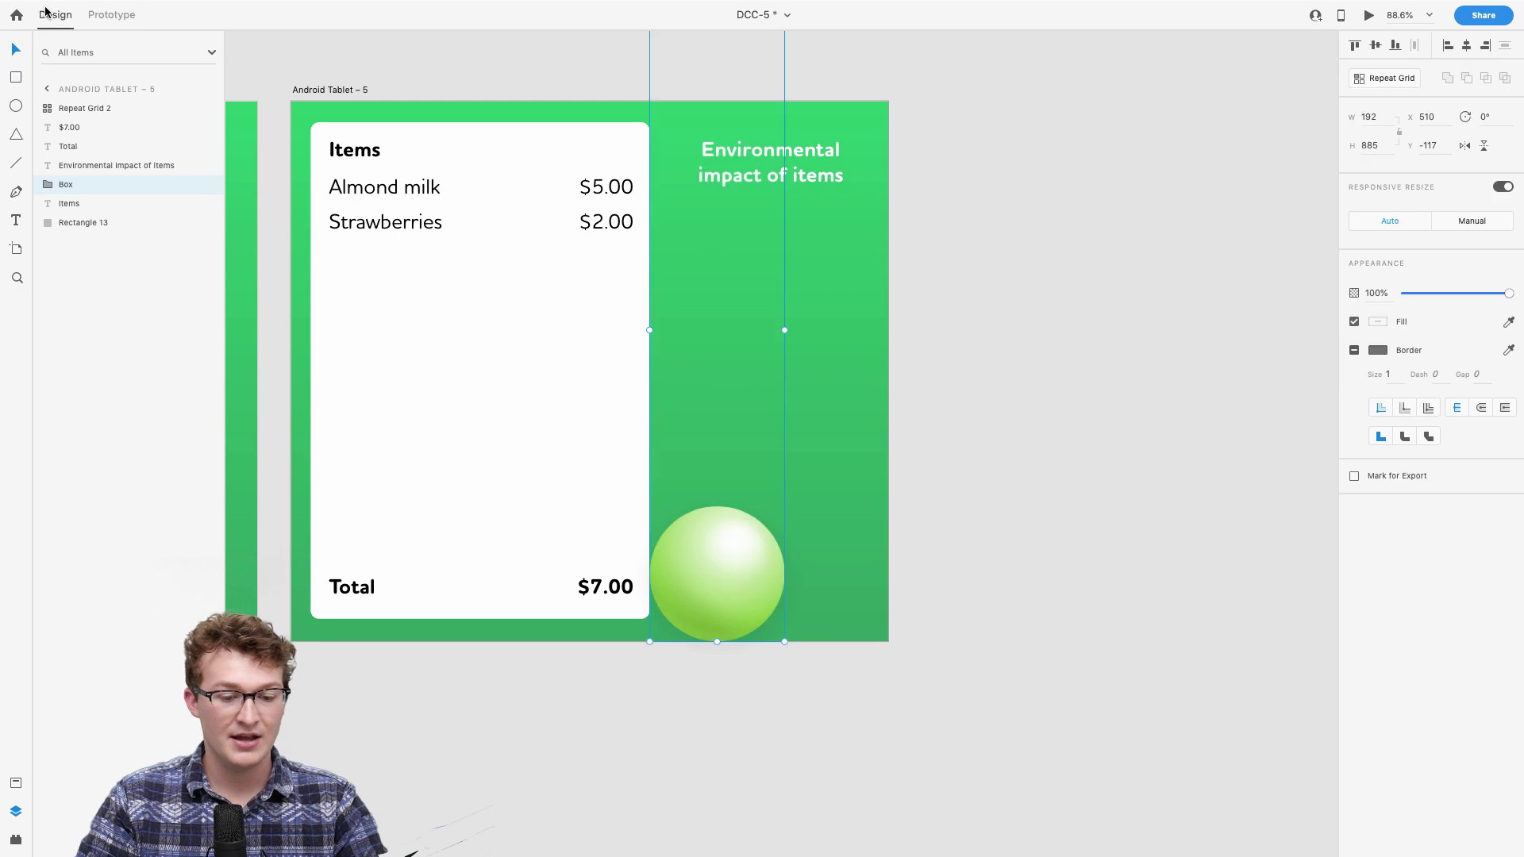
pyautogui.doubleClick(716, 574)
pyautogui.click(917, 482)
pyautogui.click(724, 551)
pyautogui.moveTo(726, 551); pyautogui.dragTo(824, 475)
# Step: Scale the duplicated Box group down to 102 by 471 and rest it on the artboard's bottom edge at X 716, Y 297
pyautogui.scroll(5, 827, 474)
pyautogui.moveTo(925, 611); pyautogui.dragTo(857, 560)
pyautogui.moveTo(808, 379); pyautogui.dragTo(826, 702)
# Step: Try moving the white highlight ellipse out of the large sphere's nested mask group, and undo the move
pyautogui.scroll(2, 826, 702)
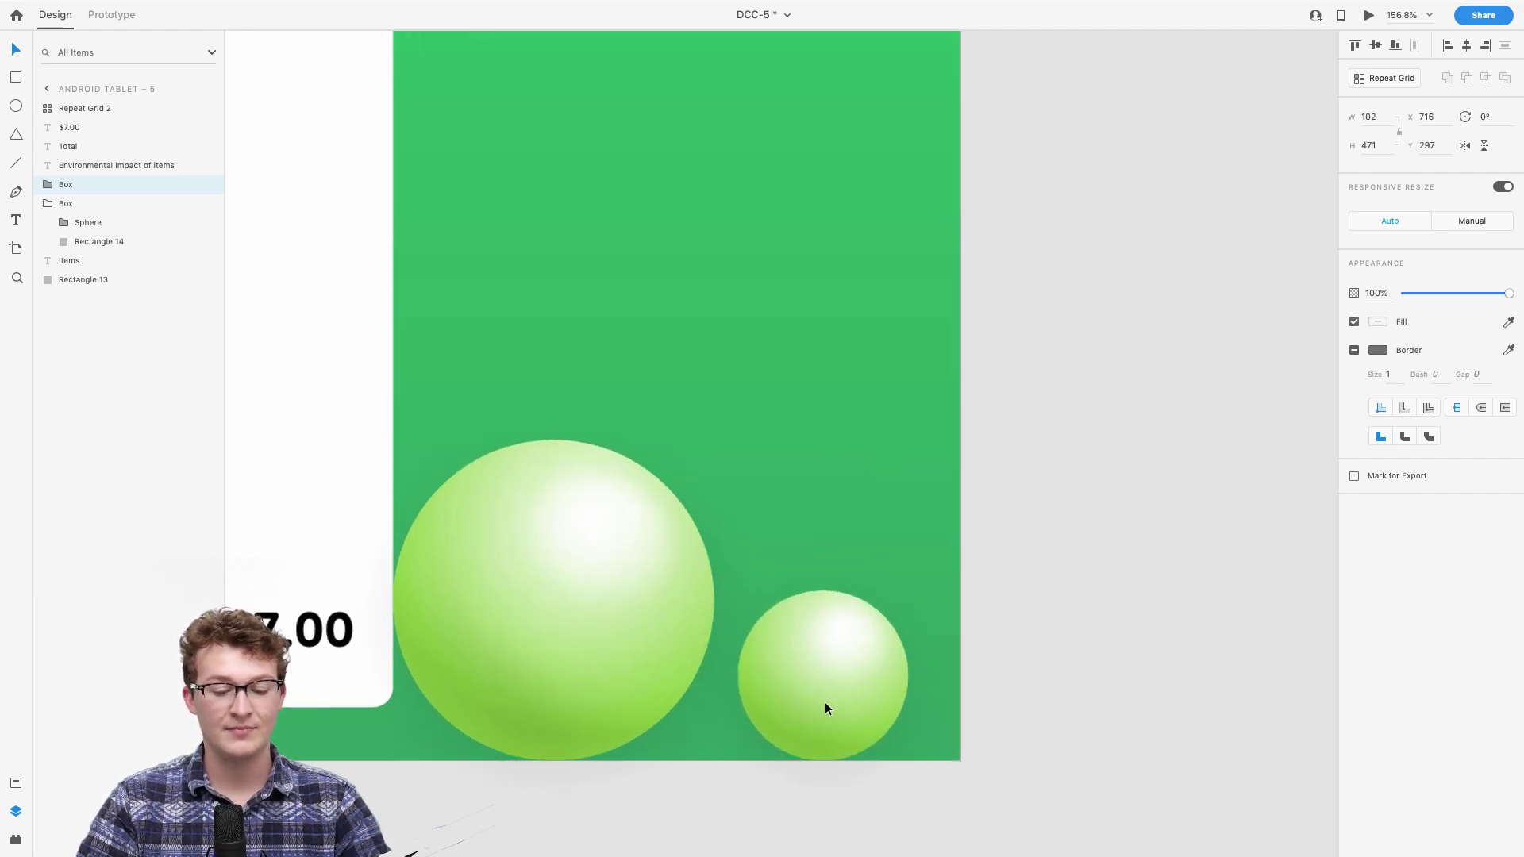
pyautogui.click(595, 494)
pyautogui.doubleClick(595, 493)
pyautogui.doubleClick(596, 494)
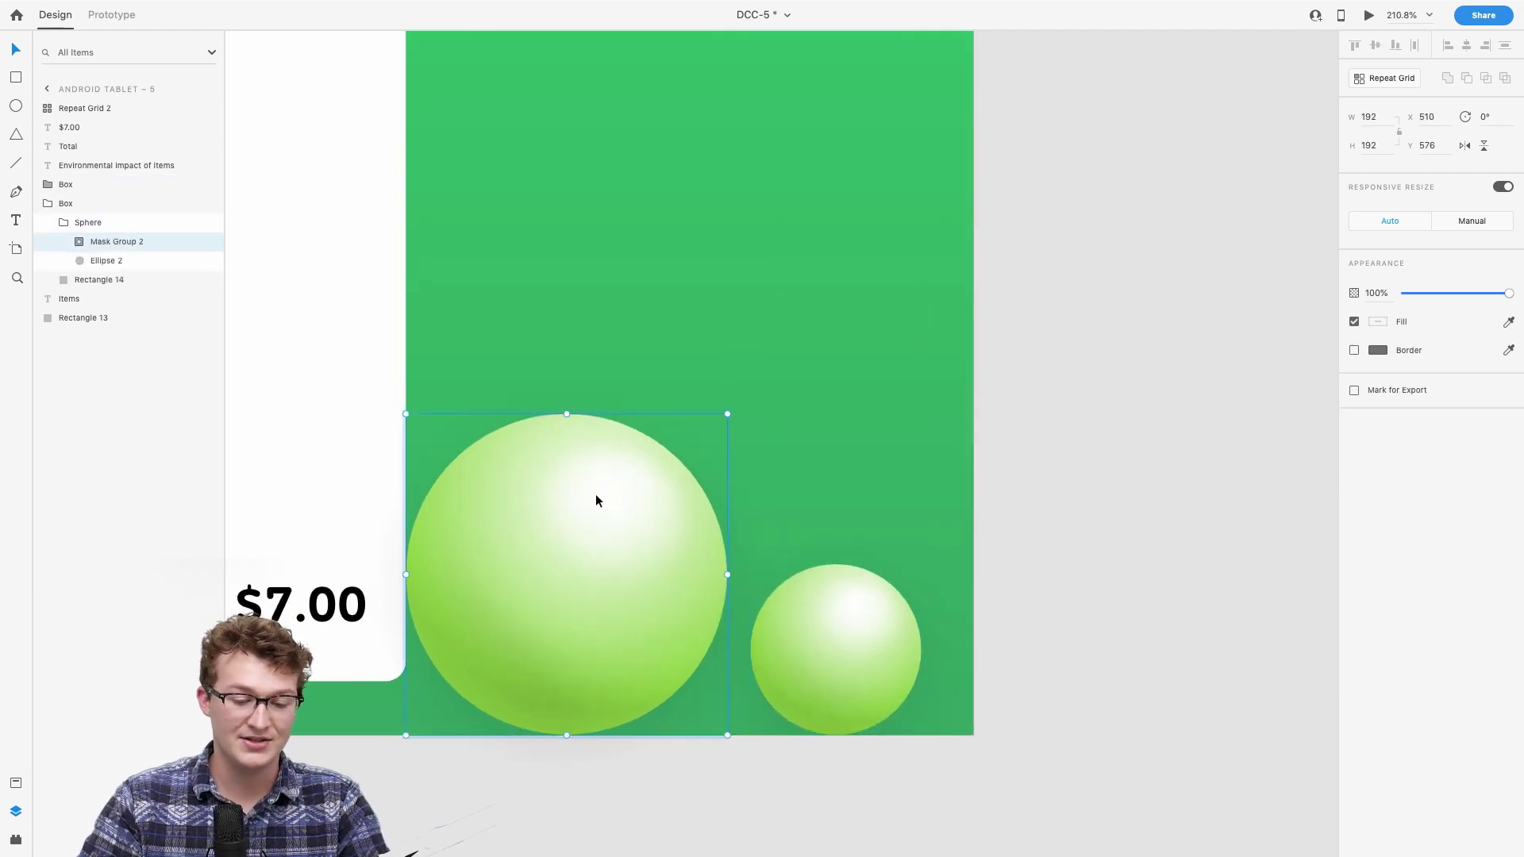
pyautogui.scroll(4, 596, 494)
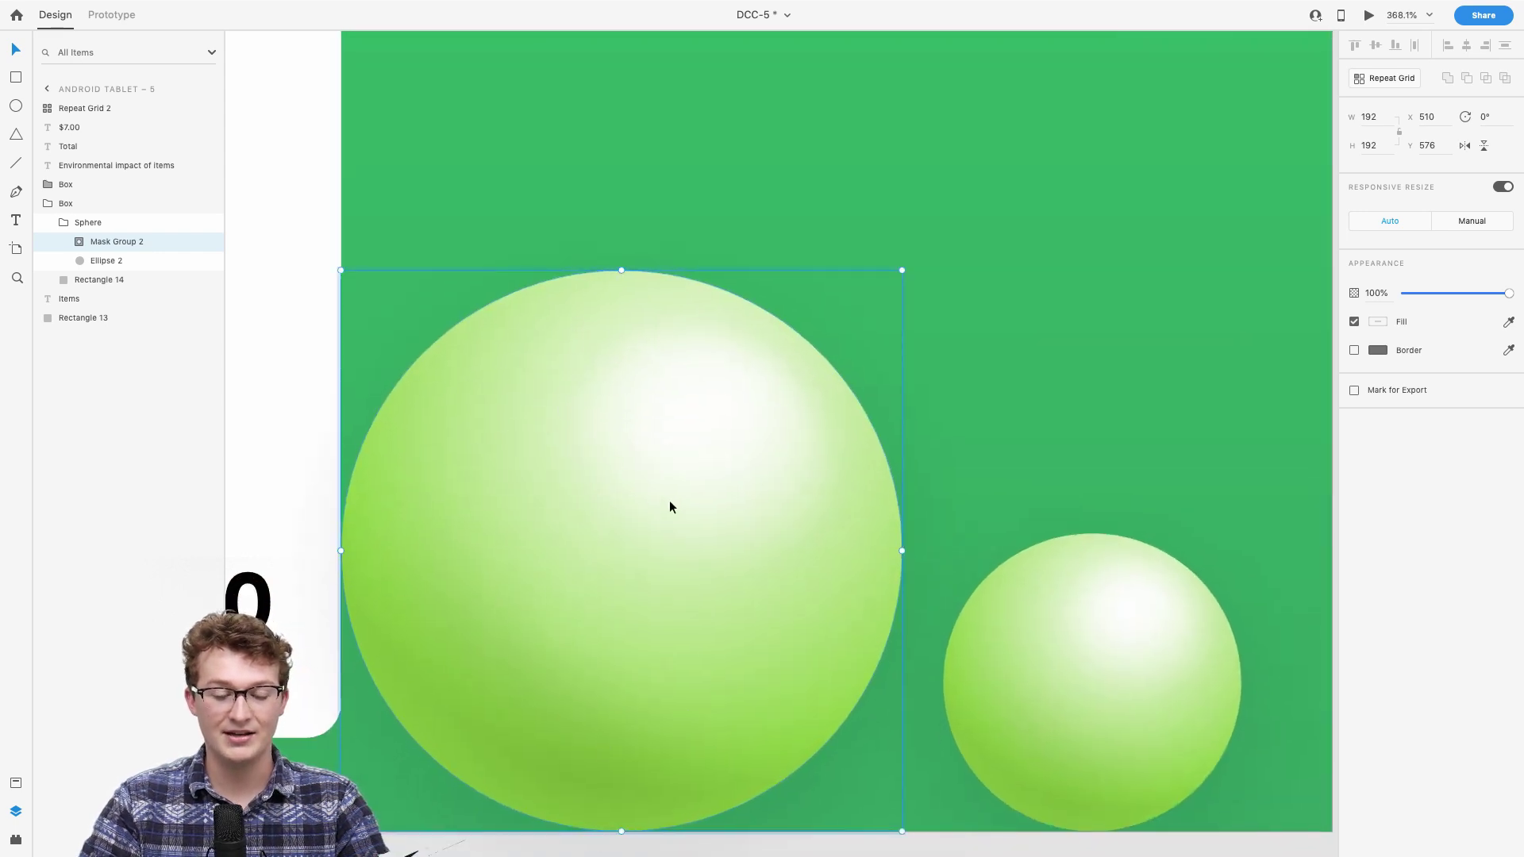
pyautogui.doubleClick(670, 504)
pyautogui.doubleClick(683, 473)
pyautogui.moveTo(686, 465); pyautogui.dragTo(1012, 200)
pyautogui.hotkey('ctrl', 'z')
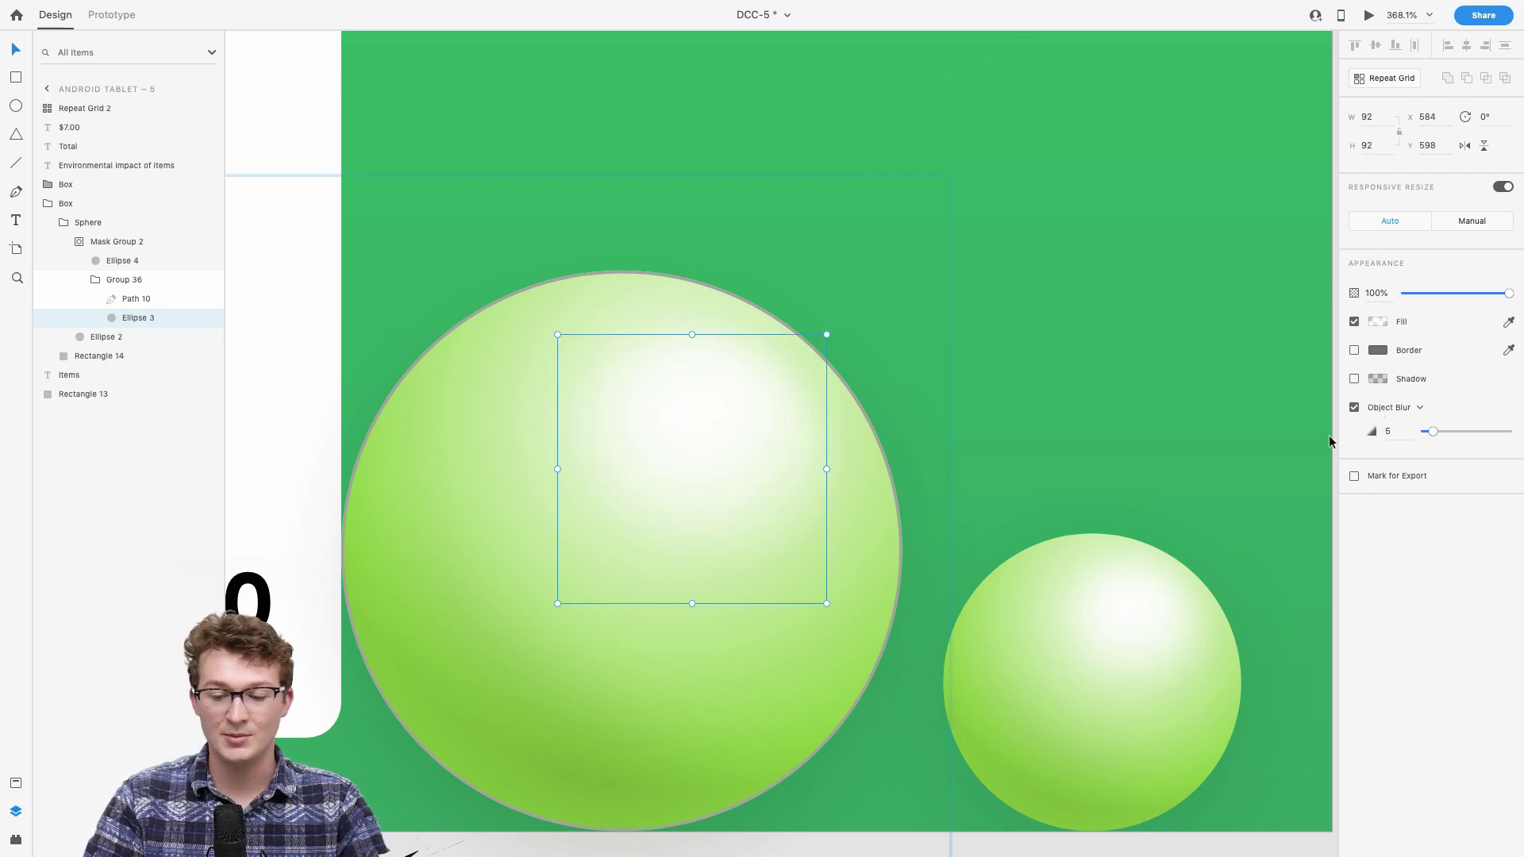
# Step: Examine the blurred shading path inside the large sphere, and deselect everything
pyautogui.scroll(-3, 687, 493)
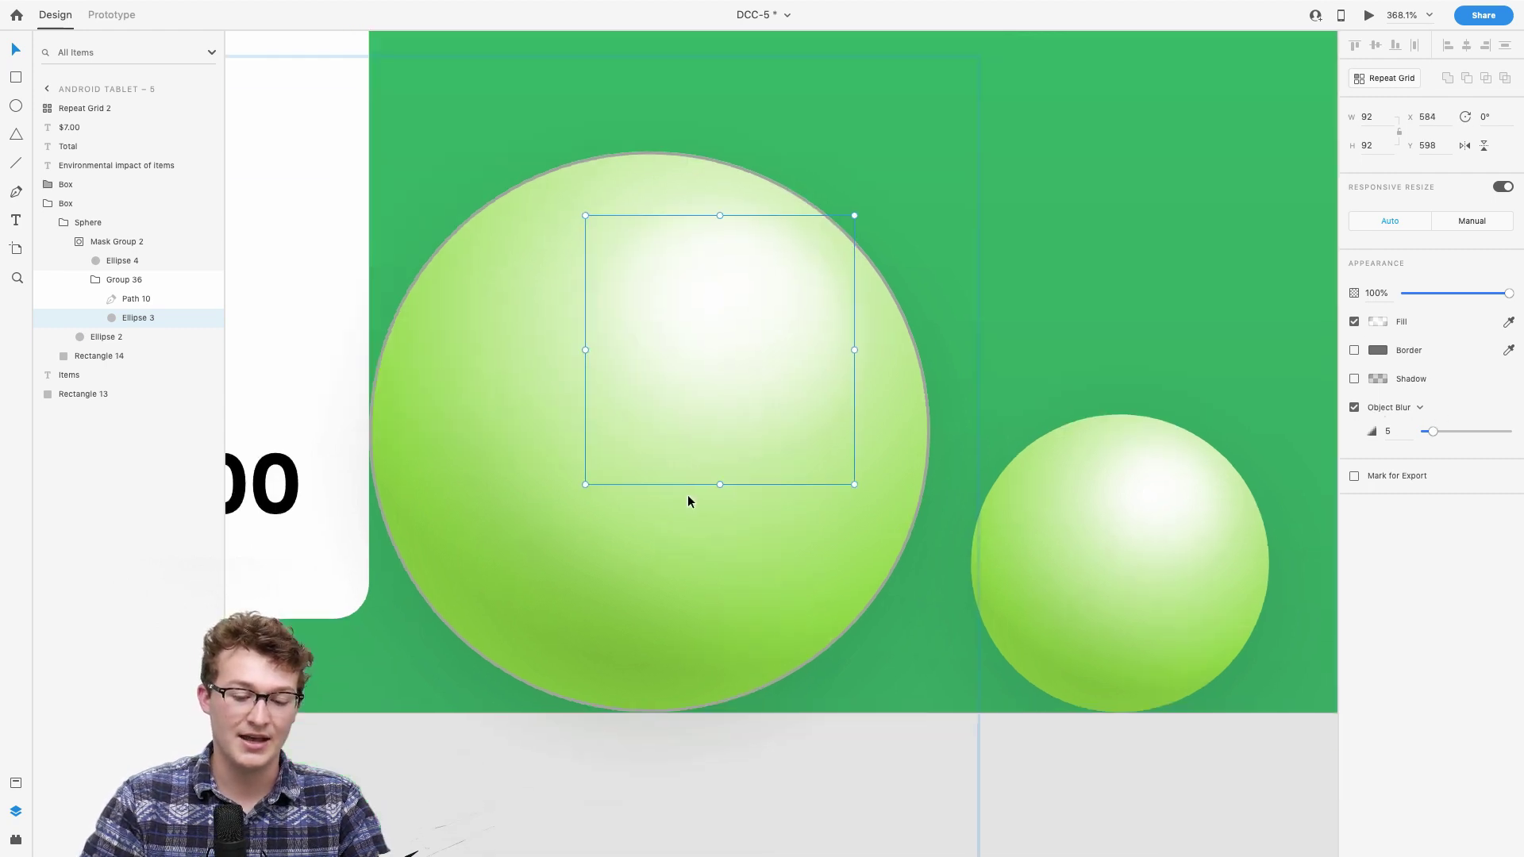
pyautogui.click(452, 572)
pyautogui.scroll(-5, 703, 595)
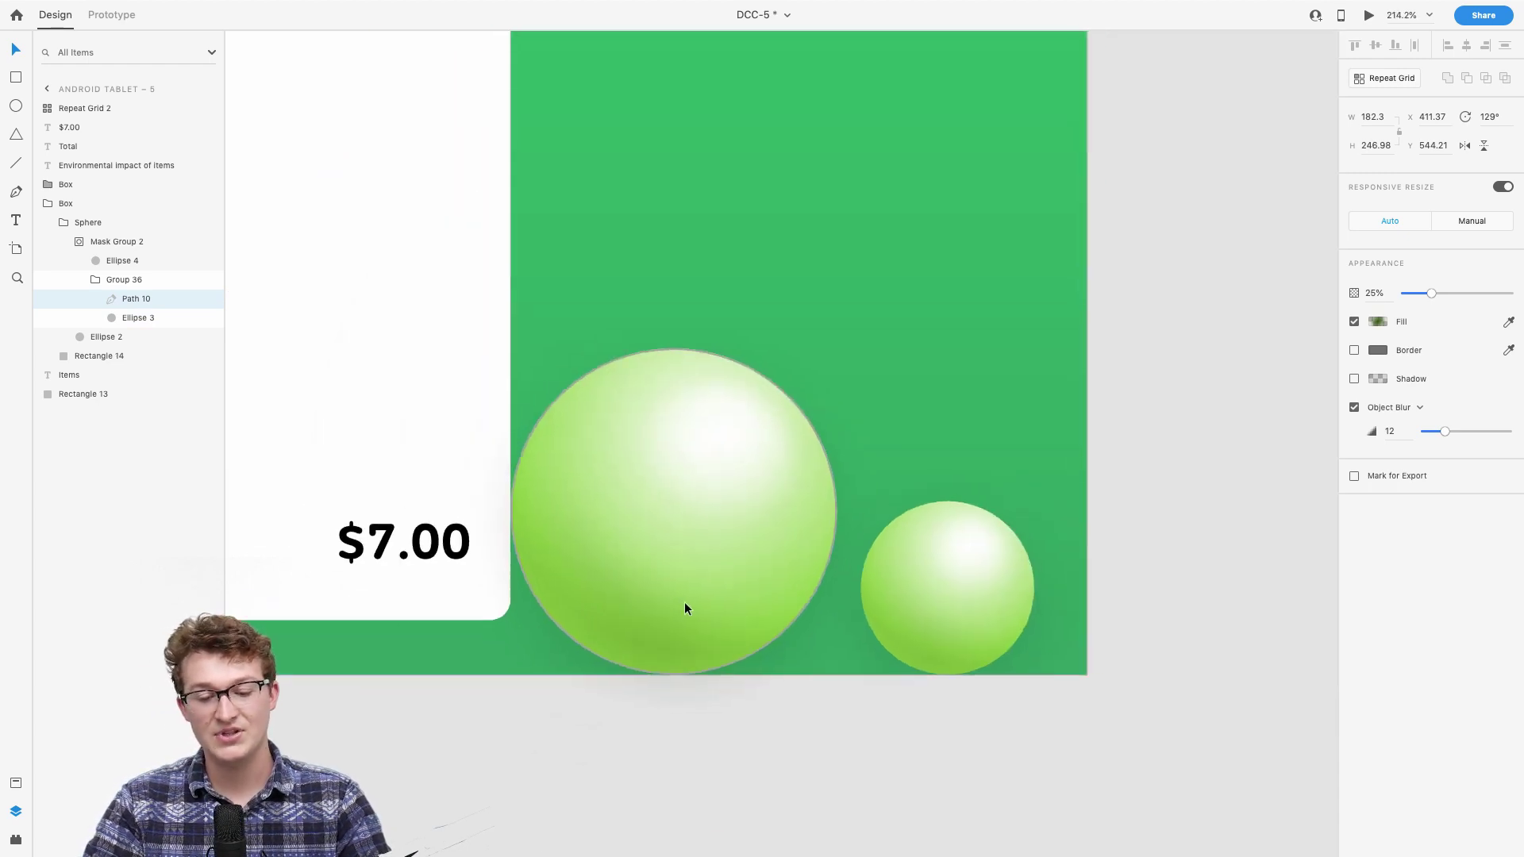
pyautogui.click(1082, 488)
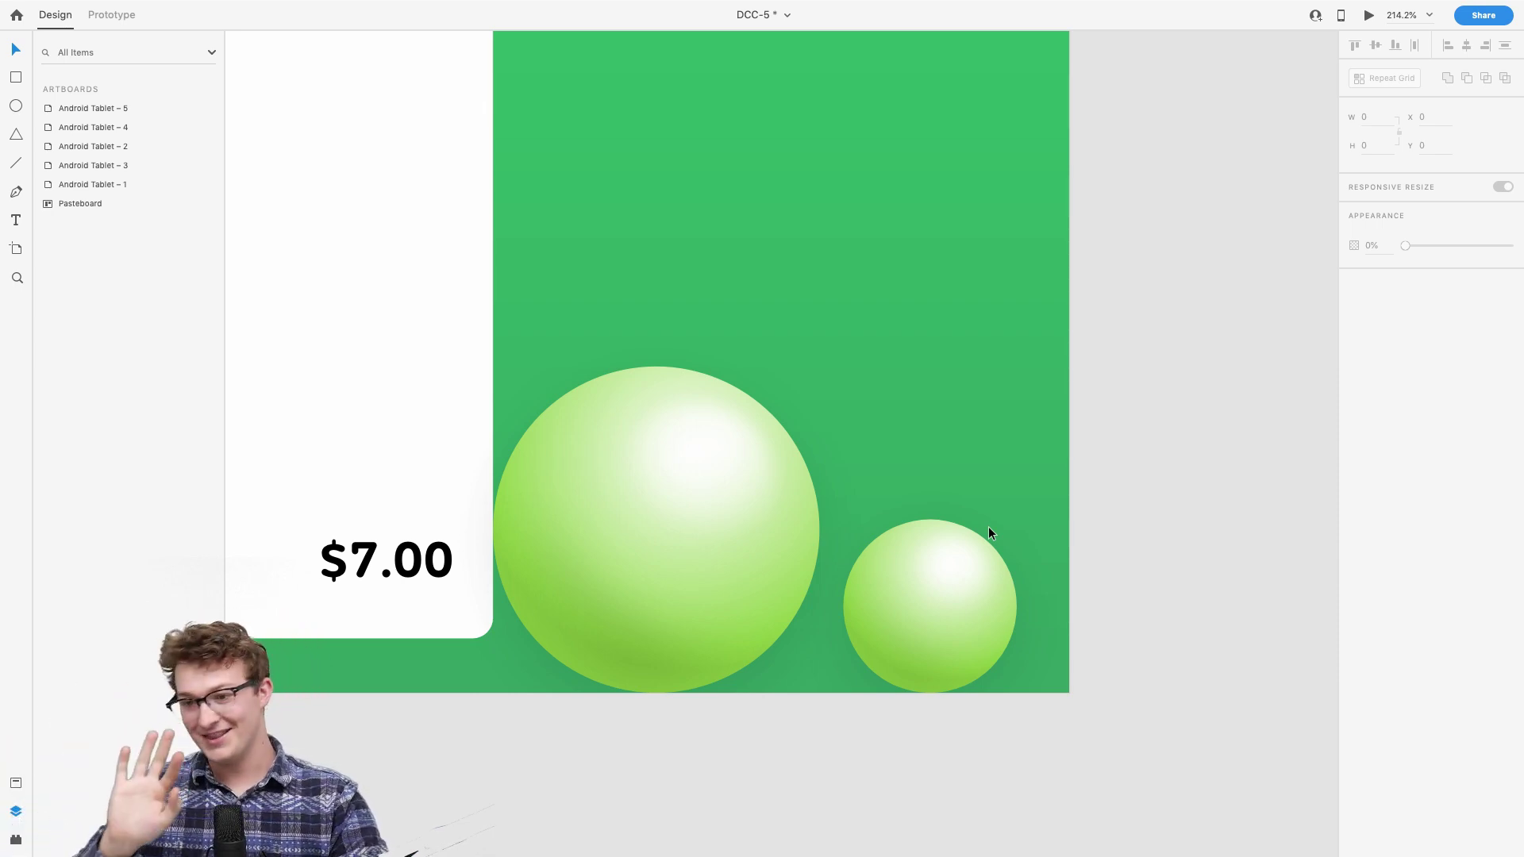
# Step: Copy the small sphere's Box group from Android Tablet – 5 to the same position on Android Tablet – 4
pyautogui.scroll(-5, 1127, 559)
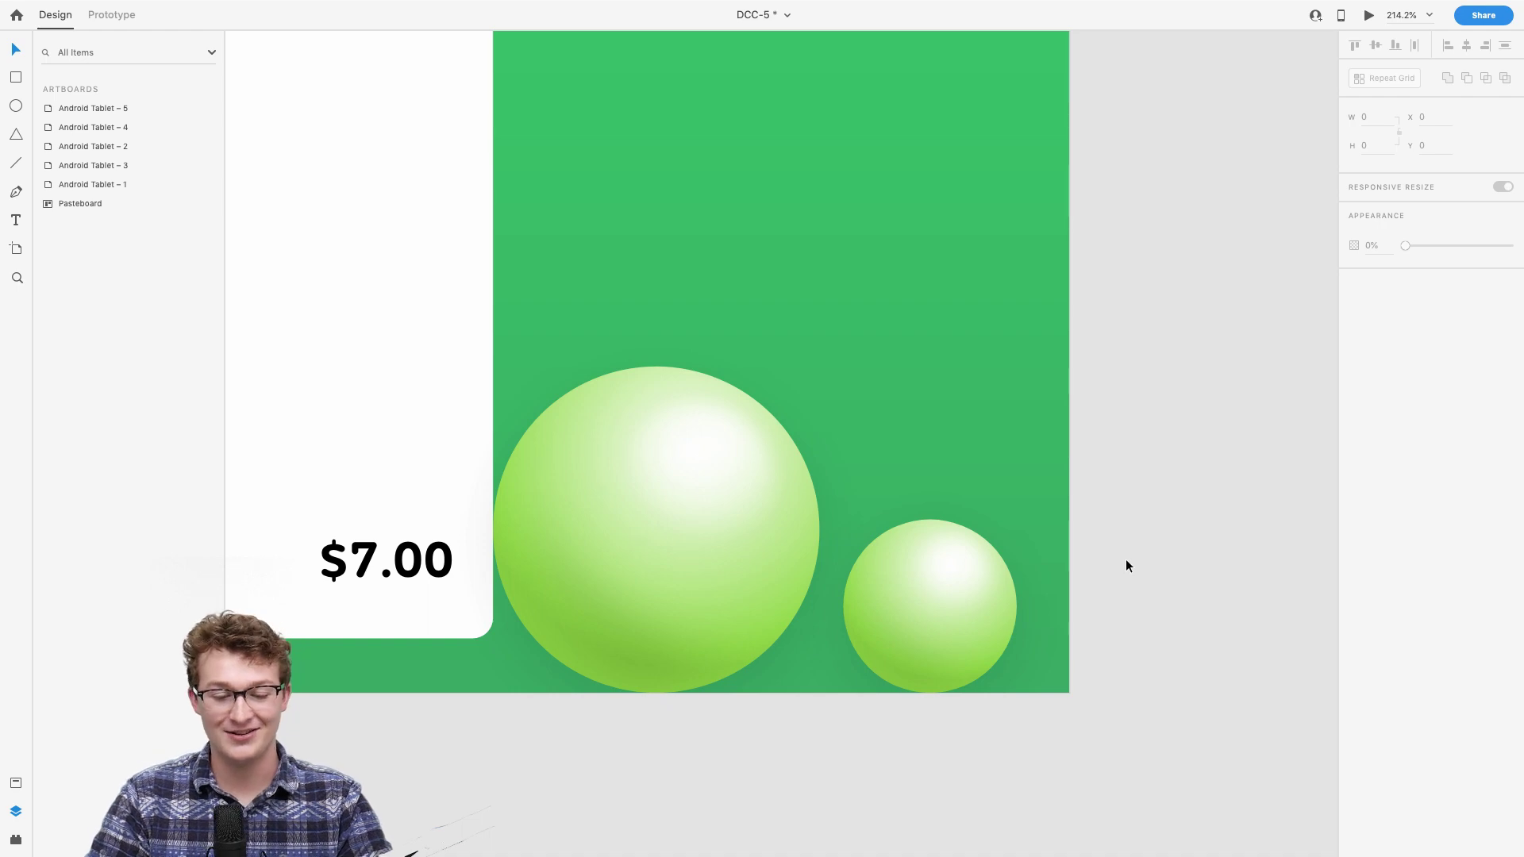
pyautogui.click(862, 665)
pyautogui.scroll(-3, 863, 665)
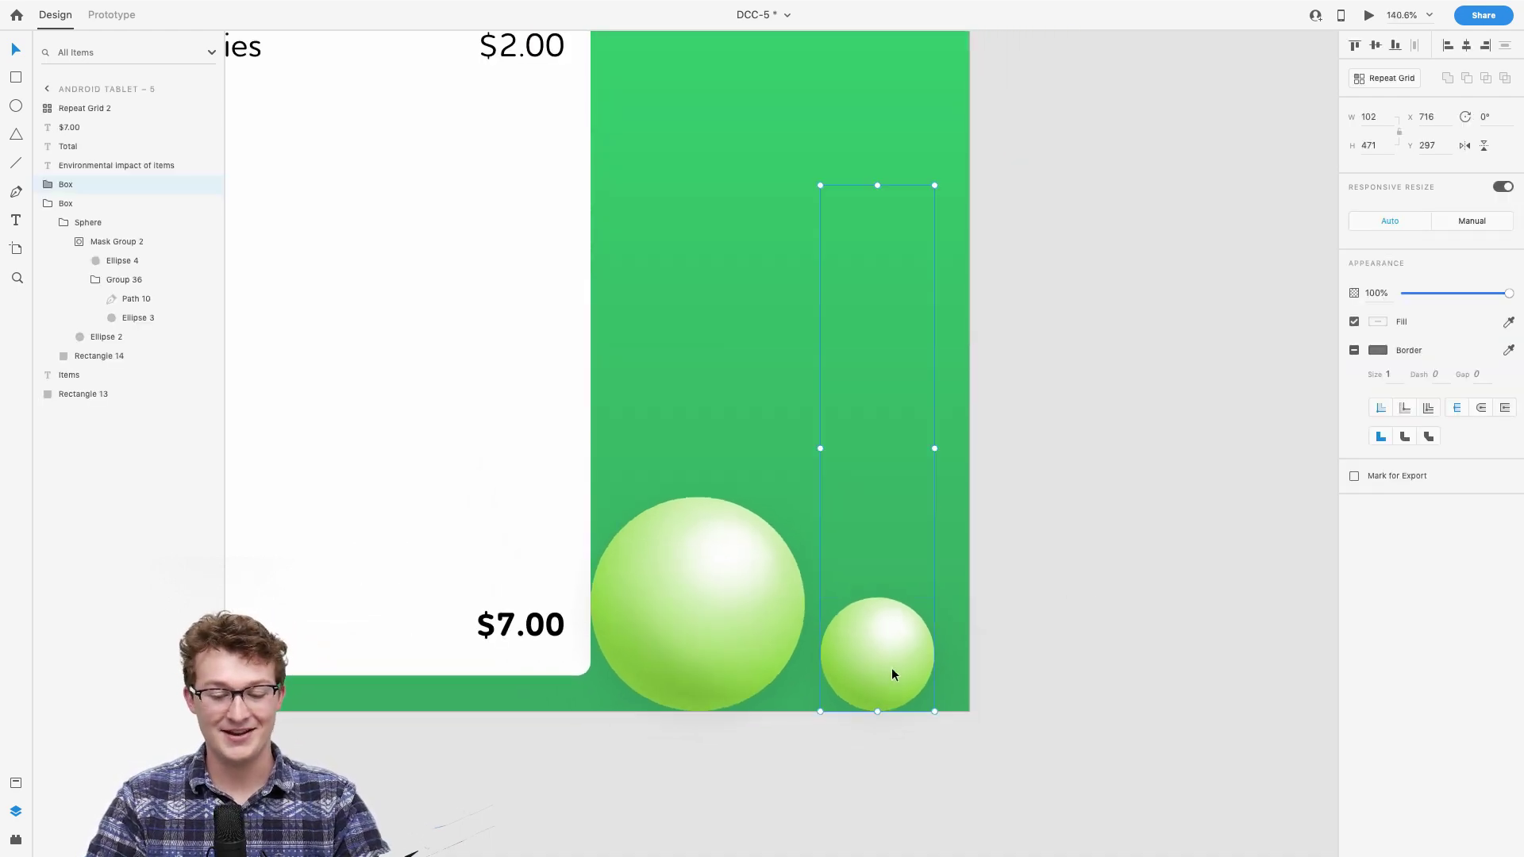
pyautogui.scroll(-4, 892, 669)
pyautogui.scroll(1, 892, 674)
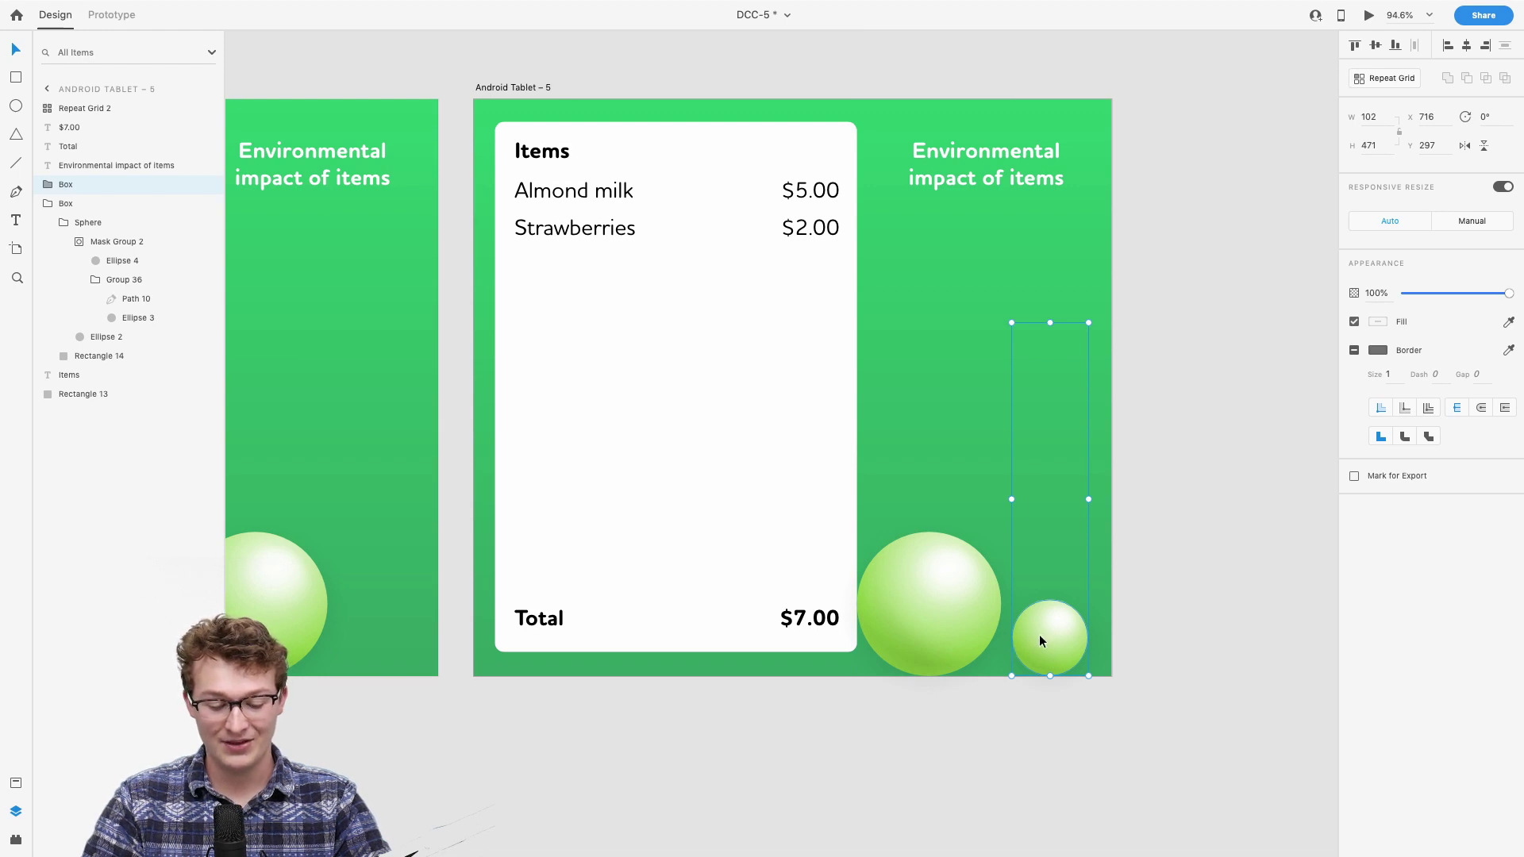
pyautogui.hscroll(-5, 1068, 643)
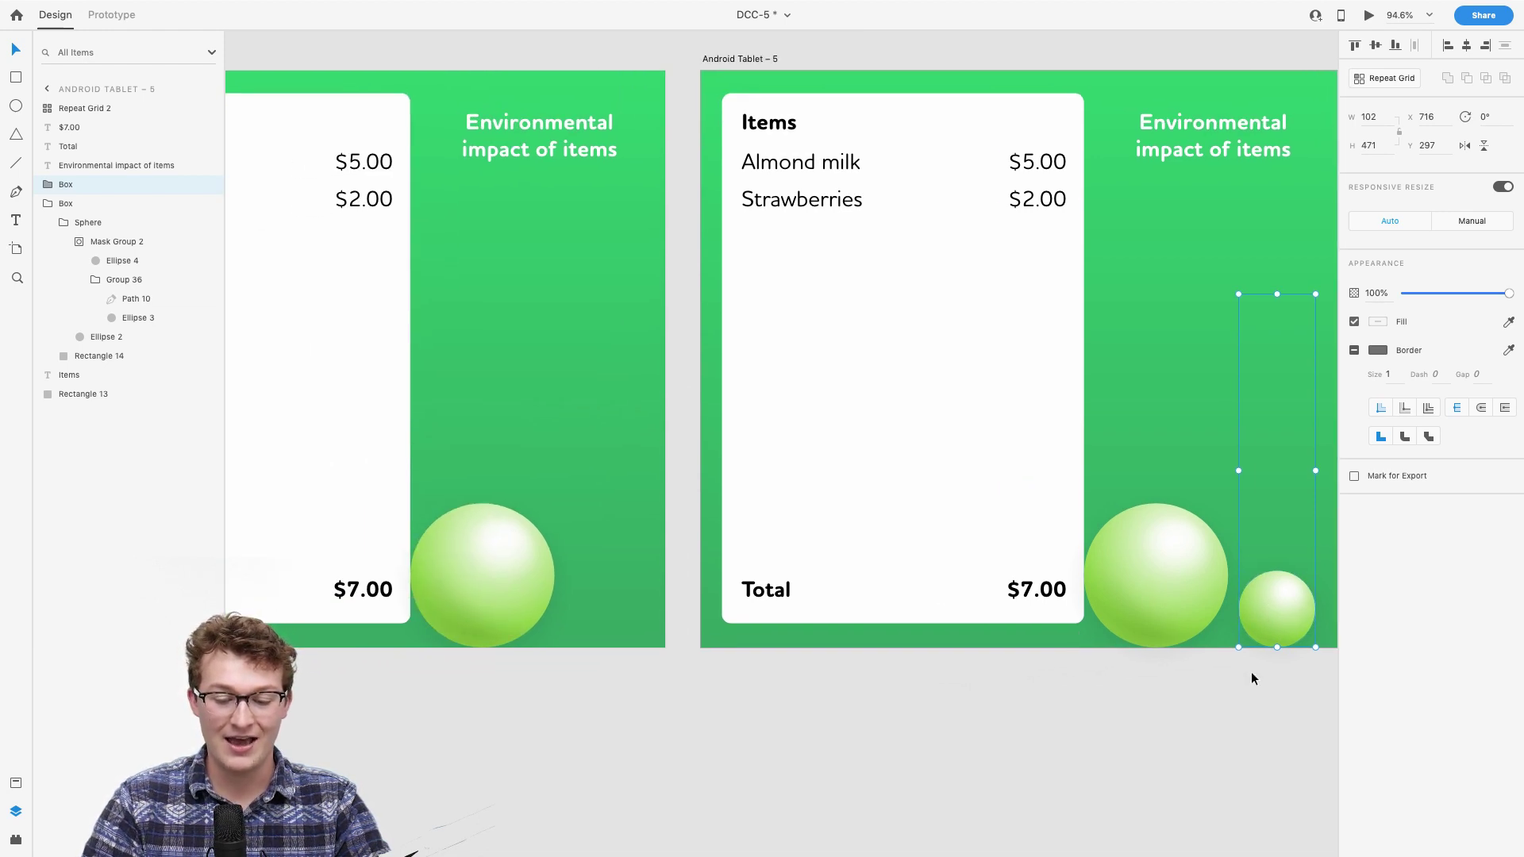
pyautogui.click(699, 520)
pyautogui.press('super+v')
pyautogui.hscroll(-2, 699, 520)
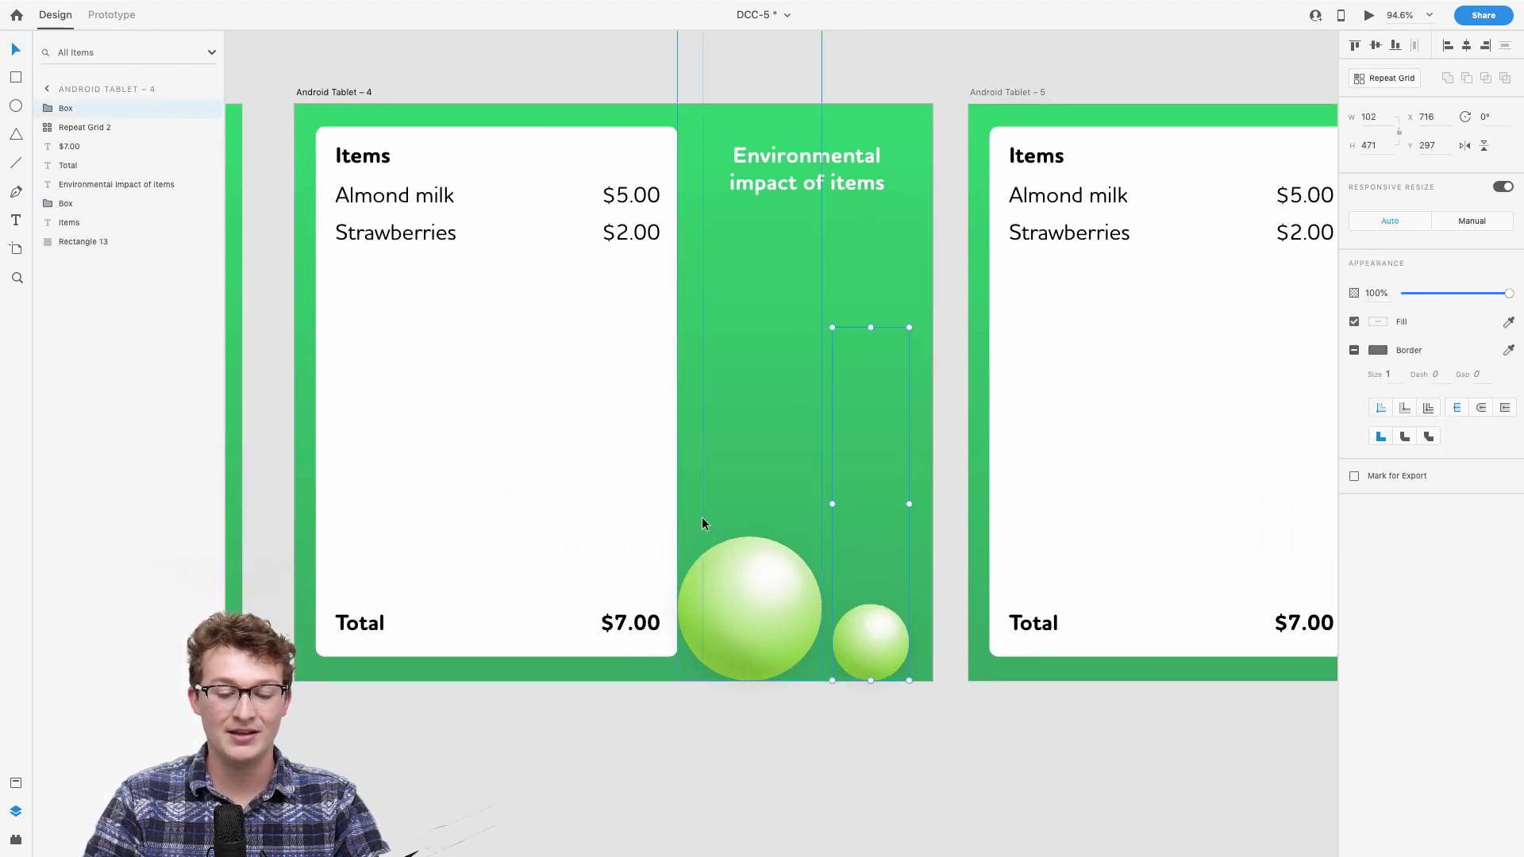
# Step: Raise the small sphere to the top of its box on Android Tablet – 4 and move the box up to Y -117
pyautogui.doubleClick(881, 642)
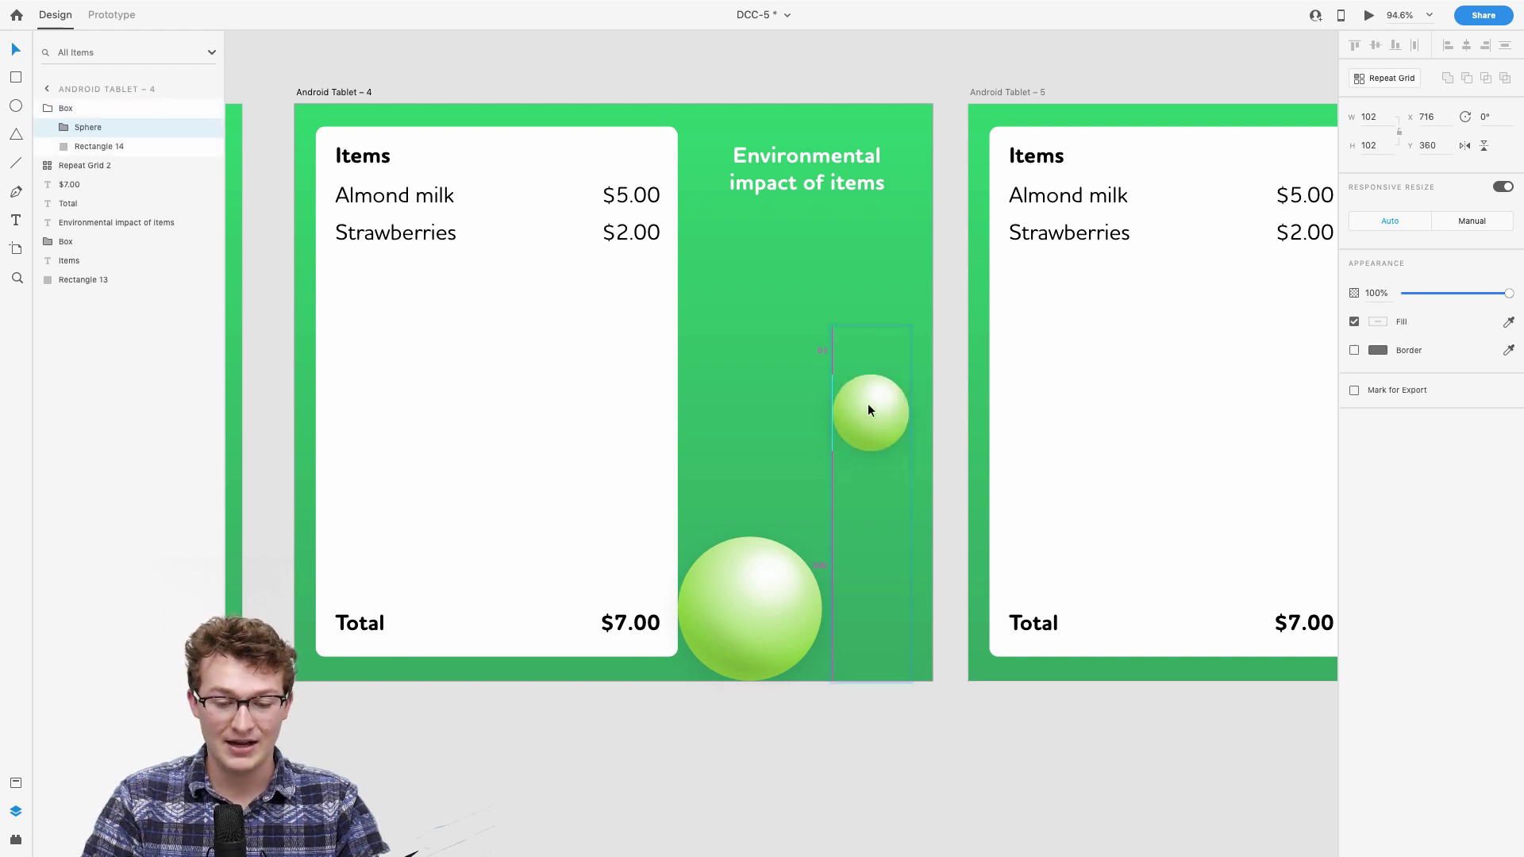
pyautogui.press('Escape')
pyautogui.moveTo(865, 386); pyautogui.dragTo(845, 75)
pyautogui.scroll(3, 845, 75)
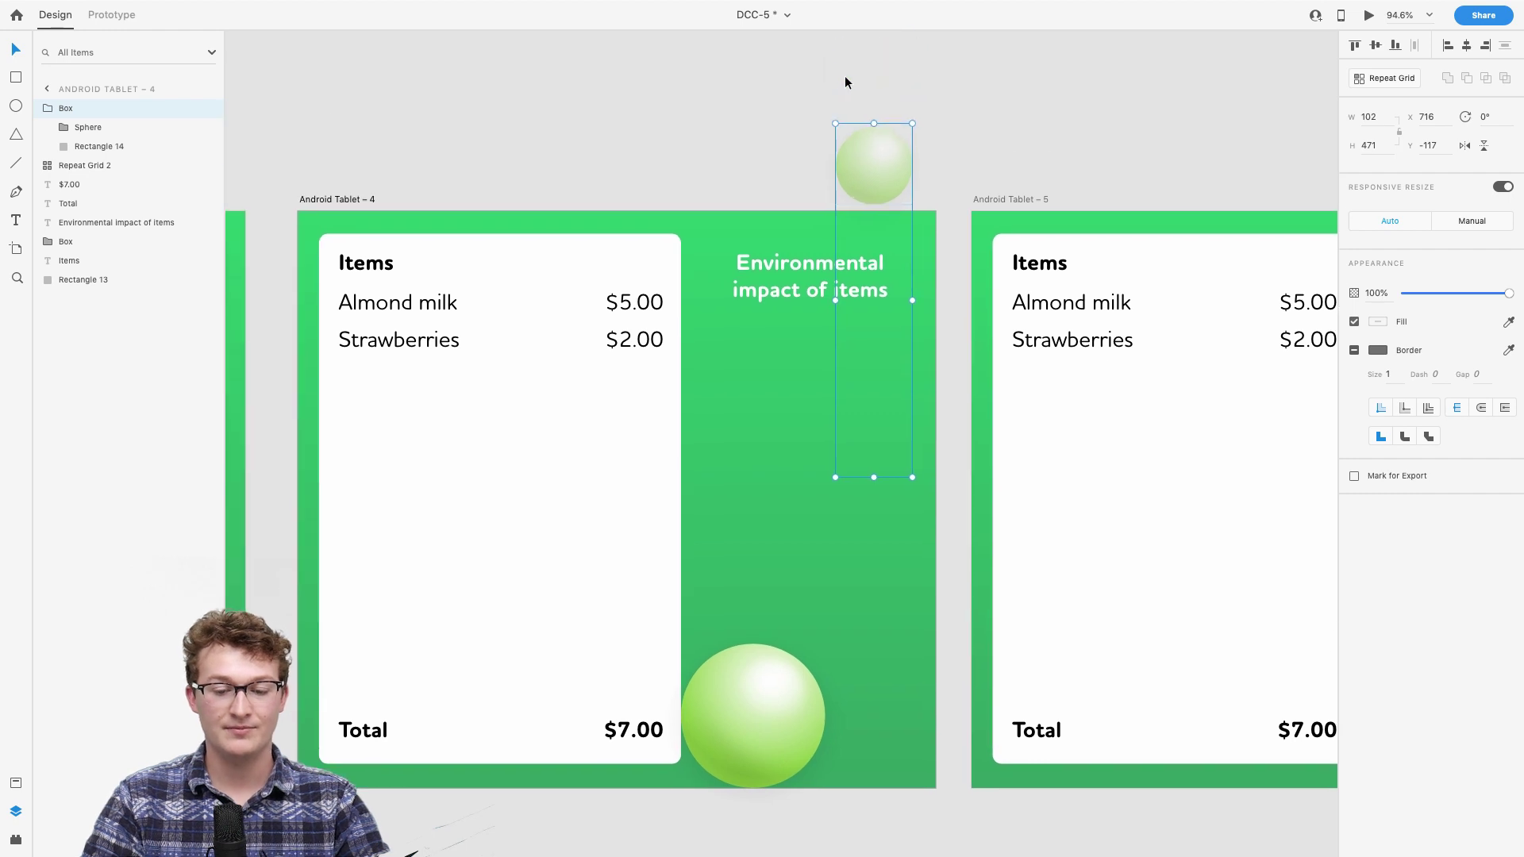
pyautogui.press('Delete')
pyautogui.scroll(-5, 975, 107)
pyautogui.scroll(-3, 883, 355)
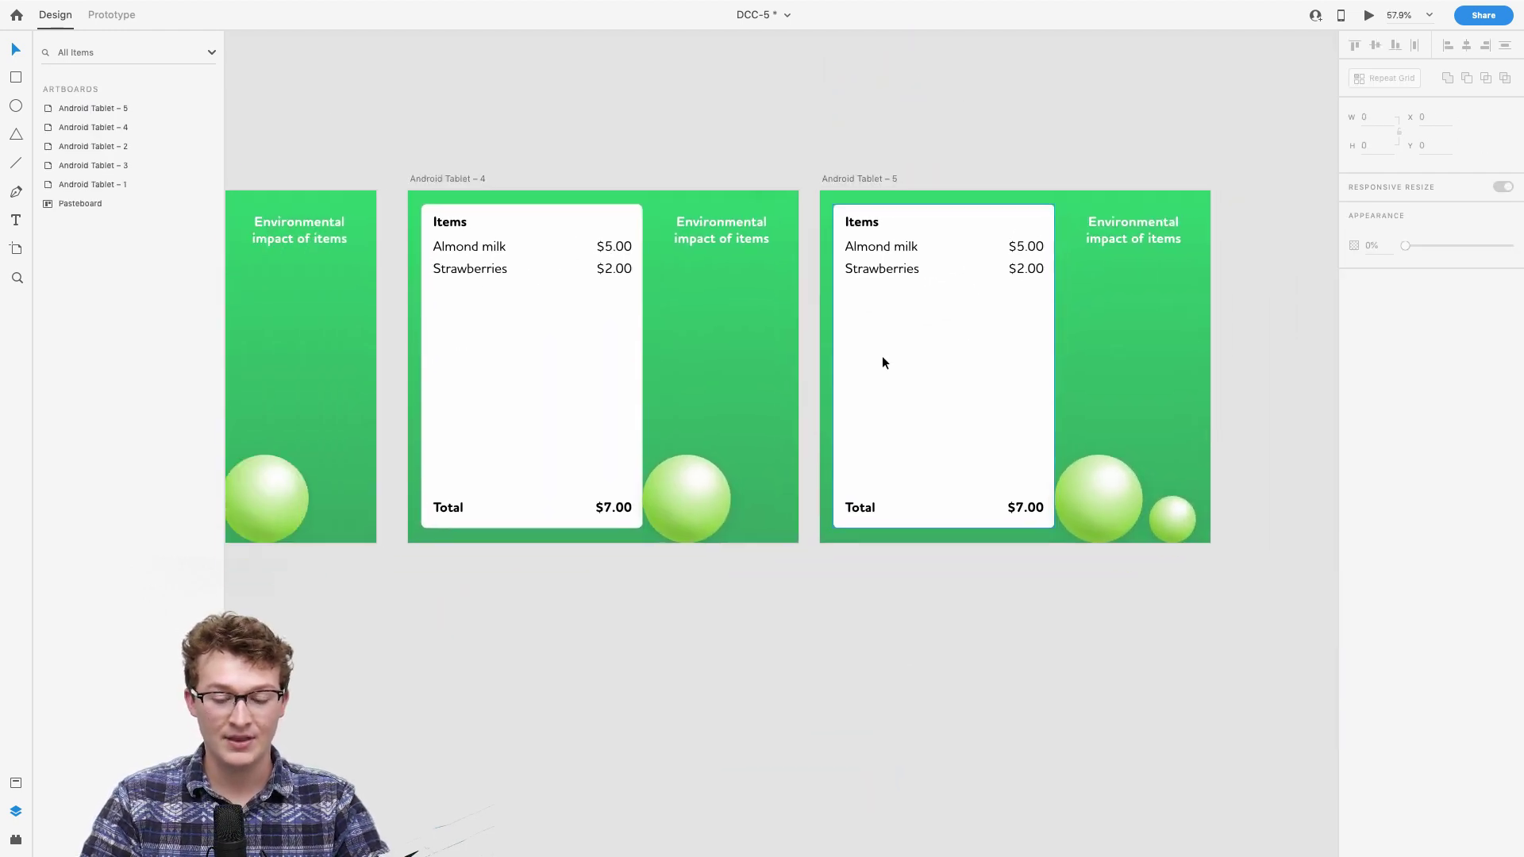
# Step: Switch to Prototype mode and check the transitions on Android Tablet – 4 and Android Tablet – 2
pyautogui.hscroll(-4, 668, 393)
pyautogui.hscroll(-1, 668, 393)
pyautogui.click(95, 14)
pyautogui.click(945, 349)
pyautogui.hscroll(3, 946, 345)
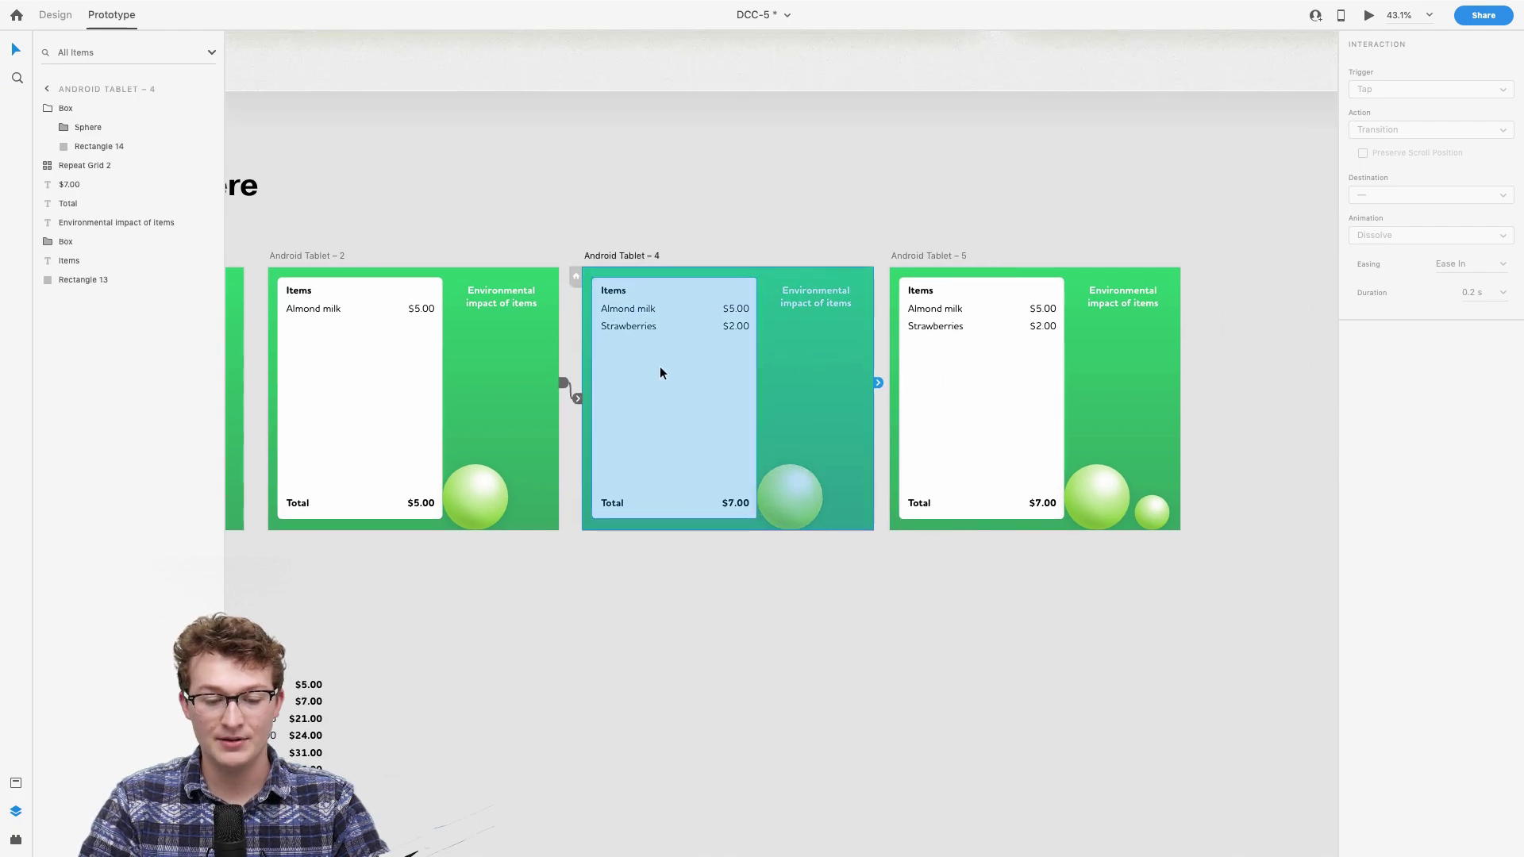
pyautogui.rightClick(565, 383)
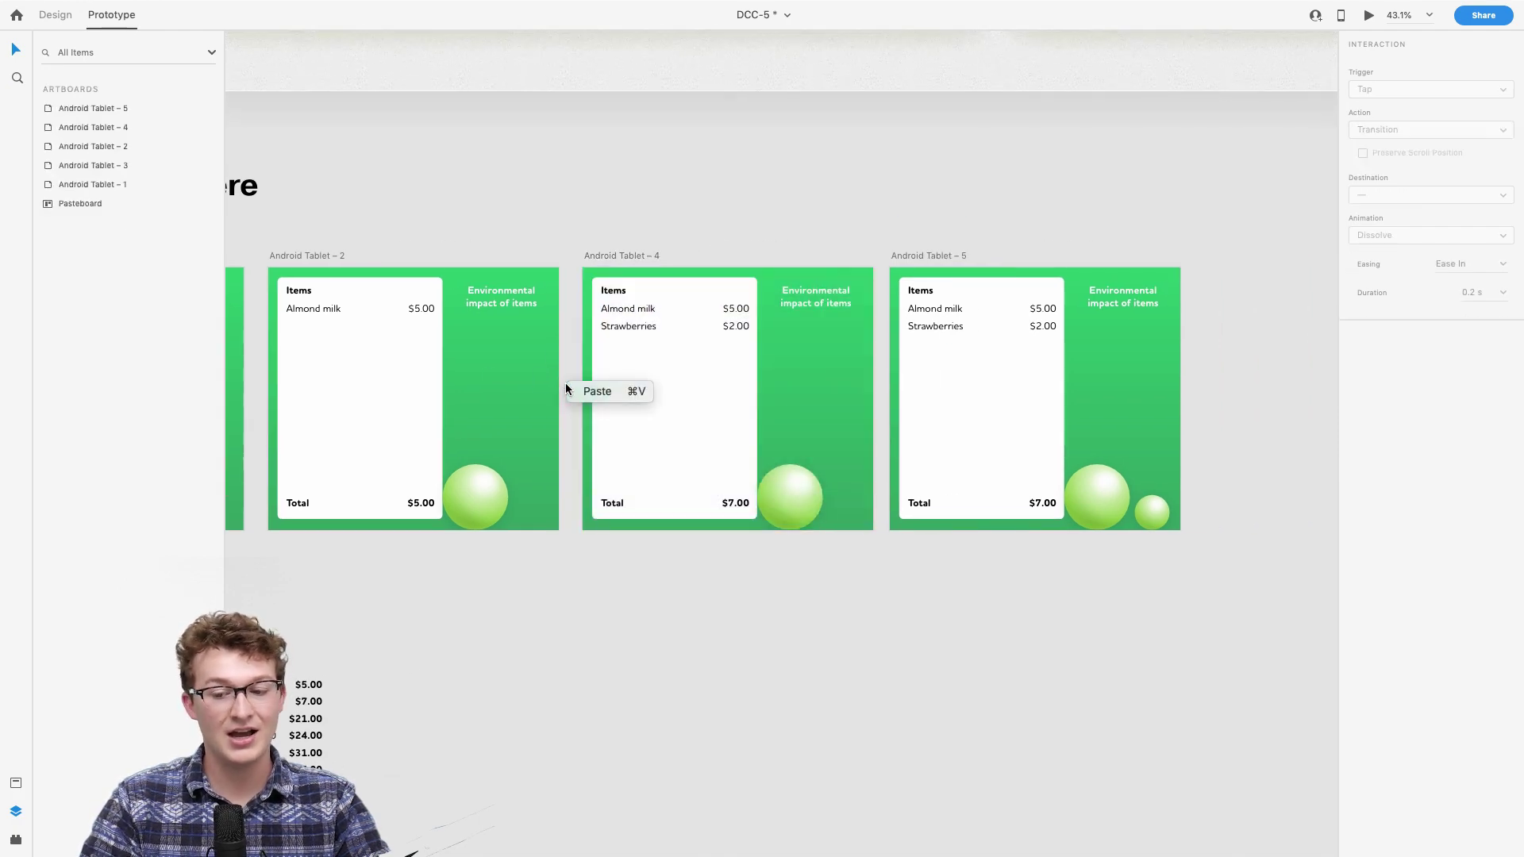
pyautogui.click(526, 388)
pyautogui.click(526, 387)
pyautogui.hscroll(-6, 564, 392)
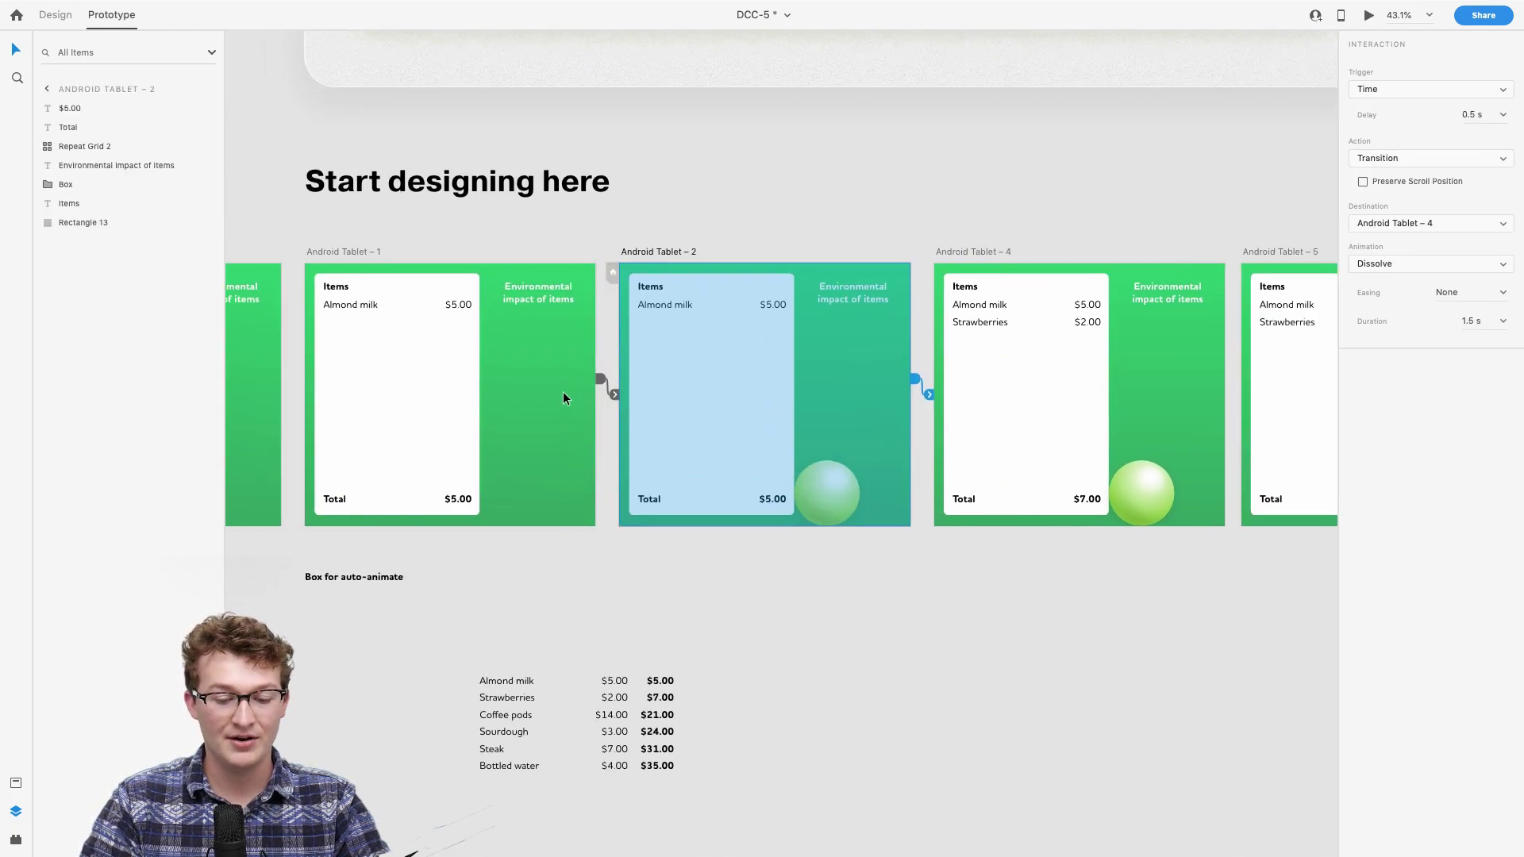
# Step: Copy the timed Auto-Animate interaction with Bounce easing from Android Tablet – 1 and paste it onto Android Tablet – 4
pyautogui.click(599, 383)
pyautogui.rightClick(599, 383)
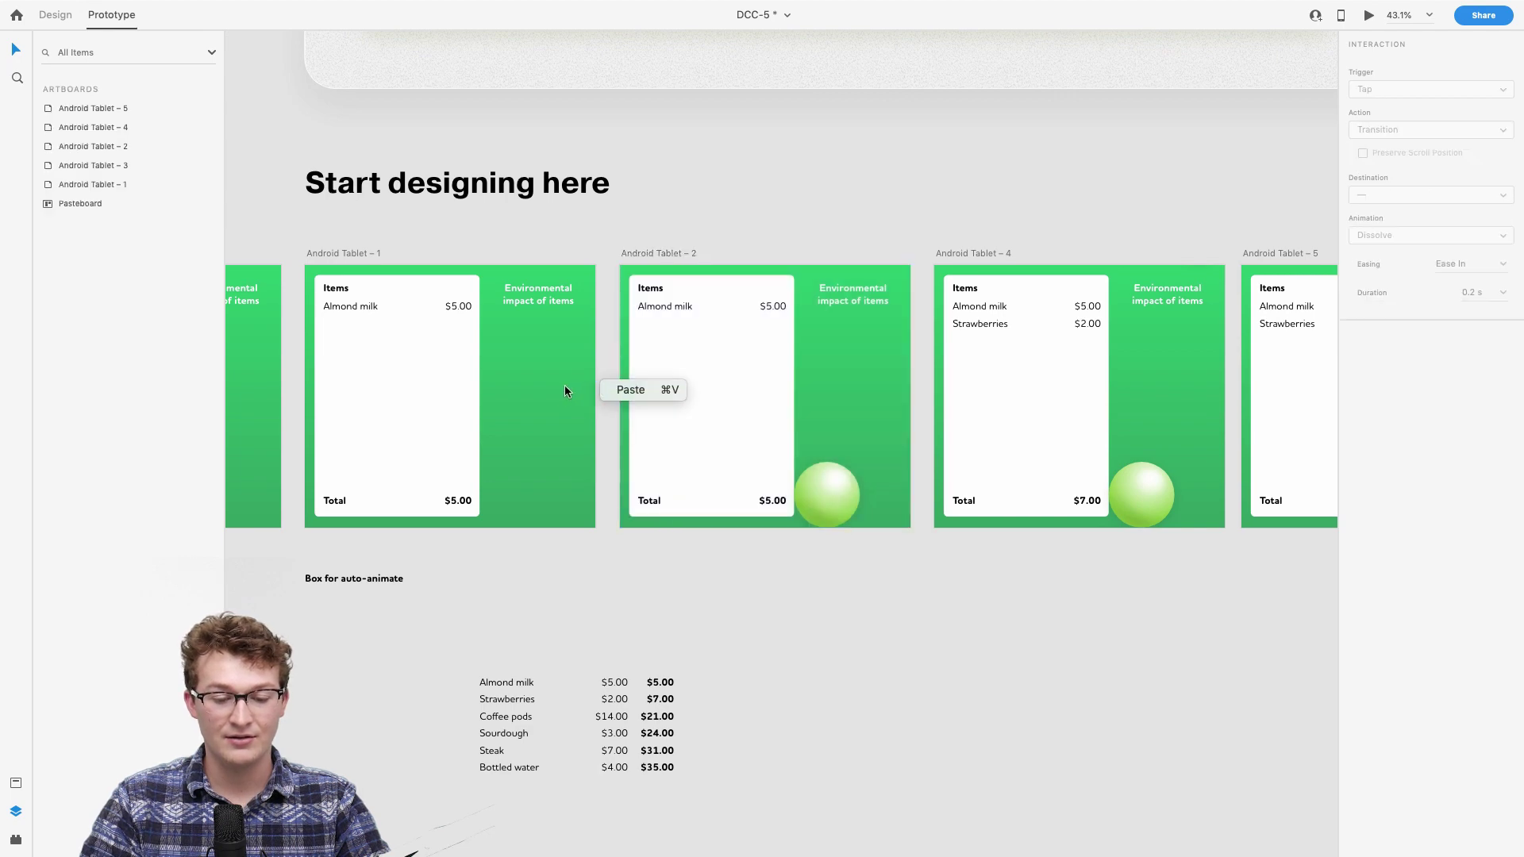
pyautogui.click(568, 388)
pyautogui.click(574, 389)
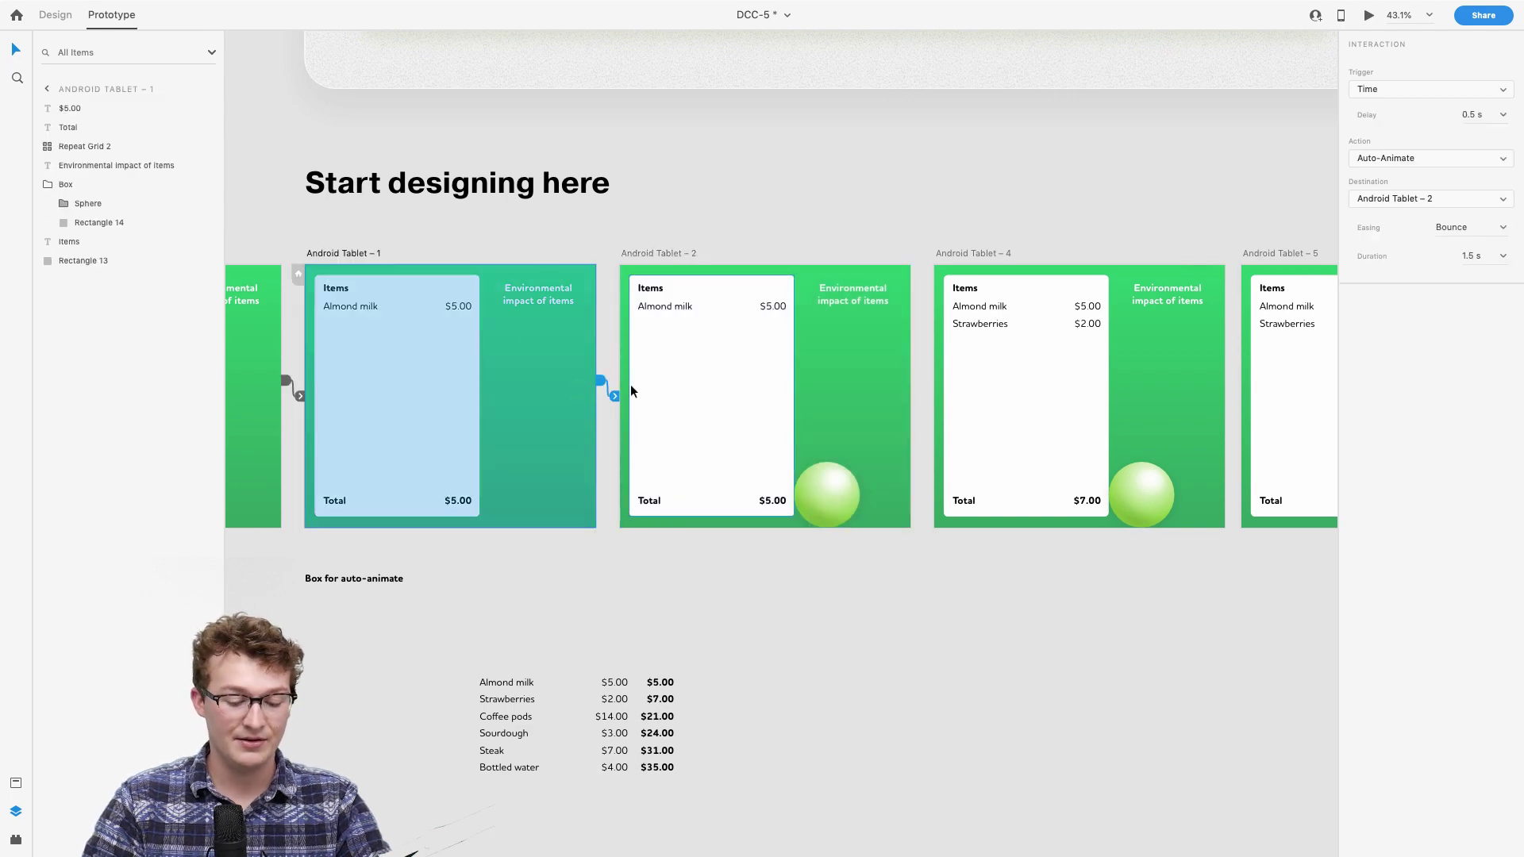
pyautogui.click(349, 251)
pyautogui.hscroll(5, 761, 304)
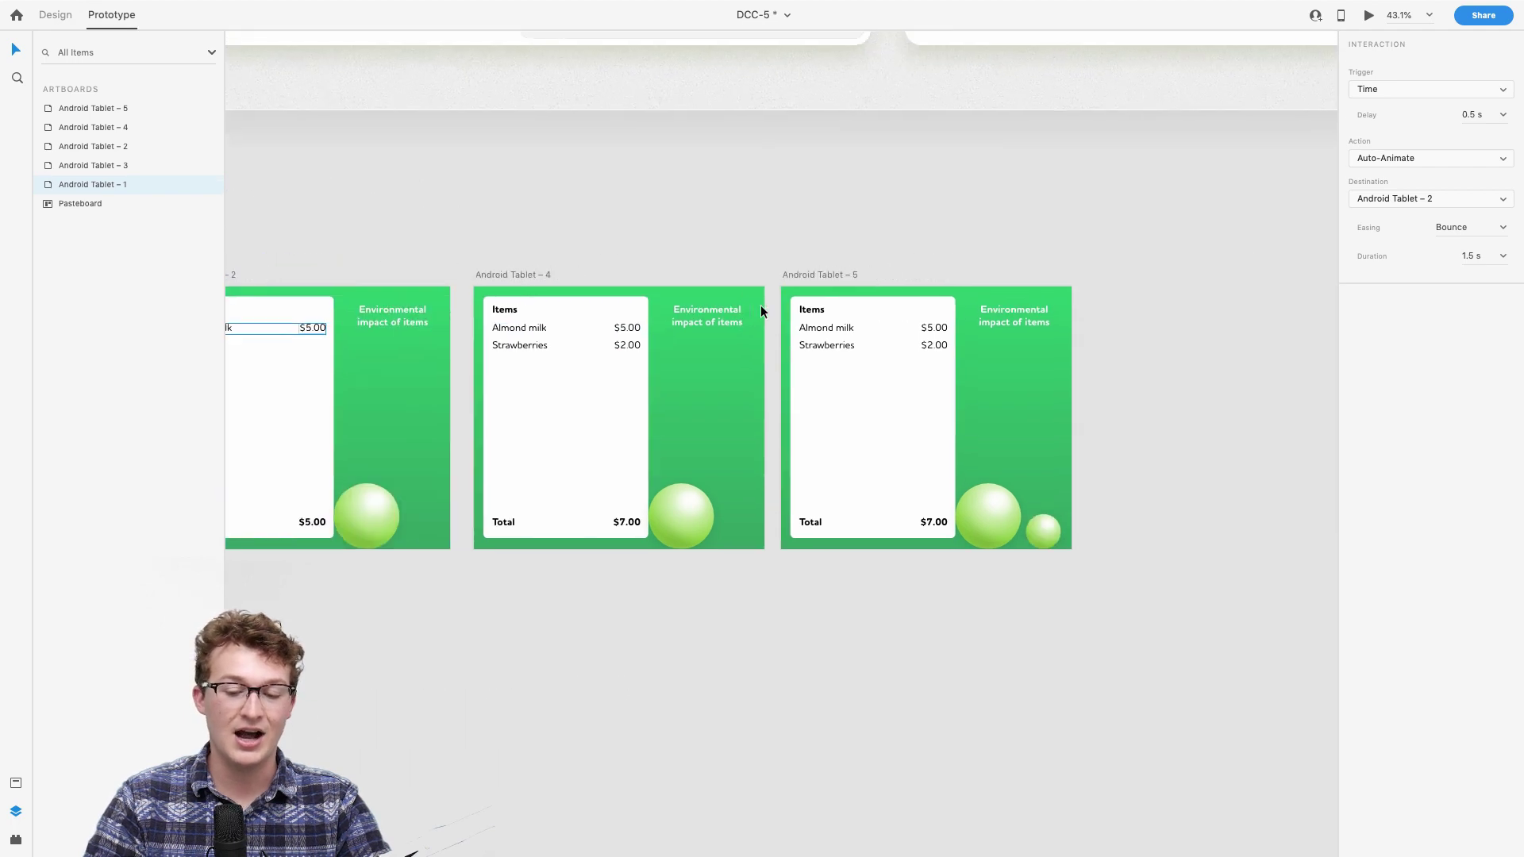
pyautogui.click(811, 277)
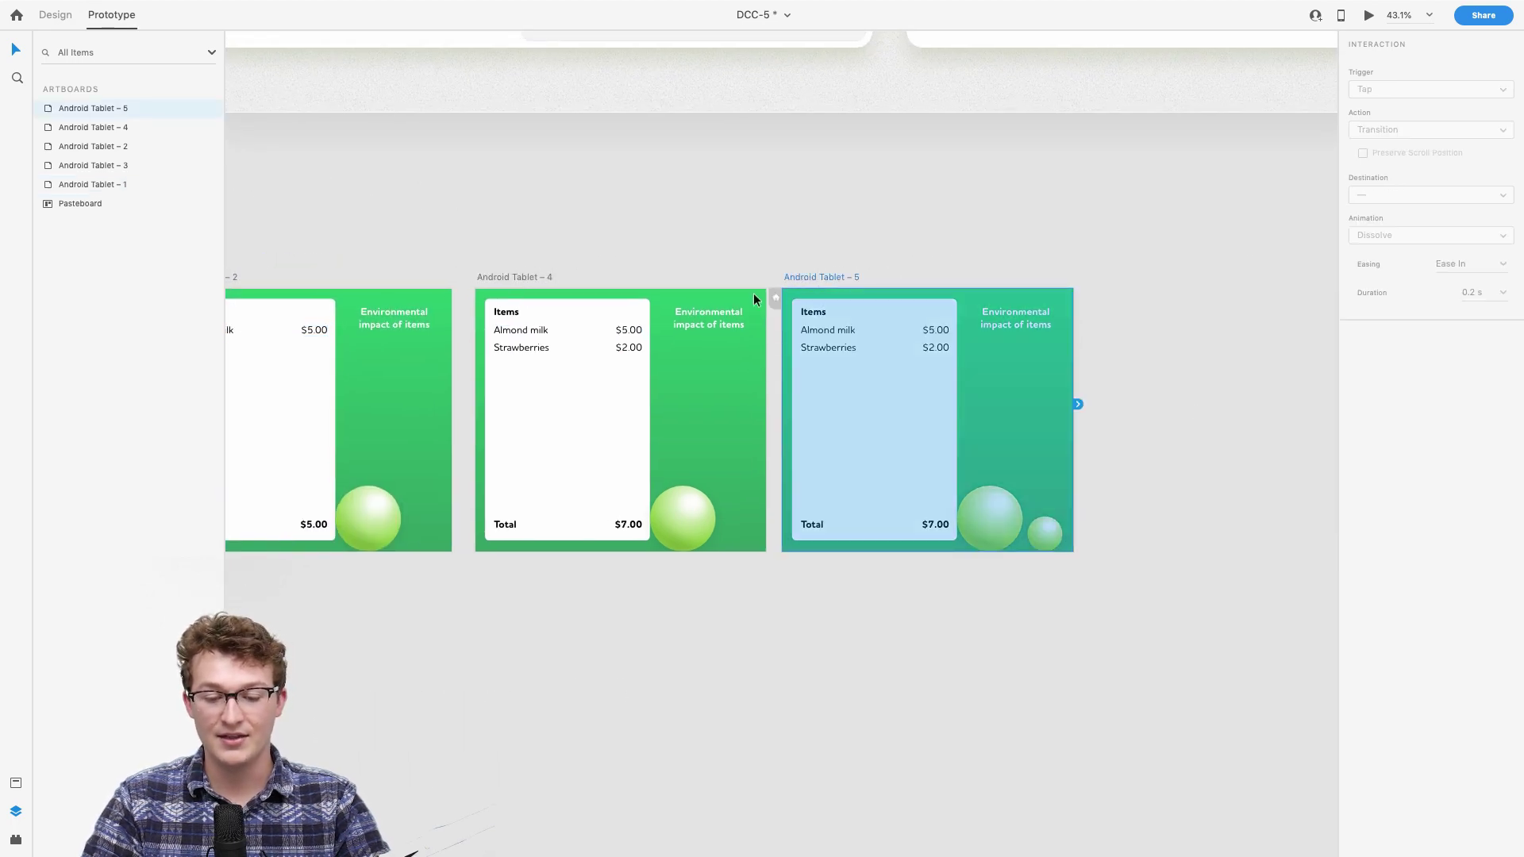
pyautogui.click(531, 276)
pyautogui.rightClick(530, 276)
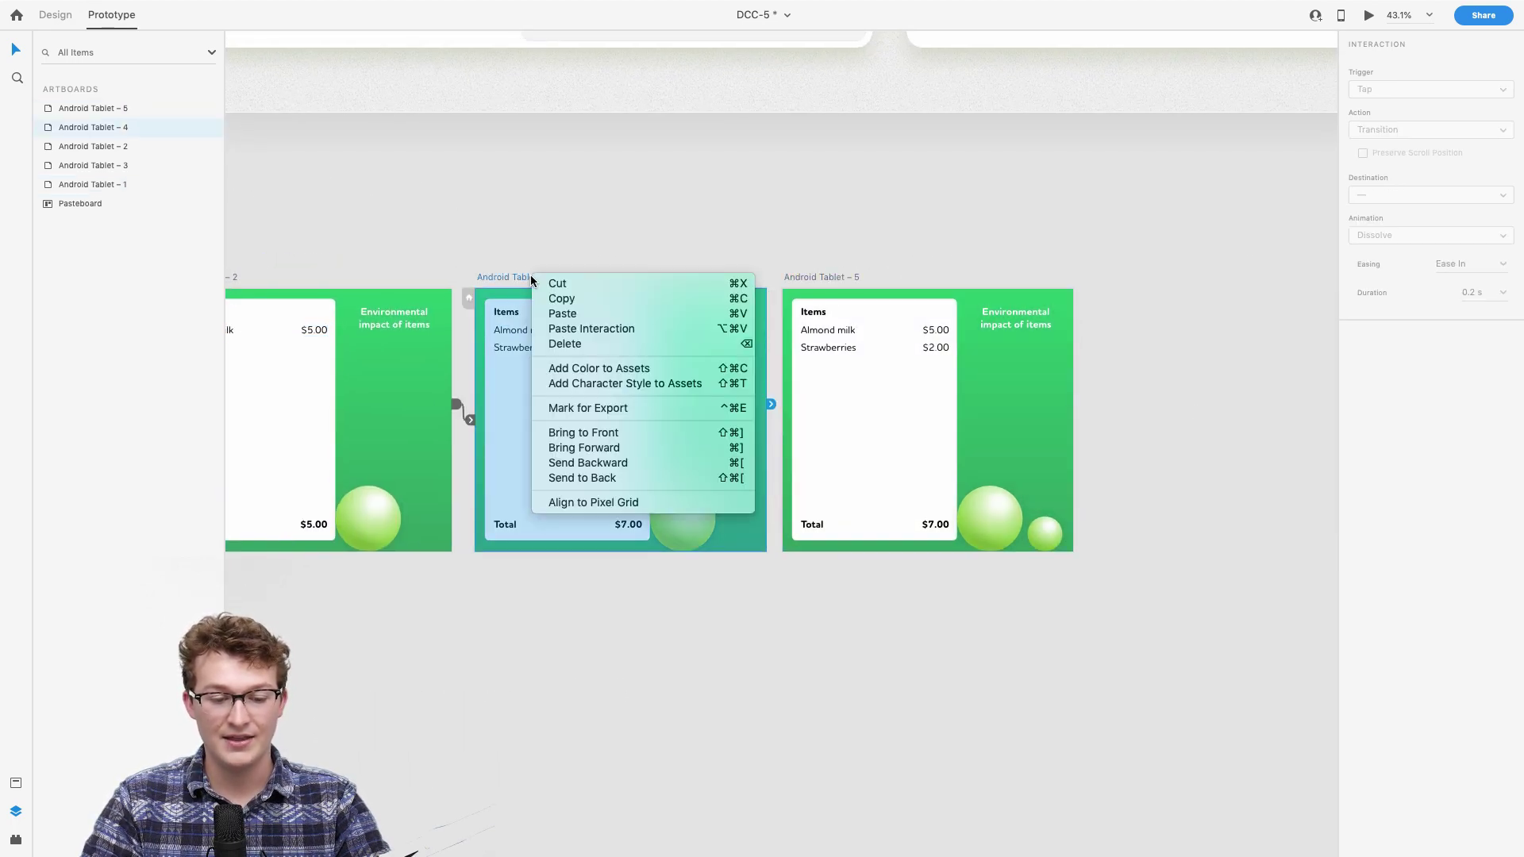
pyautogui.click(570, 327)
# Step: Redirect the pasted interaction on Android Tablet – 4 so that its destination is Android Tablet – 5
pyautogui.hscroll(-2, 570, 326)
pyautogui.scroll(-1, 570, 326)
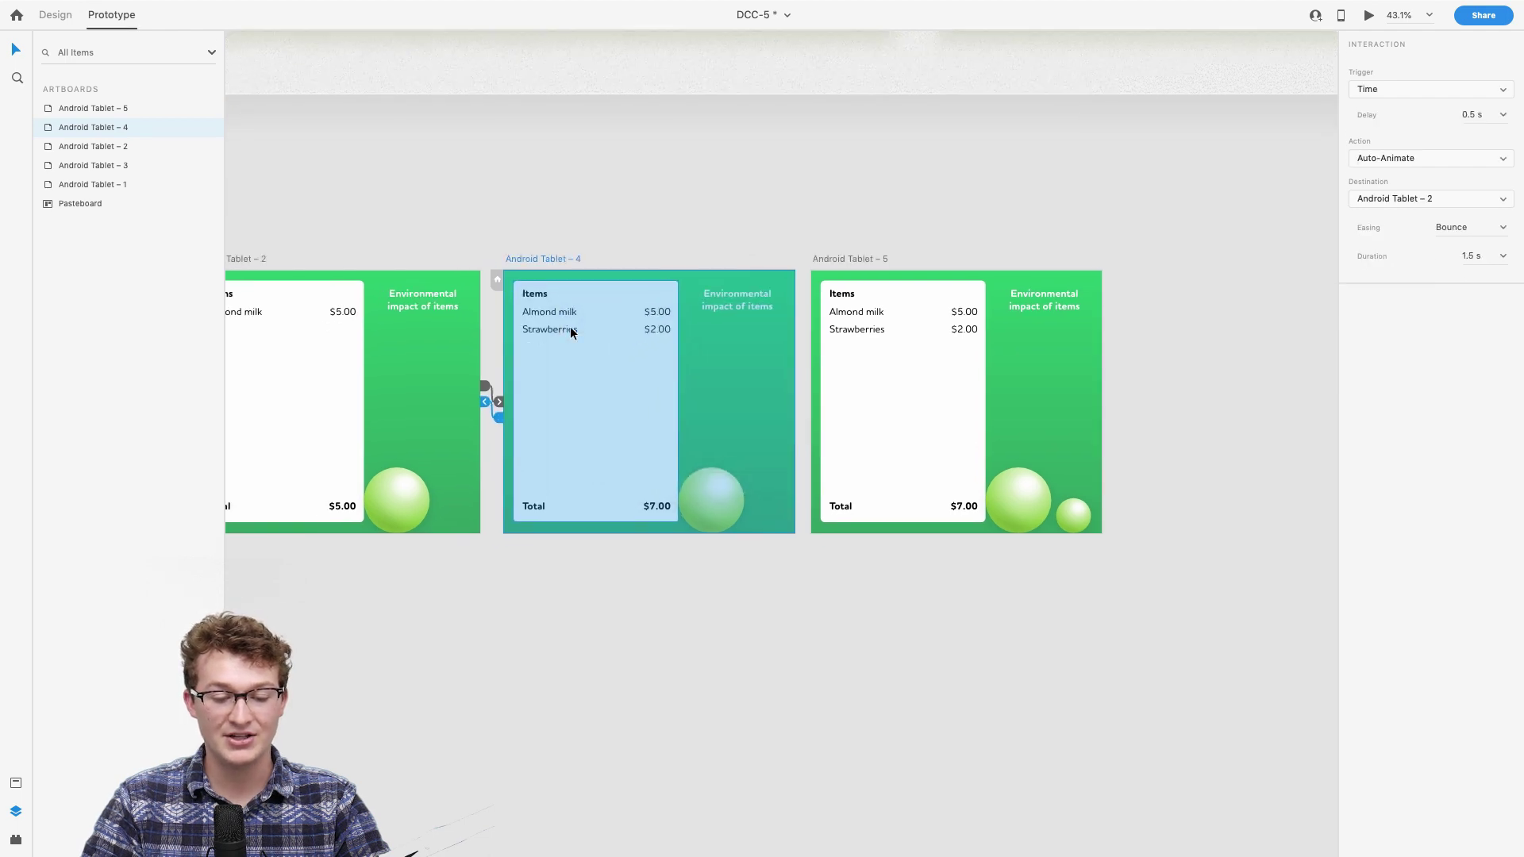
pyautogui.moveTo(499, 392); pyautogui.dragTo(947, 413)
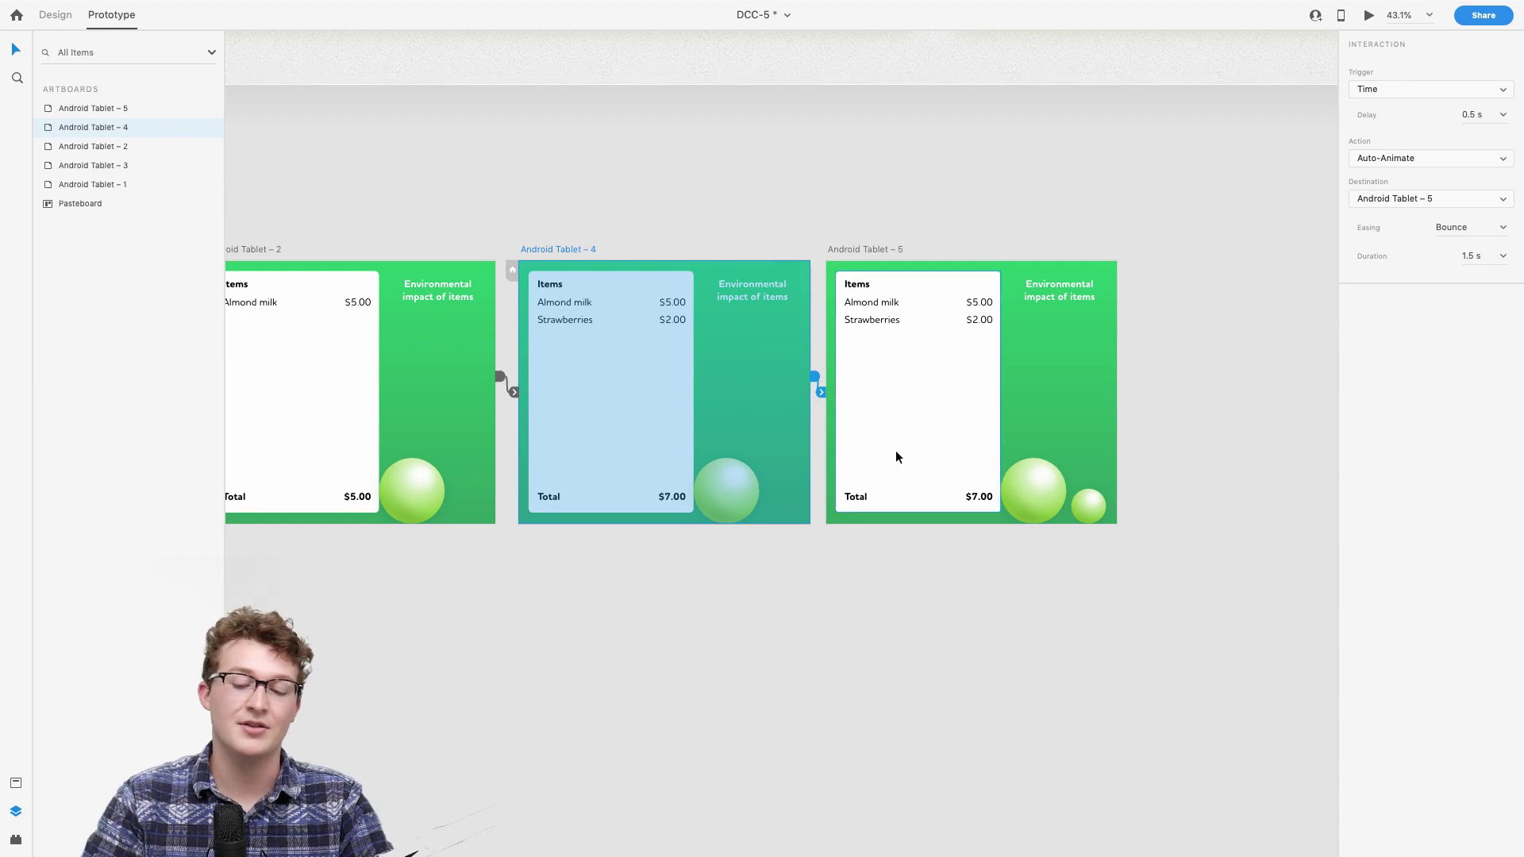
# Step: Preview the prototype full screen from Android Tablet – 3 through the small sphere's bounce, and close the preview
pyautogui.scroll(-3, 897, 449)
pyautogui.scroll(4, 898, 449)
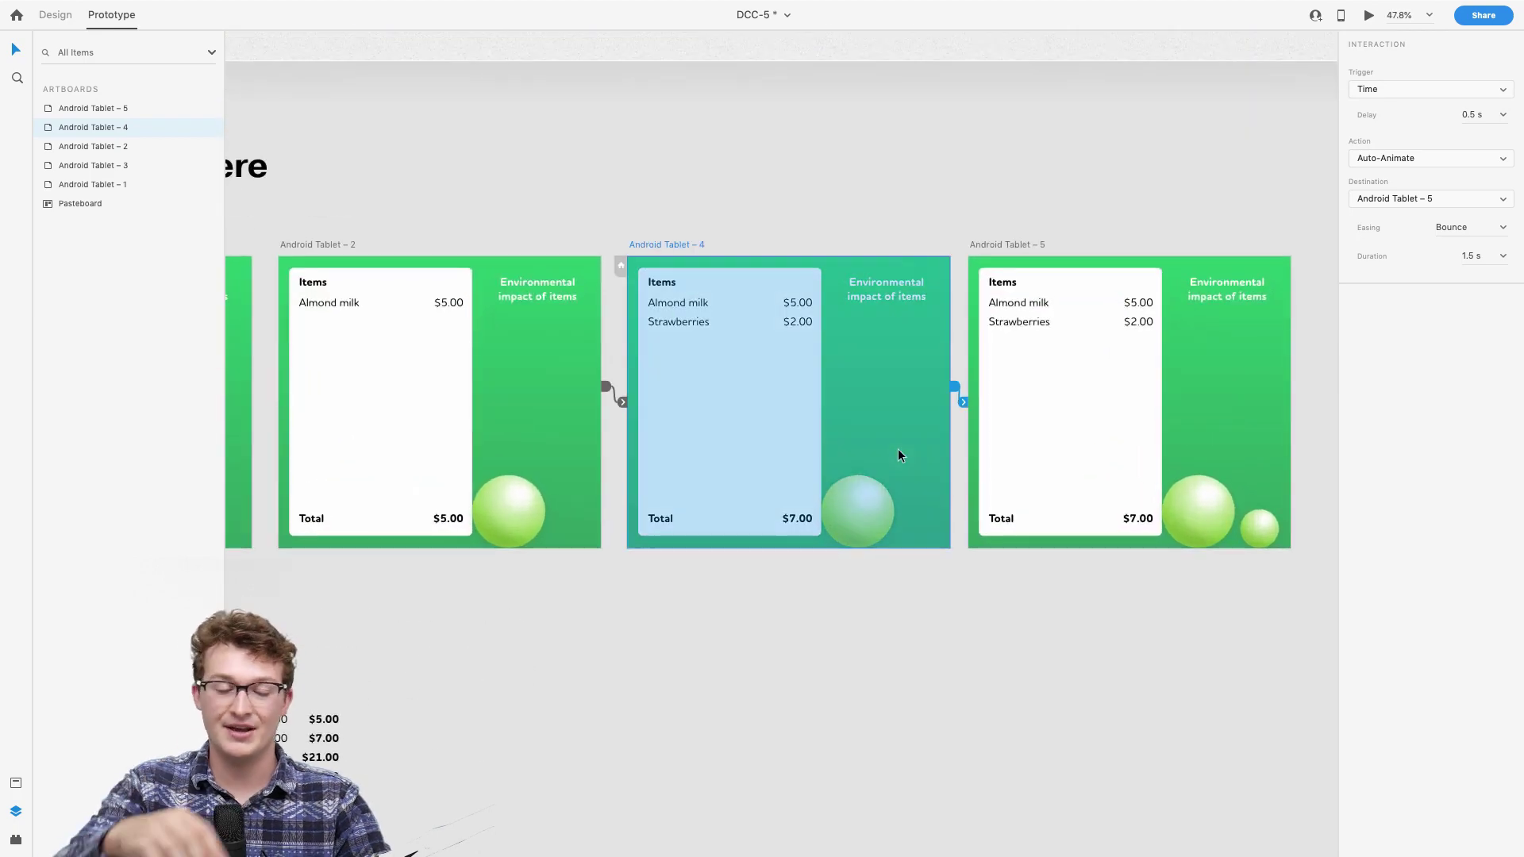
pyautogui.scroll(-3, 897, 449)
pyautogui.scroll(-3, 897, 449)
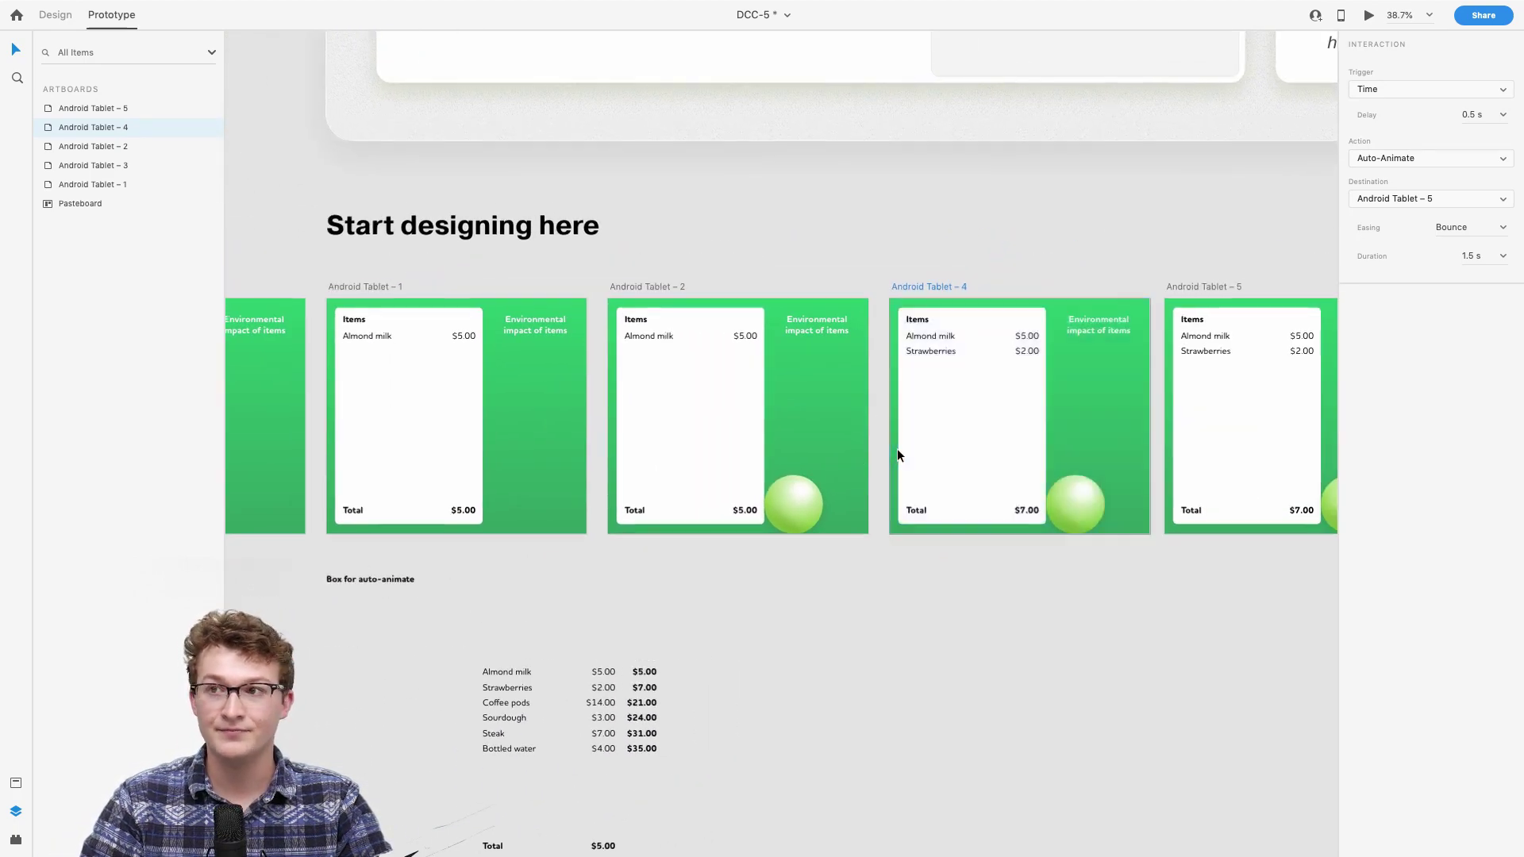
pyautogui.click(493, 435)
pyautogui.moveTo(1445, 8)
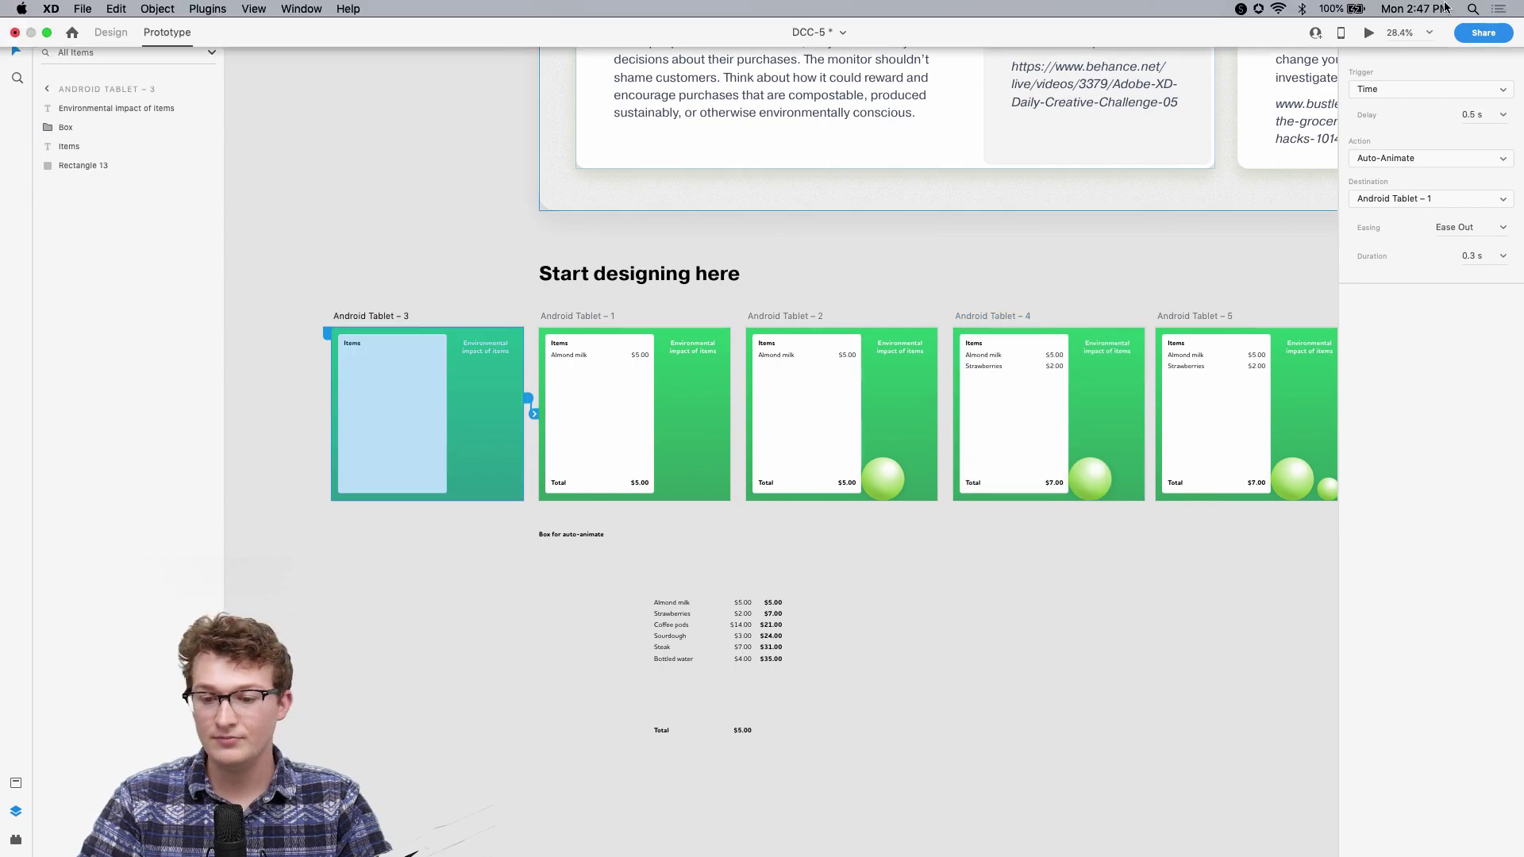
pyautogui.click(1368, 33)
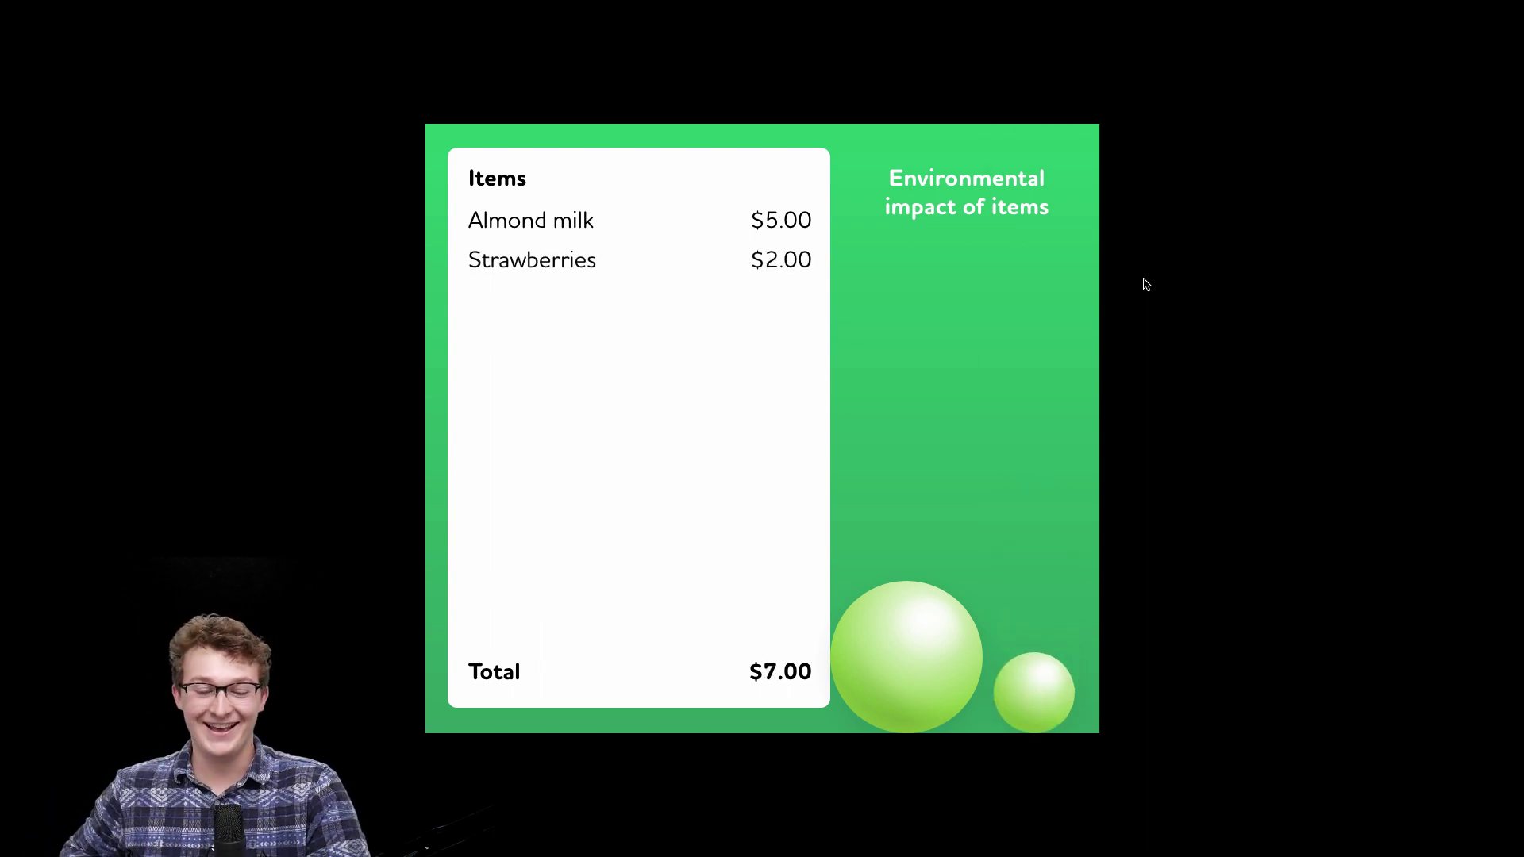
pyautogui.press('Escape')
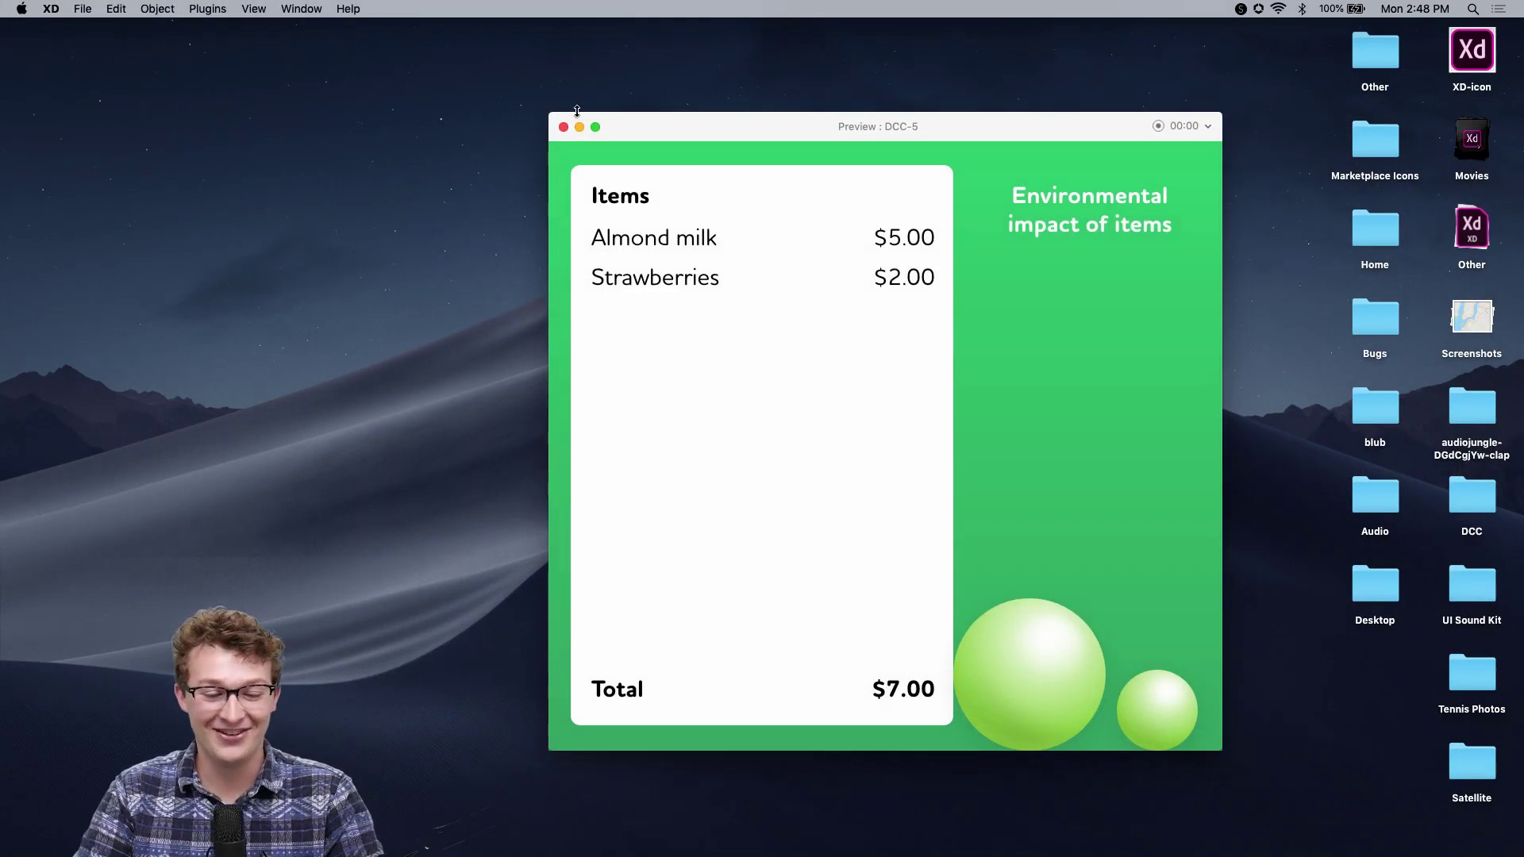
pyautogui.click(564, 127)
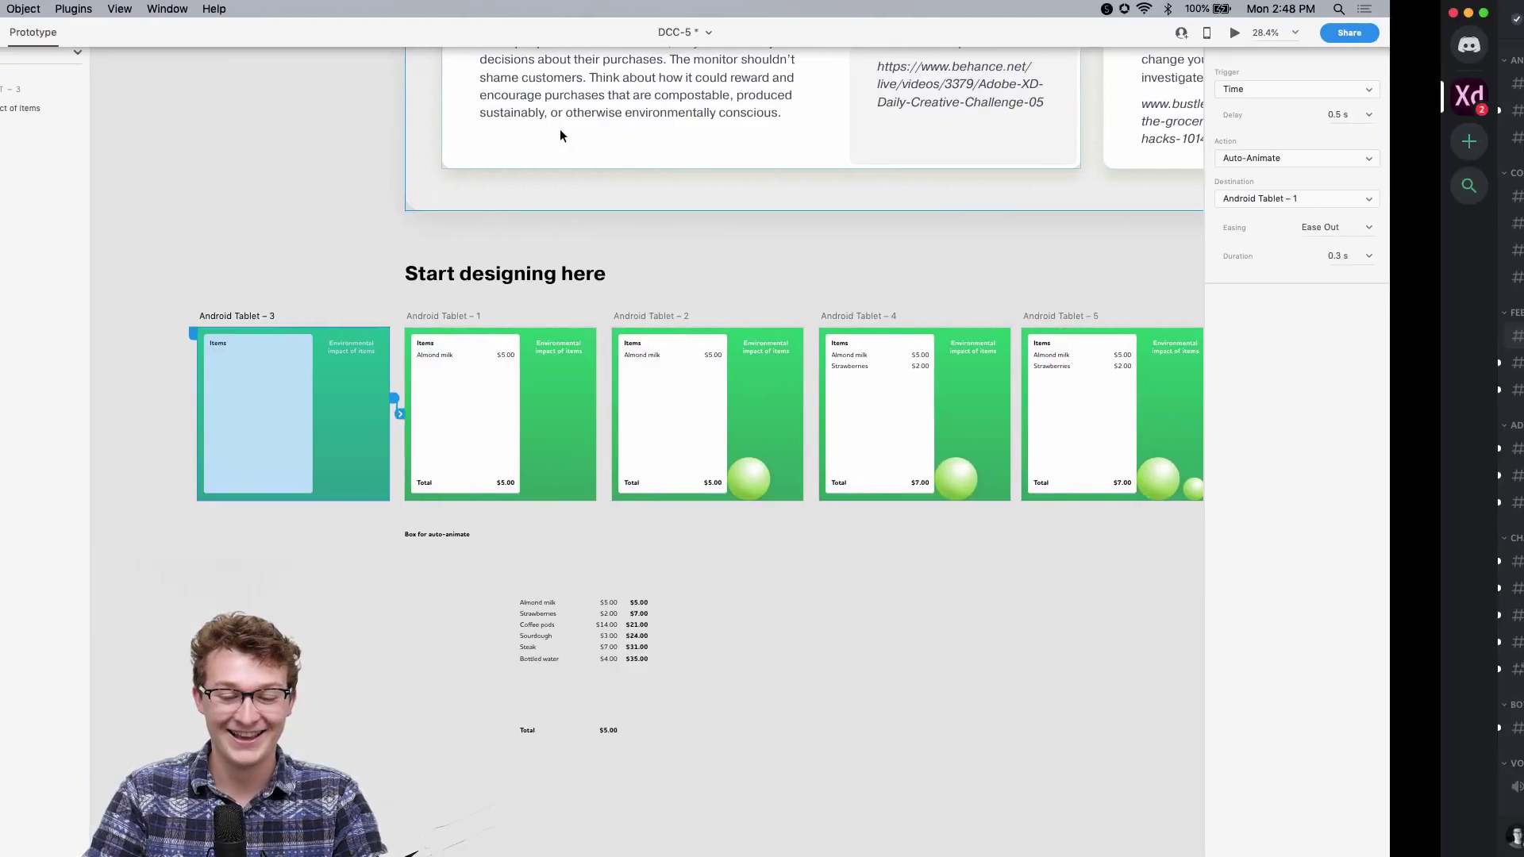
# Step: Duplicate the Android Tablet – 5 artboard to create the screen for the next item
pyautogui.scroll(5, 831, 338)
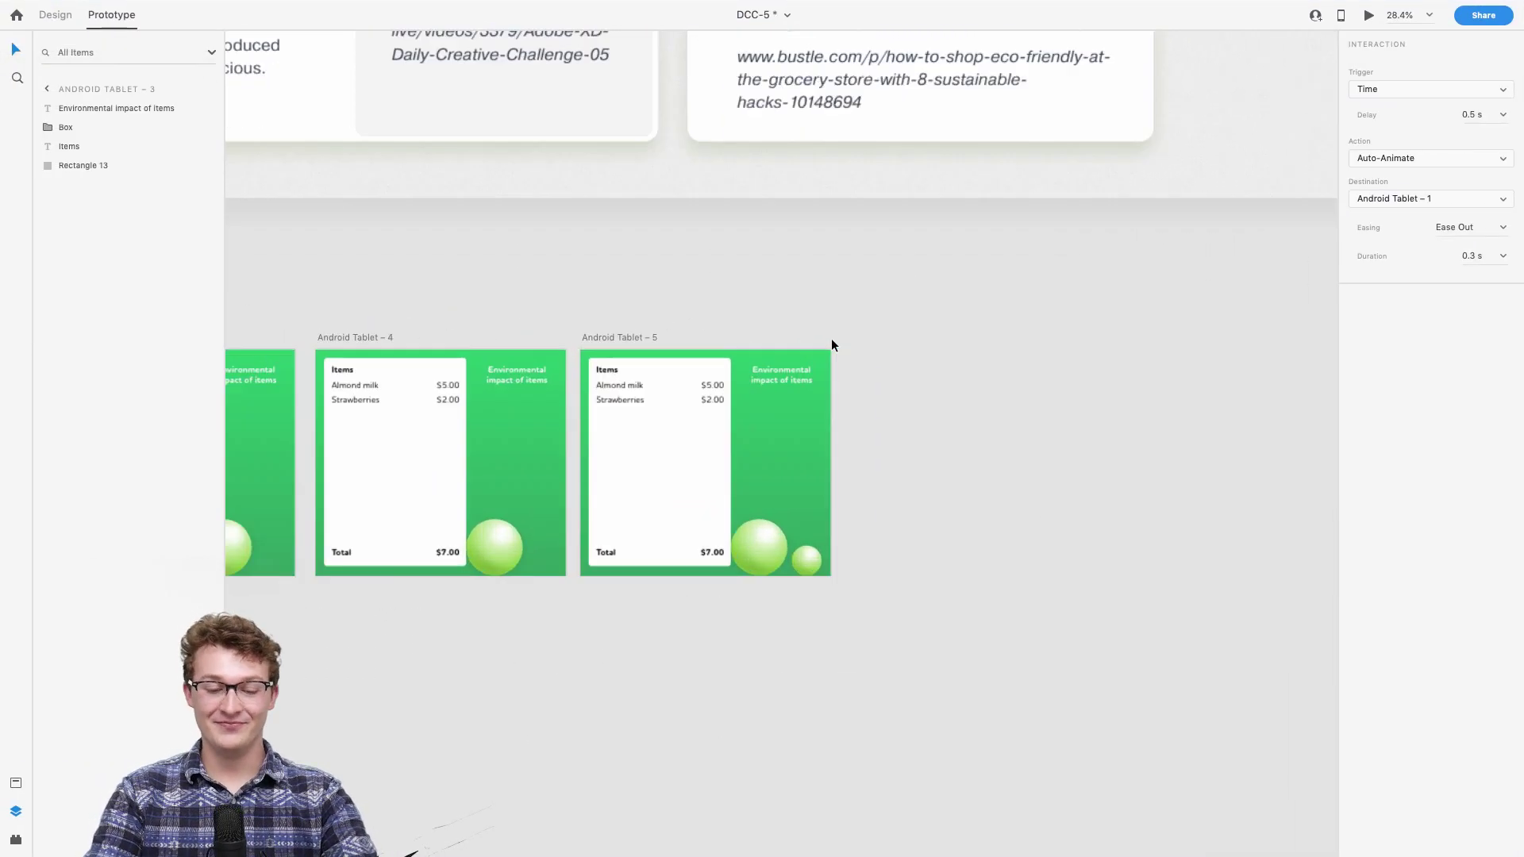
pyautogui.hscroll(3, 831, 338)
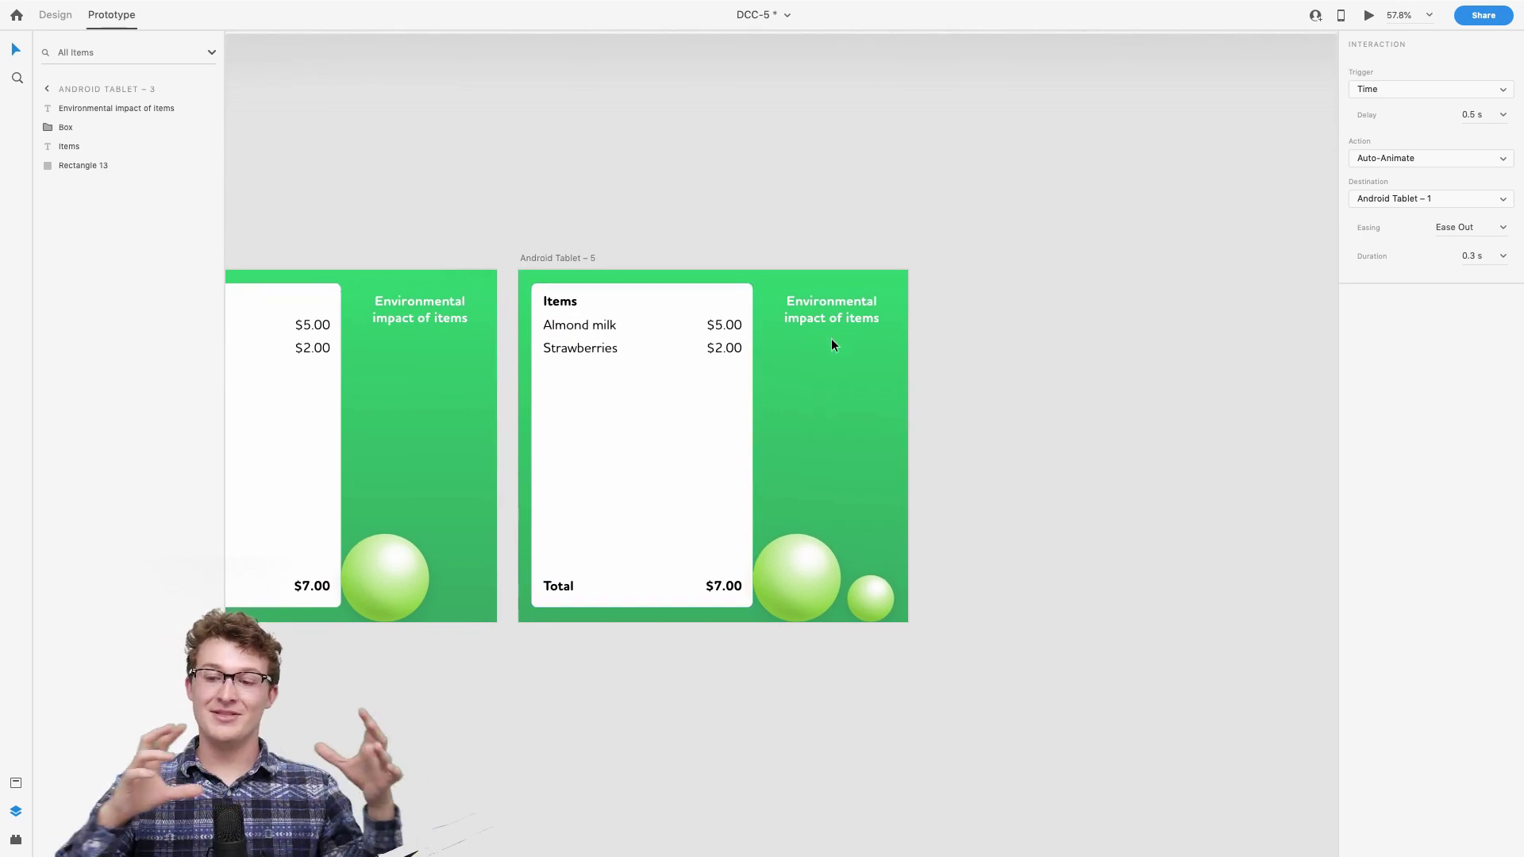
pyautogui.scroll(4, 670, 297)
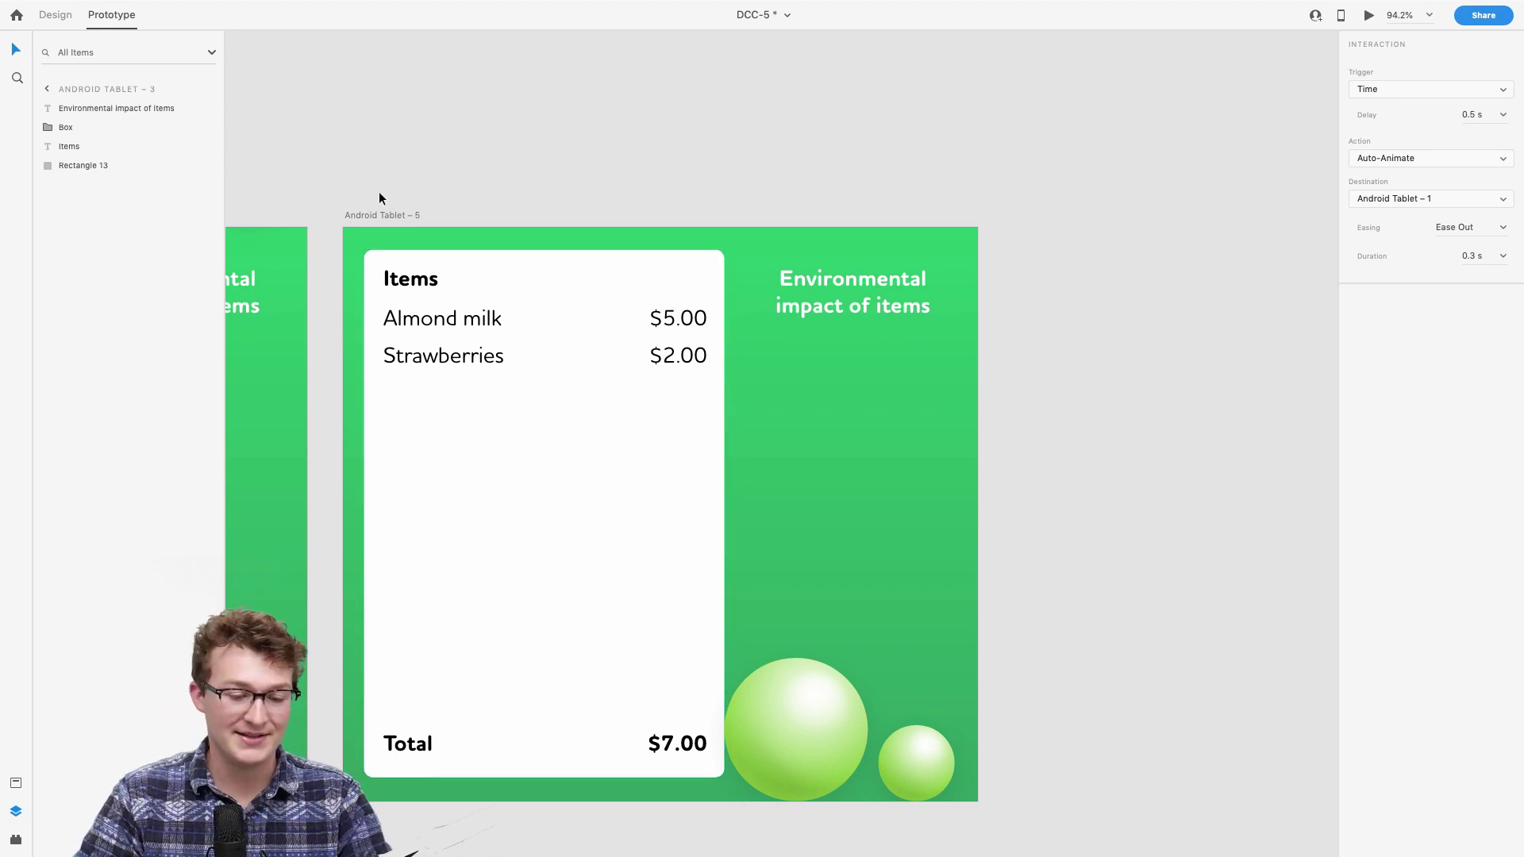
pyautogui.click(381, 213)
pyautogui.scroll(-5, 666, 325)
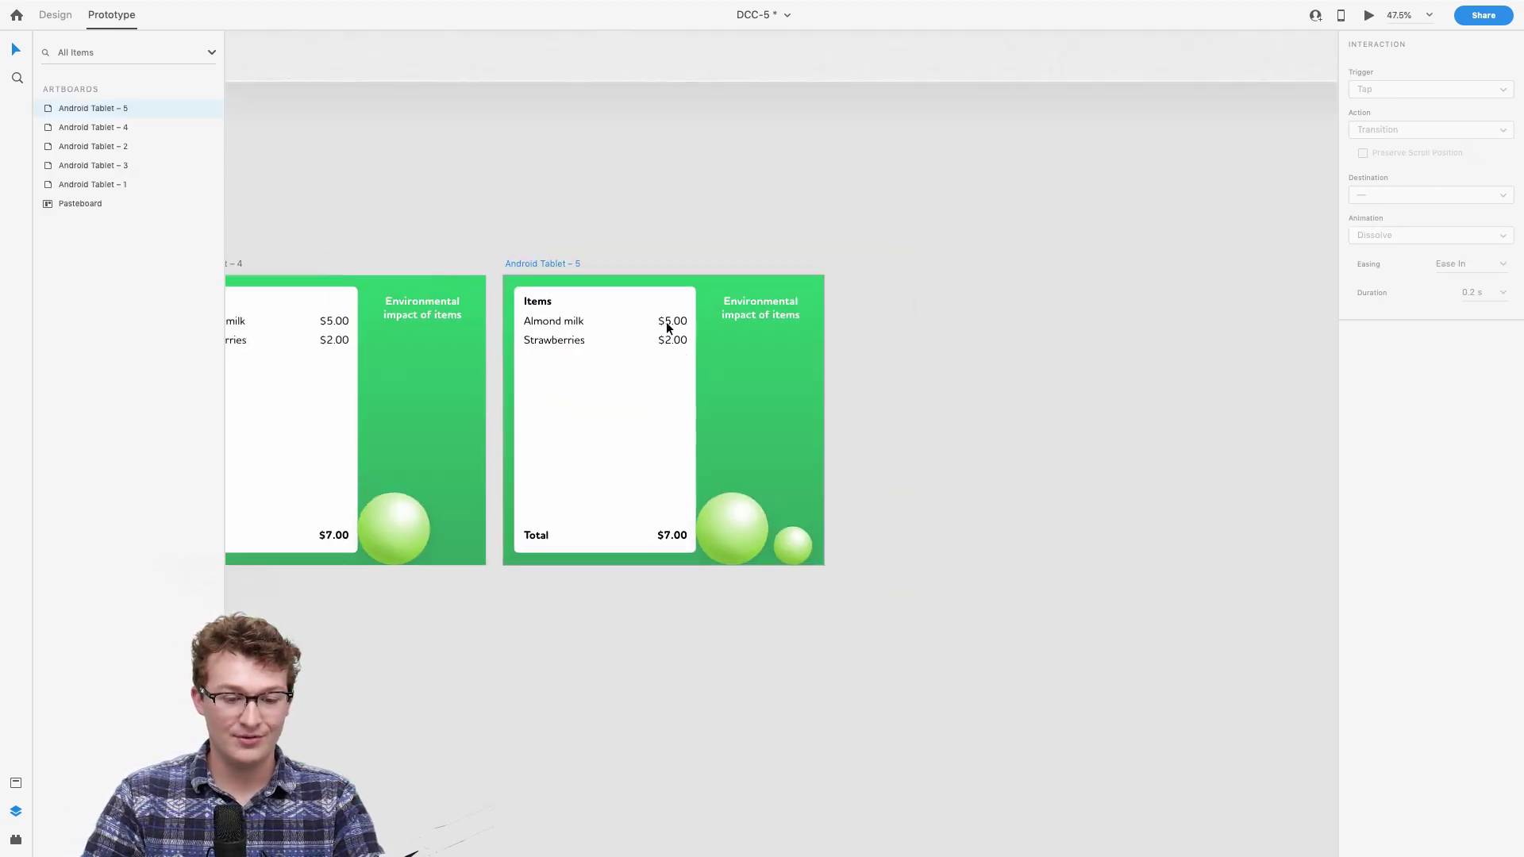
pyautogui.hotkey('ctrl', 'd')
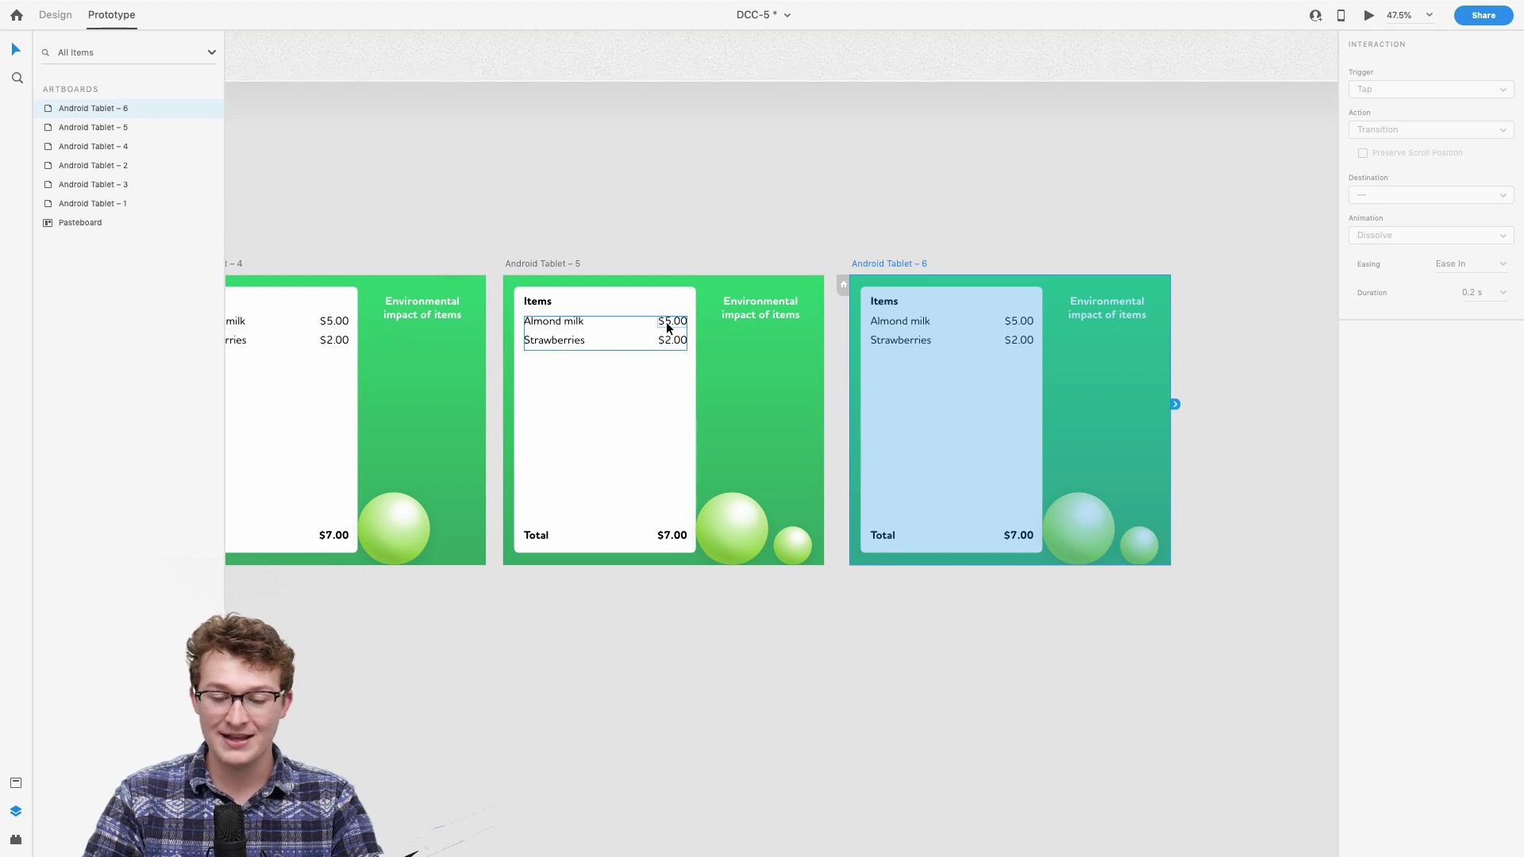
pyautogui.hscroll(2, 603, 317)
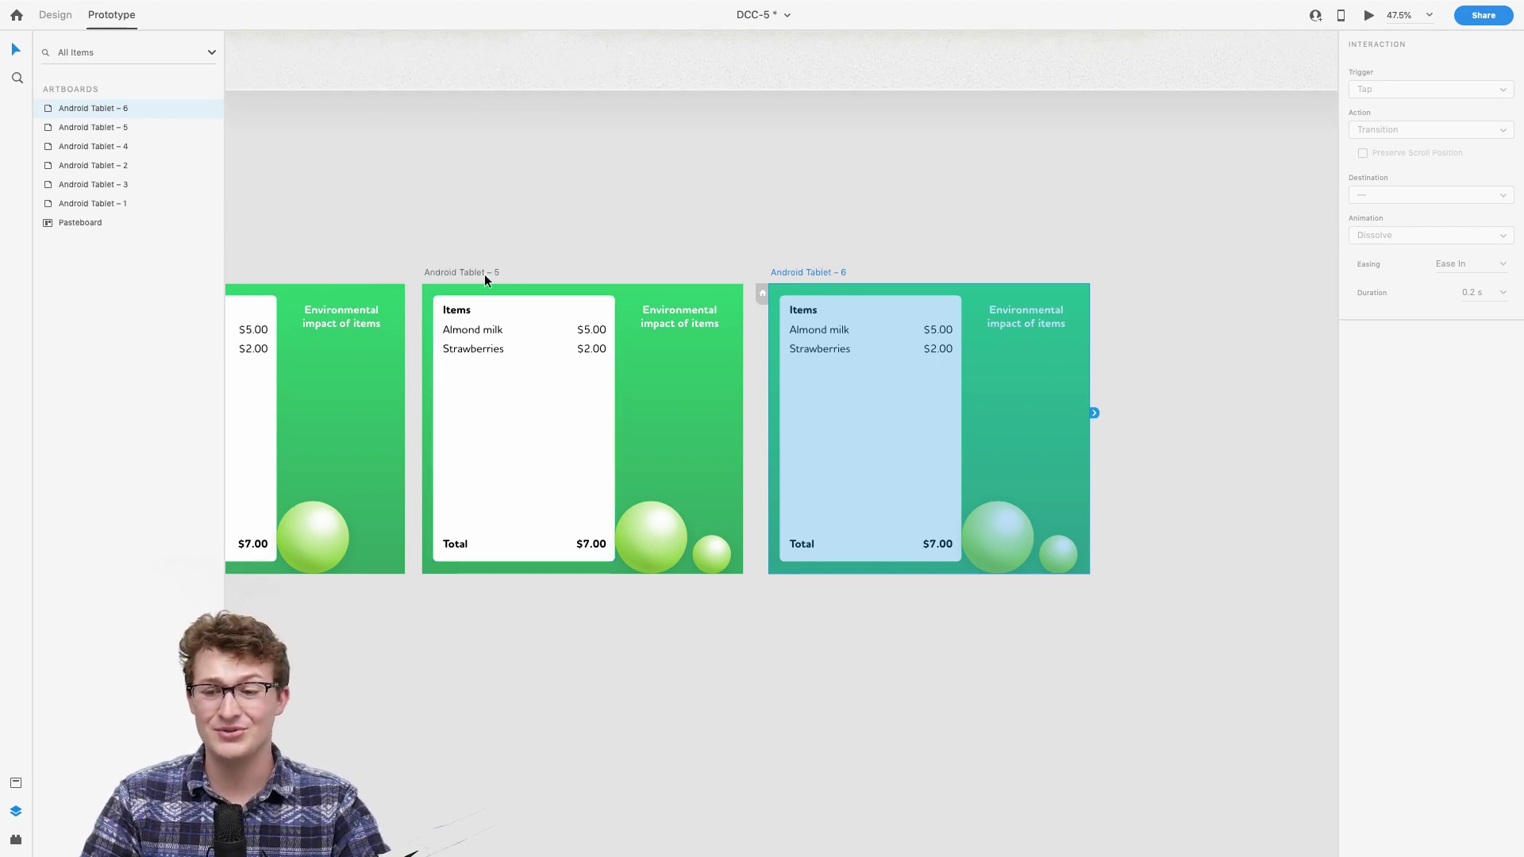
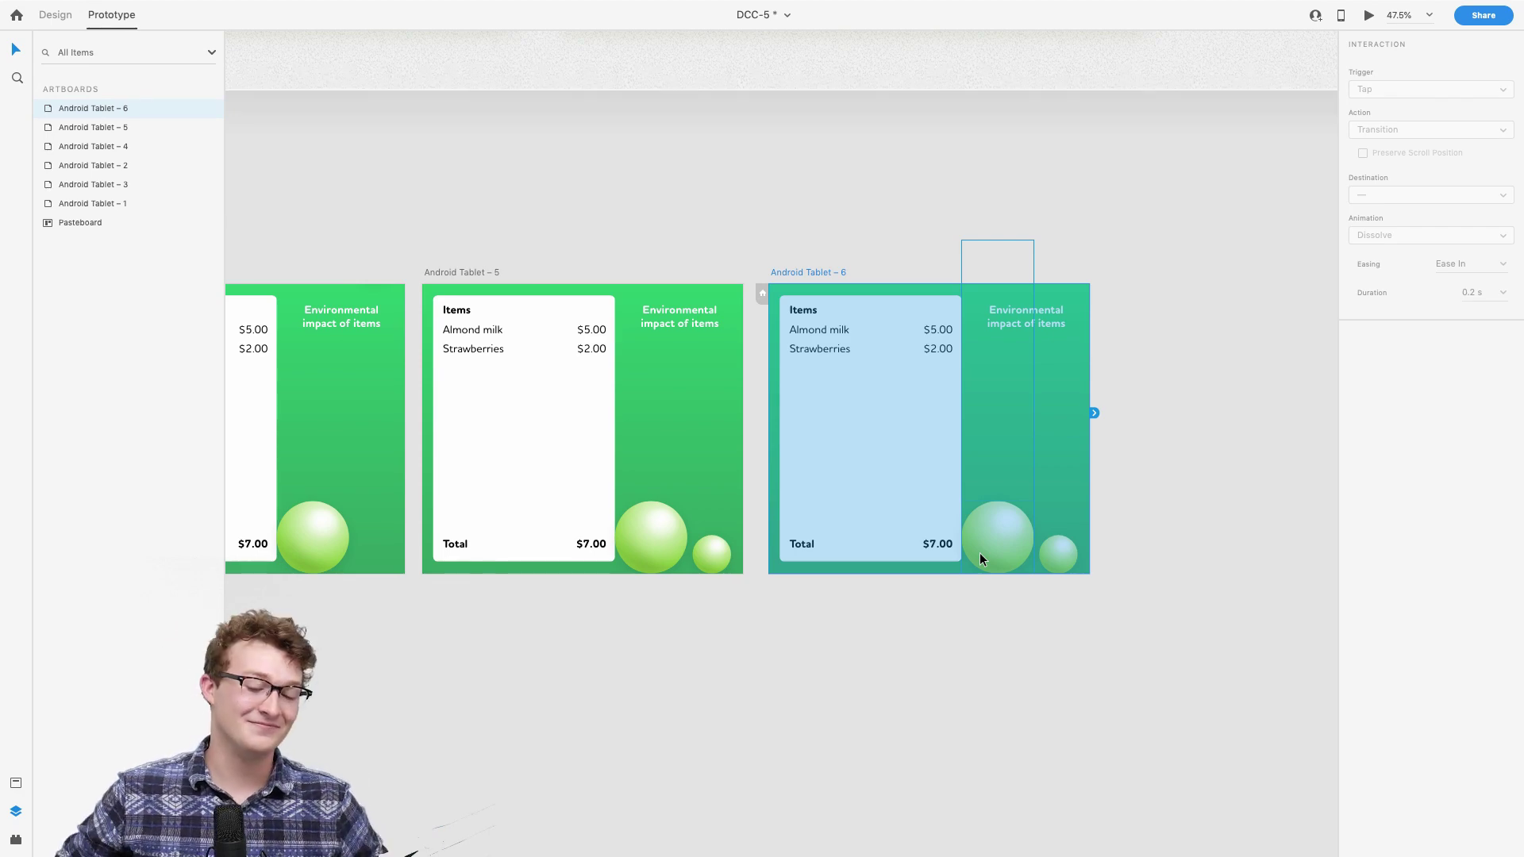
pyautogui.click(1137, 524)
pyautogui.hscroll(4, 1141, 524)
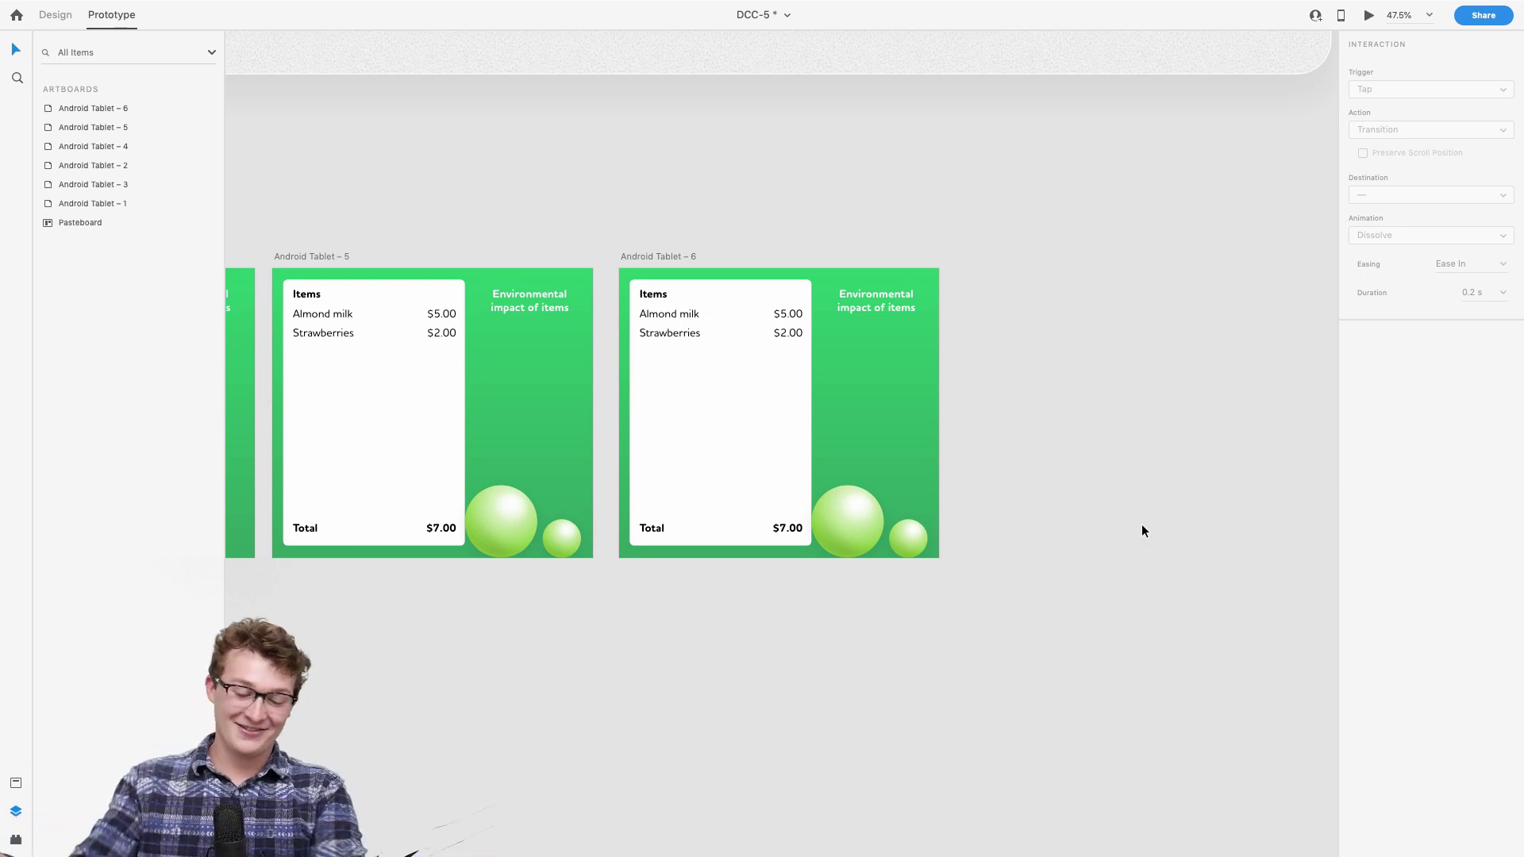
pyautogui.scroll(1, 989, 492)
pyautogui.hscroll(1, 989, 492)
pyautogui.click(882, 548)
pyautogui.scroll(5, 887, 547)
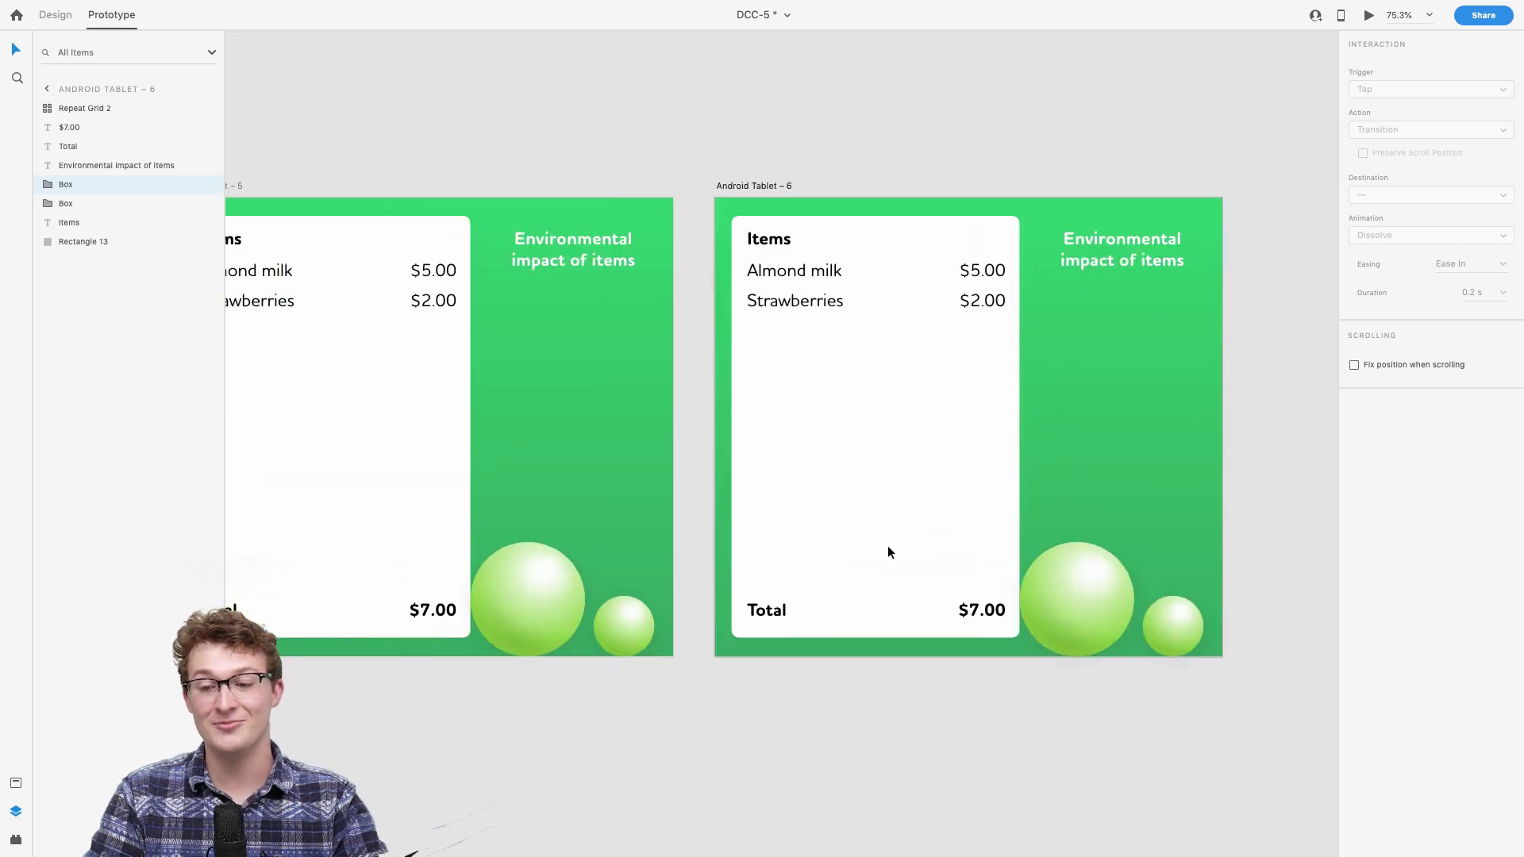
pyautogui.hscroll(5, 887, 546)
pyautogui.scroll(1, 887, 546)
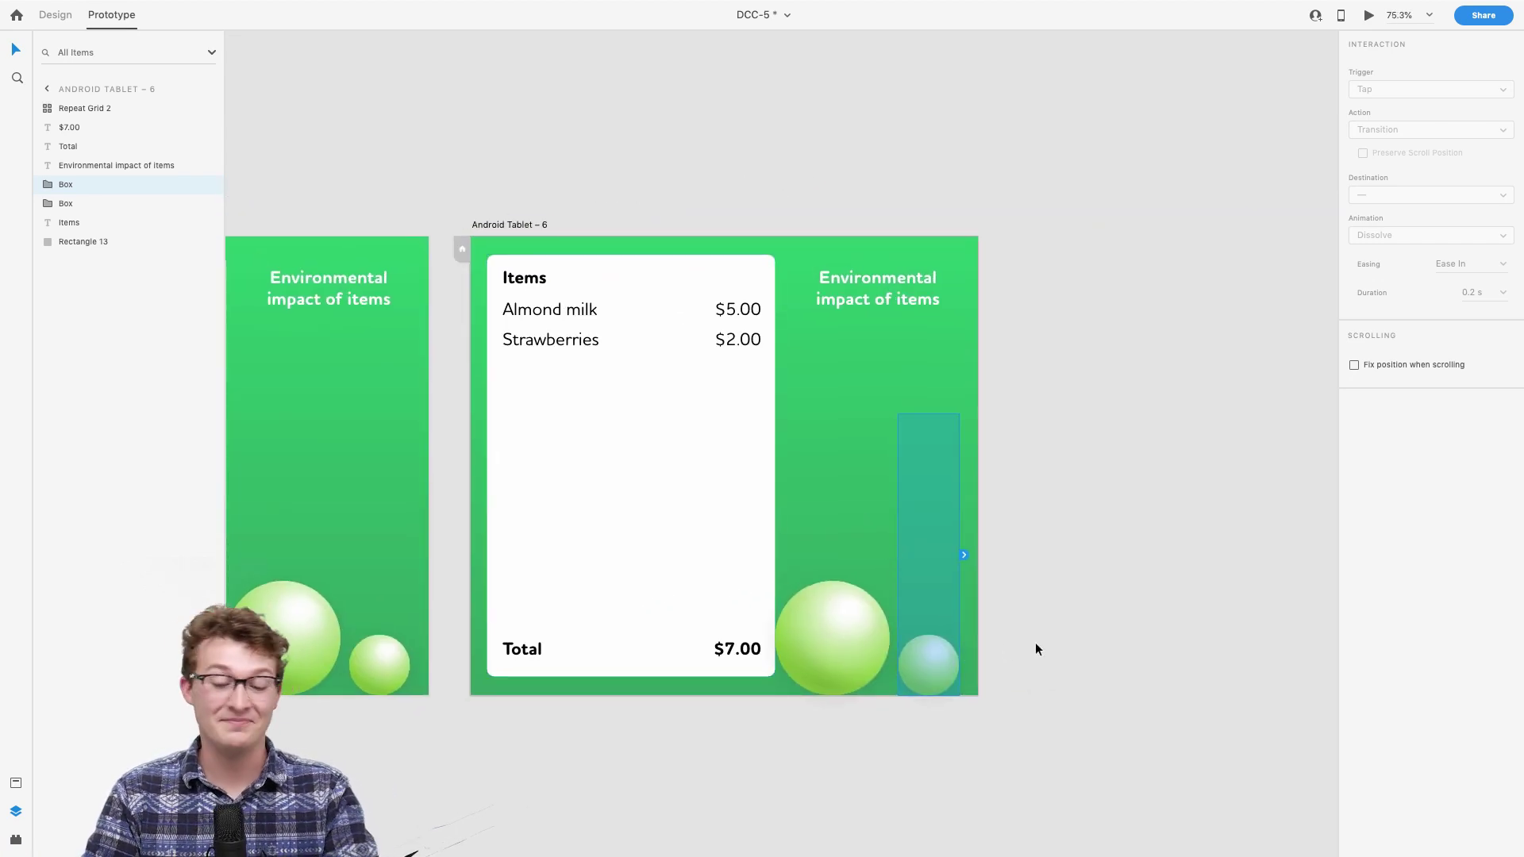
pyautogui.scroll(-3, 1036, 649)
pyautogui.scroll(3, 1036, 649)
pyautogui.hscroll(1, 1036, 649)
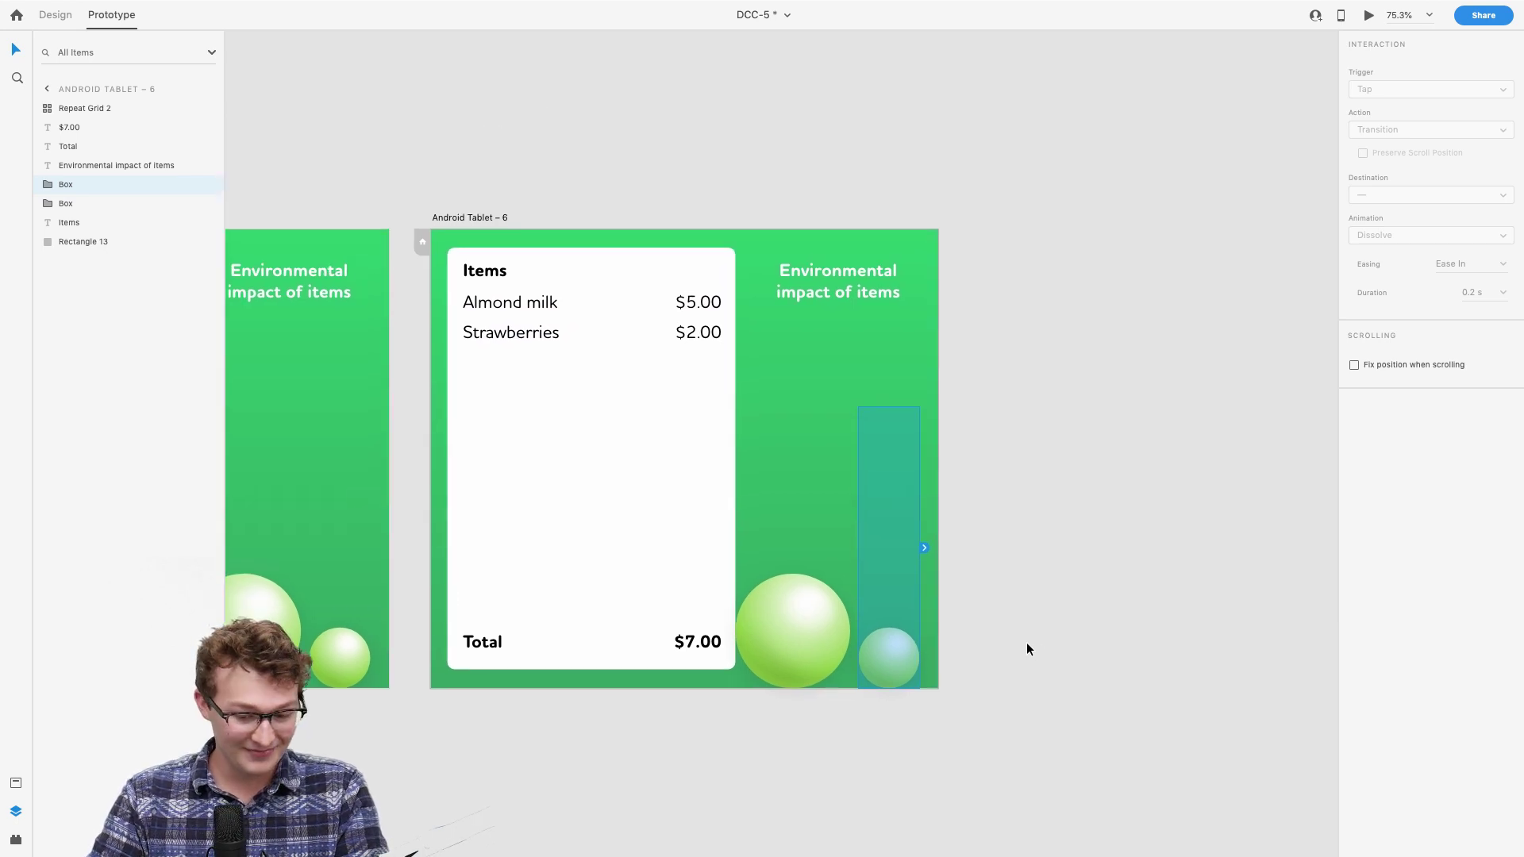
pyautogui.hscroll(-2, 1134, 544)
pyautogui.scroll(1, 1133, 544)
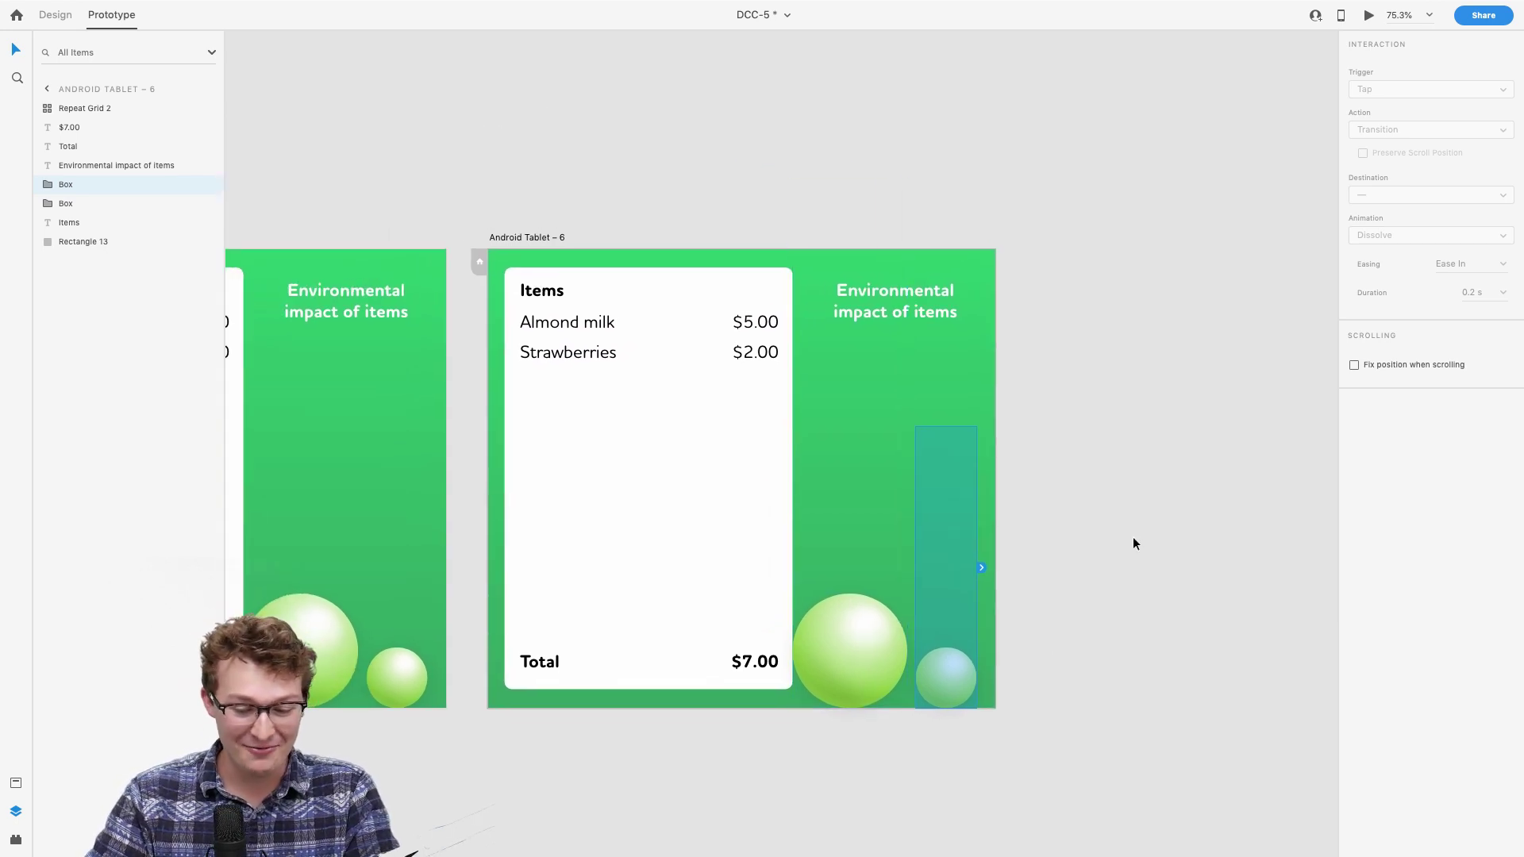
pyautogui.click(725, 425)
pyautogui.scroll(-5, 725, 419)
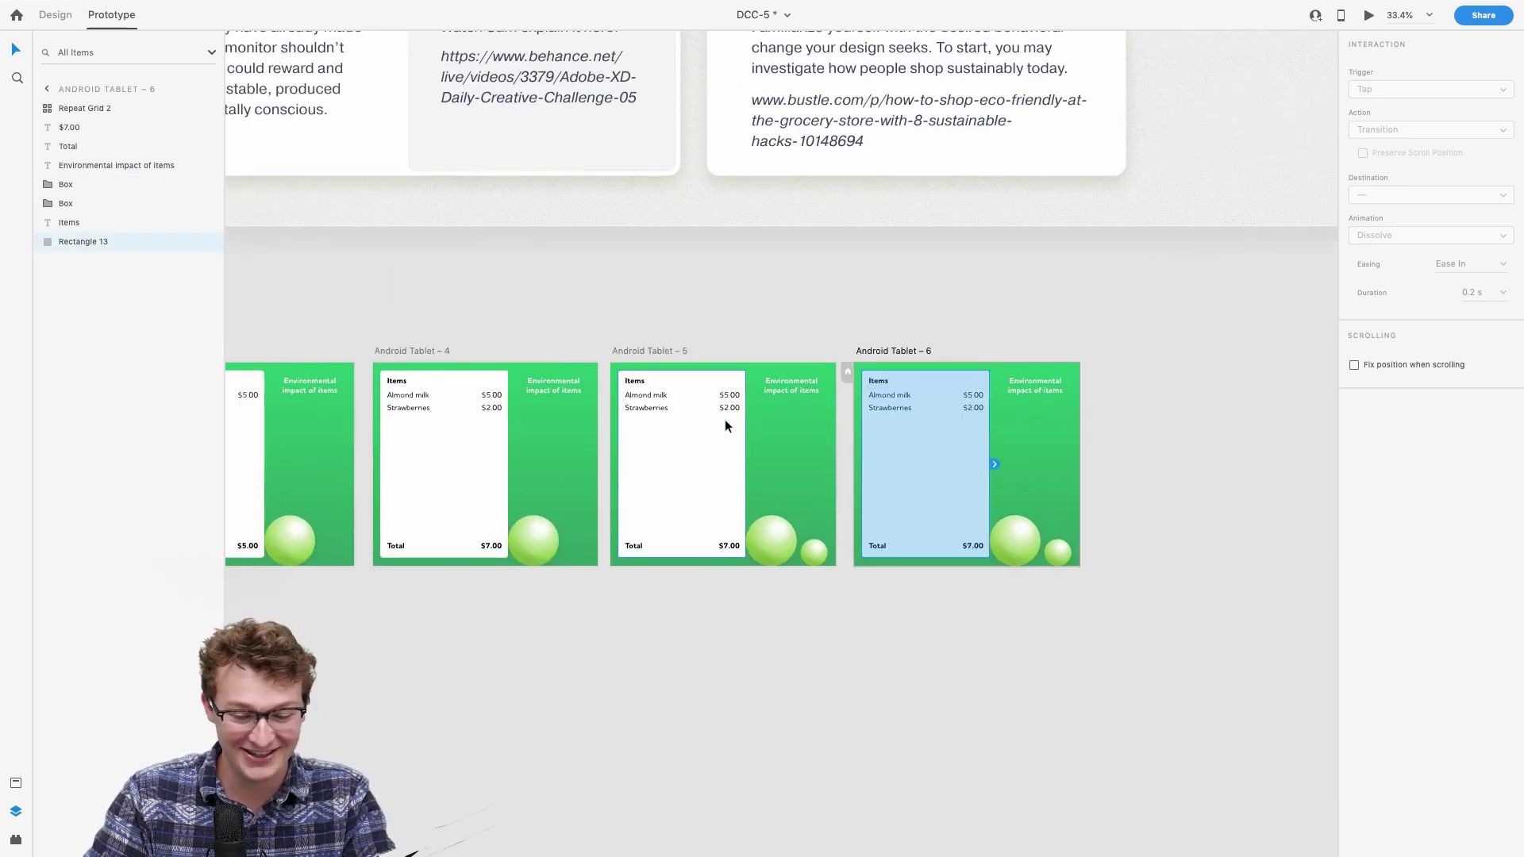
pyautogui.click(720, 435)
pyautogui.click(928, 443)
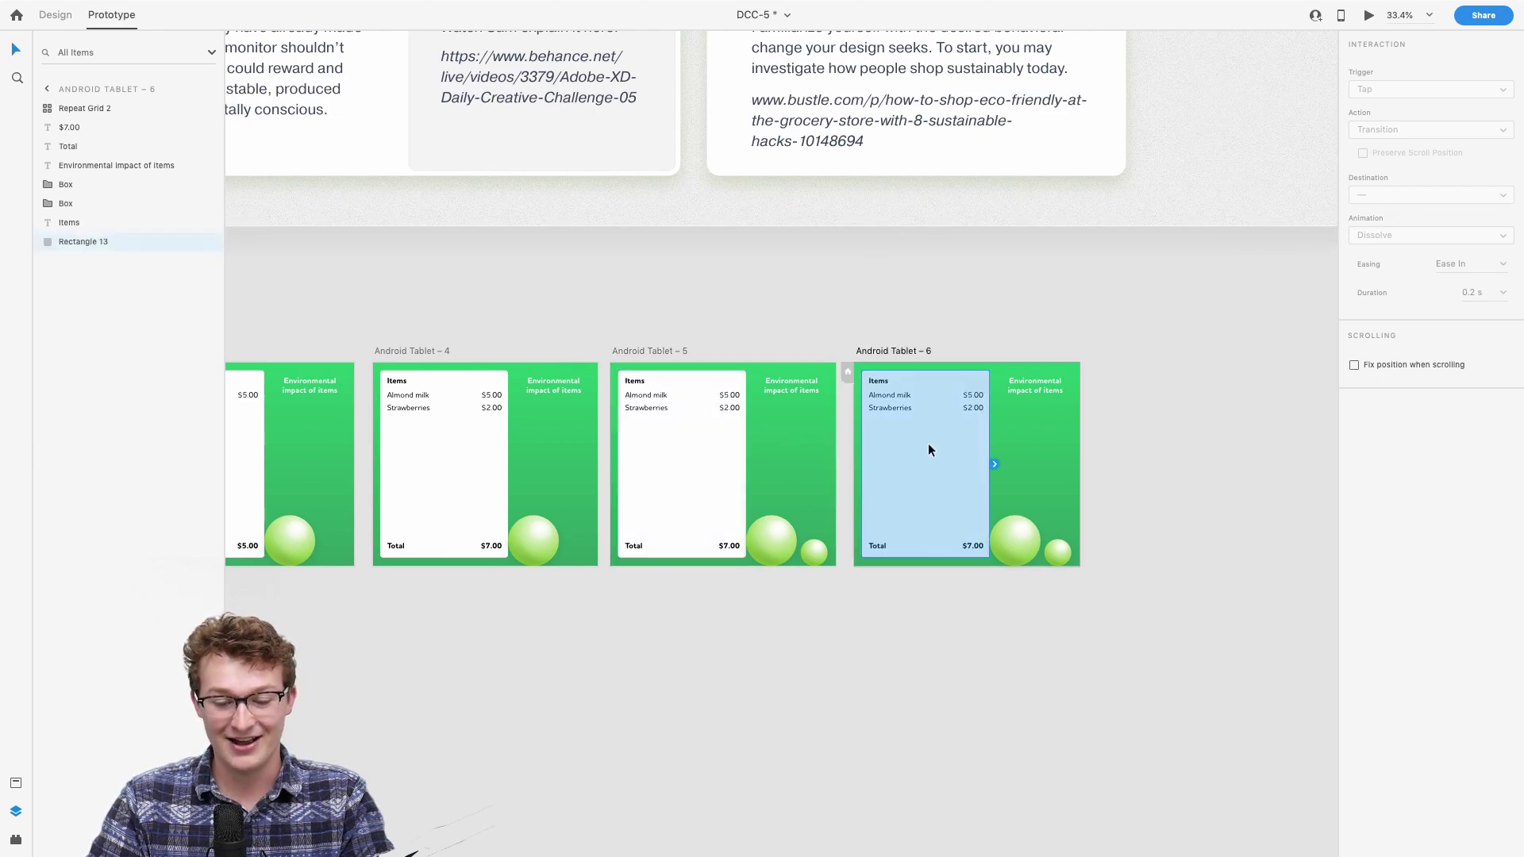
# Step: Select the item list repeat grid on Android Tablet – 6 and switch to Design mode
pyautogui.scroll(5, 927, 443)
pyautogui.click(840, 379)
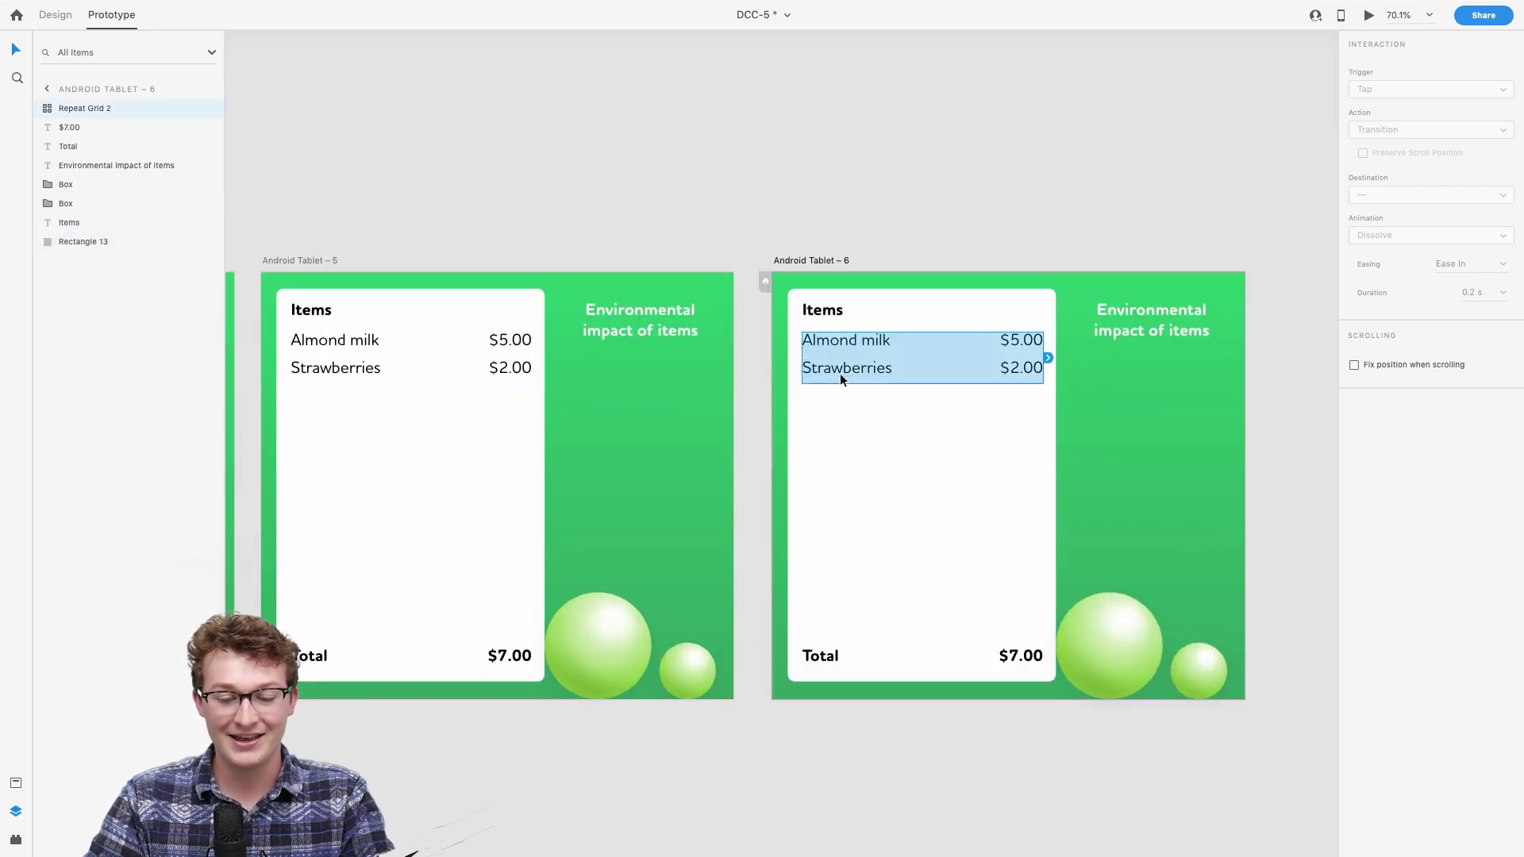
pyautogui.click(56, 15)
# Step: Try extending the item list on Android Tablet – 6 by a third row
pyautogui.moveTo(918, 386); pyautogui.dragTo(913, 410)
# Step: Inspect the Coffee pods row in the pasteboard item list and select the whole repeat grid of items and prices
pyautogui.scroll(-6, 913, 410)
pyautogui.hscroll(-5, 913, 410)
pyautogui.scroll(2, 913, 409)
pyautogui.scroll(6, 646, 379)
pyautogui.doubleClick(294, 443)
pyautogui.doubleClick(294, 441)
pyautogui.press('Escape')
pyautogui.hscroll(-3, 479, 279)
pyautogui.moveTo(480, 274); pyautogui.dragTo(745, 579)
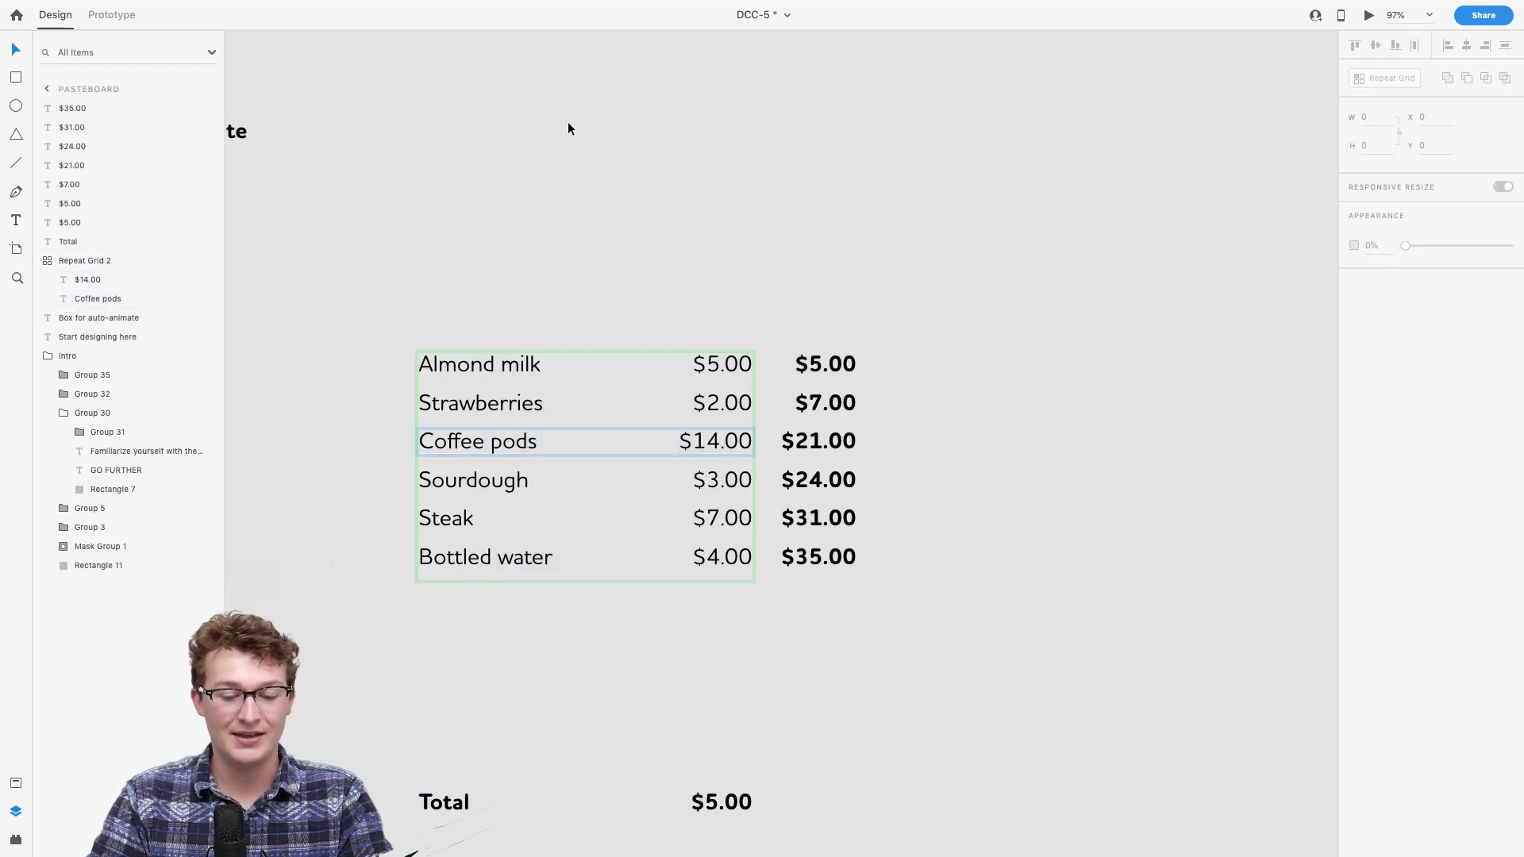
pyautogui.moveTo(414, 286); pyautogui.dragTo(713, 564)
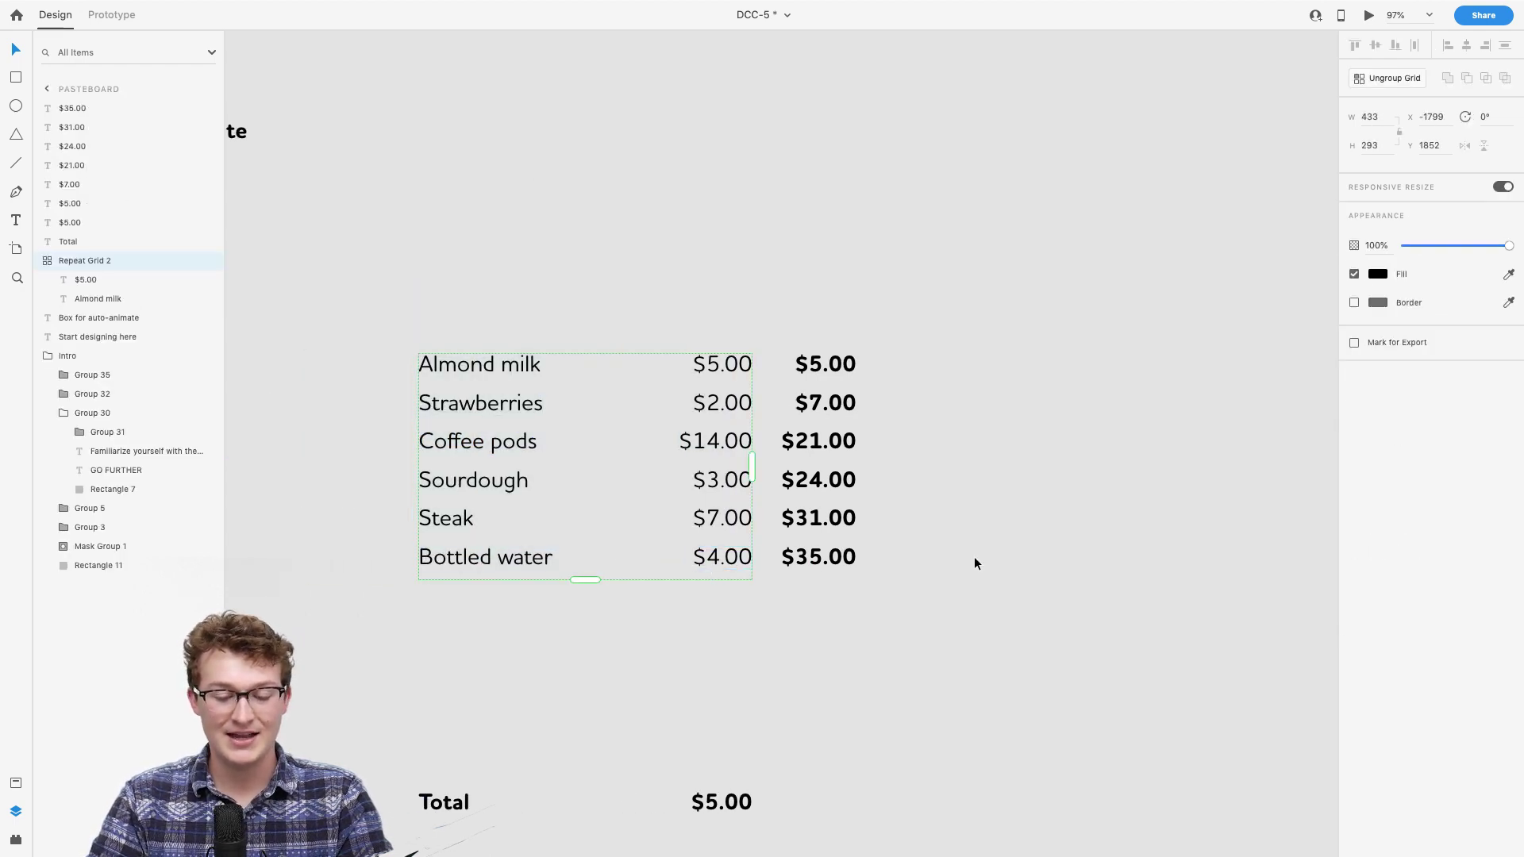
# Step: Reselect the item list on Android Tablet – 6 and undo the addition of its third row
pyautogui.scroll(10, 974, 556)
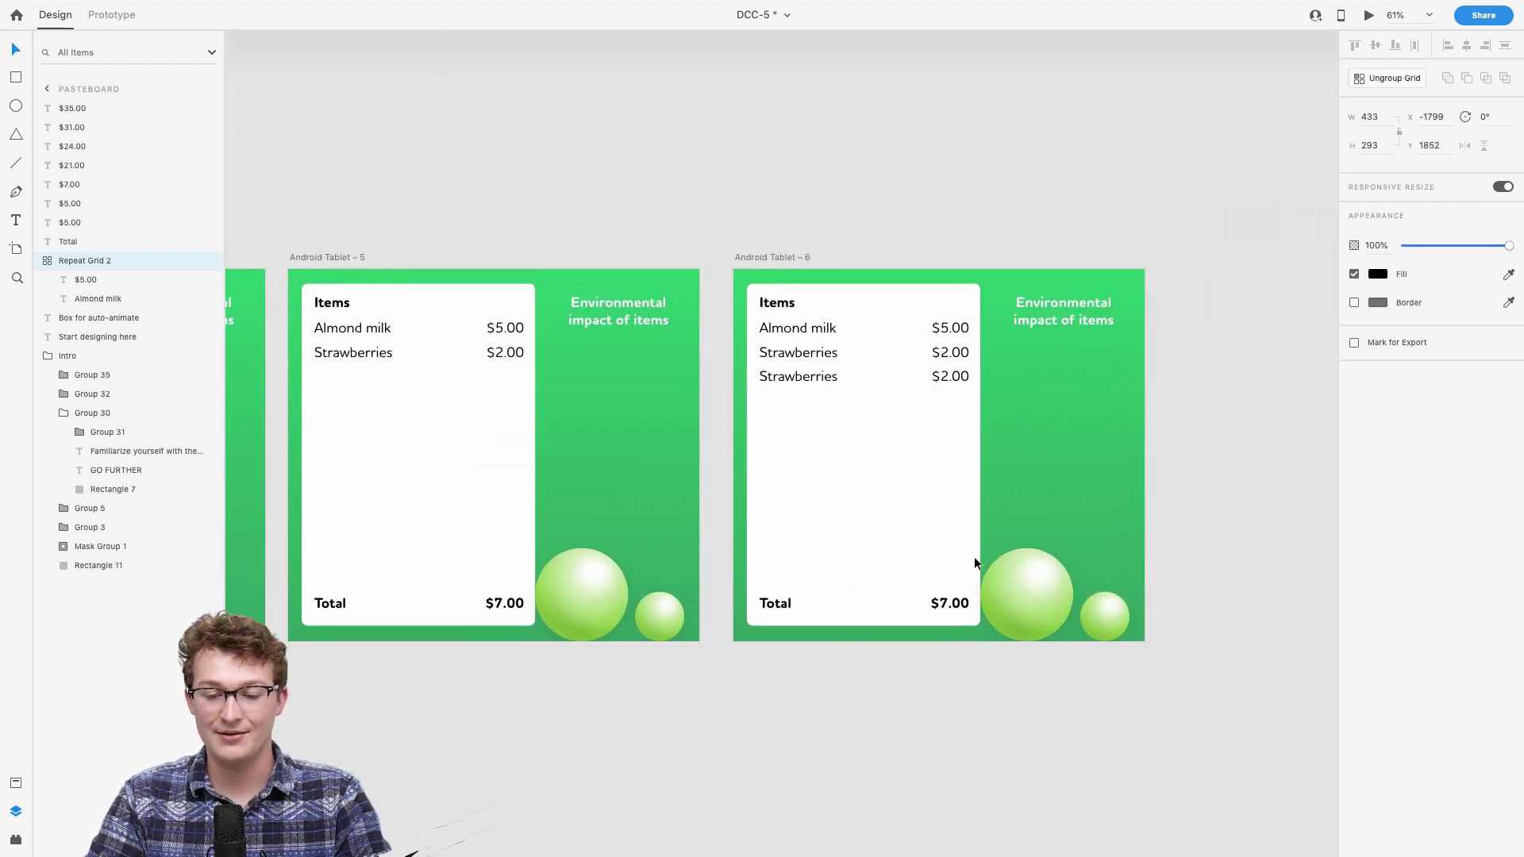
pyautogui.hscroll(1, 974, 555)
pyautogui.click(794, 376)
pyautogui.moveTo(837, 387)
pyautogui.mouseDown()
pyautogui.moveTo(844, 531)
pyautogui.moveTo(843, 390)
pyautogui.mouseUp()
pyautogui.hotkey('ctrl', 'z')
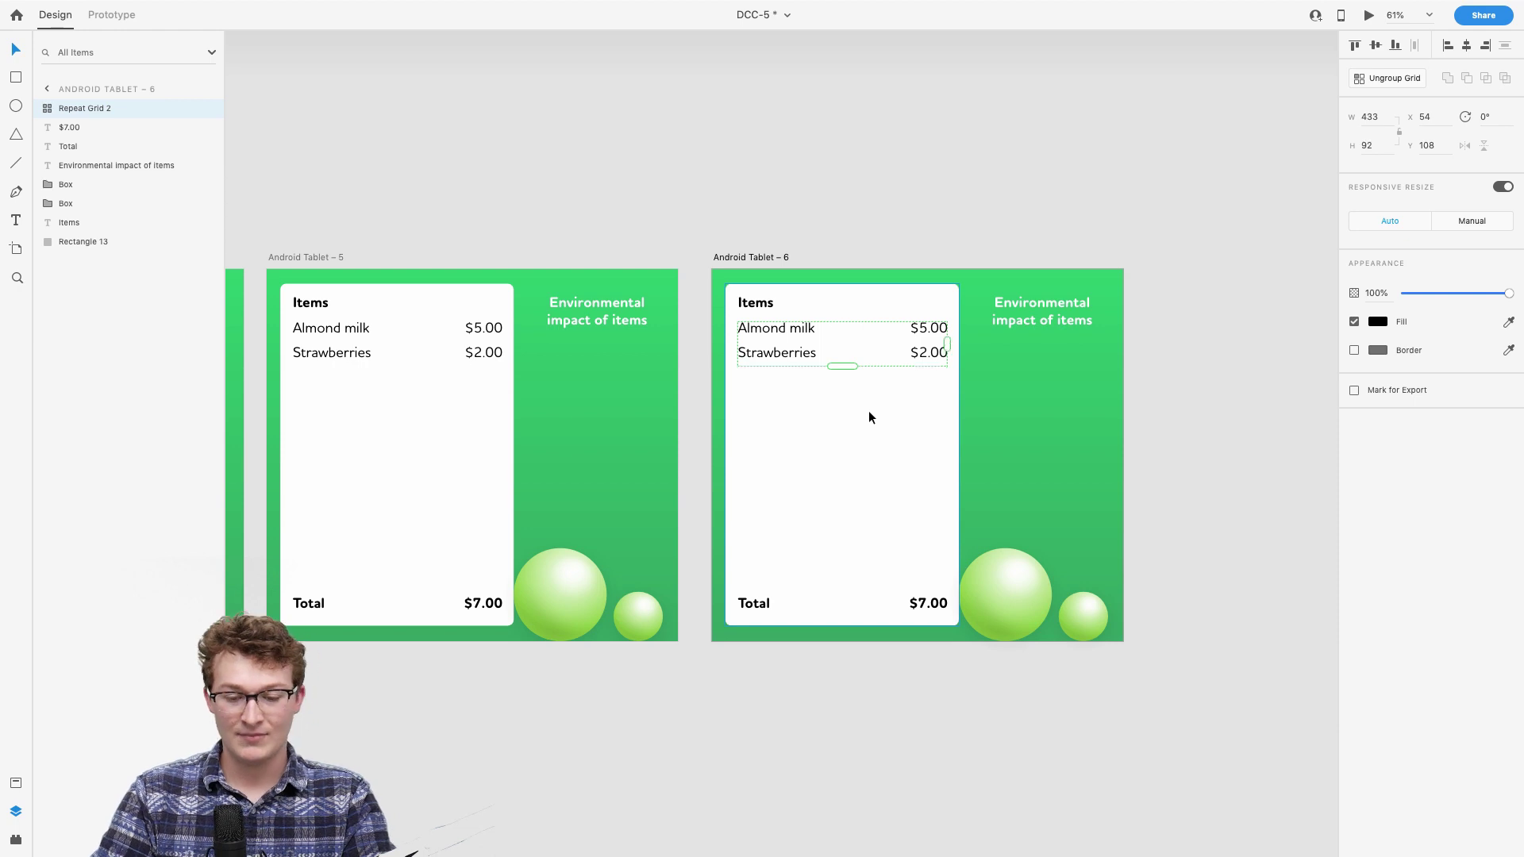
# Step: Replace the item list on Android Tablet – 6 with the copied six-item repeat grid, aligned under the Items heading
pyautogui.press('Delete')
pyautogui.hotkey('ctrl', 'v')
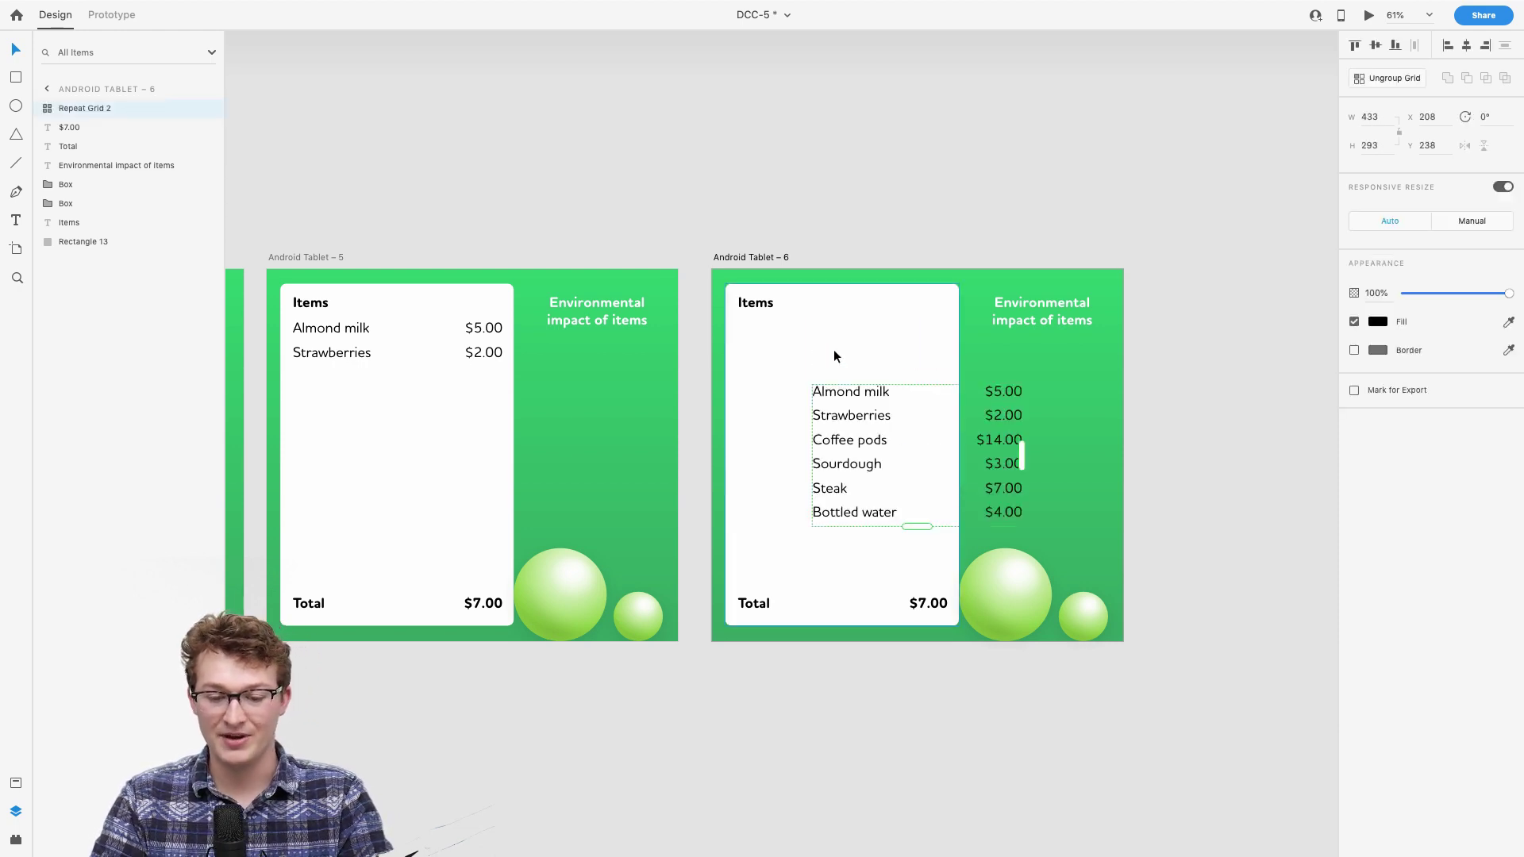
pyautogui.moveTo(827, 439); pyautogui.dragTo(761, 373)
pyautogui.scroll(3, 761, 373)
pyautogui.press('Down')
pyautogui.press('Down')
pyautogui.press('Down')
pyautogui.press('Down')
pyautogui.press('Down')
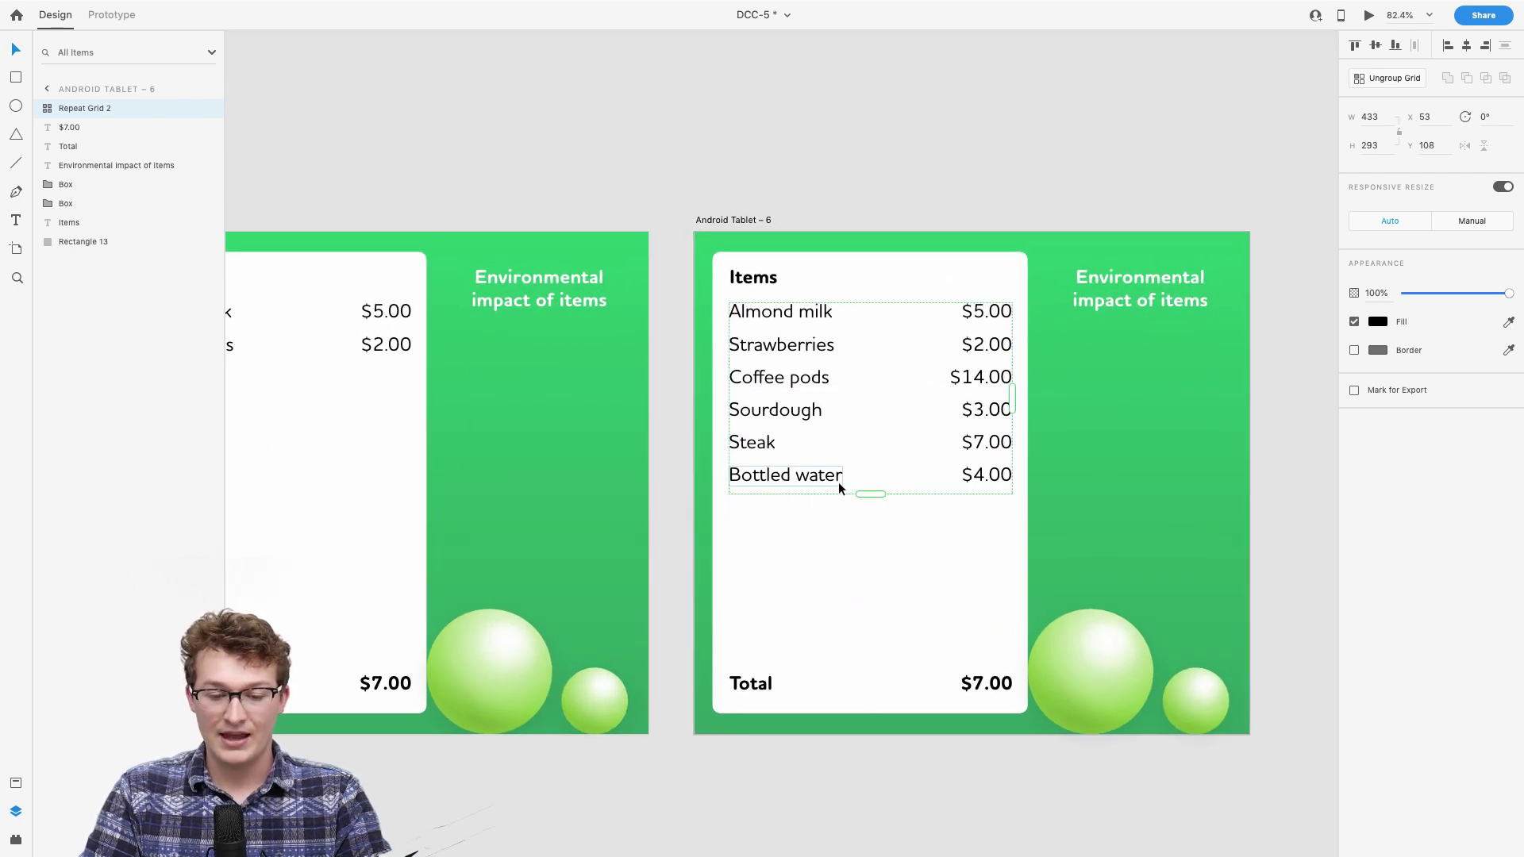
# Step: Shorten the repeat grid on Android Tablet – 6 to three rows, ending with Coffee pods
pyautogui.moveTo(860, 493); pyautogui.dragTo(860, 395)
pyautogui.hscroll(2, 881, 437)
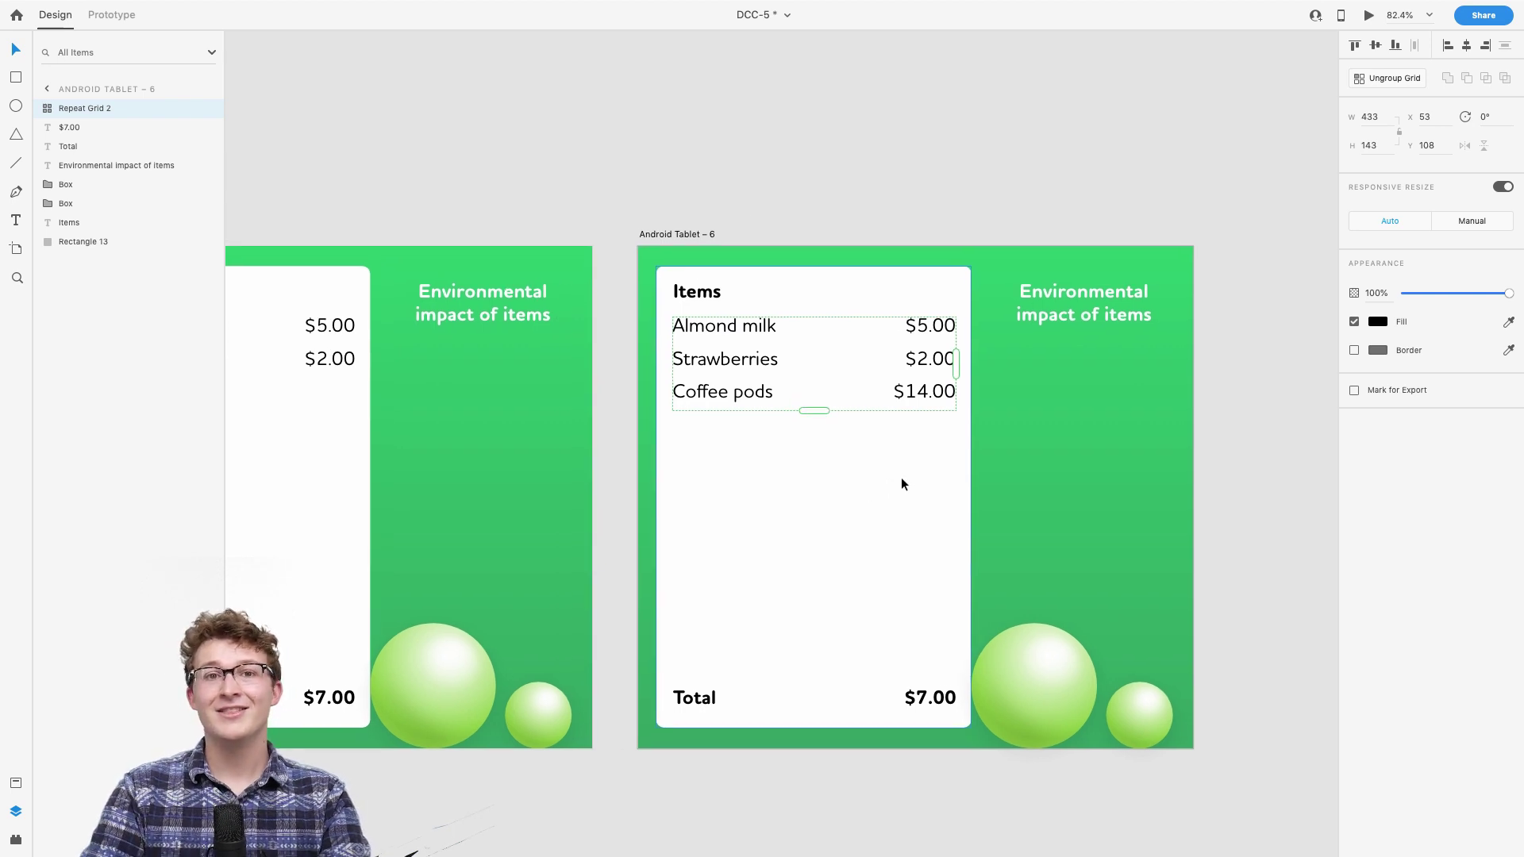
pyautogui.hscroll(8, 734, 441)
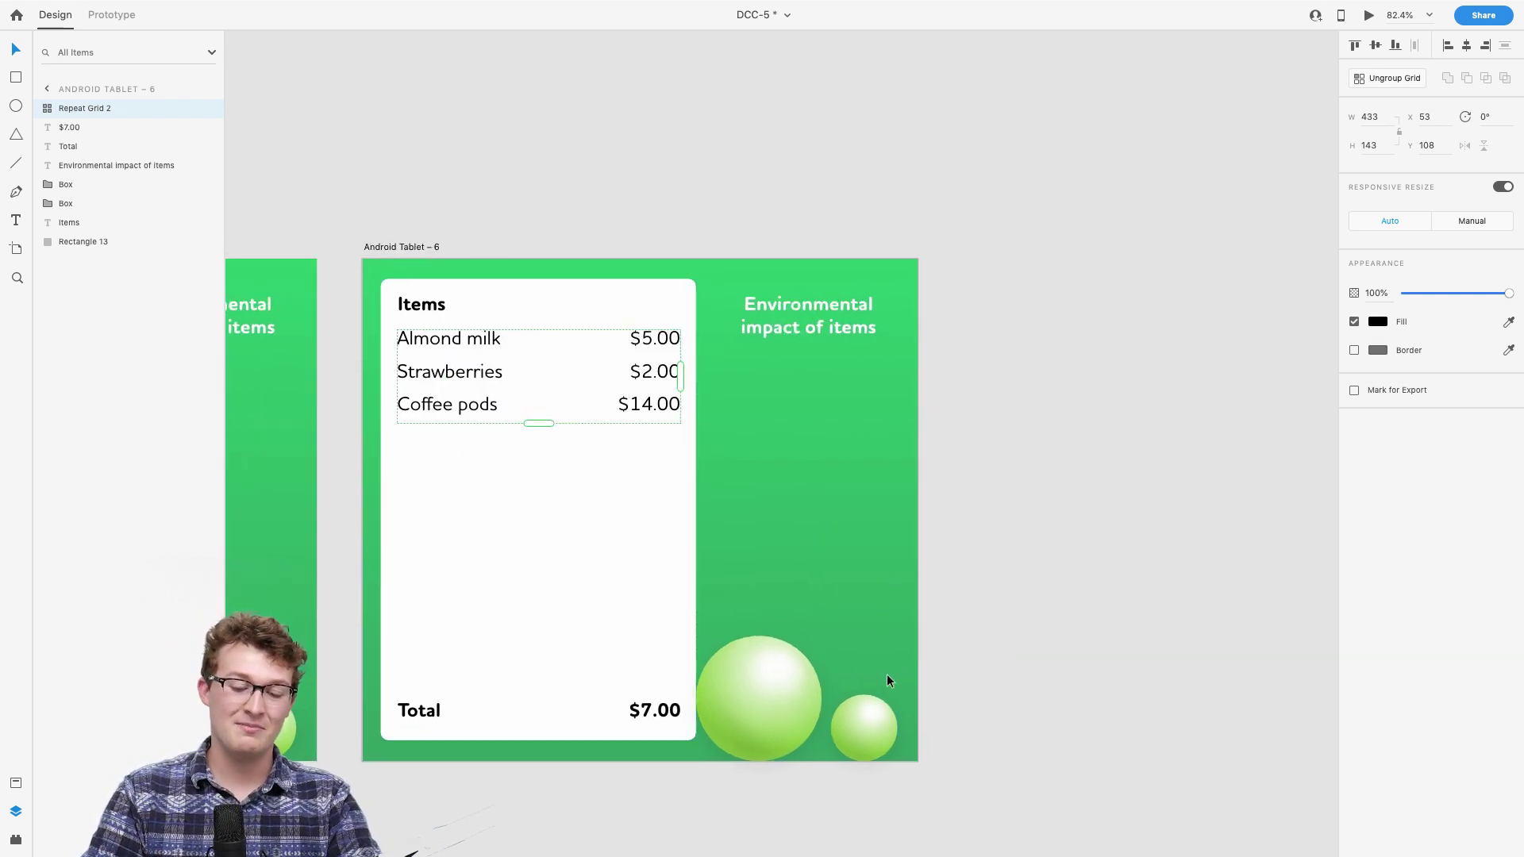
pyautogui.hscroll(-10, 888, 459)
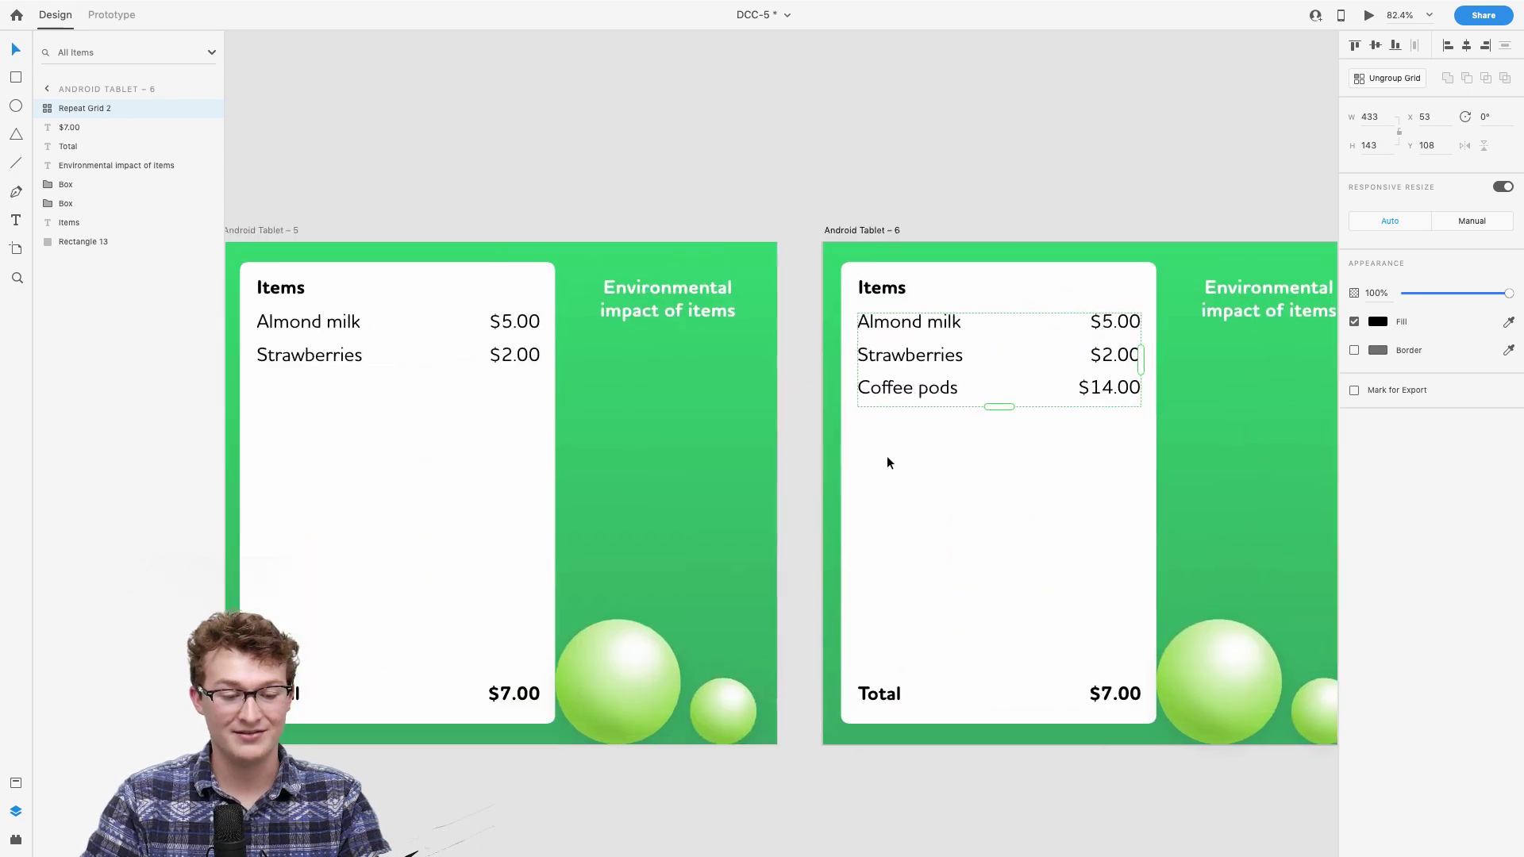
pyautogui.hscroll(8, 887, 459)
# Step: Duplicate the Android Tablet – 6 artboard
pyautogui.click(877, 678)
pyautogui.hscroll(-3, 875, 678)
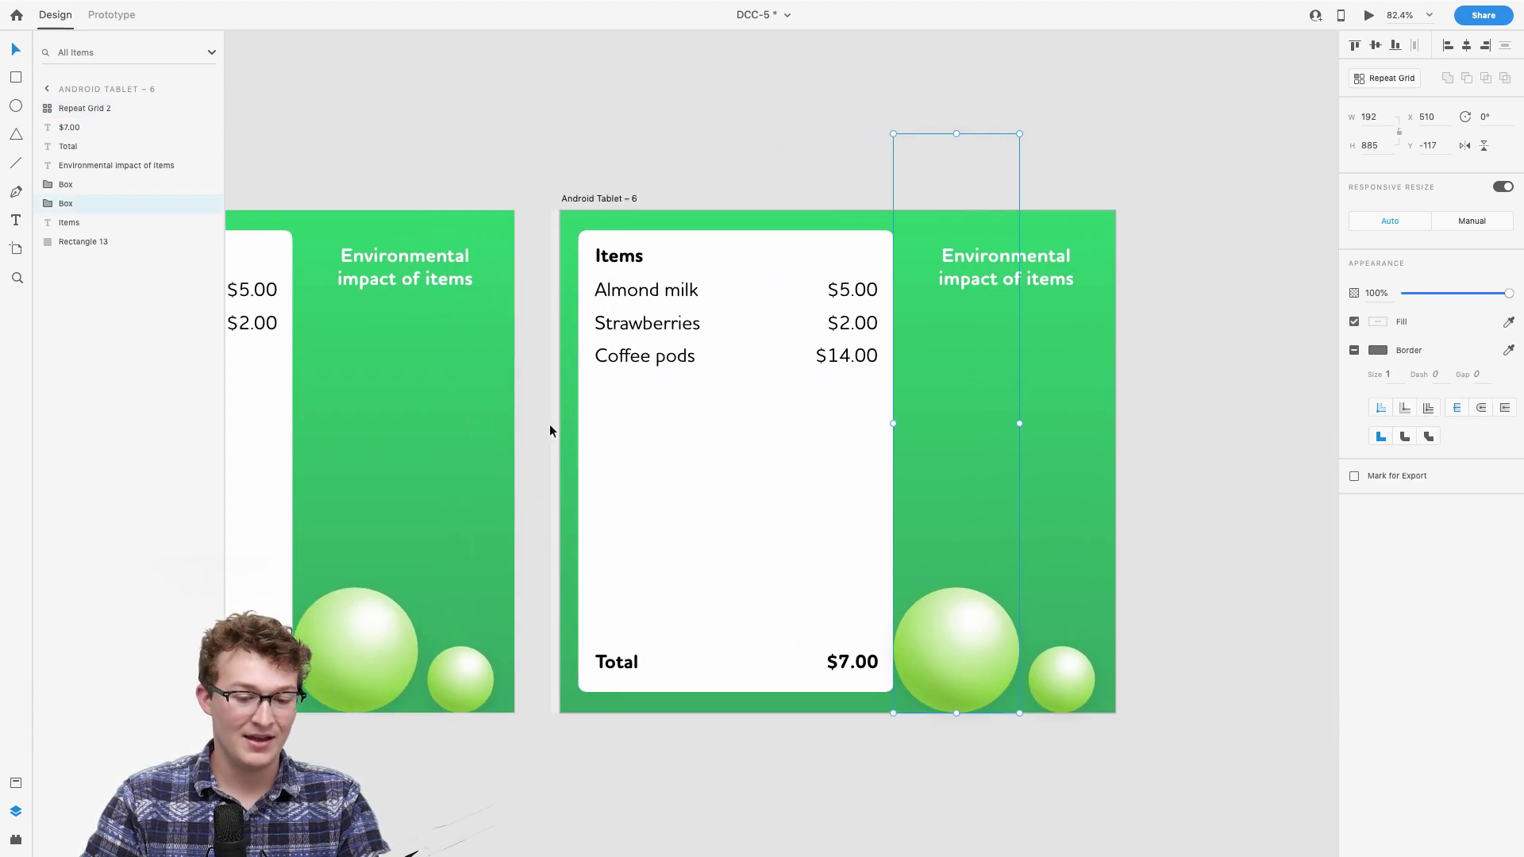
pyautogui.scroll(-3, 553, 428)
pyautogui.hscroll(3, 798, 400)
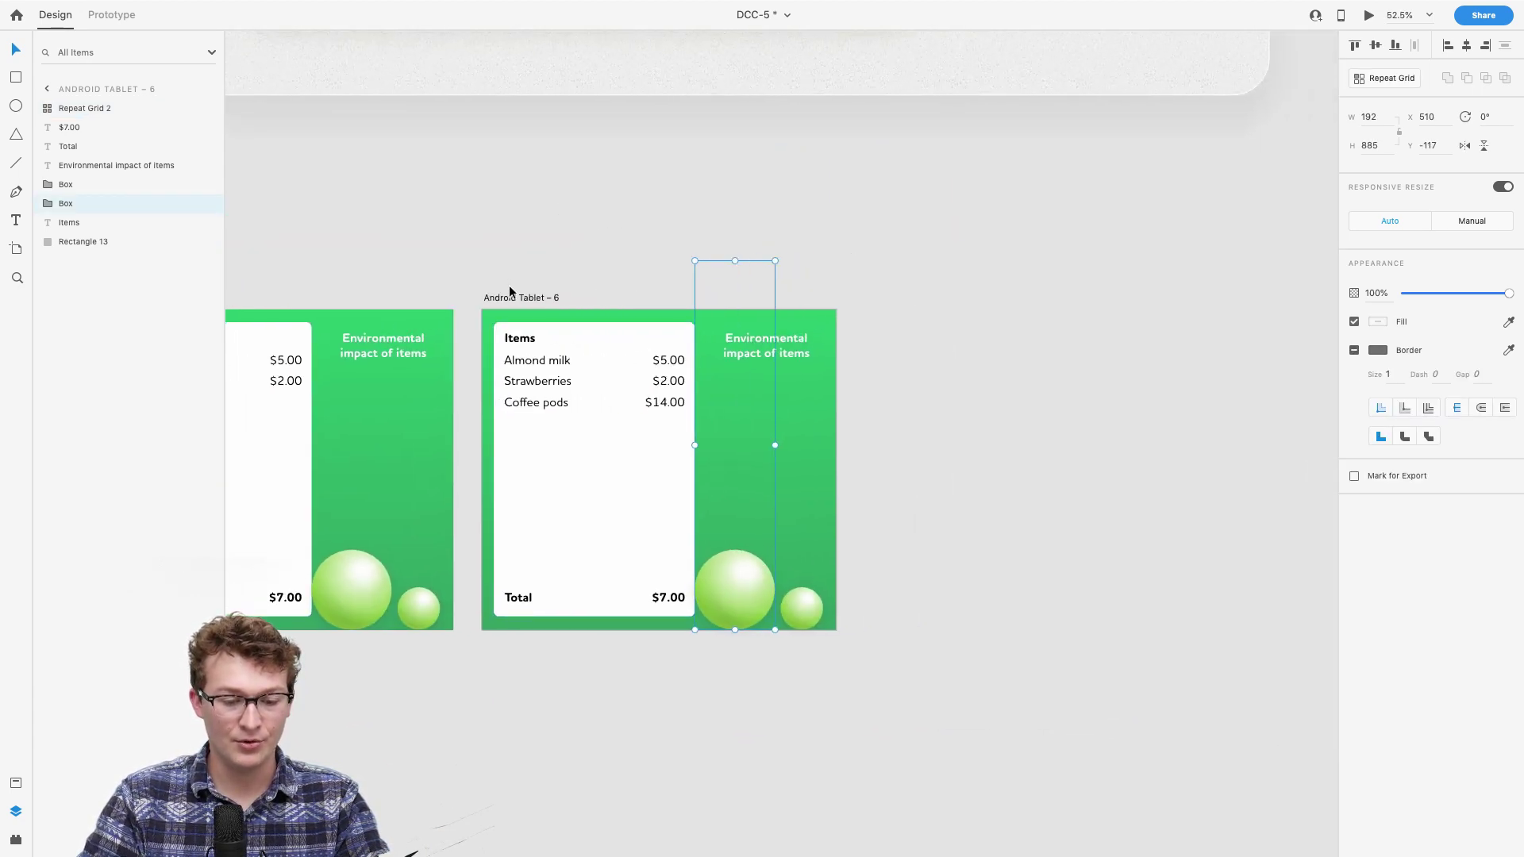
pyautogui.click(512, 300)
pyautogui.press('super+d')
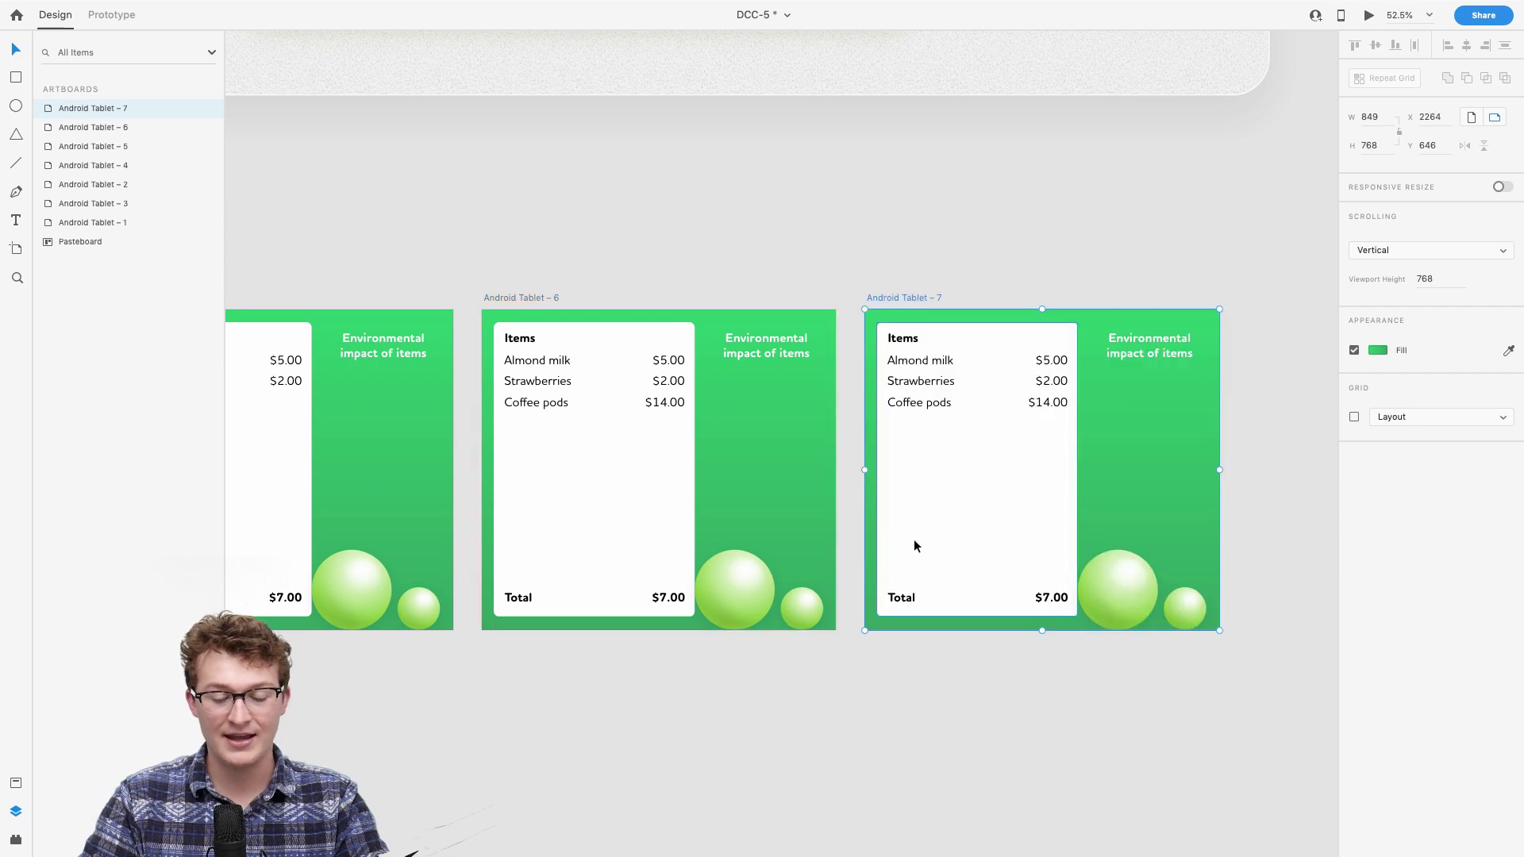
pyautogui.hscroll(1, 913, 542)
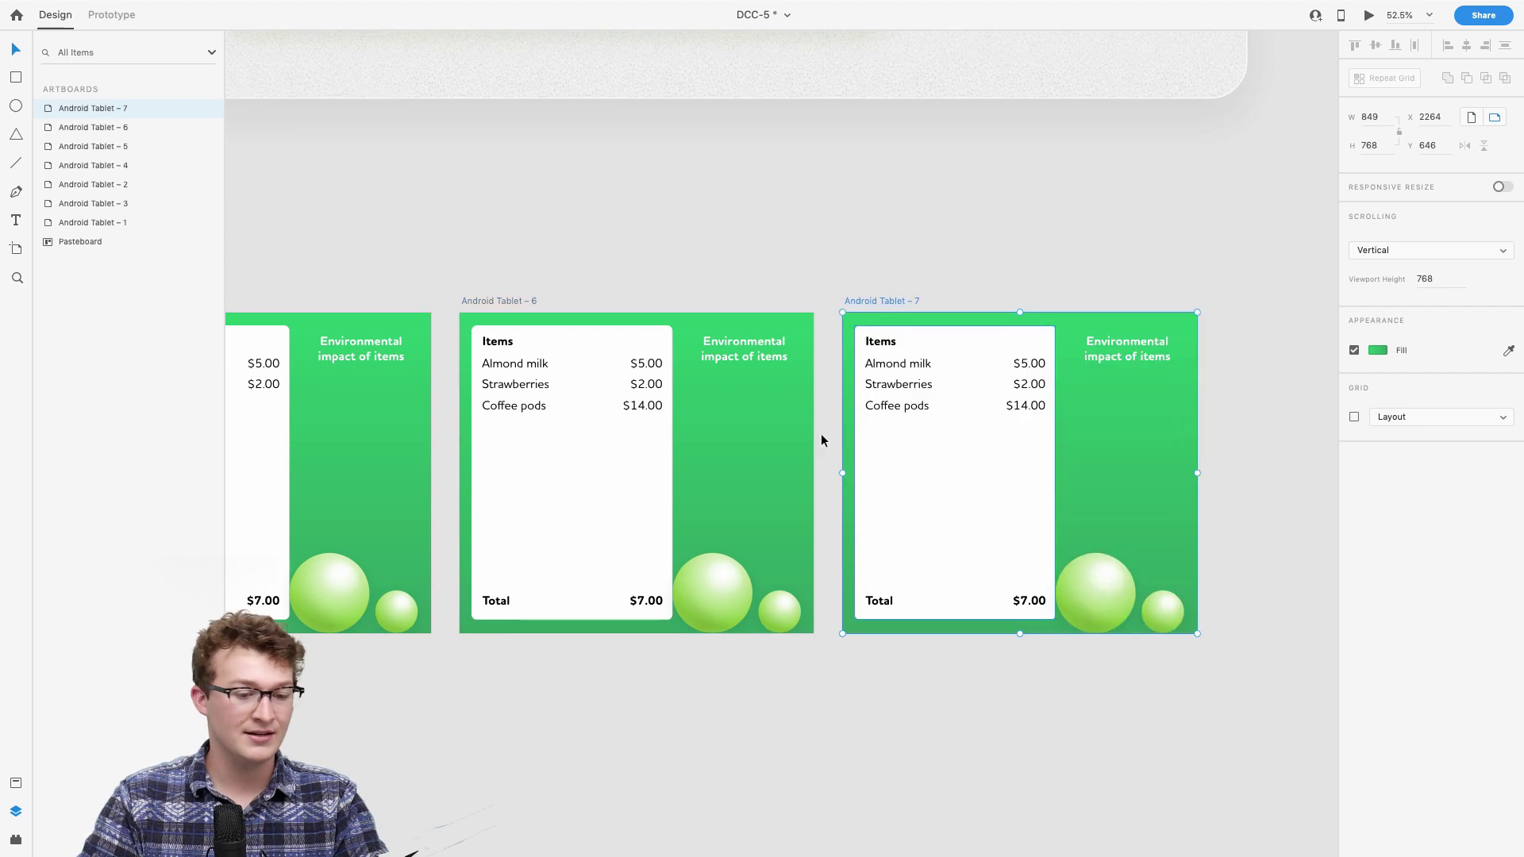
# Step: In Prototype mode, connect Android Tablet – 5 to Android Tablet – 6 with a timed Dissolve transition
pyautogui.click(122, 17)
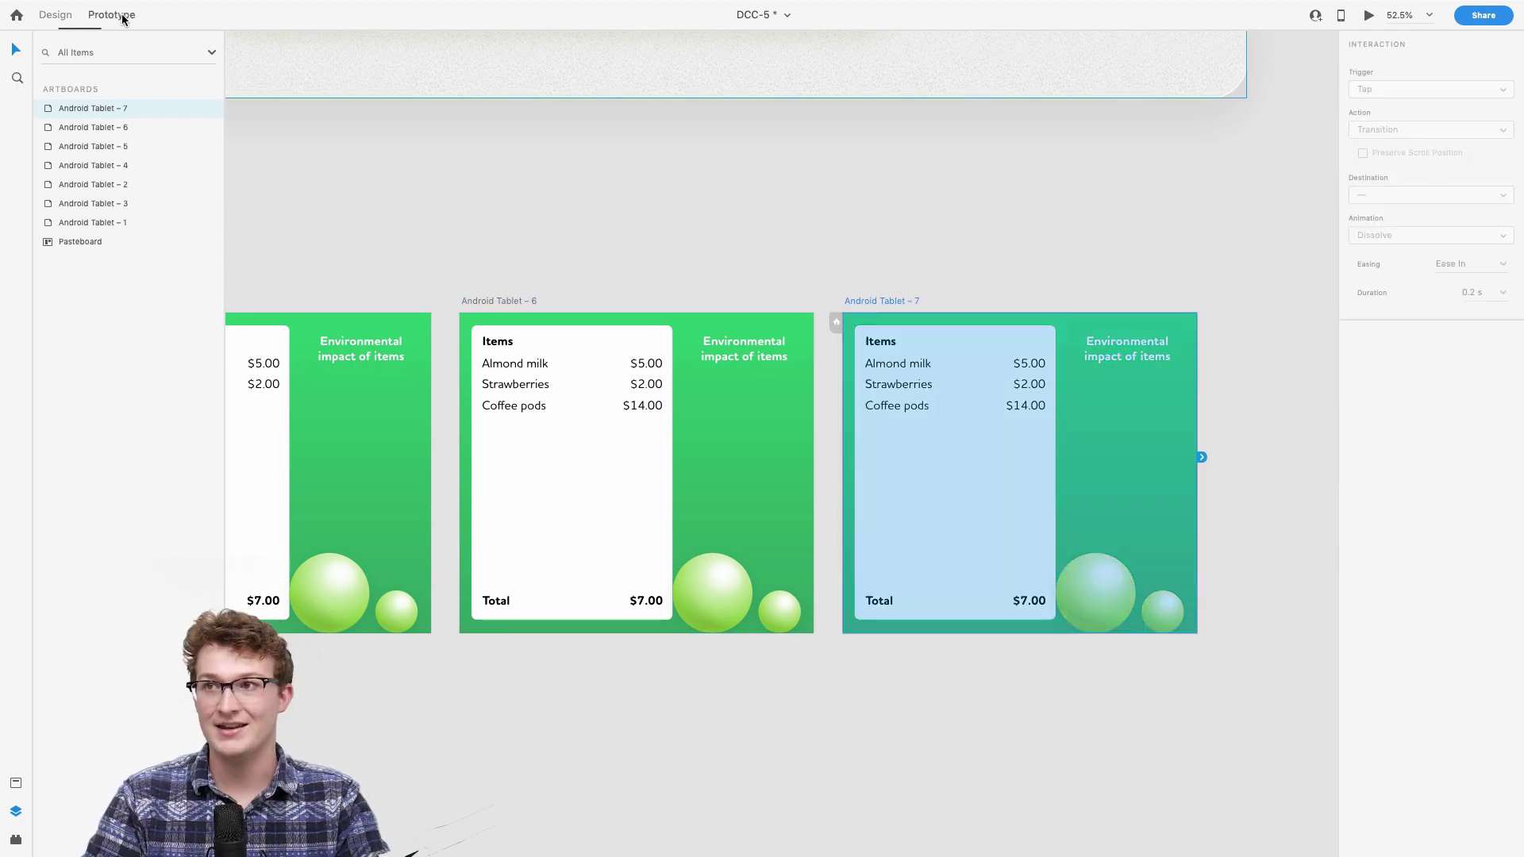
pyautogui.click(694, 487)
pyautogui.scroll(1, 794, 489)
pyautogui.scroll(2, 794, 489)
pyautogui.hscroll(-3, 633, 414)
pyautogui.click(535, 454)
pyautogui.scroll(-2, 535, 454)
pyautogui.moveTo(707, 442); pyautogui.dragTo(965, 456)
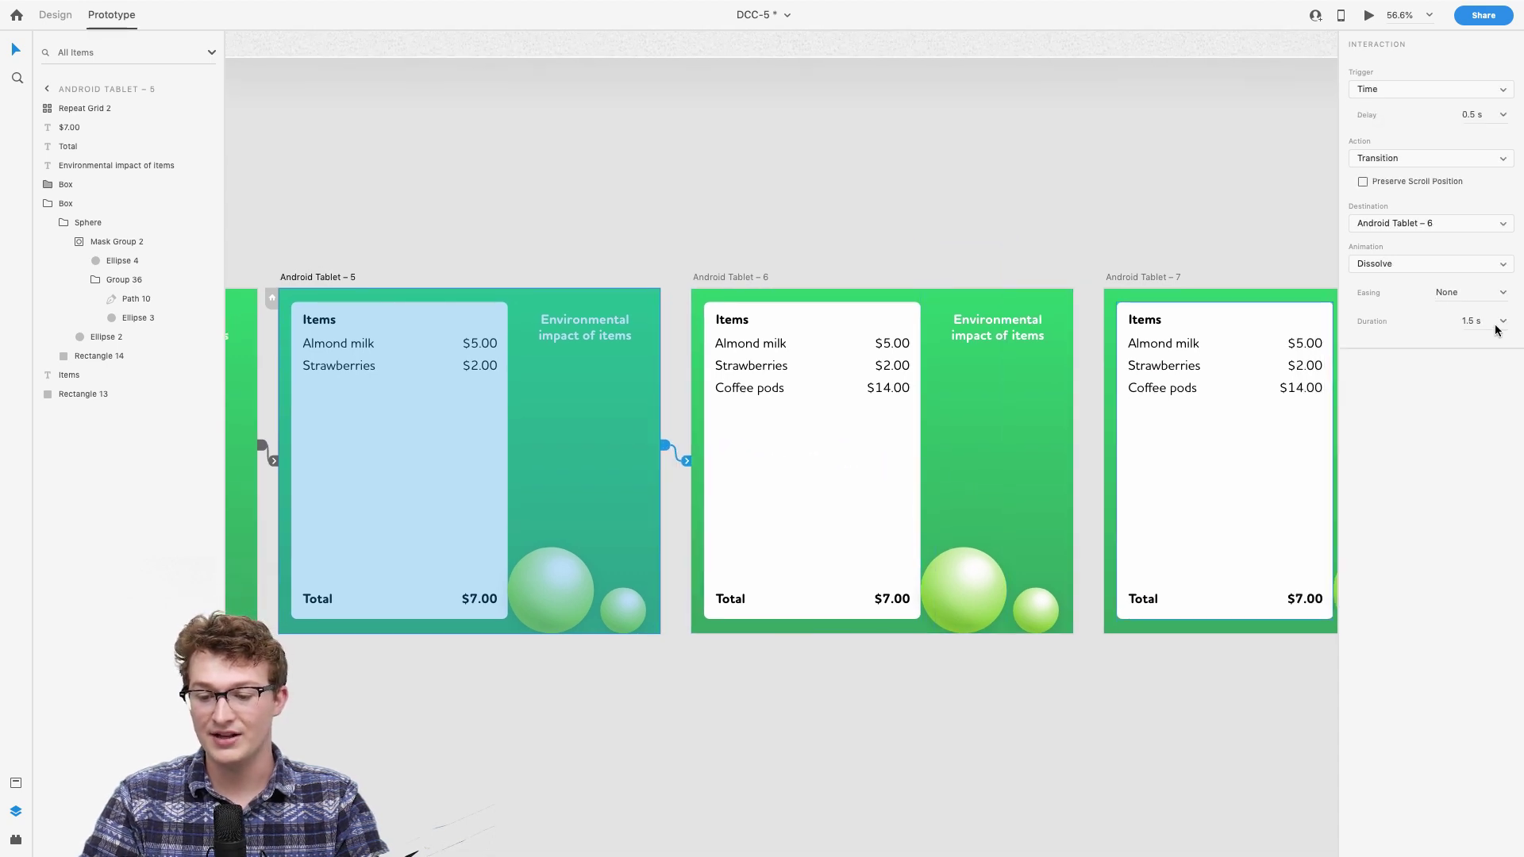
# Step: Set the duration of the transition from Android Tablet – 5 to Android Tablet – 6 to 0.2 s
pyautogui.click(1503, 322)
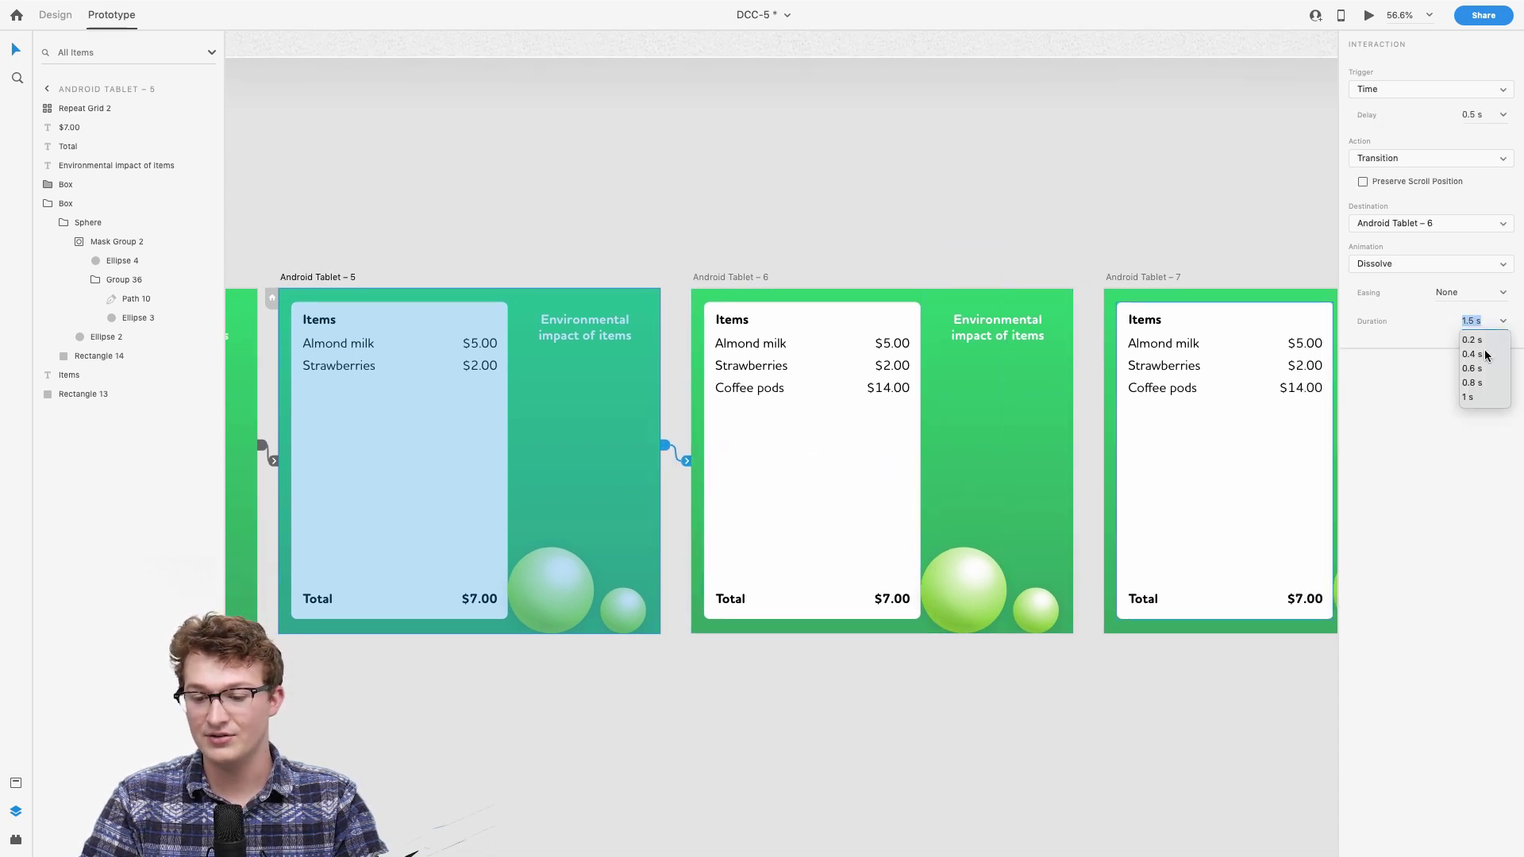
pyautogui.click(1487, 354)
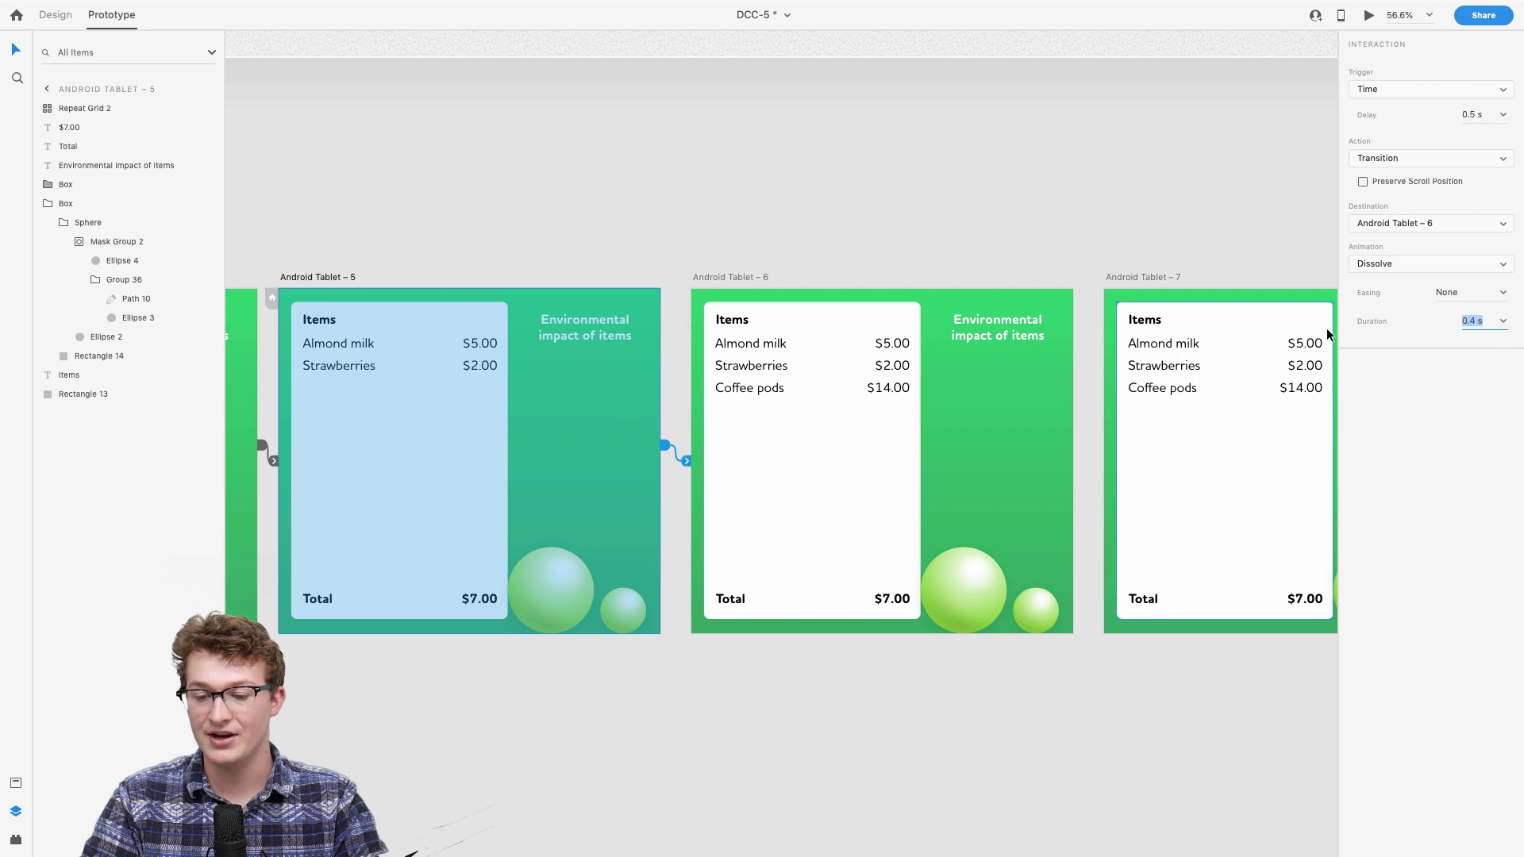
pyautogui.click(1504, 322)
pyautogui.click(1473, 340)
pyautogui.hscroll(5, 905, 459)
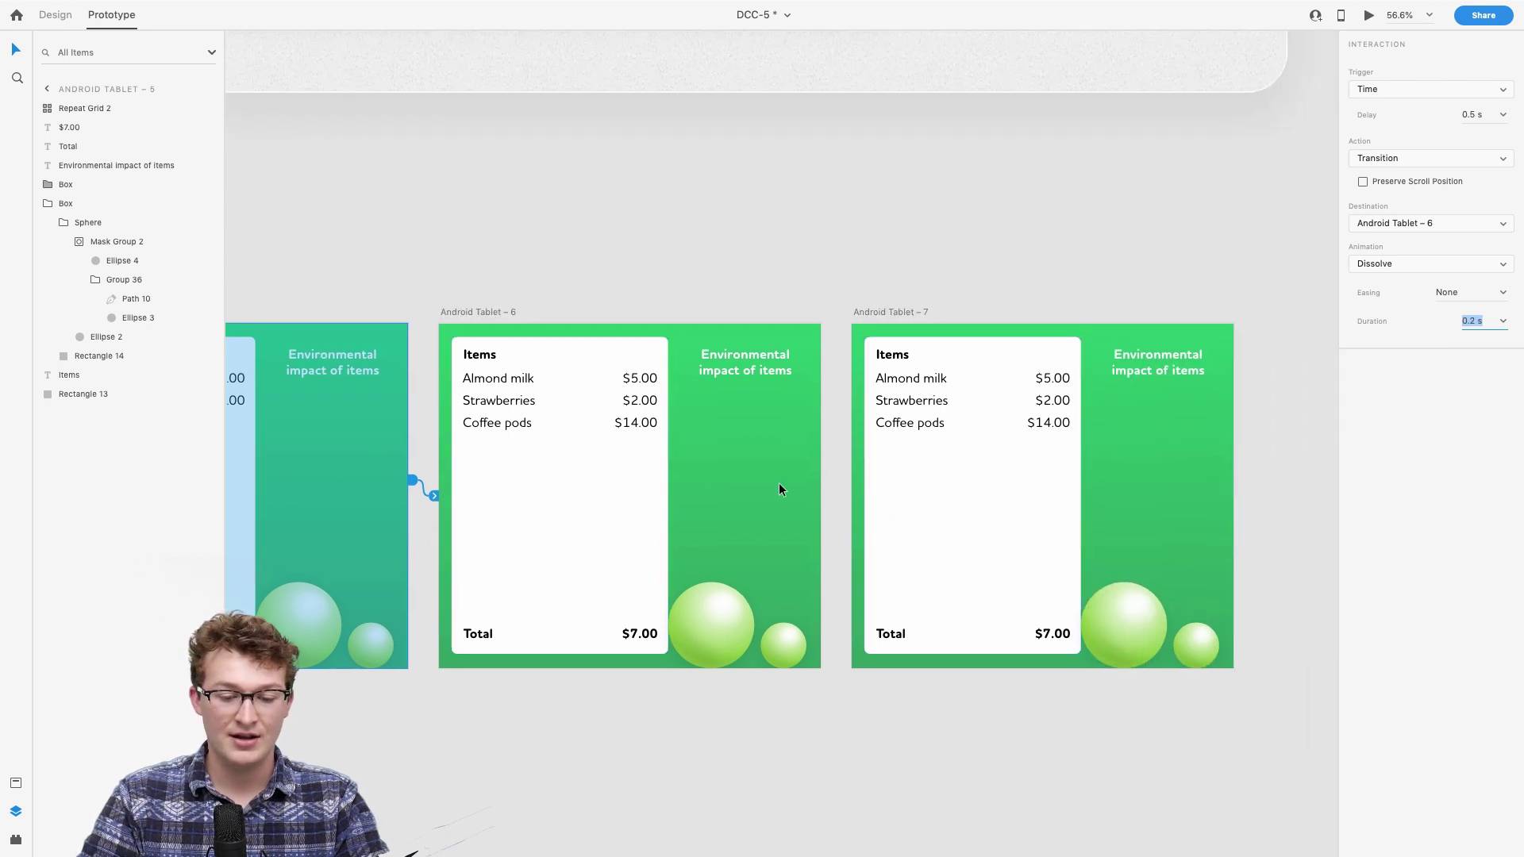
# Step: Try pasting the copied content onto Android Tablet – 6 and undo the paste
pyautogui.click(815, 490)
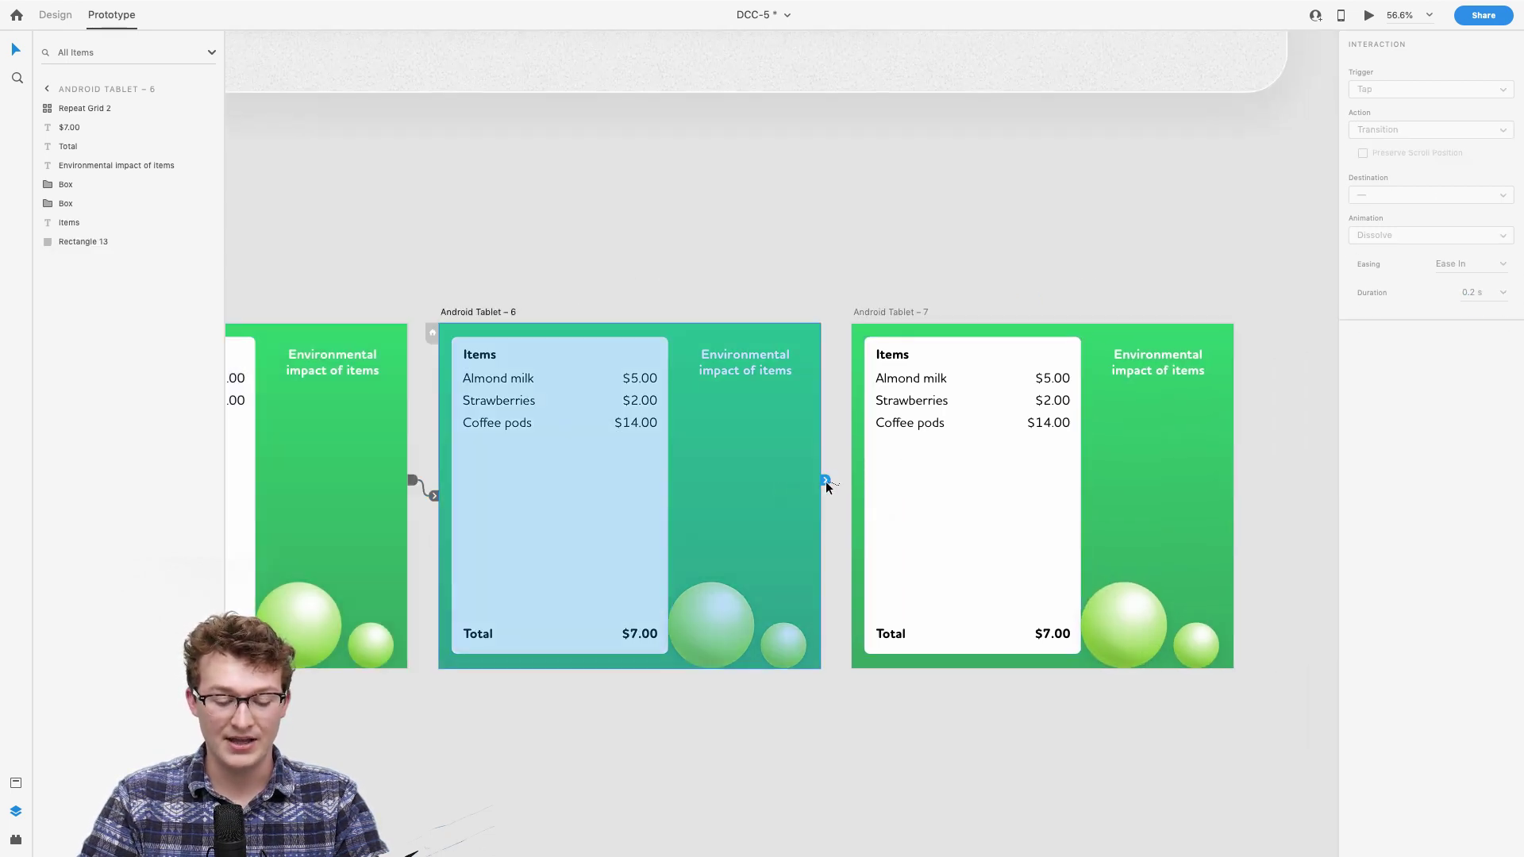
pyautogui.press('super+v')
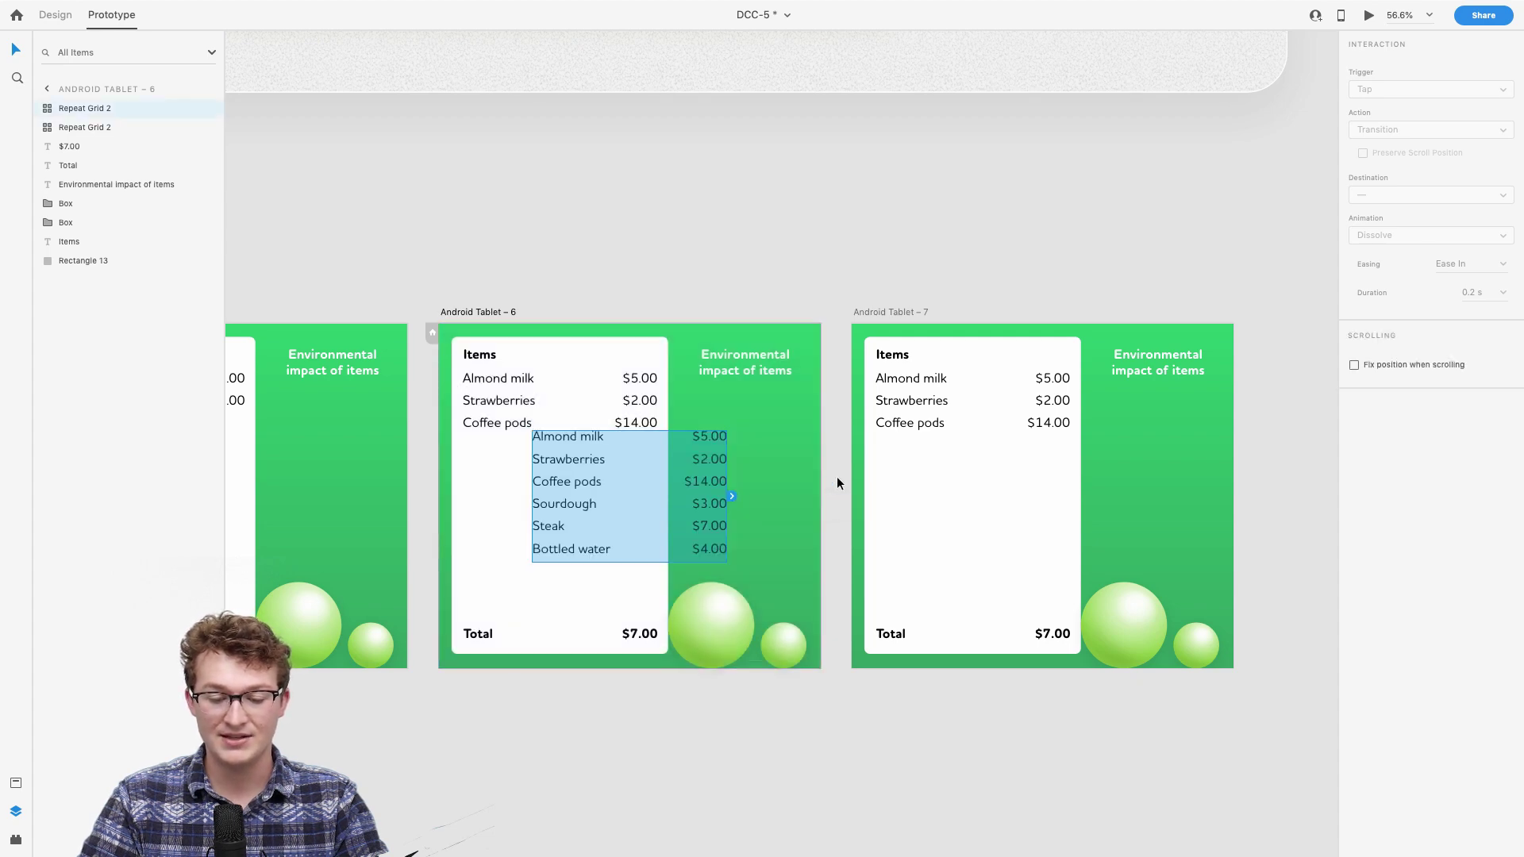
pyautogui.press('super+z')
# Step: Select Android Tablet – 4 and check the settings of its Auto-Animate interaction
pyautogui.scroll(-5, 836, 480)
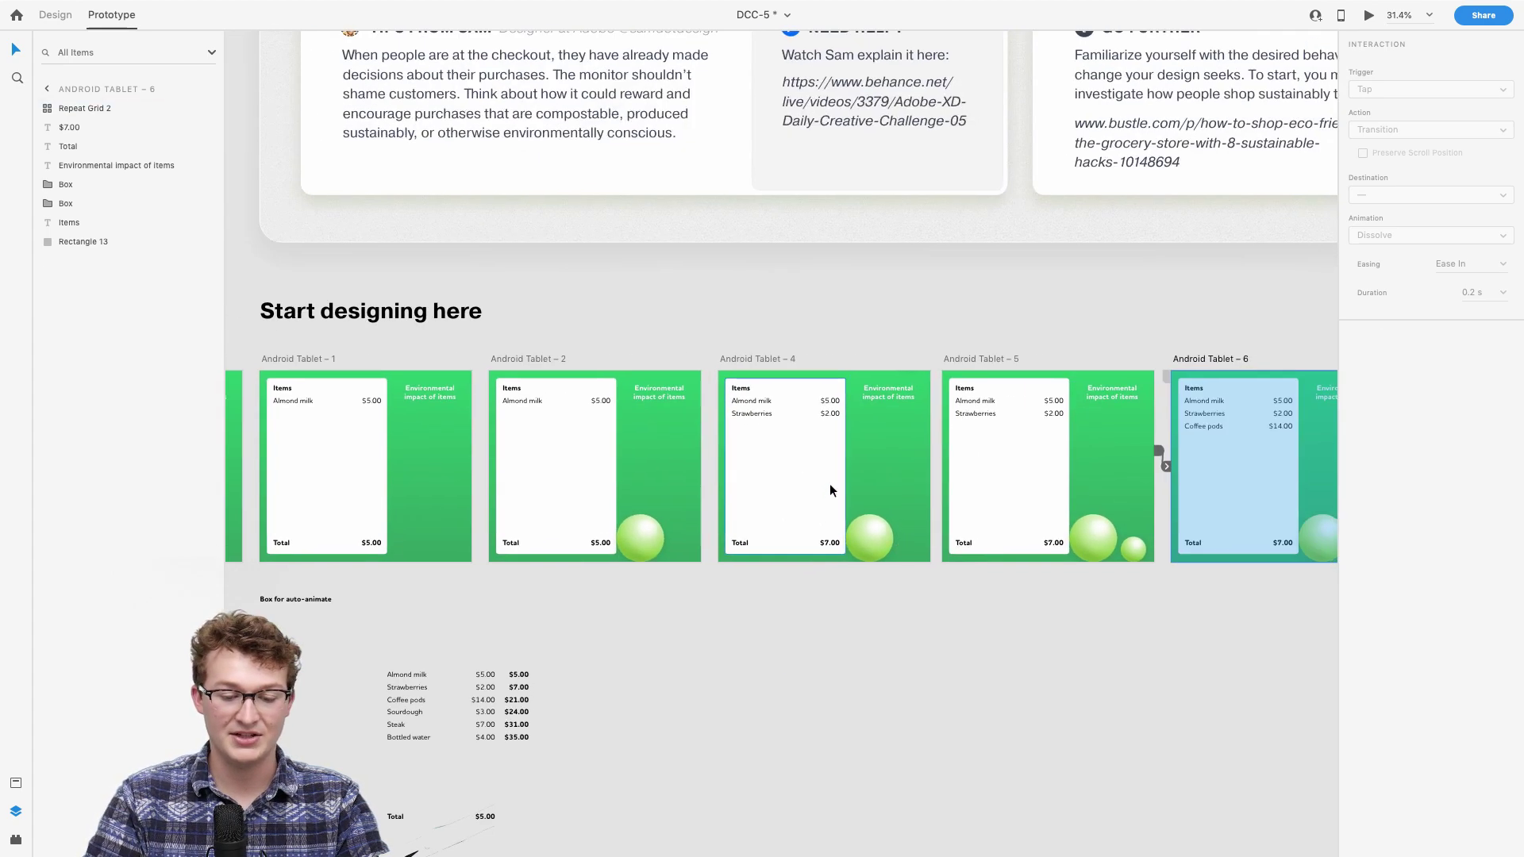
pyautogui.click(828, 482)
pyautogui.hscroll(3, 827, 485)
pyautogui.click(770, 481)
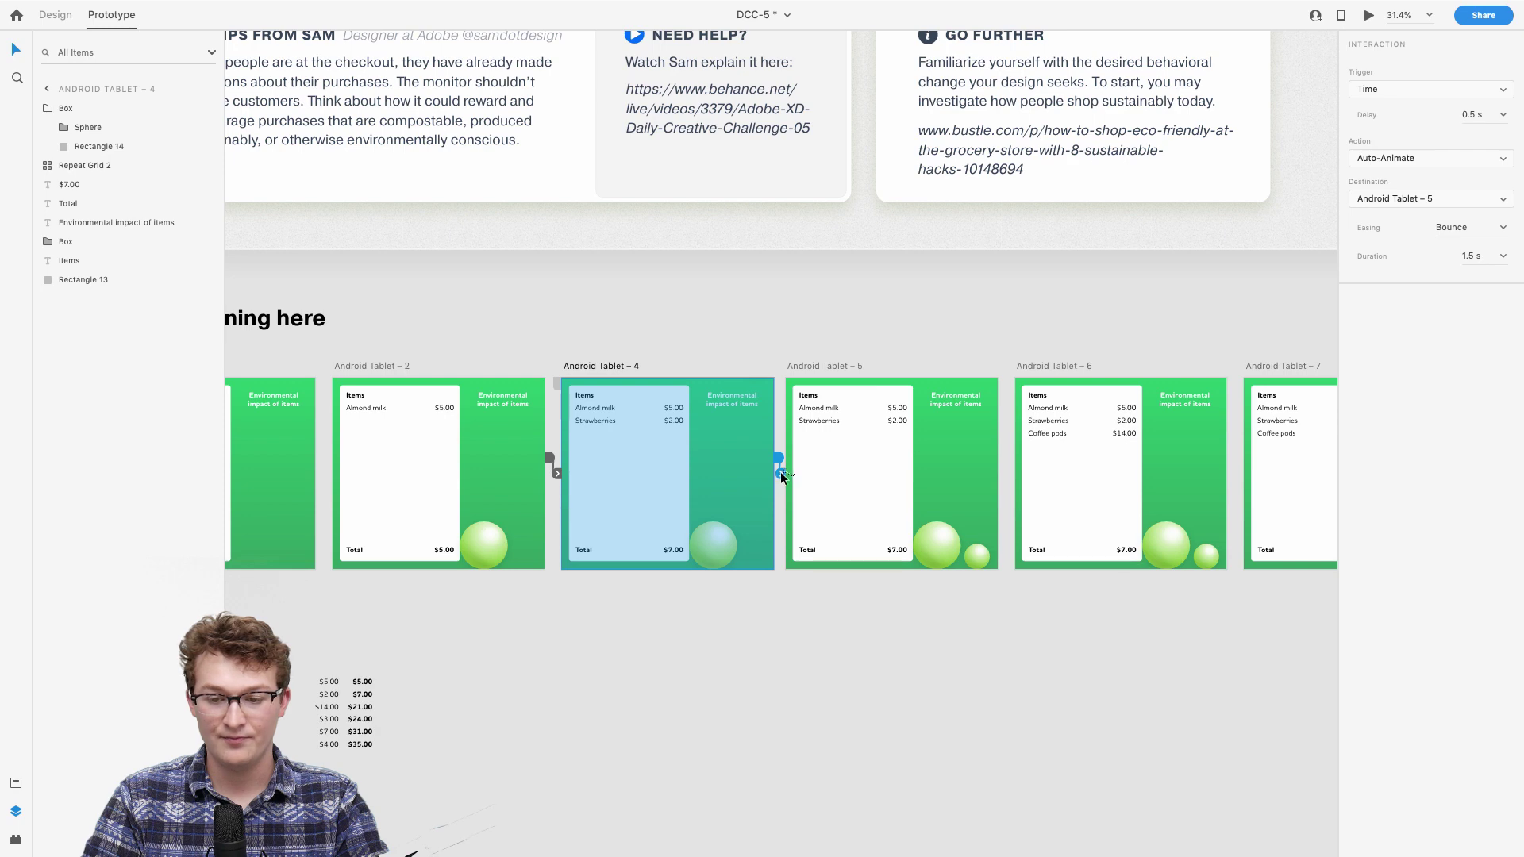
pyautogui.rightClick(781, 474)
pyautogui.click(754, 475)
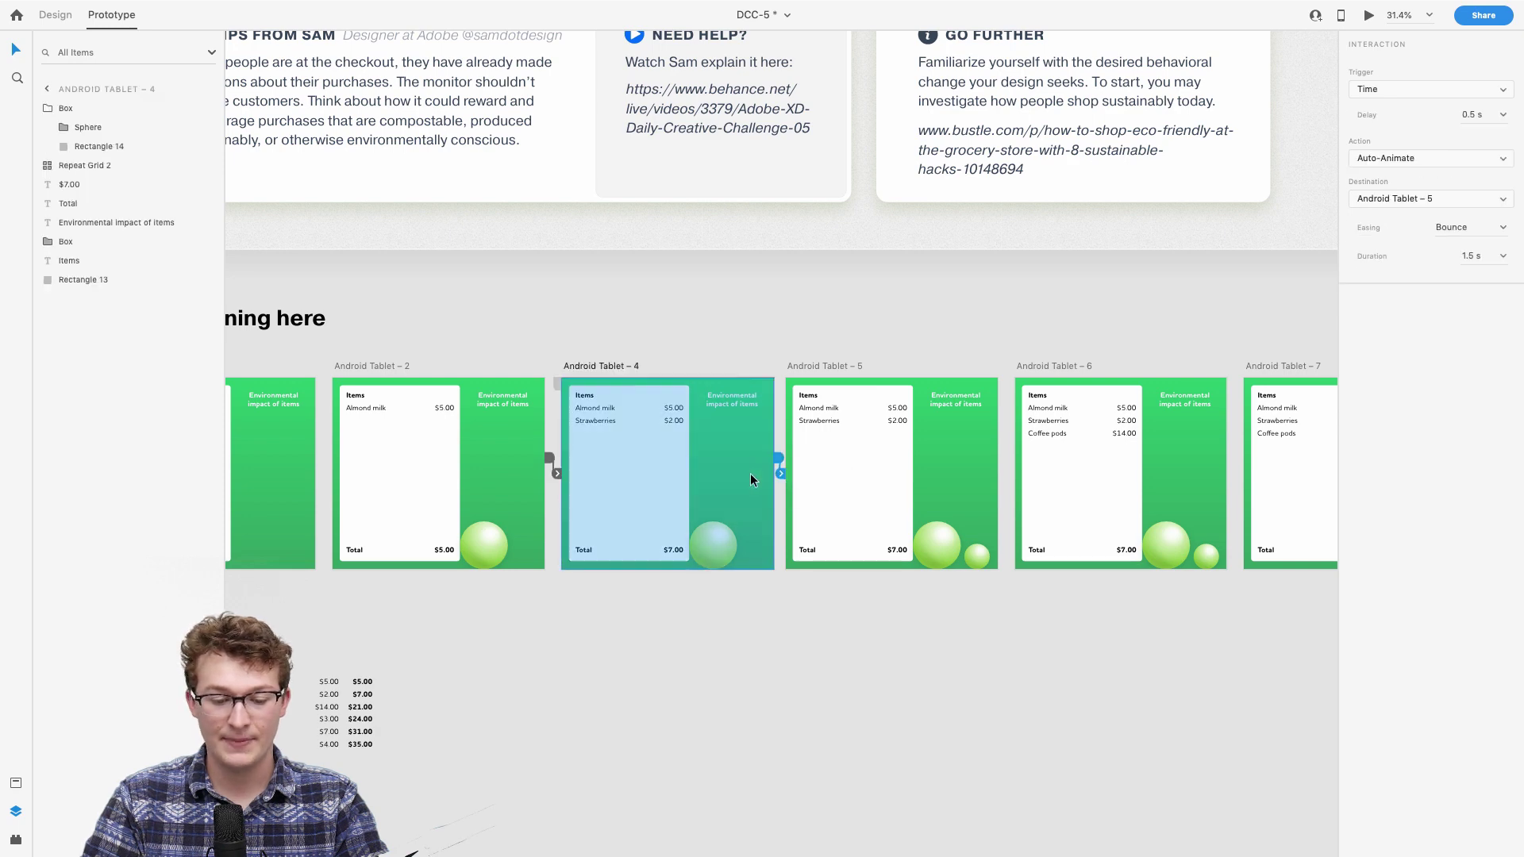
# Step: Try to paste an interaction onto Android Tablet – 6
pyautogui.hscroll(5, 785, 472)
pyautogui.click(1016, 488)
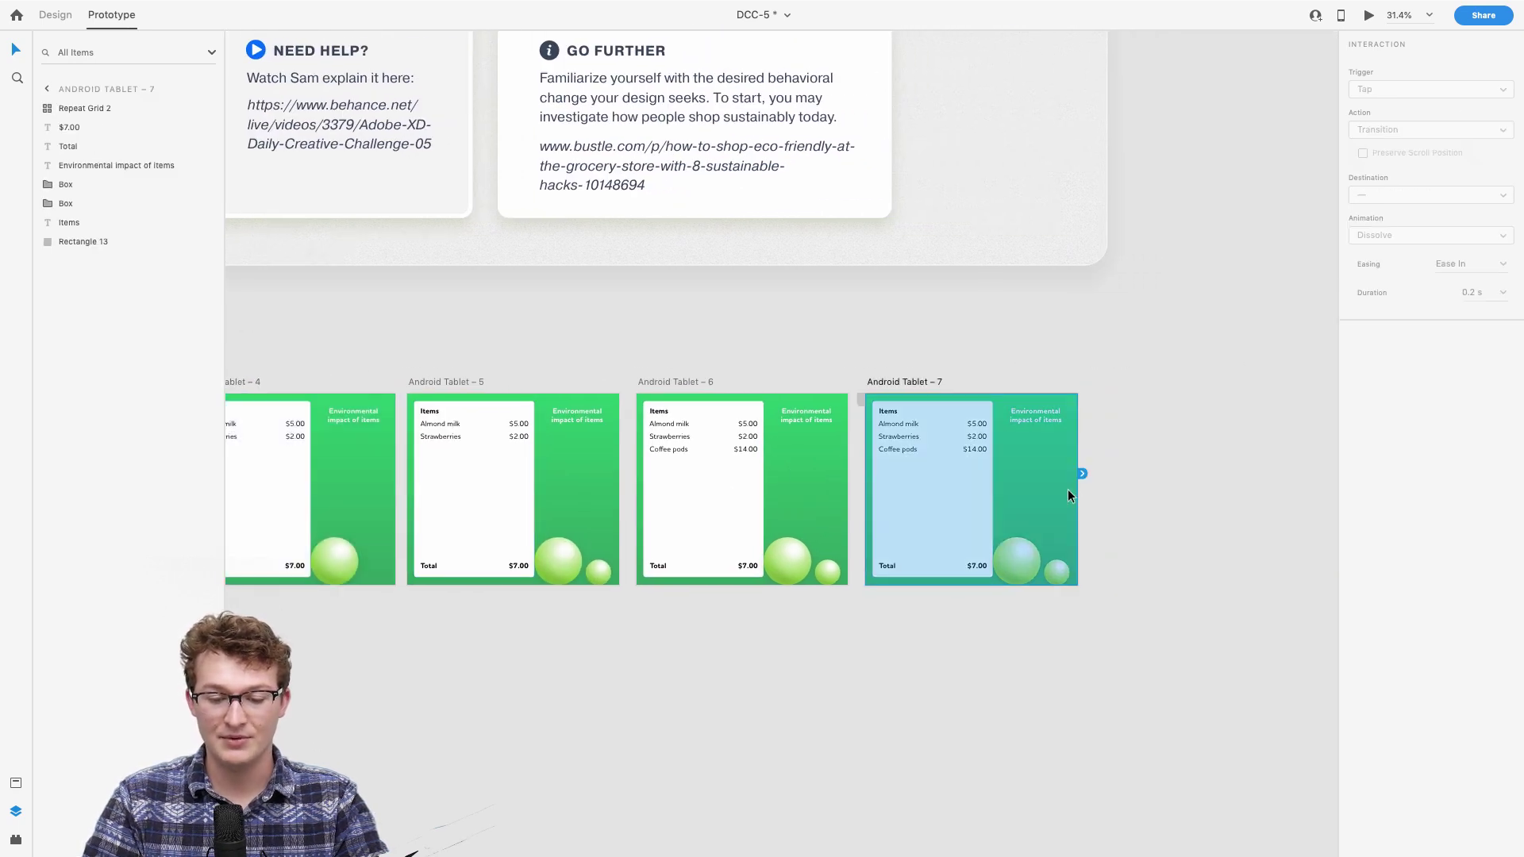
pyautogui.hscroll(3, 1069, 489)
pyautogui.scroll(3, 1068, 489)
pyautogui.hscroll(-1, 772, 476)
pyautogui.rightClick(742, 474)
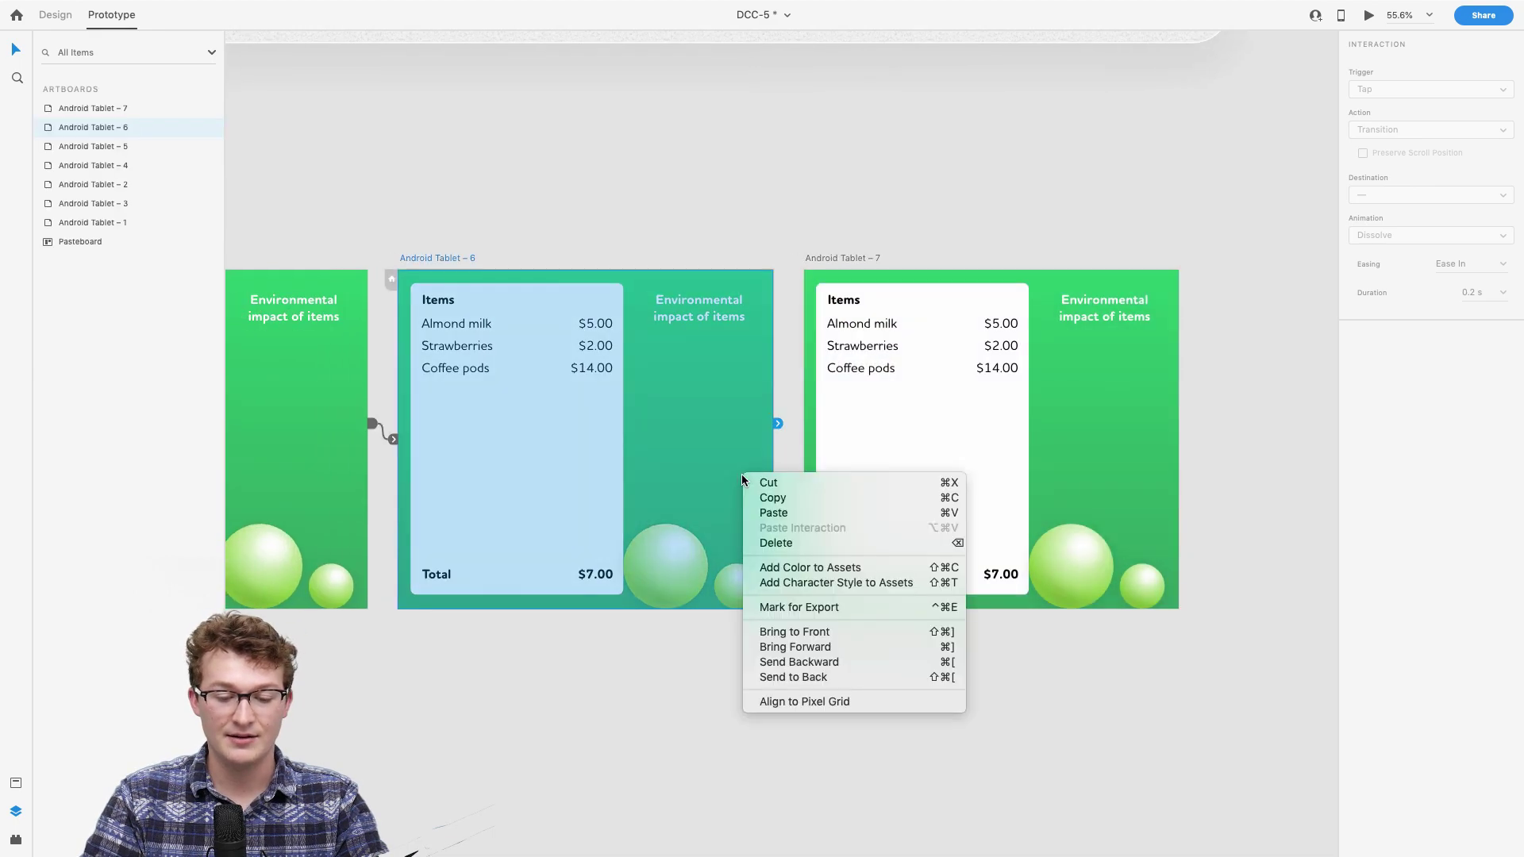
pyautogui.click(660, 503)
# Step: Copy the timed Auto-Animate interaction of Android Tablet – 4 onto Android Tablet – 6 and make Android Tablet – 7 its destination
pyautogui.hscroll(-6, 660, 503)
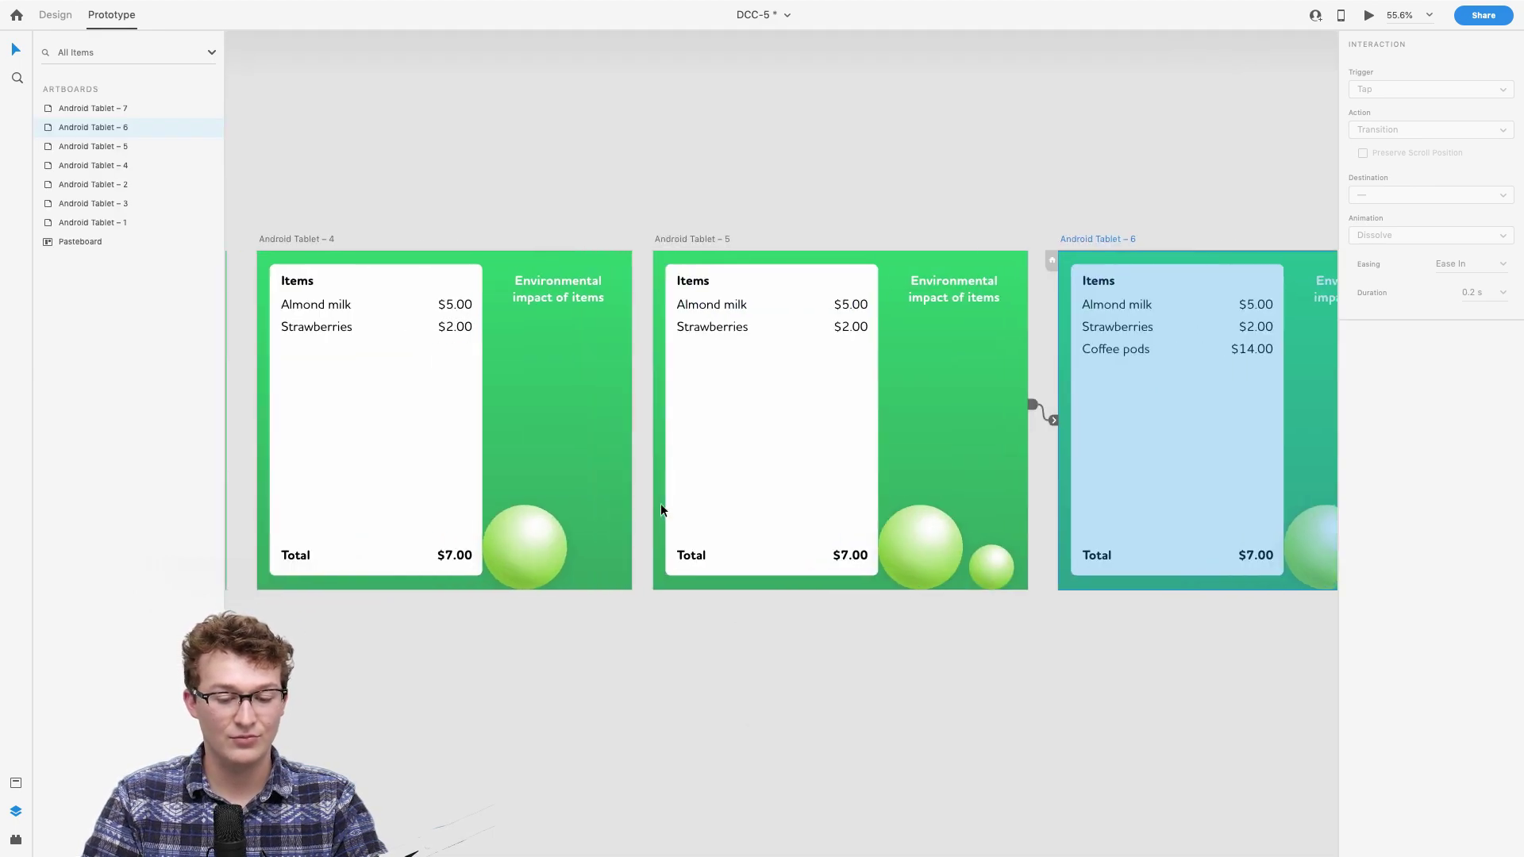
pyautogui.scroll(-2, 660, 503)
pyautogui.hscroll(-2, 660, 504)
pyautogui.click(742, 453)
pyautogui.rightClick(754, 447)
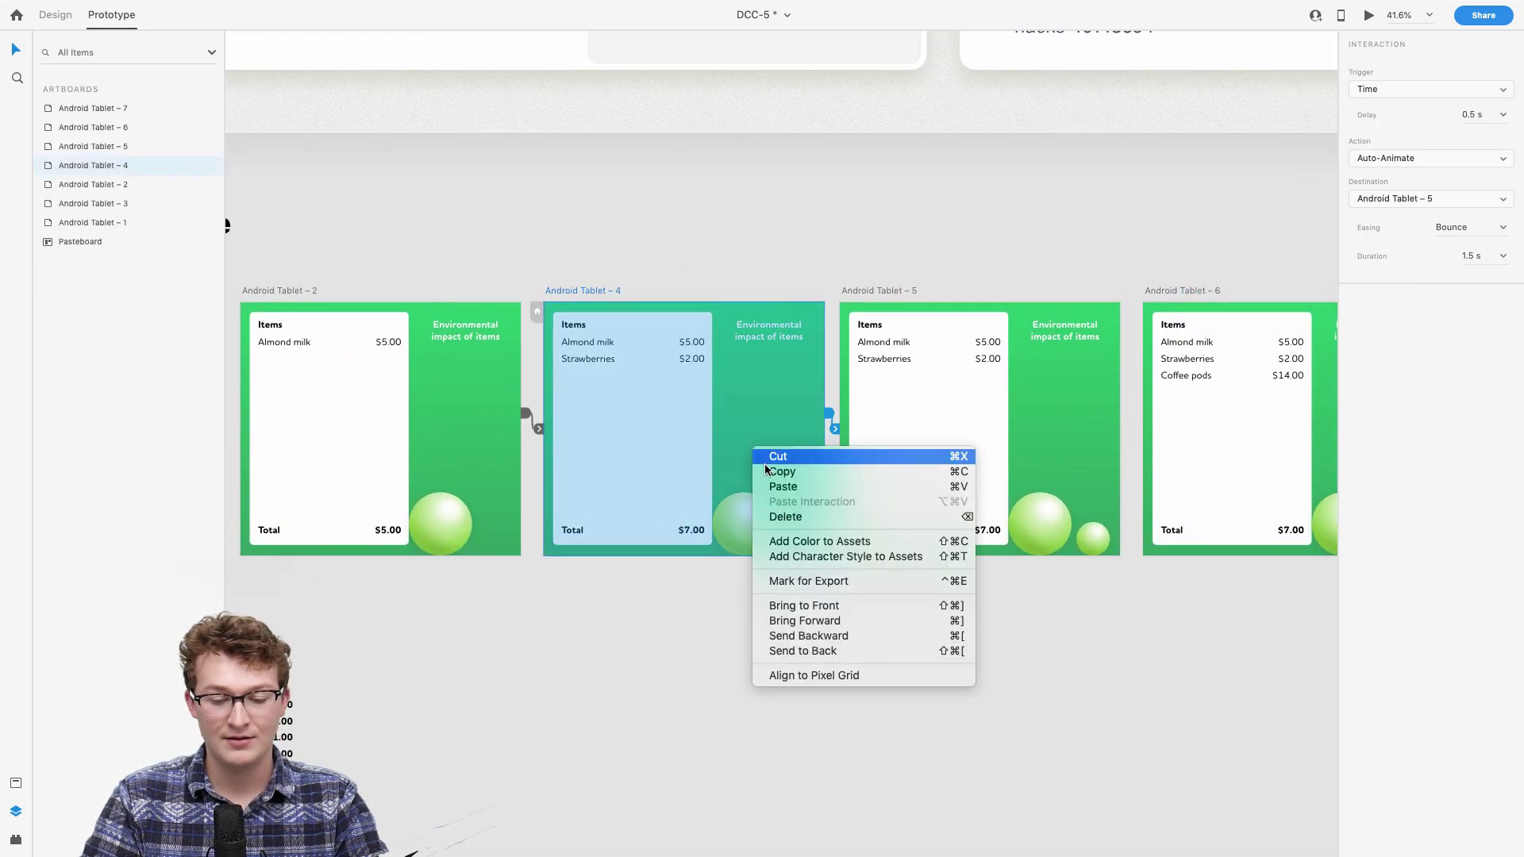
pyautogui.click(768, 475)
pyautogui.hscroll(6, 766, 473)
pyautogui.click(740, 473)
pyautogui.click(706, 460)
pyautogui.rightClick(706, 461)
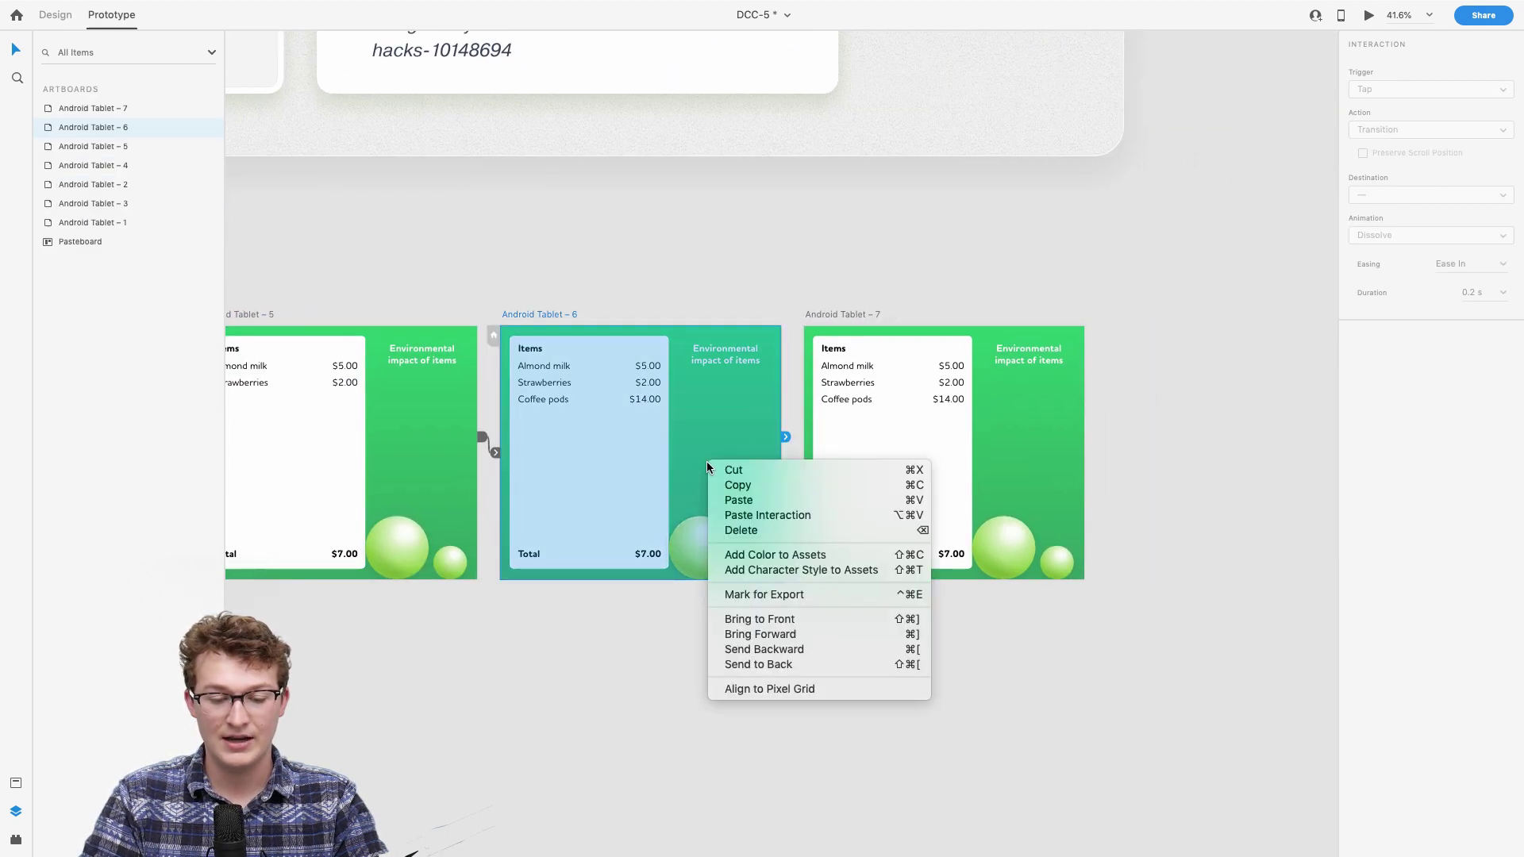
pyautogui.click(738, 514)
pyautogui.moveTo(484, 456); pyautogui.dragTo(899, 450)
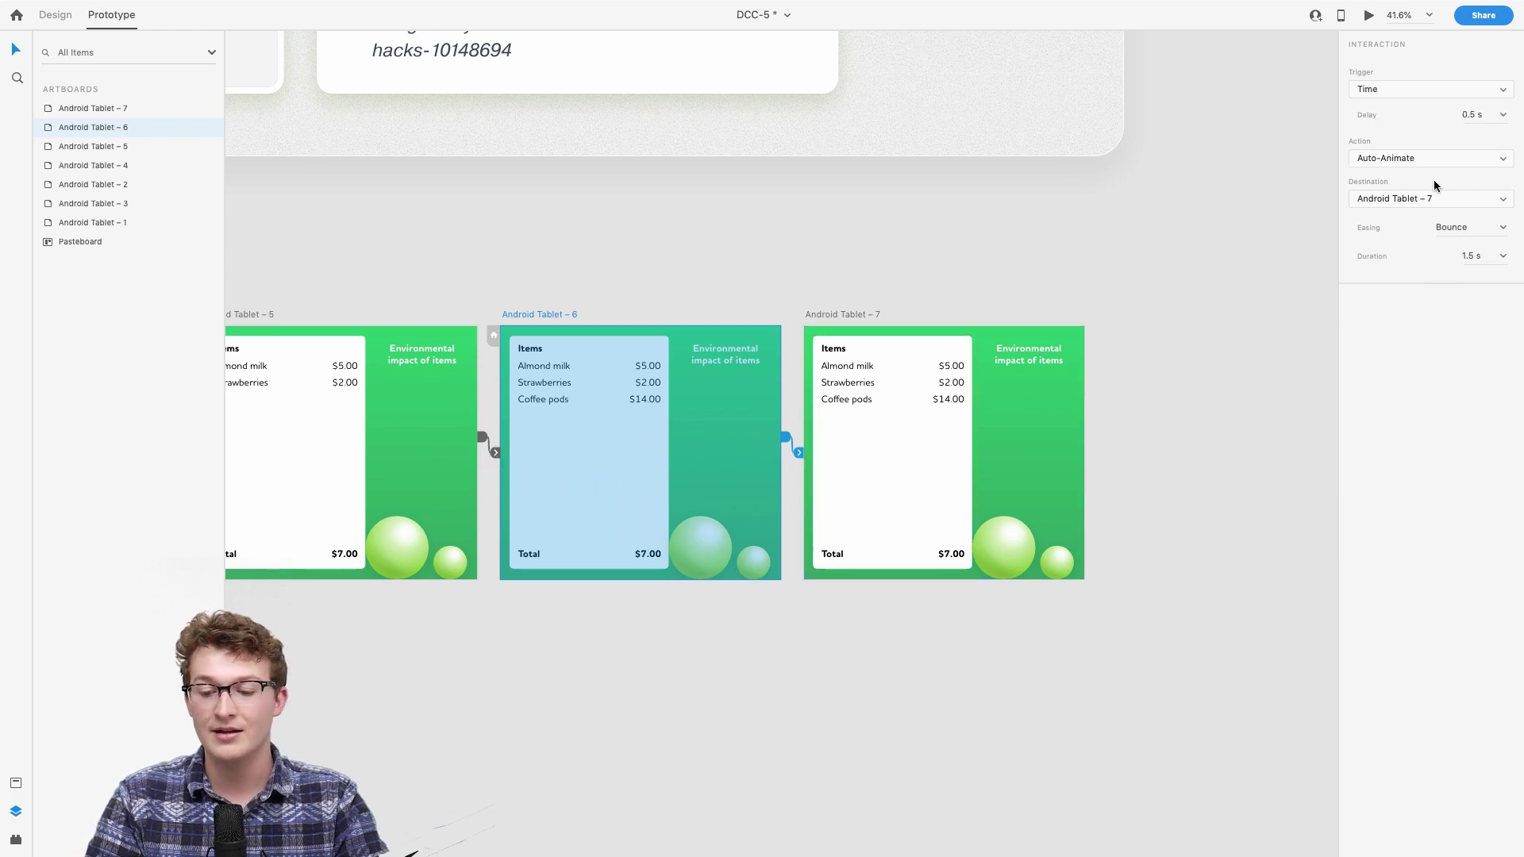
# Step: Duplicate the large sphere's box on Android Tablet – 7 and place the copy above the original sphere
pyautogui.click(1008, 548)
pyautogui.scroll(5, 1008, 548)
pyautogui.hscroll(3, 1008, 548)
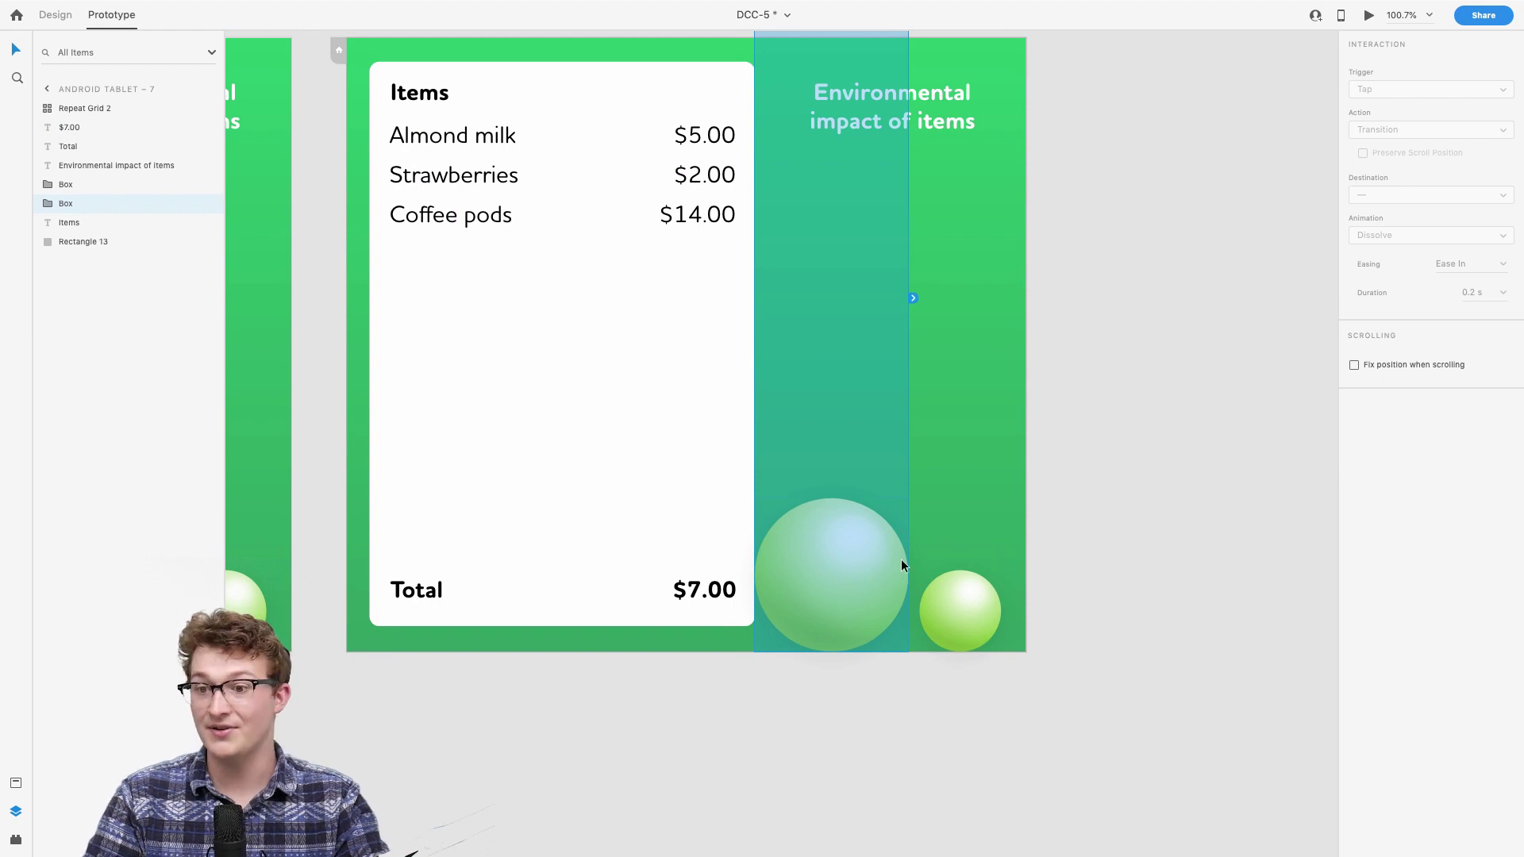
pyautogui.press('super+d')
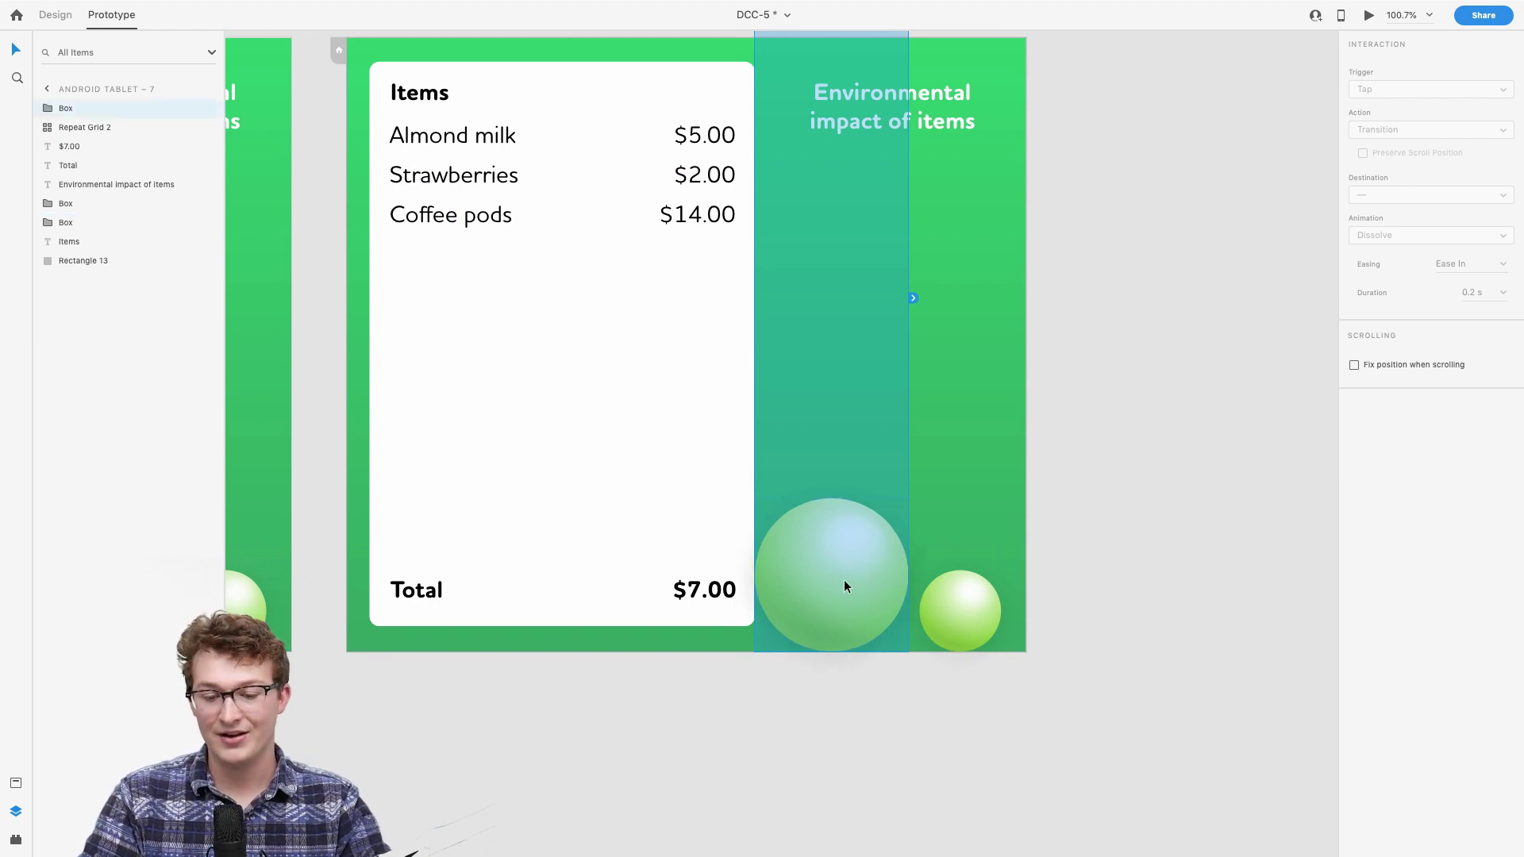
pyautogui.moveTo(854, 578); pyautogui.dragTo(851, 373)
pyautogui.scroll(4, 850, 370)
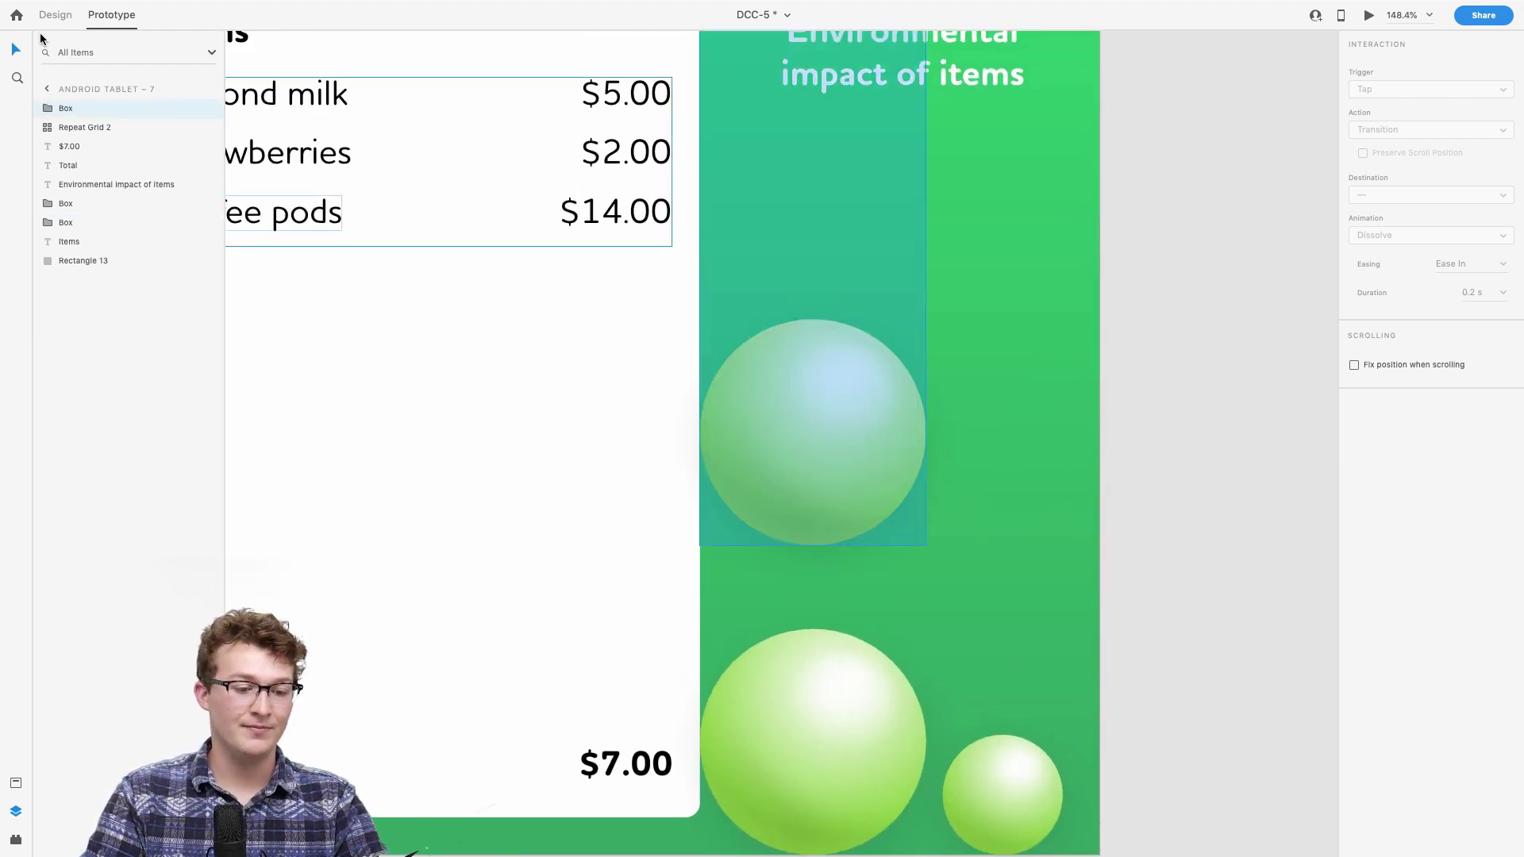
# Step: In Design mode, enlarge the duplicated sphere box to about 238 by 1095 and rest its sphere on the lower spheres against the artboard's right edge
pyautogui.click(49, 16)
pyautogui.hscroll(2, 790, 337)
pyautogui.scroll(-1, 791, 337)
pyautogui.moveTo(874, 528); pyautogui.dragTo(1099, 759)
pyautogui.moveTo(785, 620); pyautogui.dragTo(921, 565)
pyautogui.scroll(-1, 921, 565)
pyautogui.scroll(-5, 922, 566)
pyautogui.scroll(-1, 856, 512)
pyautogui.scroll(-1, 937, 585)
pyautogui.scroll(3, 936, 584)
pyautogui.scroll(-4, 937, 584)
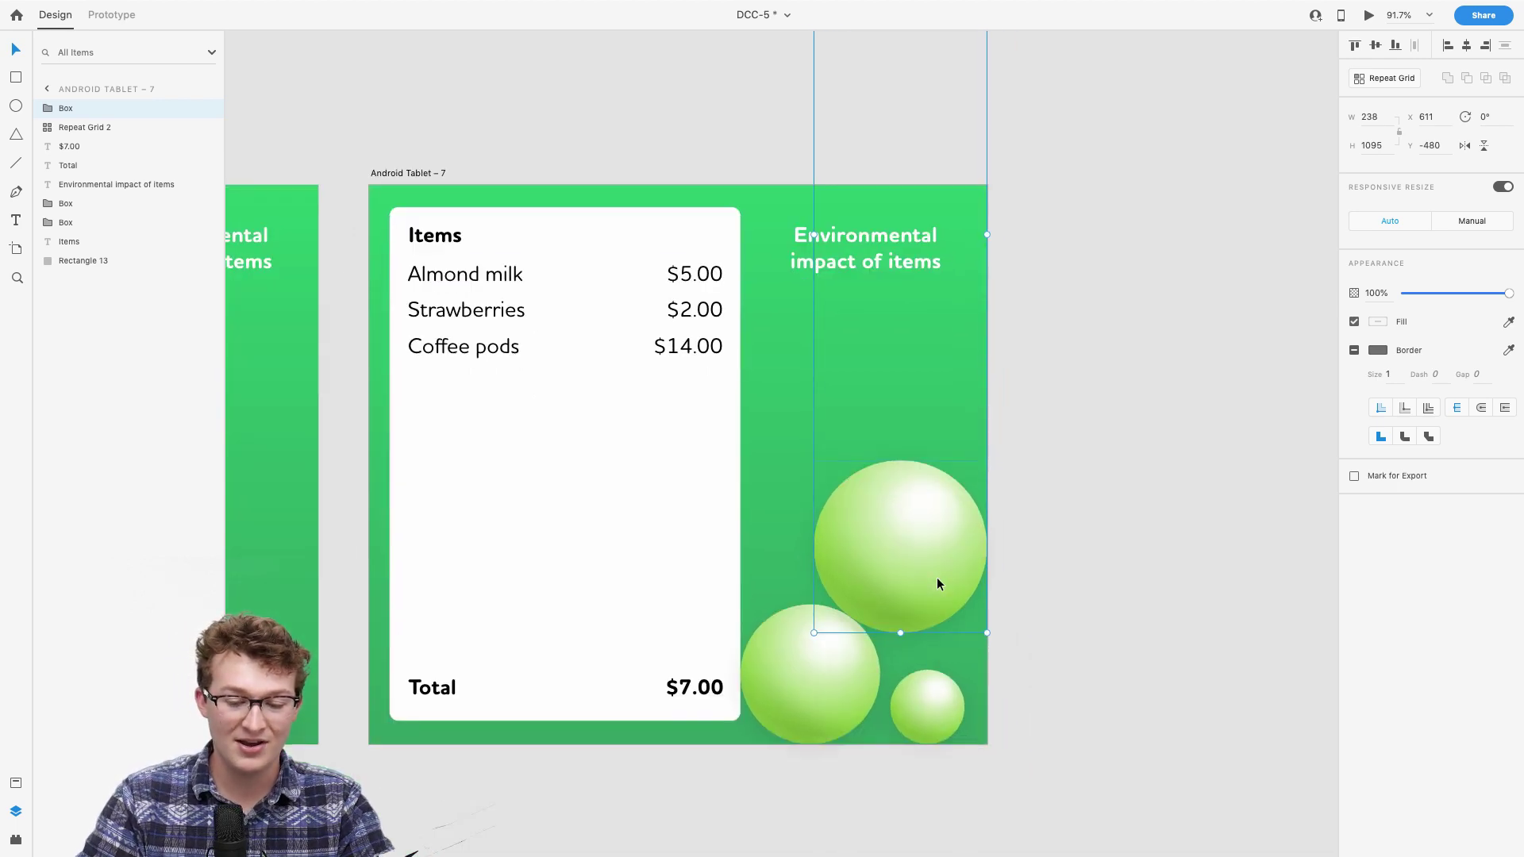
pyautogui.scroll(-3, 937, 584)
pyautogui.click(999, 591)
# Step: Copy the enlarged sphere box from Android Tablet – 7 to the same position on Android Tablet – 6
pyautogui.hscroll(-1, 999, 591)
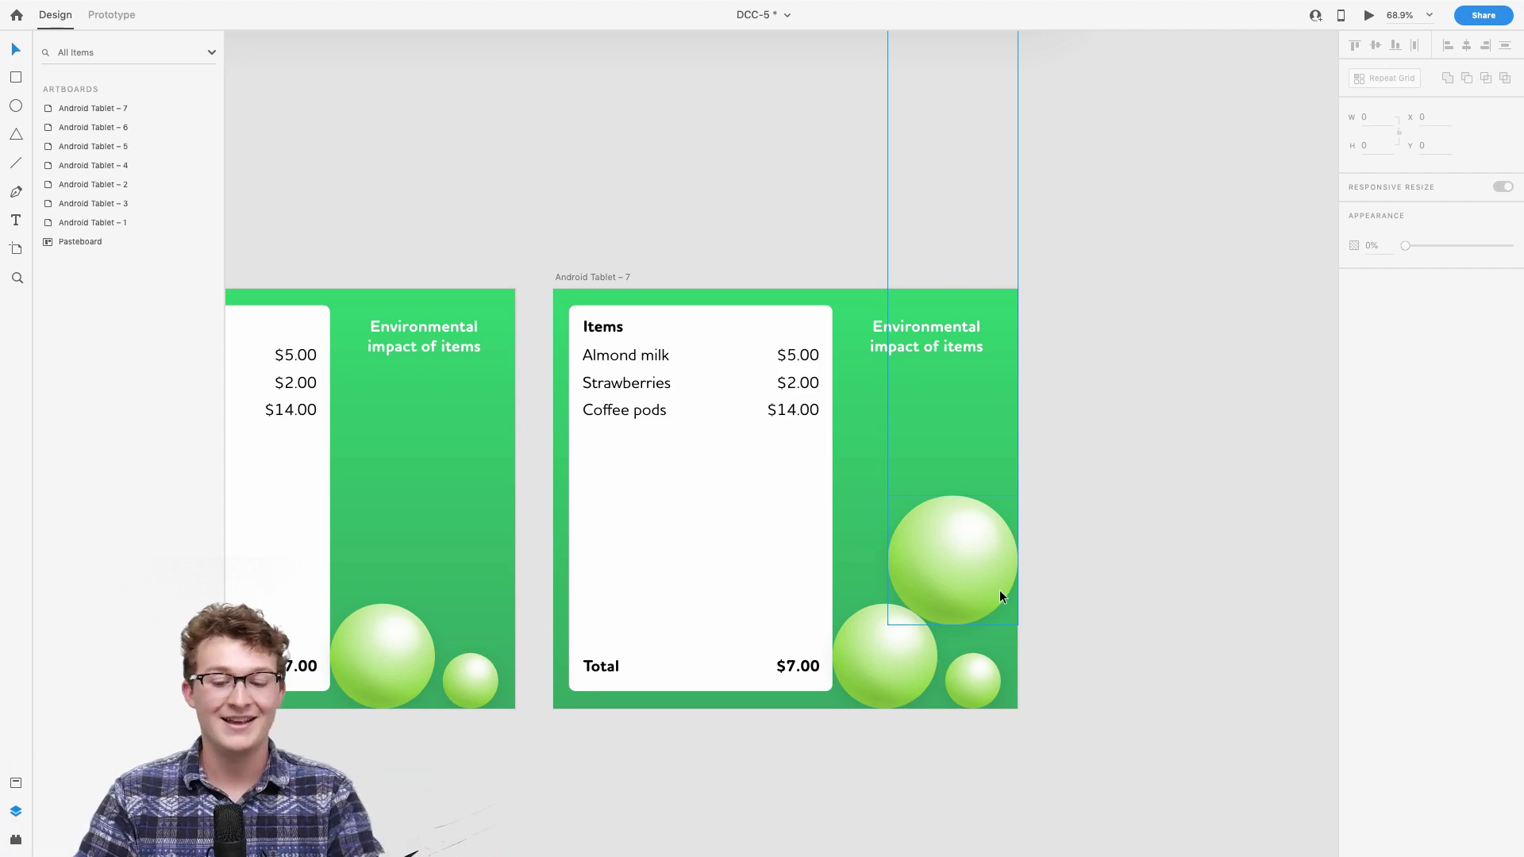
pyautogui.scroll(5, 998, 589)
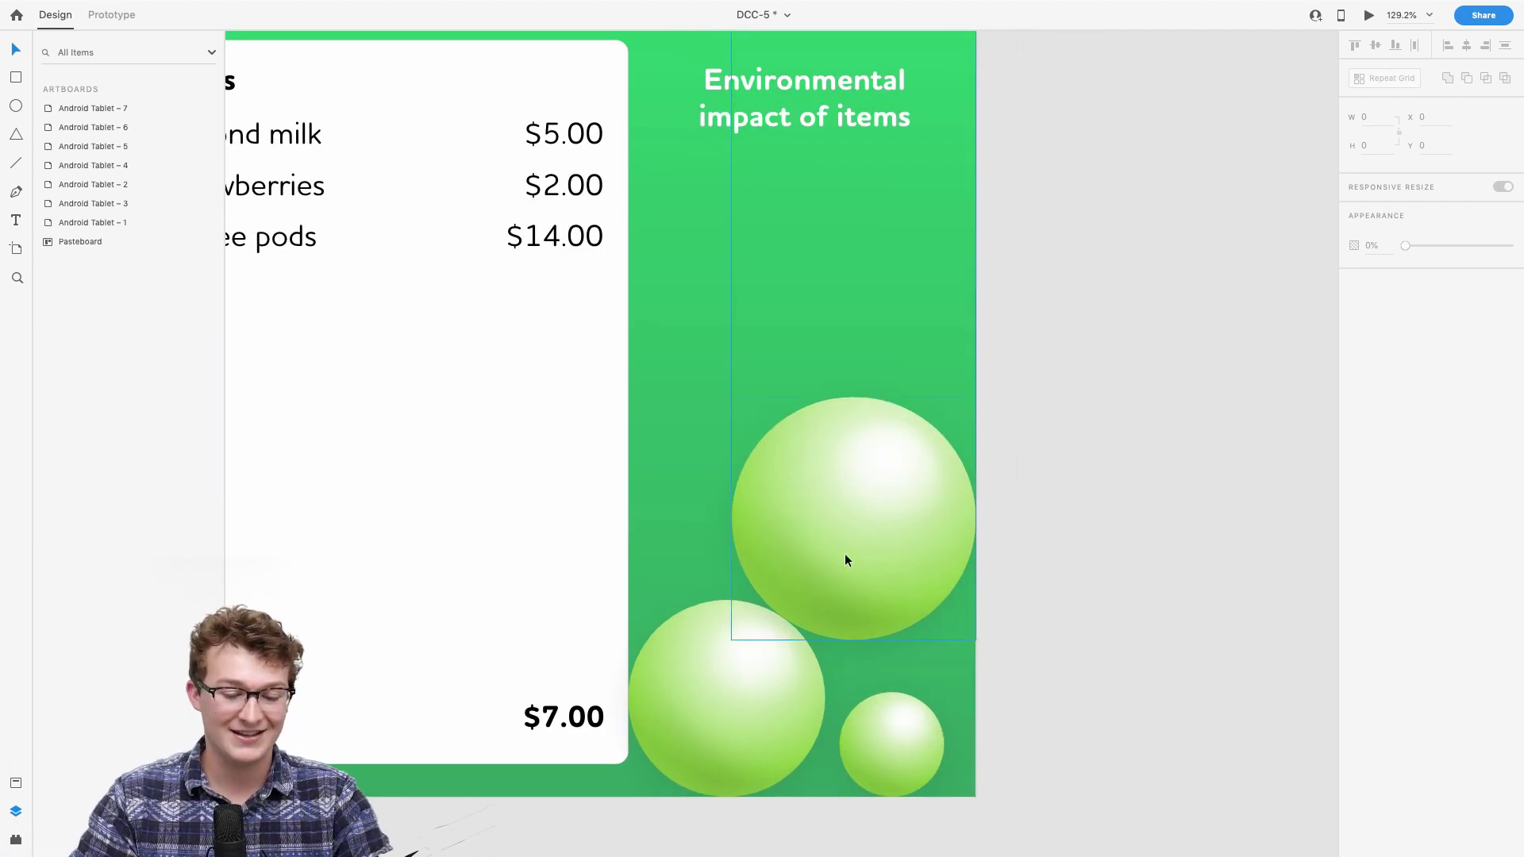
pyautogui.scroll(-3, 975, 541)
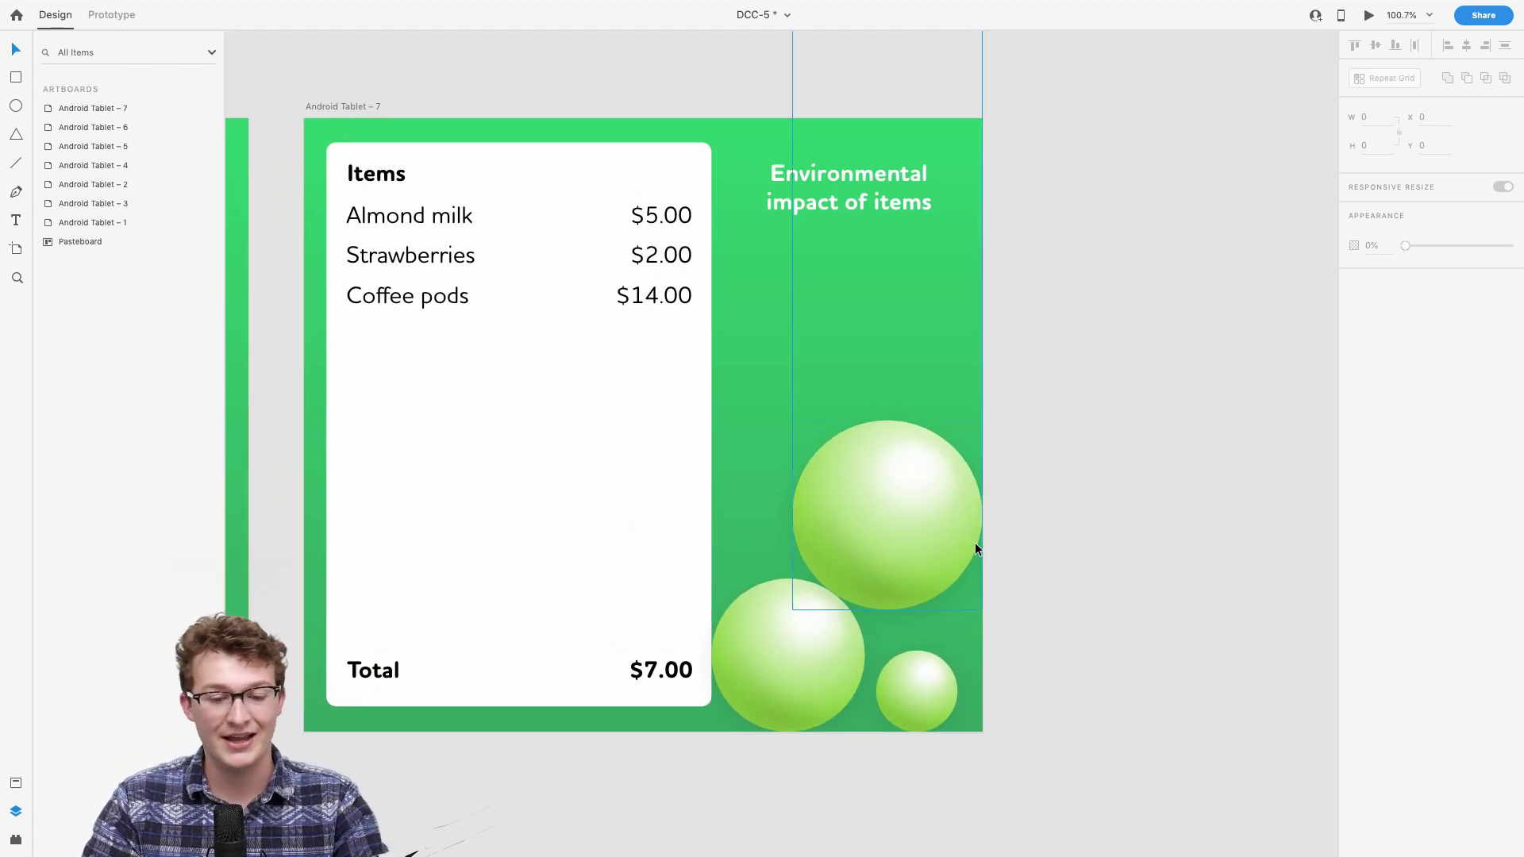
pyautogui.scroll(-4, 975, 541)
pyautogui.click(1065, 544)
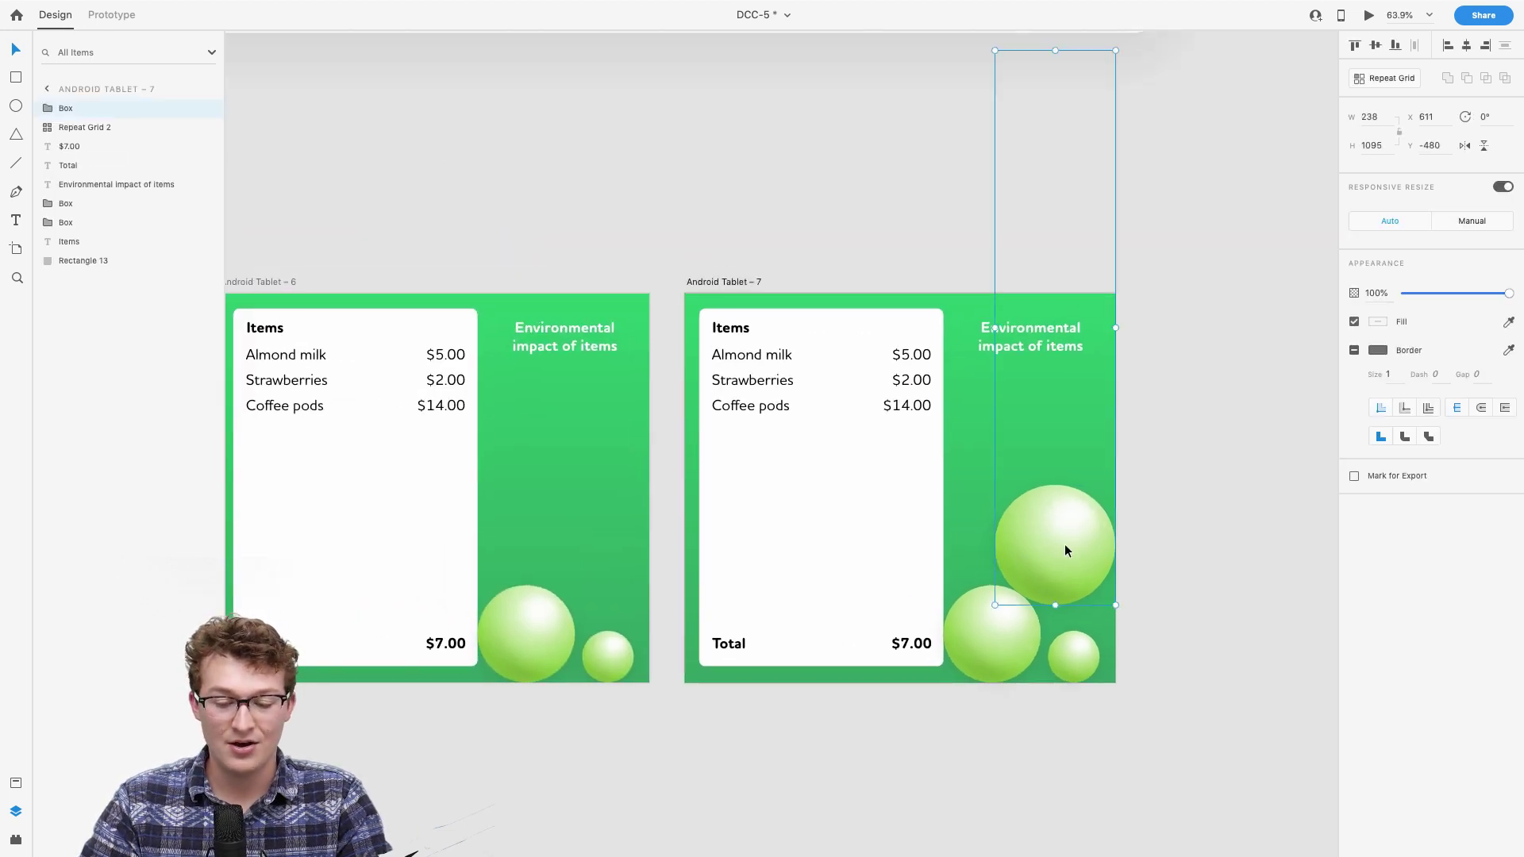
pyautogui.click(597, 506)
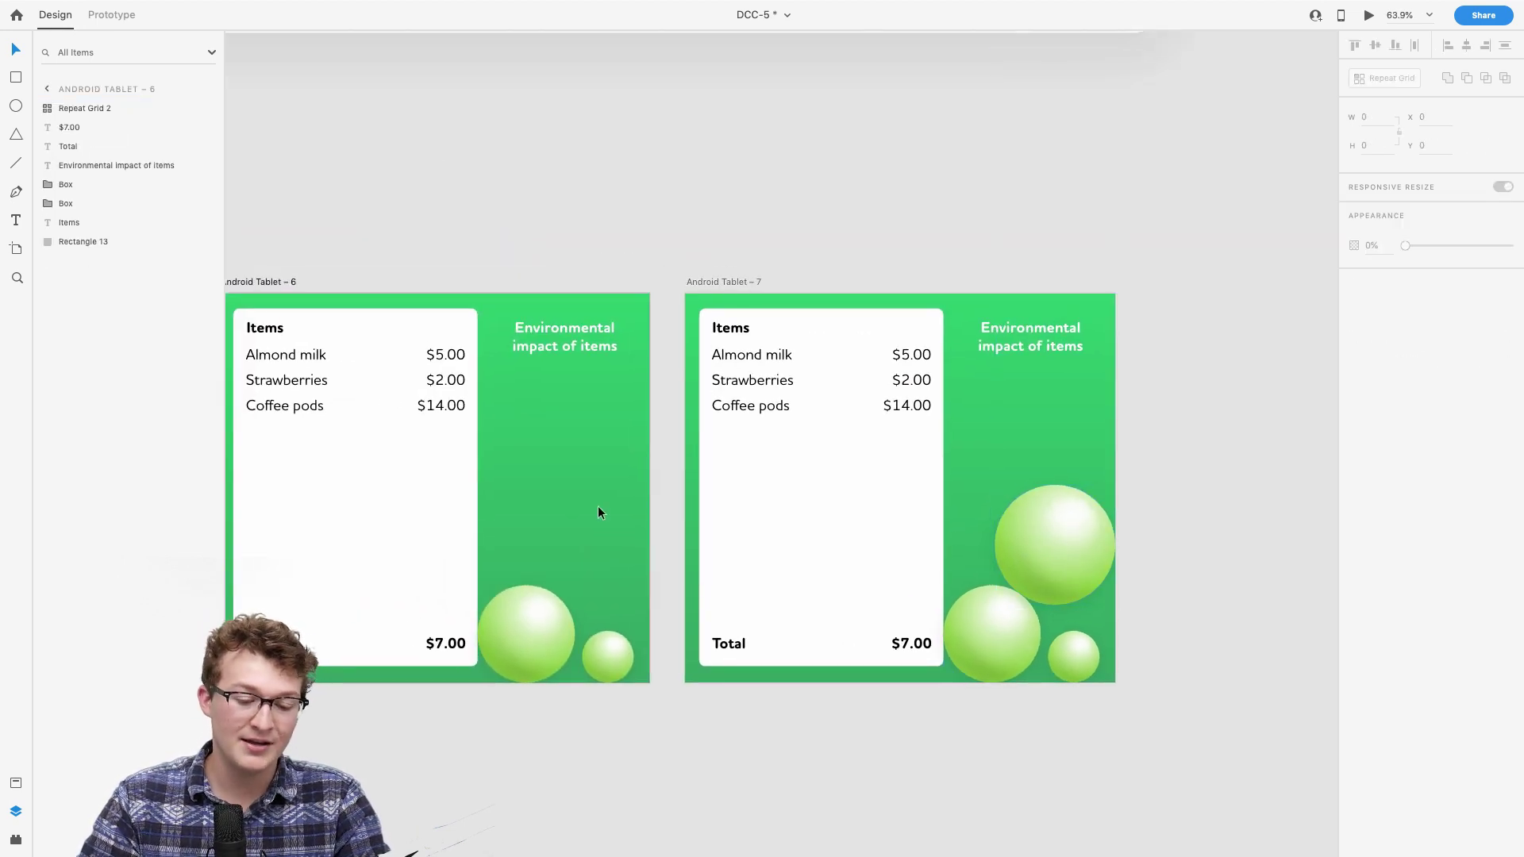
pyautogui.scroll(5, 598, 507)
# Step: Move the large sphere inside its box on Android Tablet – 6 upward until it sits above the artboard
pyautogui.doubleClick(770, 548)
pyautogui.scroll(-3, 770, 548)
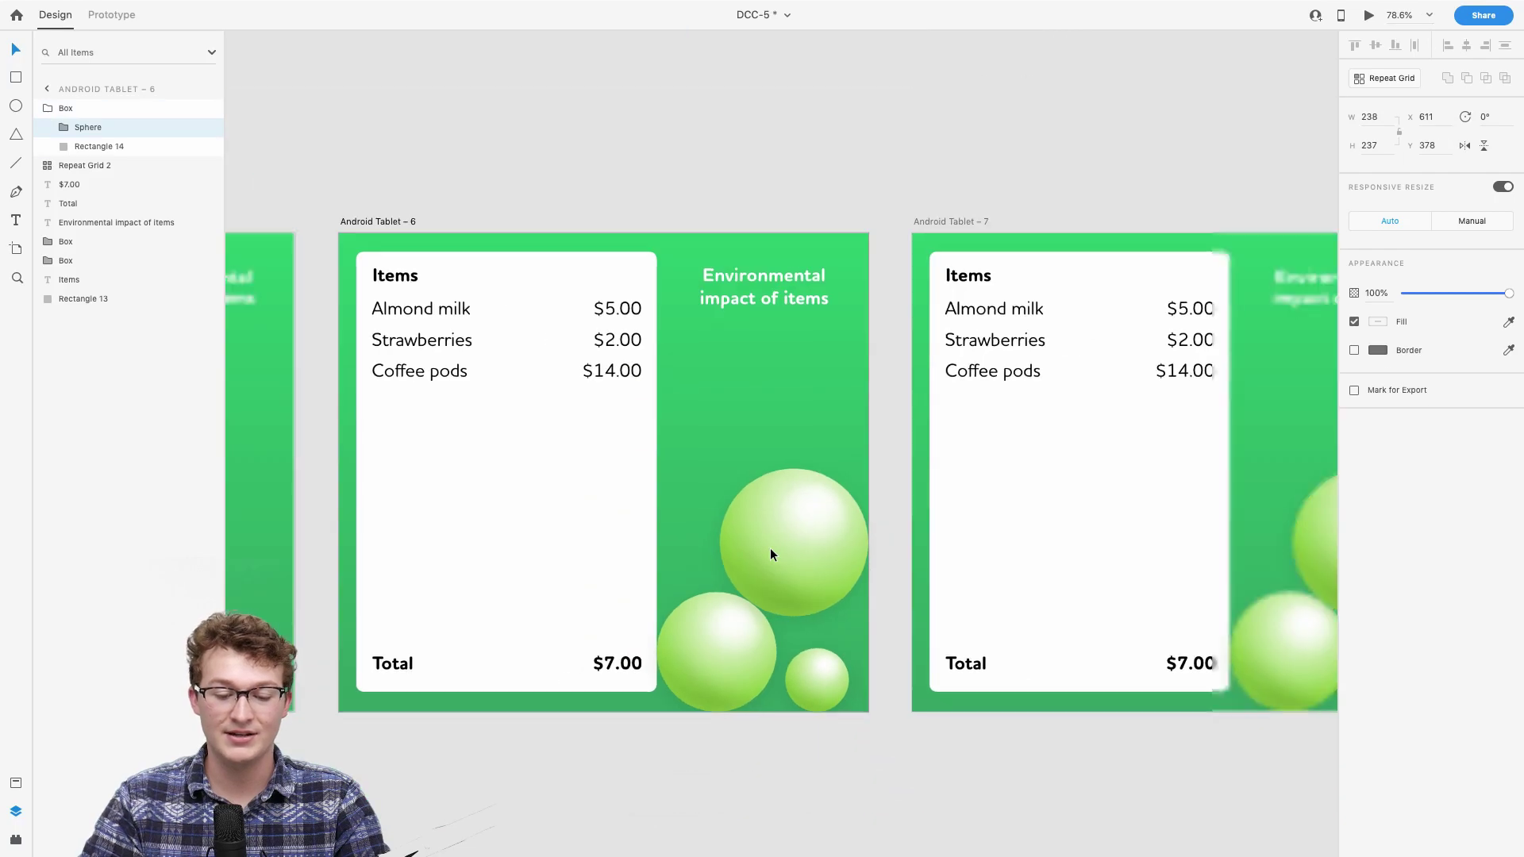
pyautogui.scroll(1, 772, 551)
pyautogui.moveTo(793, 623); pyautogui.dragTo(778, 229)
pyautogui.press('Delete')
pyautogui.scroll(-3, 642, 256)
pyautogui.click(657, 374)
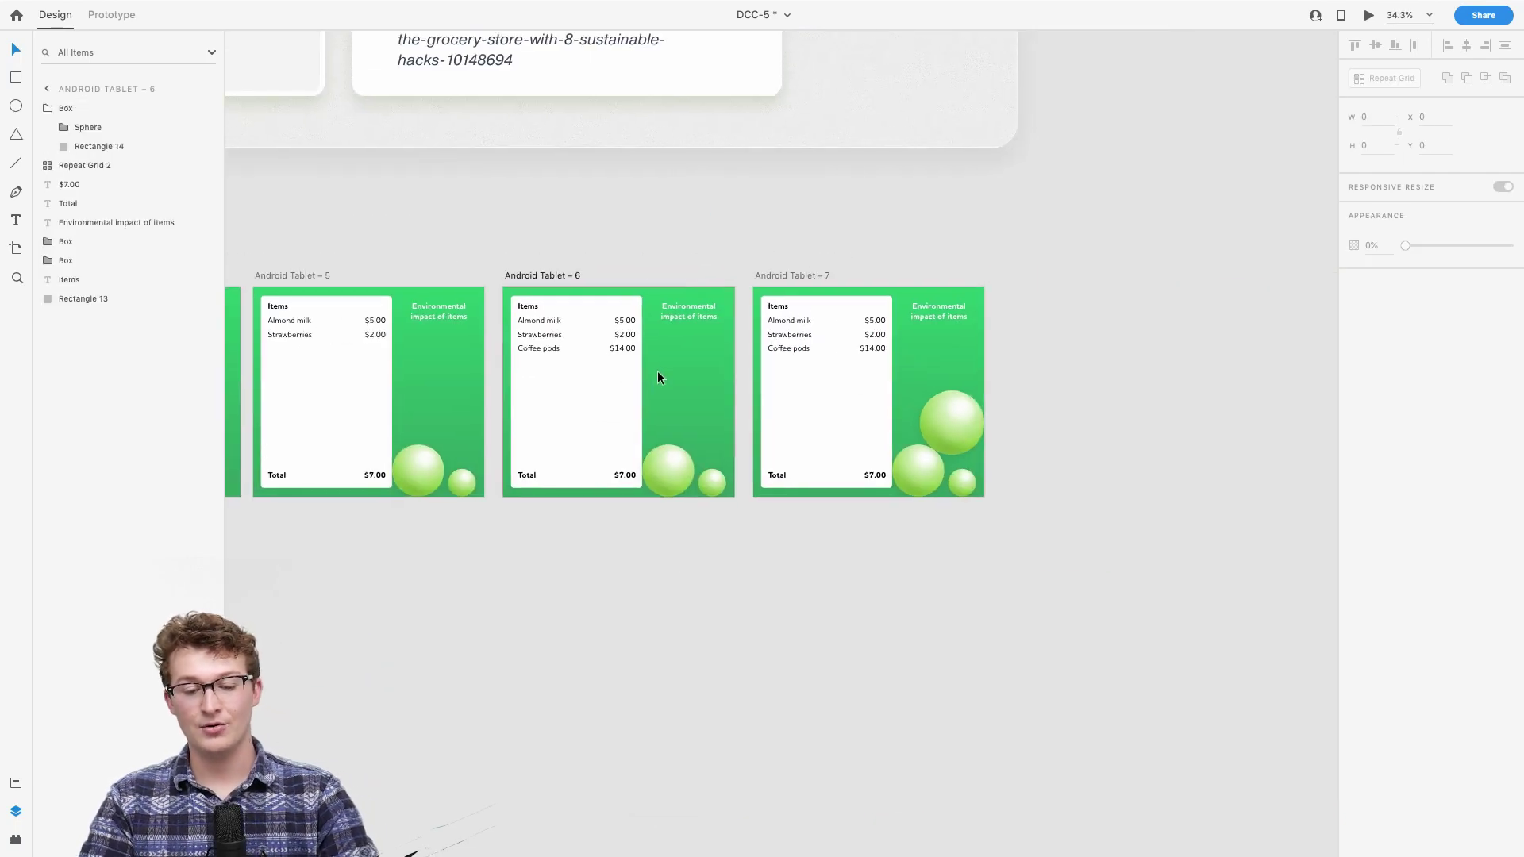
pyautogui.scroll(2, 659, 373)
pyautogui.scroll(-3, 660, 369)
pyautogui.press('super+z')
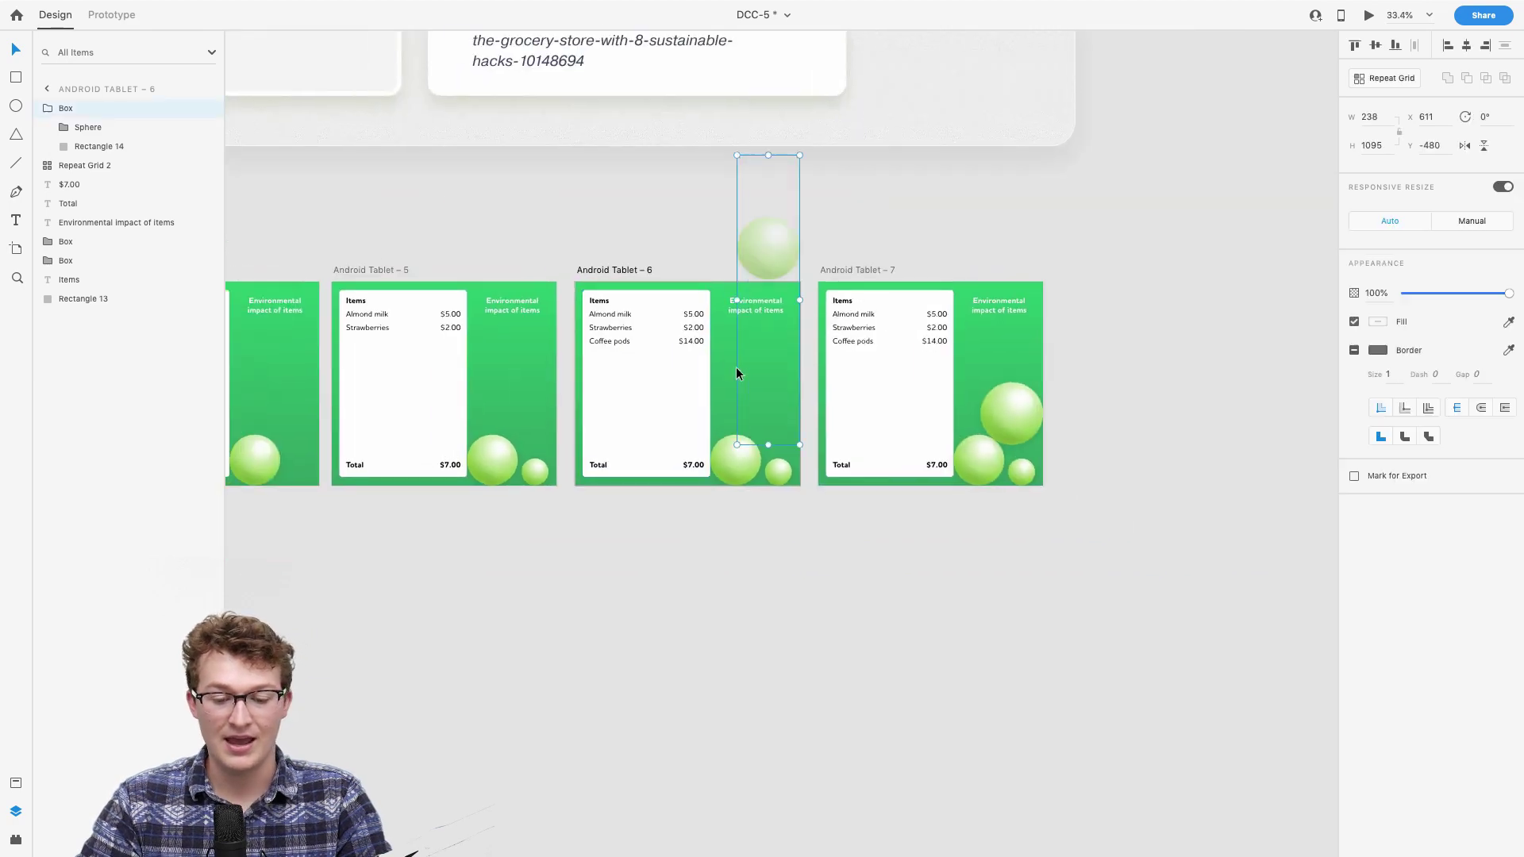
# Step: Preview the prototype from Android Tablet – 3 through the large sphere's drop, and close the preview
pyautogui.scroll(-3, 735, 367)
pyautogui.scroll(1, 417, 403)
pyautogui.hscroll(-5, 416, 411)
pyautogui.press('Delete')
pyautogui.click(341, 393)
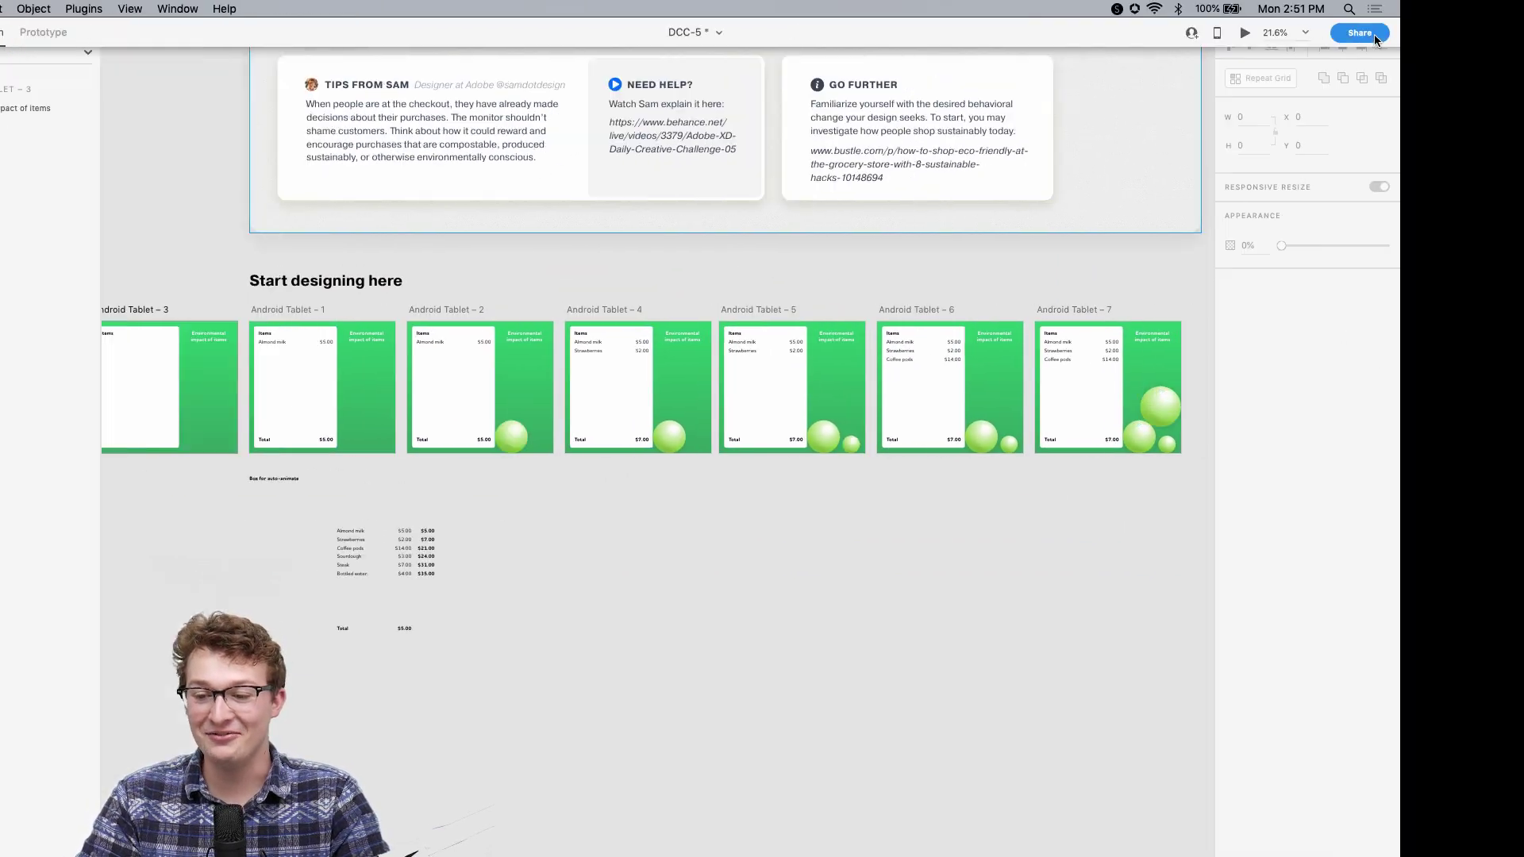
pyautogui.press('super+Return')
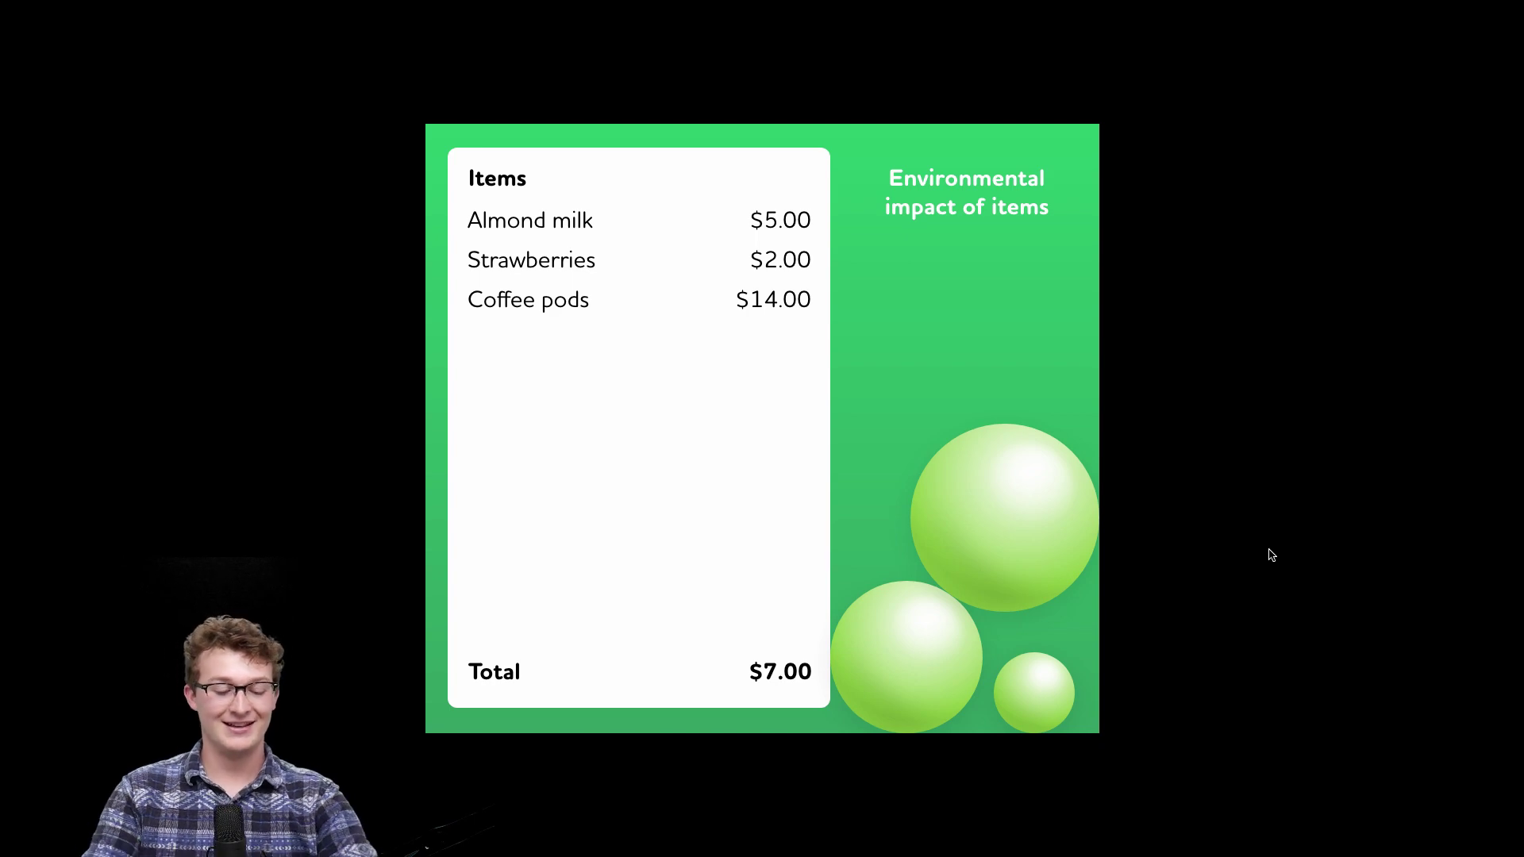
pyautogui.press('Escape')
pyautogui.hotkey('ctrl', 'Right')
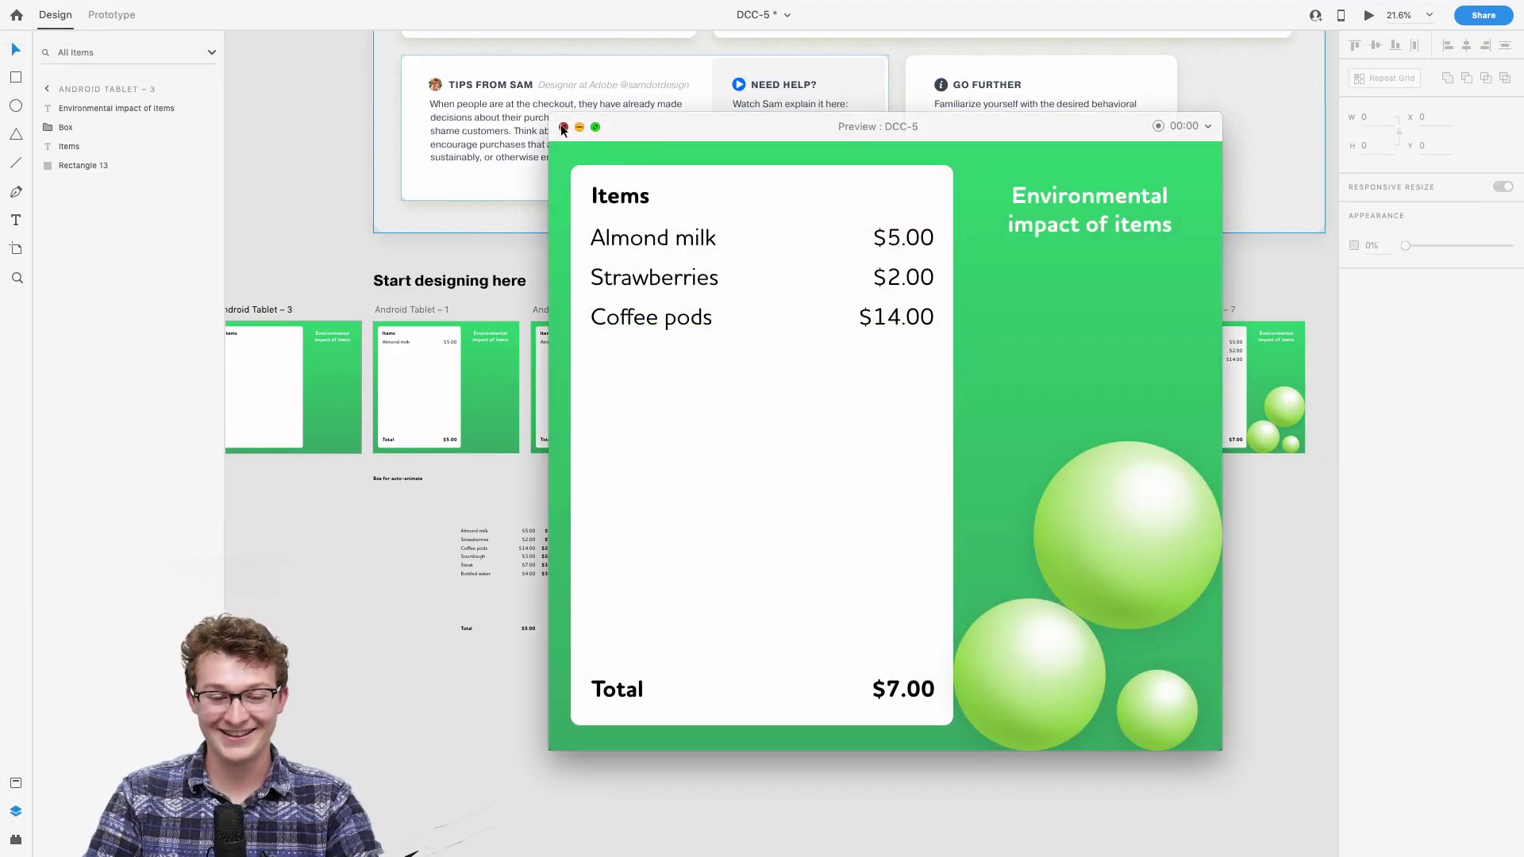
pyautogui.click(562, 129)
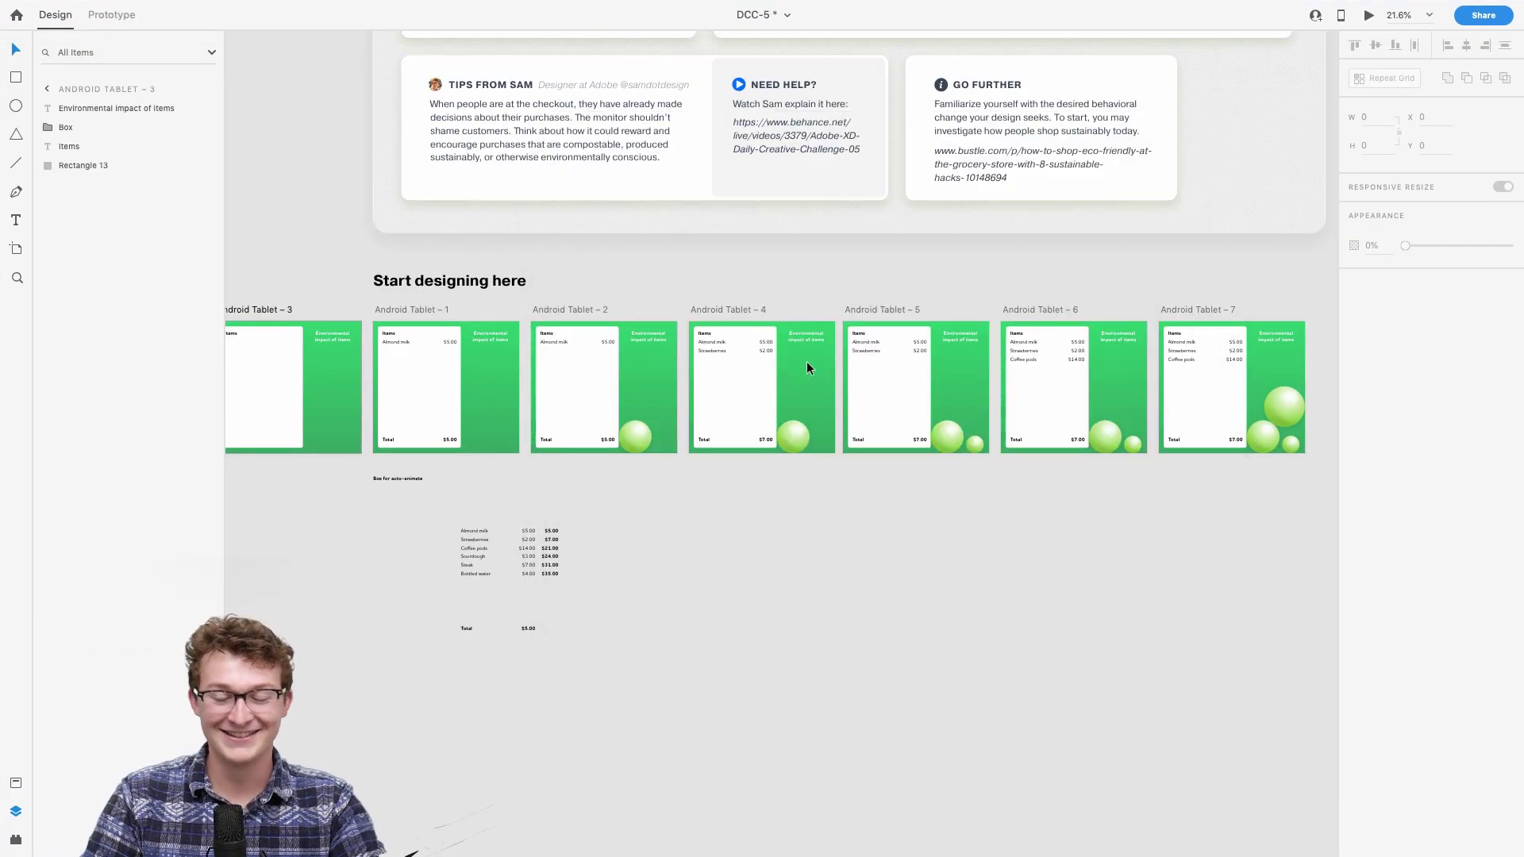
pyautogui.hscroll(3, 807, 360)
pyautogui.scroll(1, 806, 360)
pyautogui.hscroll(3, 806, 360)
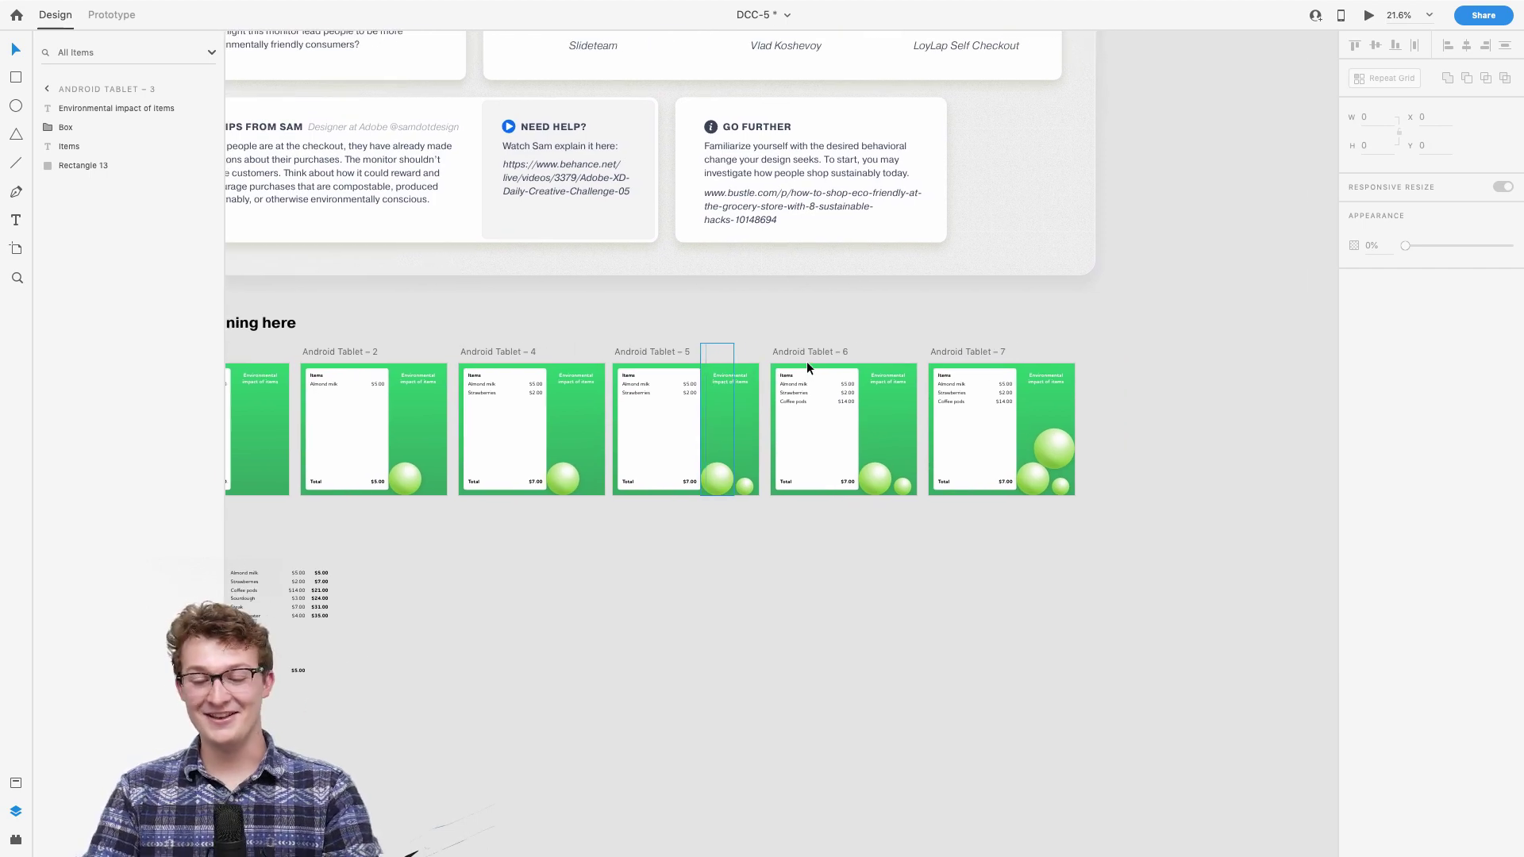
pyautogui.scroll(5, 806, 360)
pyautogui.hscroll(2, 807, 360)
pyautogui.scroll(2, 807, 360)
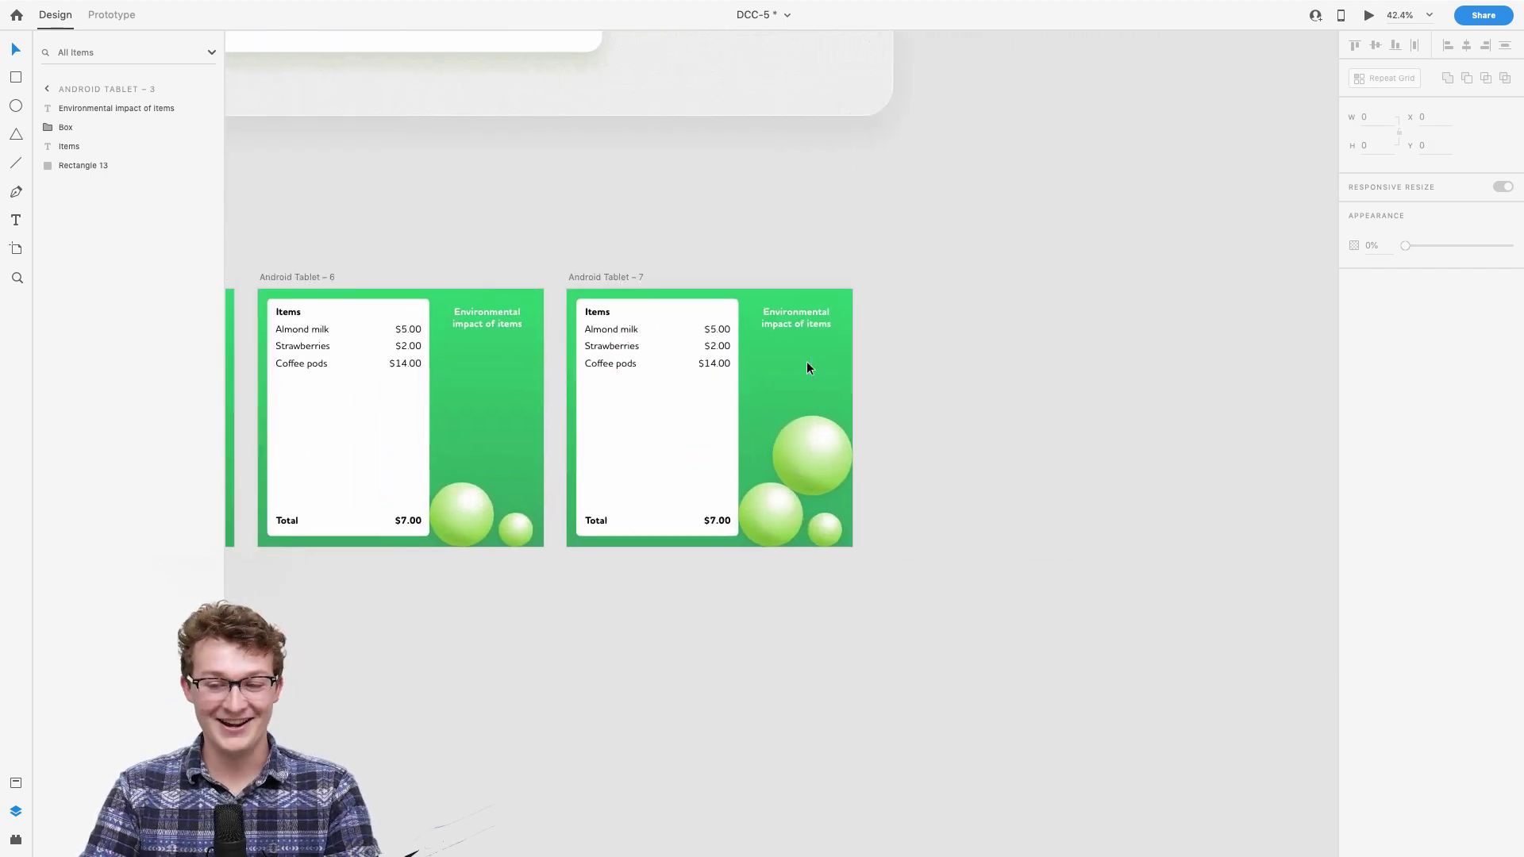
pyautogui.hscroll(-3, 806, 360)
pyautogui.scroll(2, 807, 360)
pyautogui.scroll(5, 806, 369)
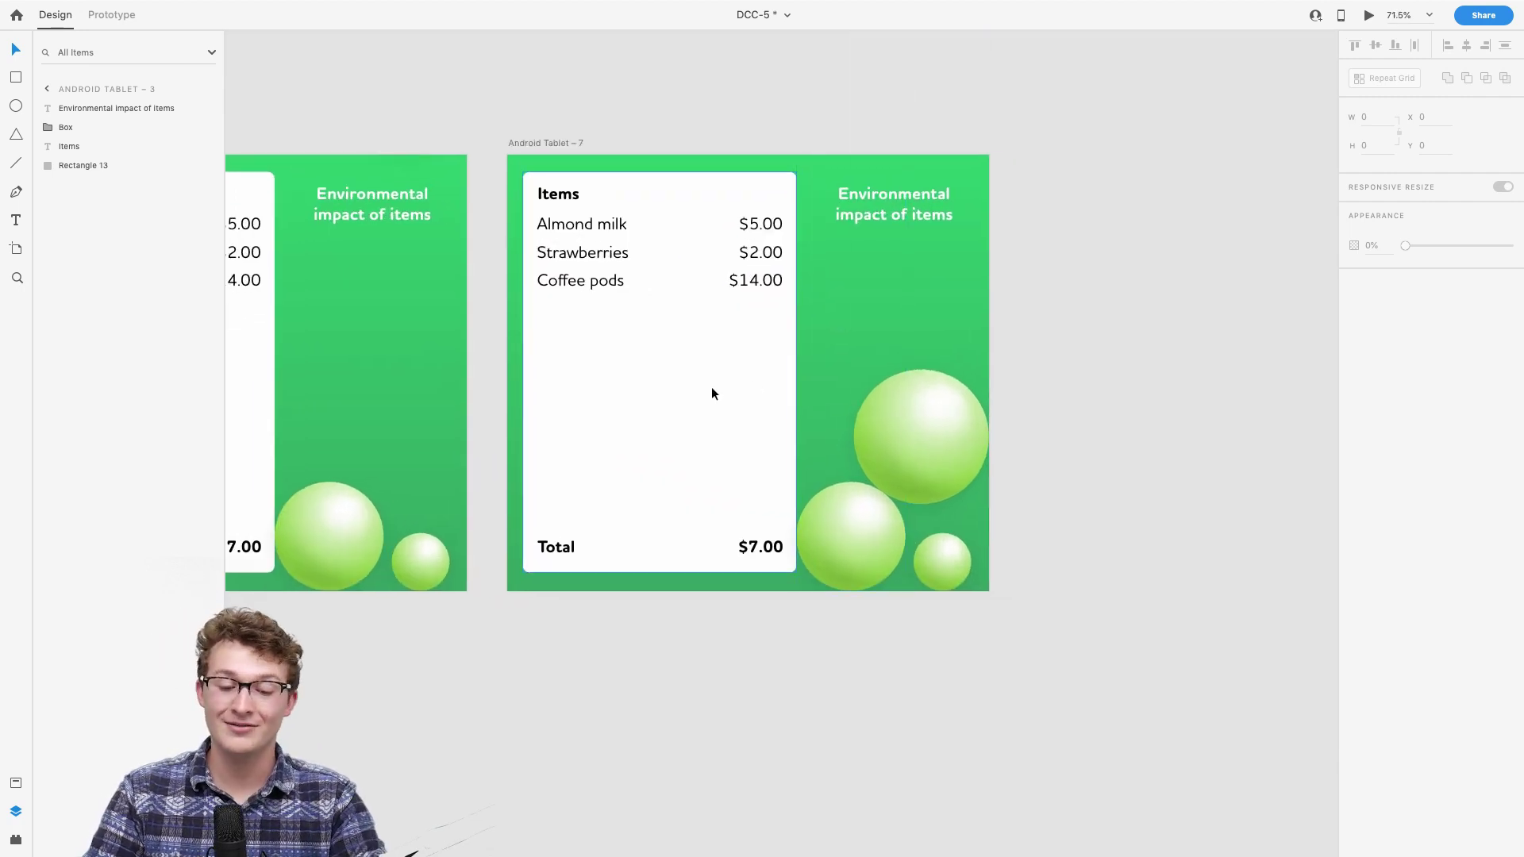
pyautogui.hscroll(5, 770, 411)
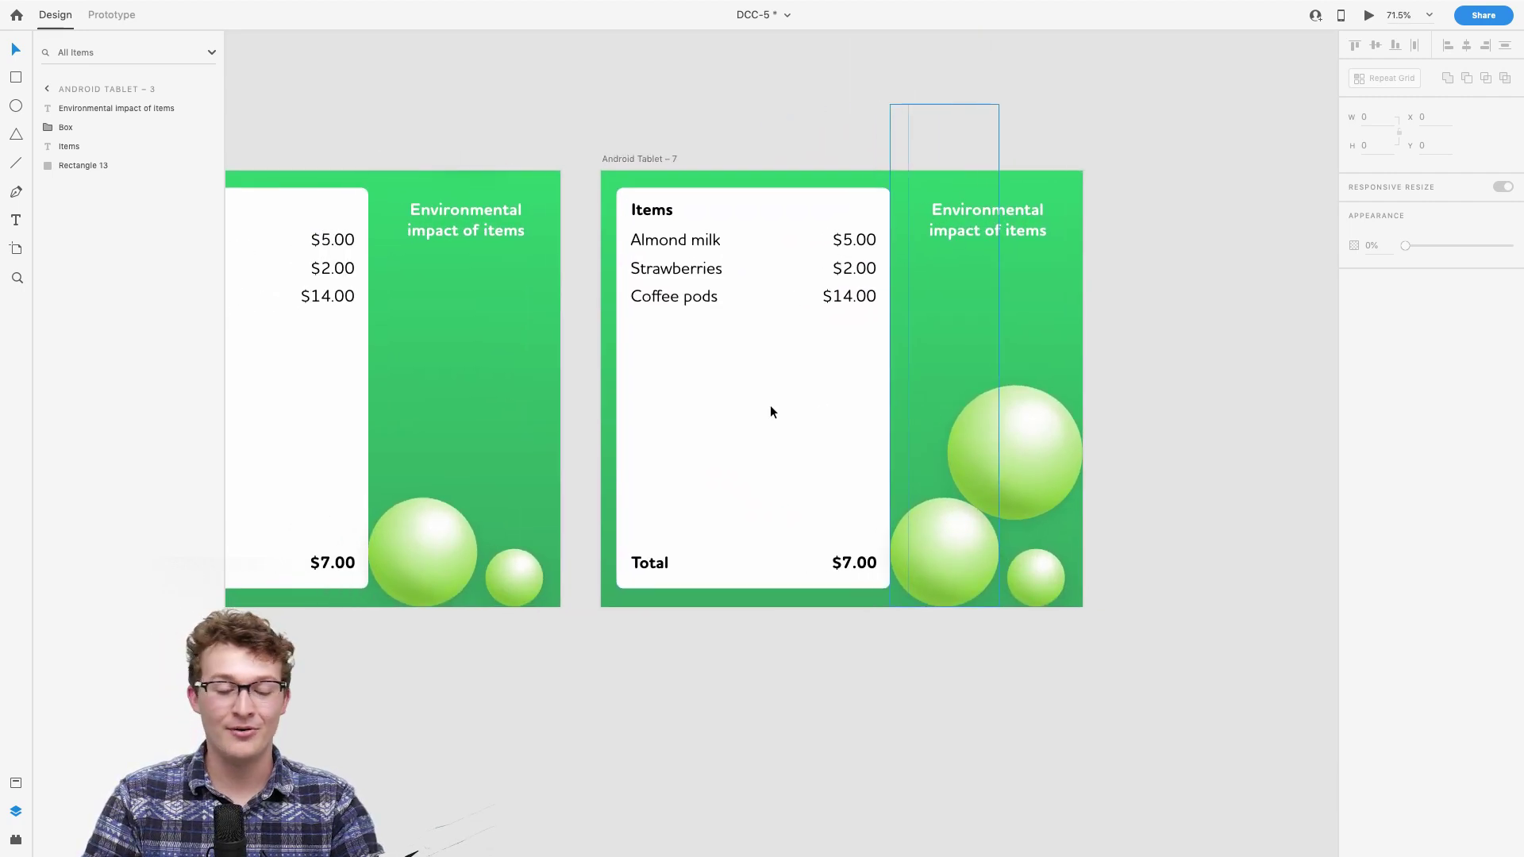
pyautogui.hscroll(-4, 770, 411)
pyautogui.scroll(2, 770, 411)
pyautogui.hscroll(-4, 770, 411)
pyautogui.scroll(3, 770, 412)
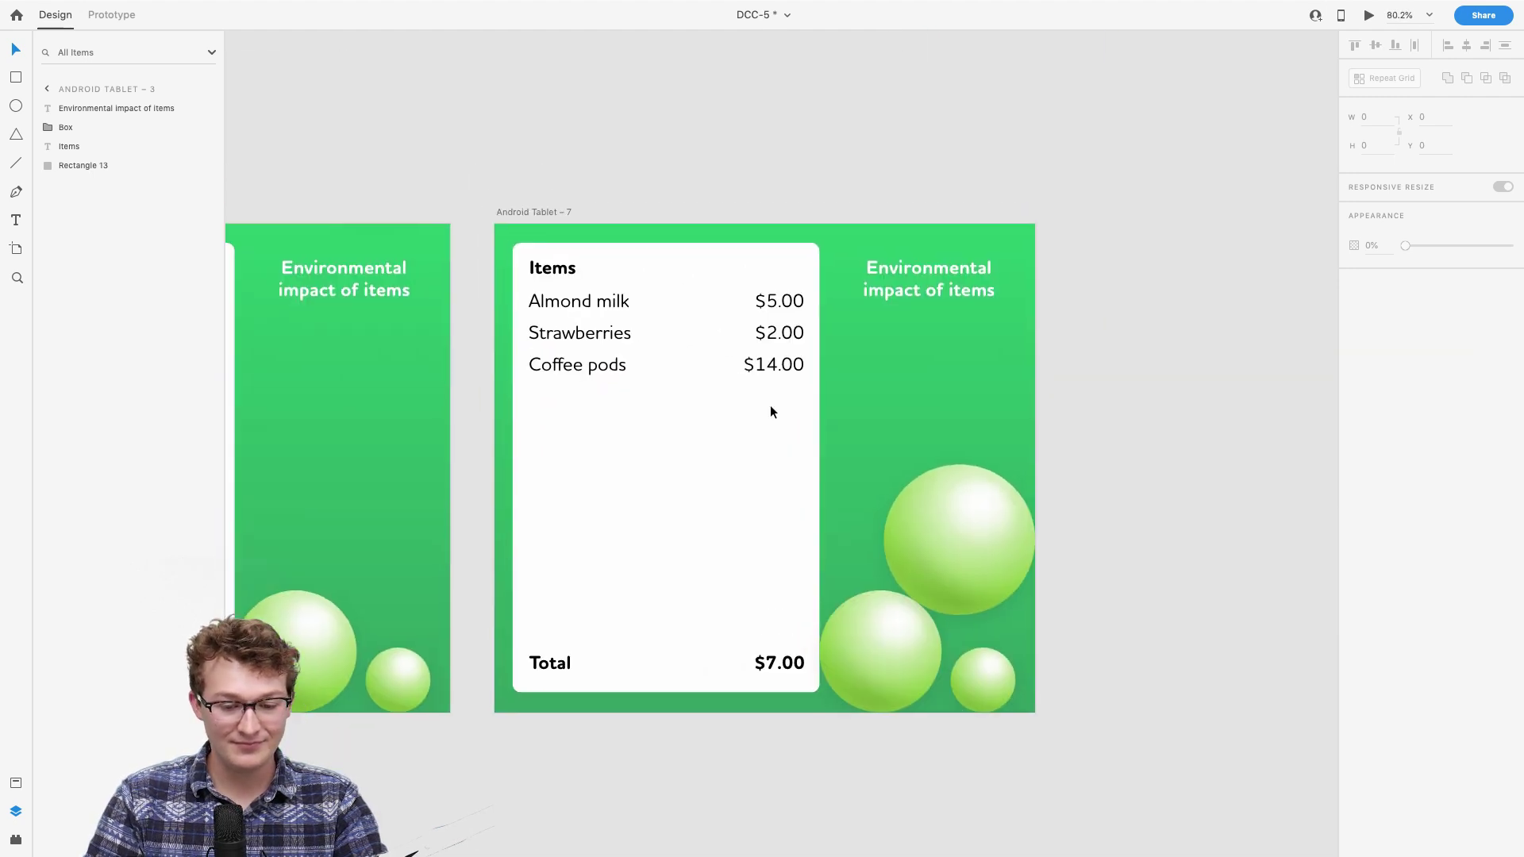
pyautogui.click(1053, 409)
pyautogui.hscroll(1, 1054, 409)
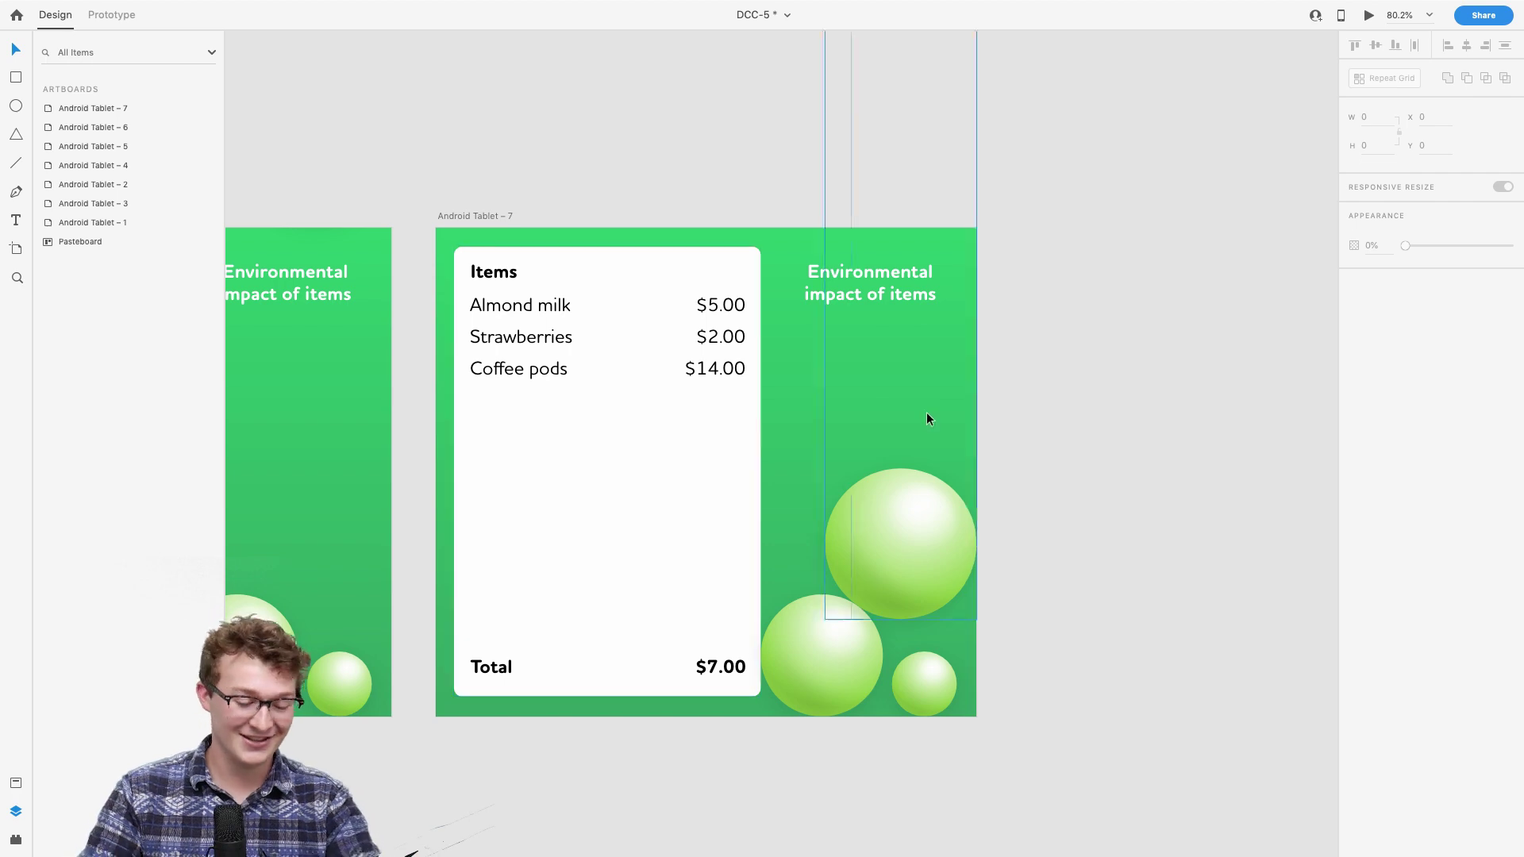
pyautogui.scroll(-1, 1040, 397)
pyautogui.scroll(-5, 1040, 397)
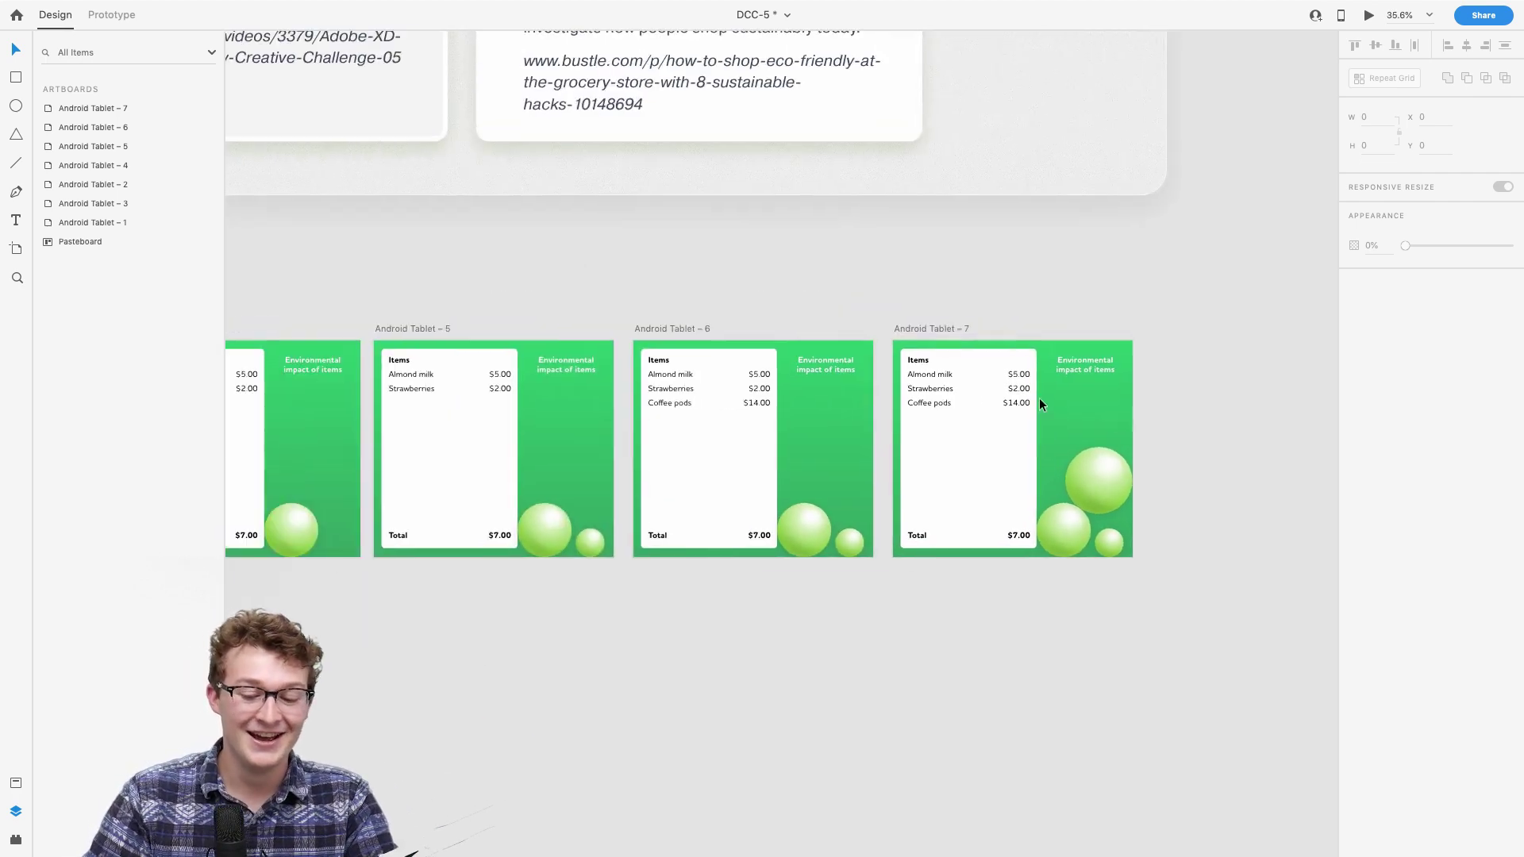
pyautogui.hscroll(-1, 1040, 405)
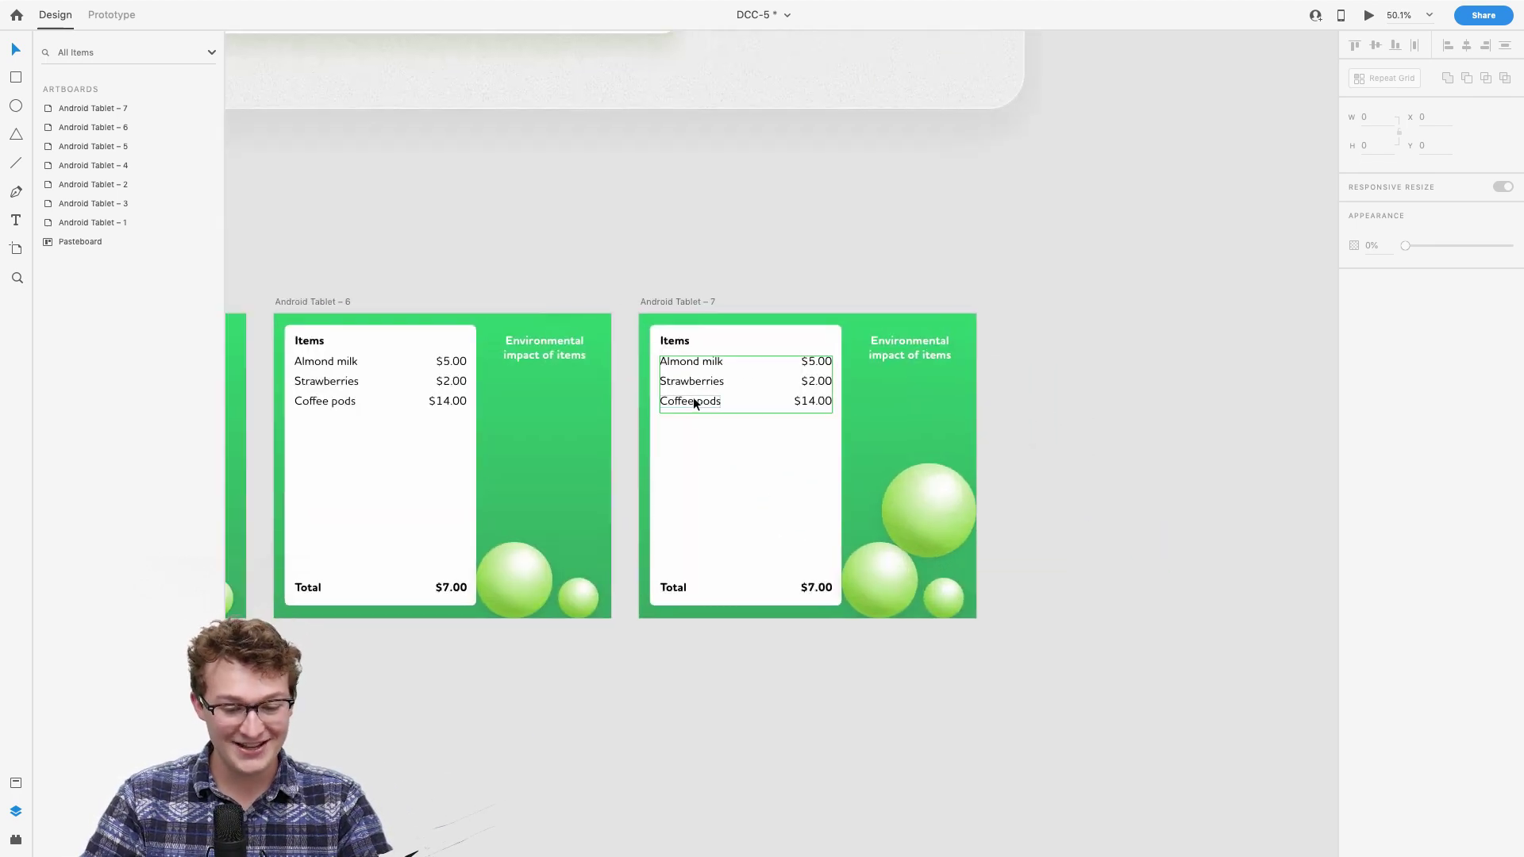
pyautogui.click(693, 402)
pyautogui.hscroll(1, 716, 425)
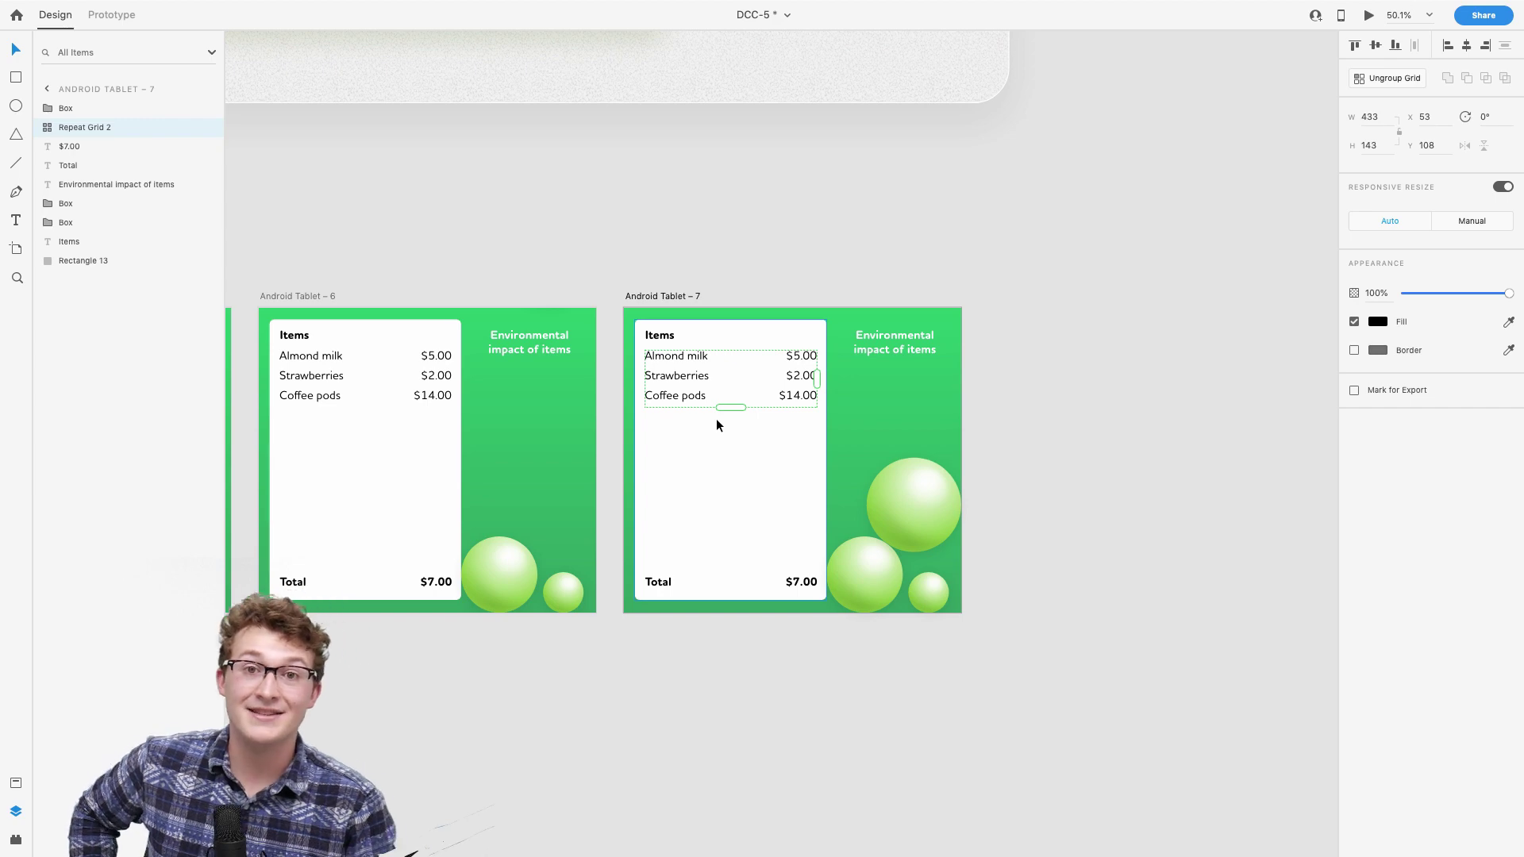
pyautogui.hscroll(3, 717, 420)
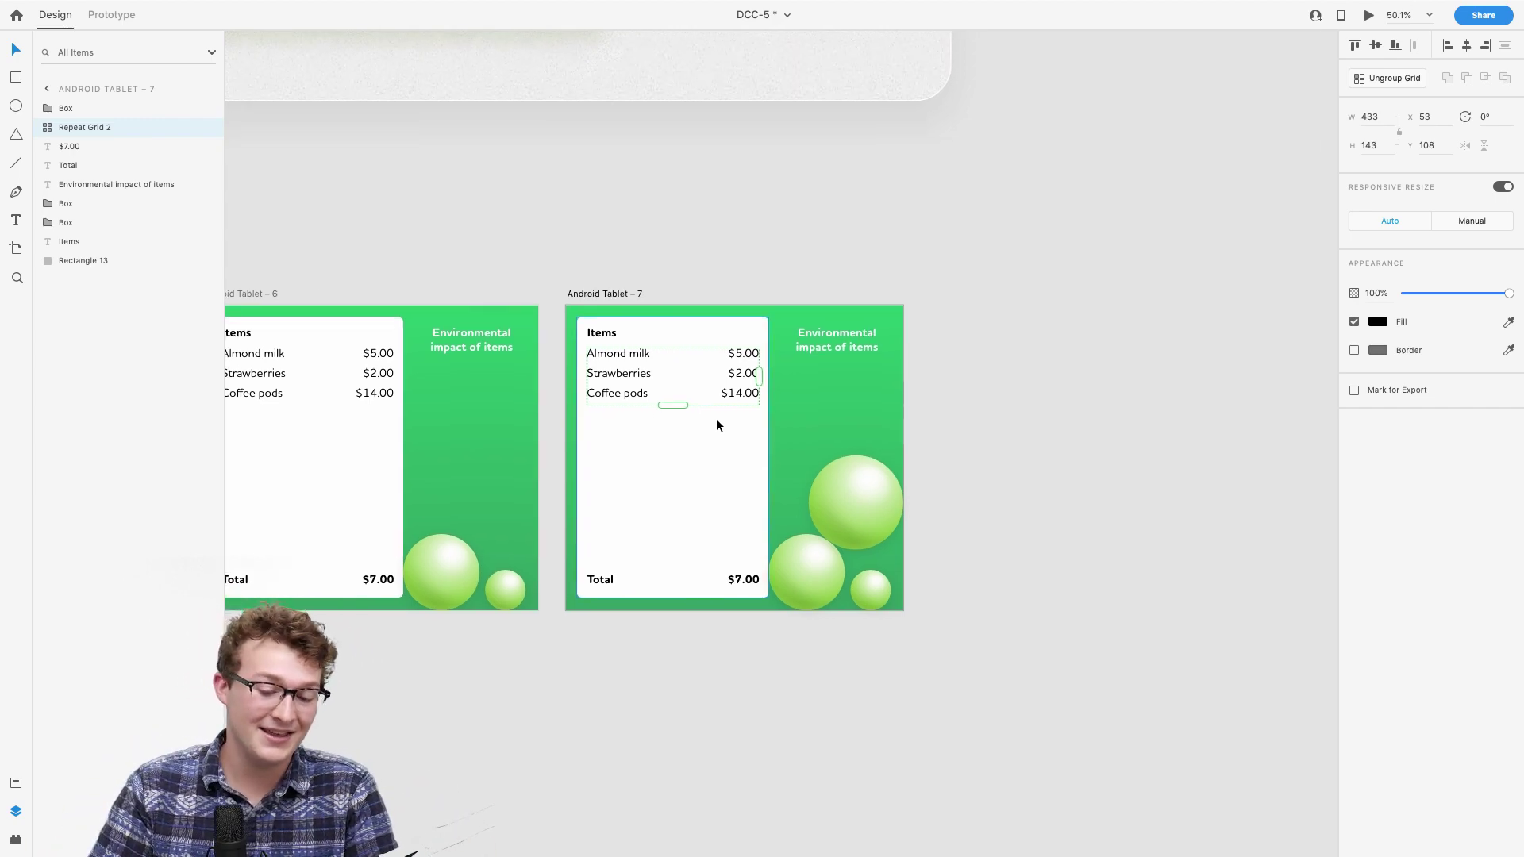
pyautogui.press('super+equal')
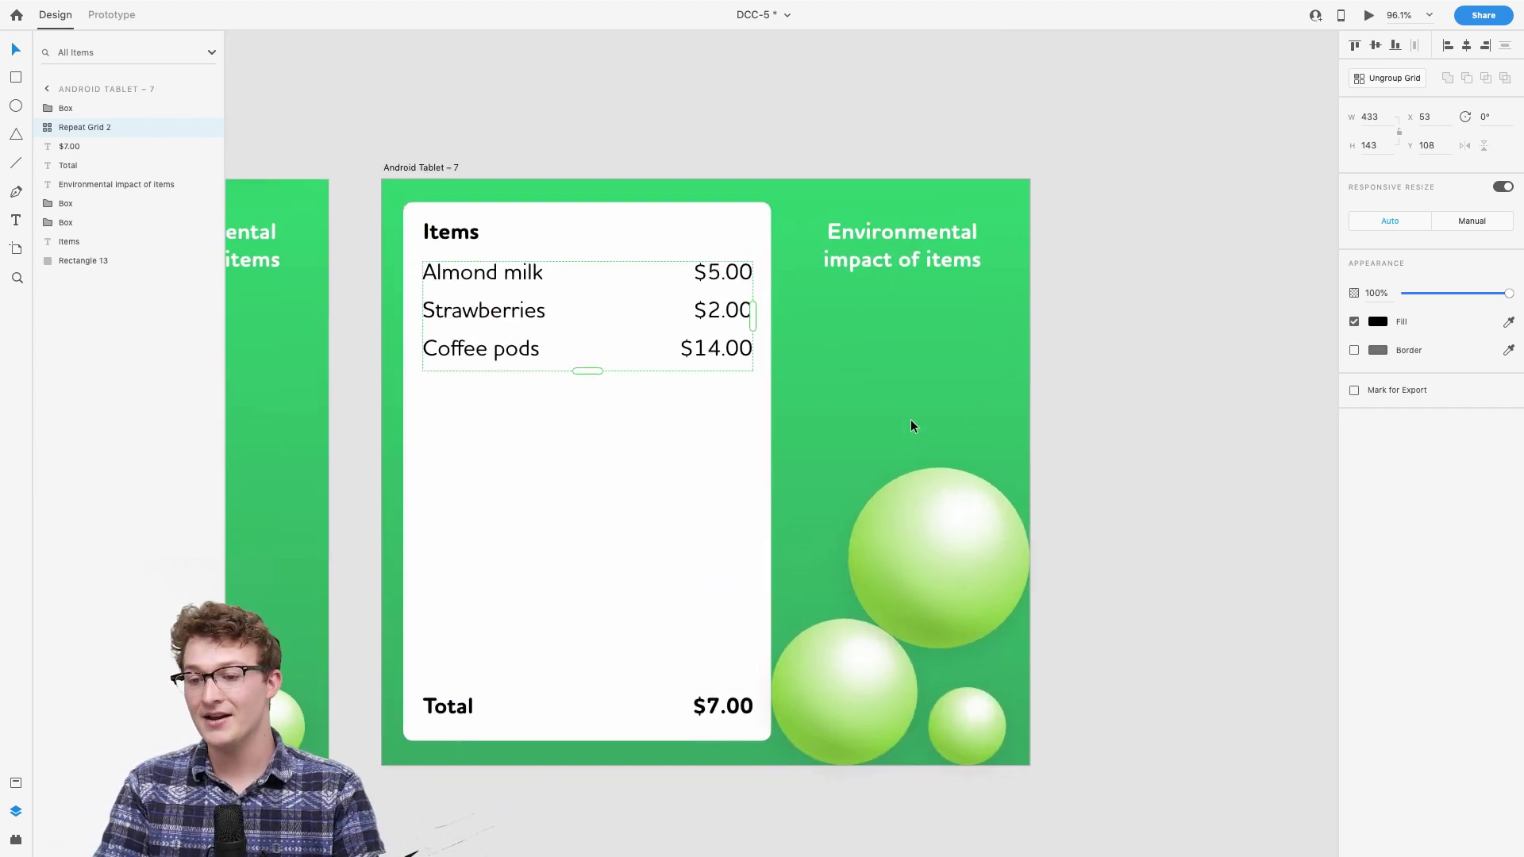
pyautogui.hscroll(-2, 911, 426)
pyautogui.scroll(-5, 972, 509)
pyautogui.hscroll(2, 972, 509)
pyautogui.hscroll(5, 988, 508)
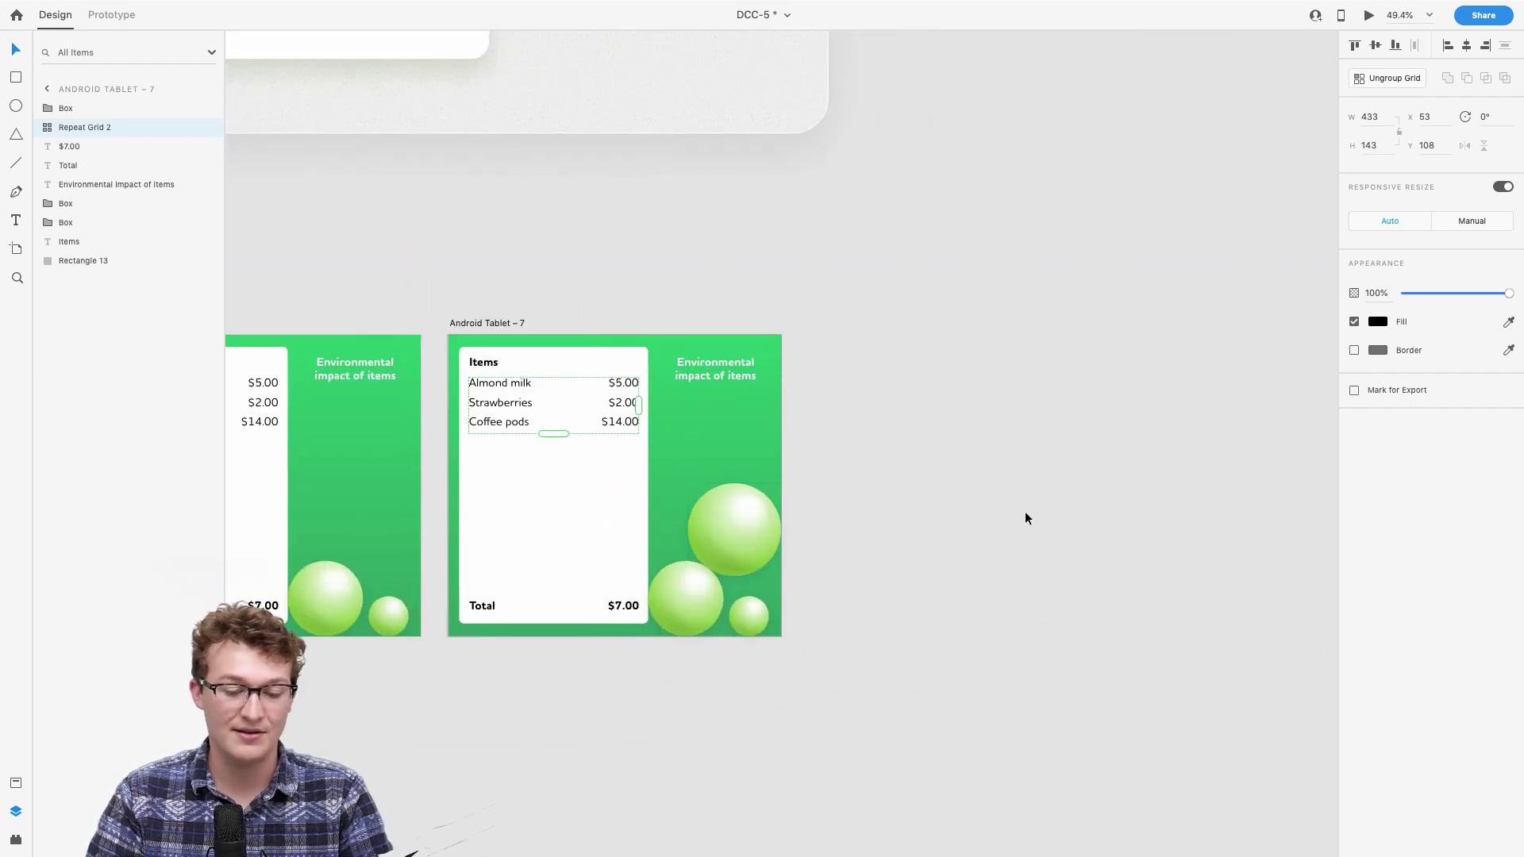
pyautogui.scroll(-3, 616, 485)
pyautogui.hscroll(1, 617, 486)
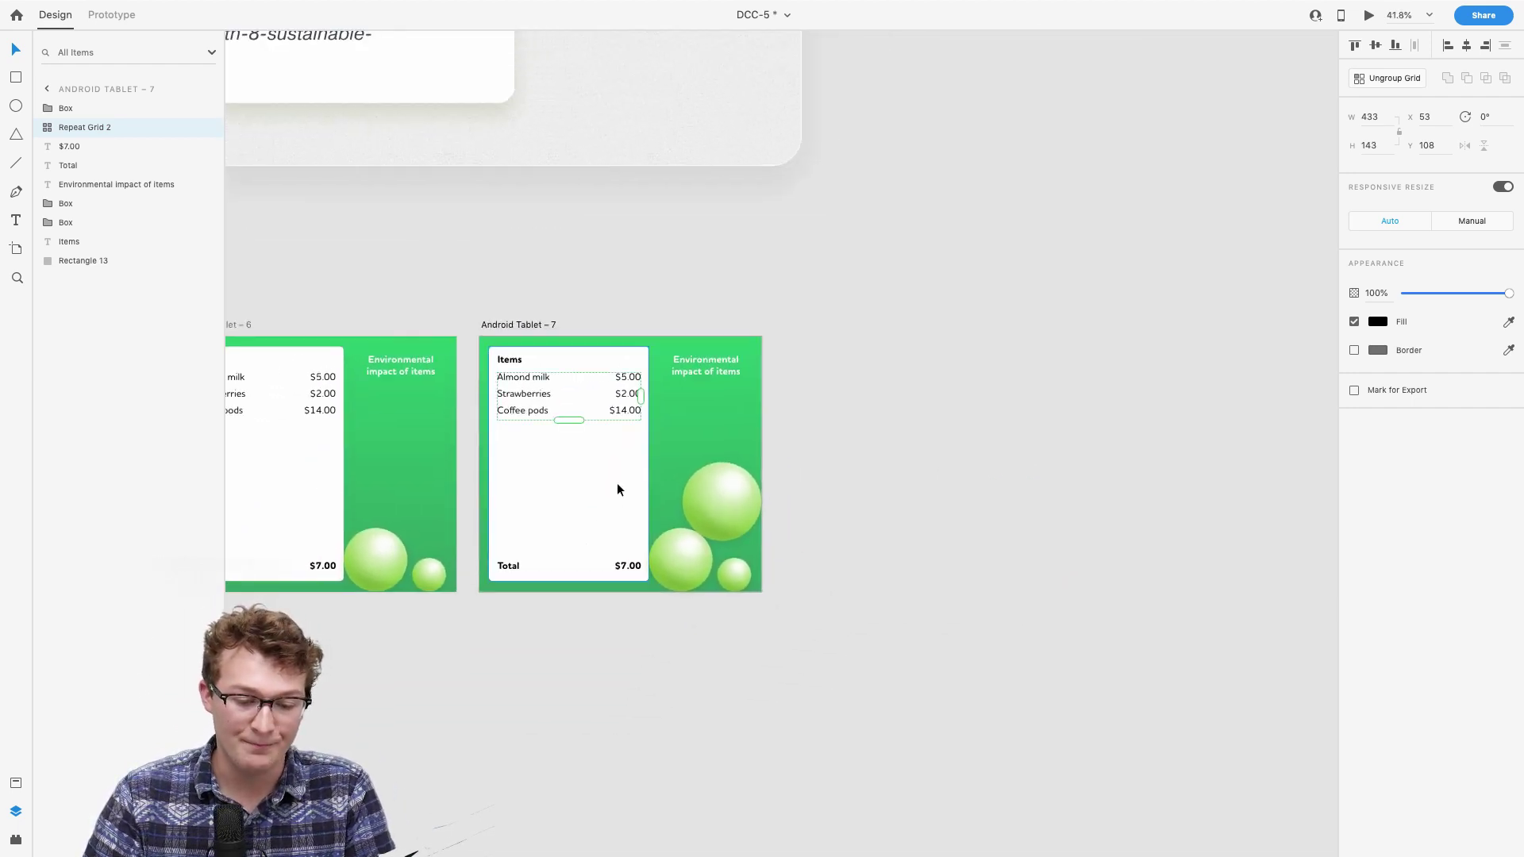
pyautogui.scroll(3, 617, 485)
pyautogui.hscroll(-1, 617, 485)
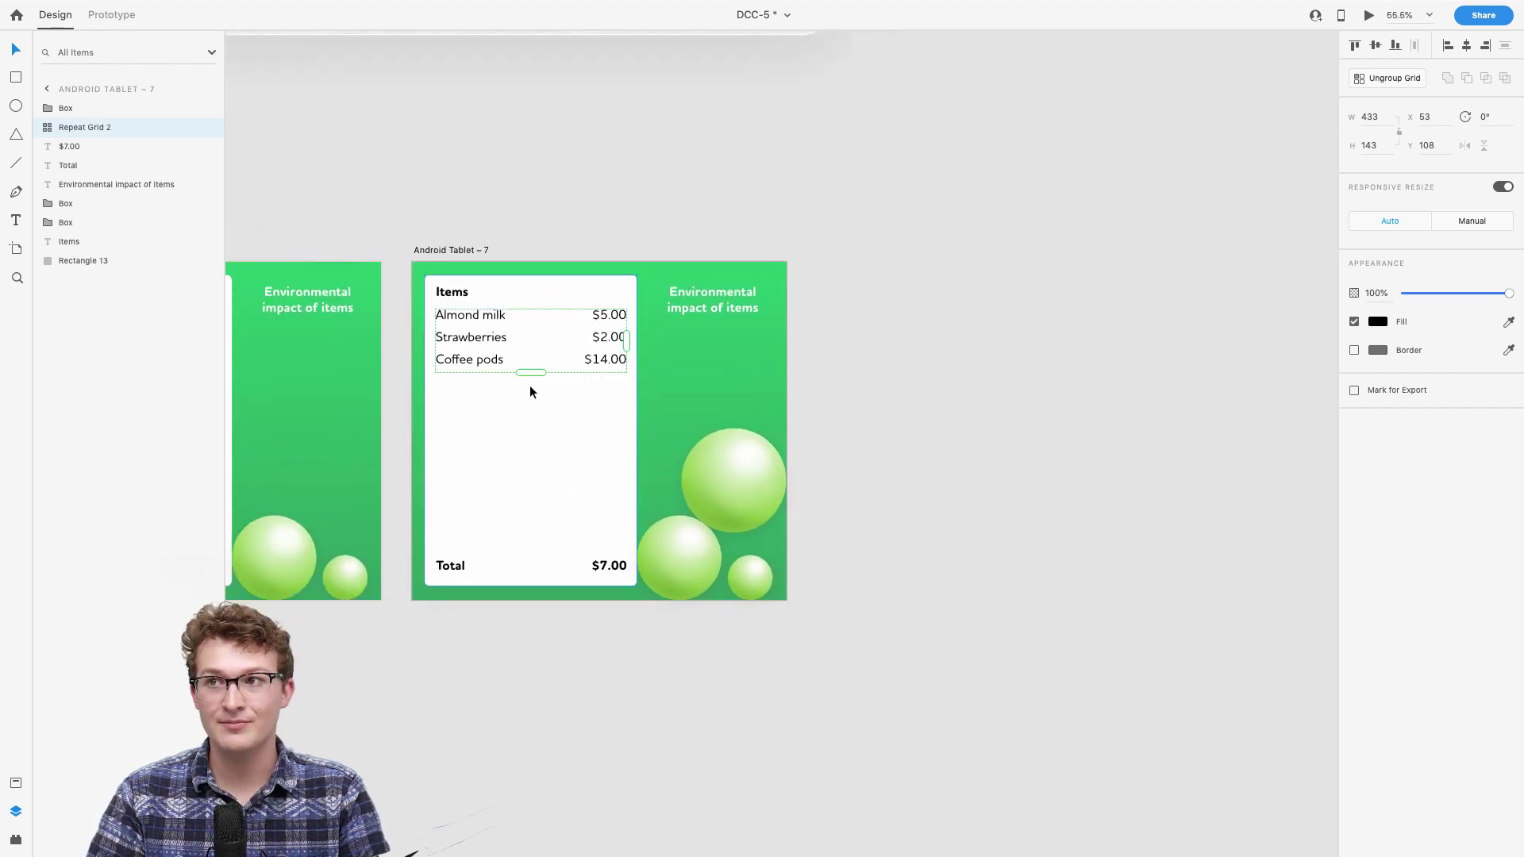
# Step: Duplicate the Android Tablet – 7 artboard and place the copy directly to its right at X 3183, Y 646
pyautogui.click(450, 250)
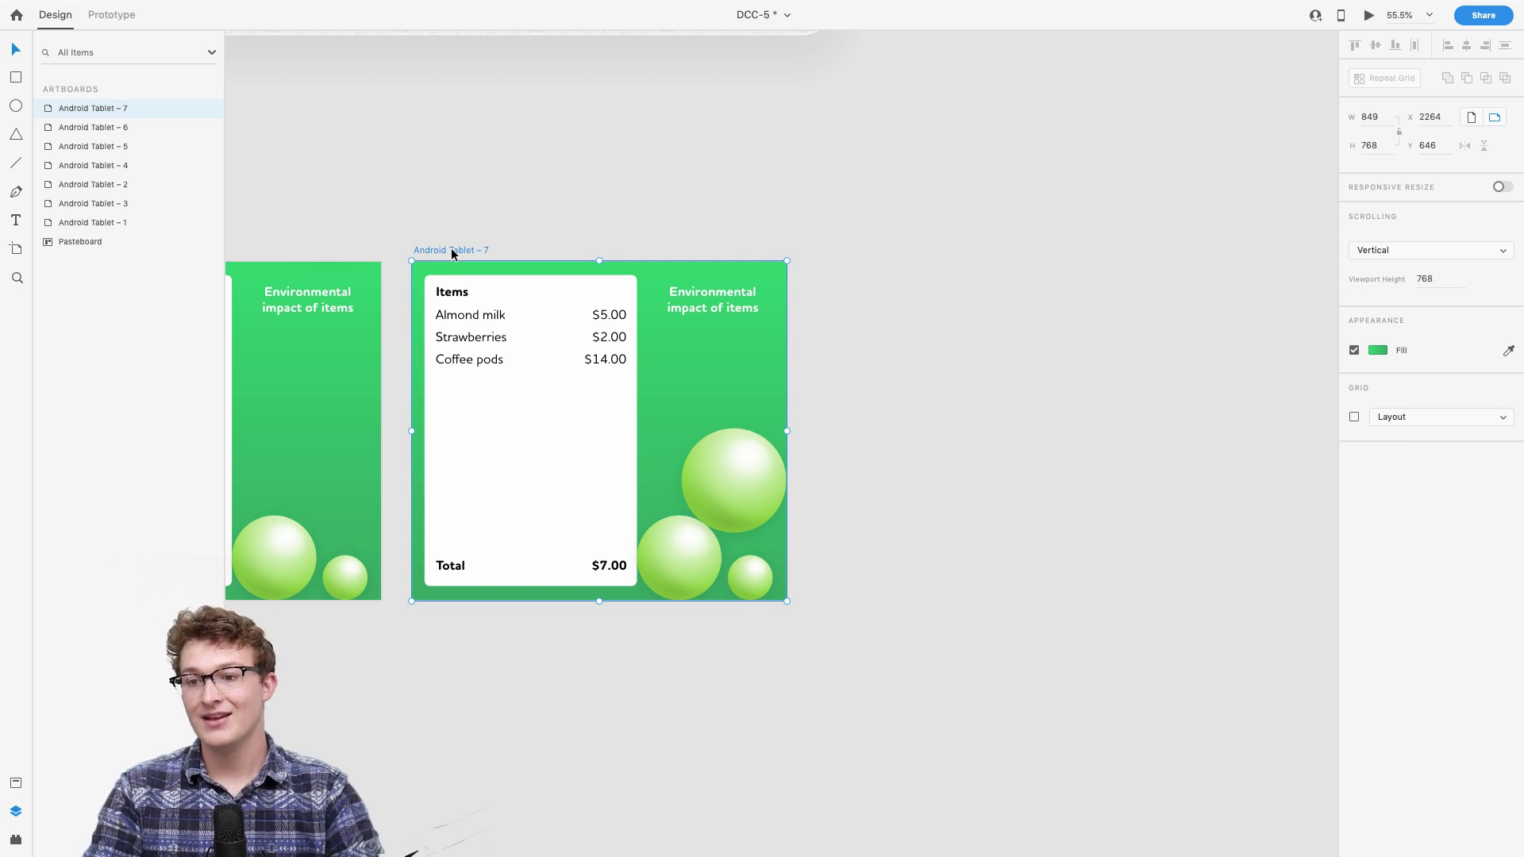
pyautogui.press('alt')
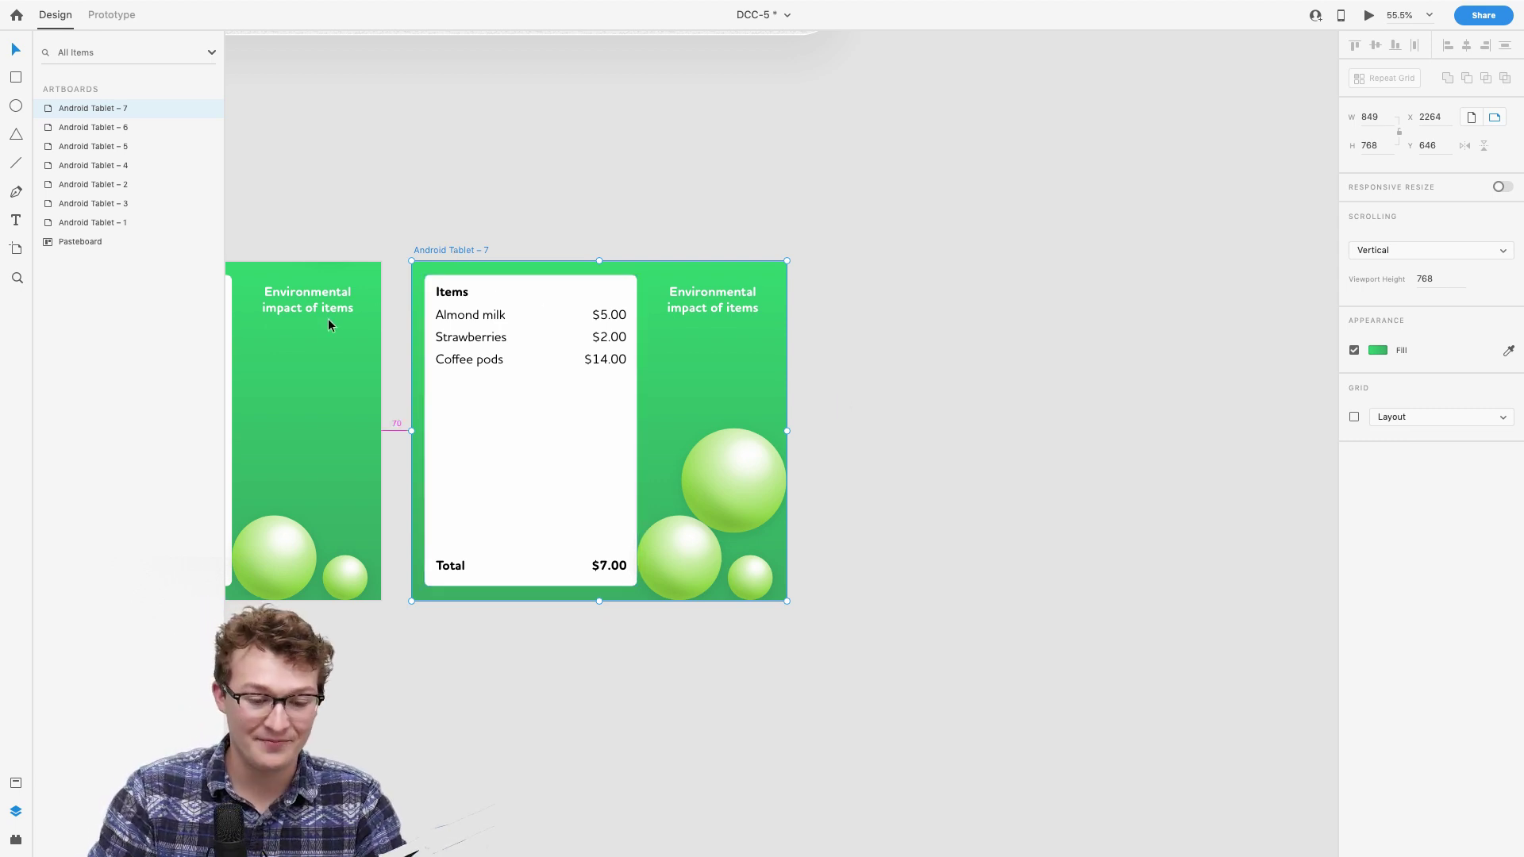
pyautogui.moveTo(454, 247); pyautogui.dragTo(855, 252)
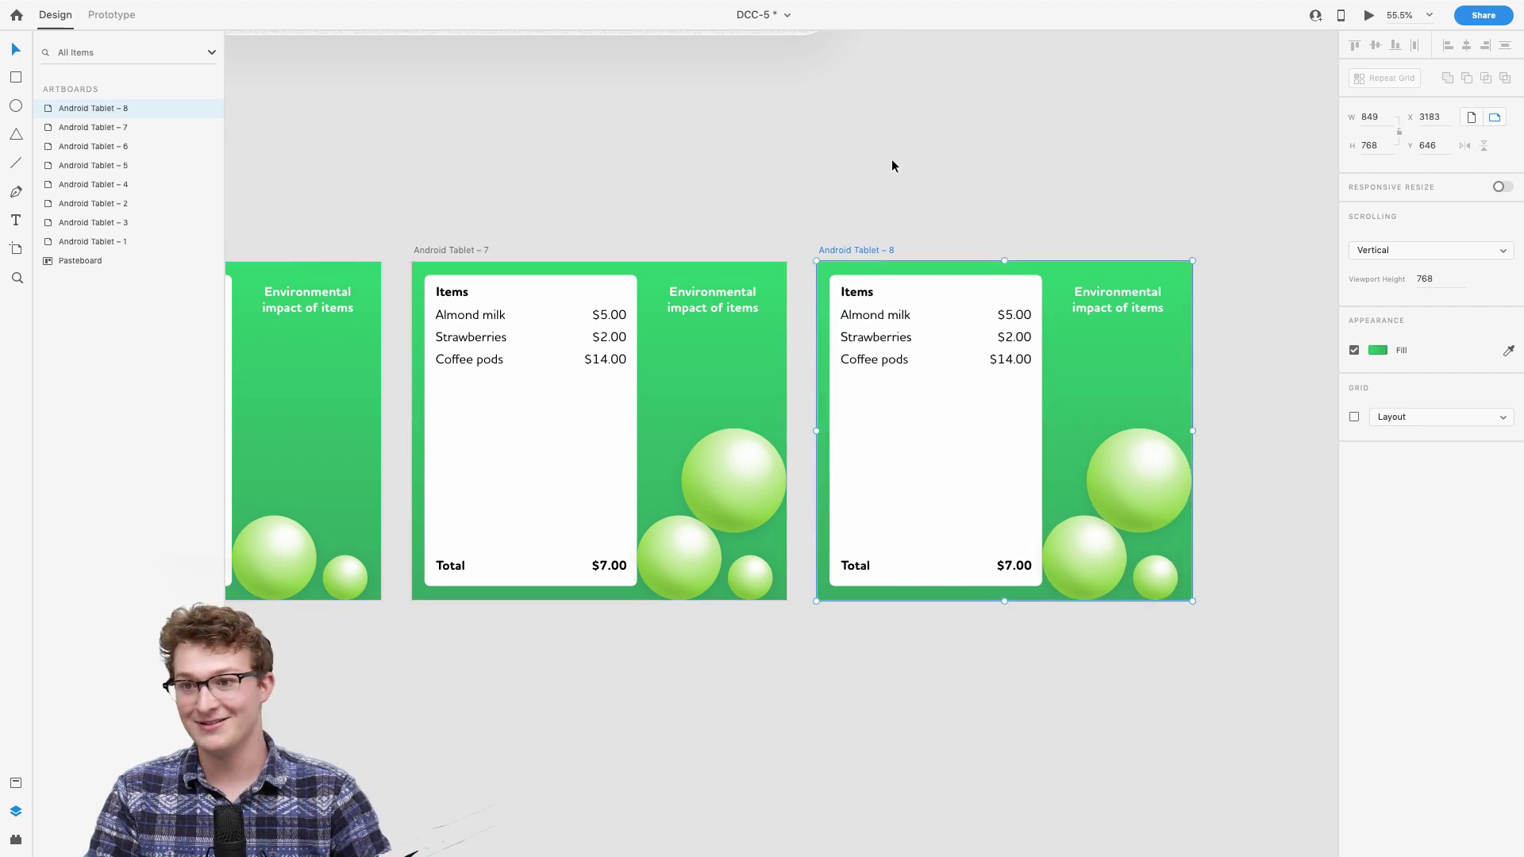
pyautogui.click(892, 165)
# Step: Copy the full six-item grocery repeat grid from the pasteboard
pyautogui.hscroll(2, 892, 165)
pyautogui.scroll(5, 879, 246)
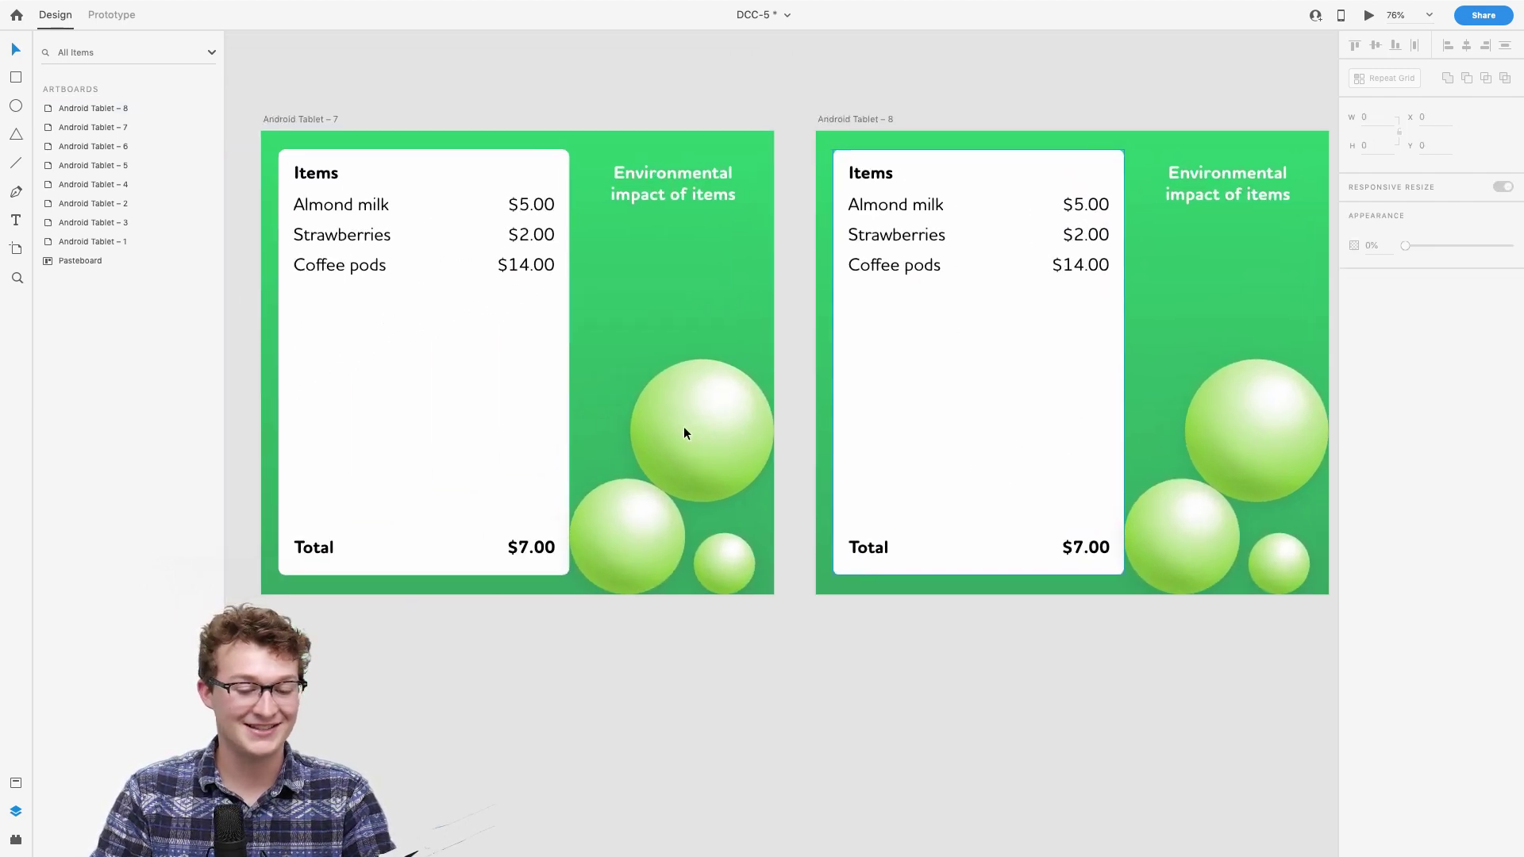
pyautogui.scroll(-3, 684, 426)
pyautogui.scroll(2, 810, 397)
pyautogui.click(856, 397)
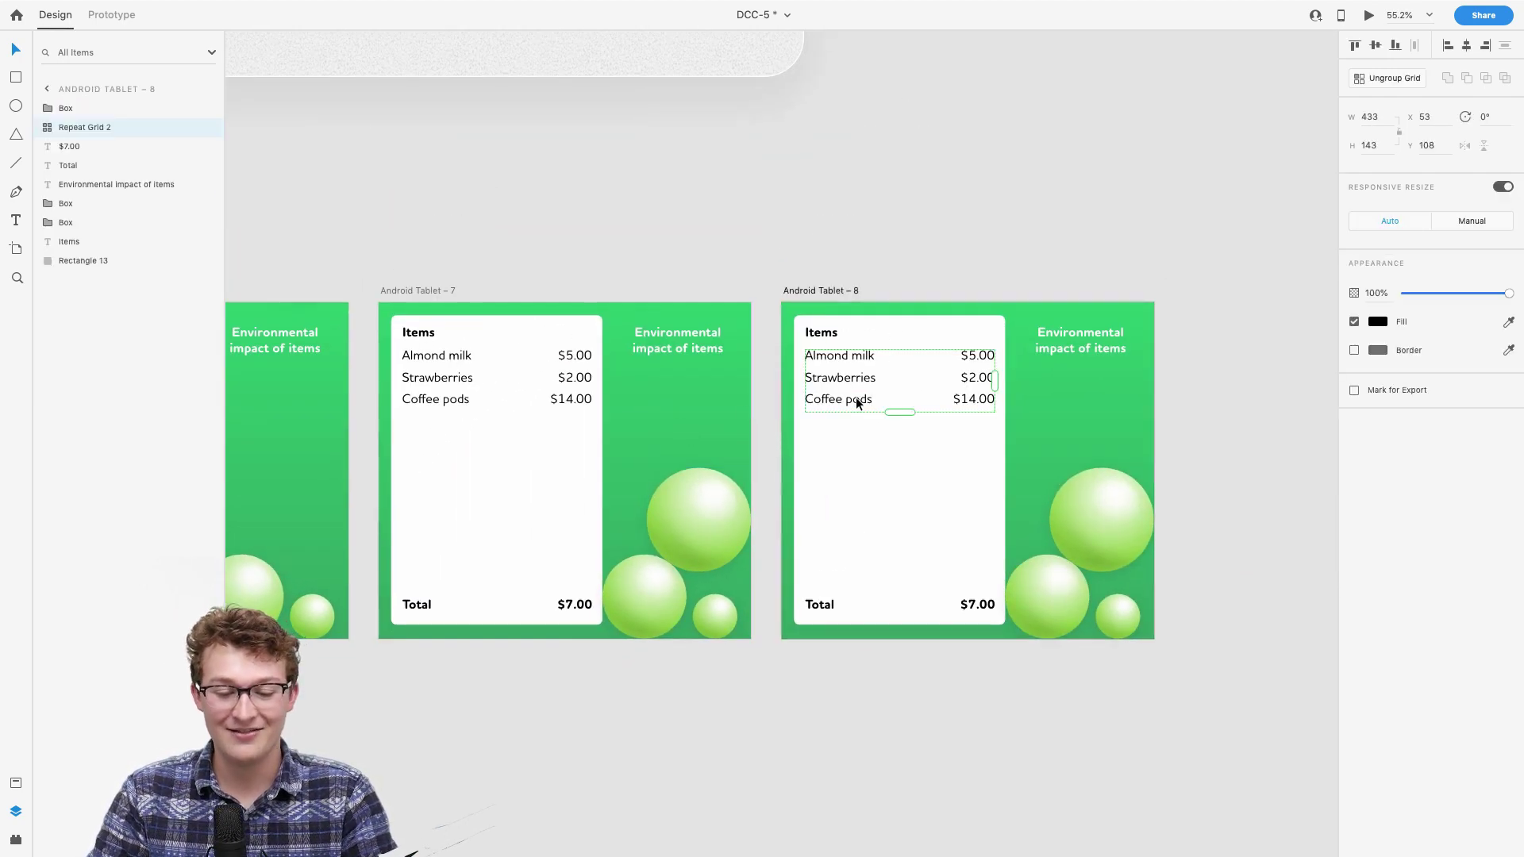
pyautogui.scroll(3, 856, 397)
pyautogui.scroll(-5, 860, 407)
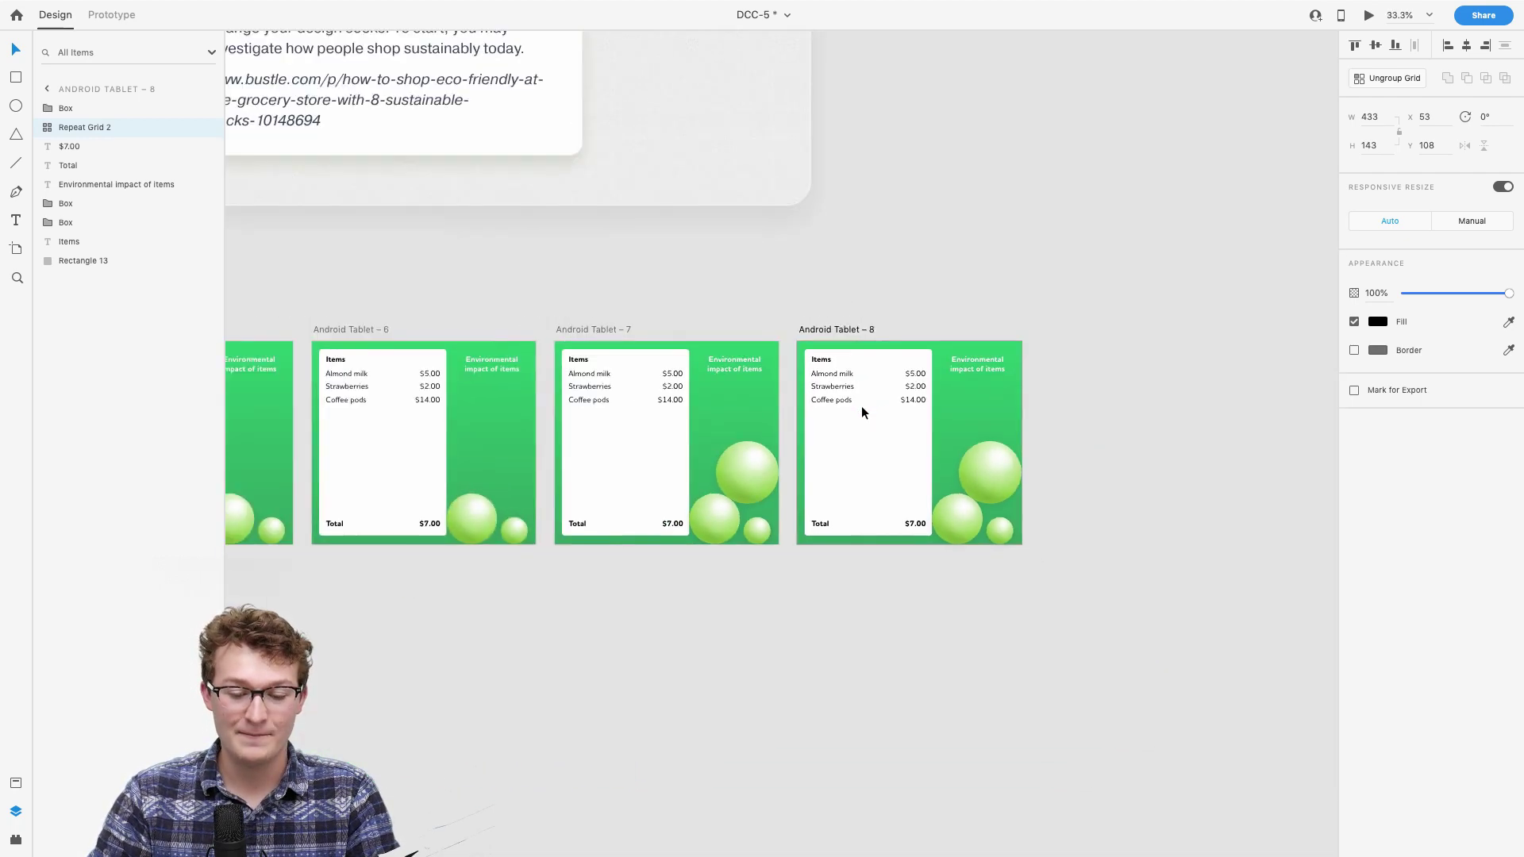
pyautogui.scroll(-3, 861, 406)
pyautogui.scroll(-2, 860, 406)
pyautogui.scroll(6, 718, 325)
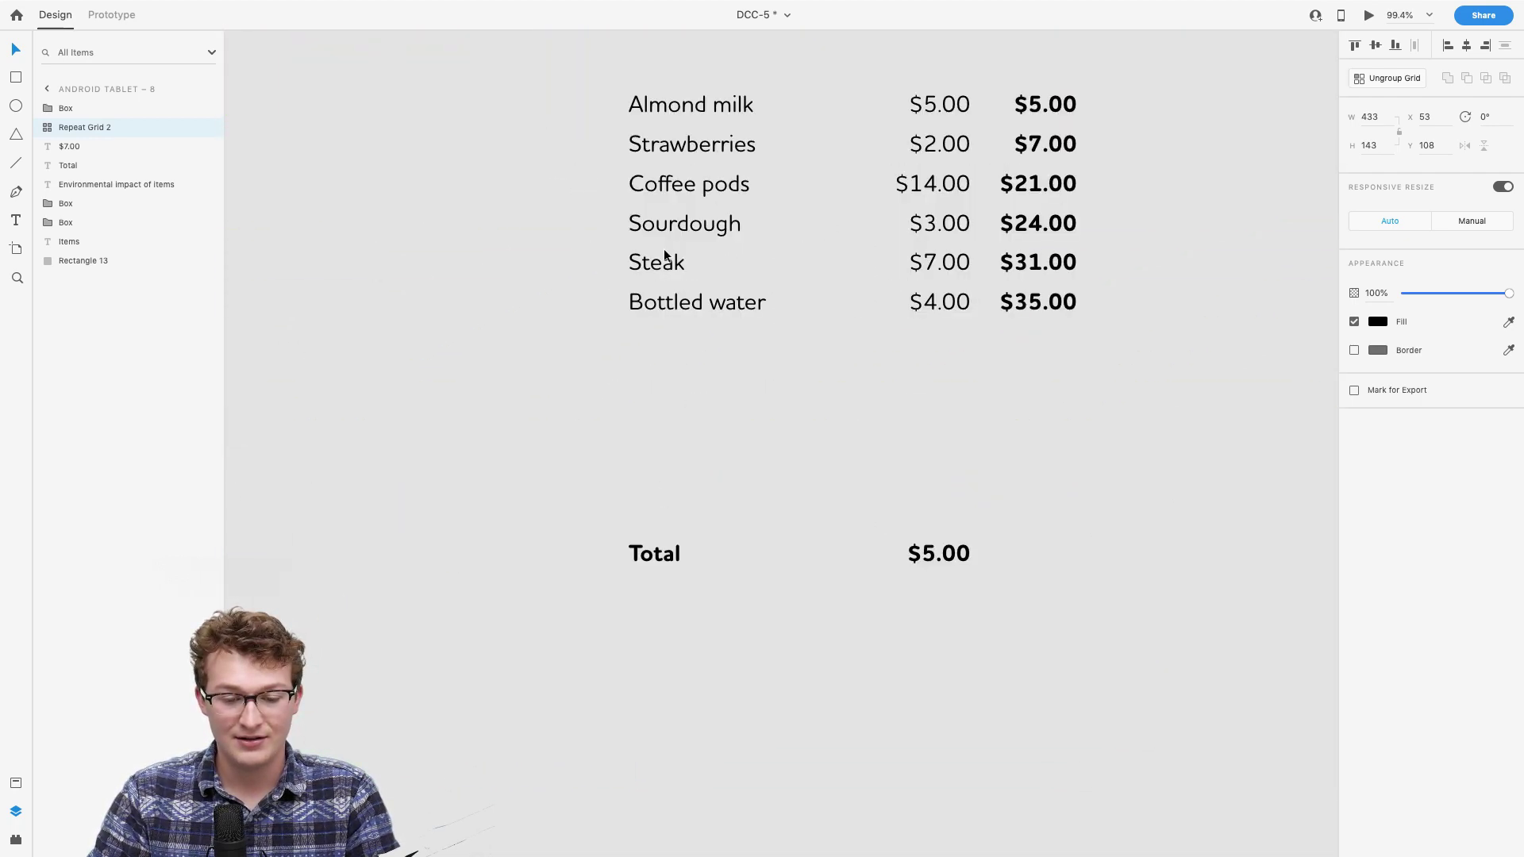
pyautogui.click(665, 251)
pyautogui.scroll(-5, 718, 340)
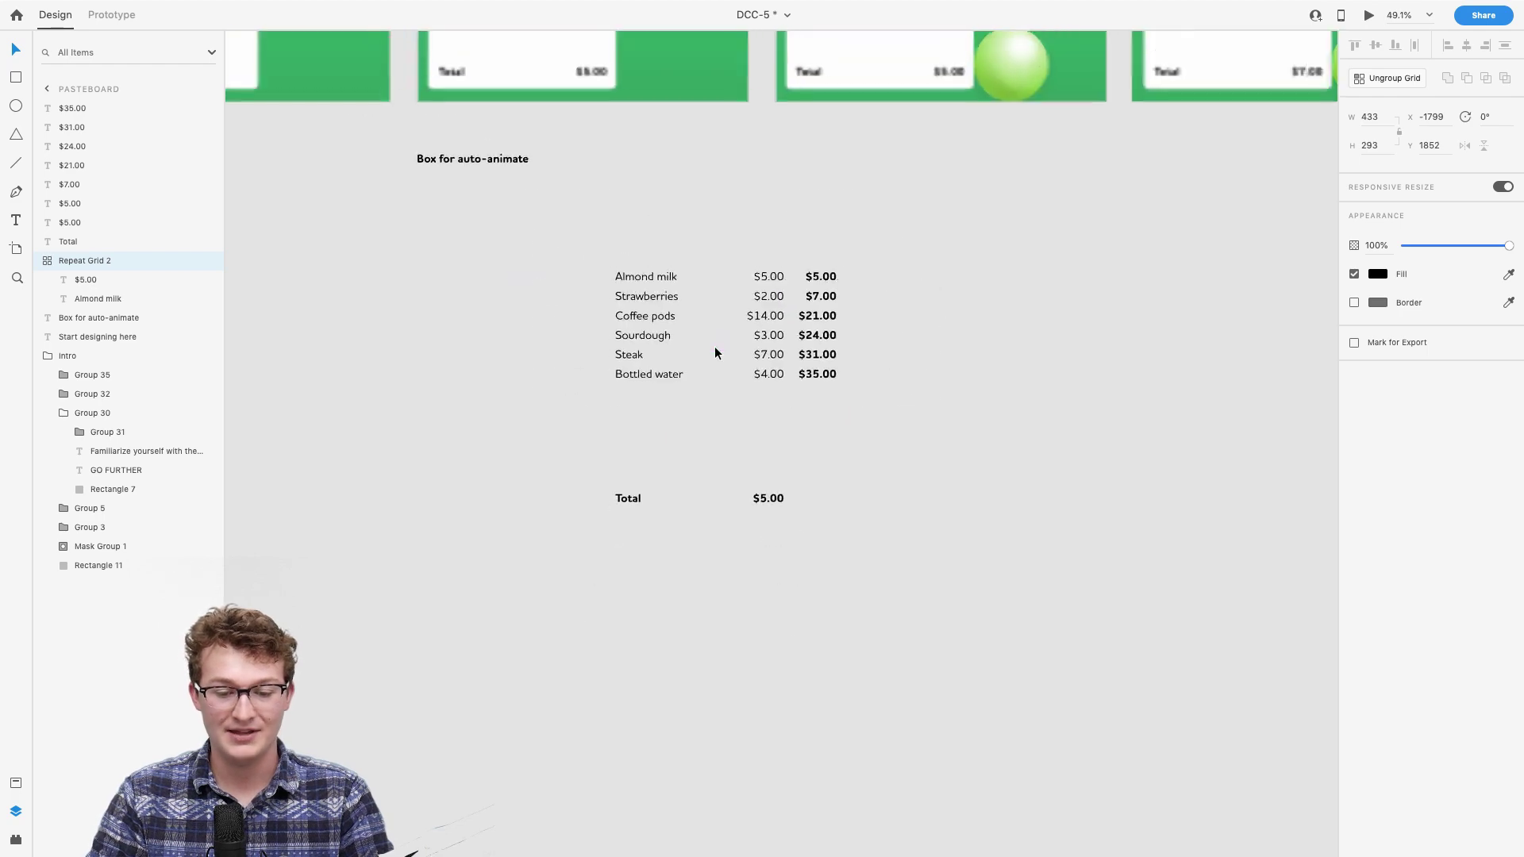
# Step: Replace the three-item repeat grid on Android Tablet – 8 with the copied six-item grid
pyautogui.scroll(3, 714, 350)
pyautogui.scroll(3, 715, 348)
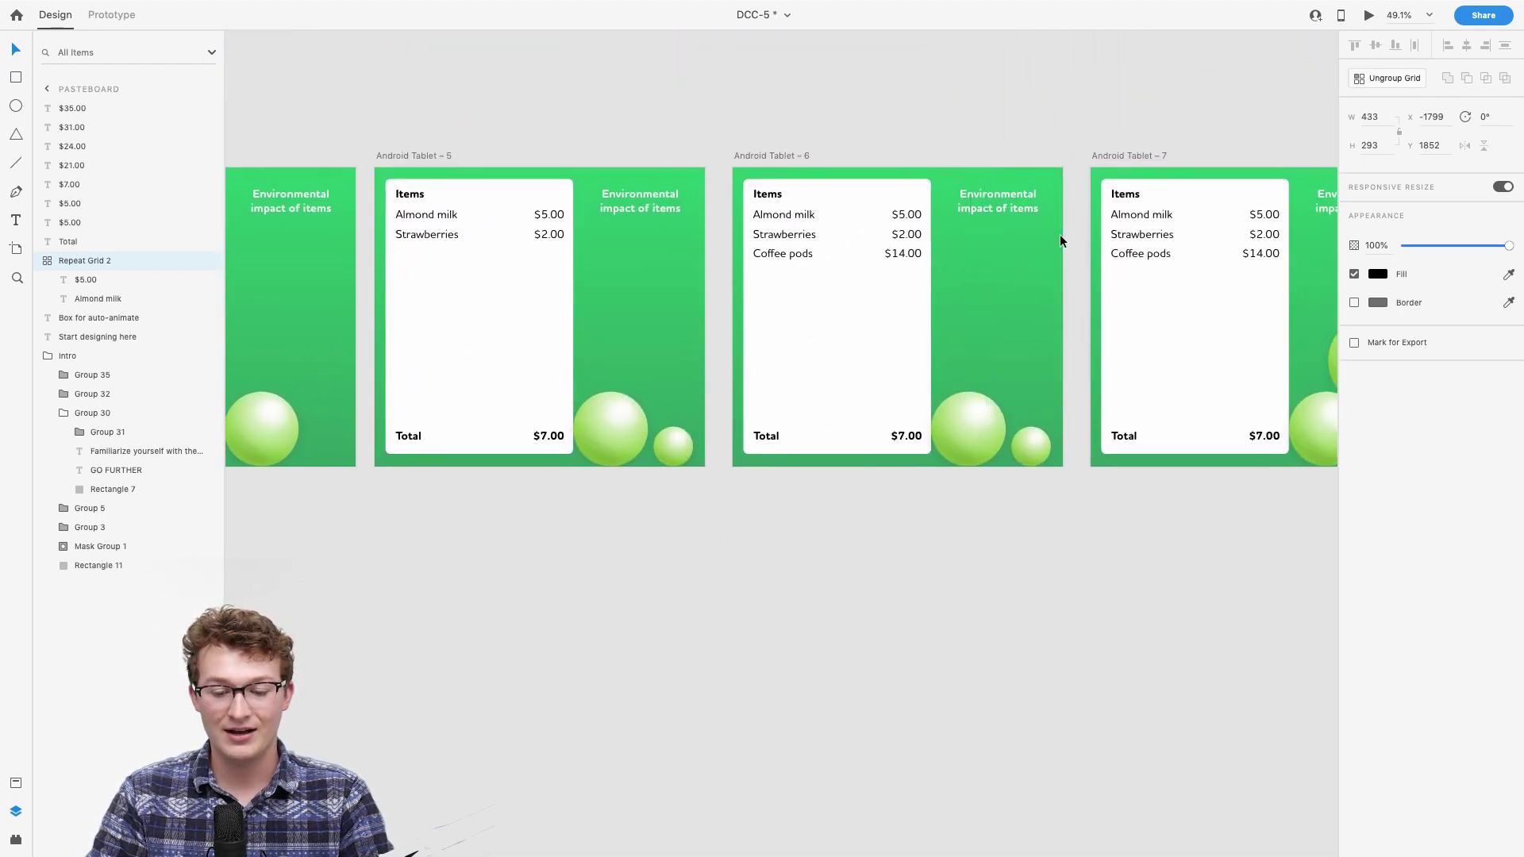
pyautogui.scroll(1, 1060, 234)
pyautogui.hscroll(6, 913, 269)
pyautogui.click(769, 291)
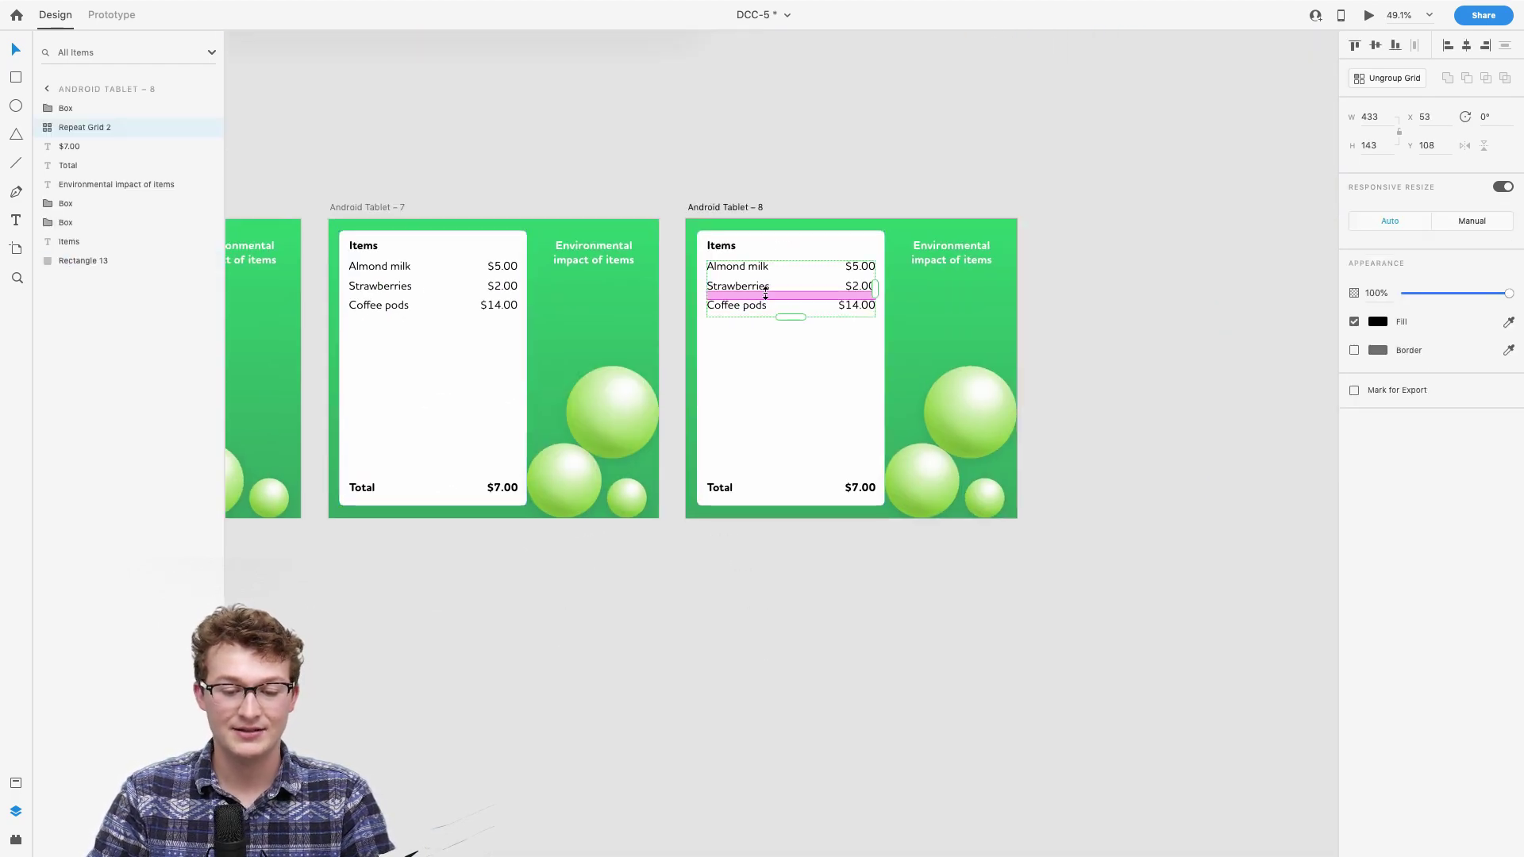
pyautogui.press('super+z')
pyautogui.scroll(5, 764, 292)
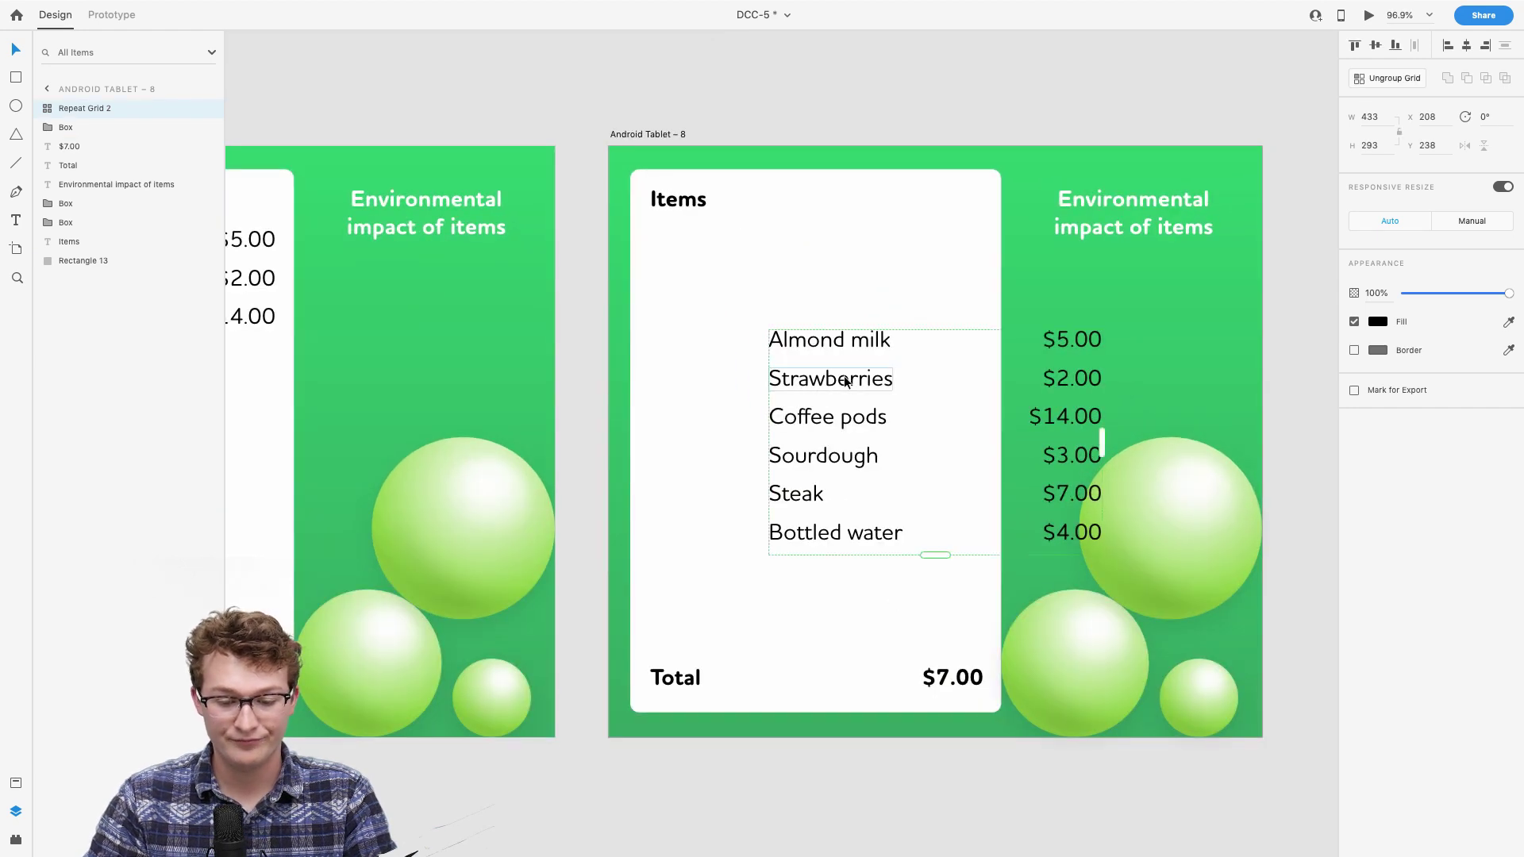
# Step: Position the pasted grocery grid under the Items heading on Android Tablet – 8 at X 54, Y 108
pyautogui.moveTo(806, 359); pyautogui.dragTo(727, 284)
pyautogui.click(1046, 407)
pyautogui.hscroll(2, 1045, 408)
# Step: Shorten the grocery grid on Android Tablet – 8 to a height of 189 so that it ends with Sourdough
pyautogui.doubleClick(853, 645)
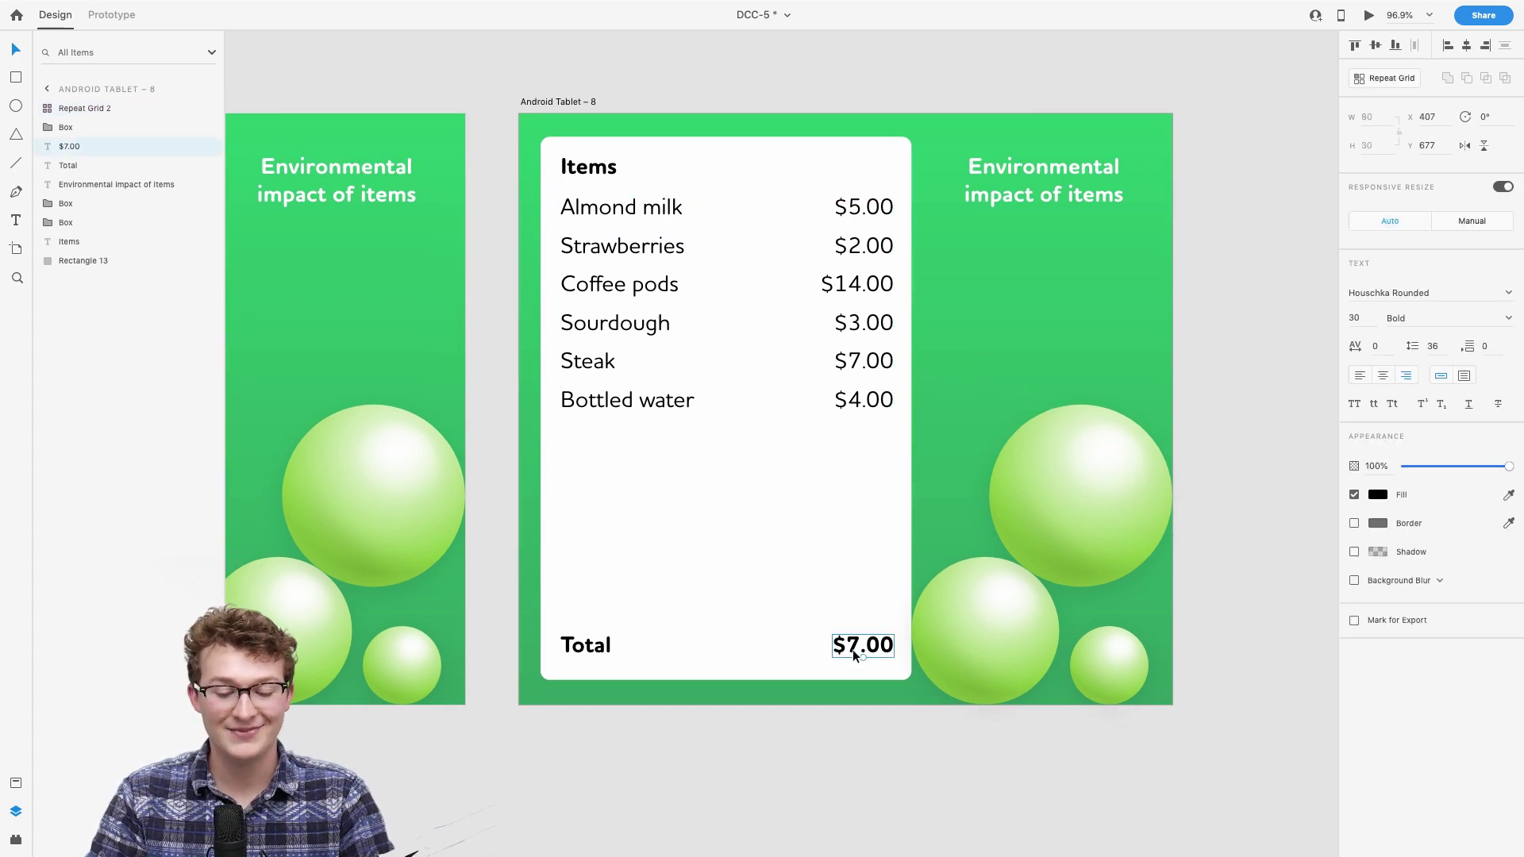
pyautogui.press('Escape')
pyautogui.click(697, 397)
pyautogui.moveTo(725, 421); pyautogui.dragTo(725, 340)
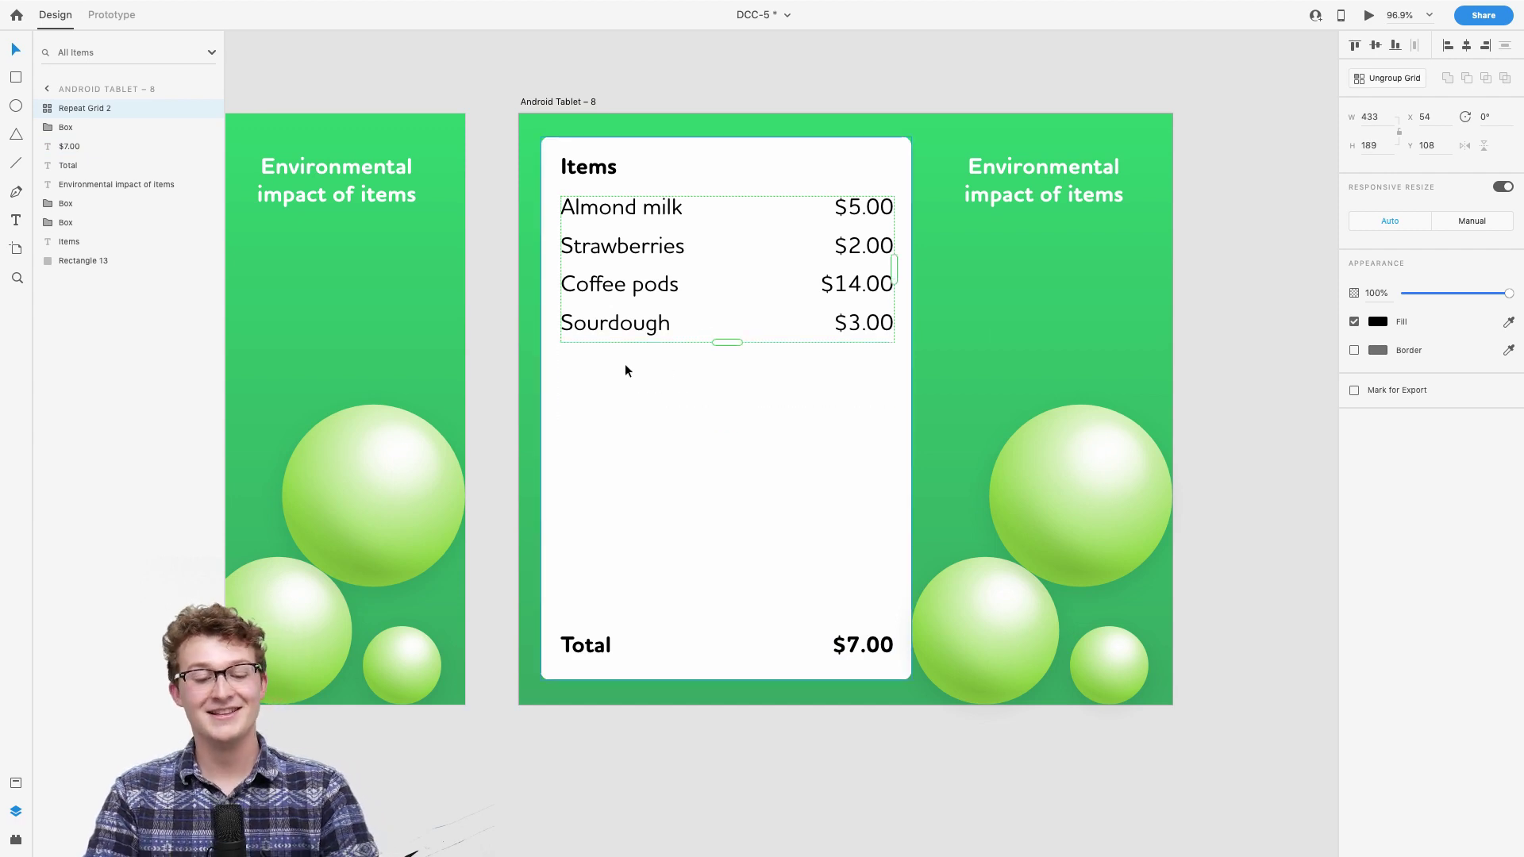
pyautogui.hscroll(3, 625, 364)
pyautogui.click(936, 490)
pyautogui.scroll(-3, 936, 491)
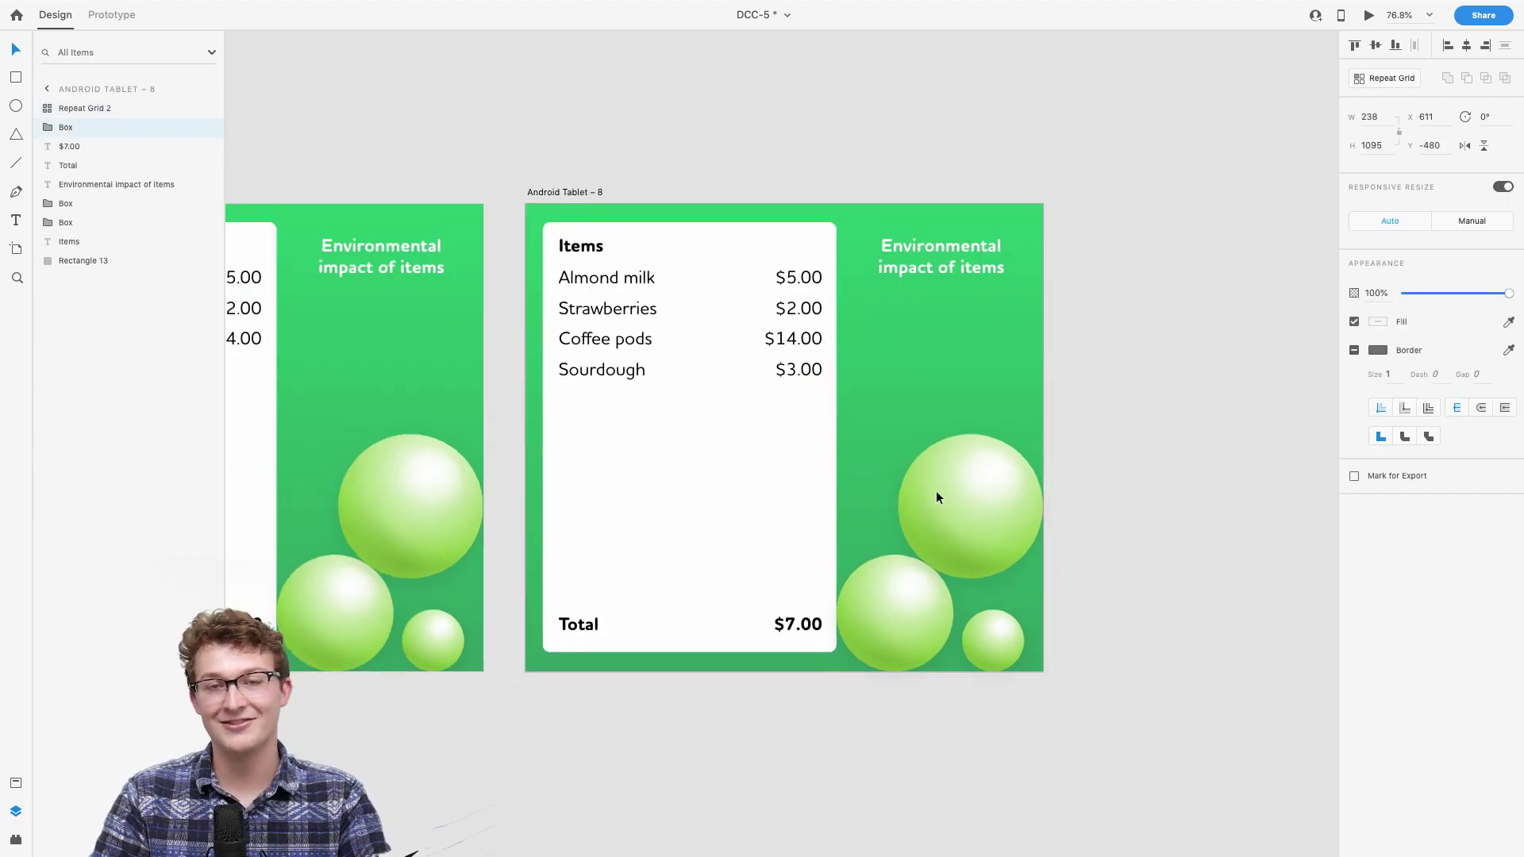
pyautogui.scroll(2, 936, 490)
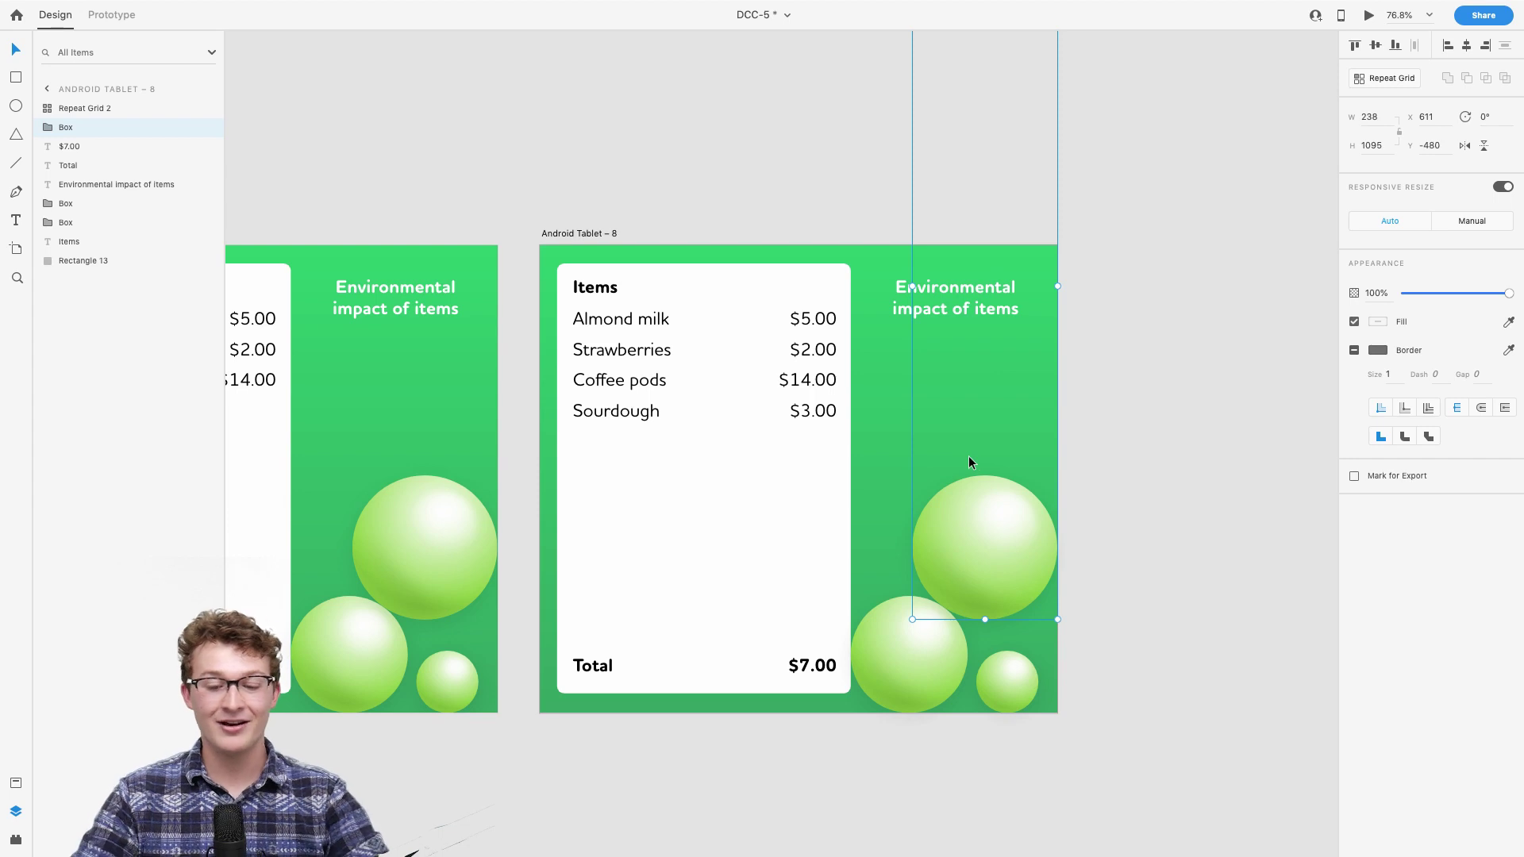
pyautogui.click(1099, 457)
pyautogui.hscroll(2, 1099, 457)
pyautogui.scroll(5, 965, 500)
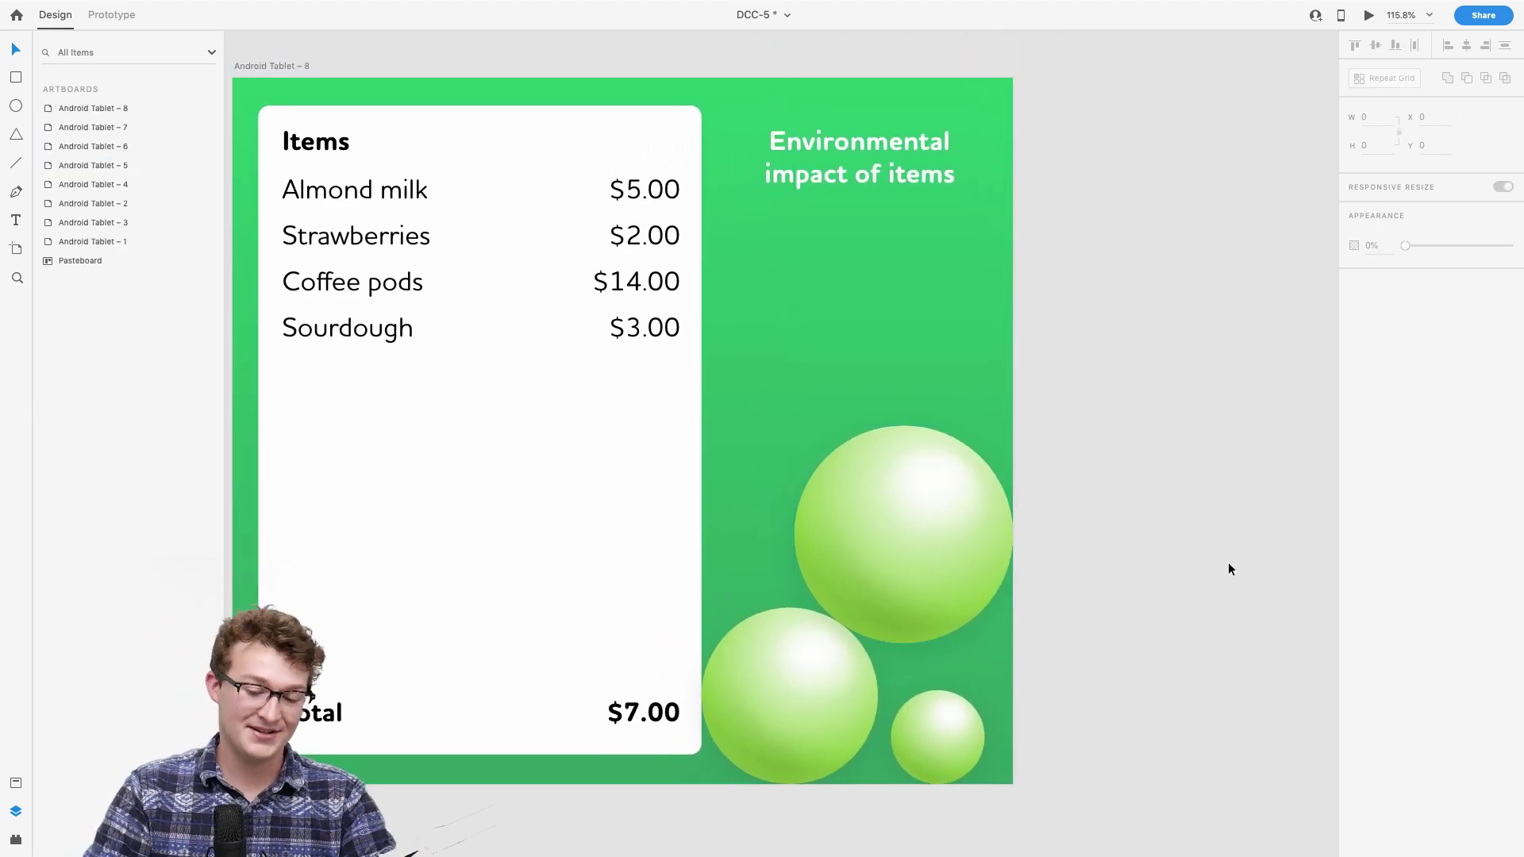
pyautogui.click(889, 513)
pyautogui.scroll(-3, 892, 512)
pyautogui.scroll(2, 893, 510)
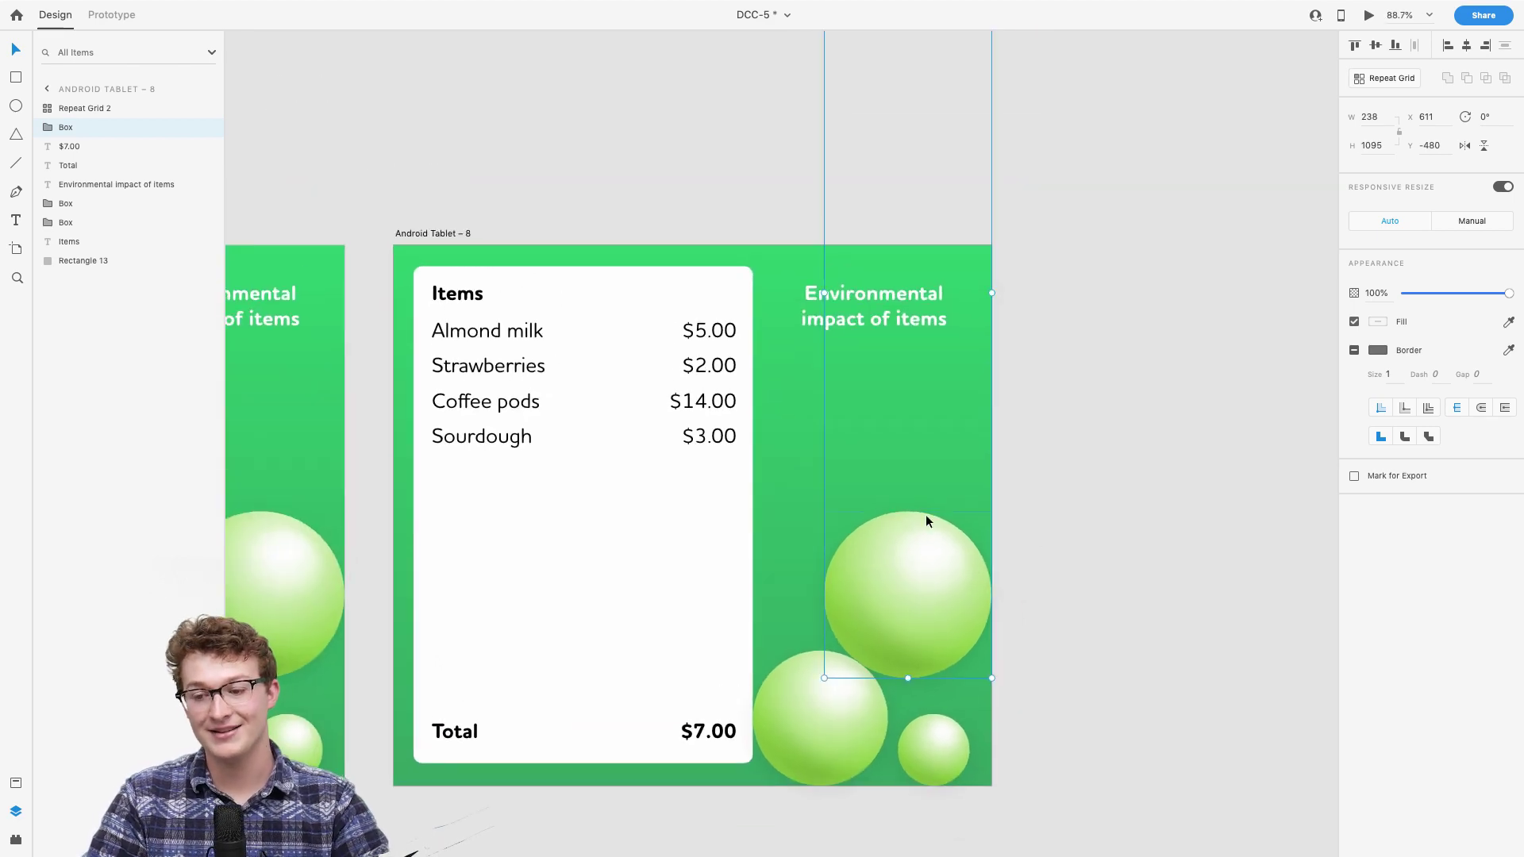
pyautogui.click(1043, 537)
pyautogui.scroll(4, 877, 478)
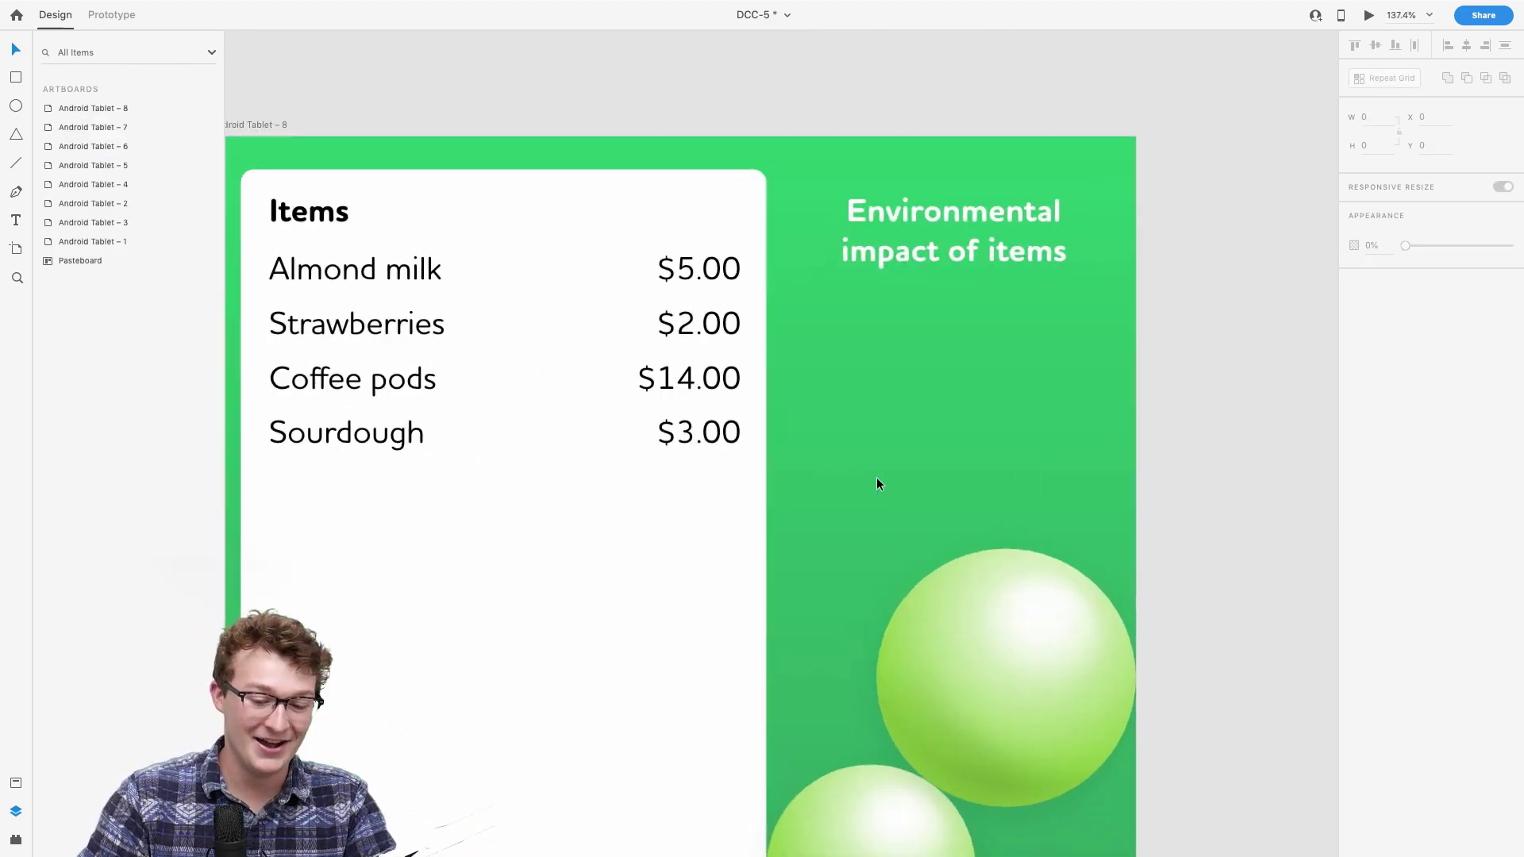
pyautogui.scroll(-1, 287, 394)
pyautogui.scroll(-4, 674, 442)
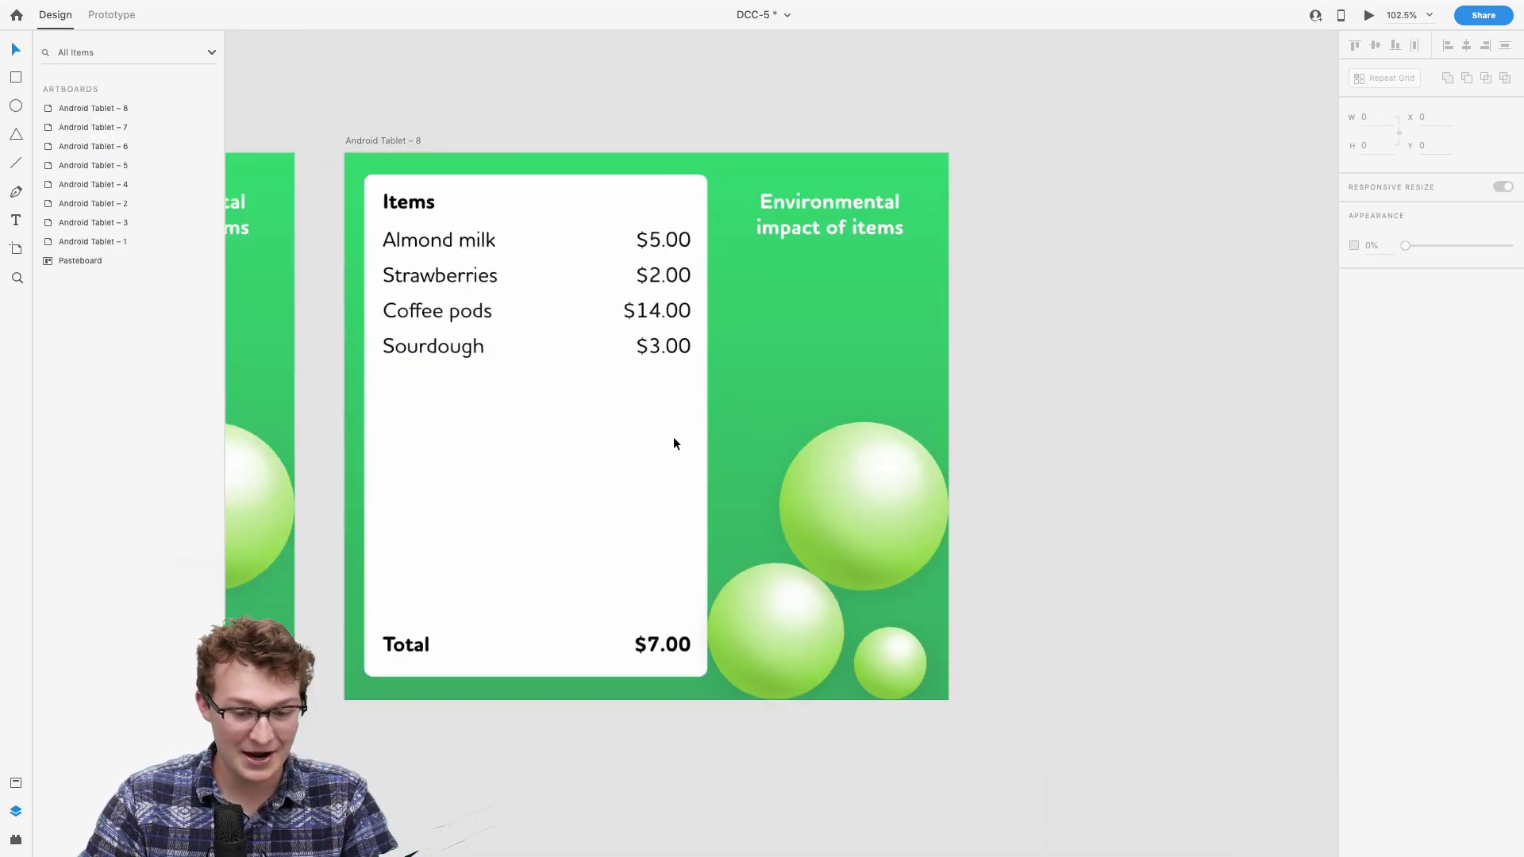
# Step: Duplicate the large sphere on Android Tablet – 8, scale the copy to about 180 wide and place it above the lower-left sphere at X 510
pyautogui.click(906, 527)
pyautogui.keyDown('alt'); pyautogui.moveTo(906, 527); pyautogui.dragTo(902, 350); pyautogui.keyUp('alt')
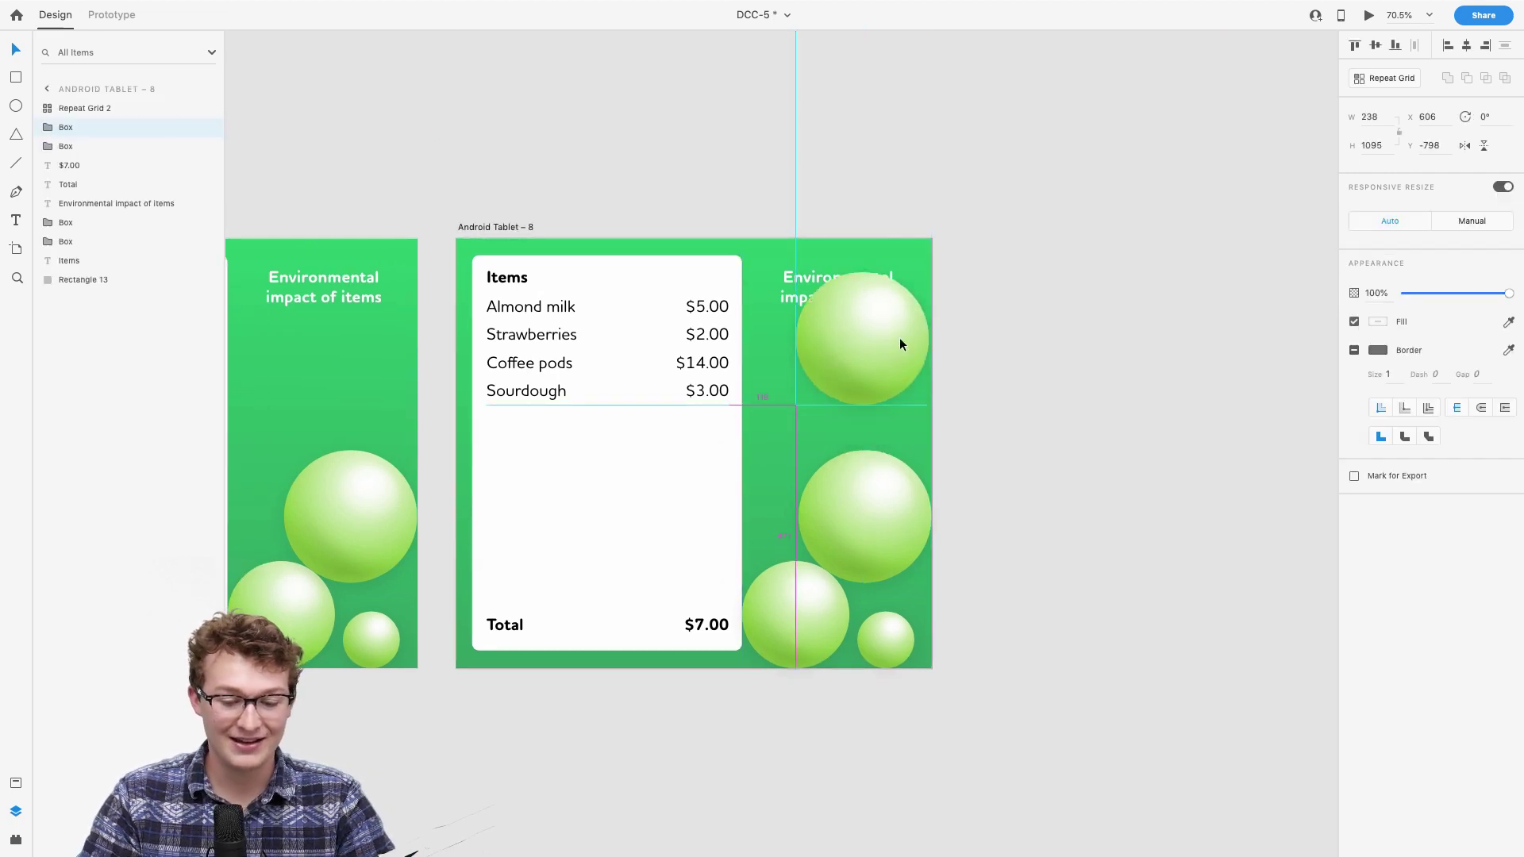
pyautogui.scroll(3, 900, 351)
pyautogui.keyDown('alt'); pyautogui.moveTo(952, 465); pyautogui.dragTo(922, 431); pyautogui.keyUp('alt')
pyautogui.moveTo(844, 307); pyautogui.dragTo(721, 512)
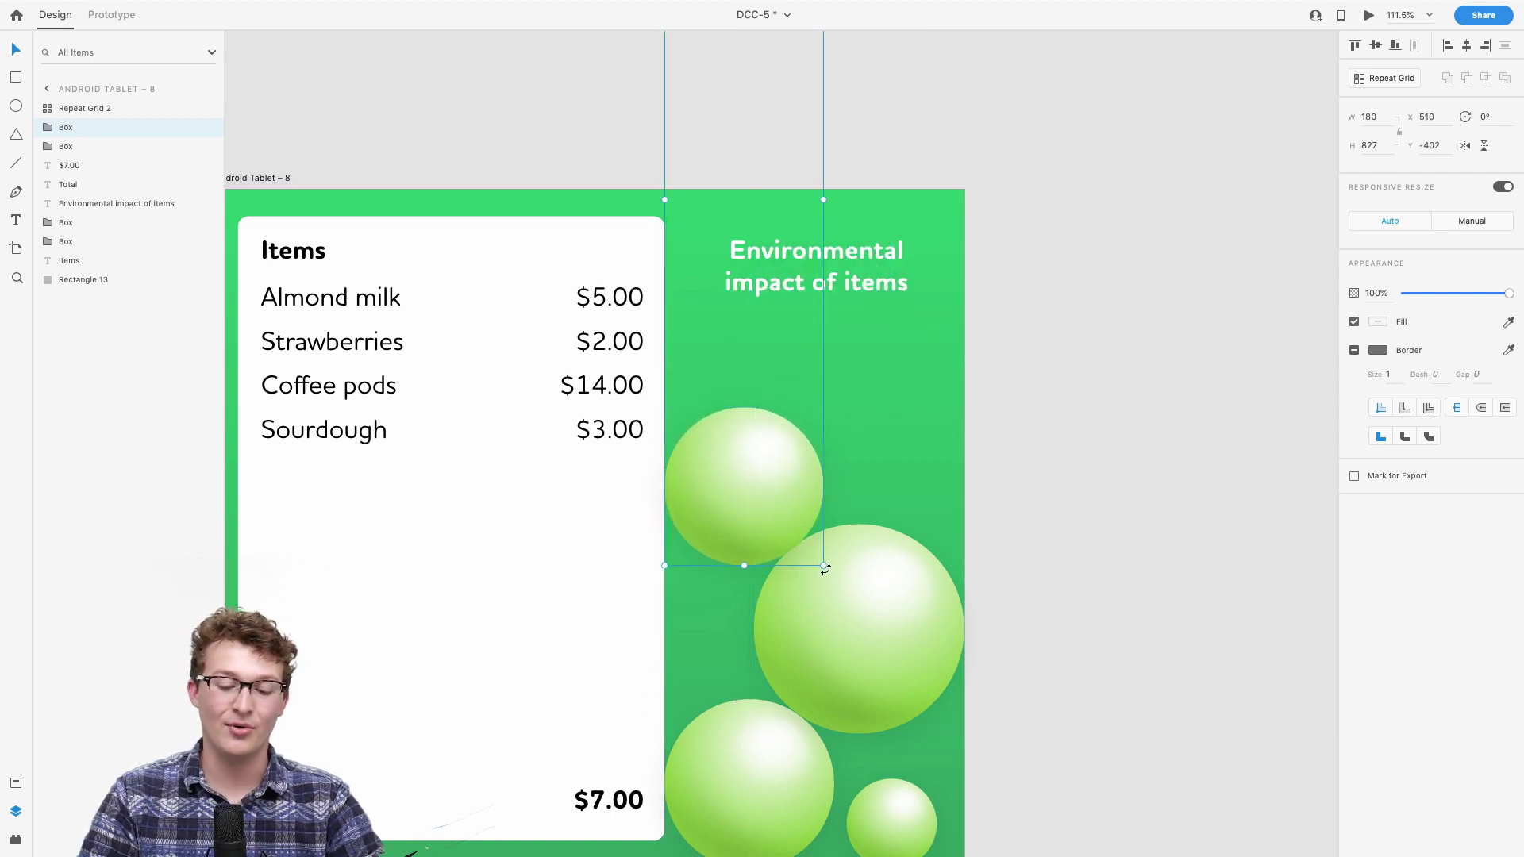
# Step: Shrink the duplicated sphere to about 112 wide and settle it beside the large sphere at X 510, Y -25
pyautogui.moveTo(823, 566); pyautogui.dragTo(792, 533)
pyautogui.moveTo(746, 388); pyautogui.dragTo(718, 577)
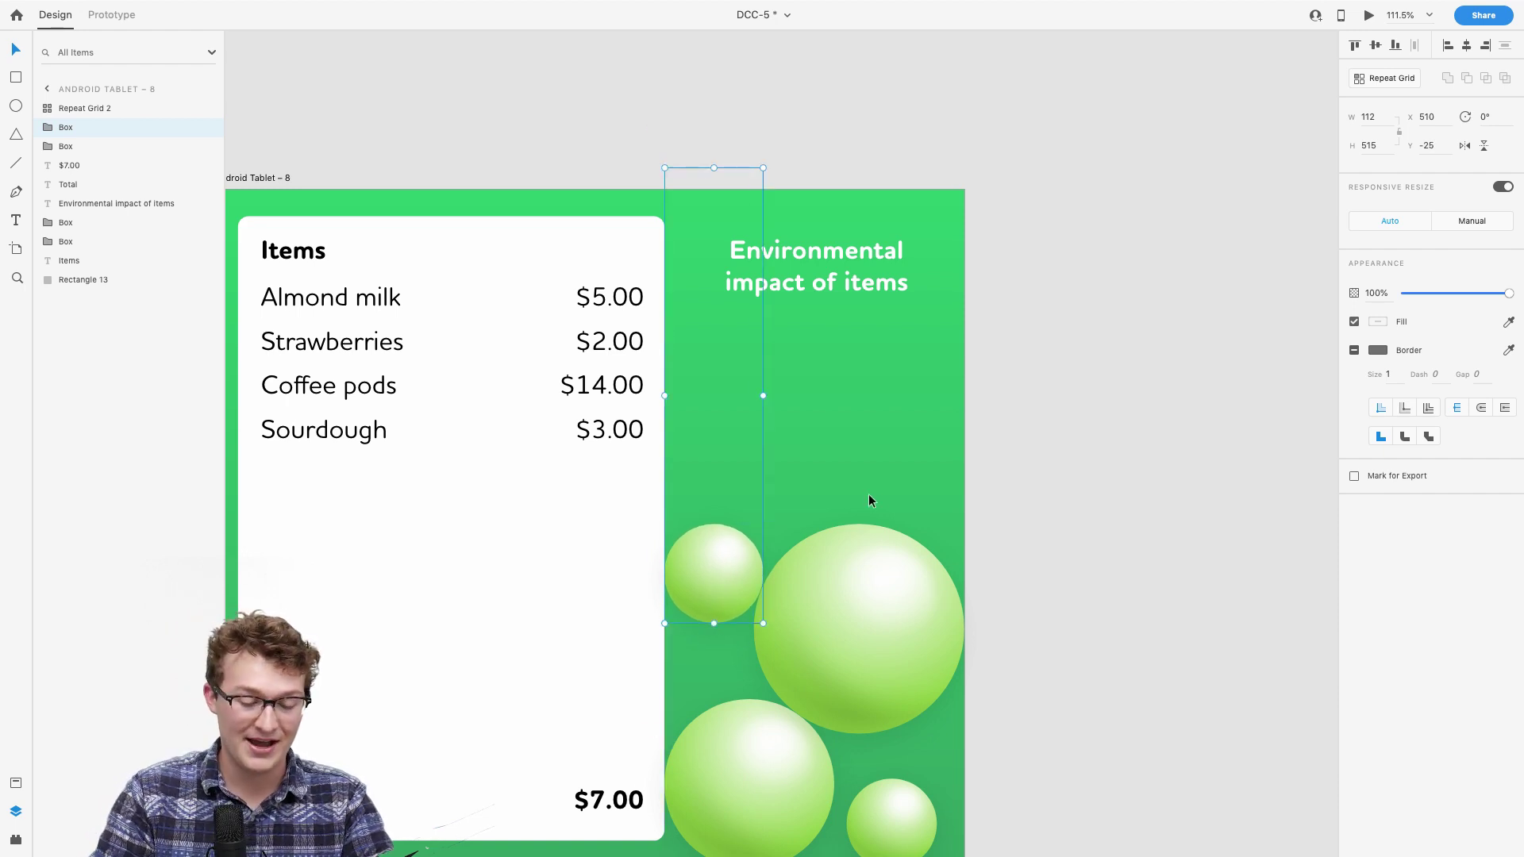
pyautogui.click(1111, 551)
pyautogui.hscroll(-1, 1111, 551)
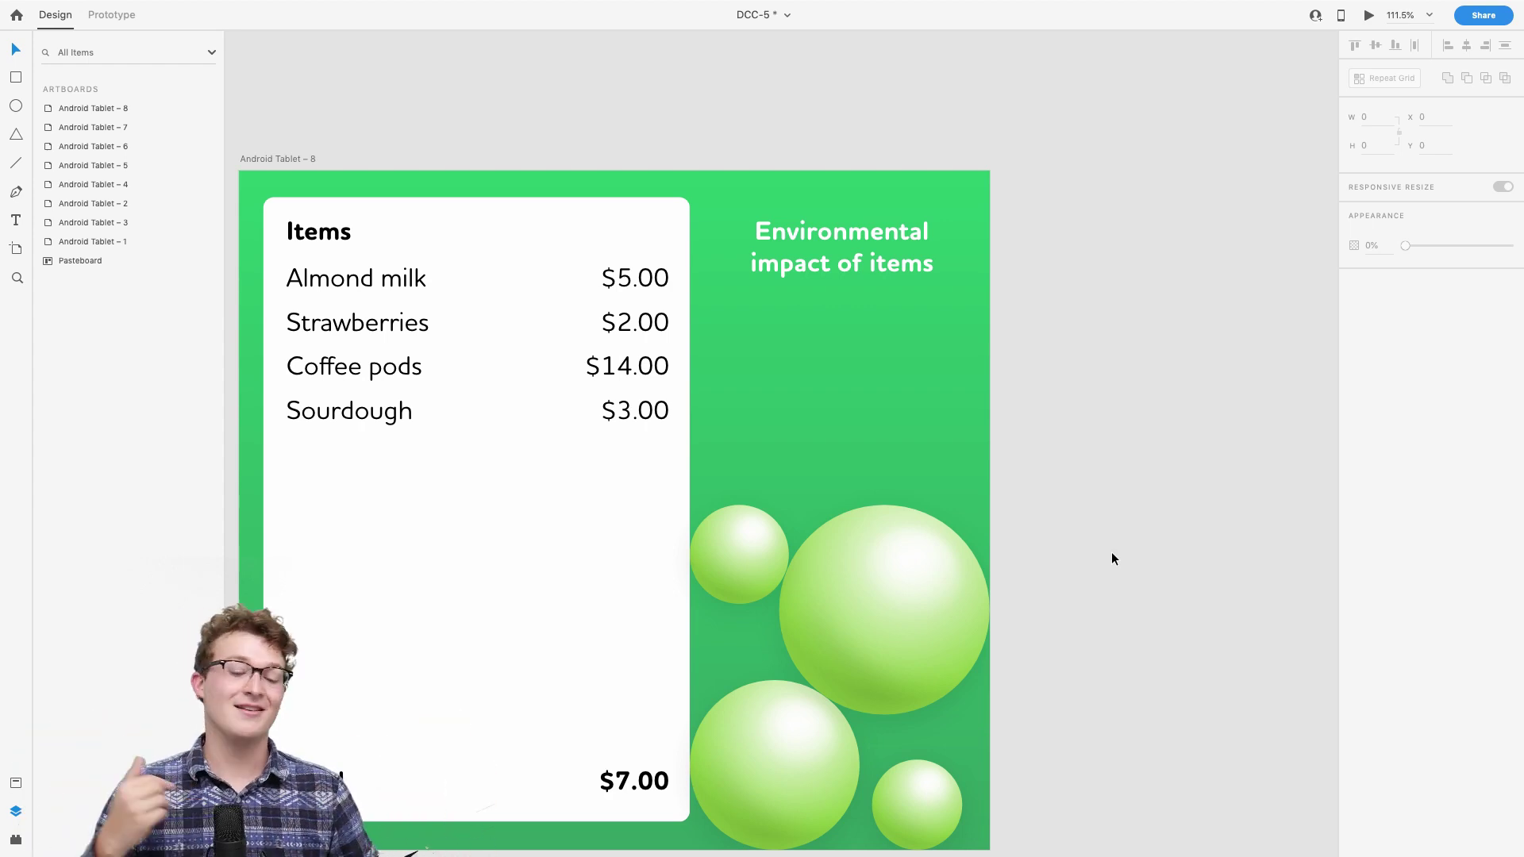
pyautogui.hscroll(-1, 1111, 551)
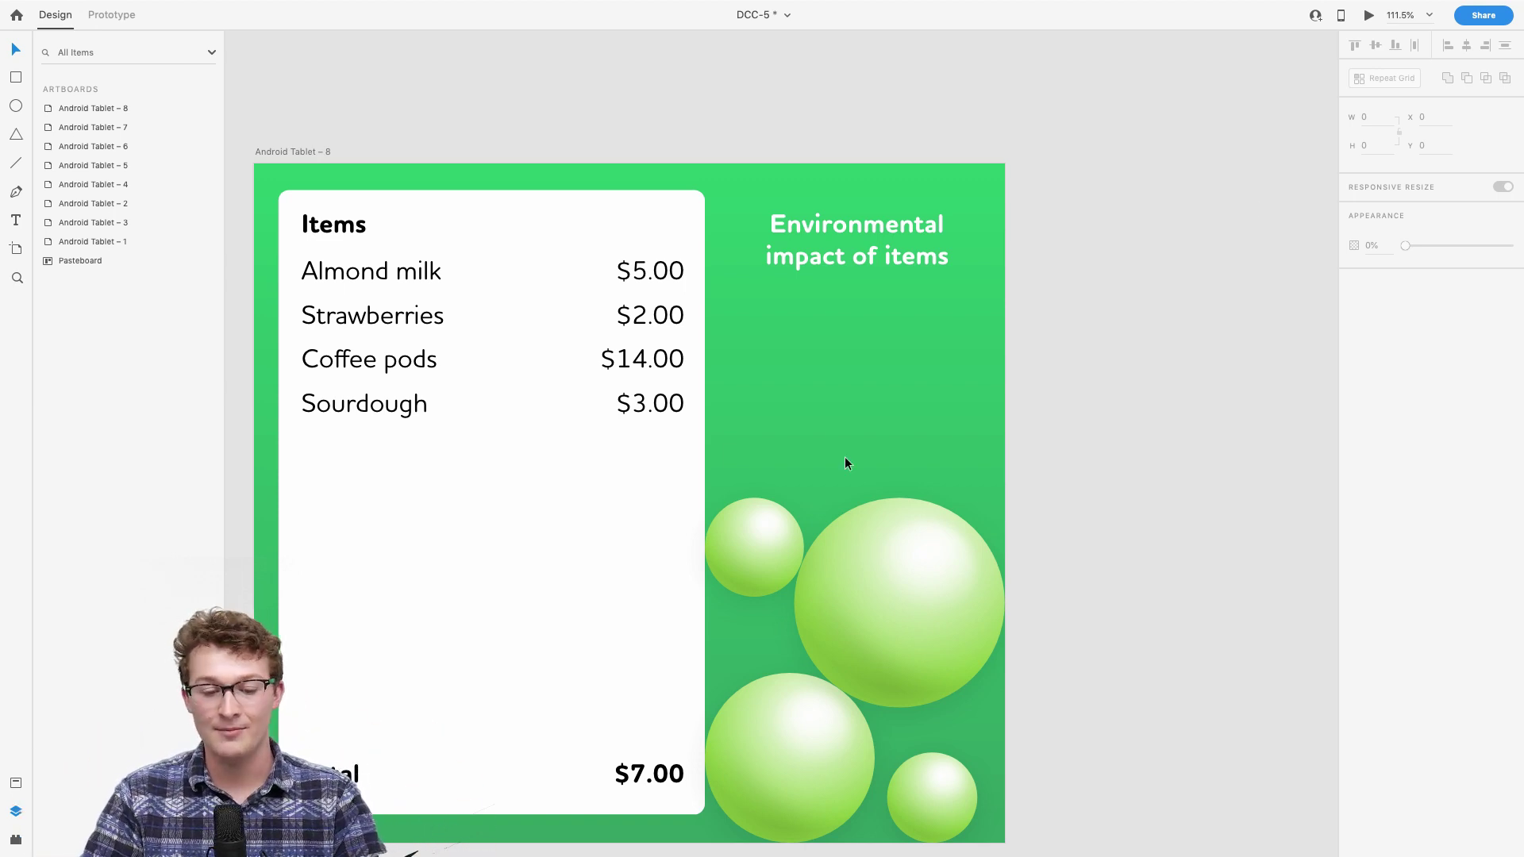
# Step: View the document's sharing options and switch to the current-challenge channel in Discord
pyautogui.scroll(-3, 845, 458)
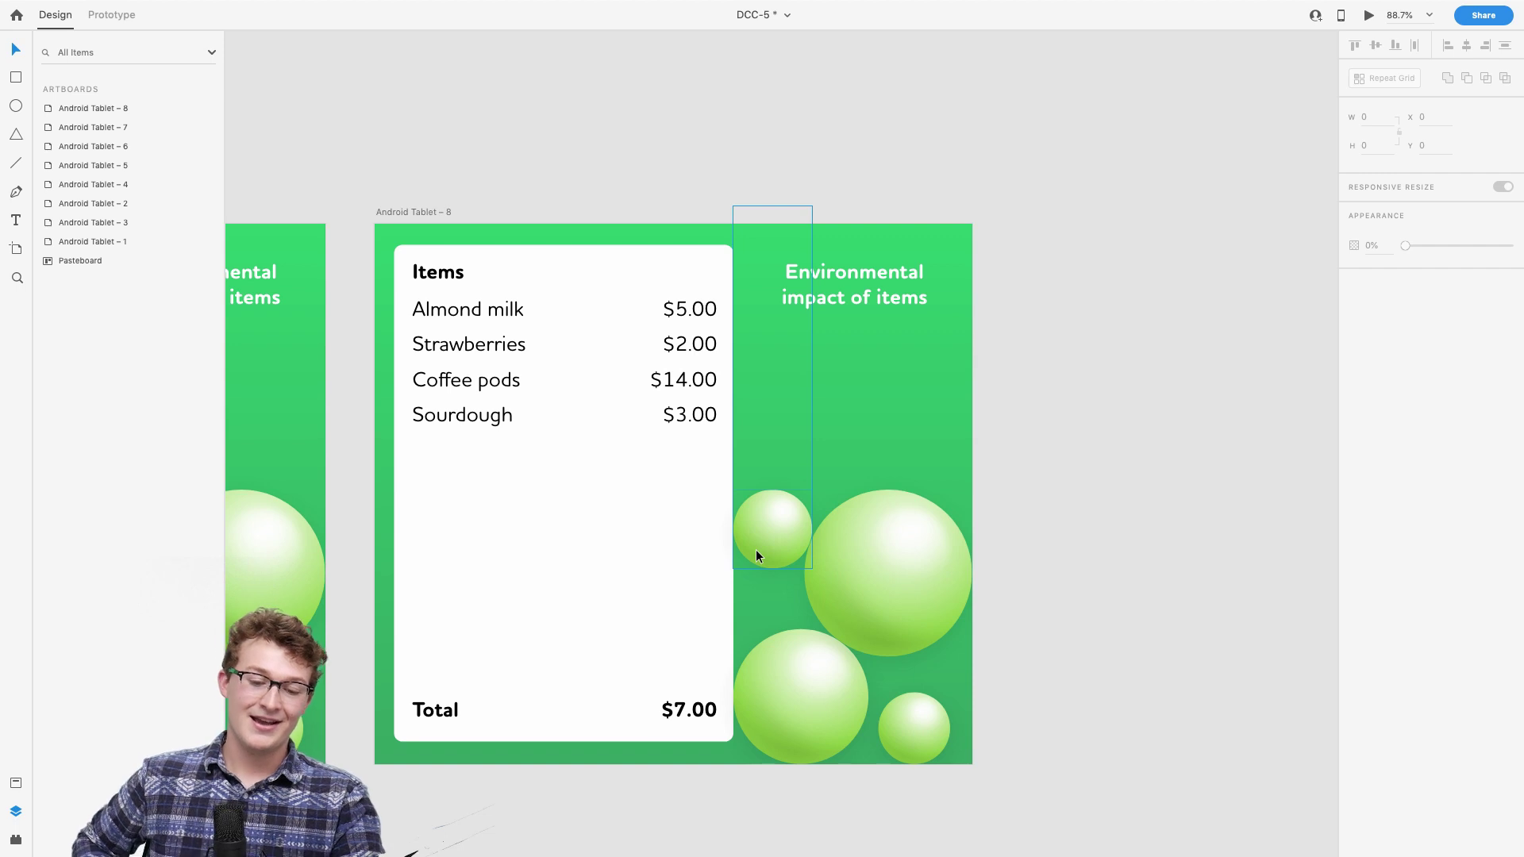
pyautogui.click(1471, 21)
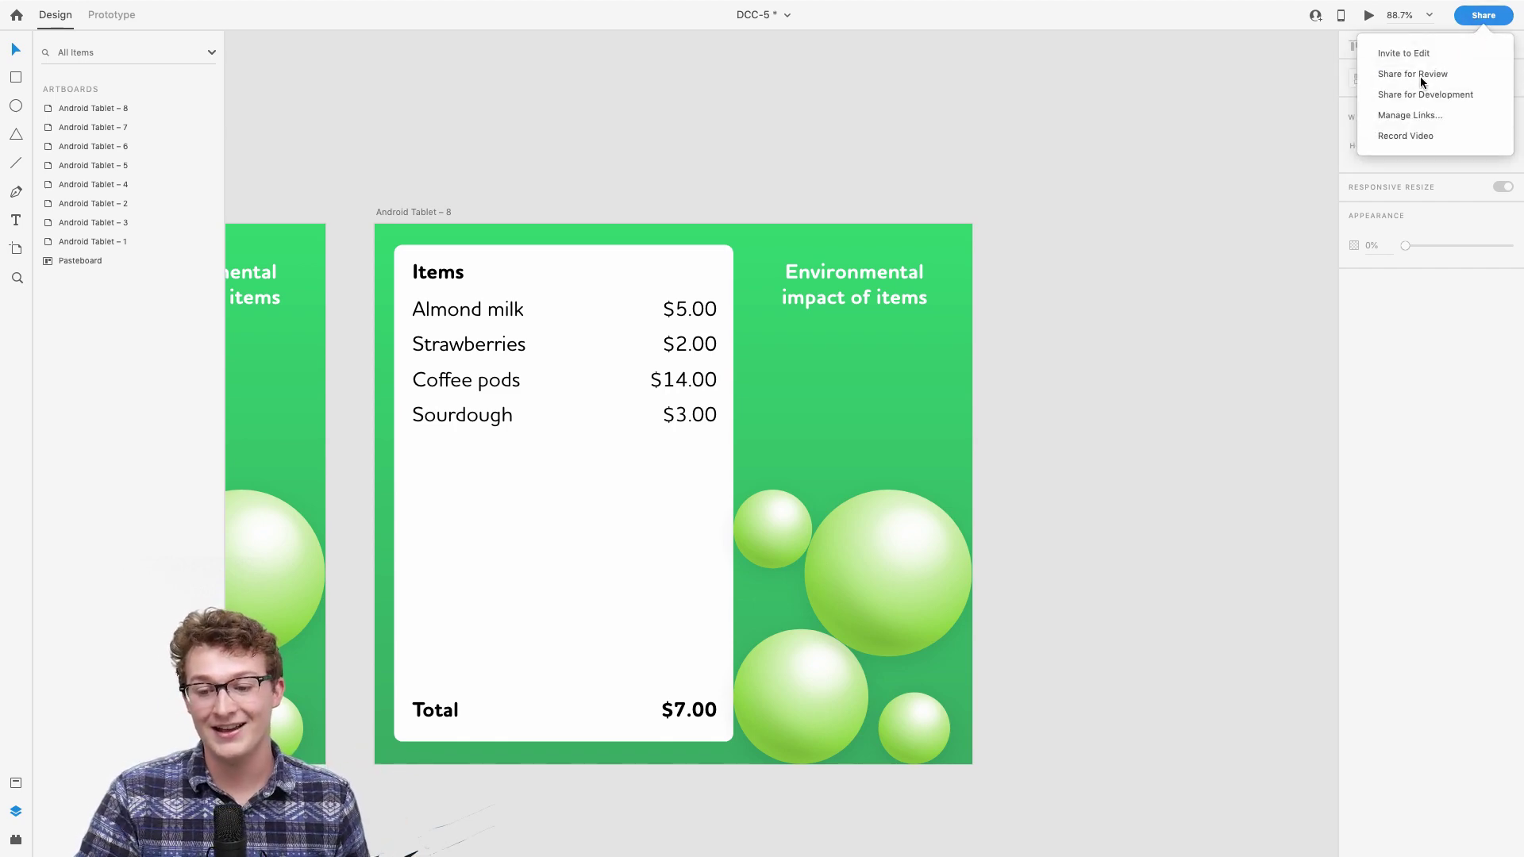
pyautogui.hotkey('ctrl', 'Up')
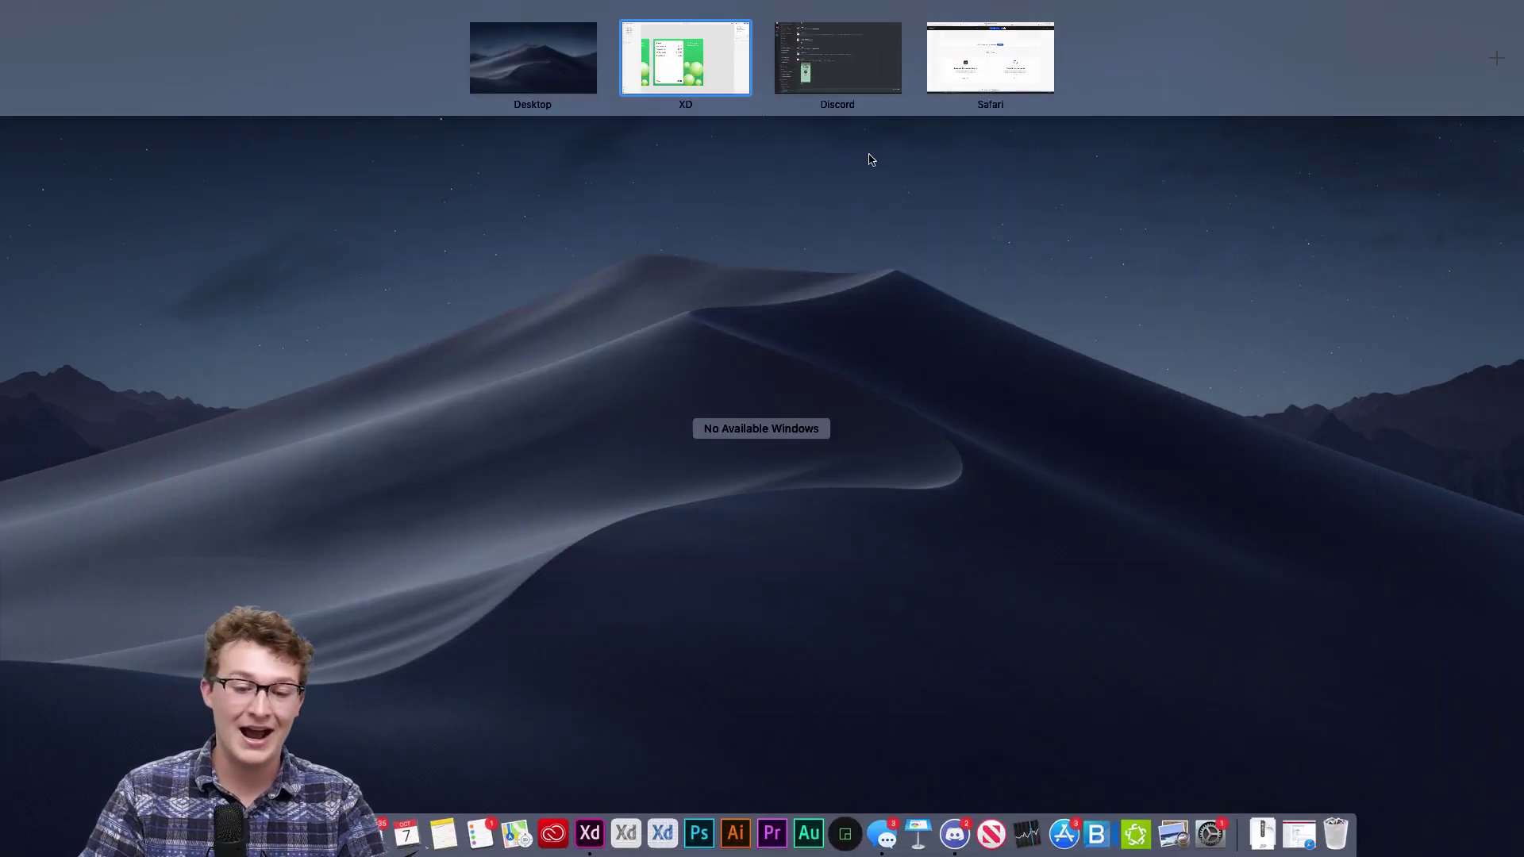
pyautogui.click(869, 54)
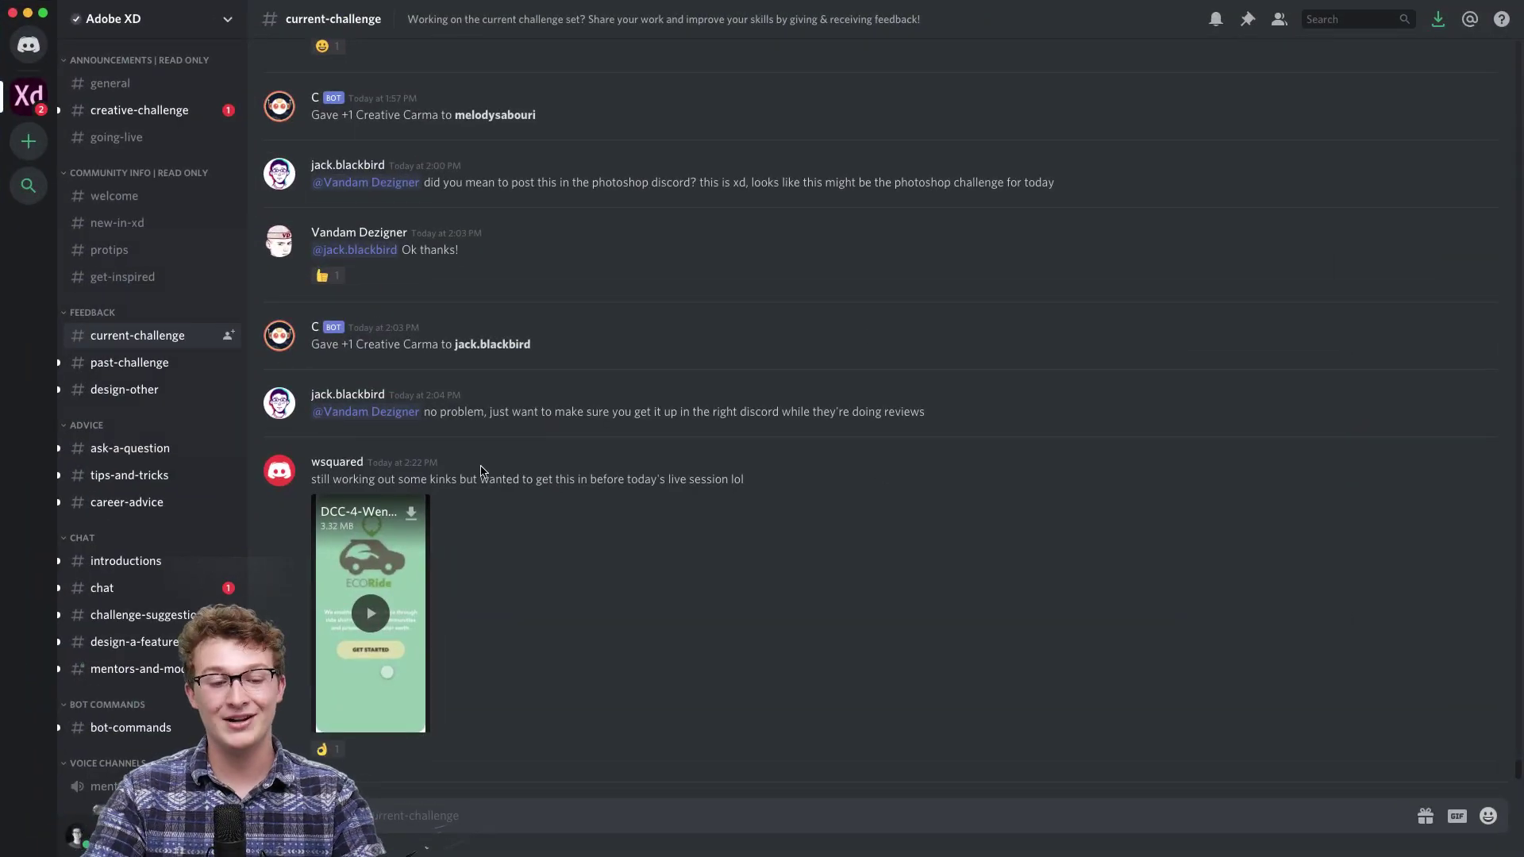
# Step: Switch to the Behance project editor in Safari, look over the Pensive project content and save the draft
pyautogui.hotkey('ctrl', 'Up')
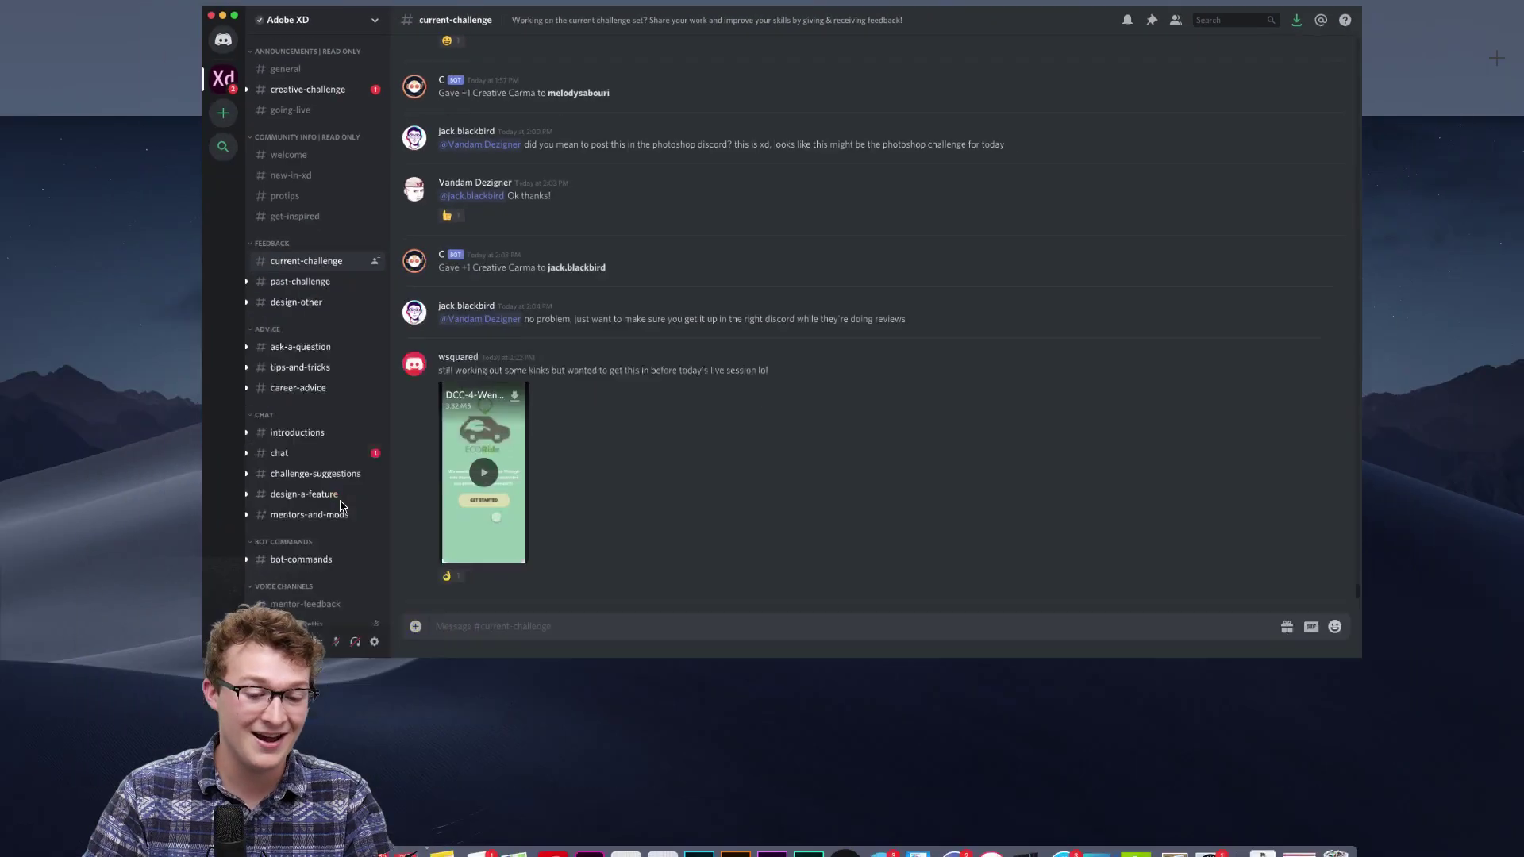
pyautogui.click(972, 72)
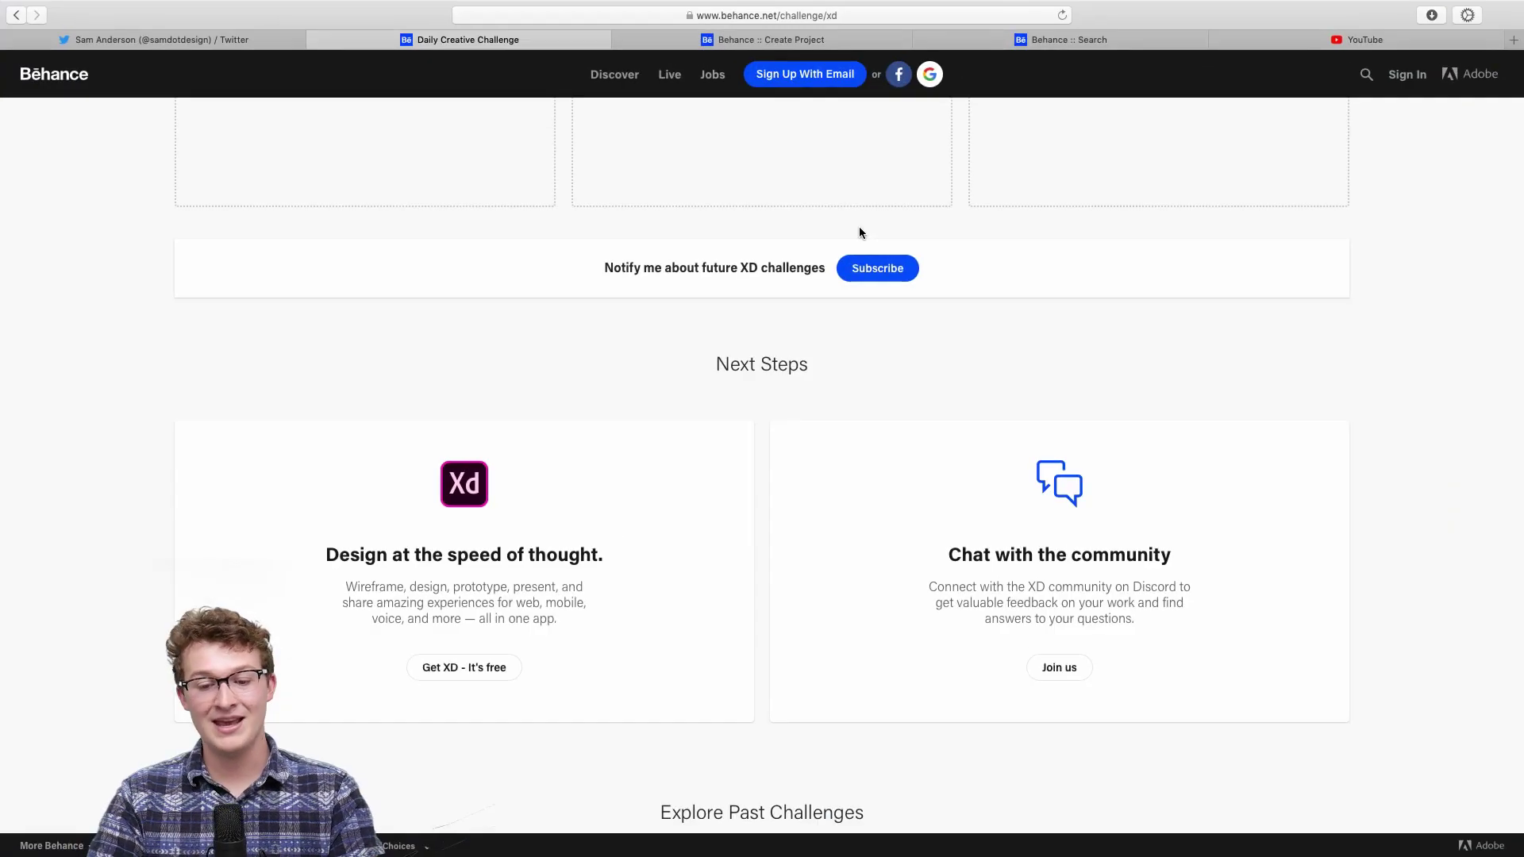
pyautogui.click(730, 39)
pyautogui.scroll(-6, 724, 490)
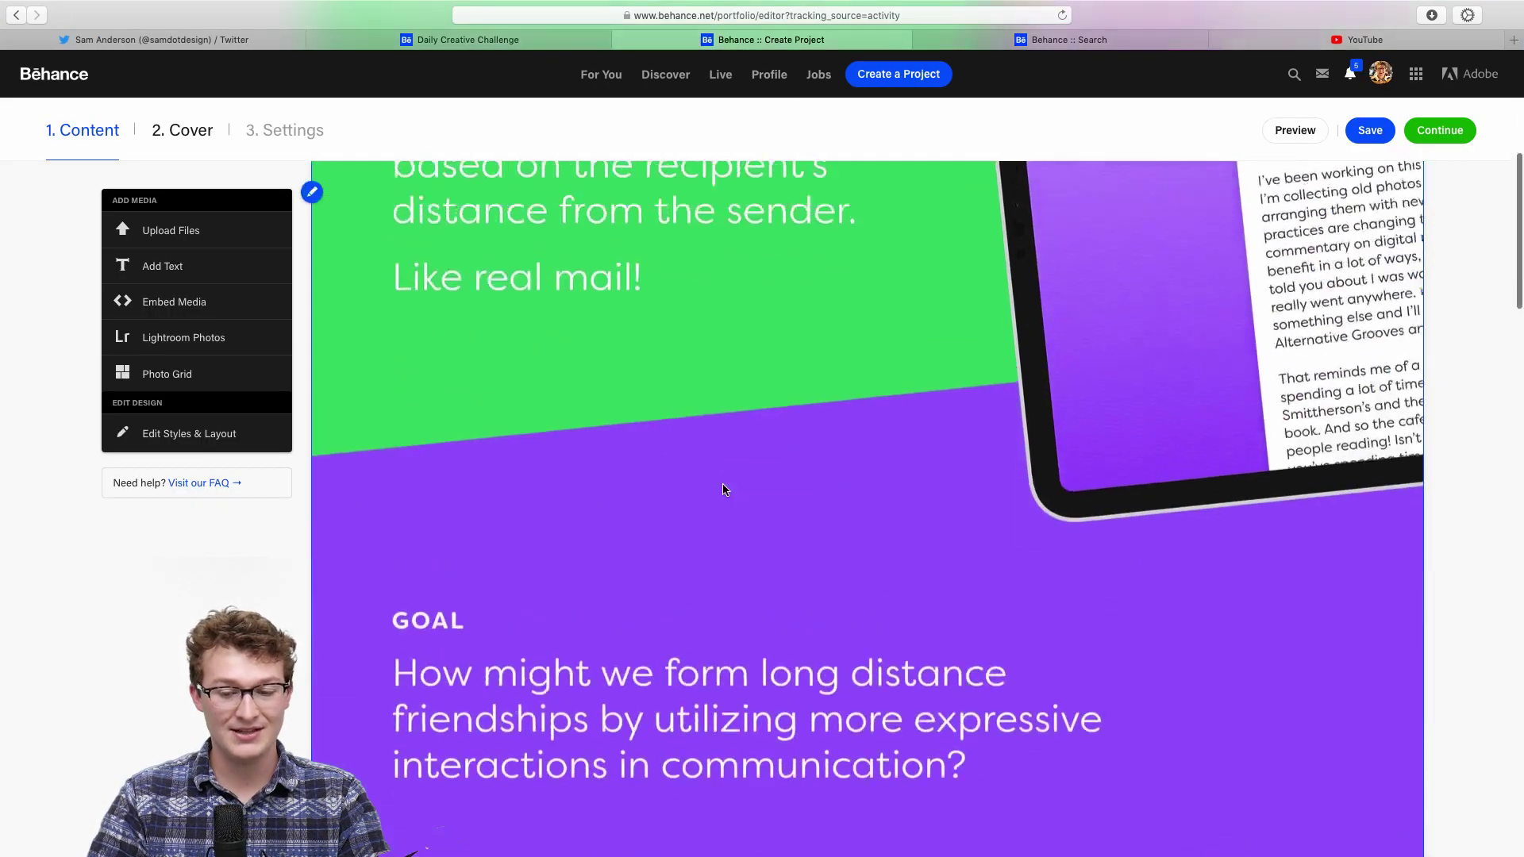
pyautogui.scroll(5, 724, 490)
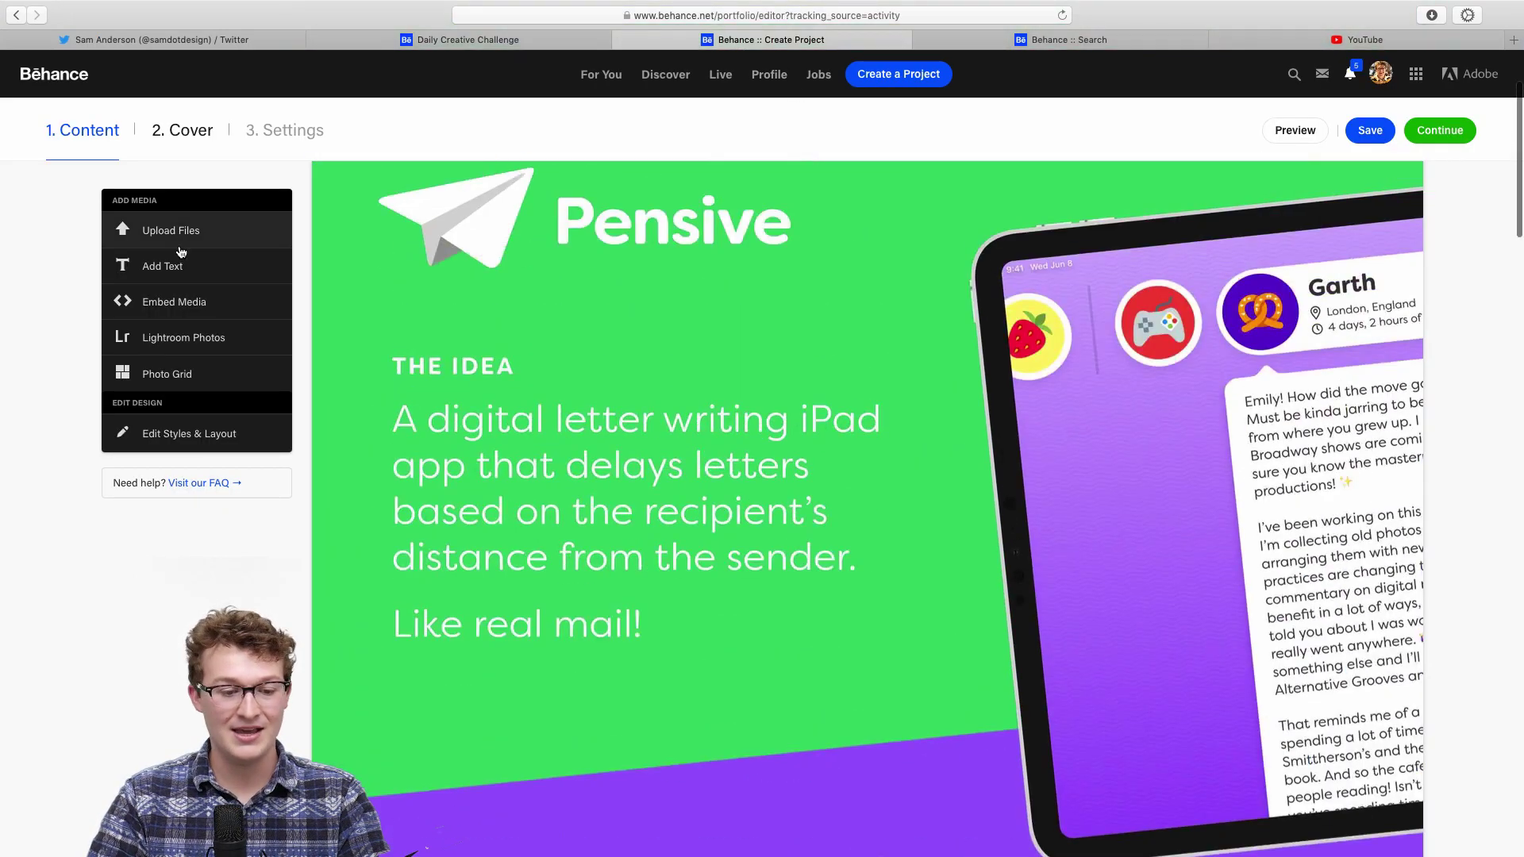
pyautogui.click(1382, 132)
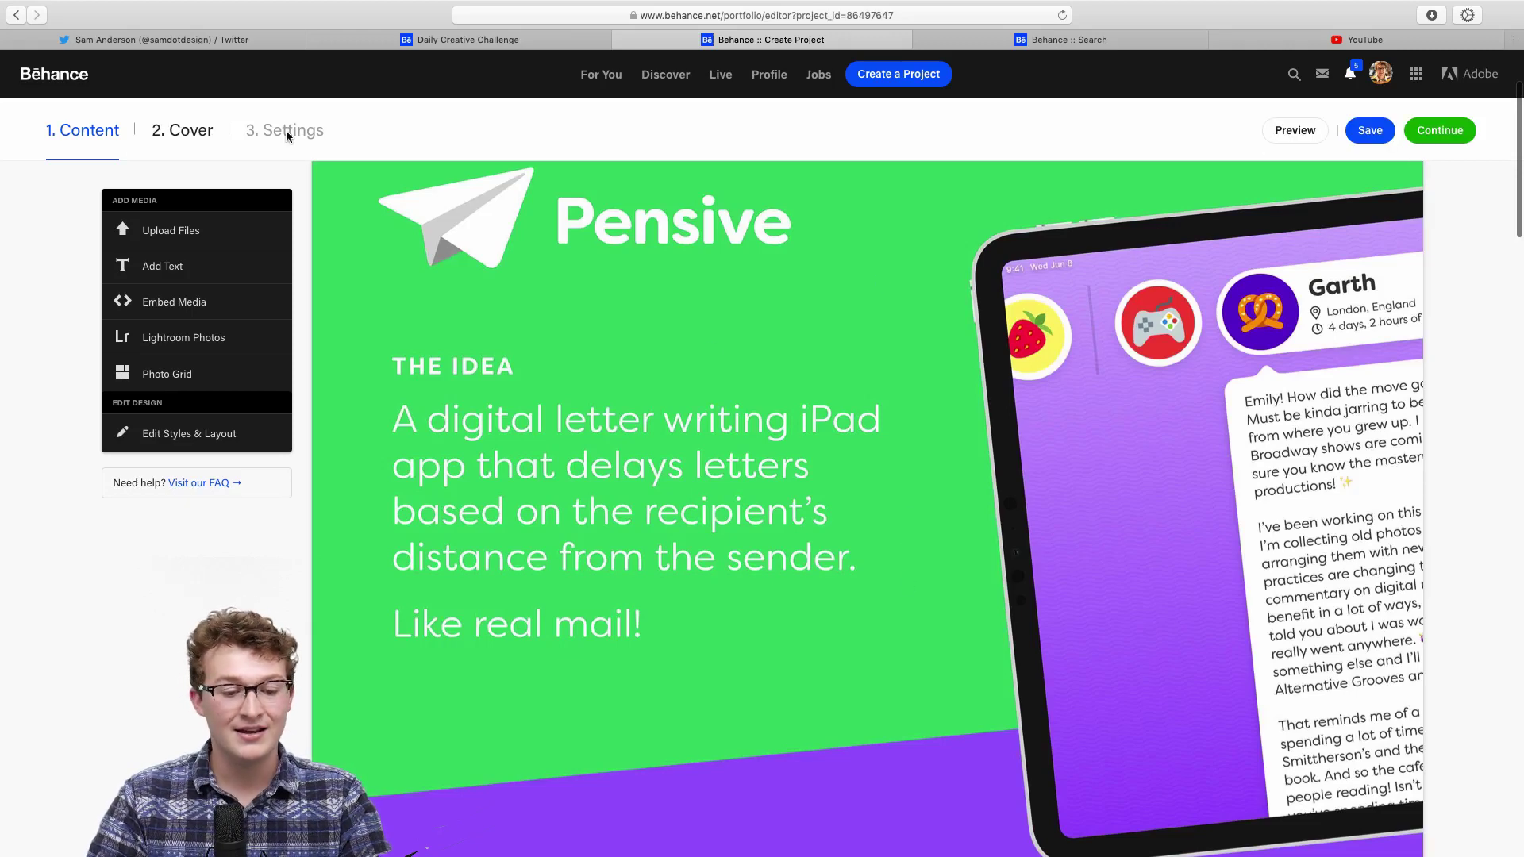
# Step: Give the Behance project cover the title "Title", crop the cover image and continue to the project settings
pyautogui.click(167, 139)
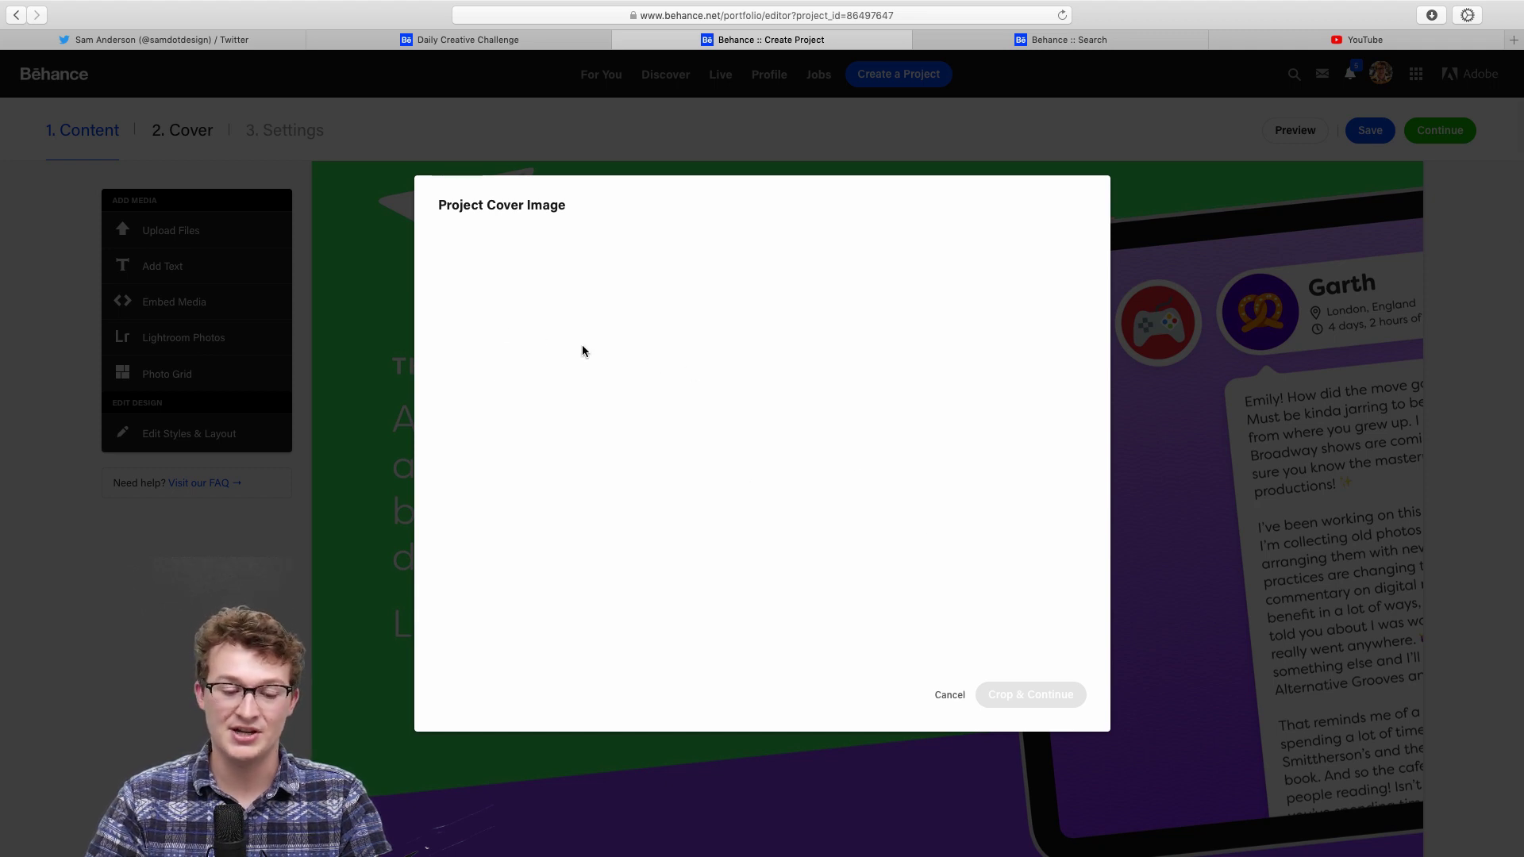
pyautogui.click(520, 408)
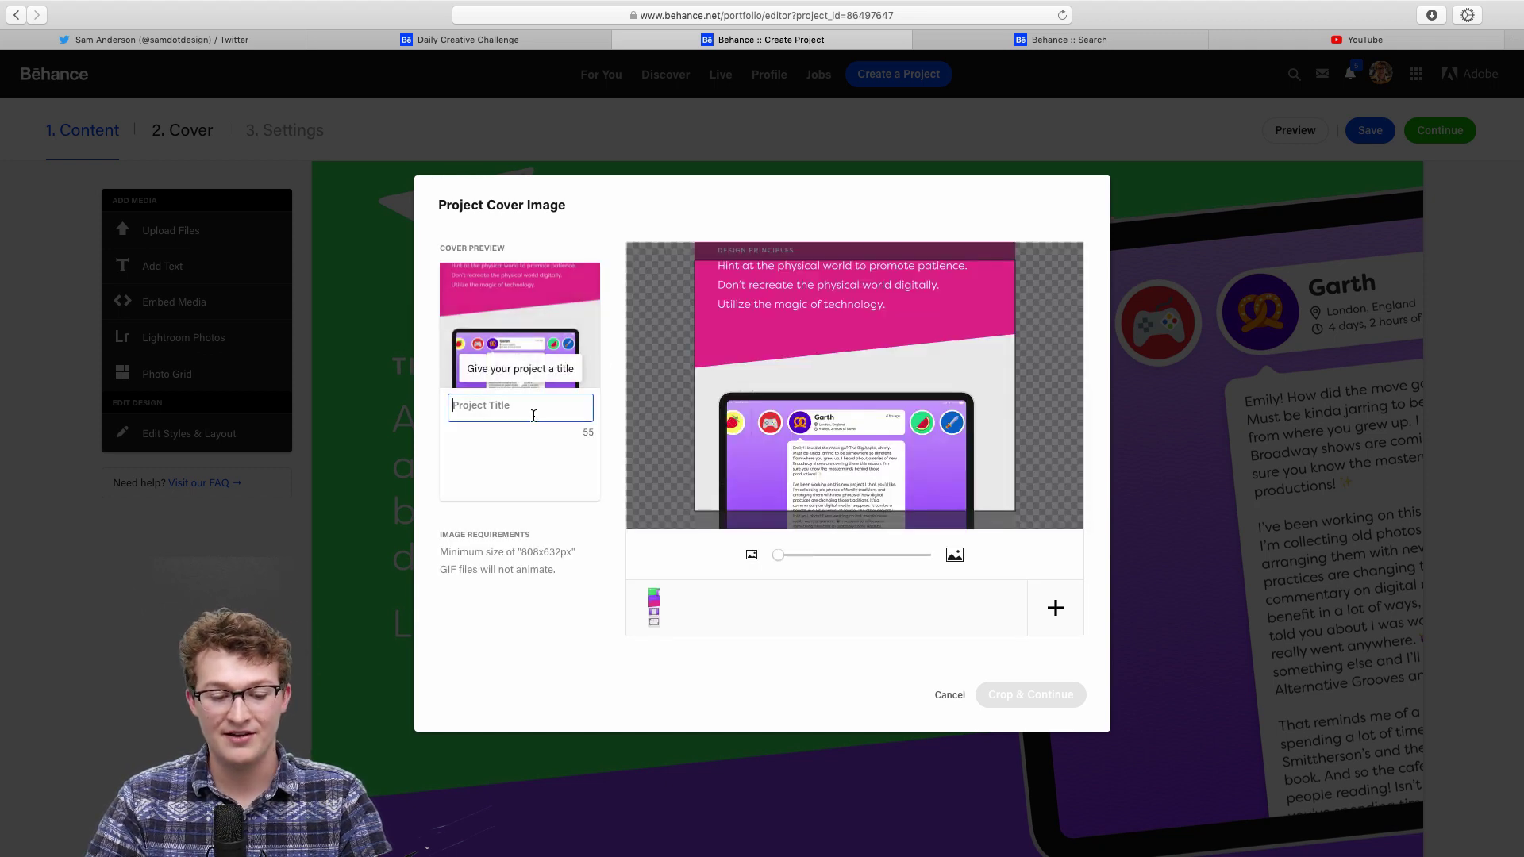
pyautogui.write('Tite')
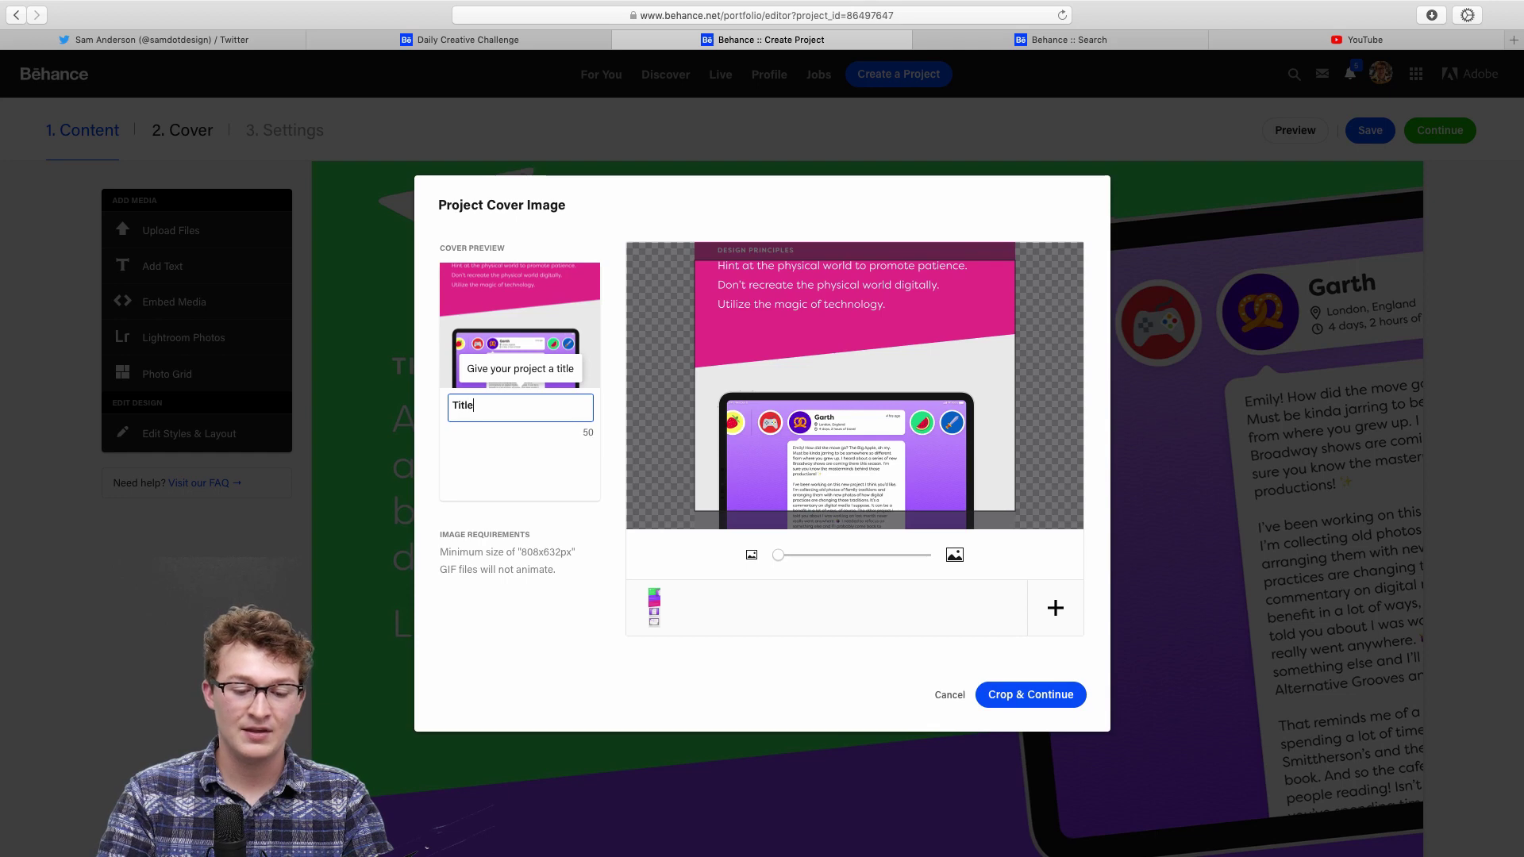
pyautogui.click(1028, 694)
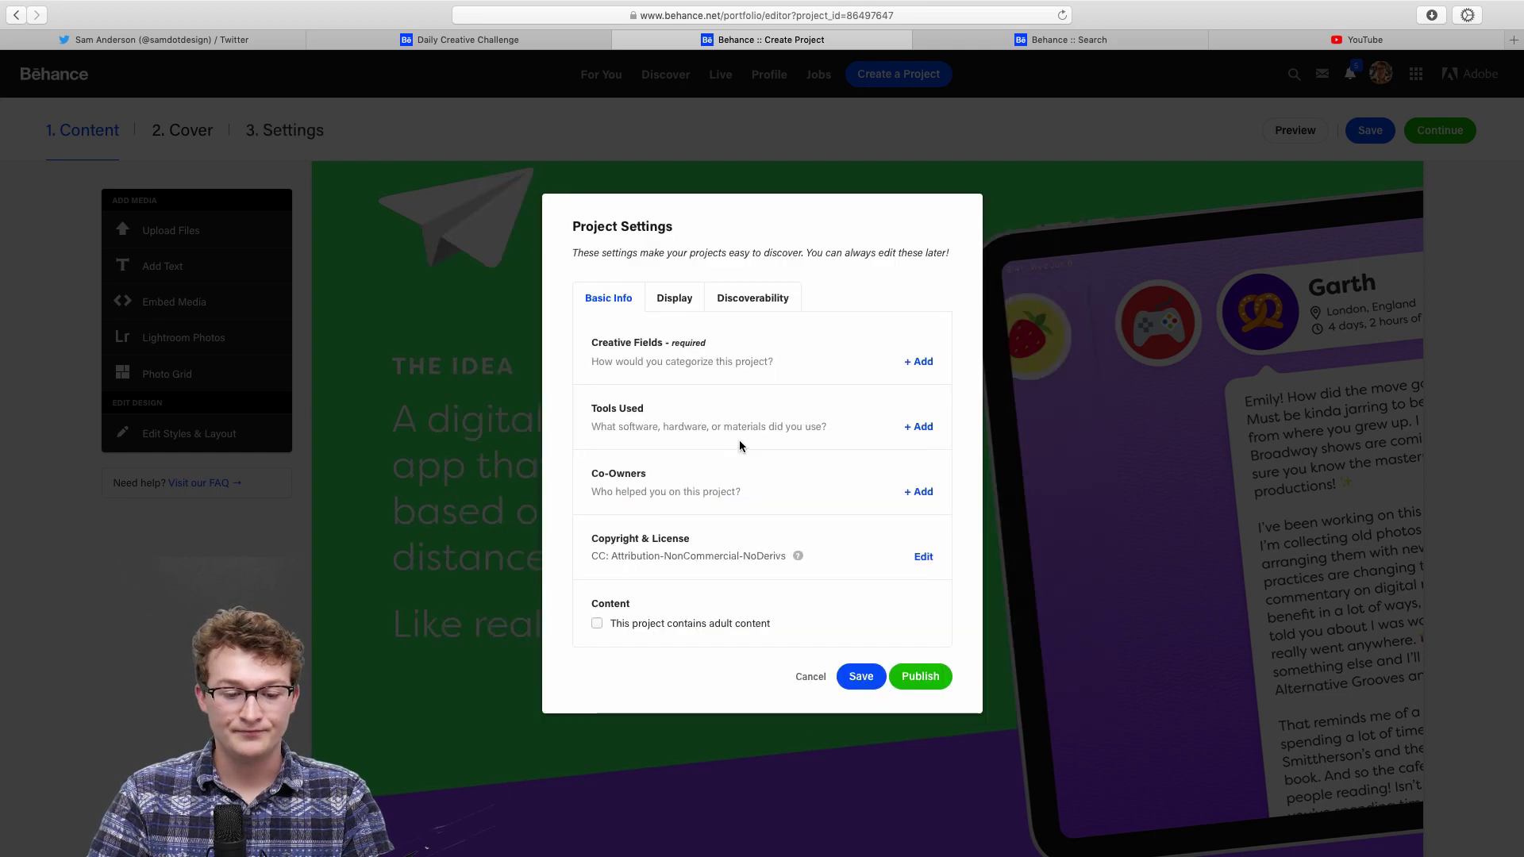
# Step: Enter xddailychallenge as a keyword in the project's discoverability settings
pyautogui.click(737, 294)
pyautogui.click(693, 439)
pyautogui.write('xddailychallenge')
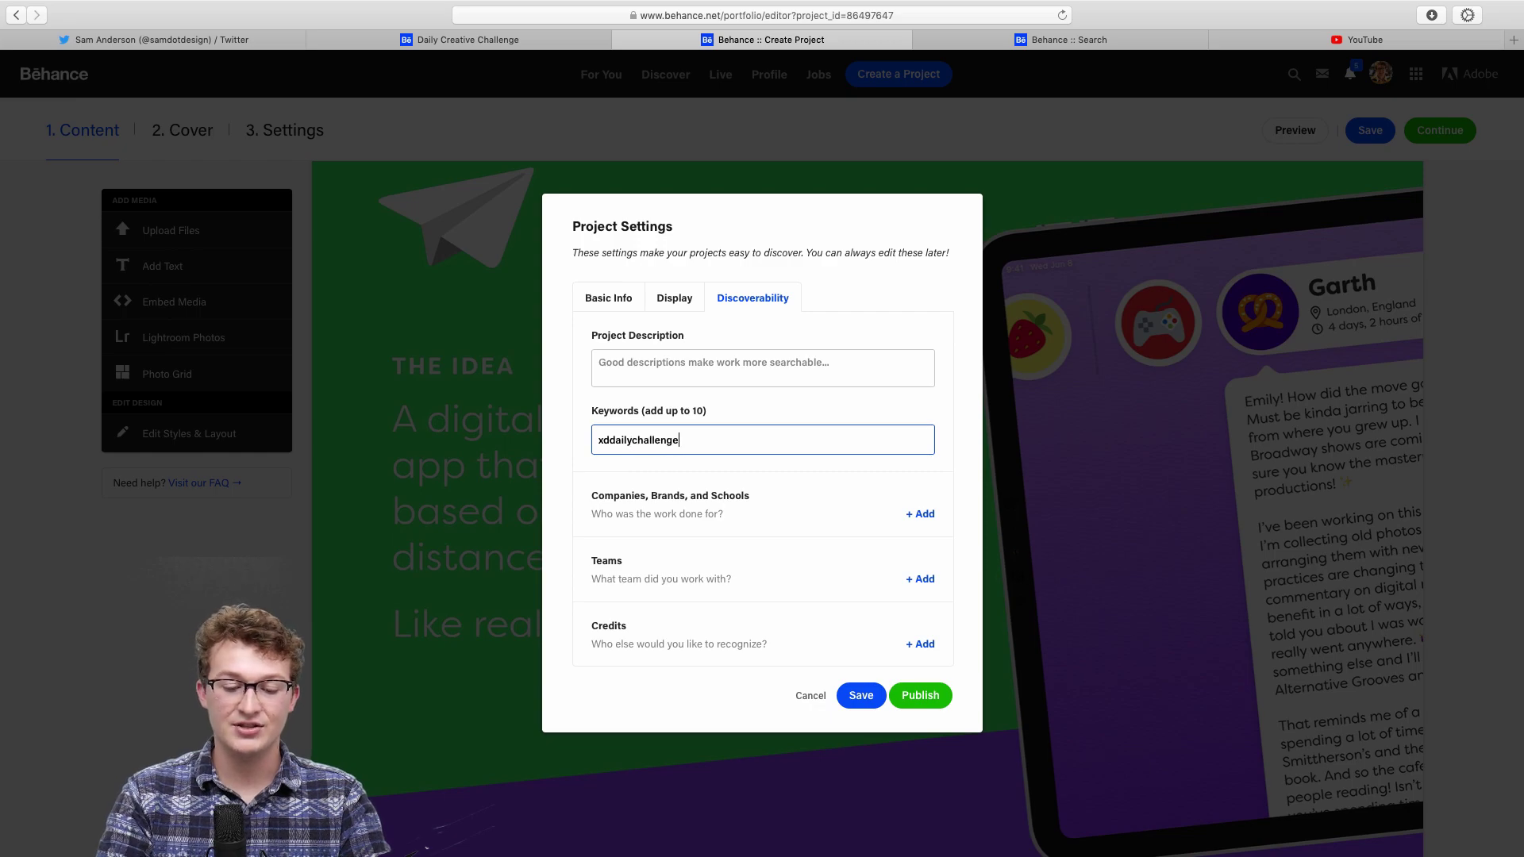
# Step: Browse the most recent Behance projects found under the search term xddailychallenge
pyautogui.click(1122, 45)
pyautogui.scroll(-3, 1003, 406)
pyautogui.scroll(3, 1003, 407)
pyautogui.scroll(-2, 1002, 407)
pyautogui.scroll(-4, 1003, 406)
pyautogui.scroll(6, 1002, 406)
pyautogui.scroll(-2, 1003, 406)
pyautogui.scroll(2, 1003, 406)
pyautogui.scroll(-1, 1003, 406)
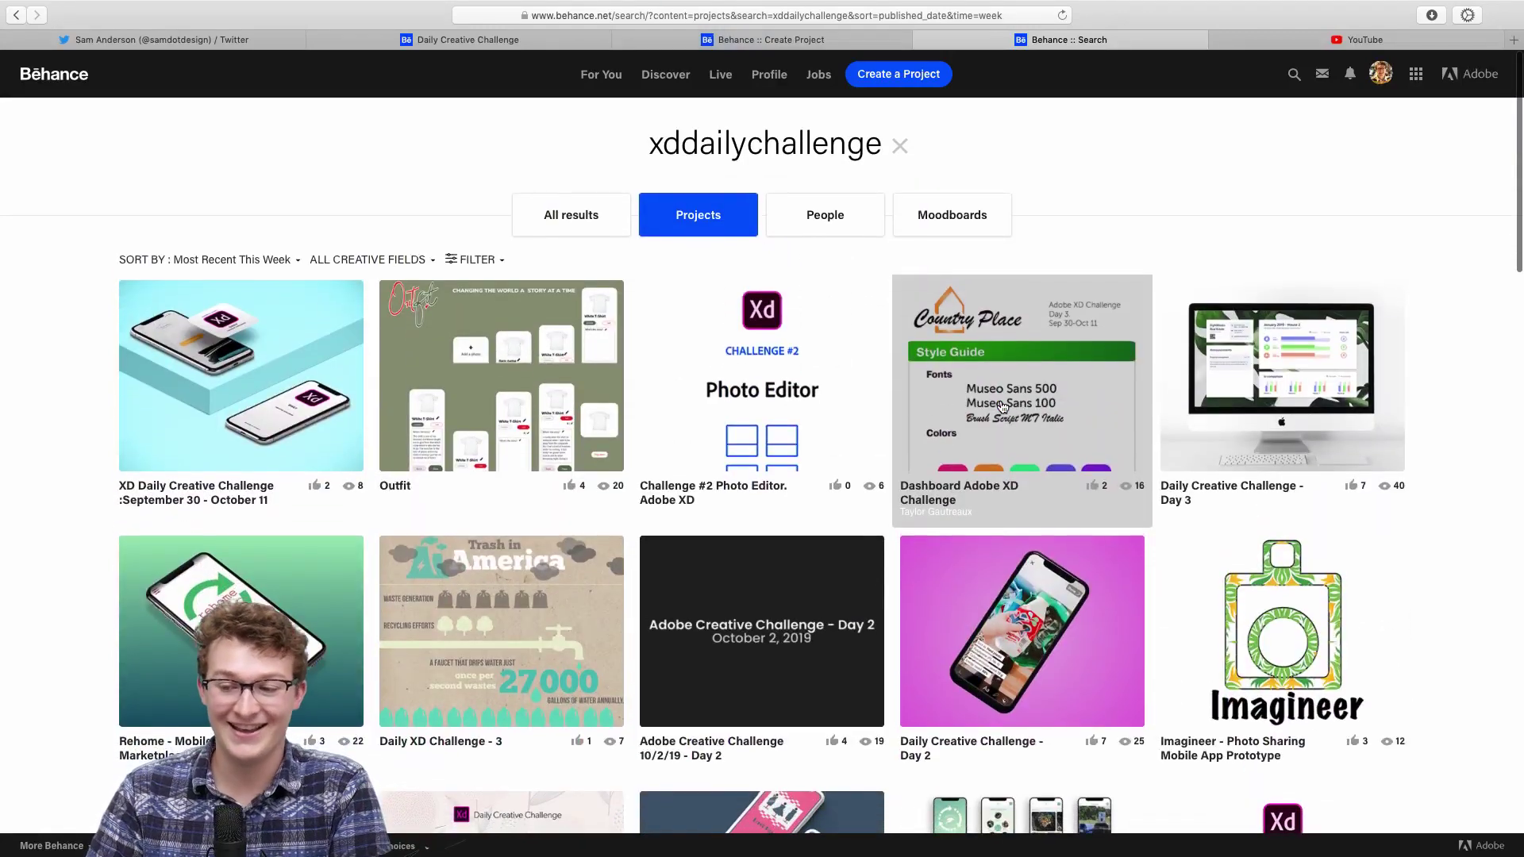
pyautogui.scroll(-1, 1002, 406)
pyautogui.scroll(1, 1003, 407)
pyautogui.scroll(-3, 788, 534)
pyautogui.scroll(4, 788, 534)
pyautogui.hotkey('ctrl', 'Up')
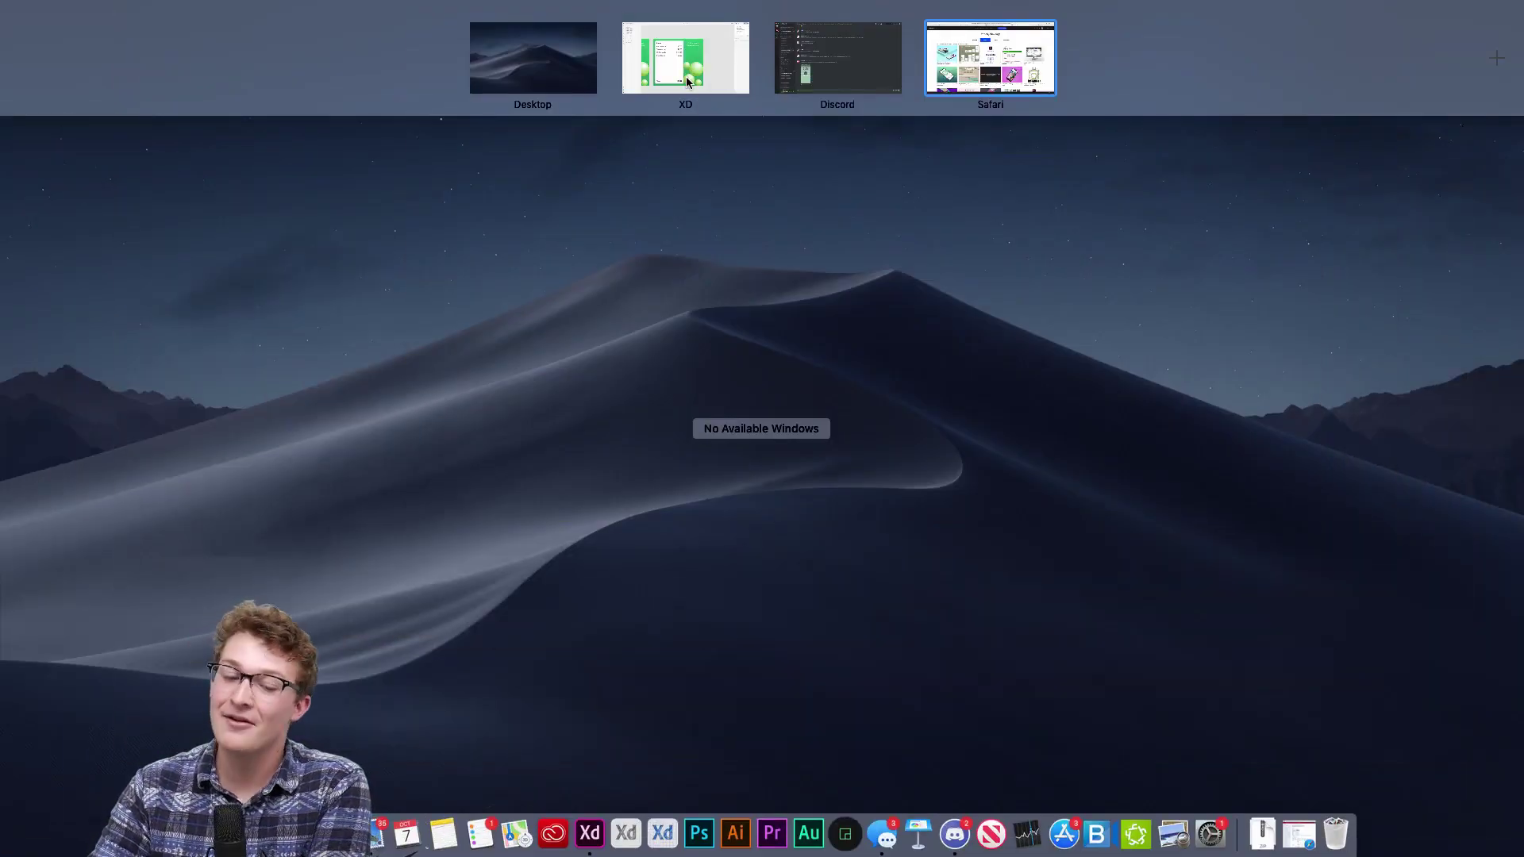